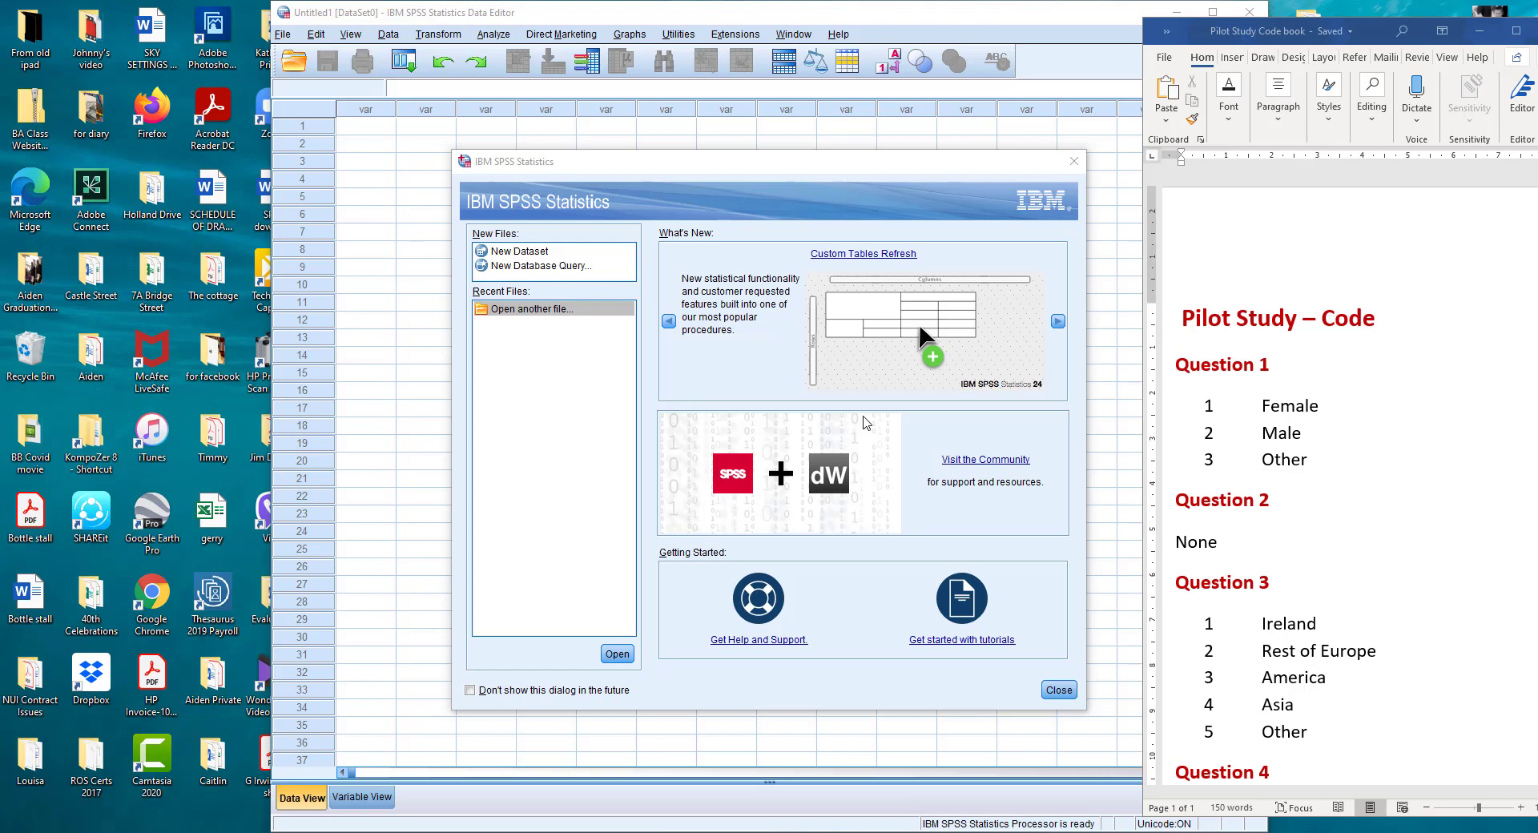
Dismiss the welcome dialog and arrange the empty data editor and the Pilot Study Code book document side by side
click(528, 253)
click(1059, 690)
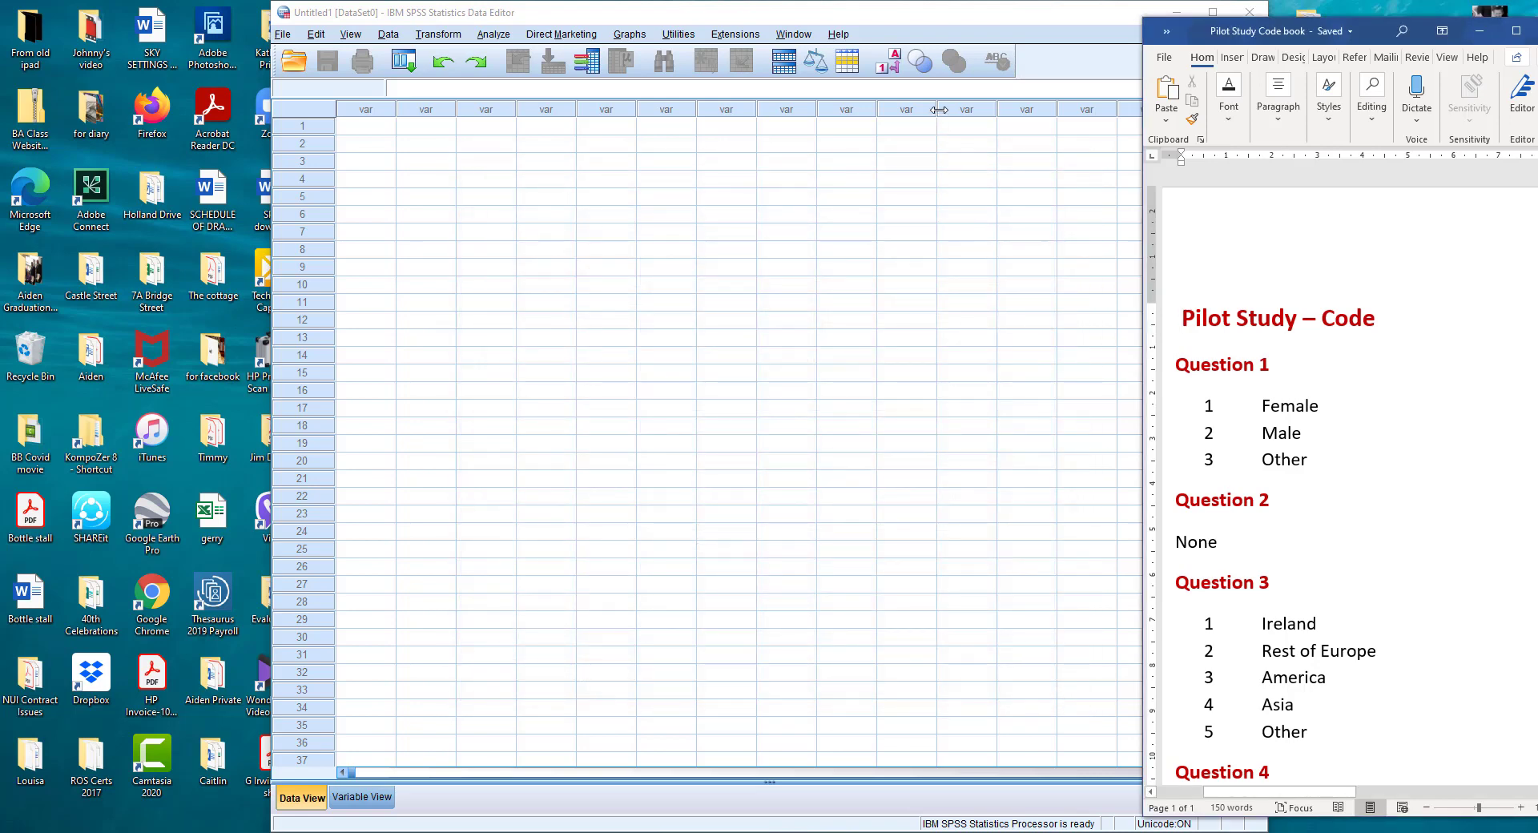
drag(920, 16, 659, 24)
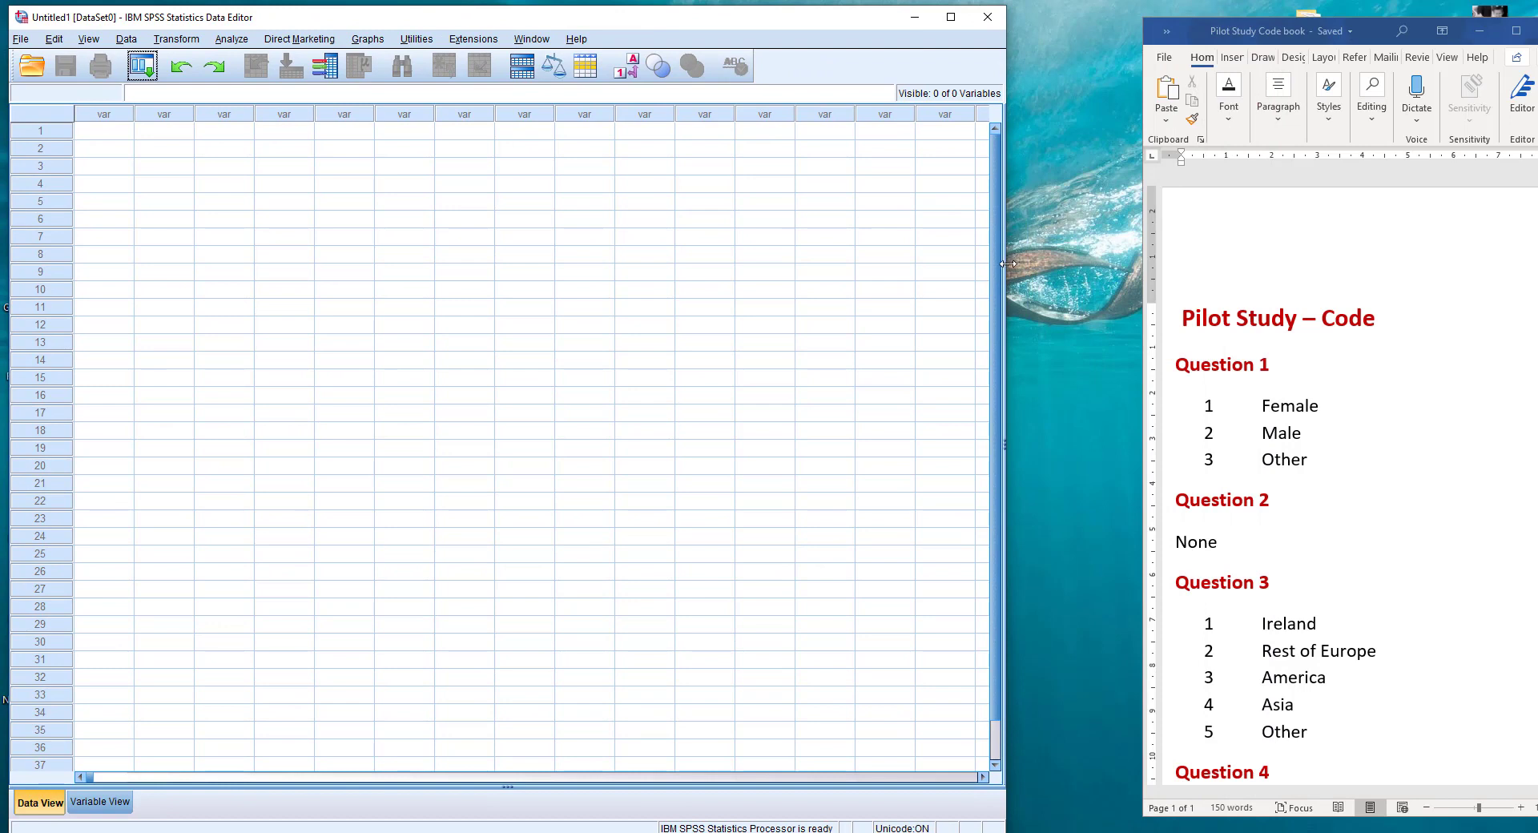
drag(1007, 264, 1078, 264)
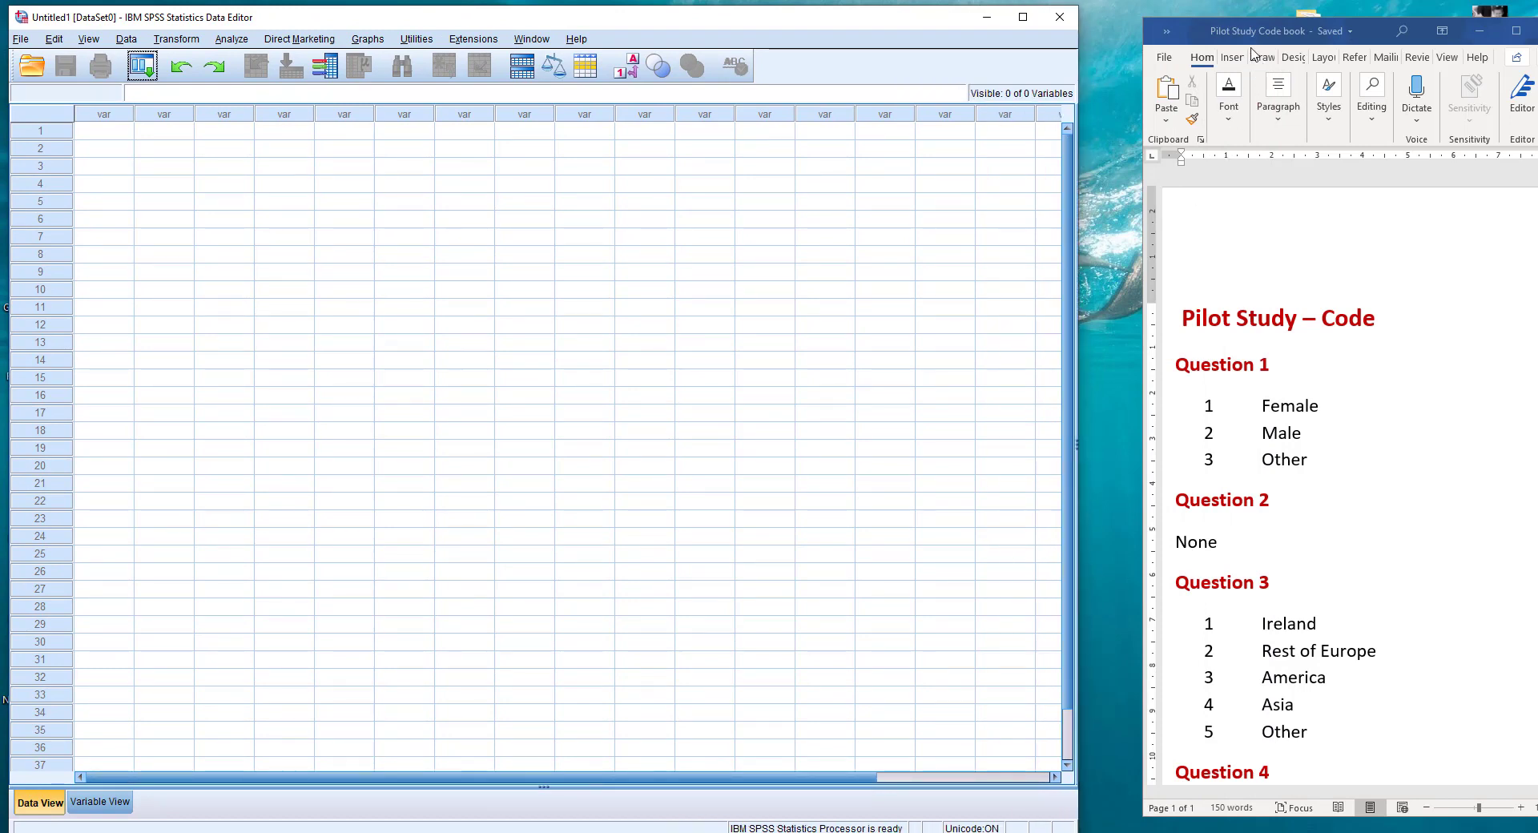
drag(1378, 39, 1323, 30)
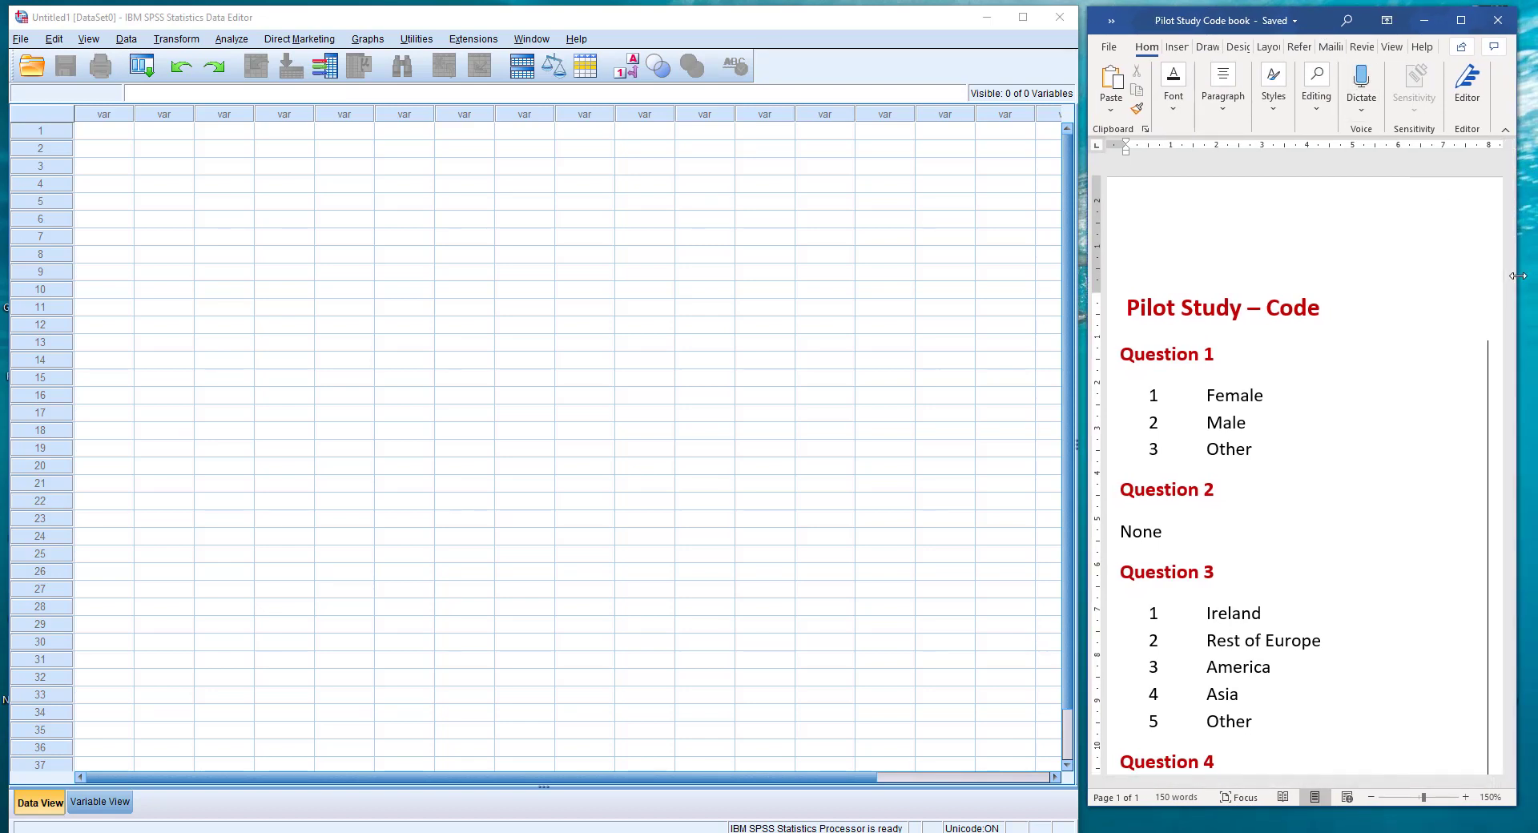
drag(1518, 276, 1534, 275)
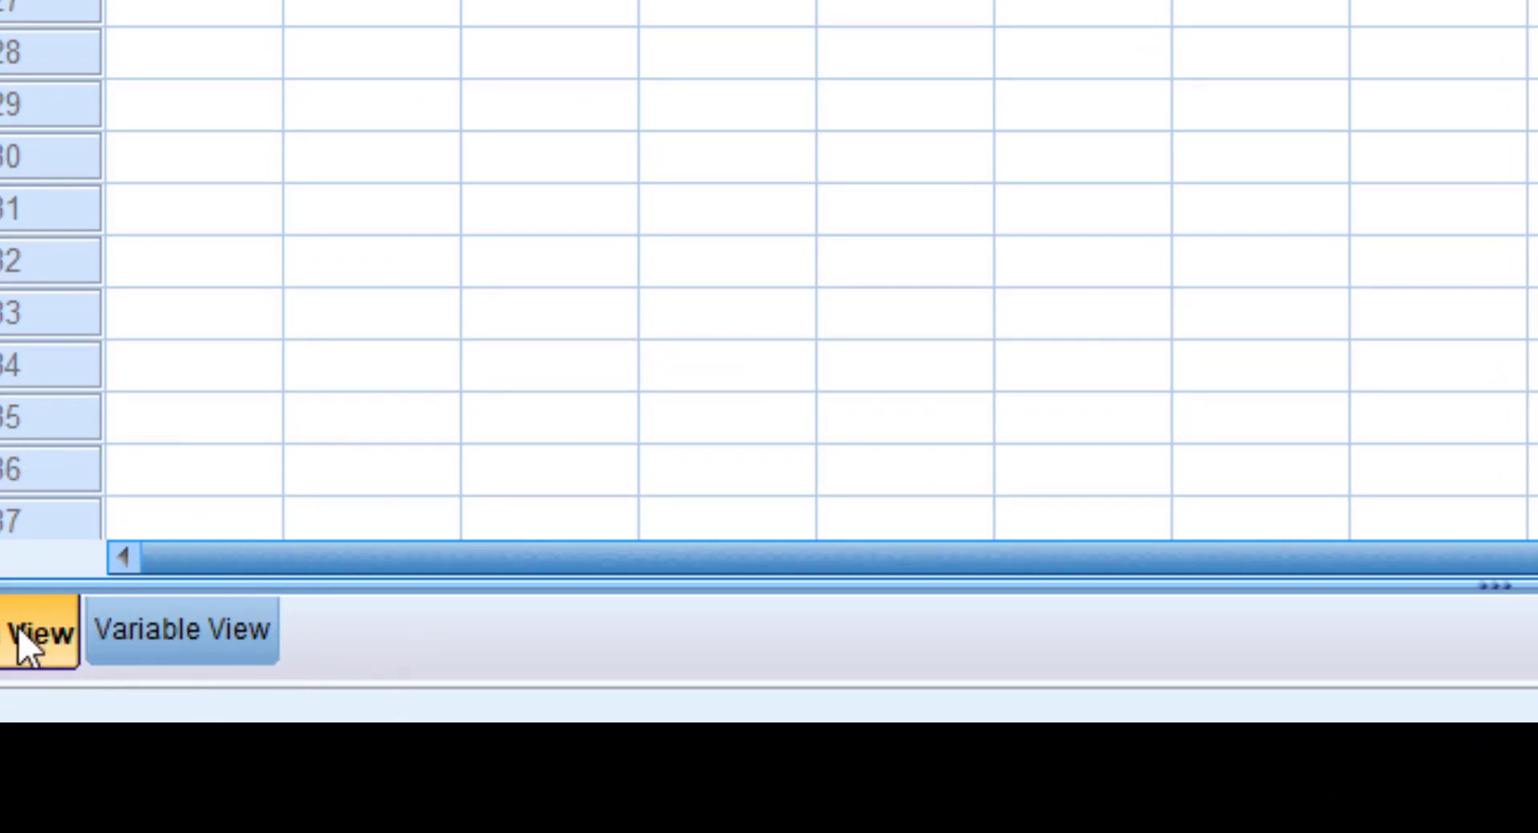
Import the Working copy worksheet of Pilot Survey 2020 for upload.xlsx from Pilot Survey 2020 files, reading variable names from the first row
click(142, 639)
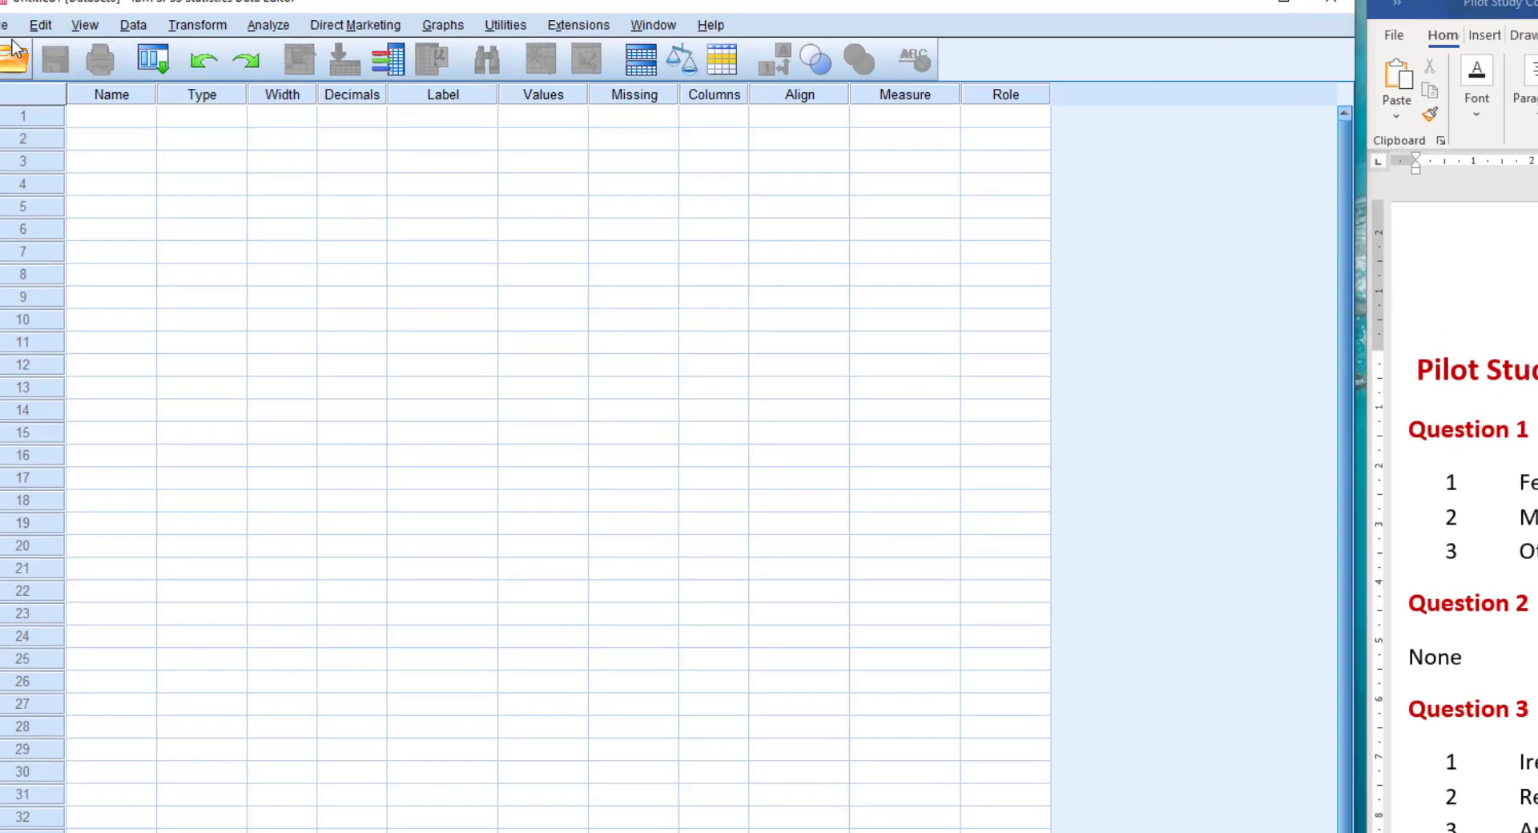
click(32, 74)
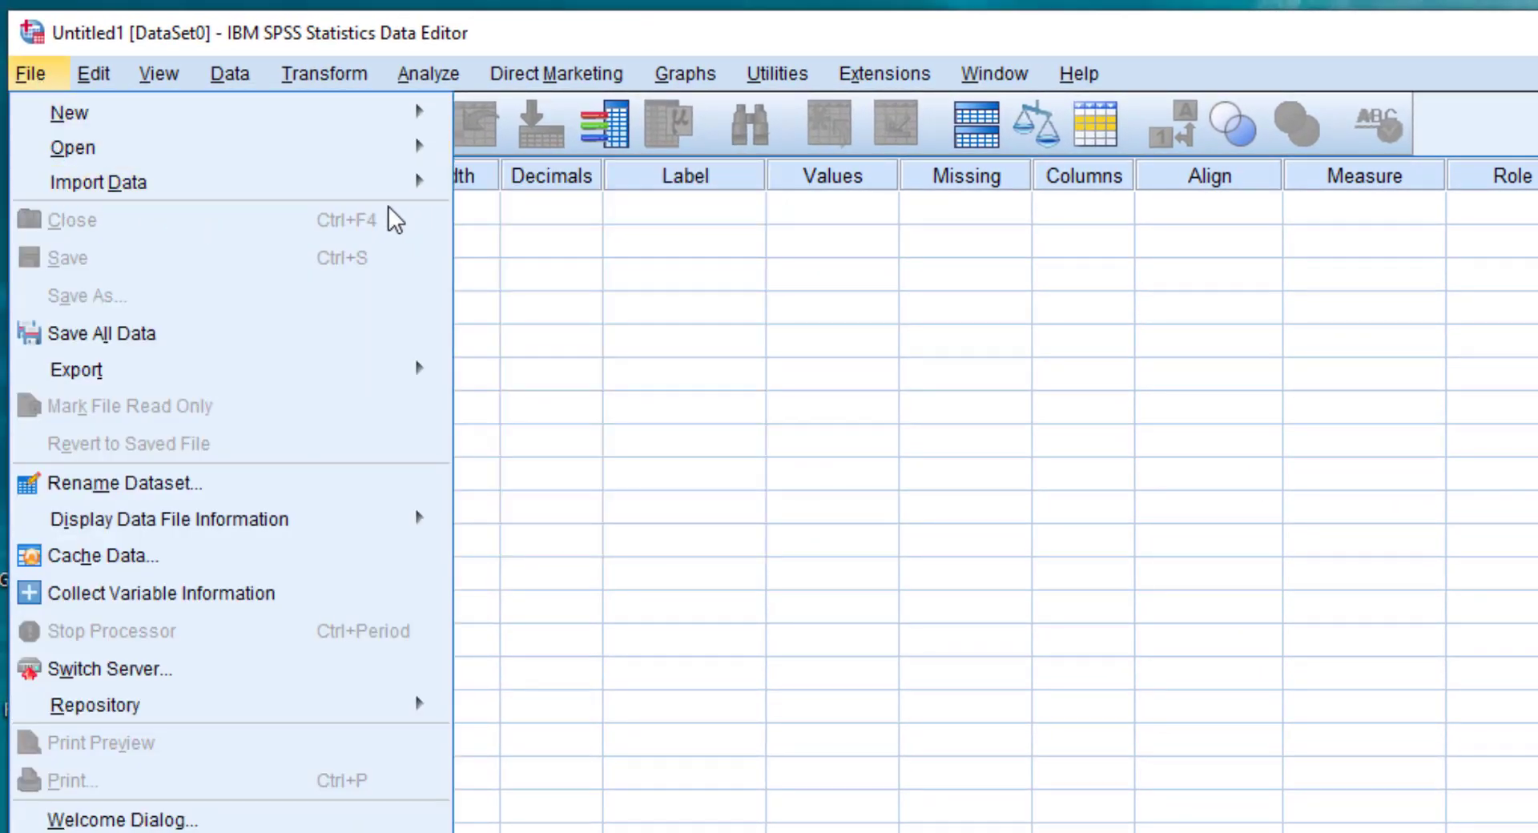
mouse_move(430, 185)
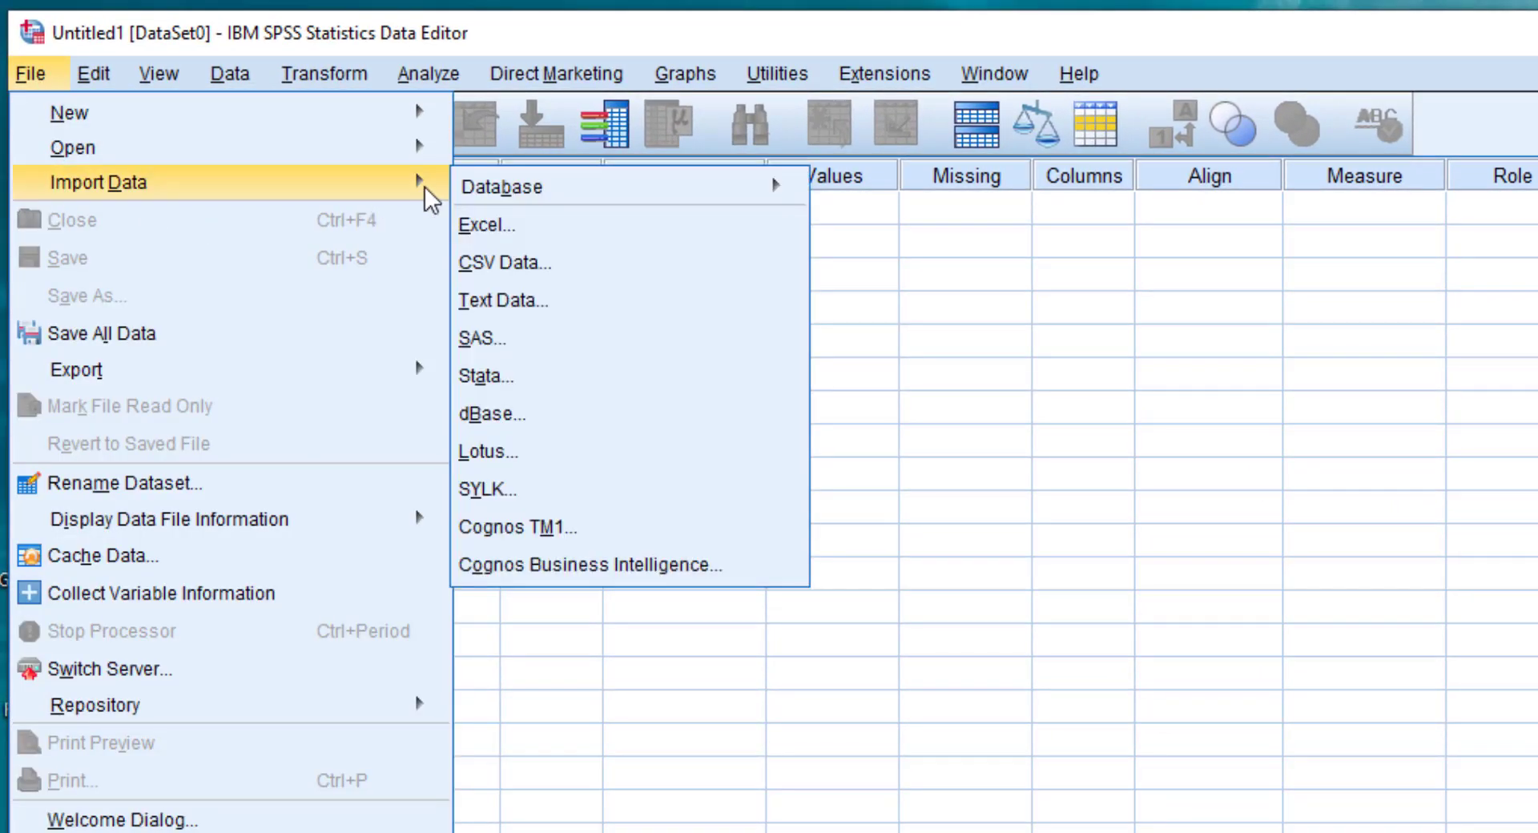
click(583, 226)
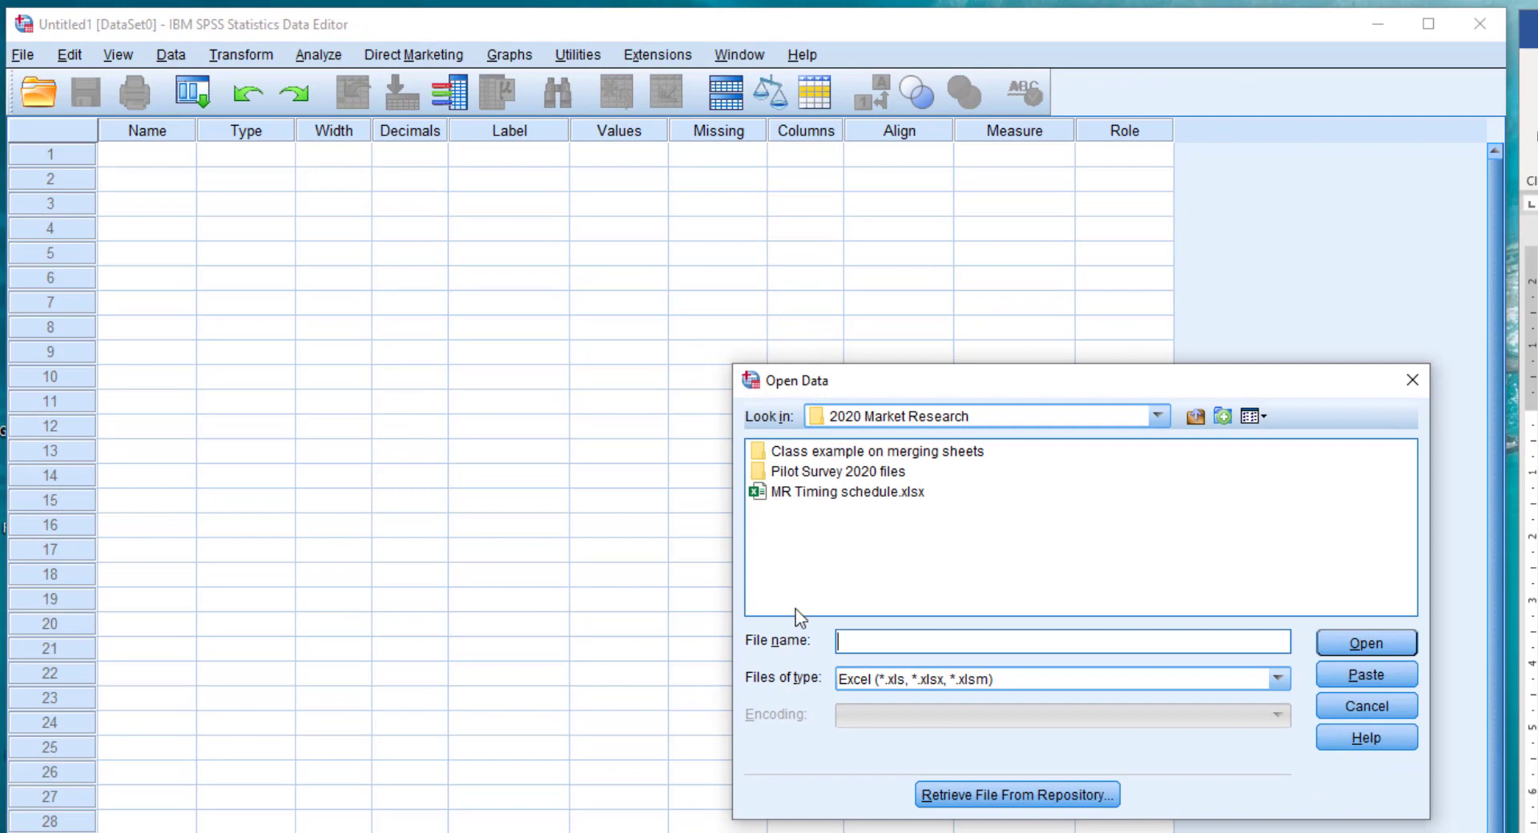
click(765, 473)
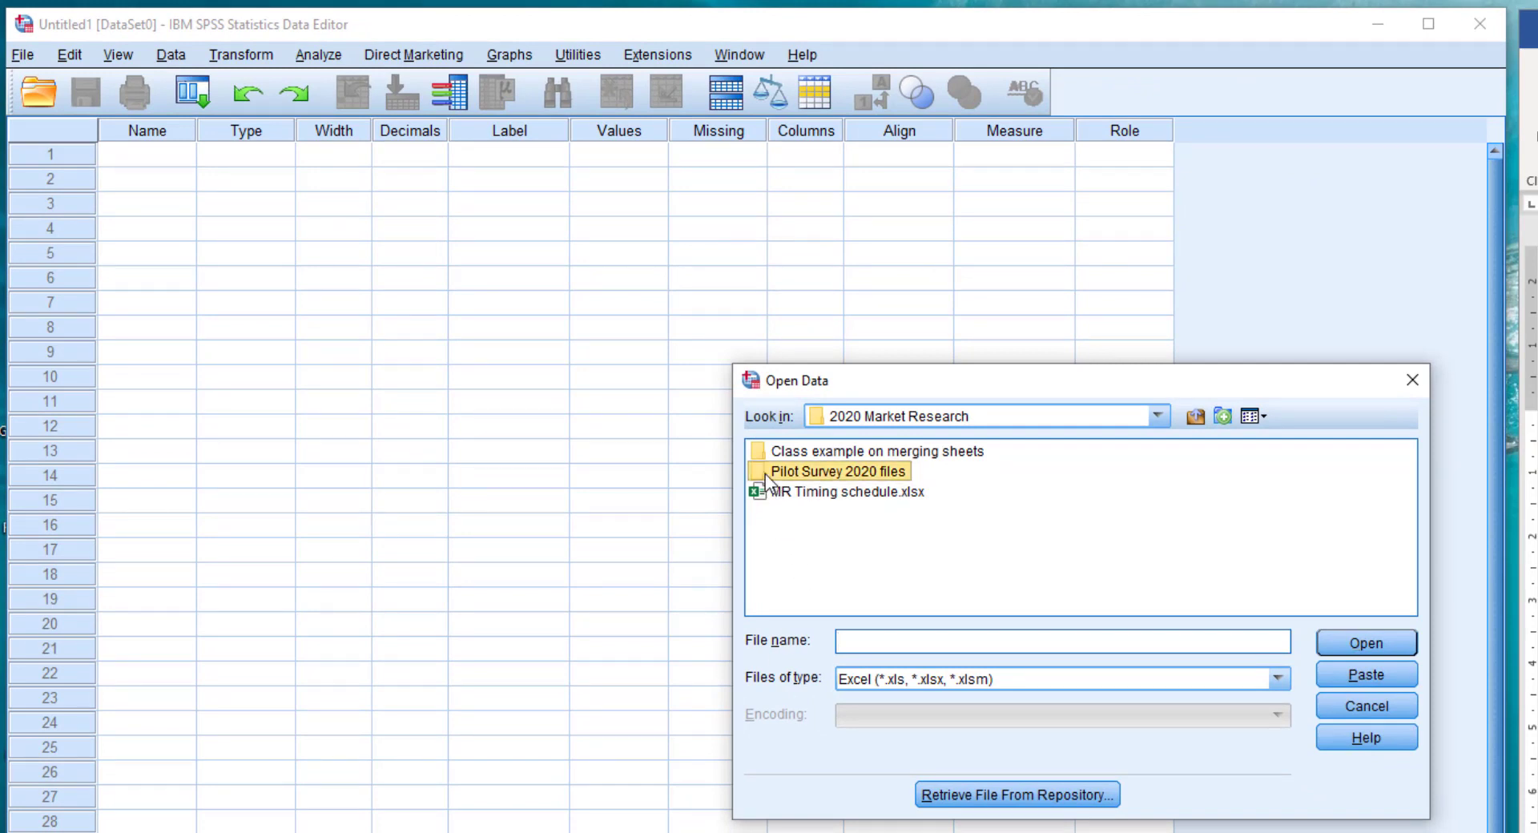
double_click(766, 479)
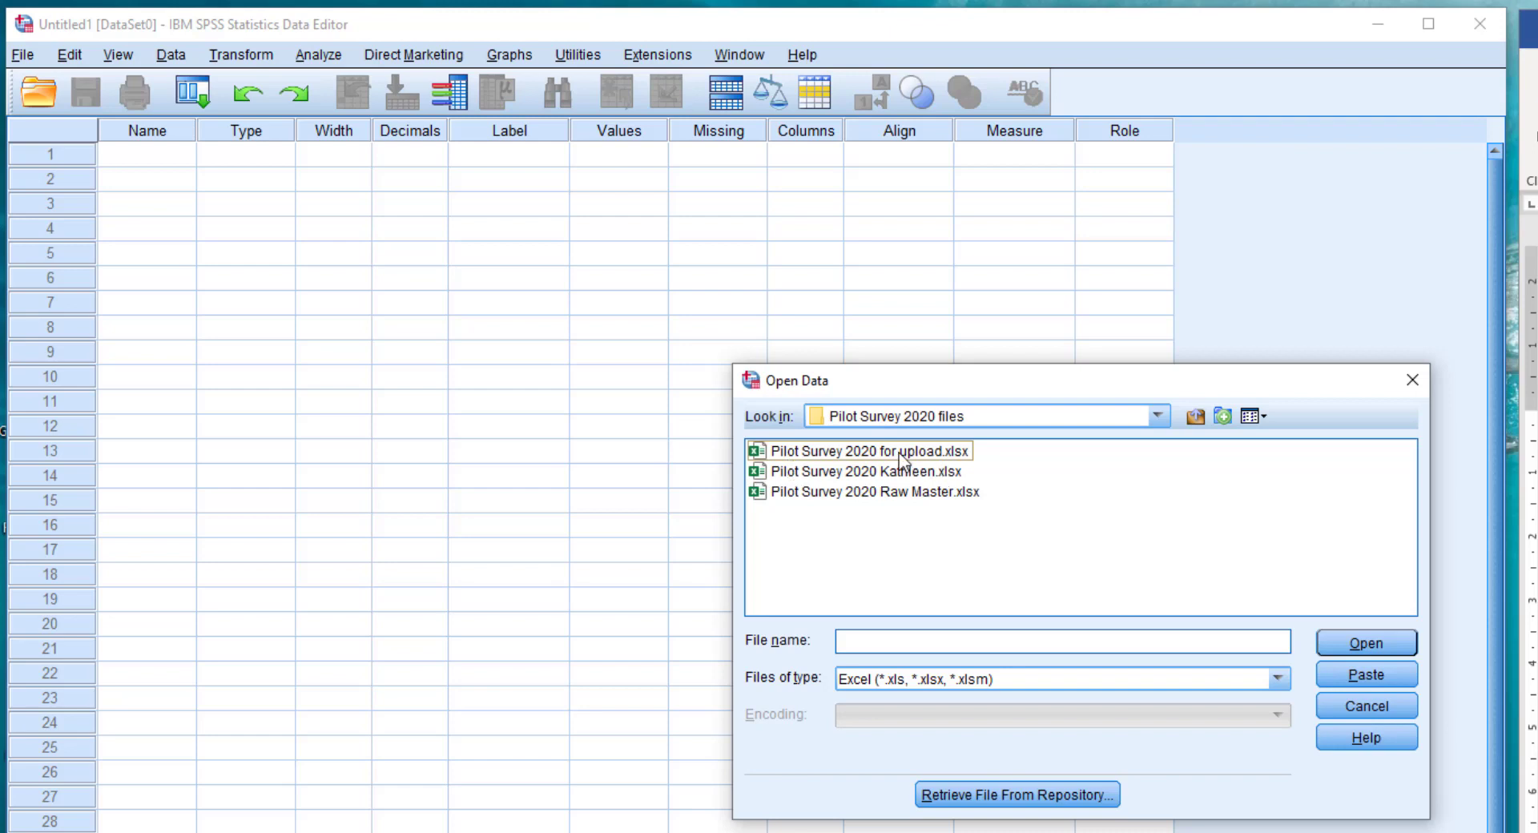
click(850, 455)
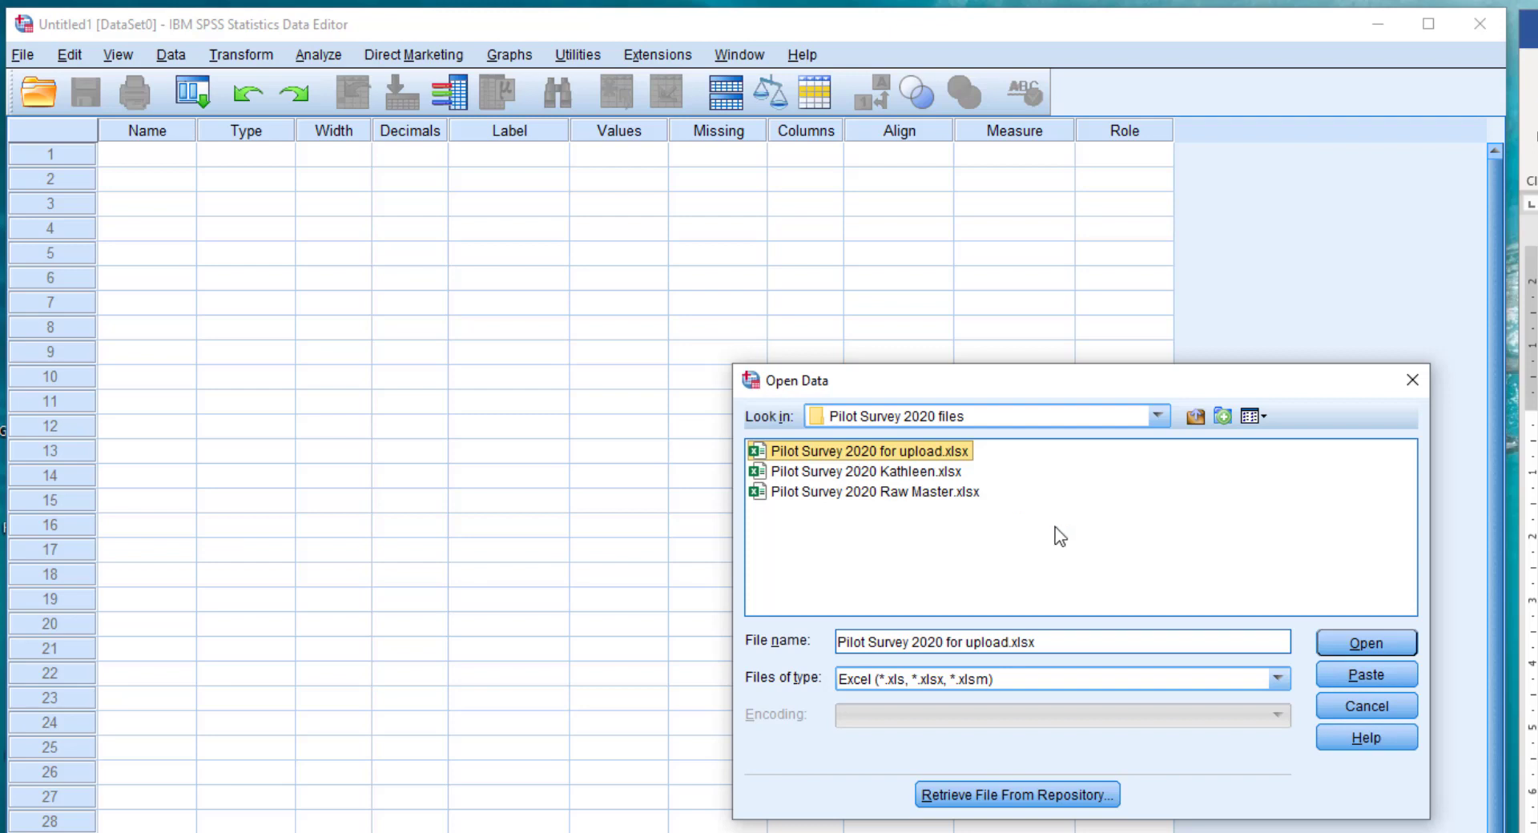
click(1354, 642)
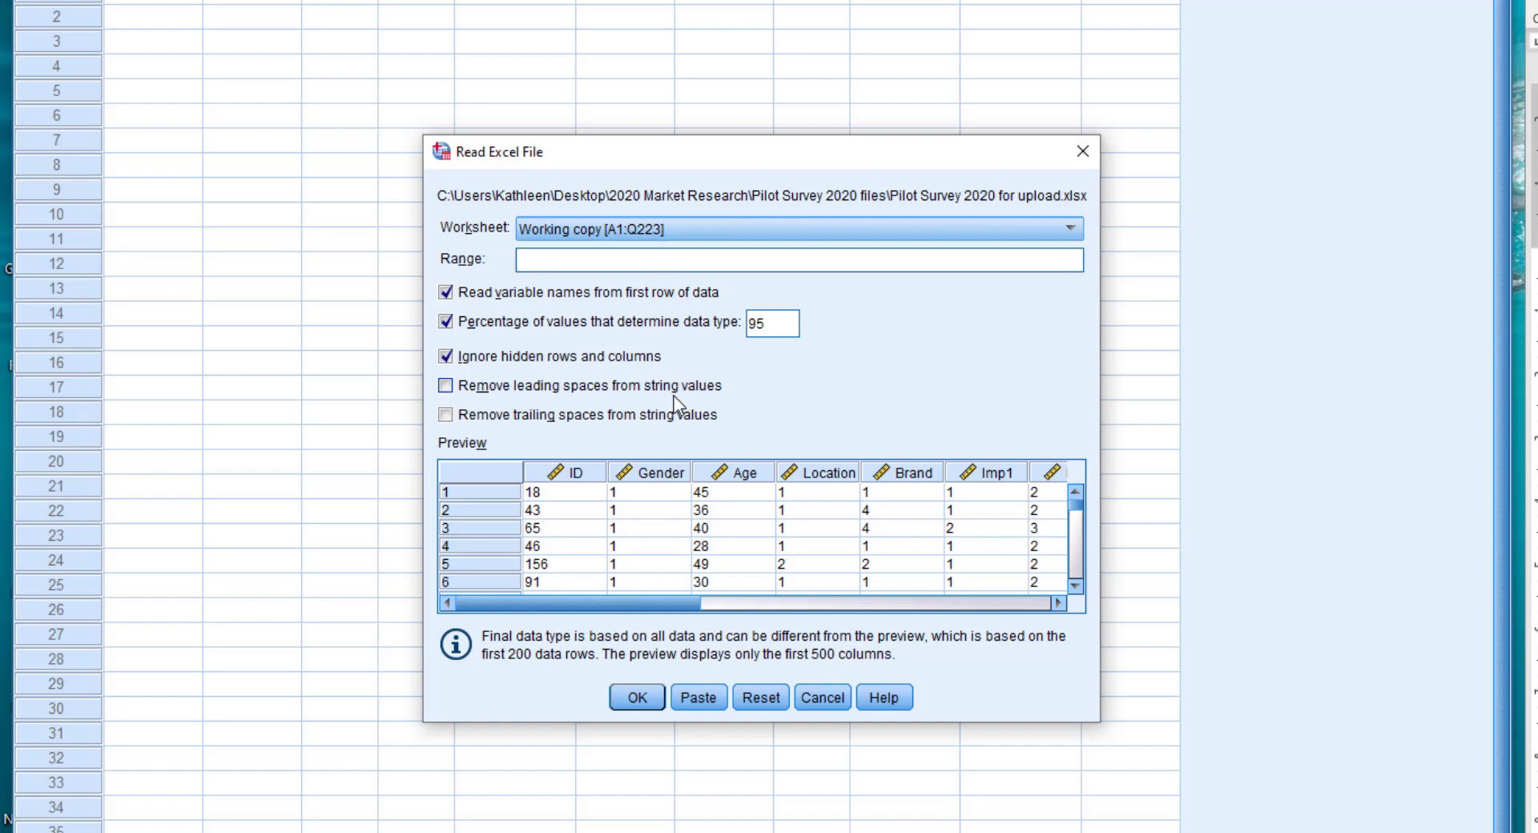
click(639, 700)
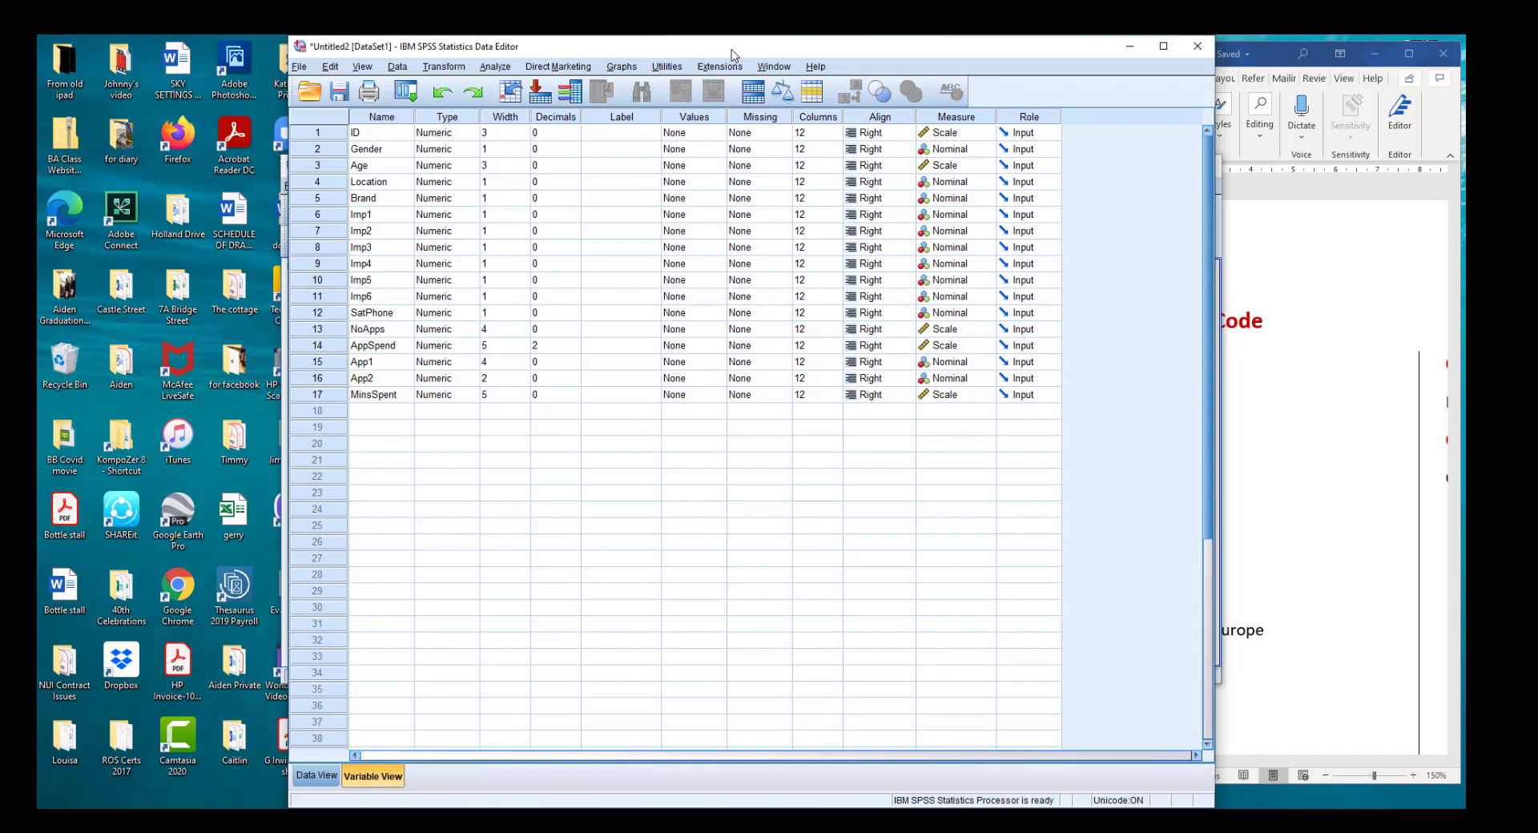
Save the output document as Pilot Output File 1 in the Pilot Survey 2020 files folder and minimize its window
drag(729, 52, 483, 54)
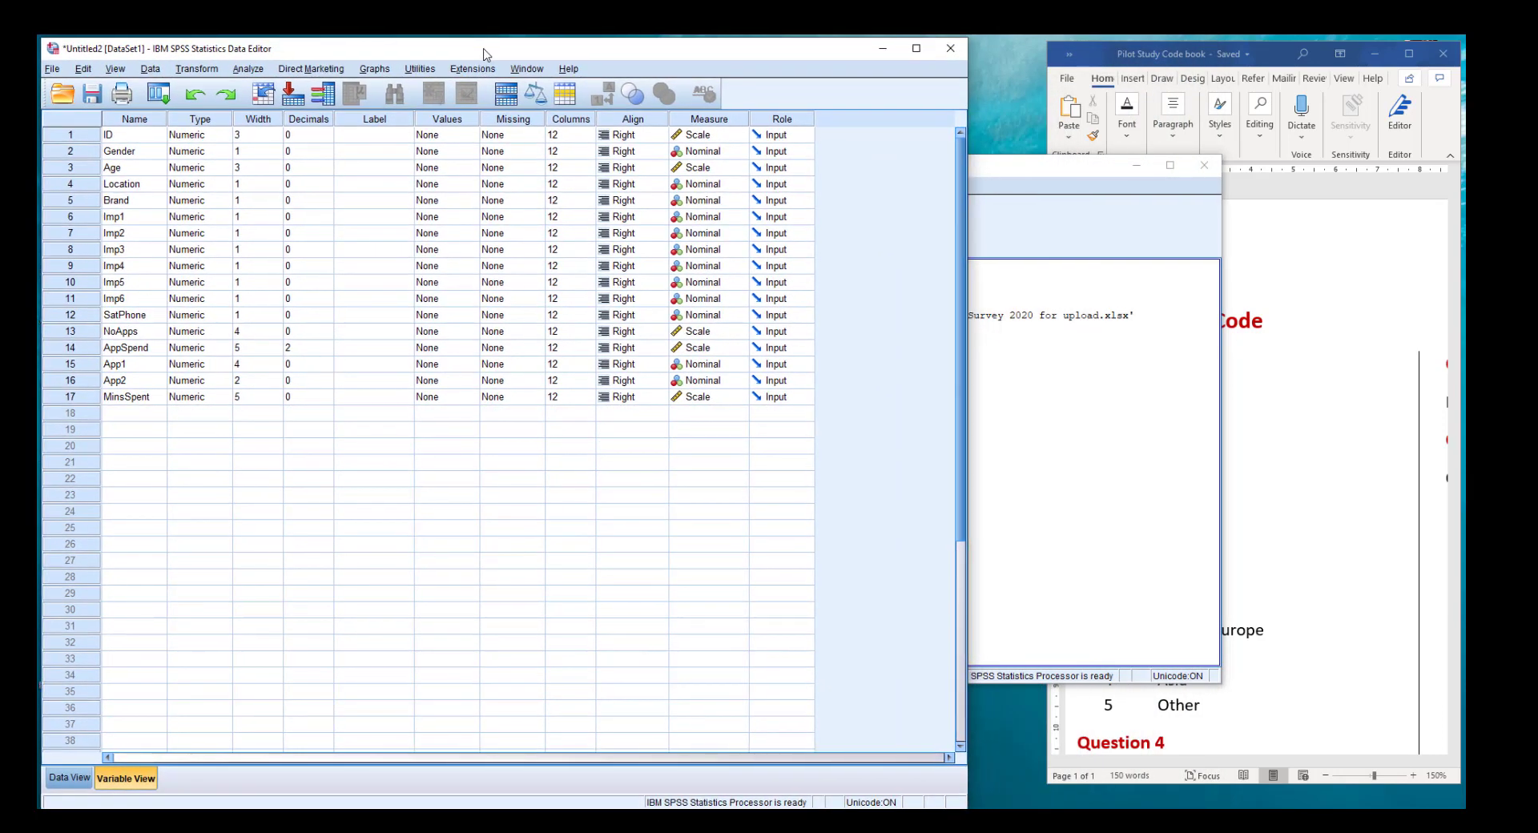
click(1001, 166)
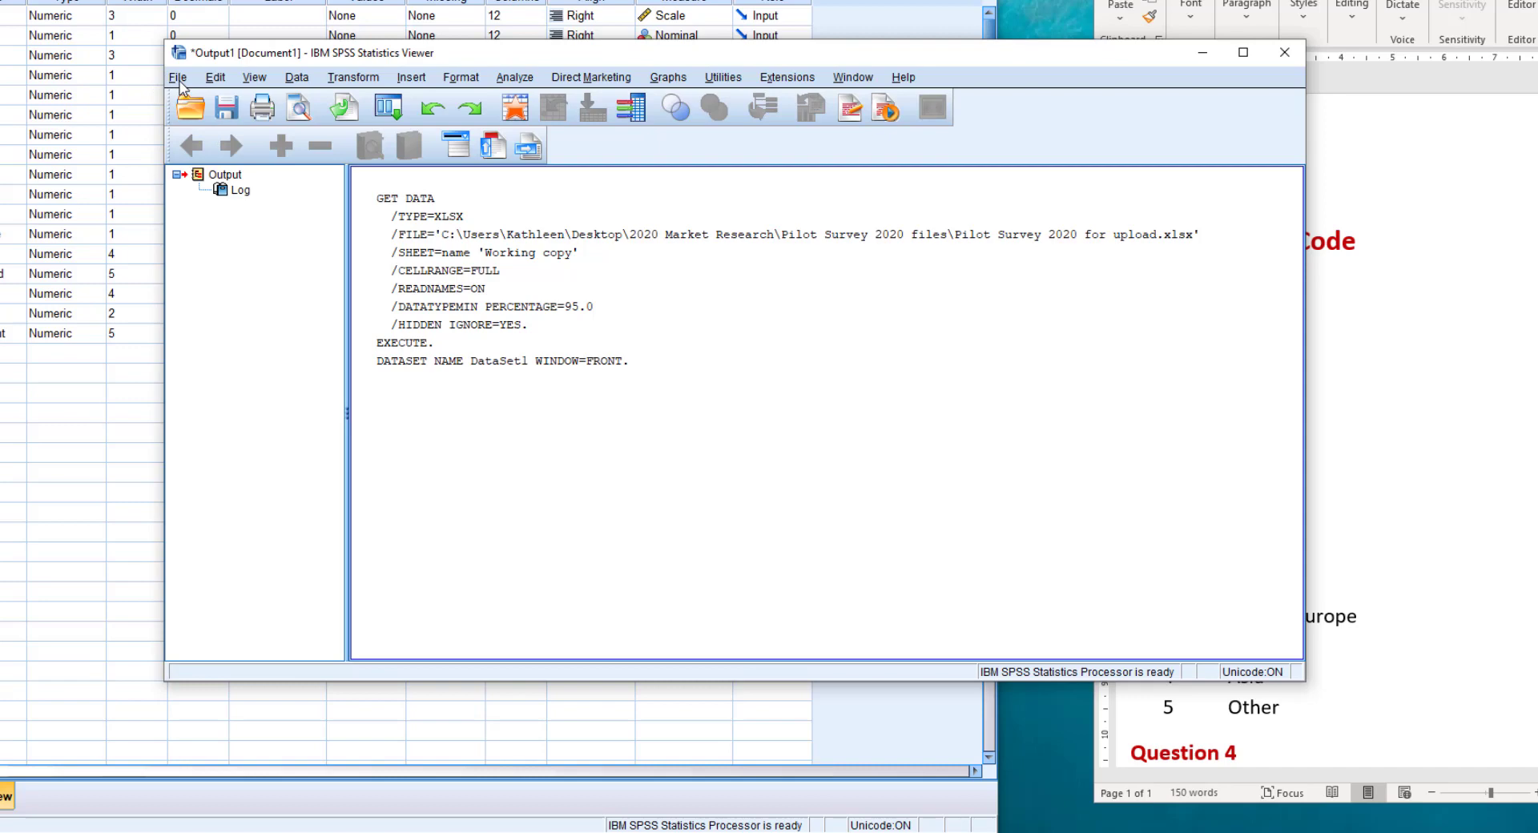
click(218, 106)
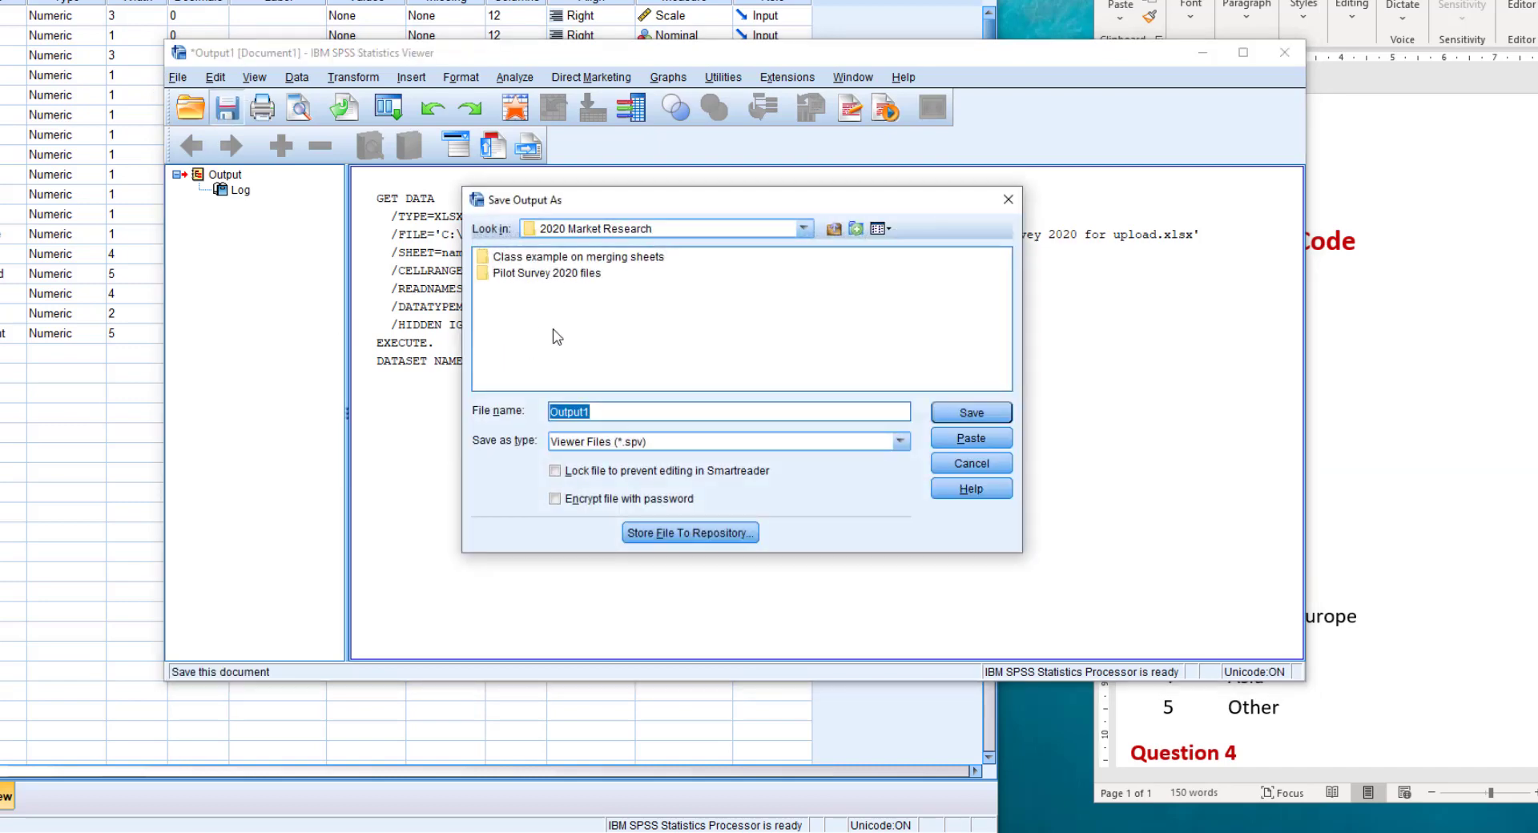
double_click(484, 276)
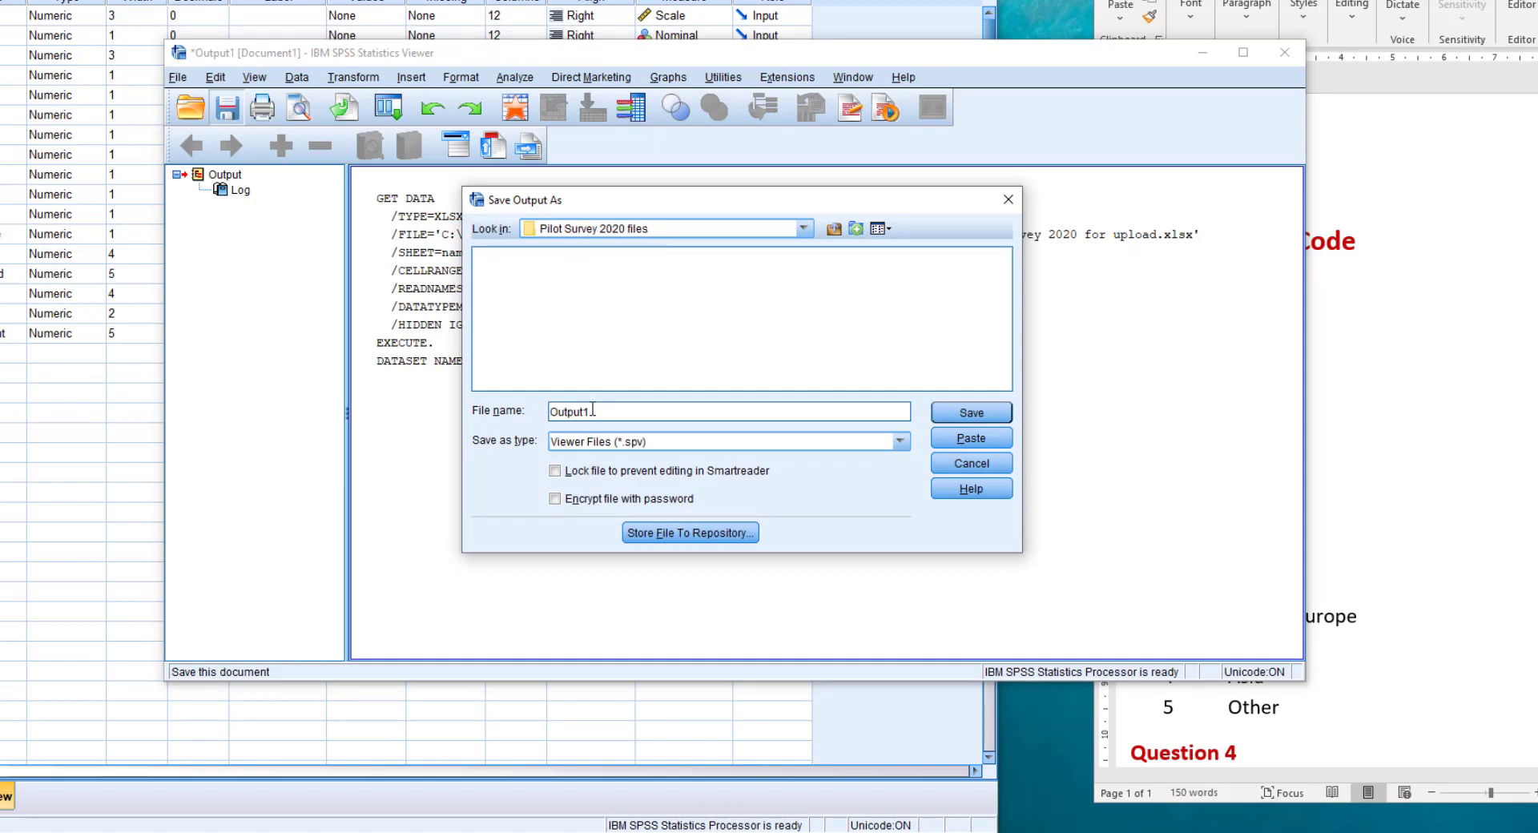
drag(595, 411, 527, 411)
text(Pilot )
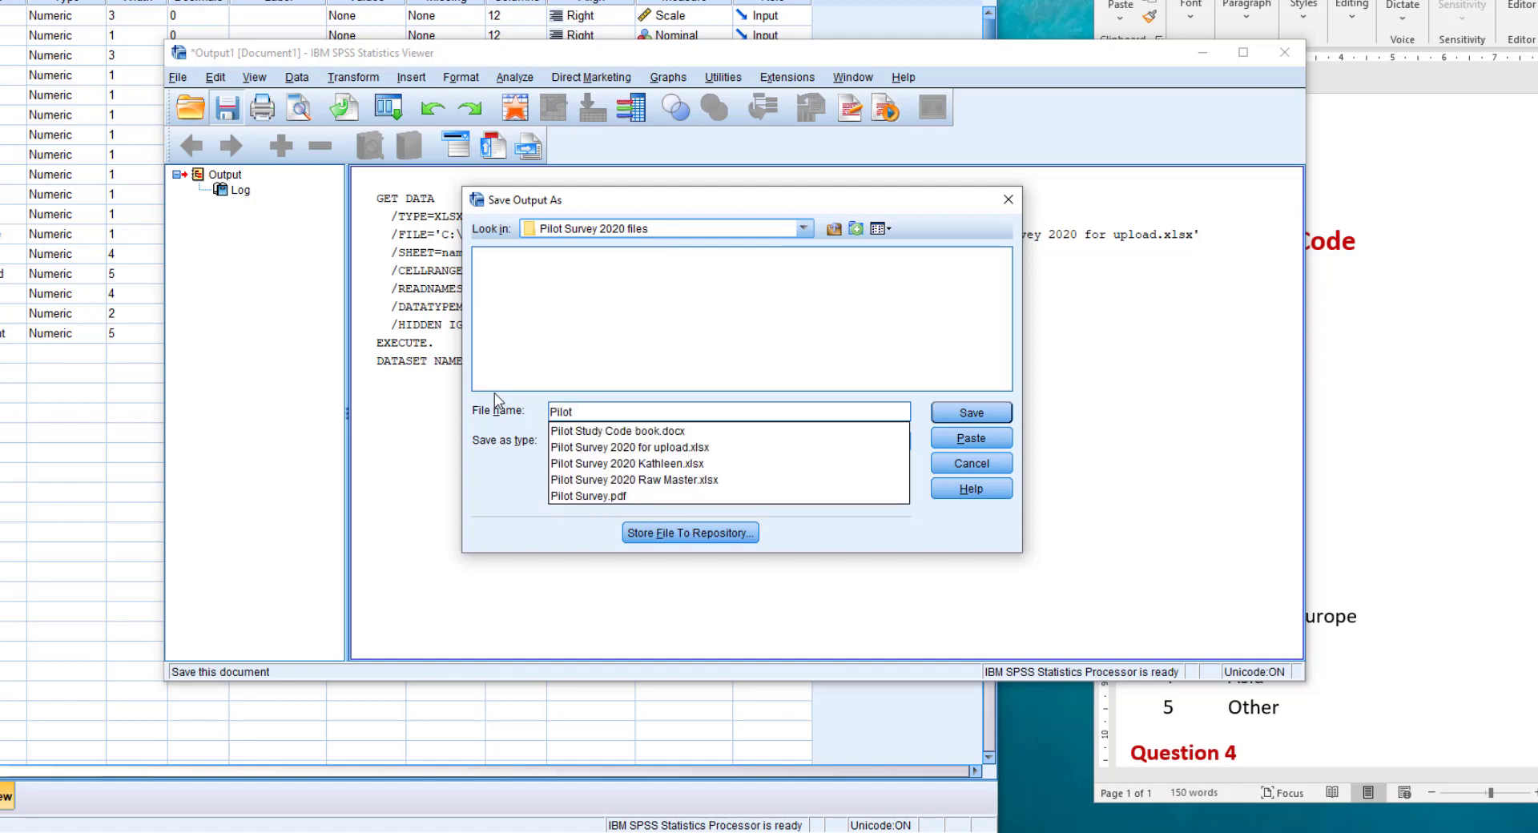
text(Out)
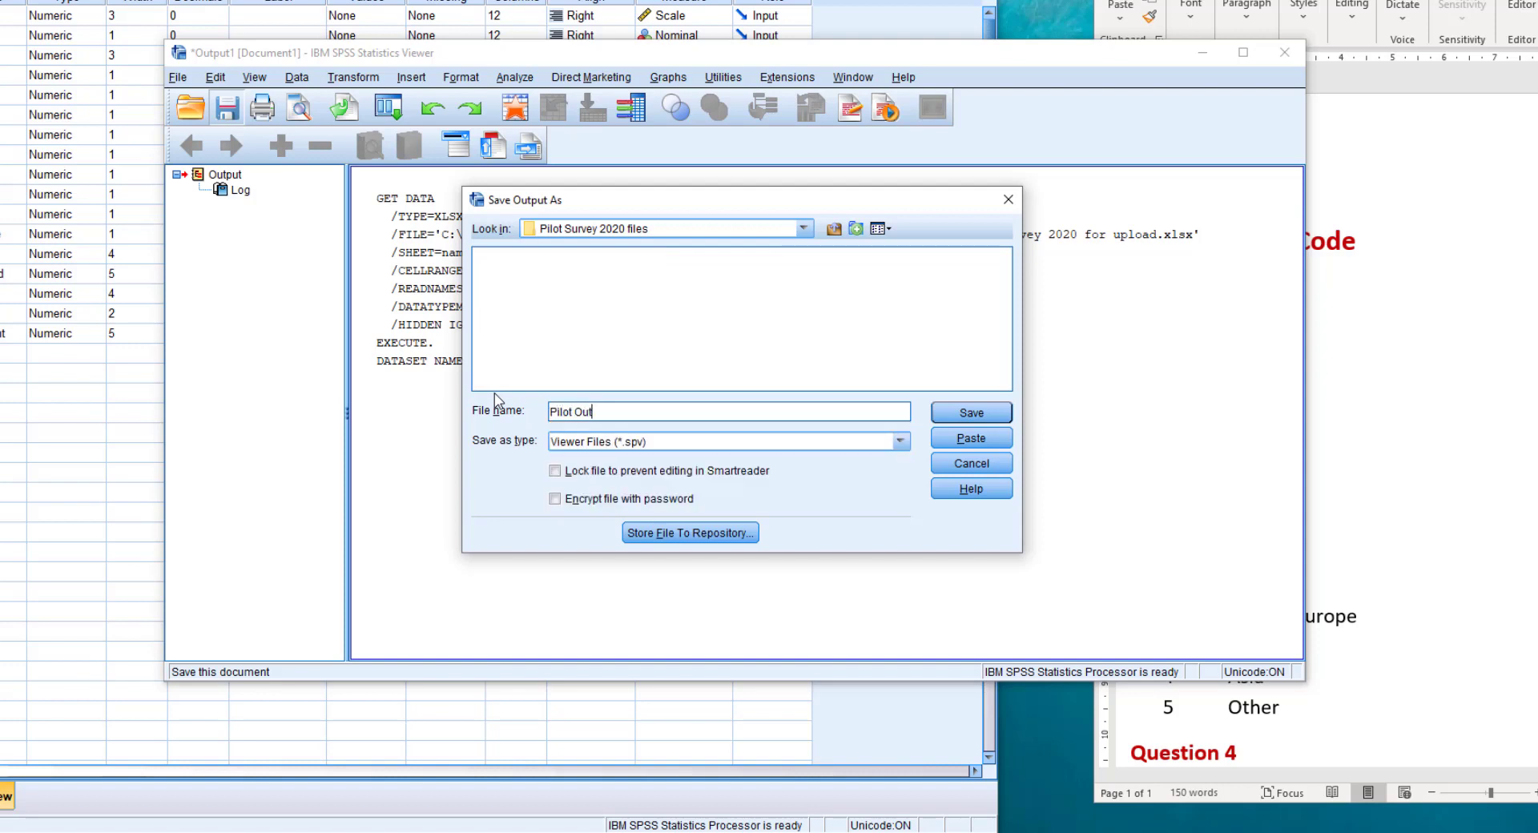
text(put File 1)
click(977, 412)
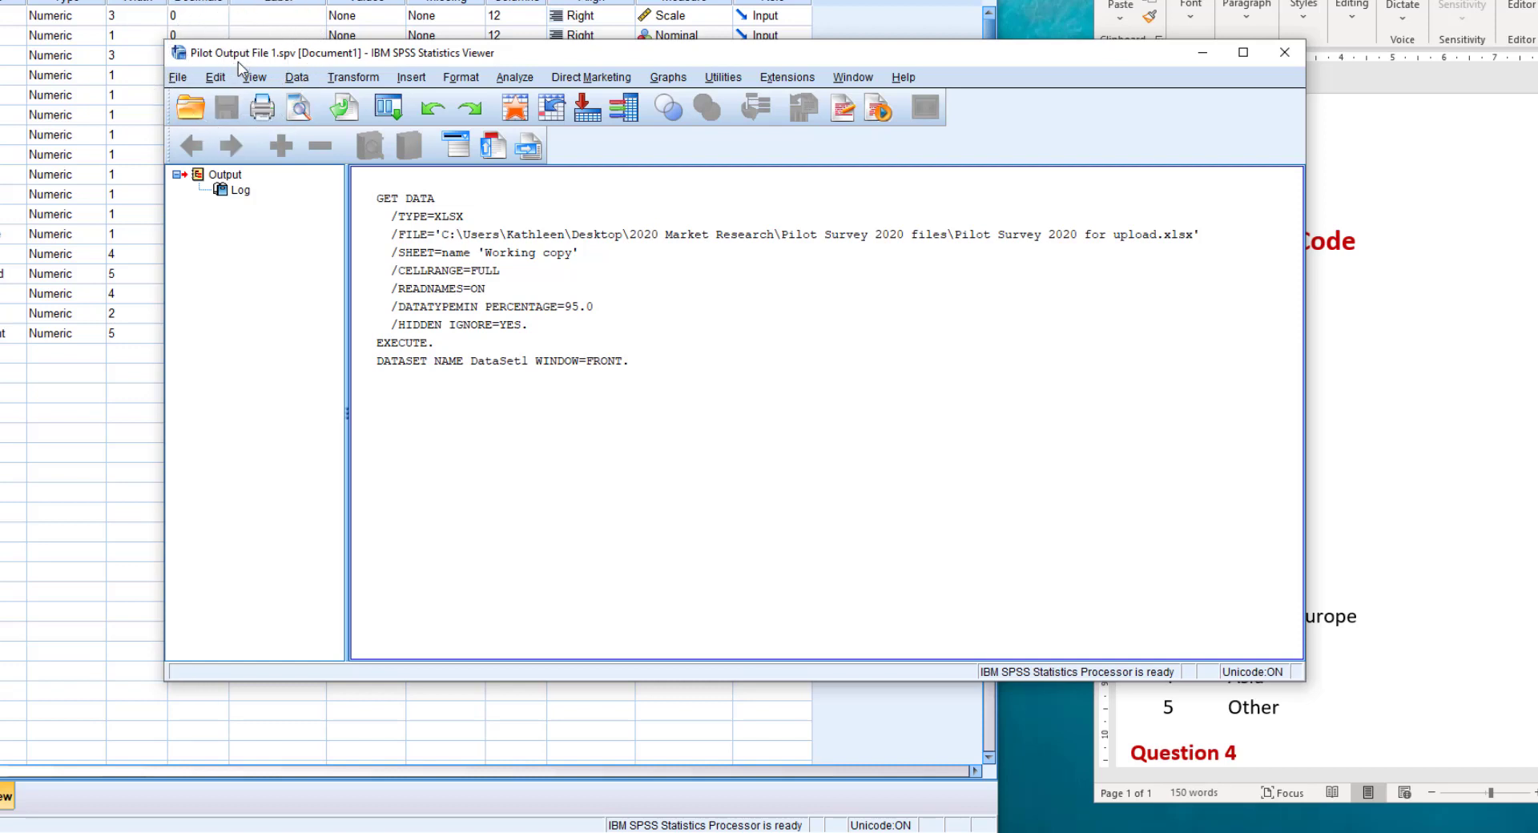
click(1200, 54)
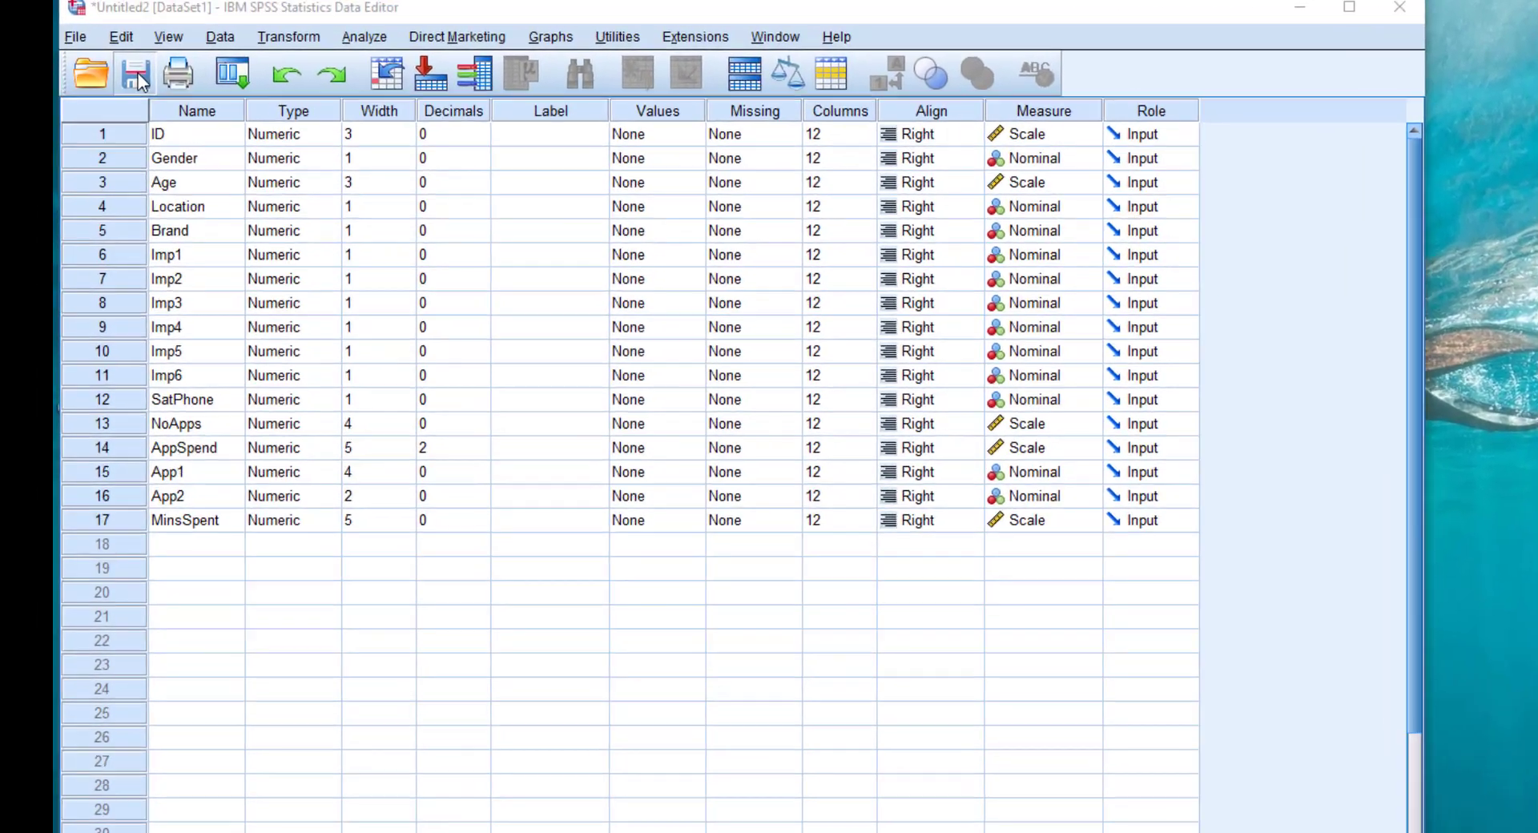
Save the imported dataset as Pilot Survey 2020 in SPSS Statistics (*.sav) format in the Pilot Survey 2020 files folder
click(136, 77)
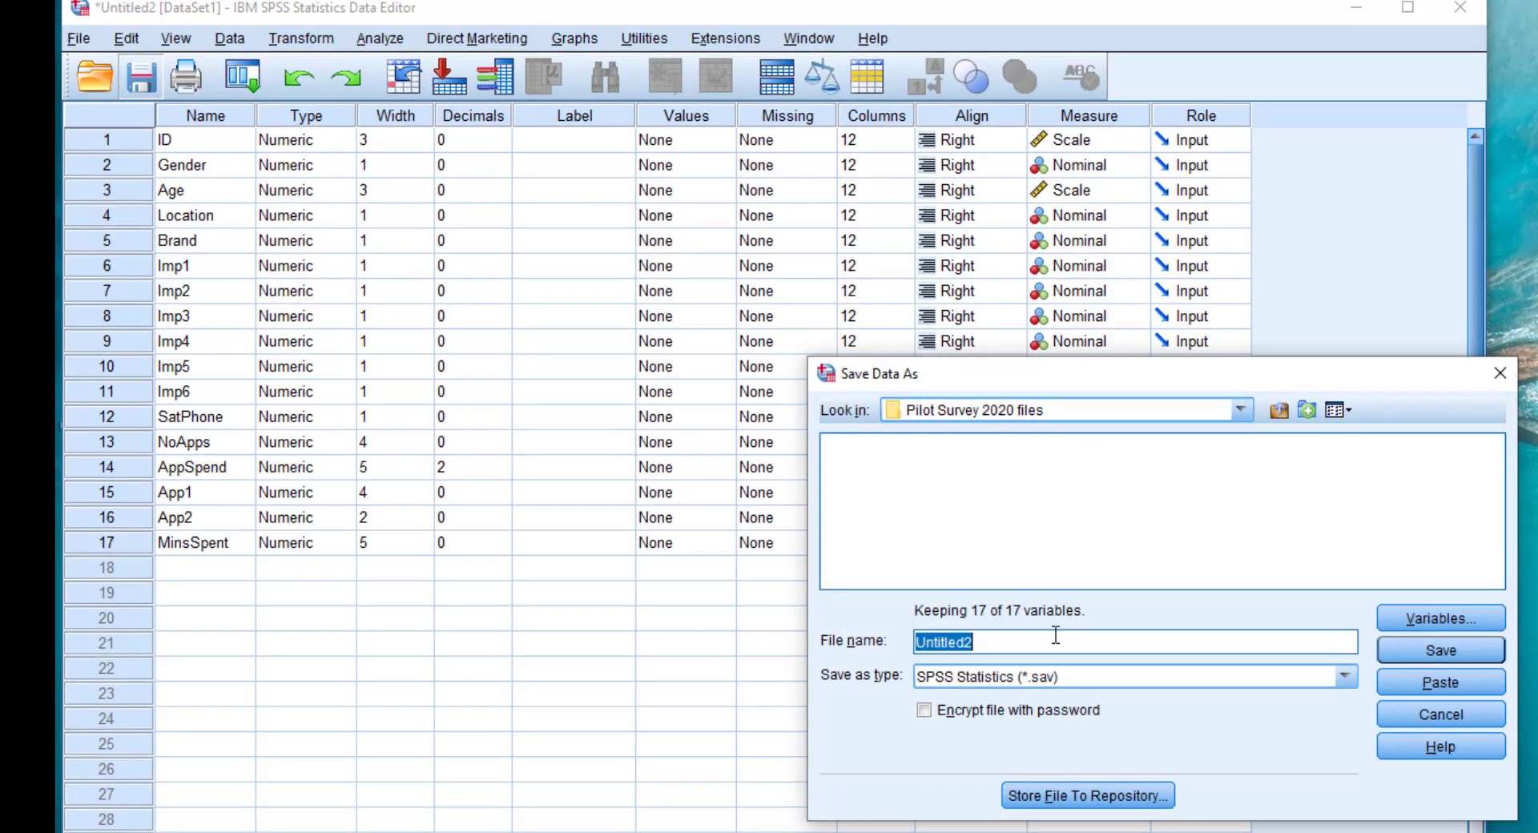
text(Pilot Survey)
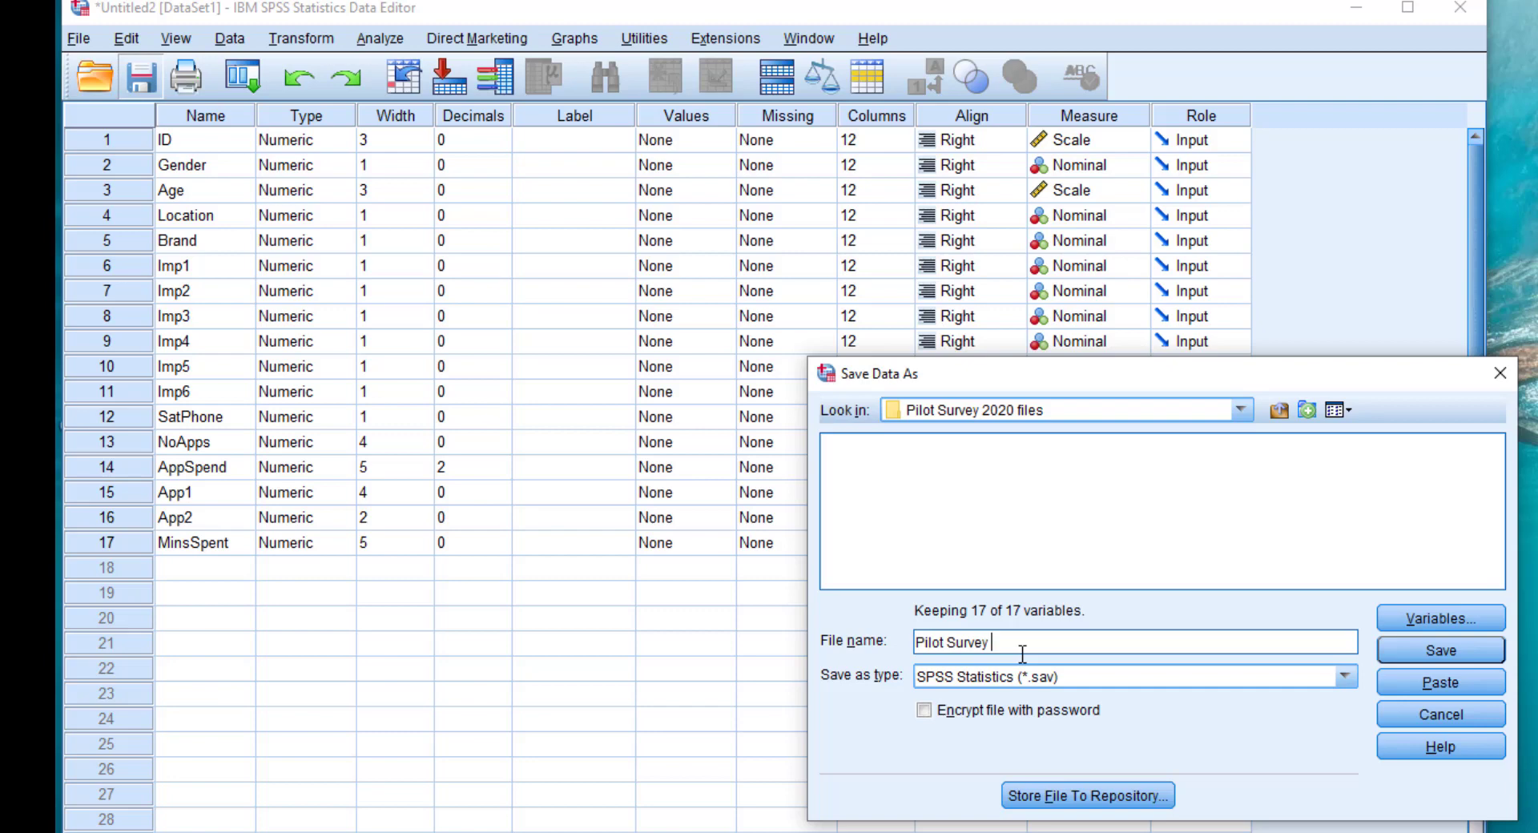
text( 2020)
click(1424, 648)
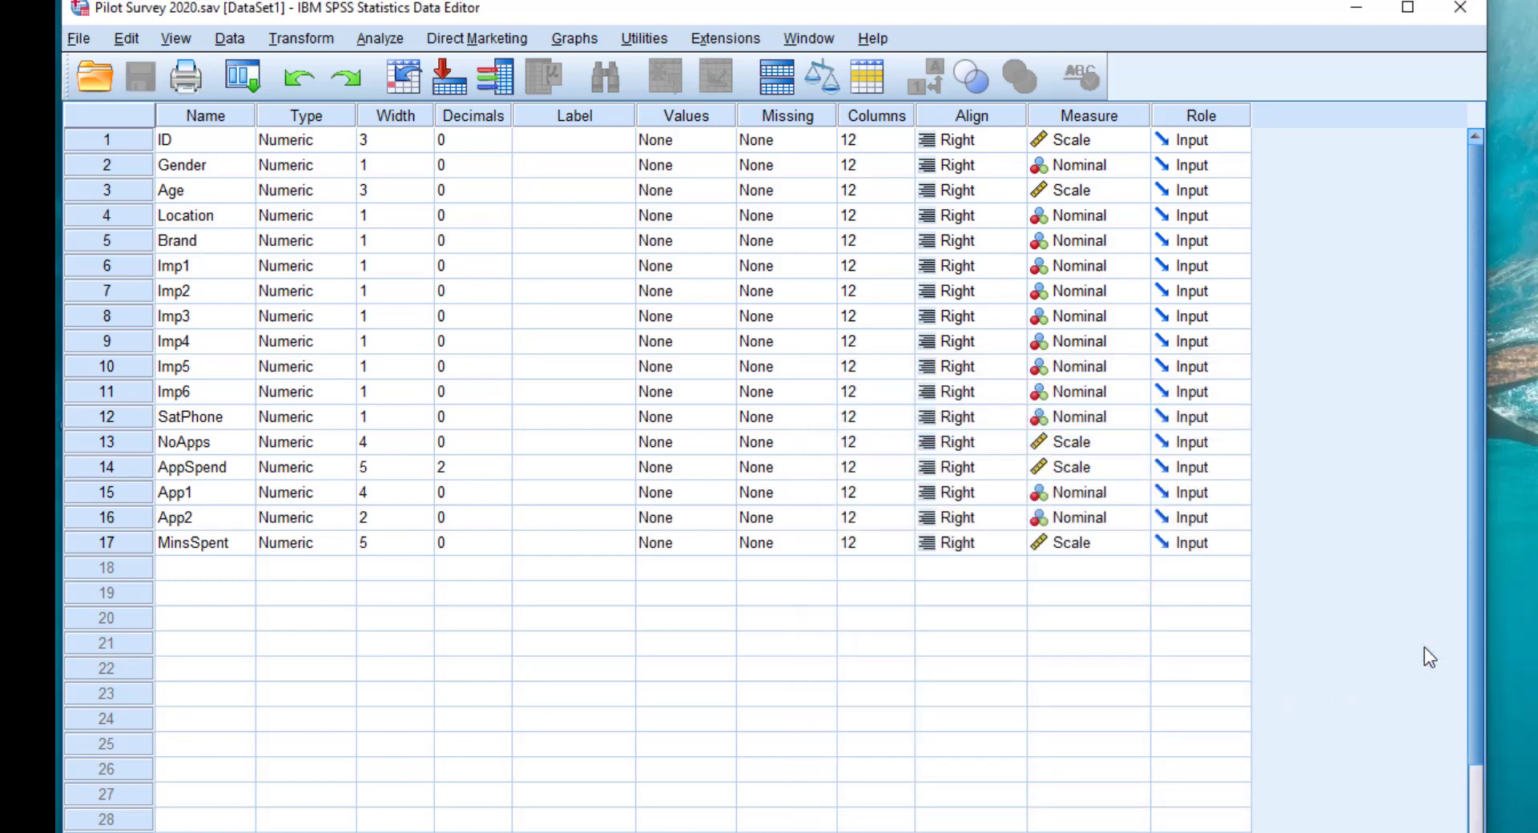
click(156, 18)
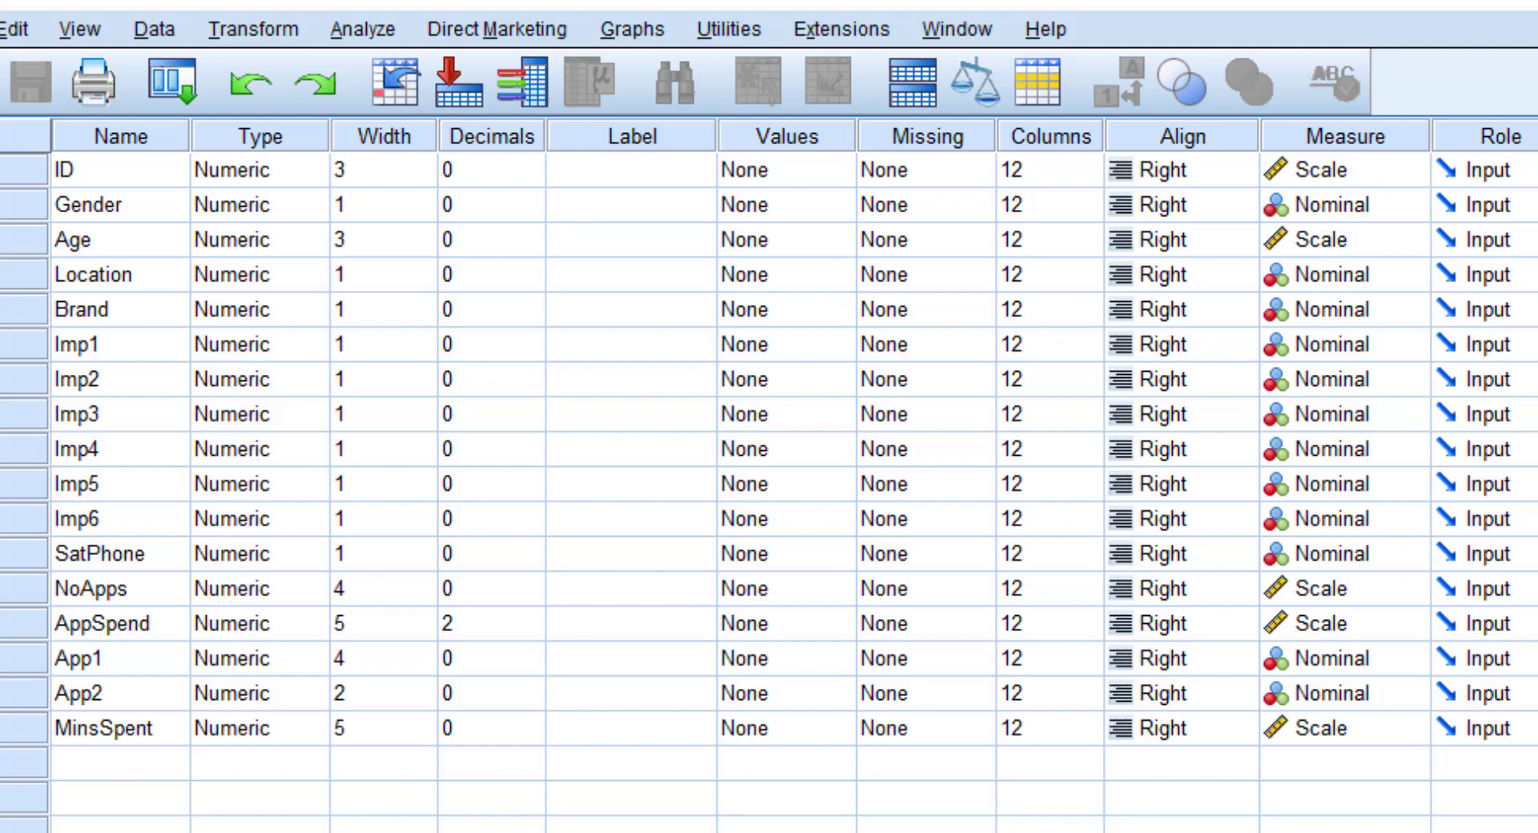
Review the imported data values down to the last case, and highlight that case, the ID column and the first case
key(ctrl+t)
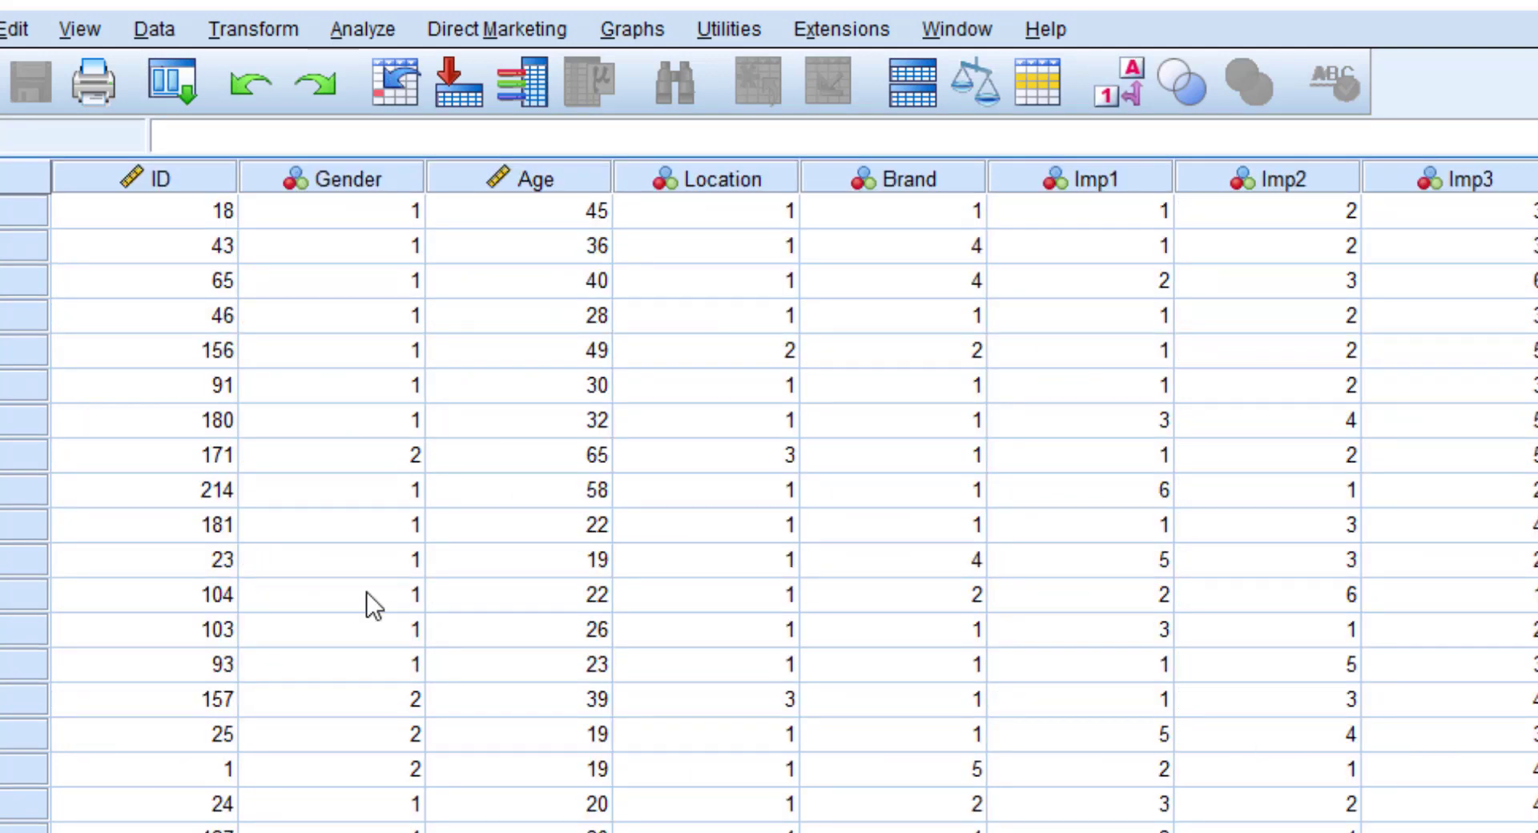
scroll(365, 613, down, 9)
scroll(369, 621, down, 12)
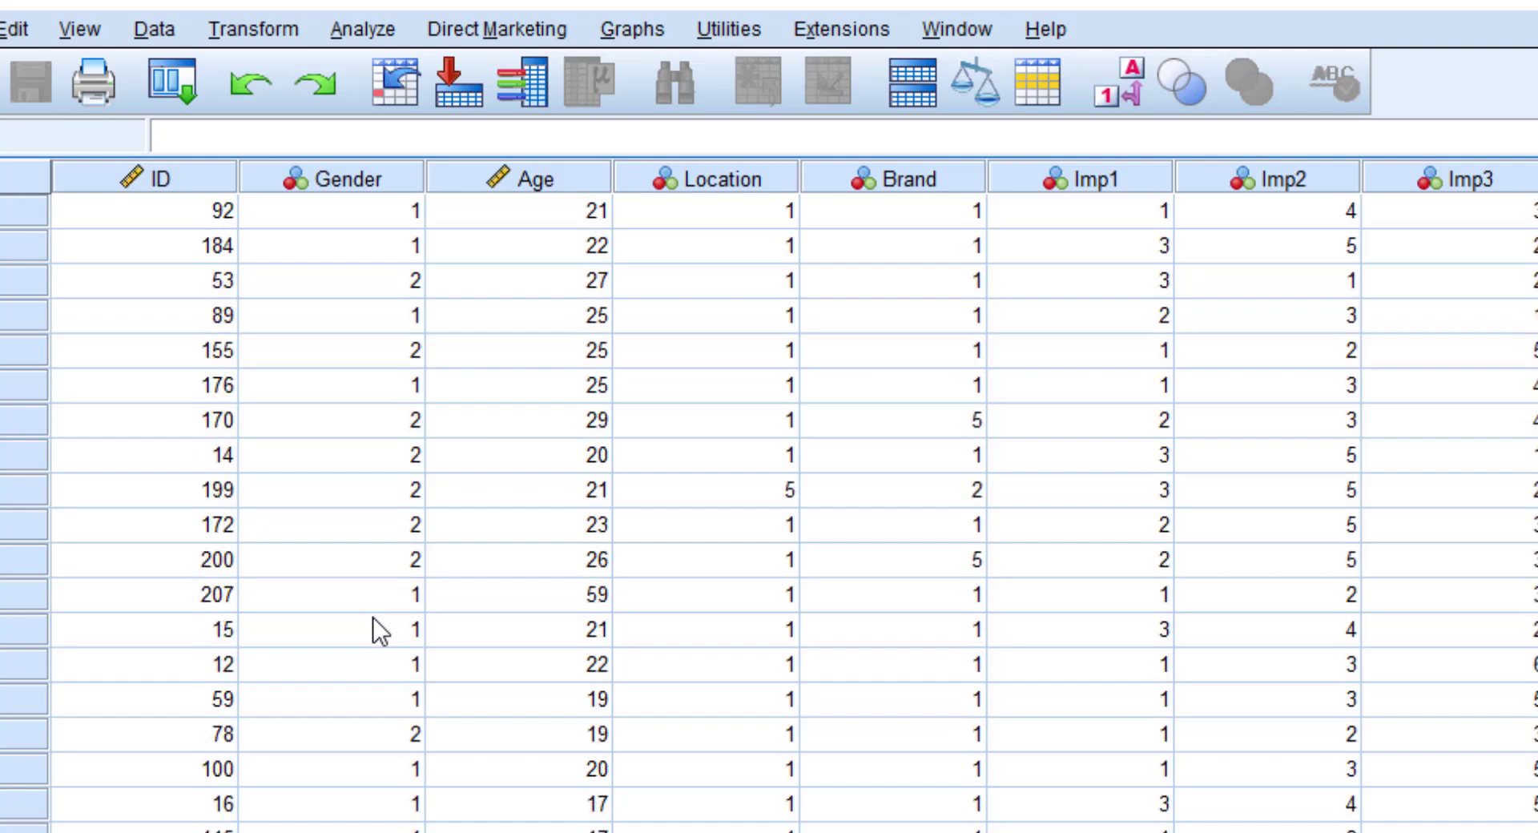
scroll(373, 617, down, 10)
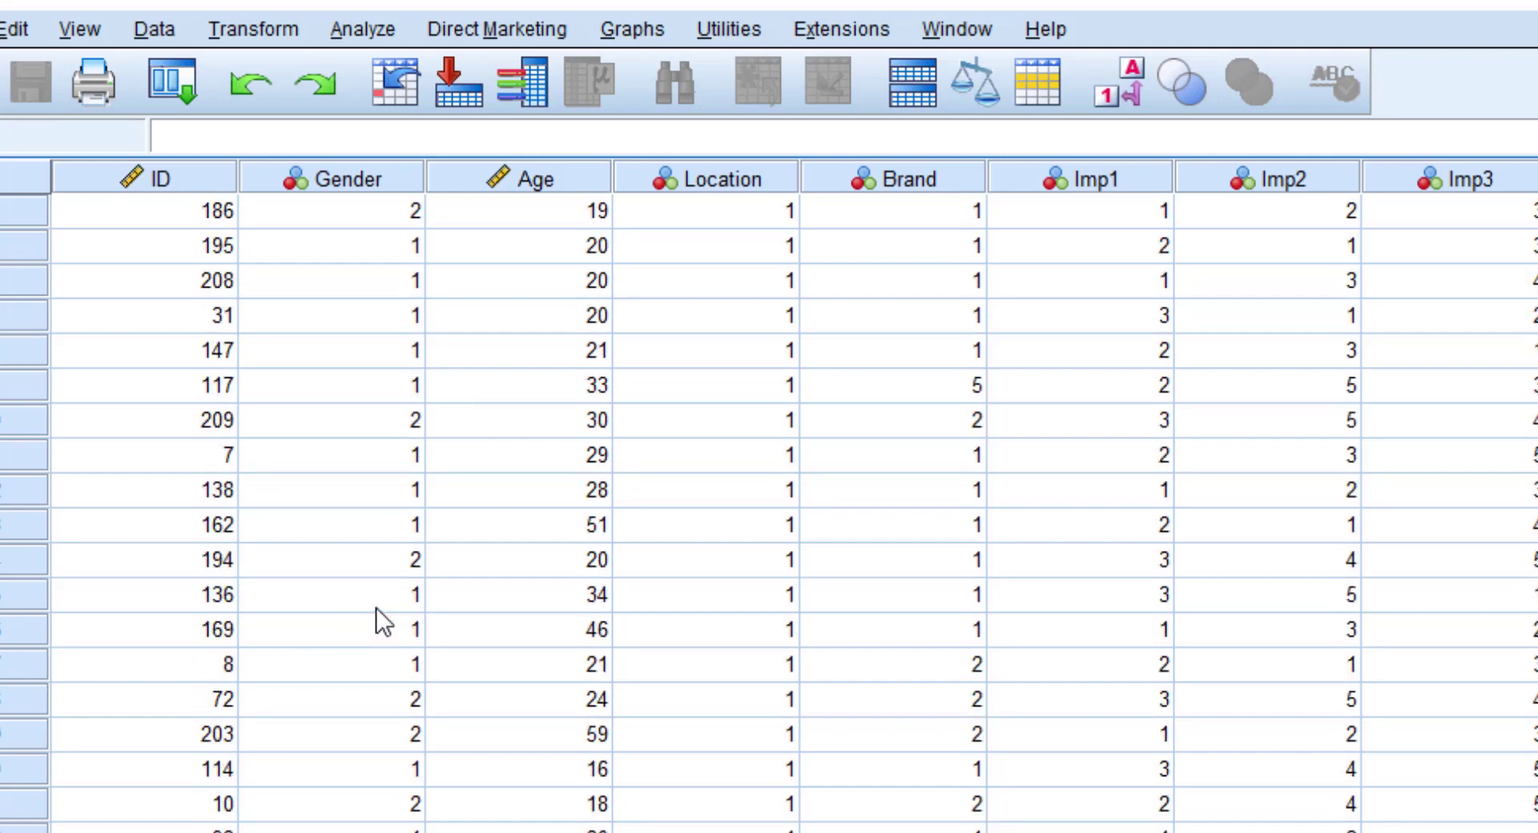
scroll(376, 617, down, 12)
scroll(397, 629, down, 10)
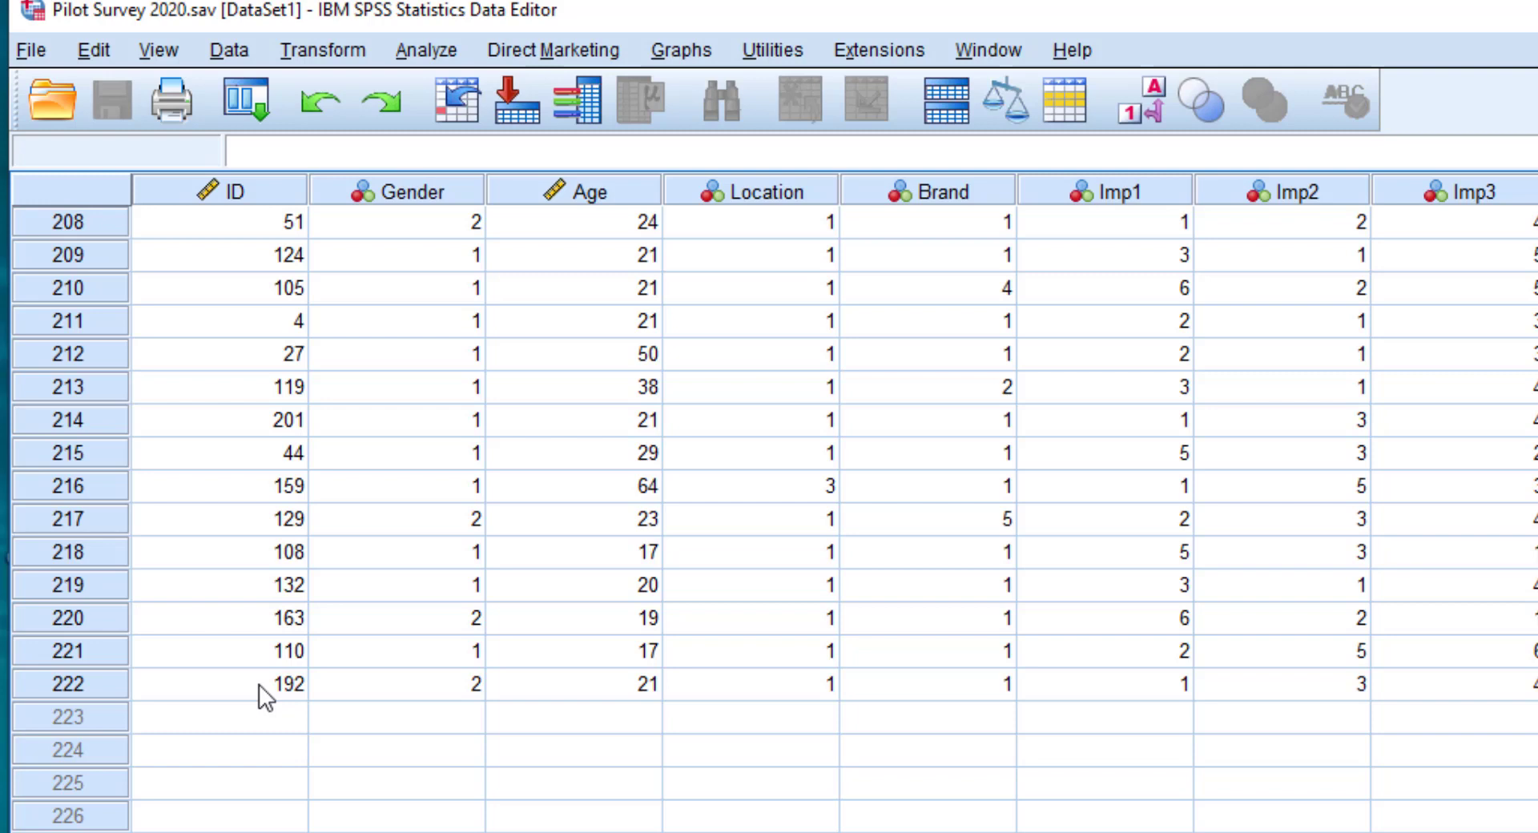
click(80, 678)
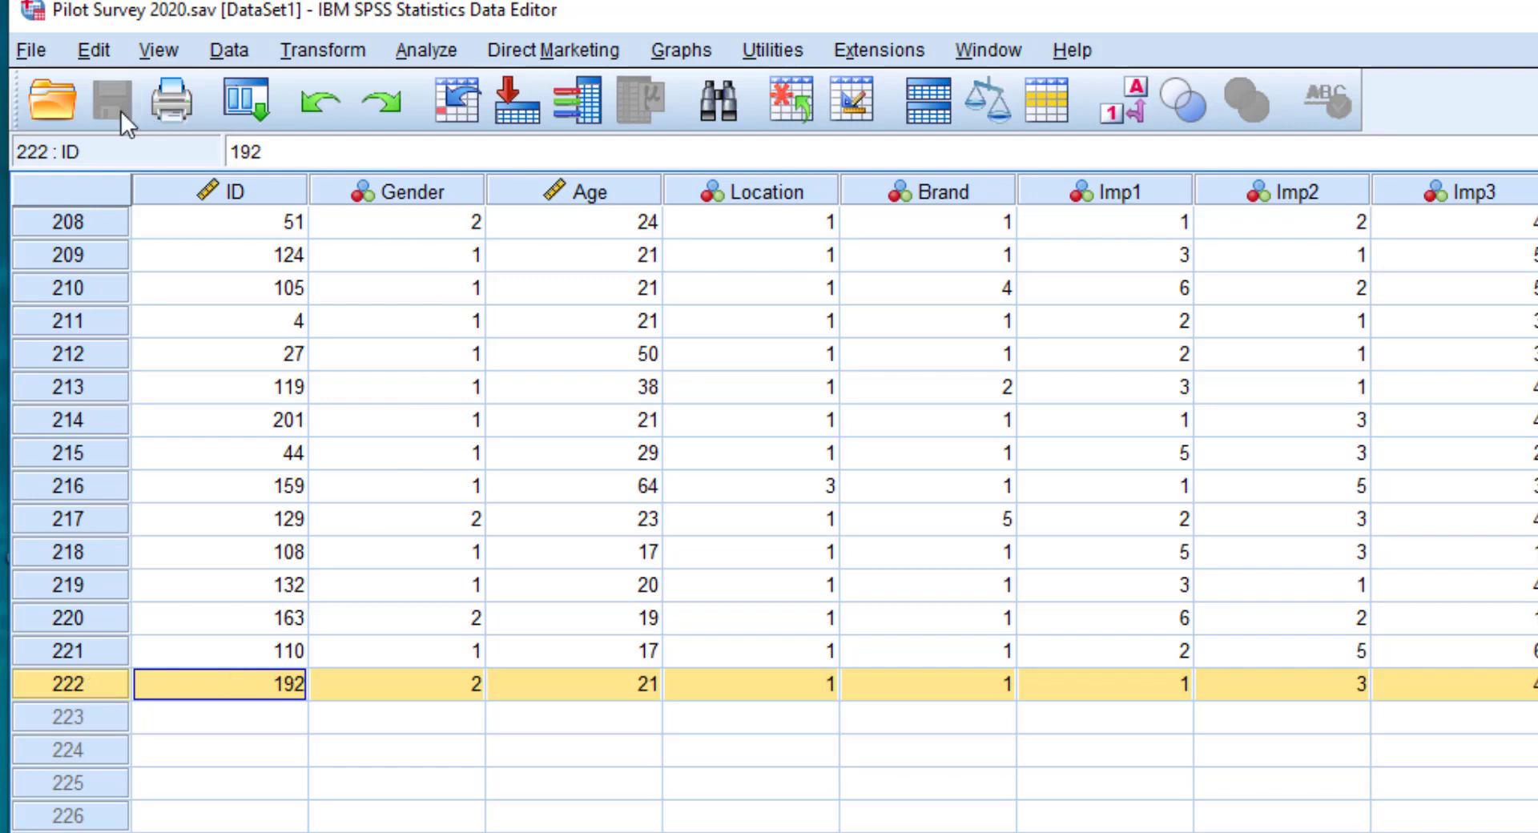
click(256, 185)
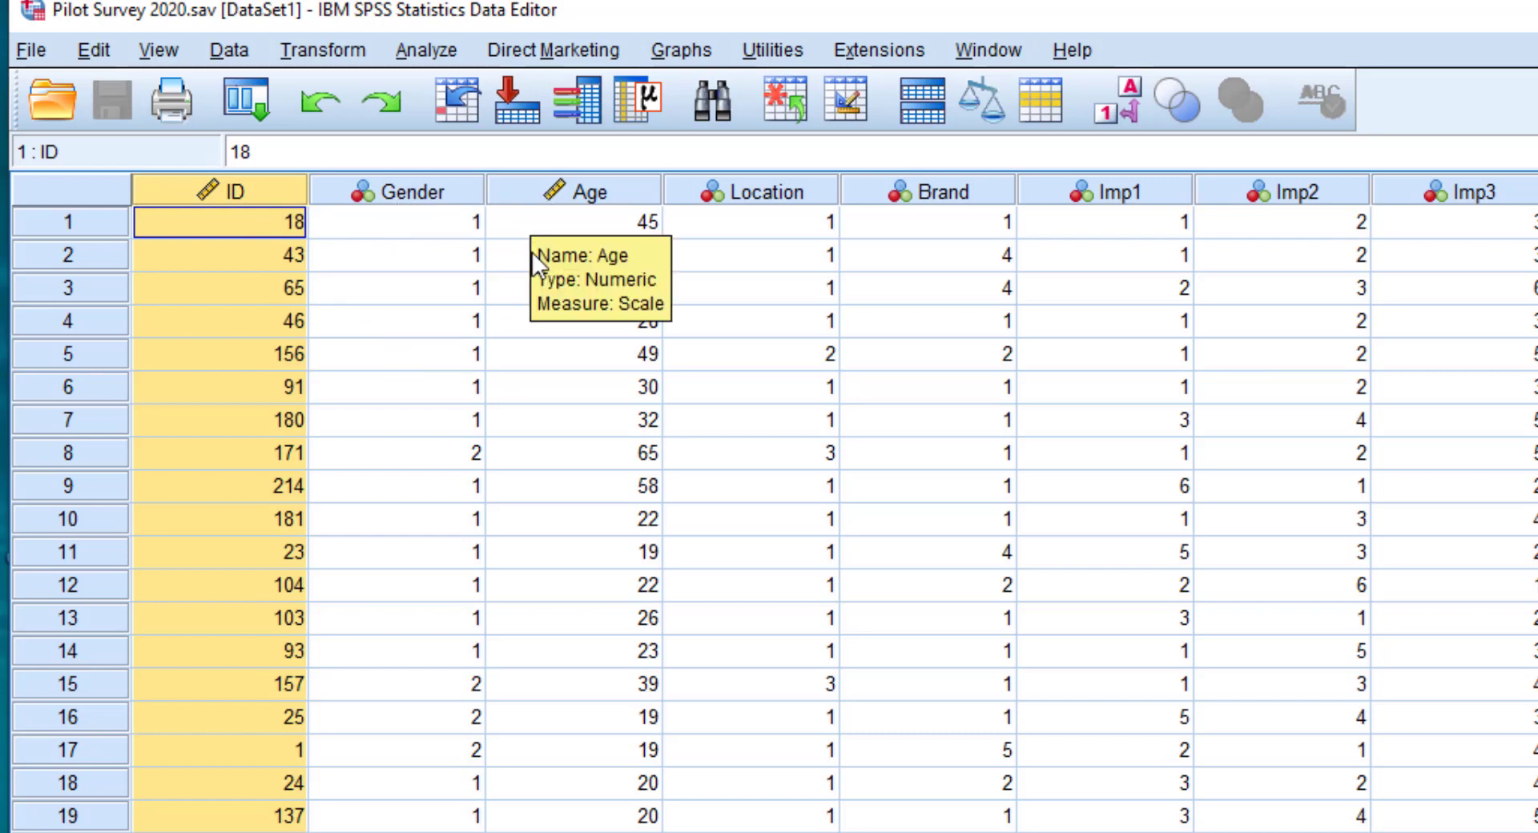
click(68, 223)
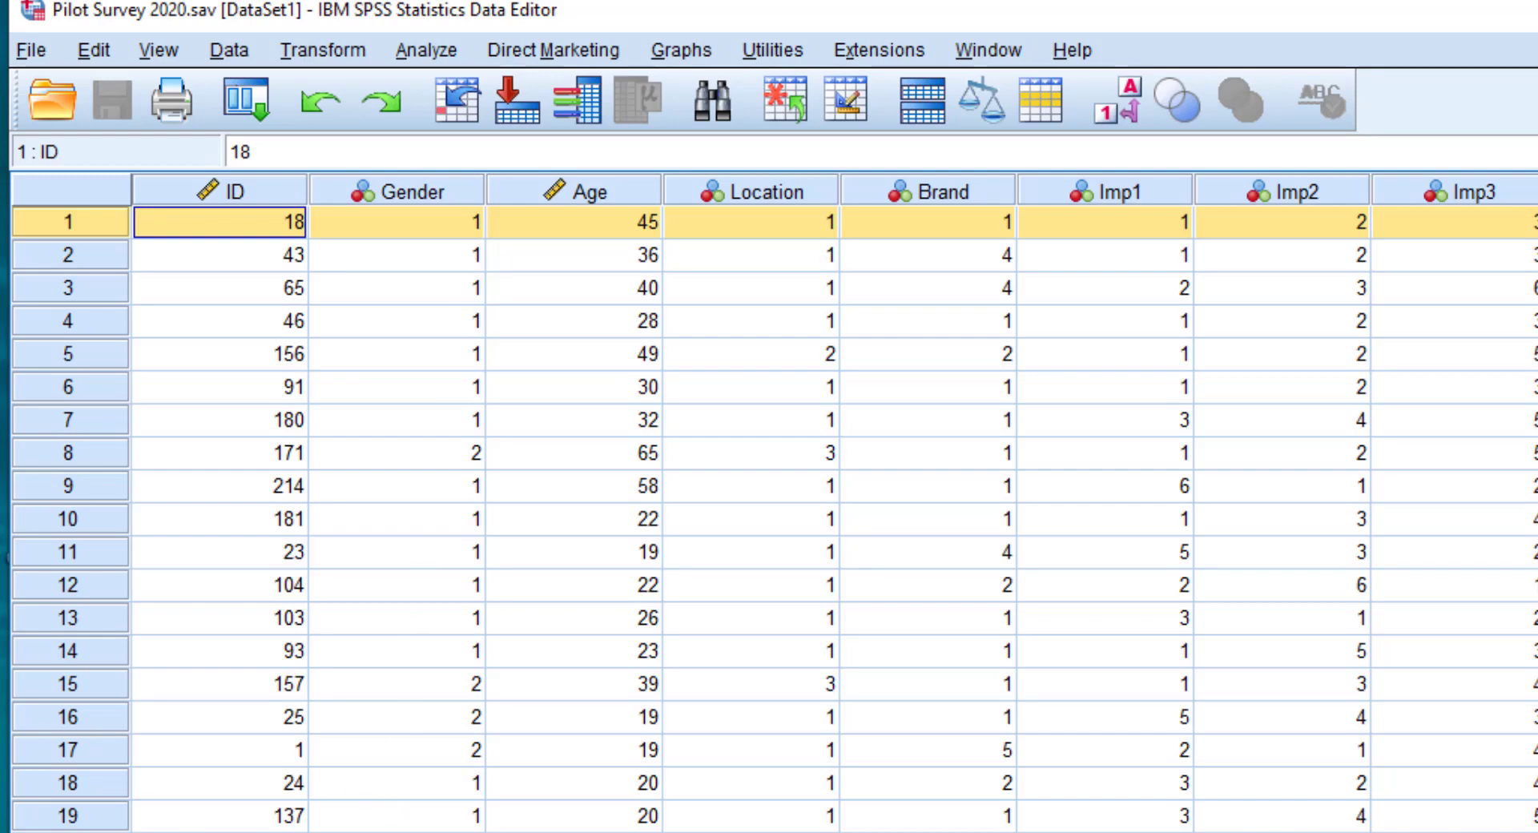
Switch to the variable definitions and label the ID variable "ID of Participant"
key(ctrl+t)
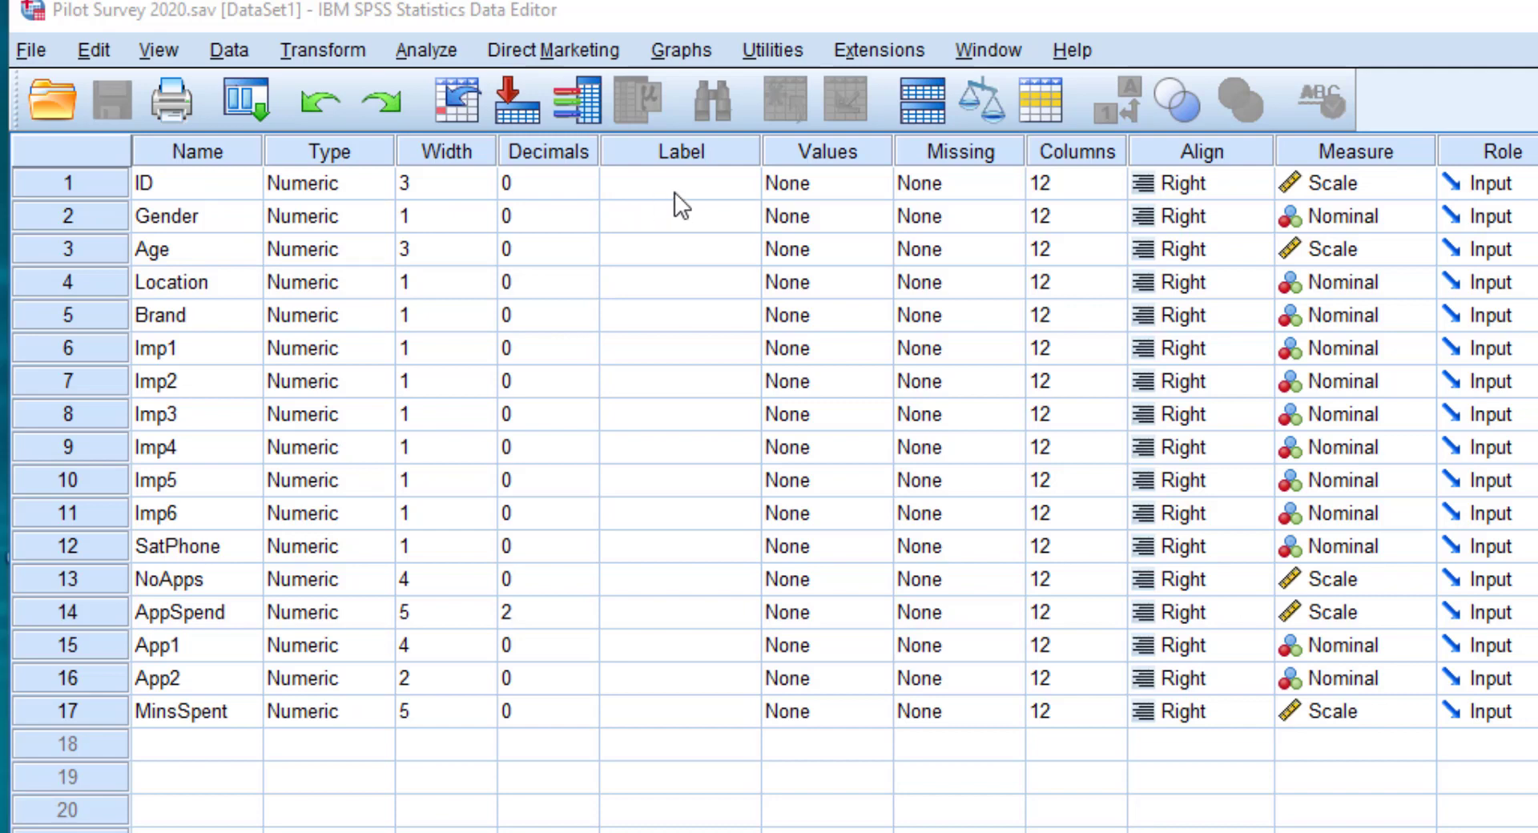
click(650, 181)
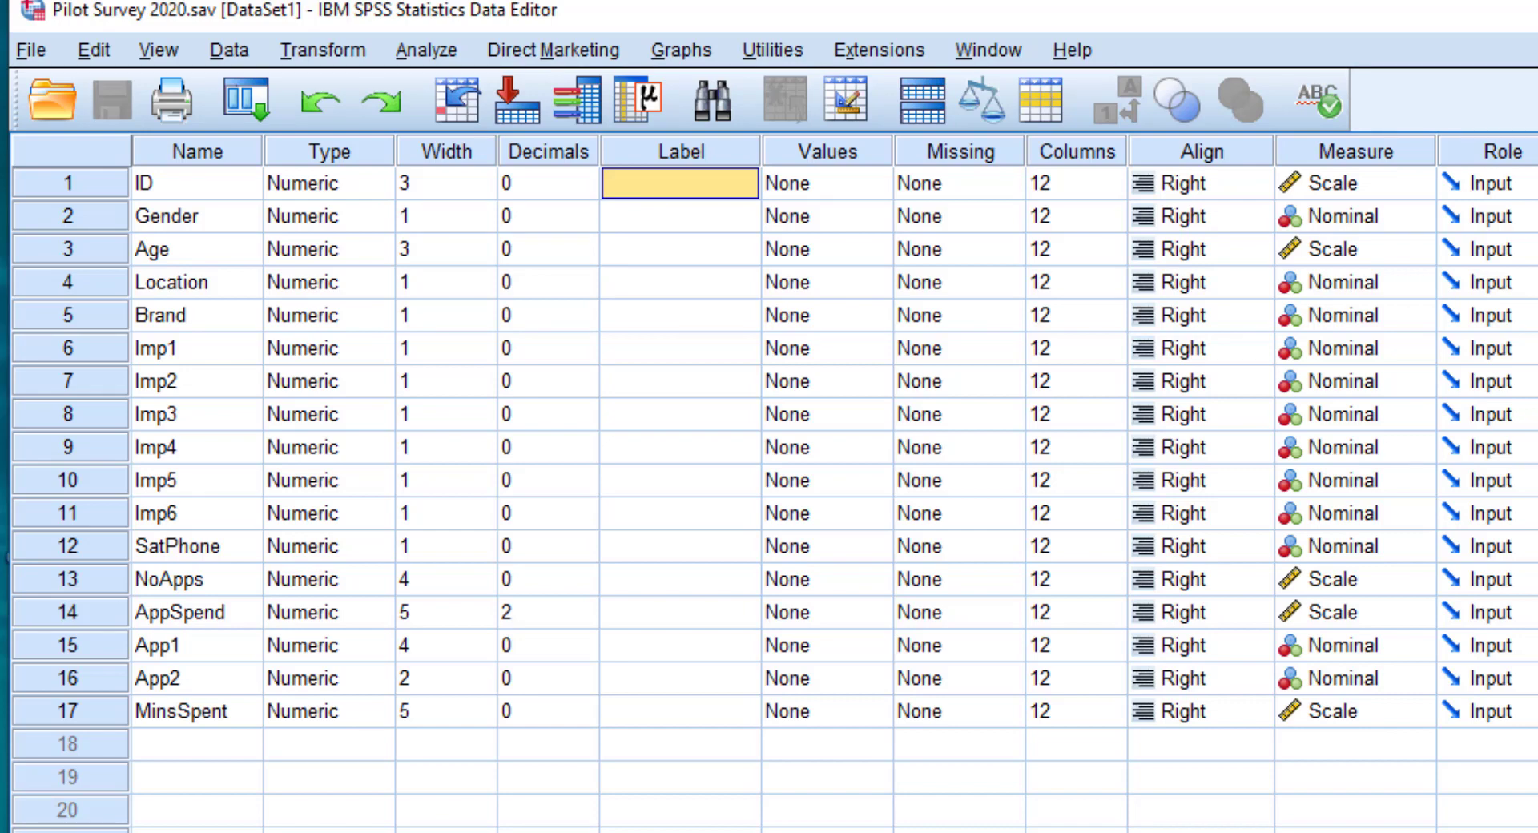
text(ID)
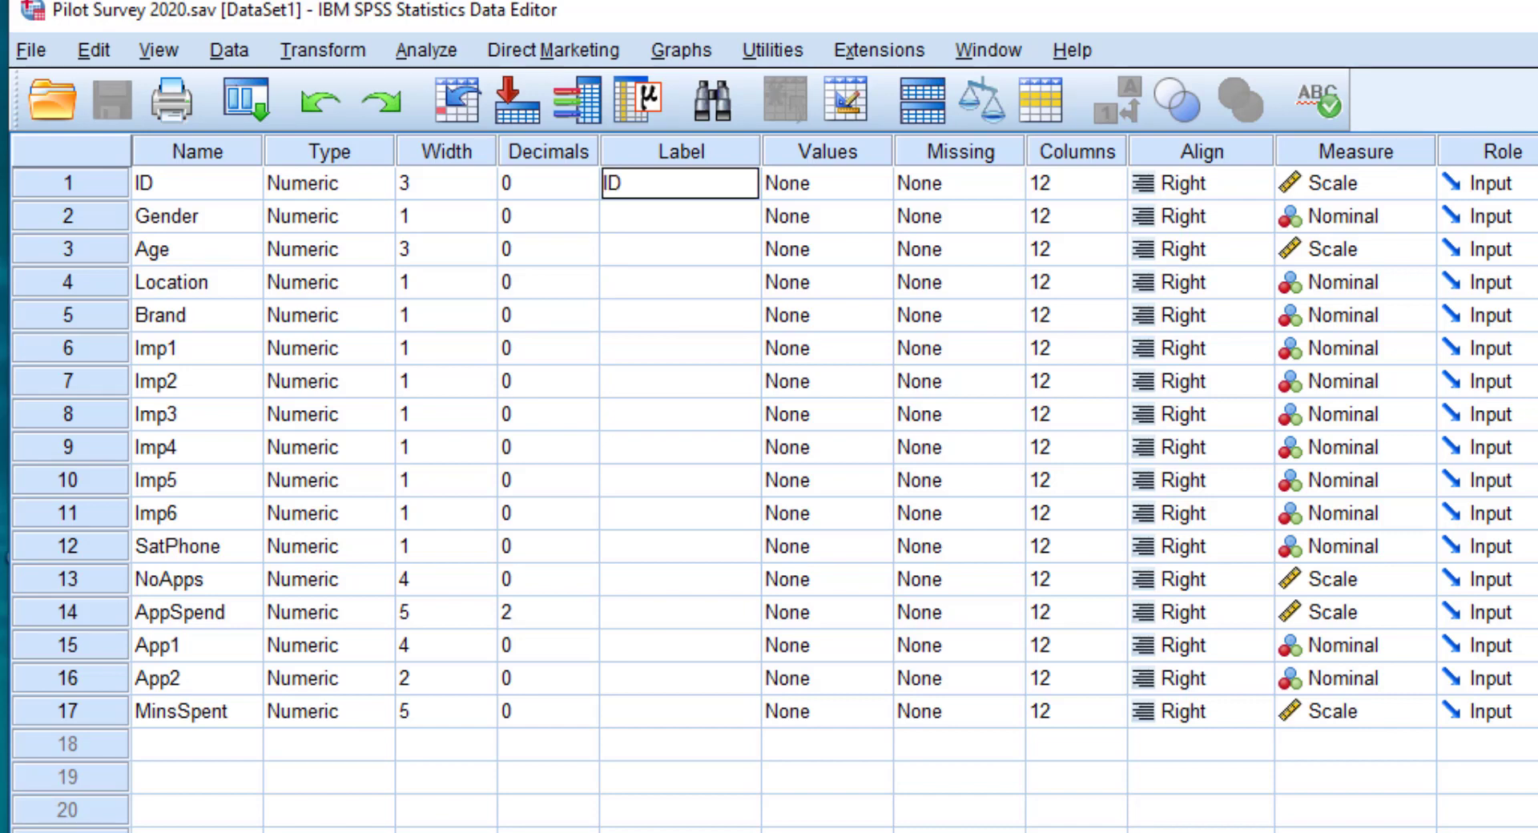
text( of Participant)
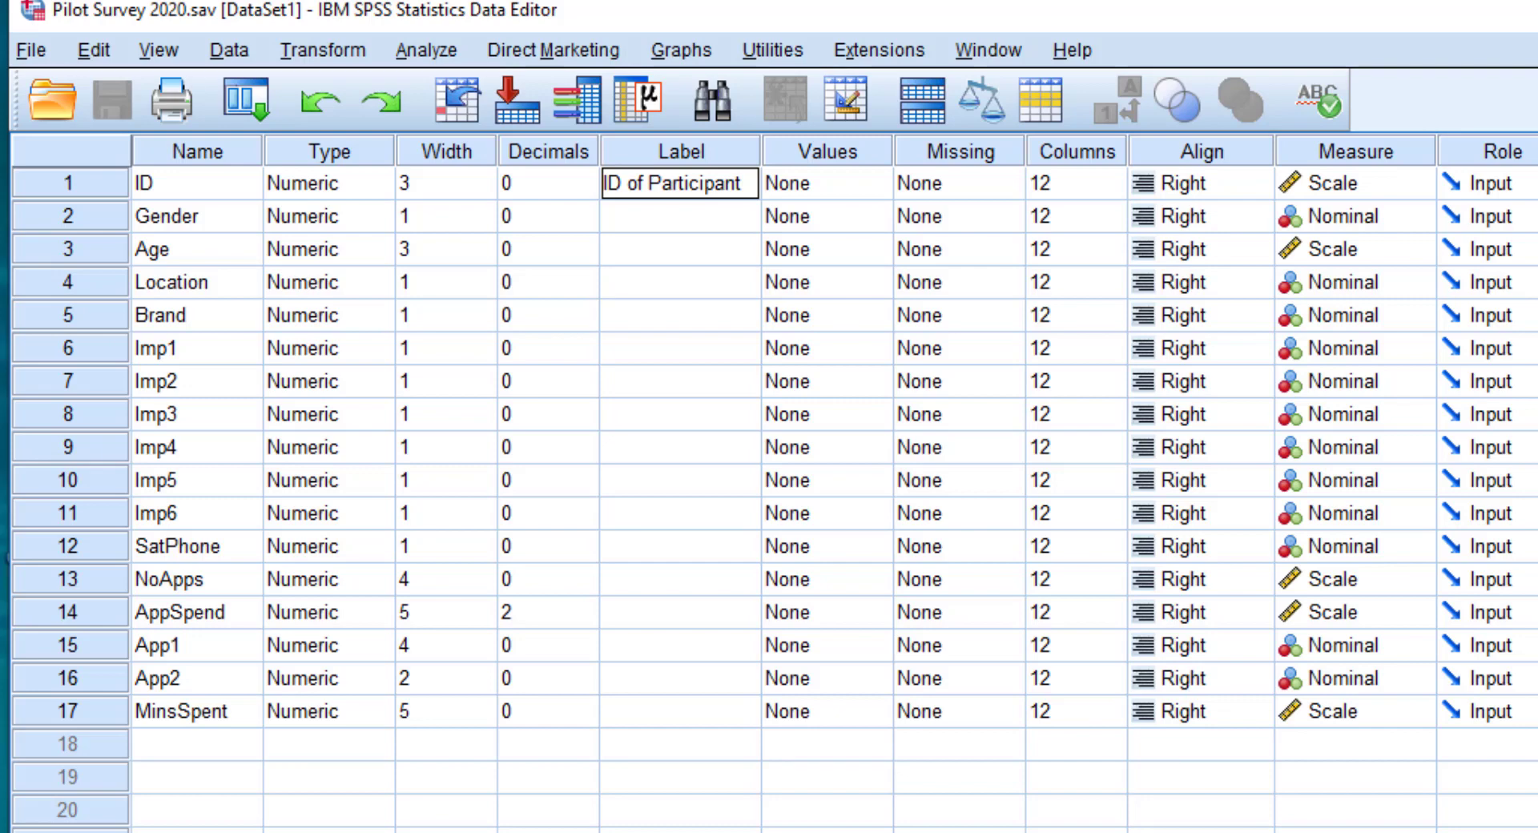
key(Return)
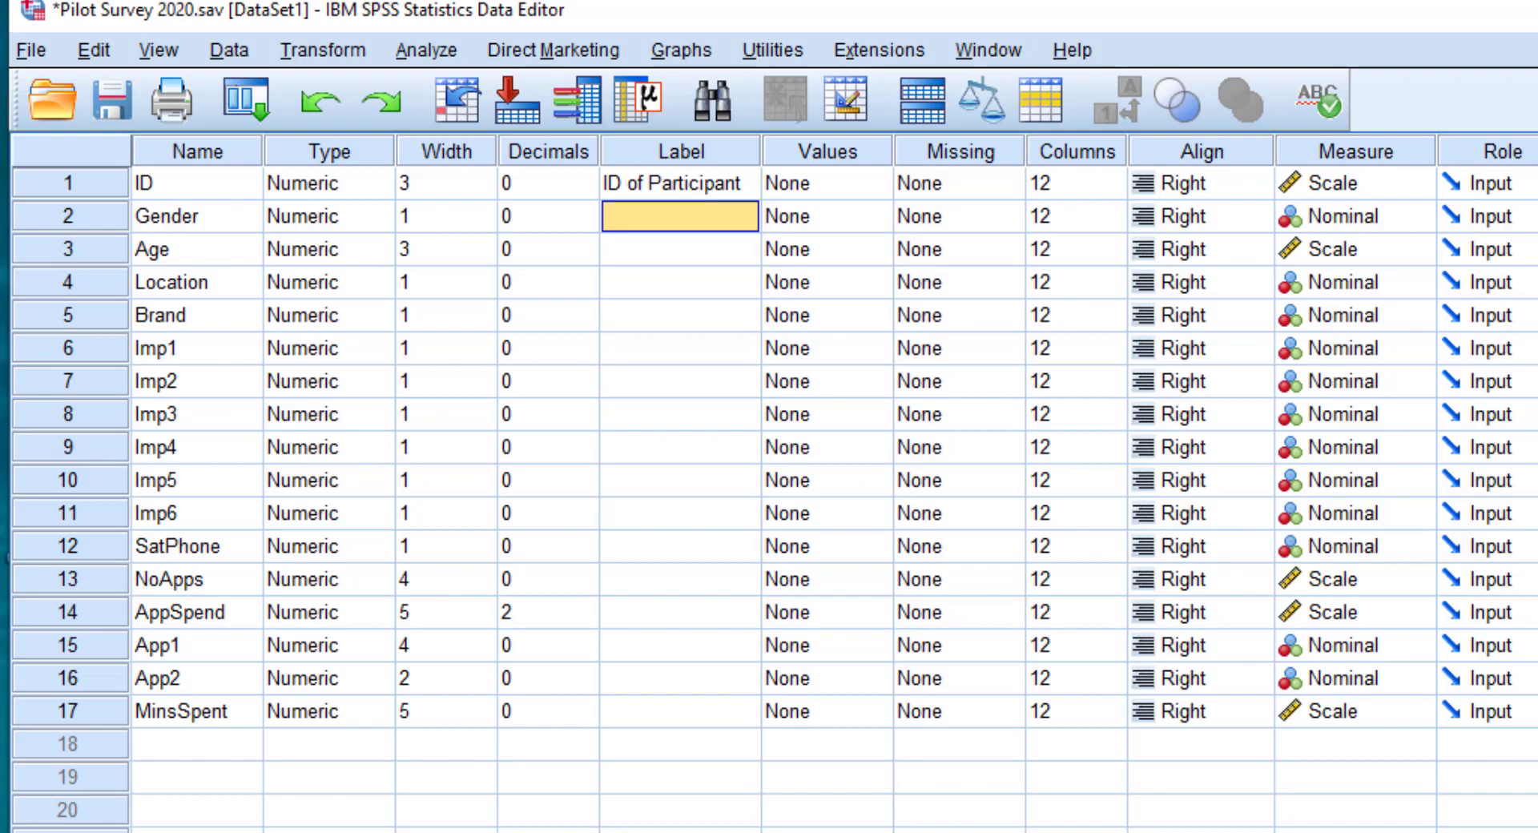
Label the Gender variable "Gender of the Participants" and widen the Label column to fit the full text
text(Gen)
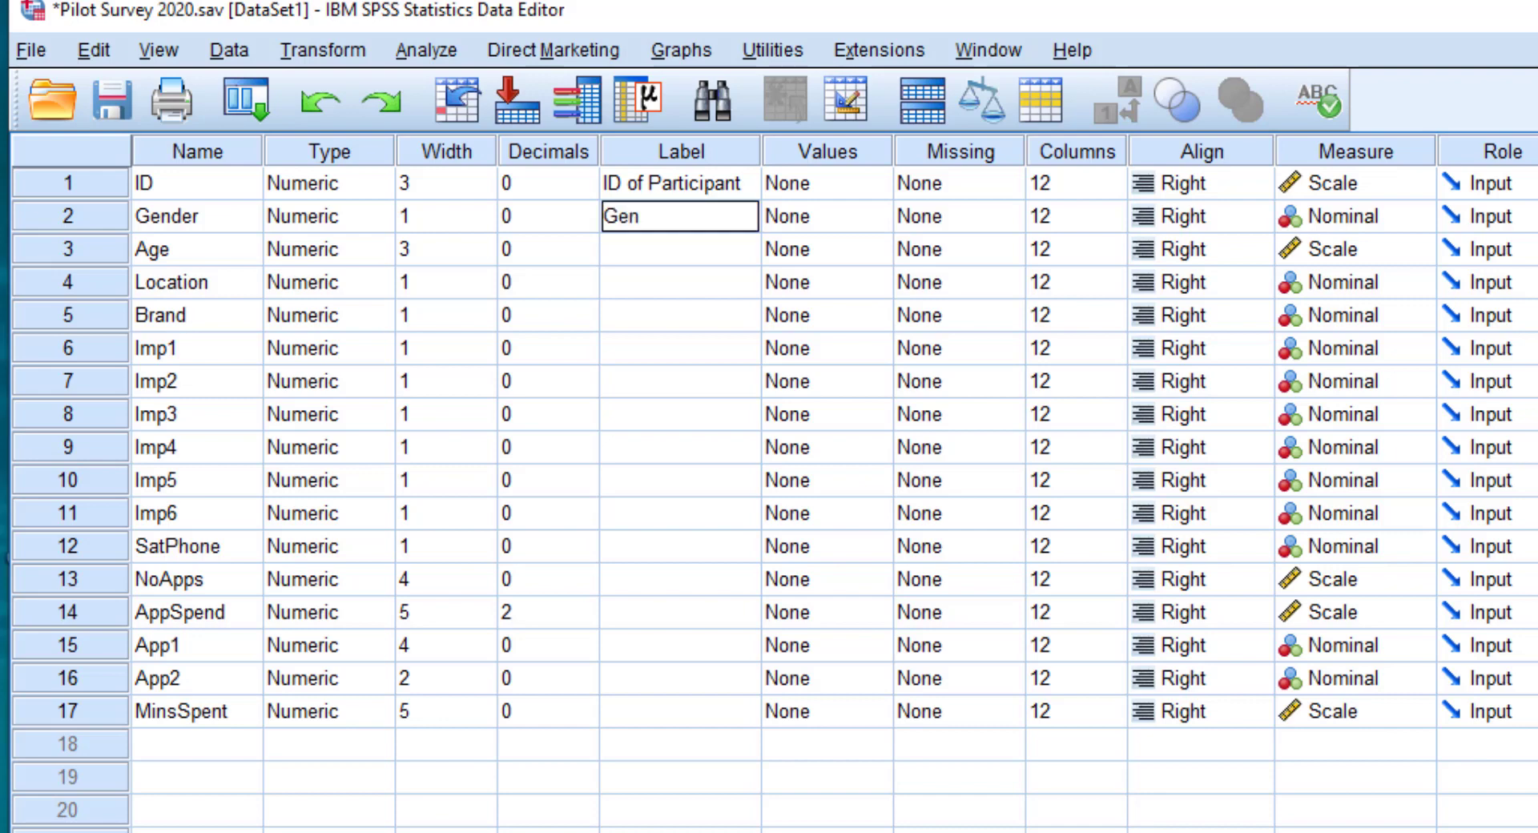
text(der of the Partic)
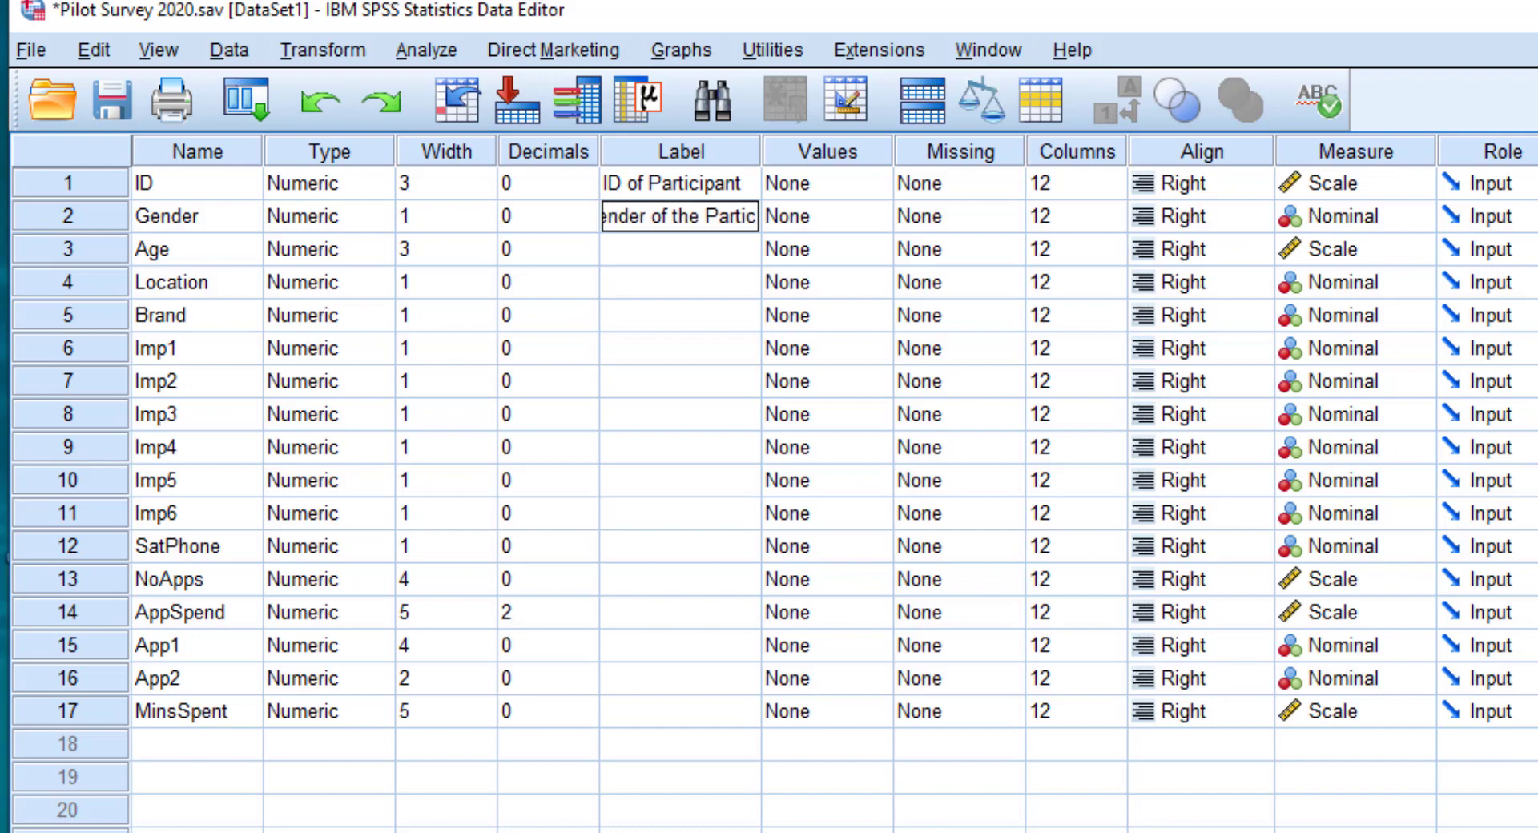
text(ipant)
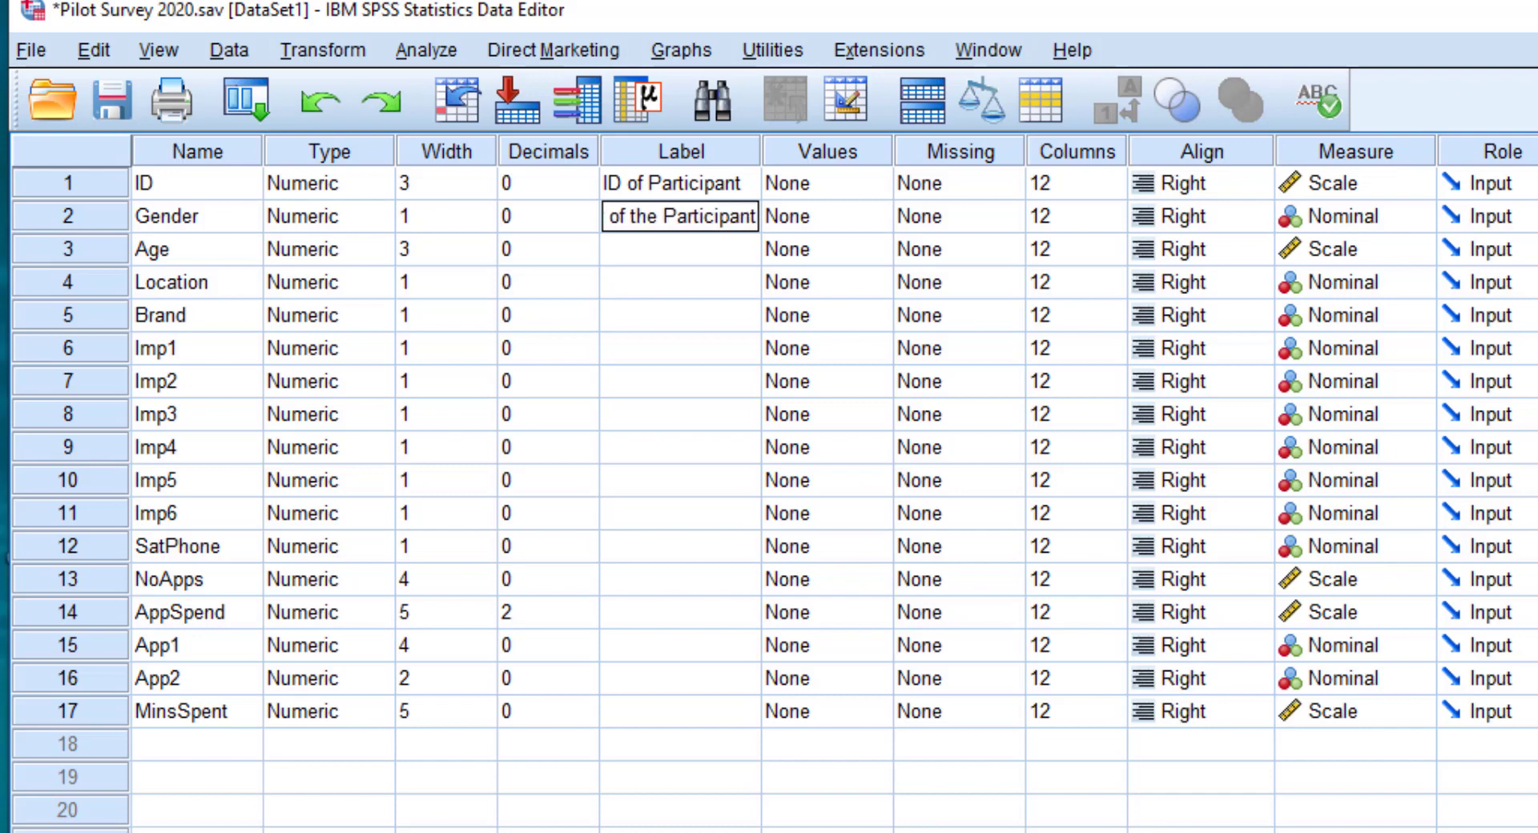
text(s)
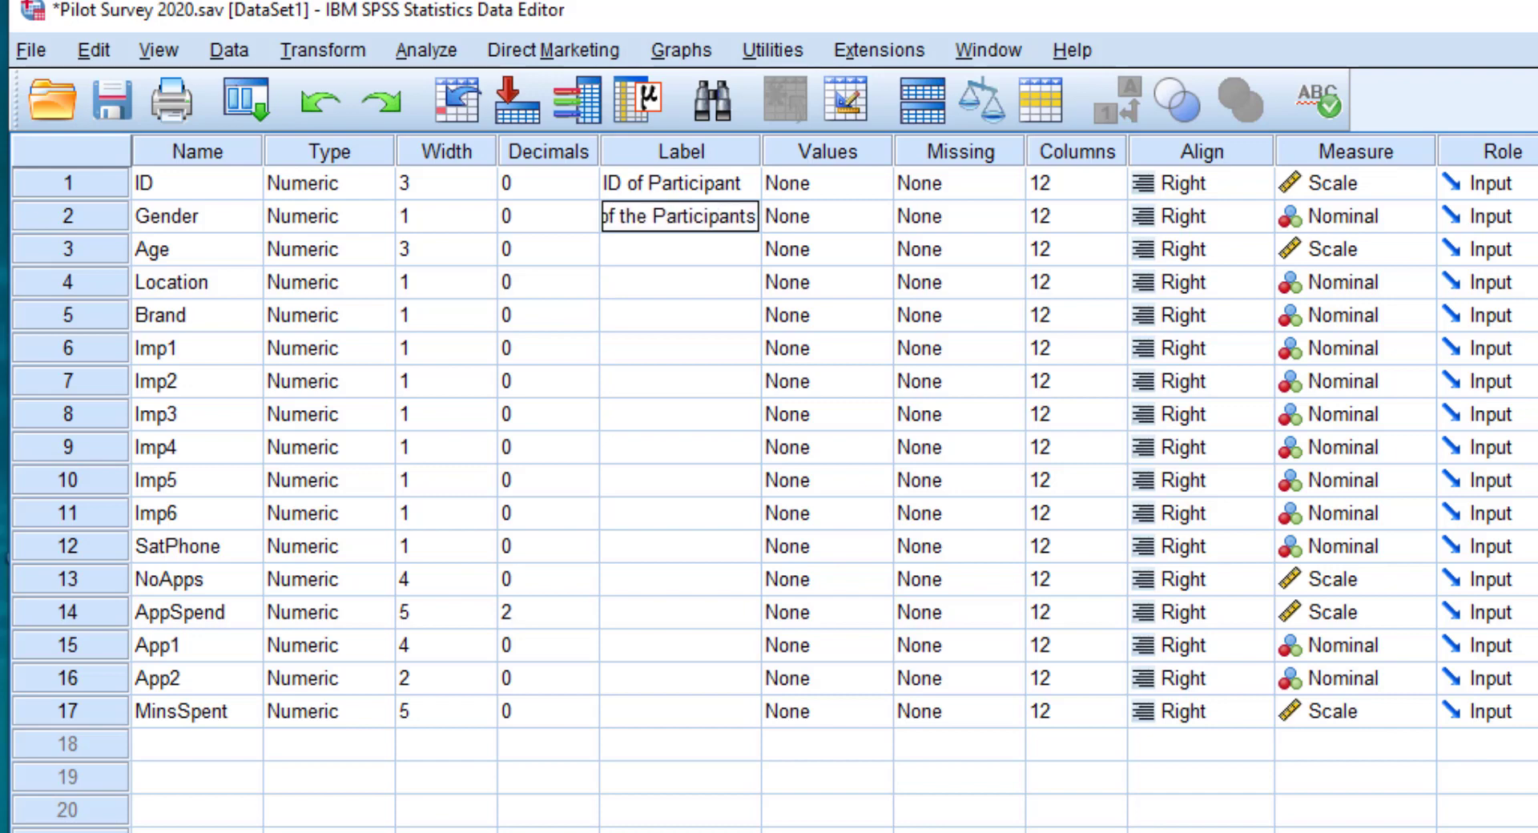
key(Return)
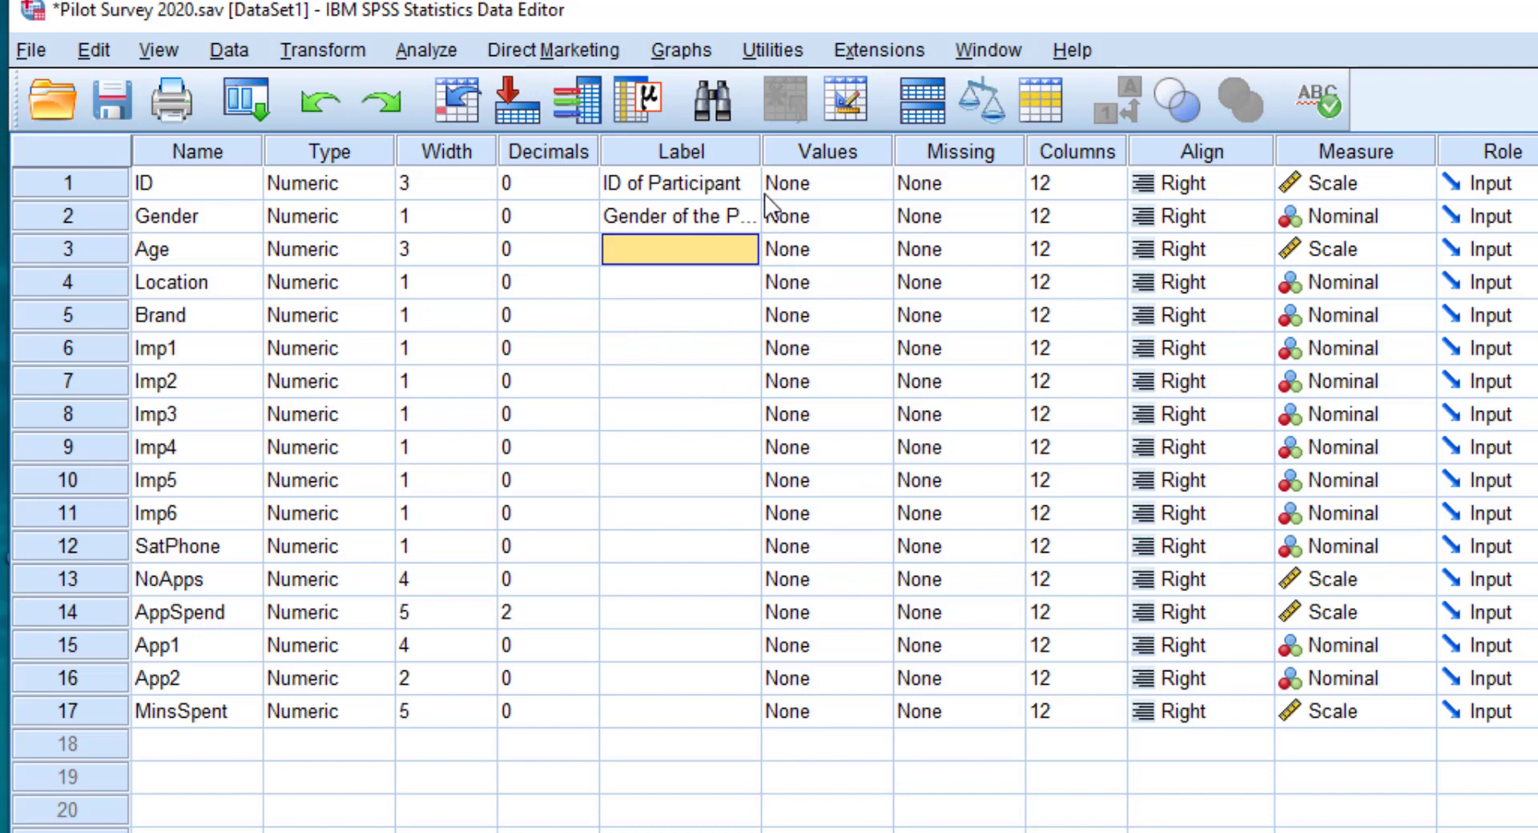
drag(760, 151, 905, 141)
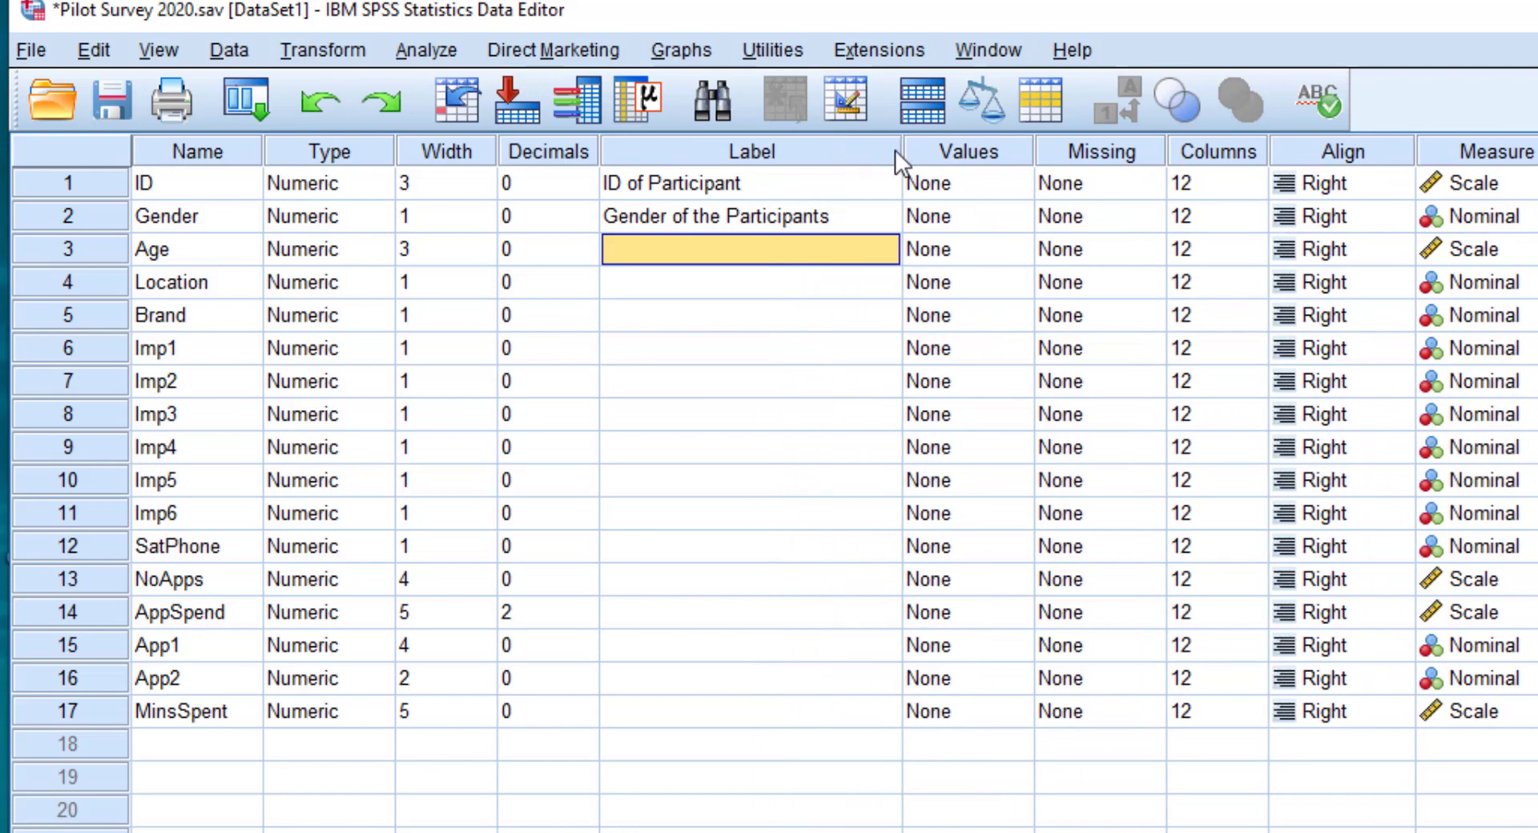
click(786, 223)
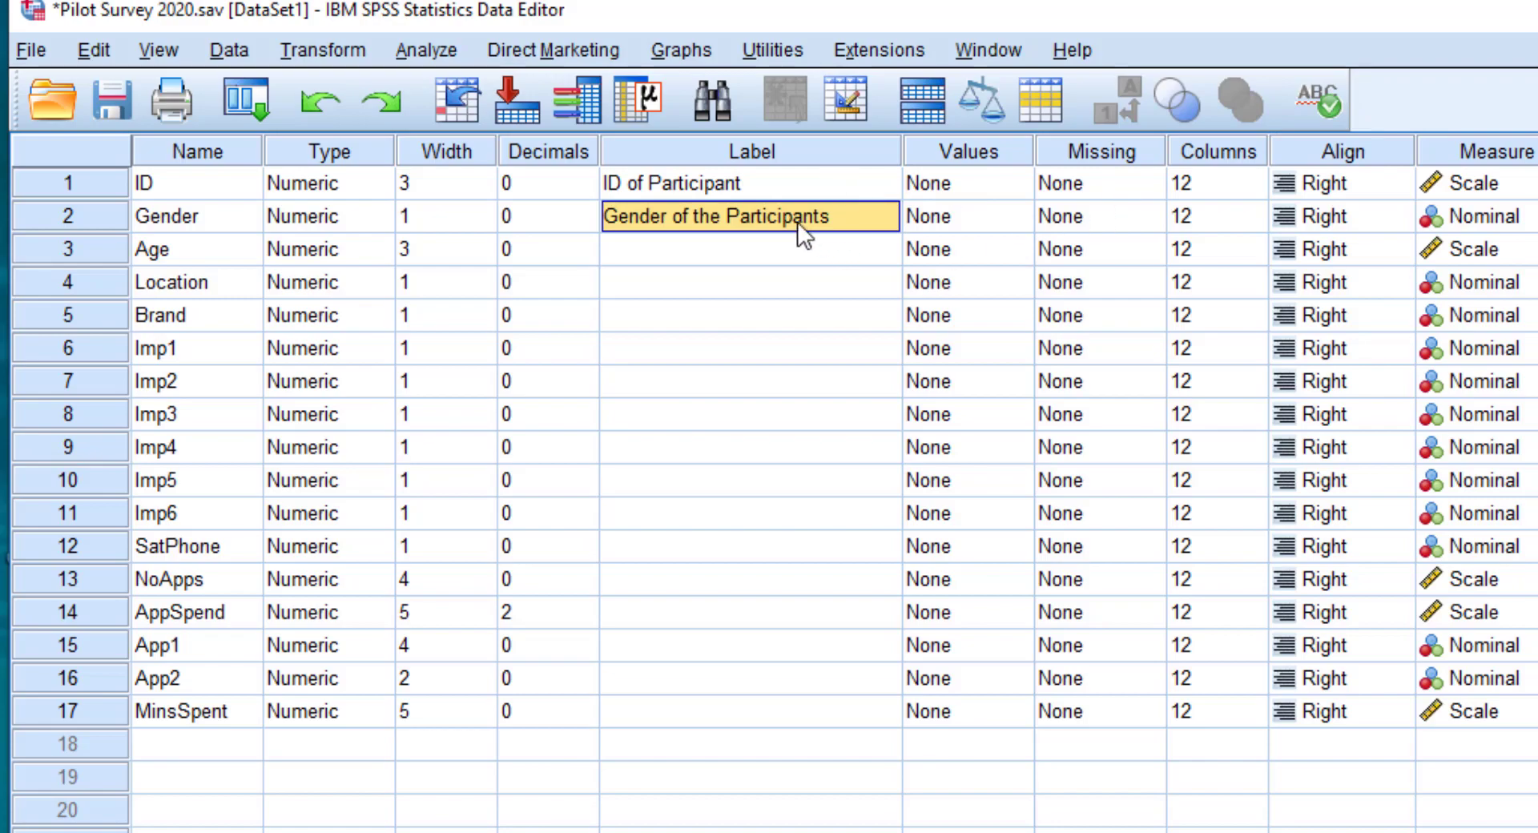
Define value labels for Gender: 1 = Female, 2 = Male and 3 = Other
click(975, 214)
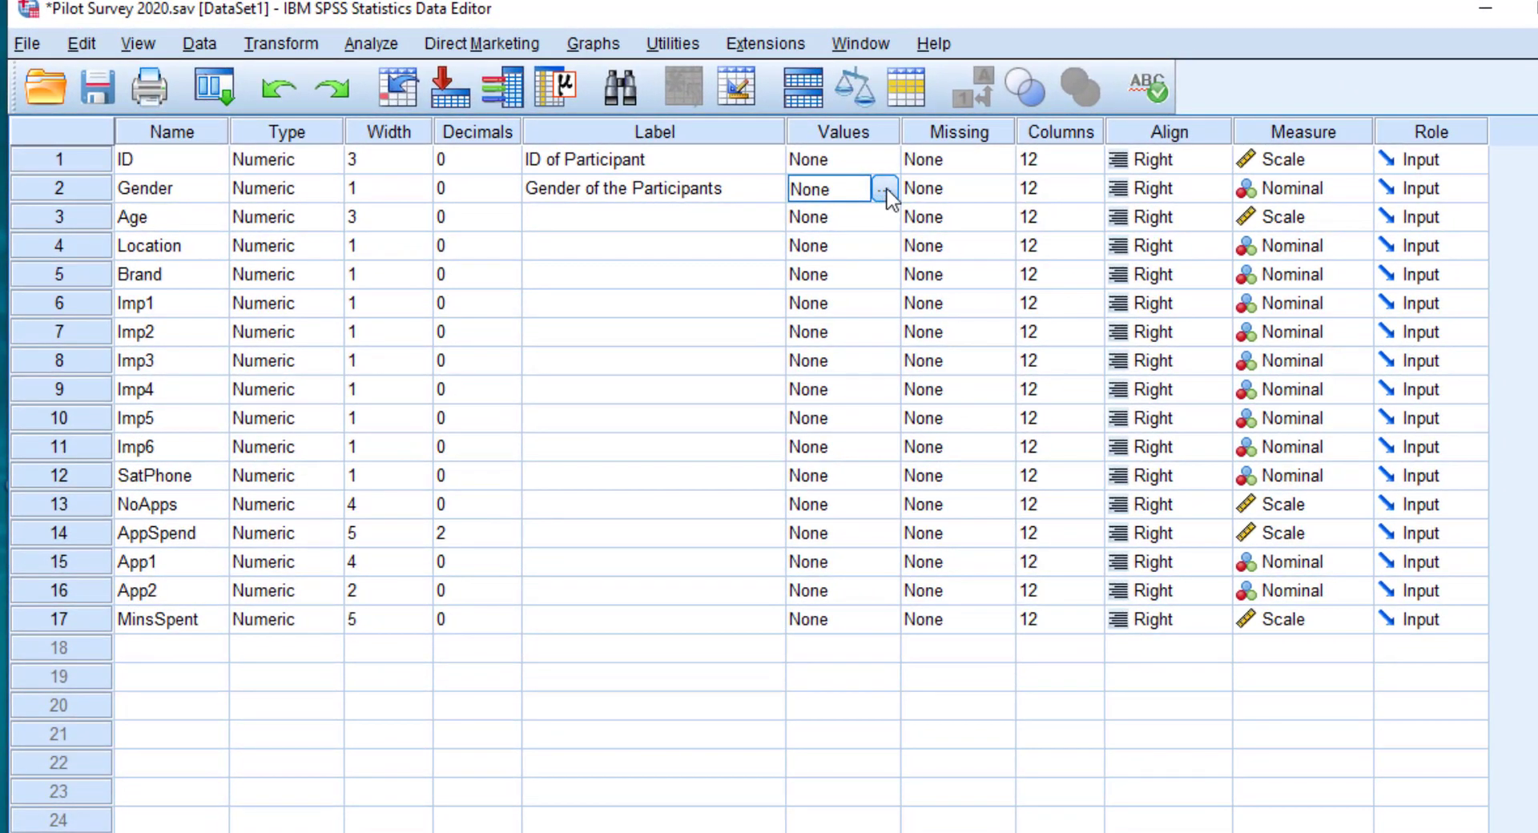
click(589, 126)
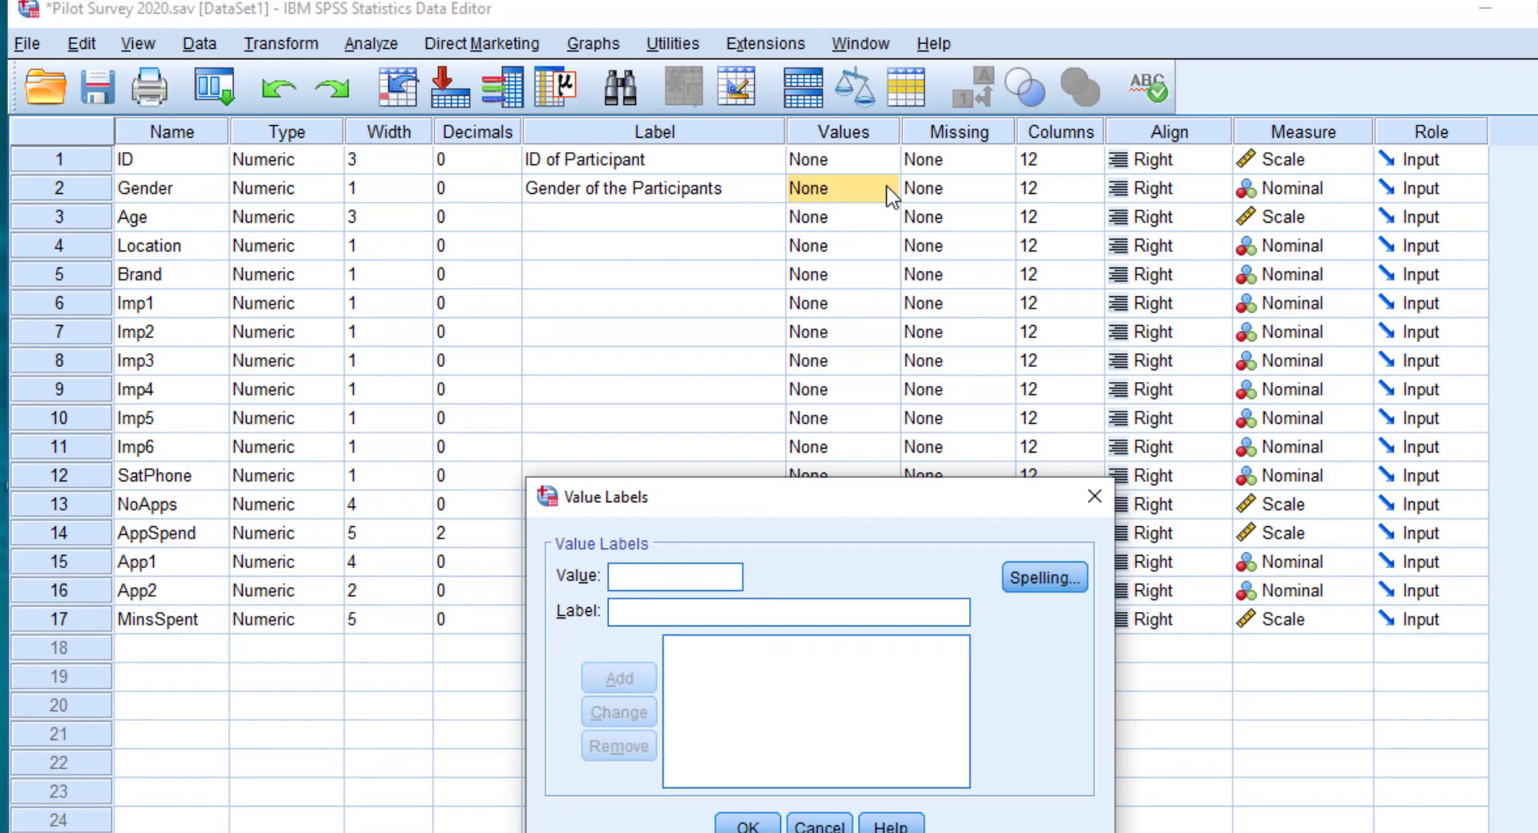
text(1)
key(Tab)
text(Female)
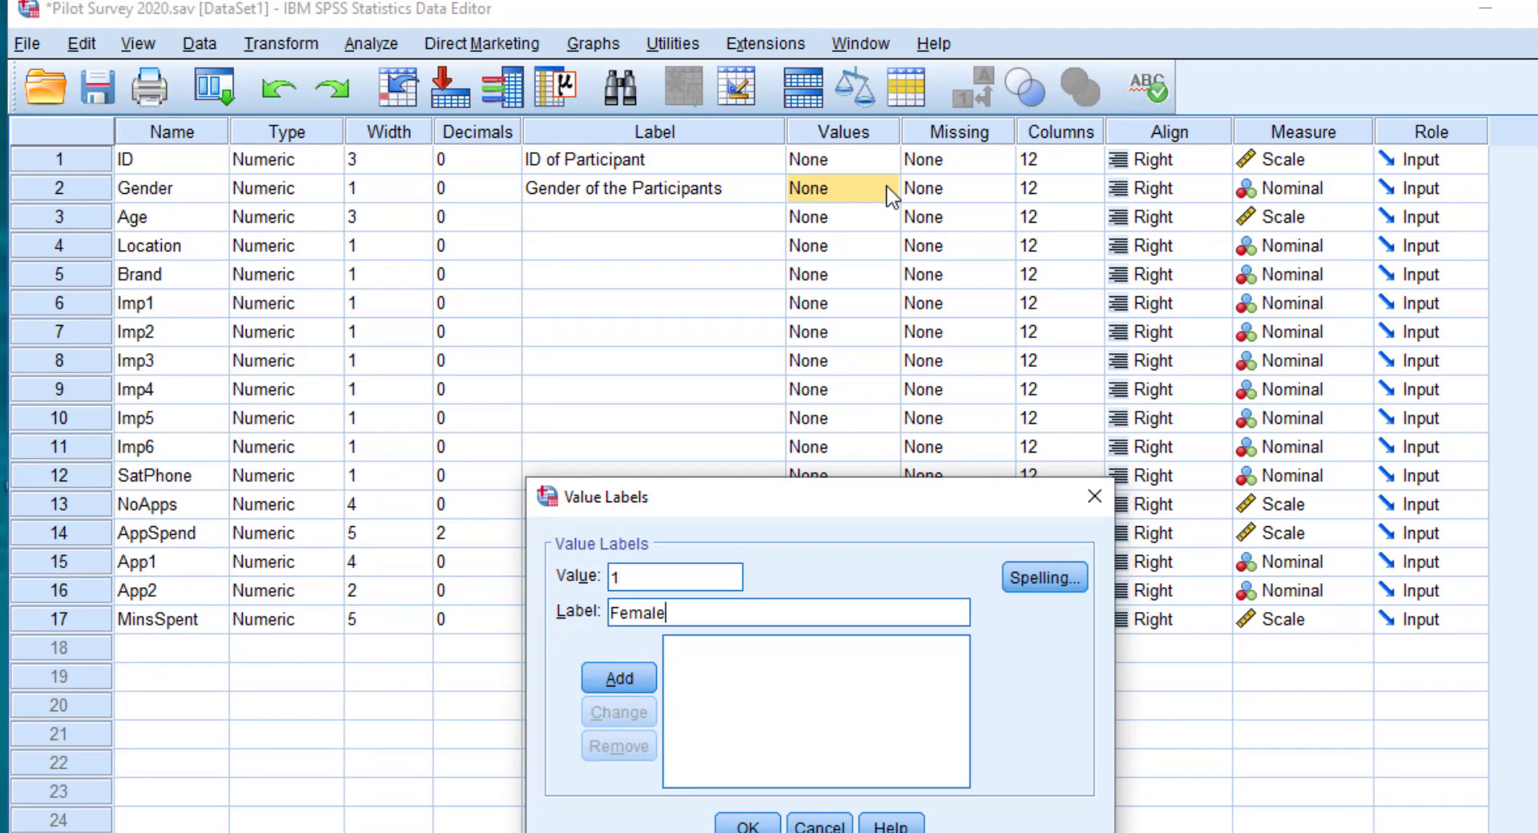
key(Return)
text(2)
key(Tab)
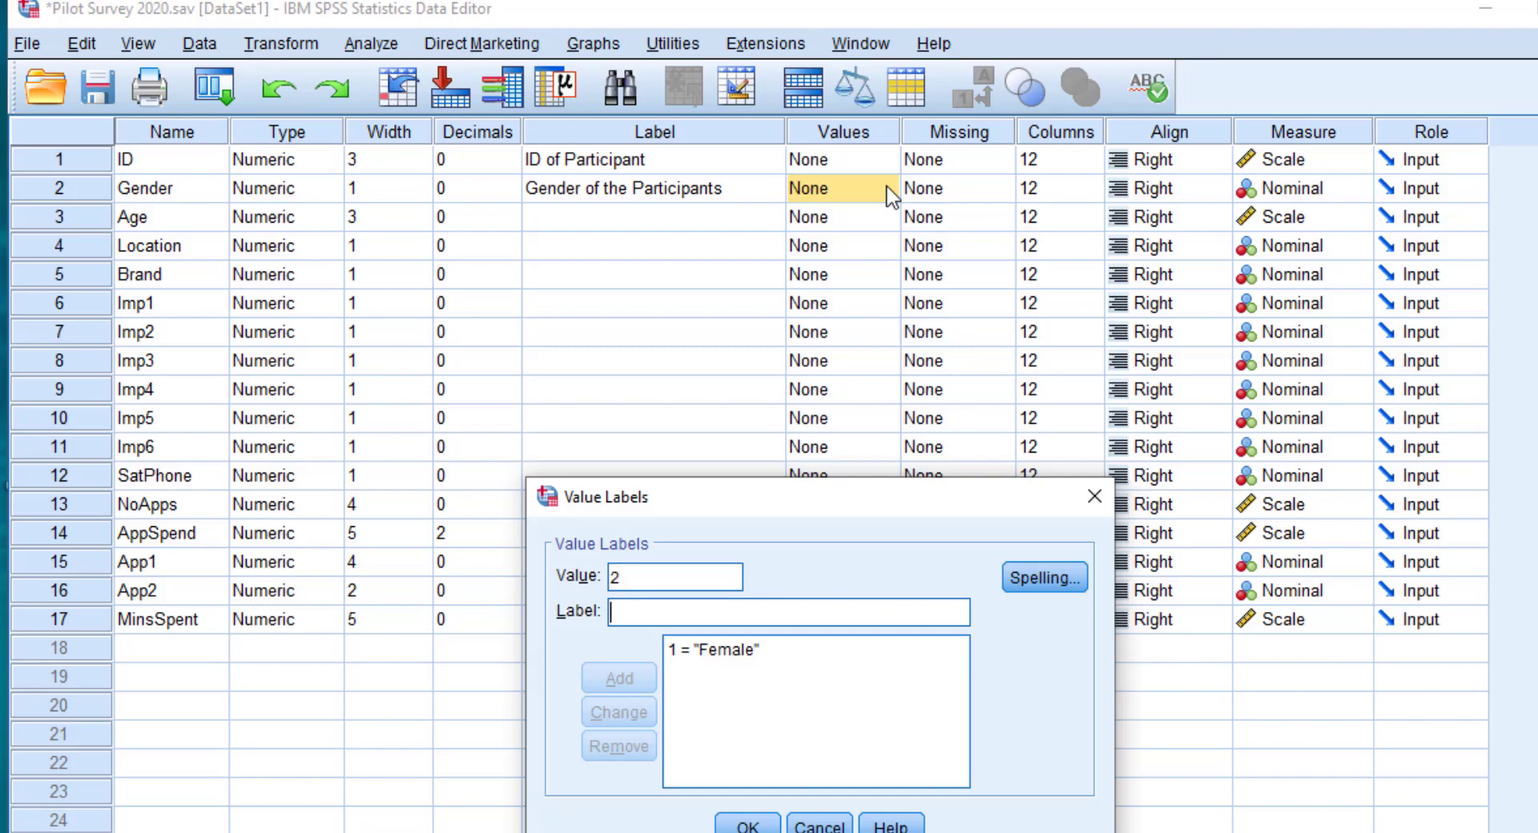
text(Male)
key(Return)
text(3)
key(Tab)
text(Other)
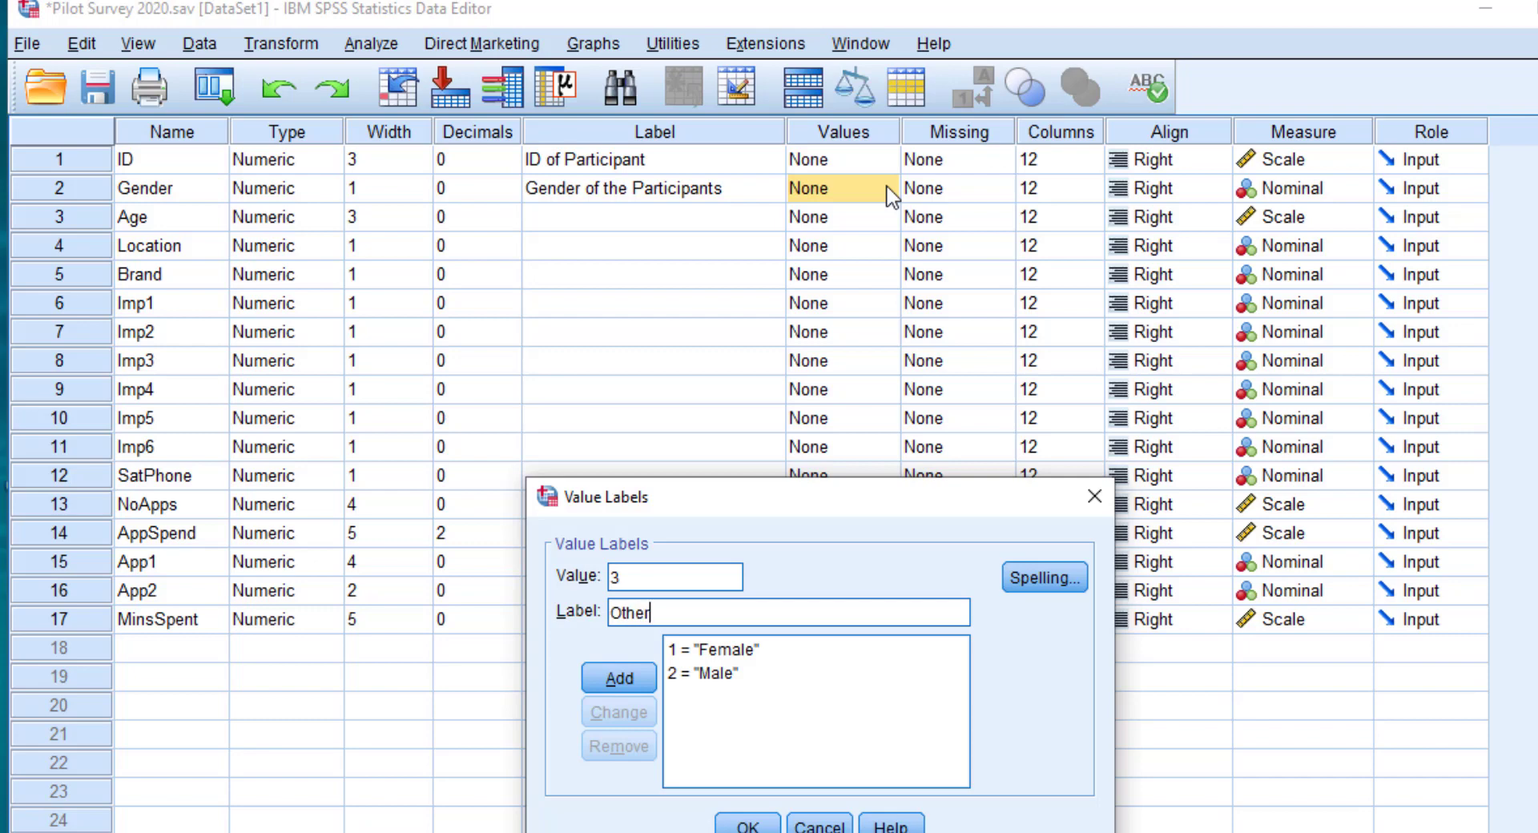
key(Return)
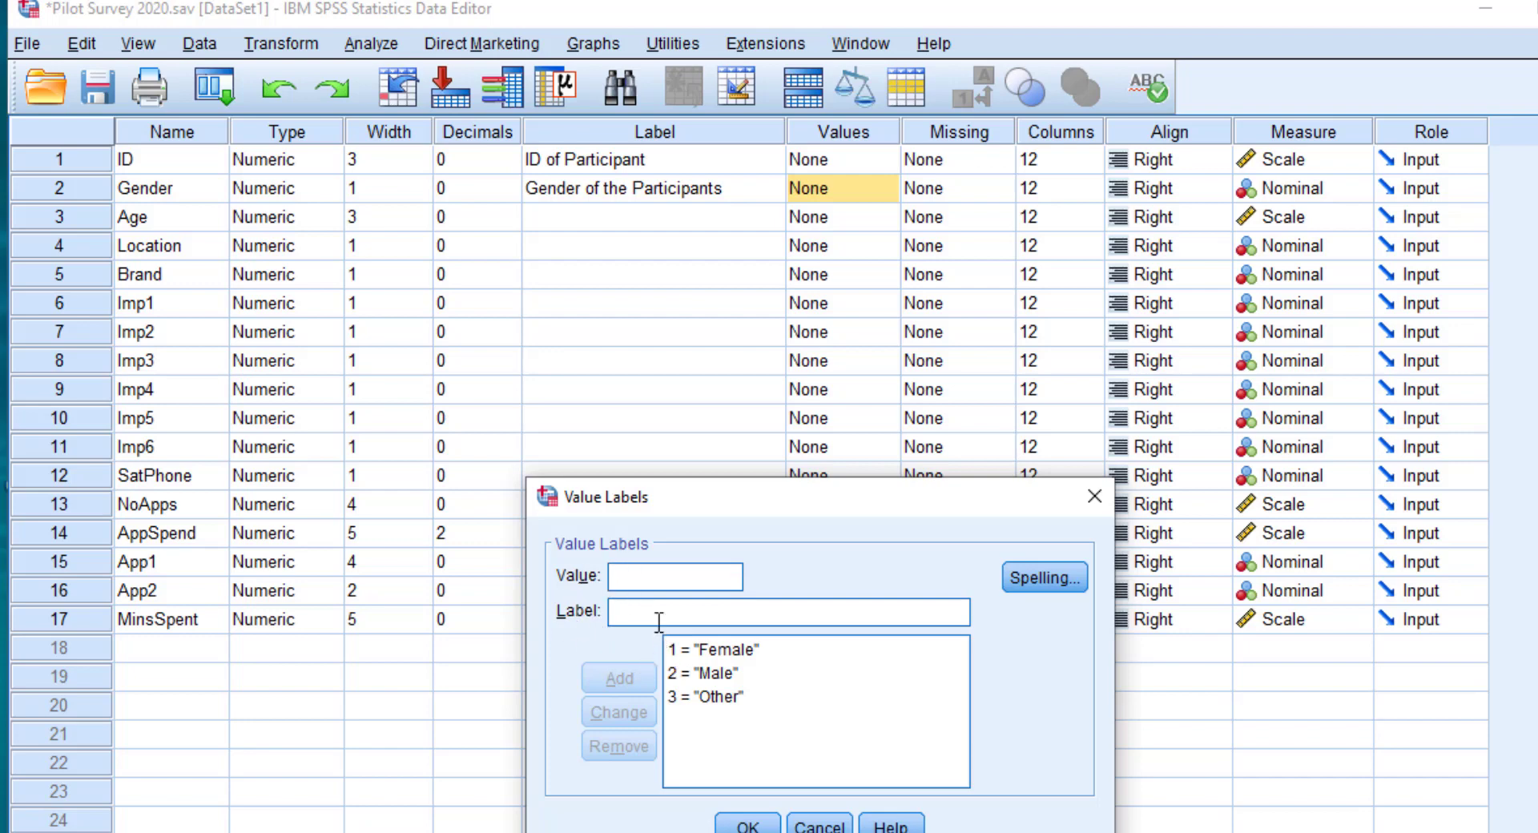
click(774, 827)
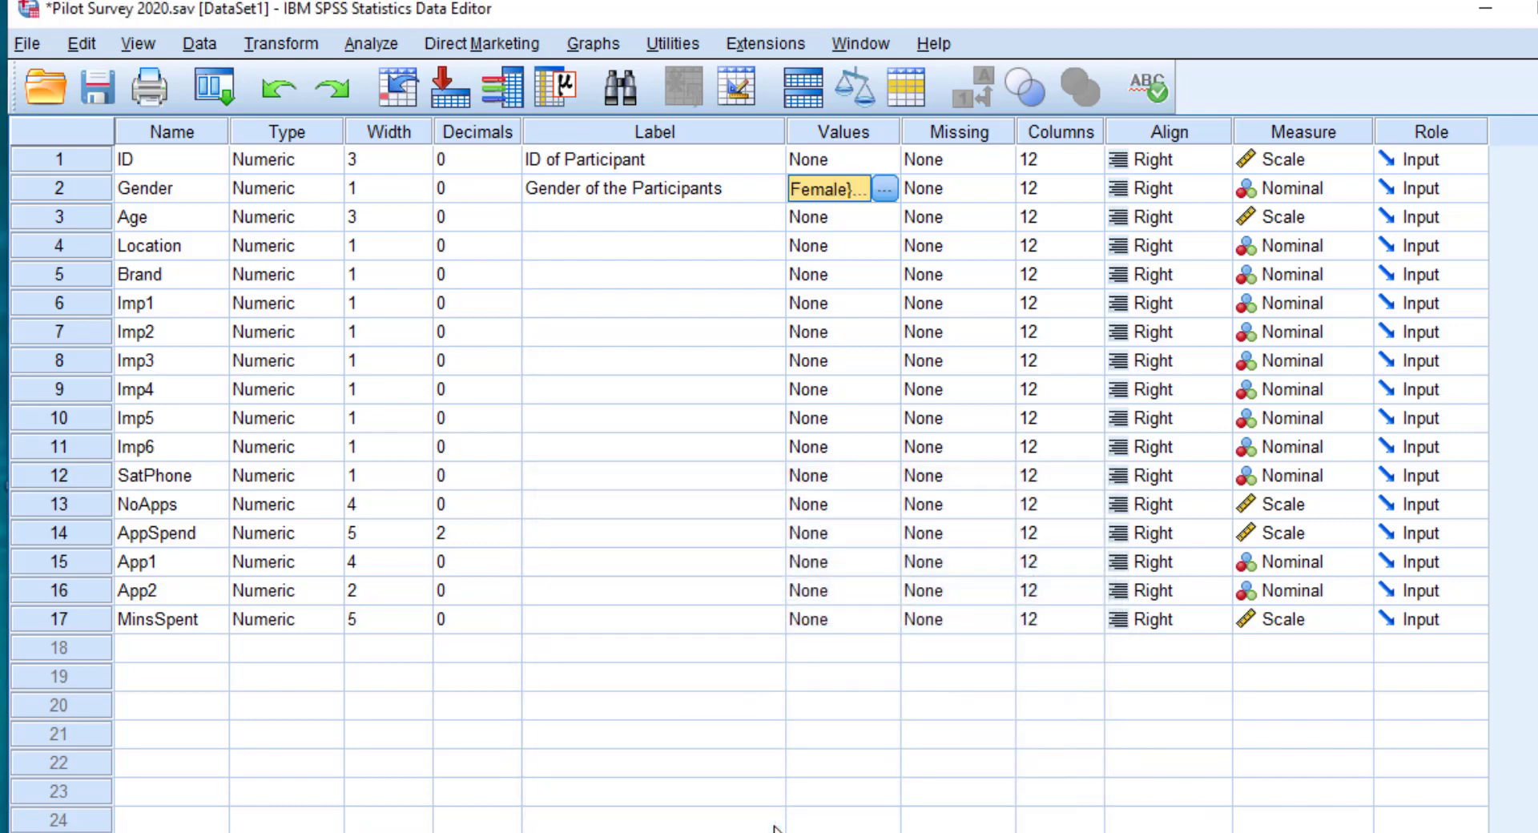
Reopen Gender's value labels to check the definitions, and close them without changes
click(832, 219)
click(825, 191)
click(884, 190)
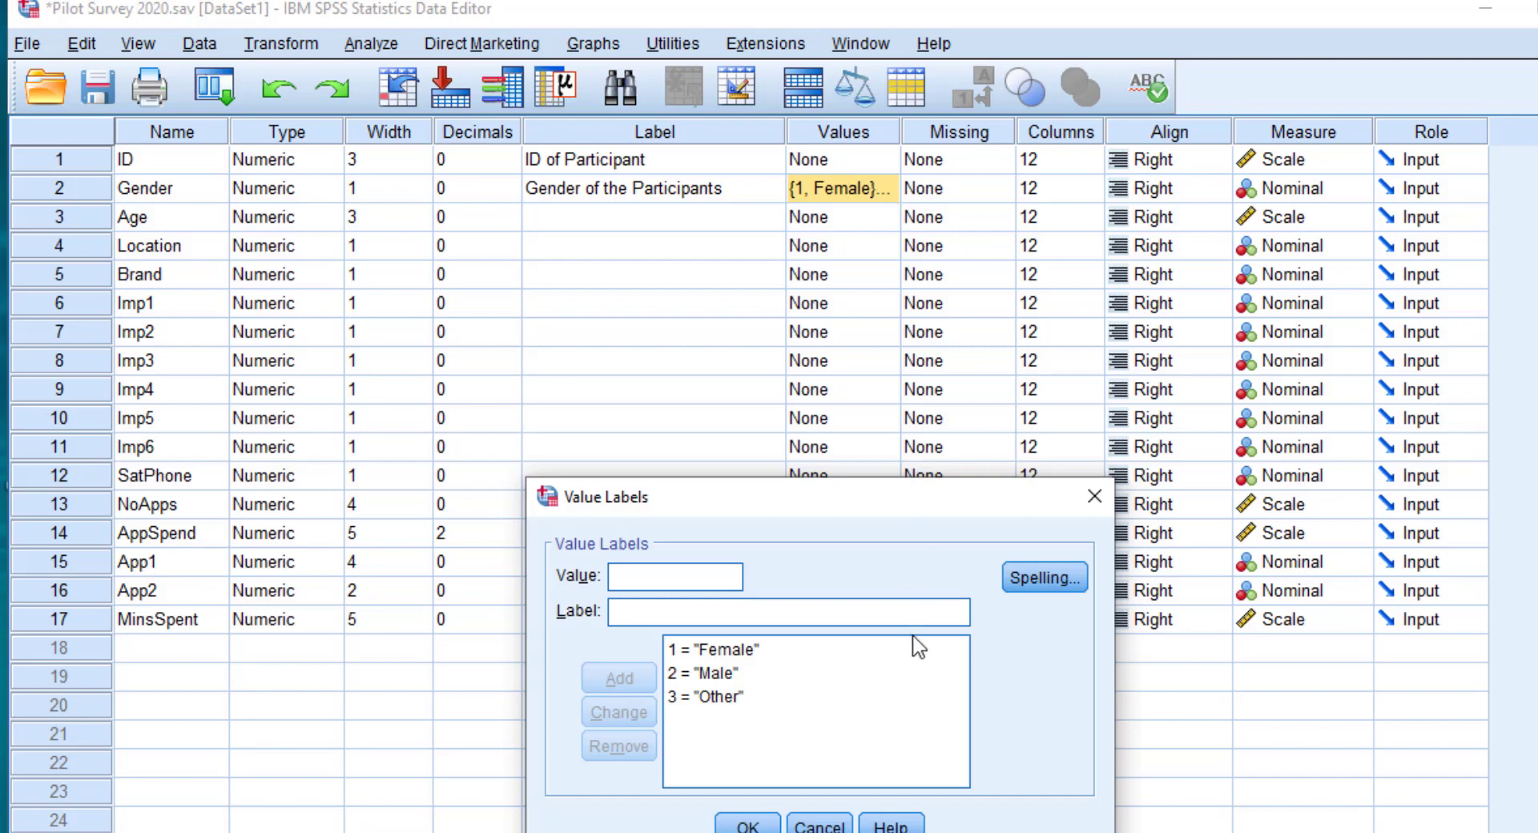
click(818, 826)
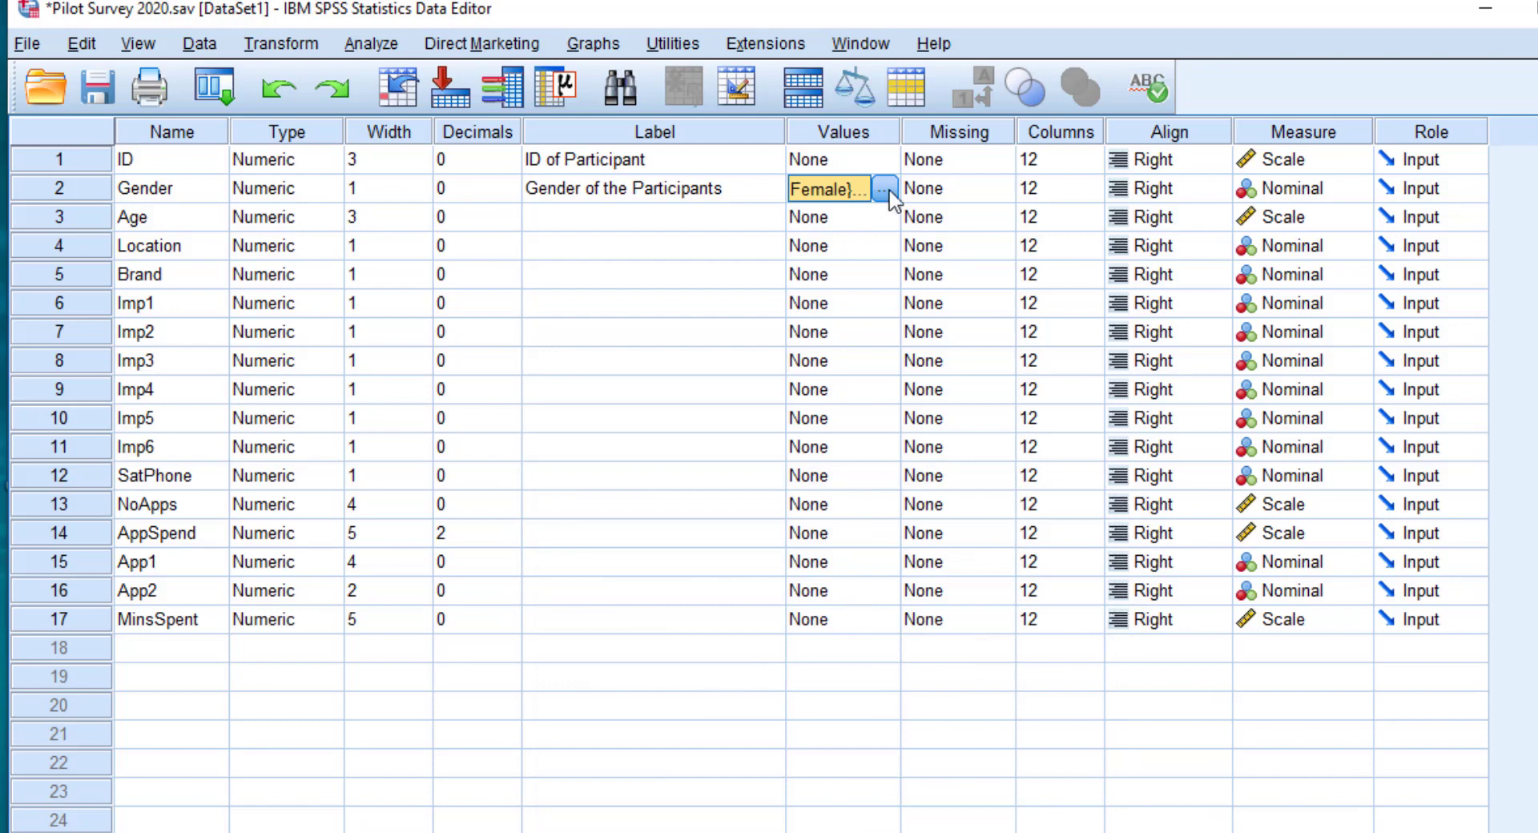
Define 999 as a discrete missing value for Gender
click(976, 192)
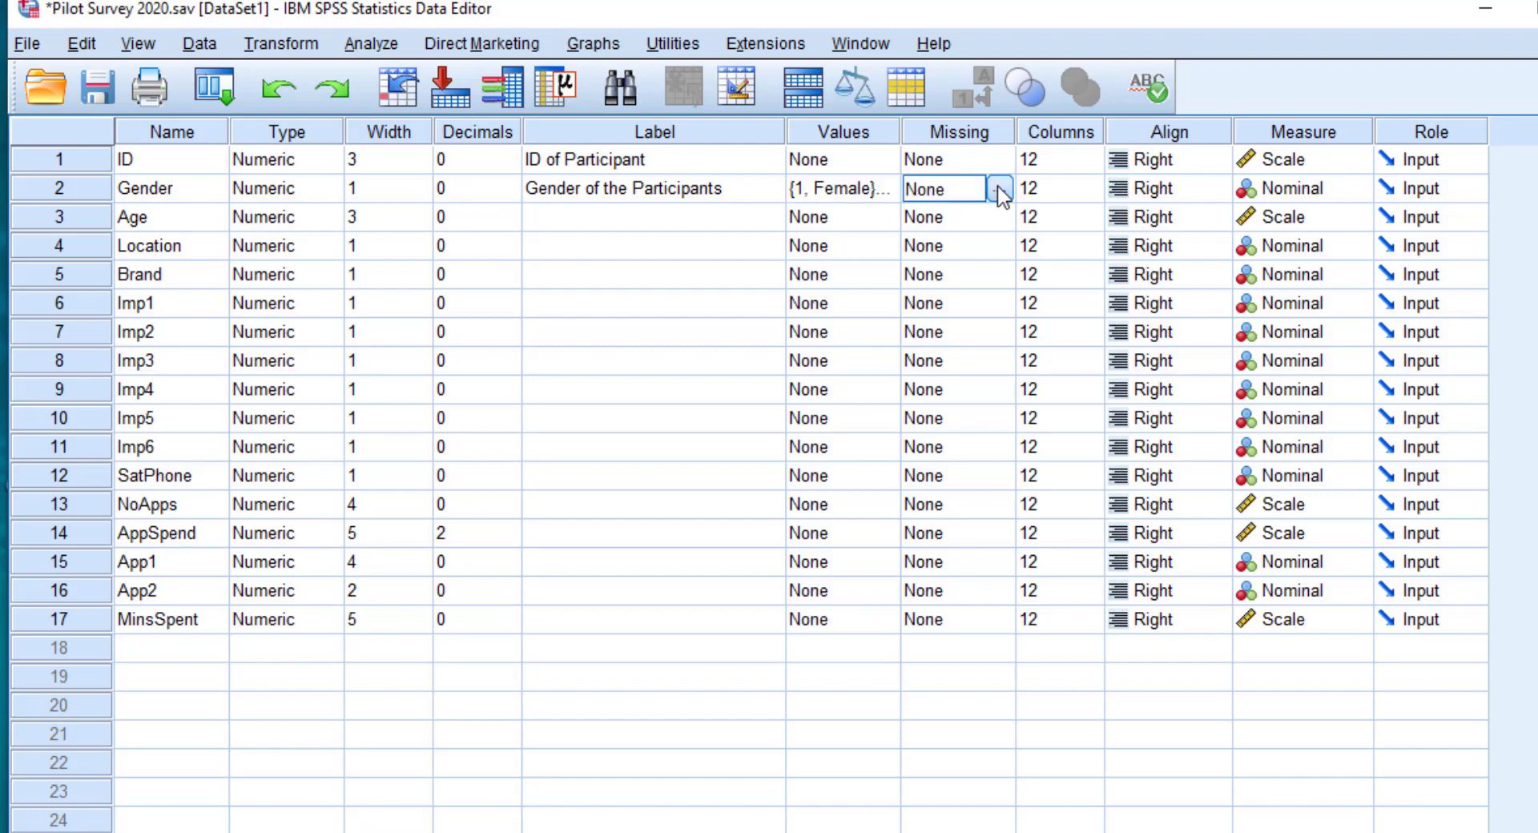
click(1001, 189)
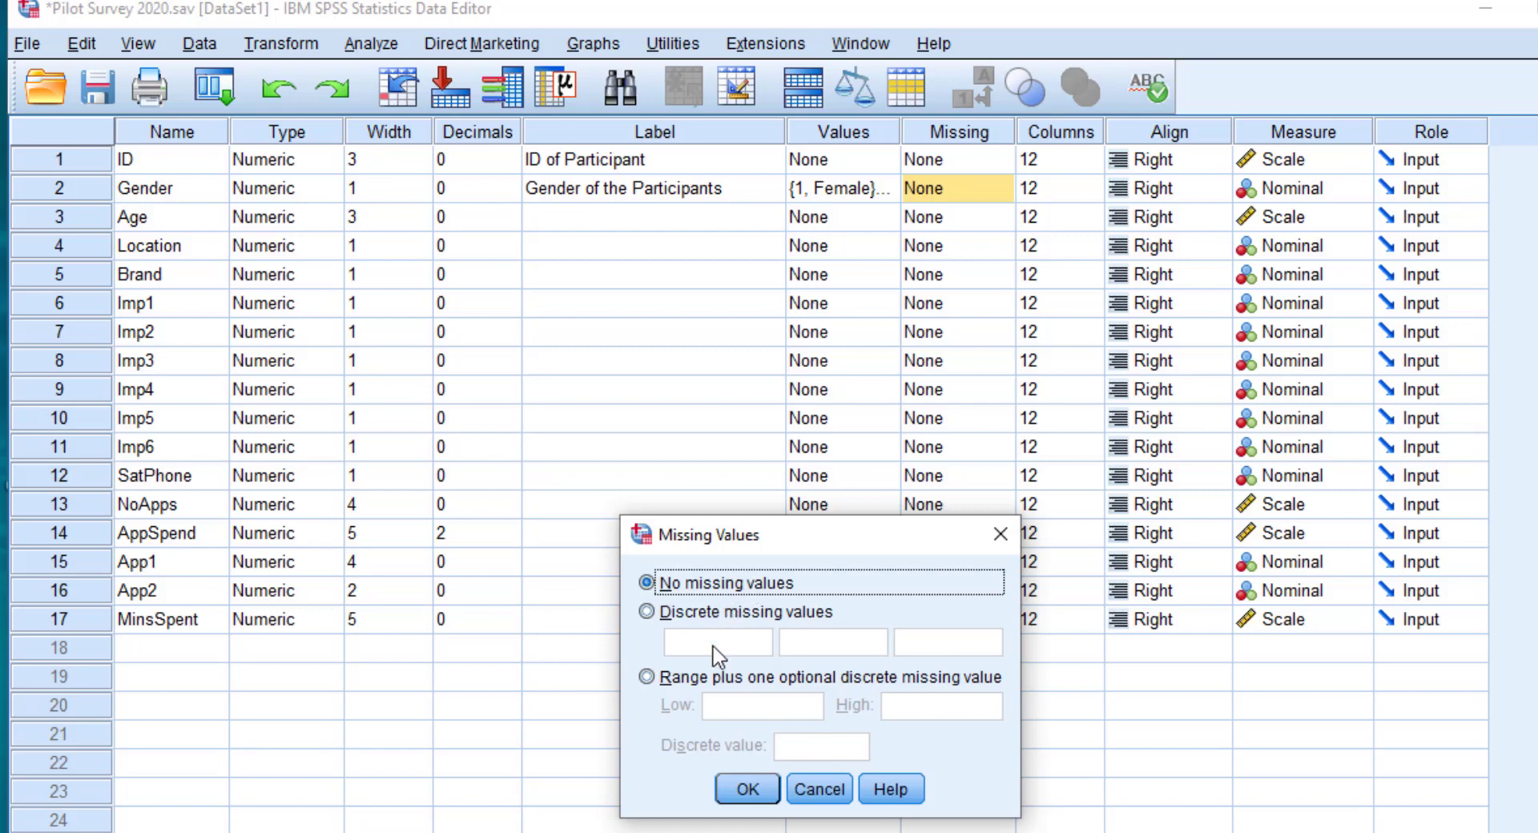
click(647, 615)
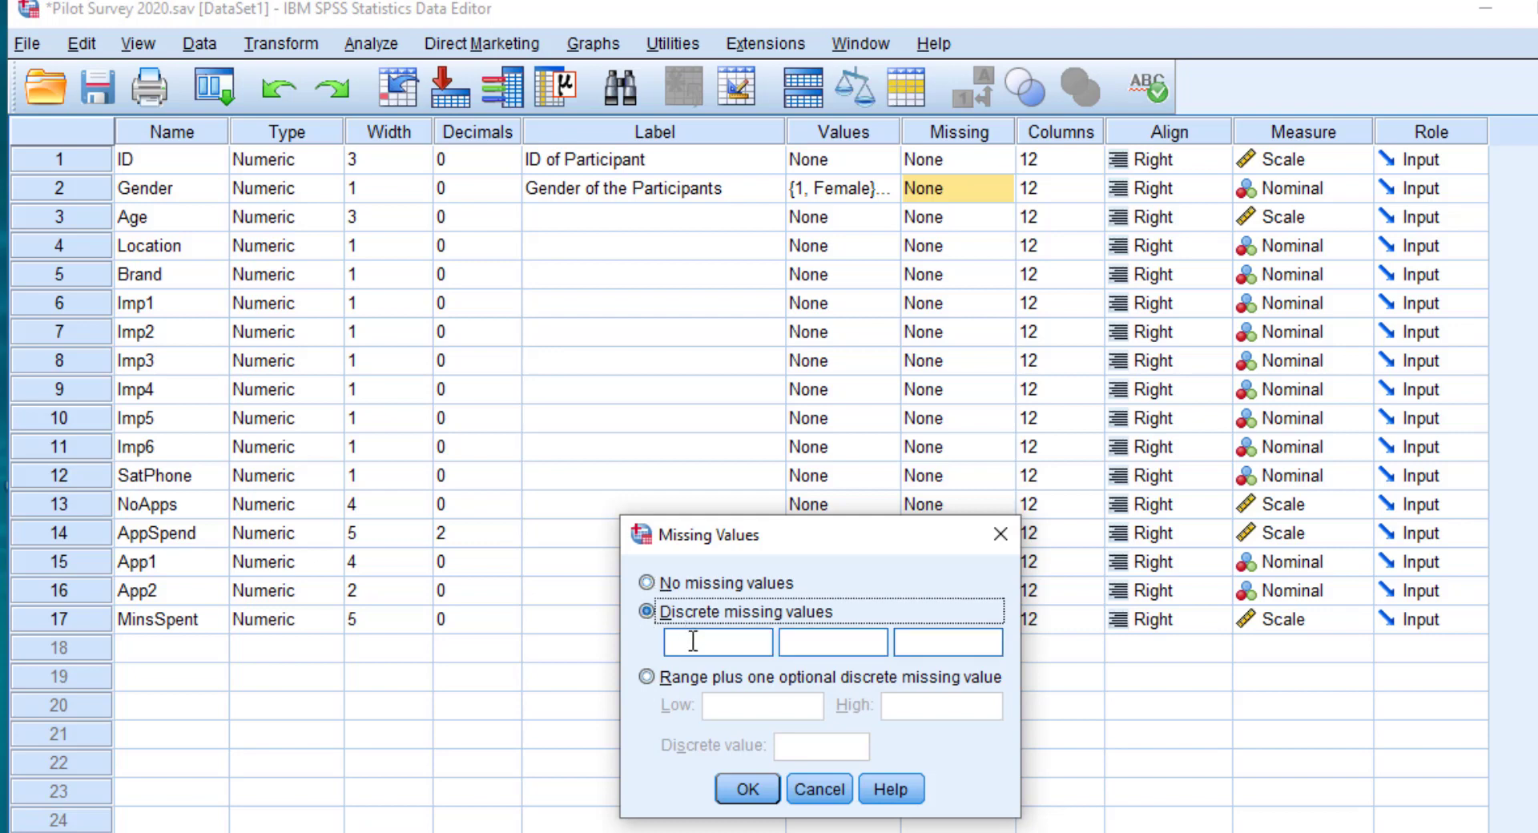
click(694, 641)
text(999)
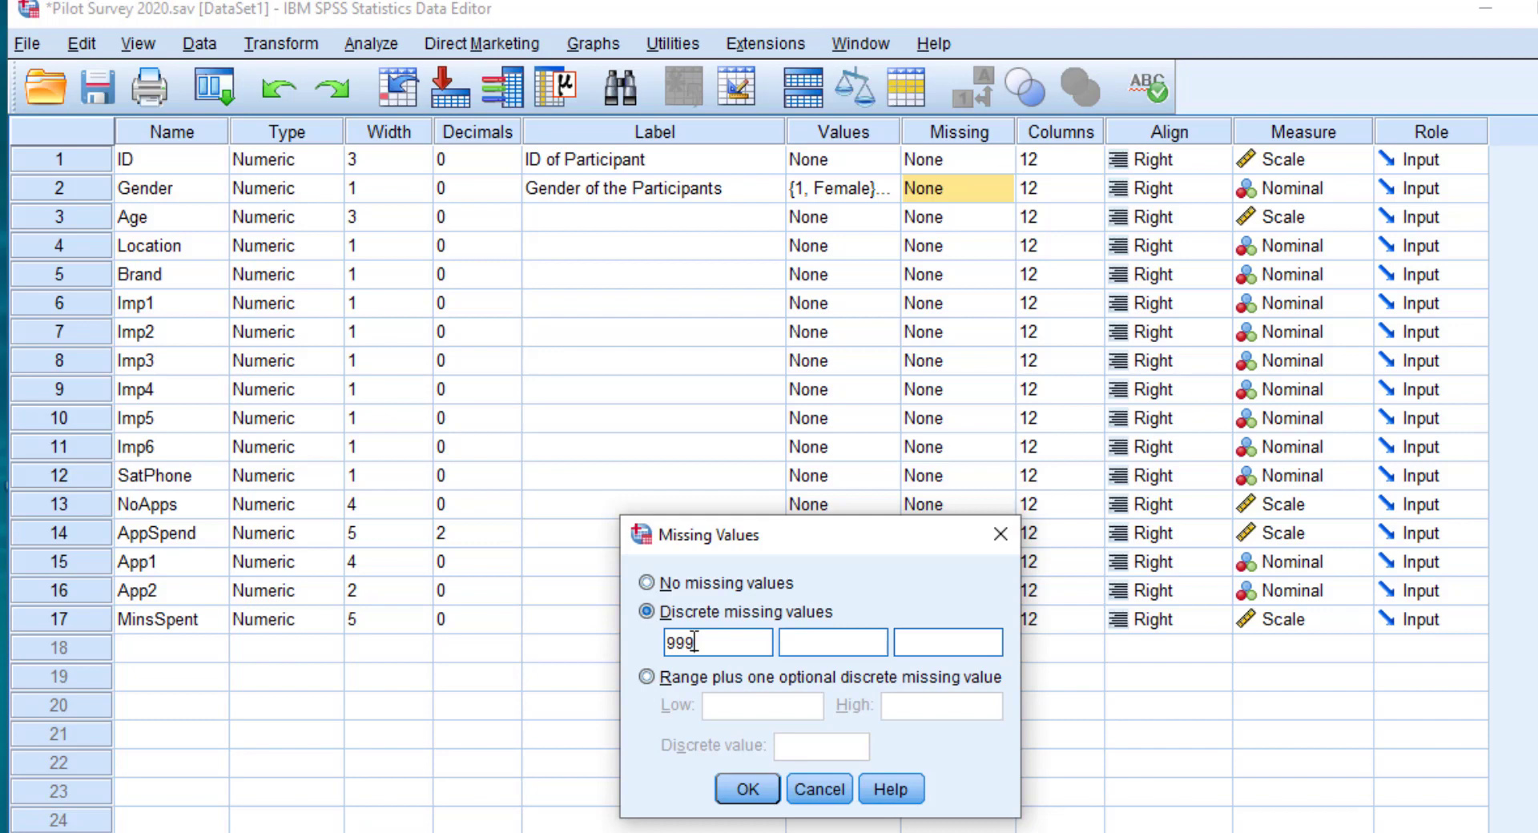
click(761, 789)
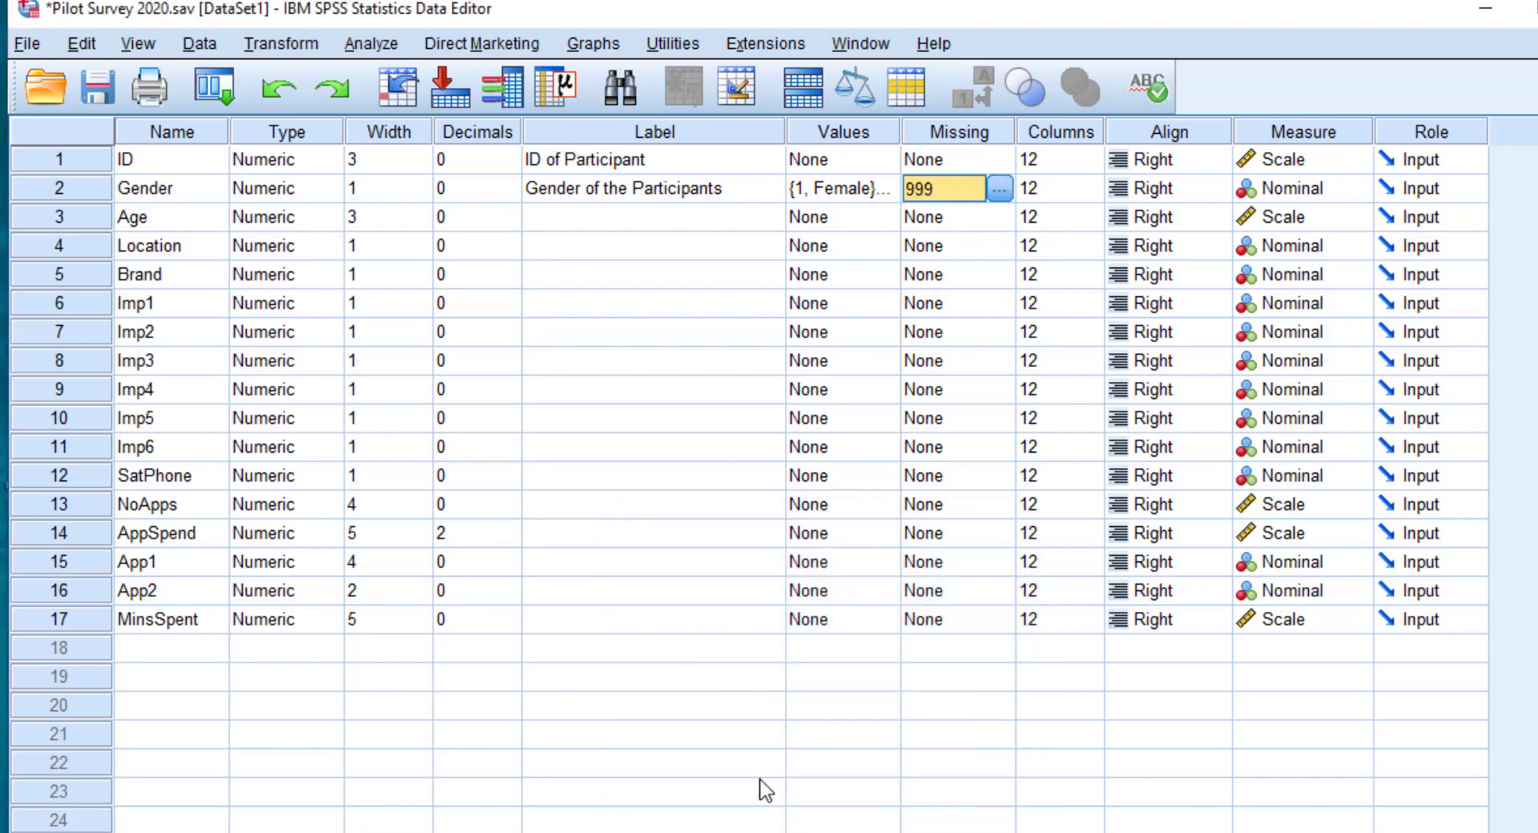
click(993, 219)
click(998, 217)
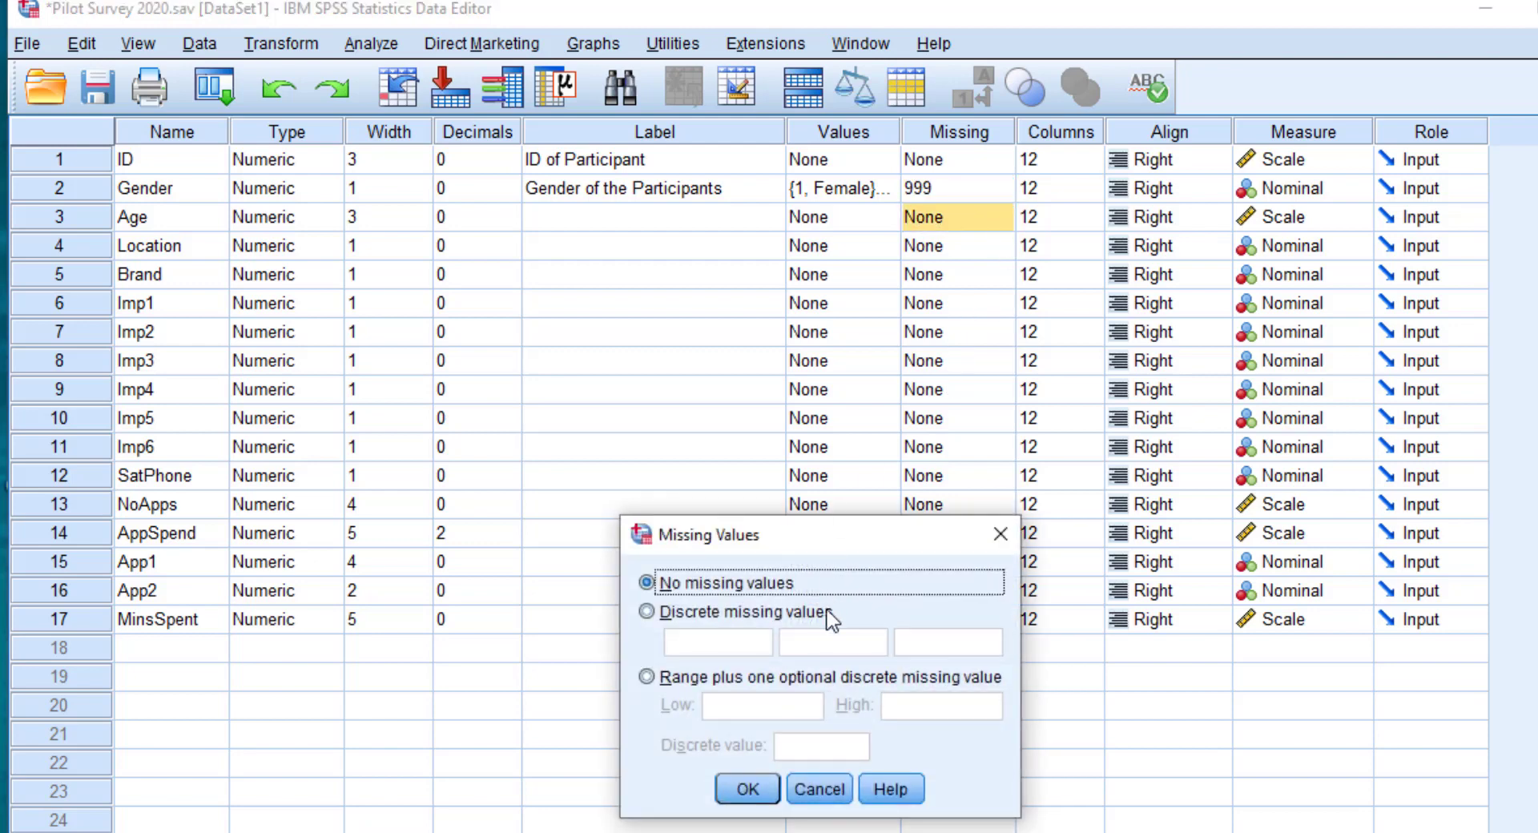
click(819, 789)
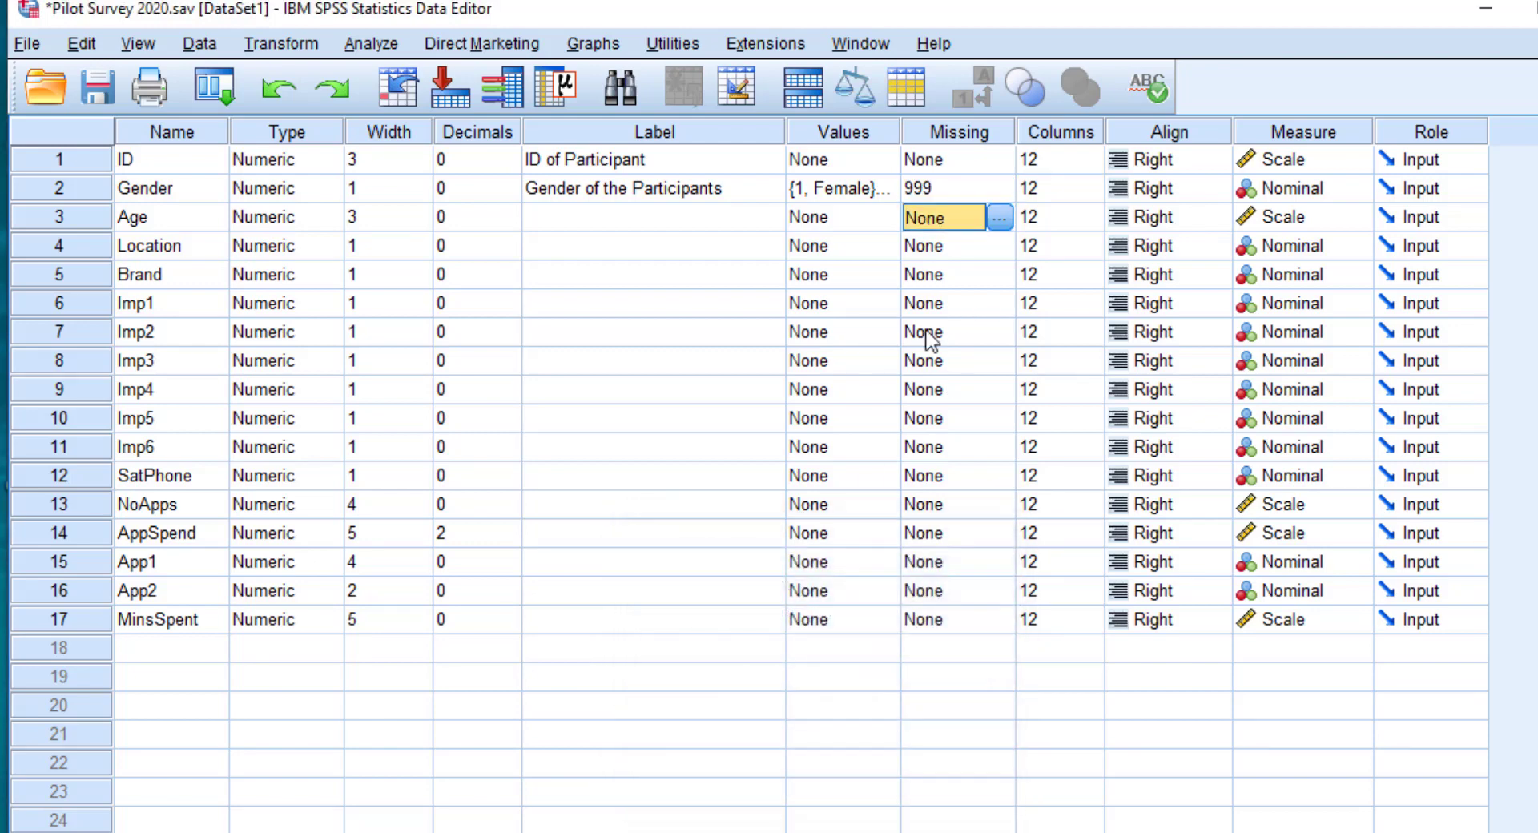
Copy Gender's missing value definition of 999 to all variables from Age through MinsSpent
click(942, 188)
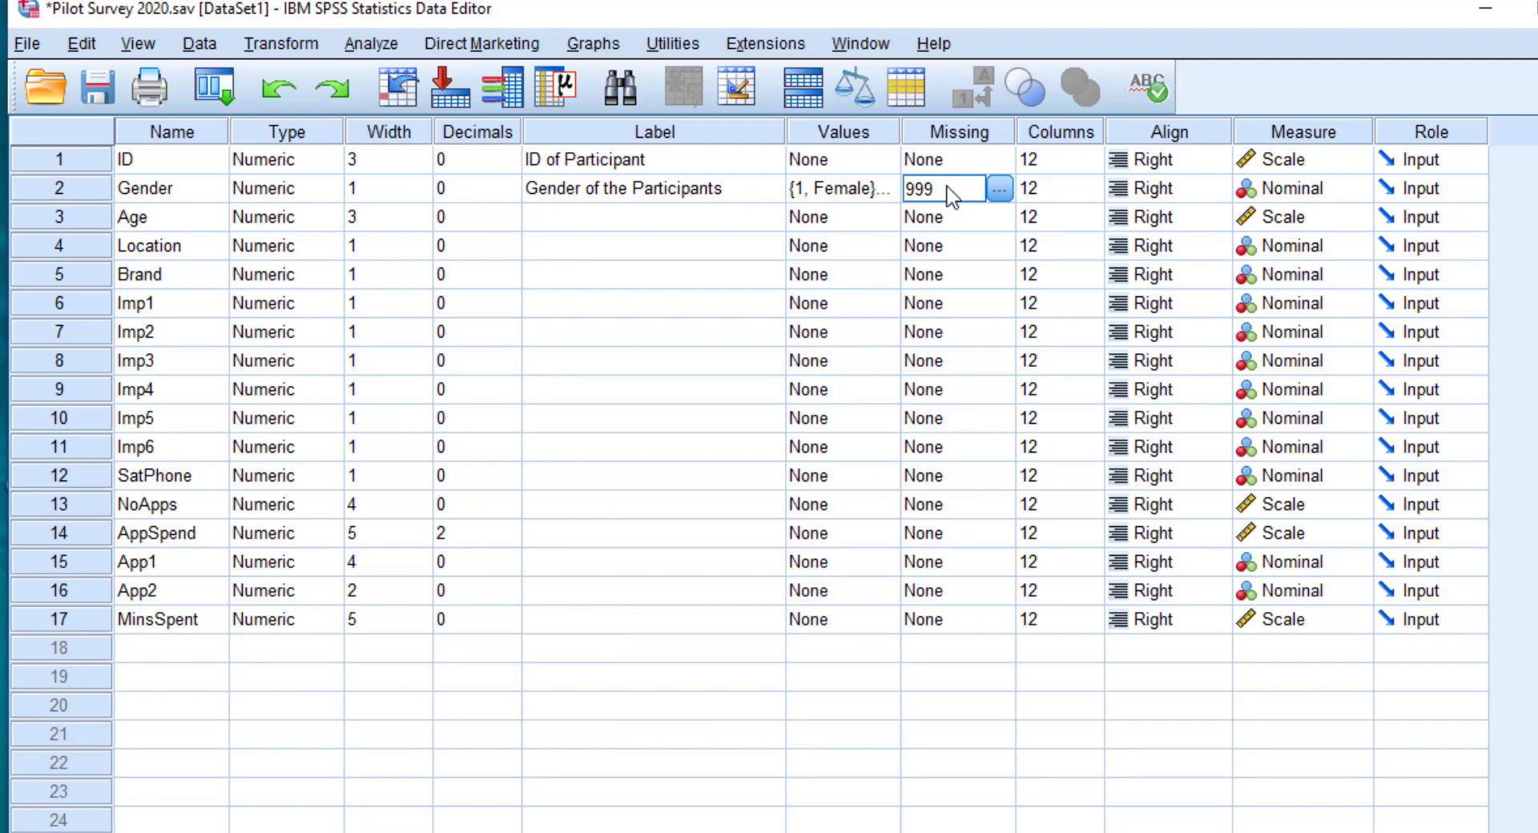
drag(972, 227, 969, 619)
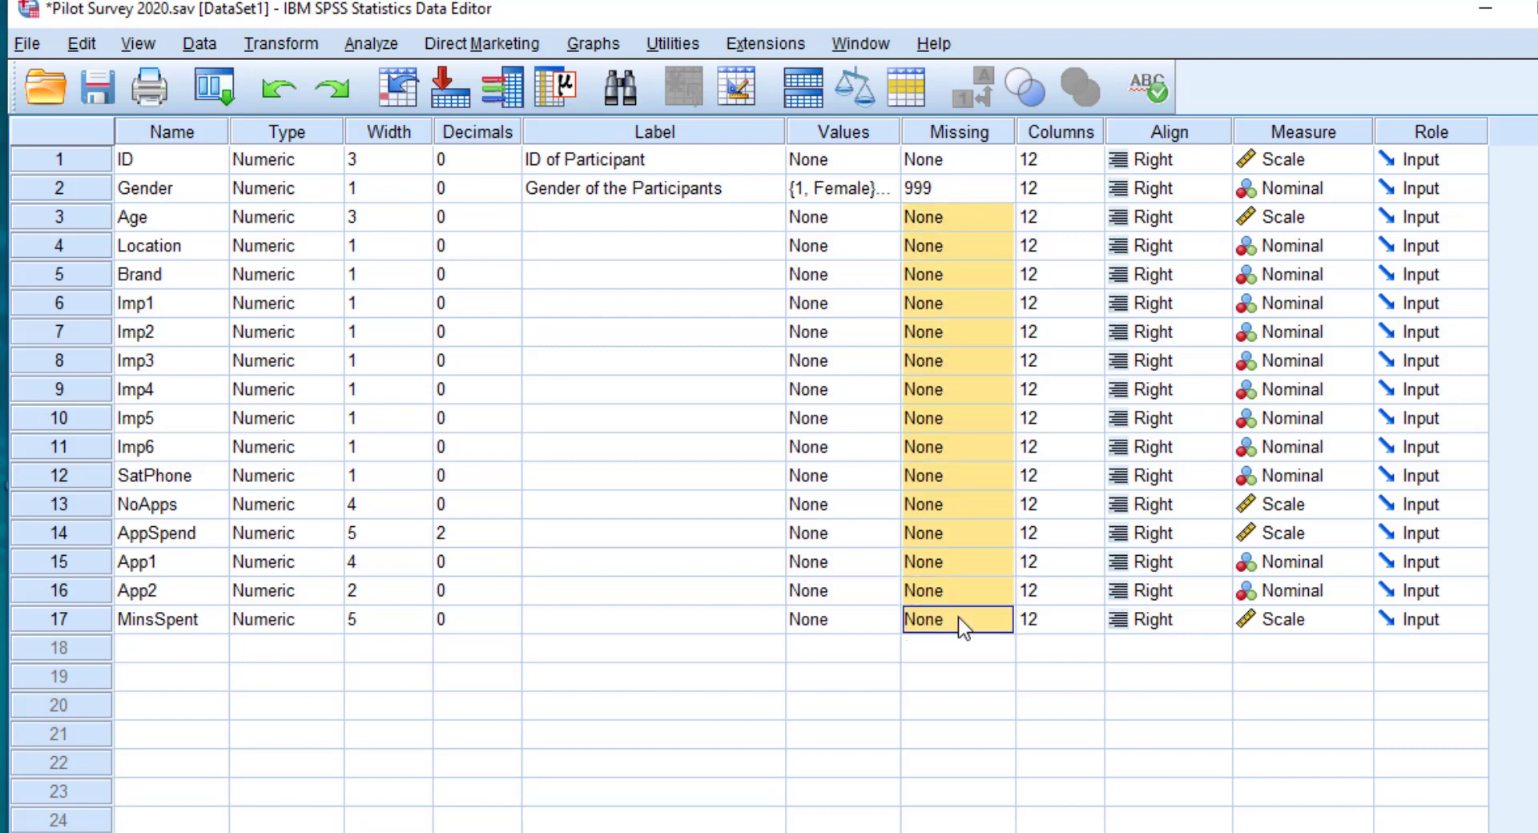
text(999)
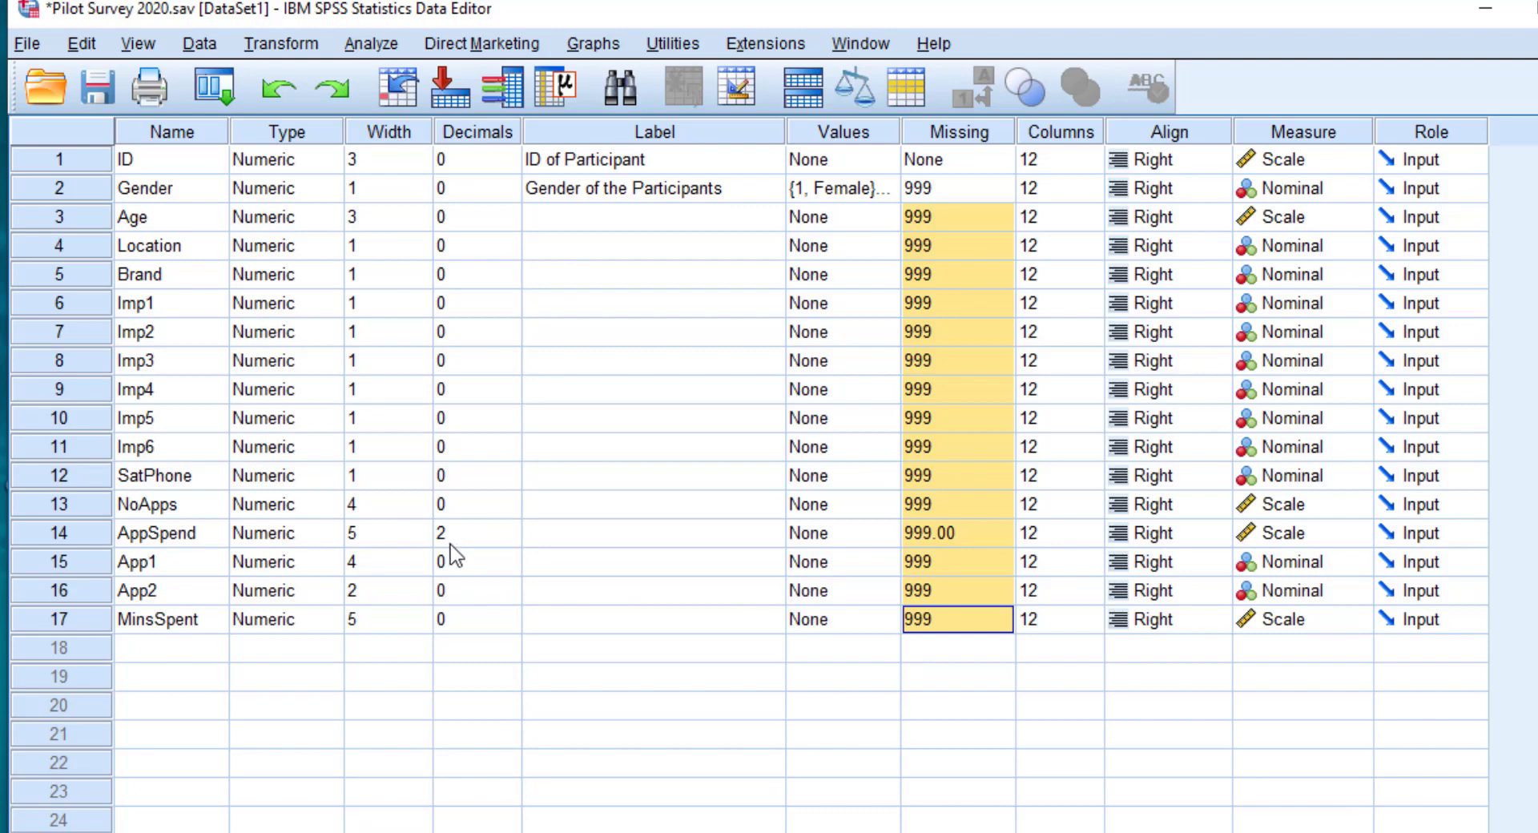
click(952, 193)
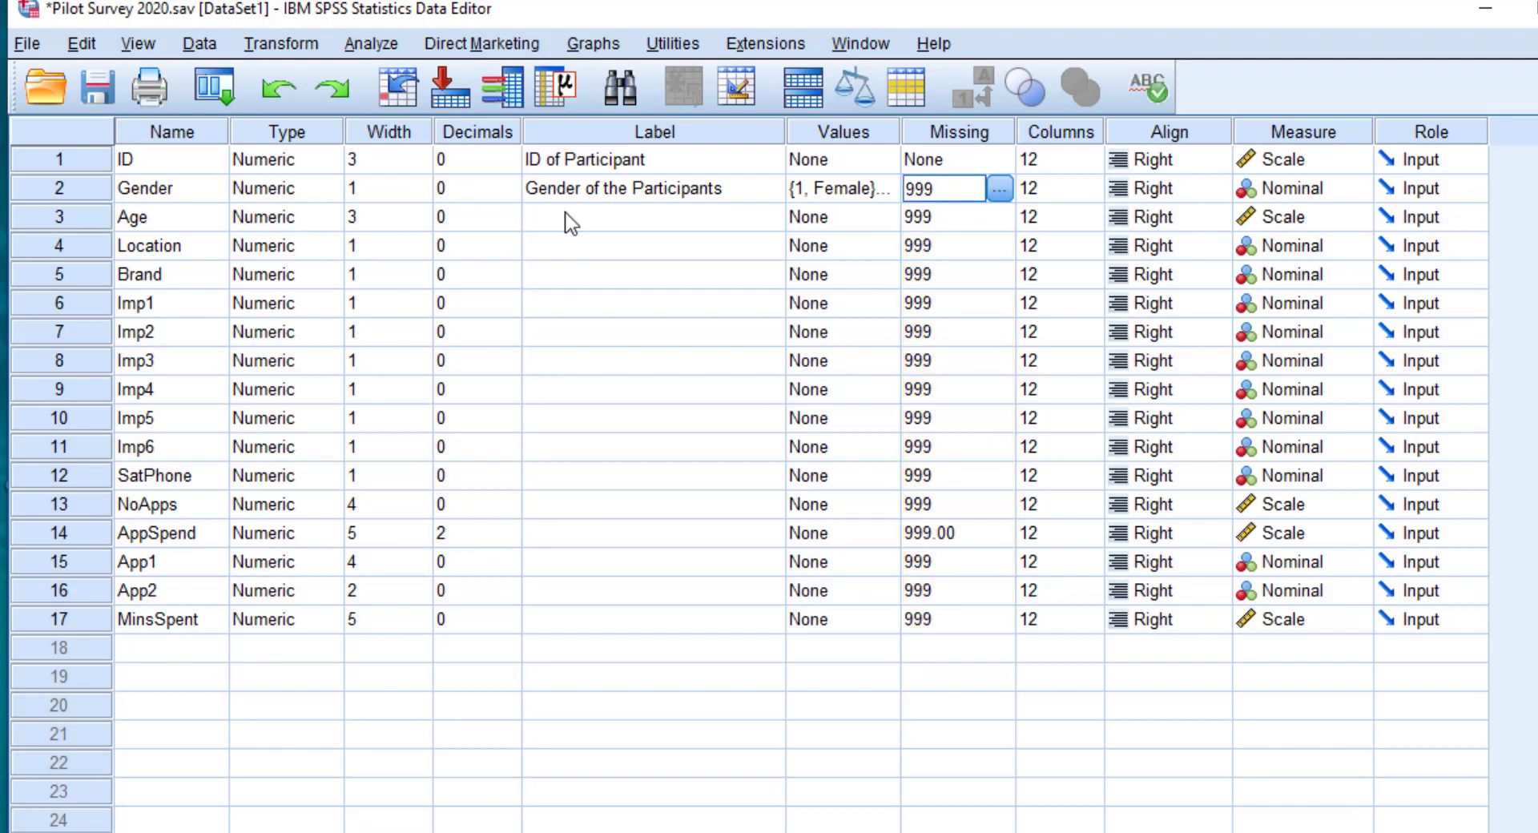
click(1055, 199)
key(Tab)
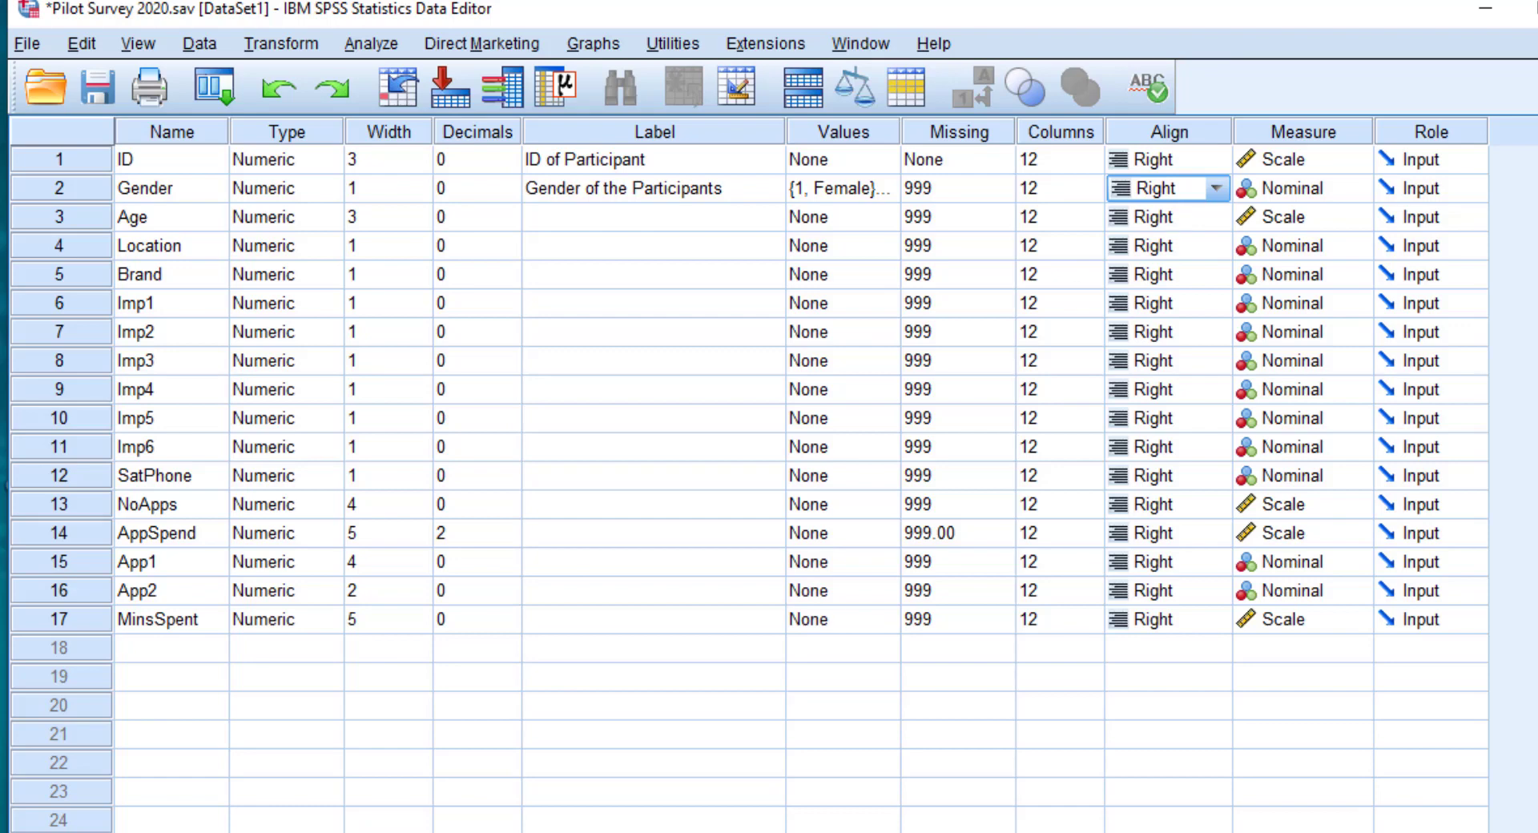
Return to the data values and display value labels instead of numeric codes
key(ctrl+t)
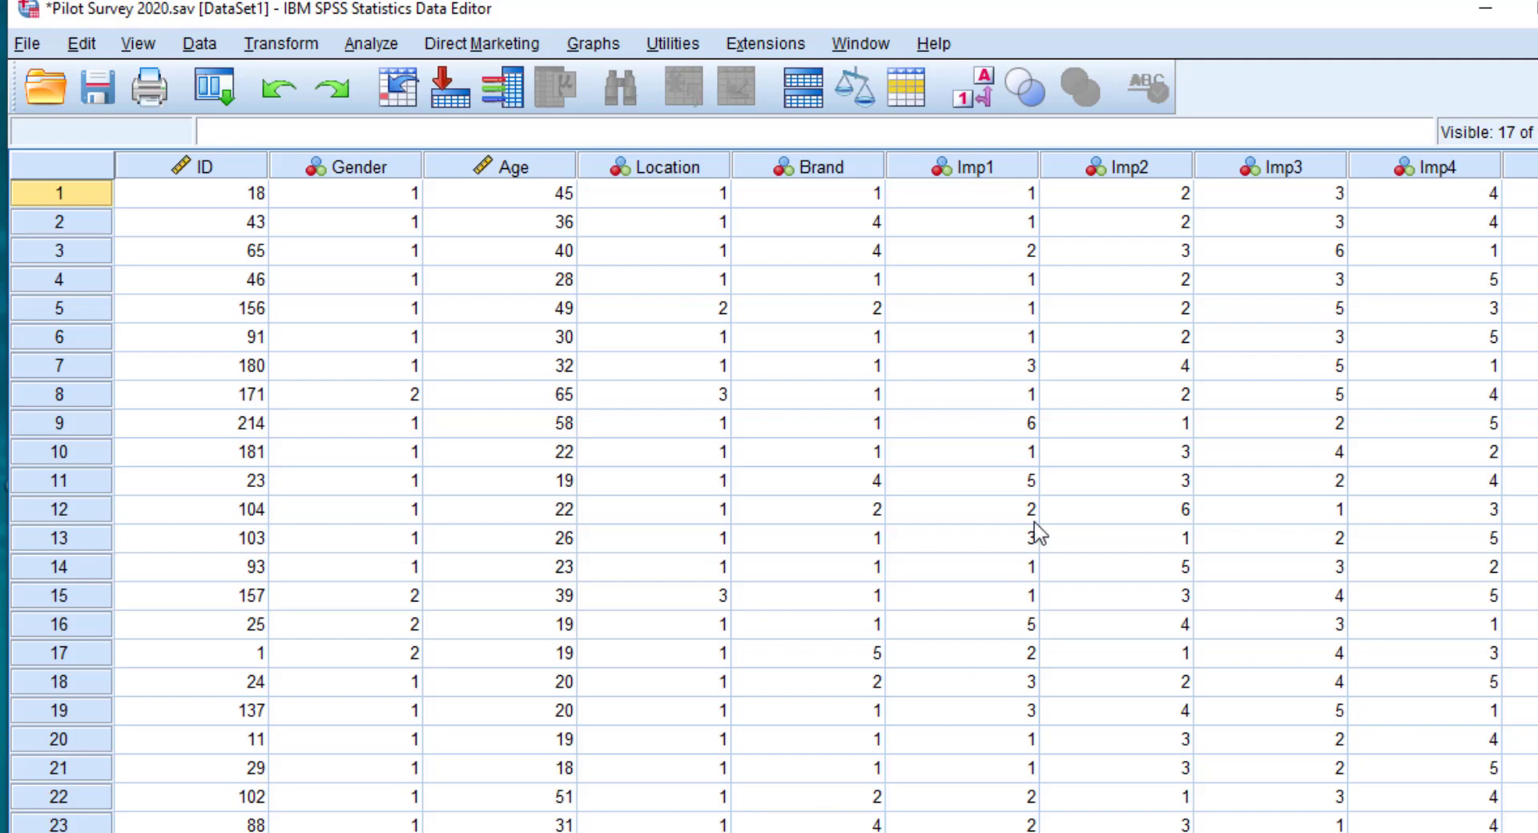
click(978, 96)
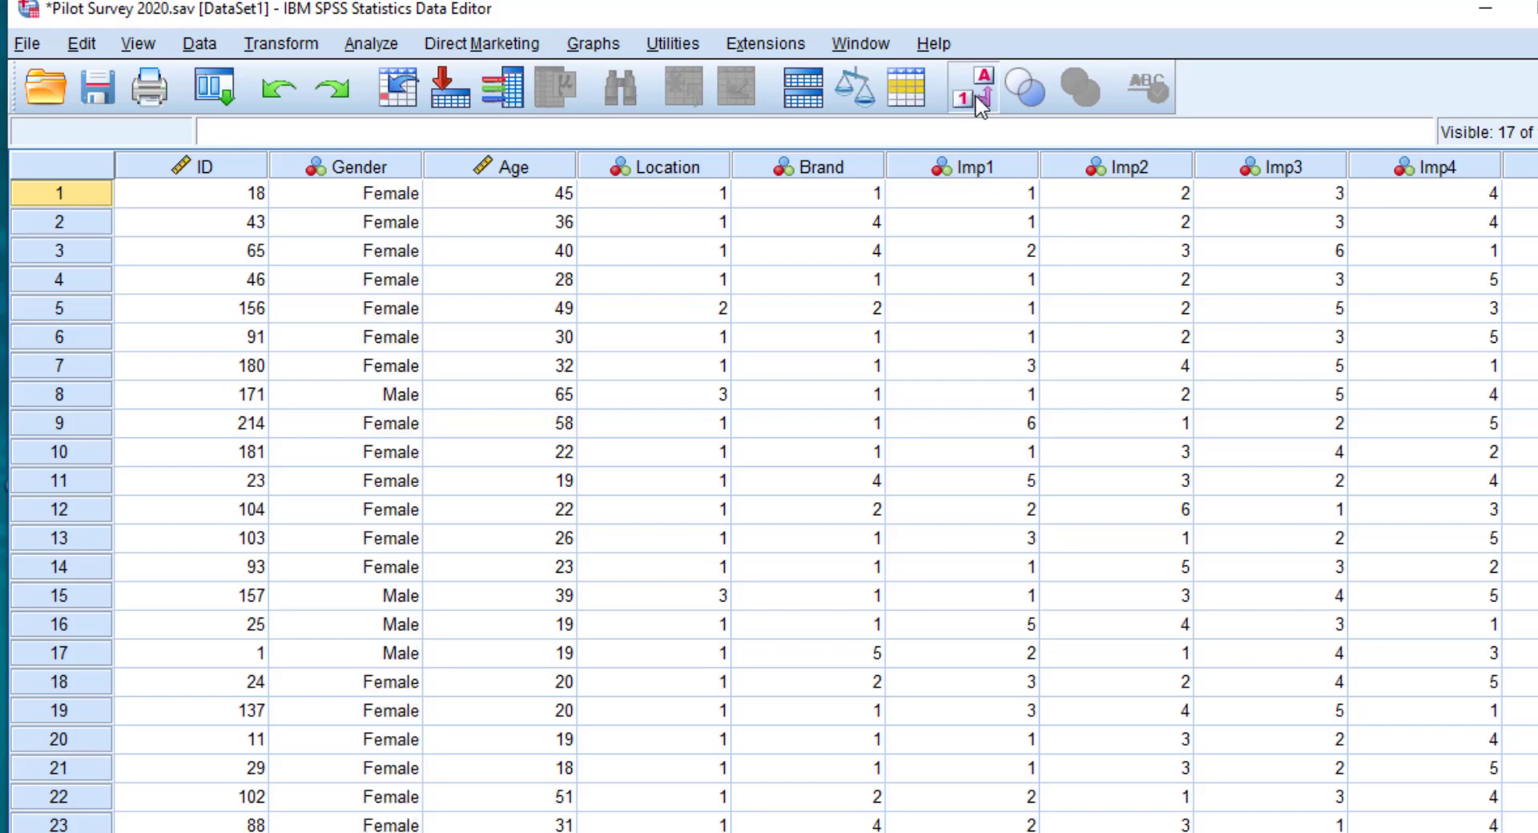
Switch the data display back and forth between numeric codes and value labels to compare how Gender is shown
click(977, 100)
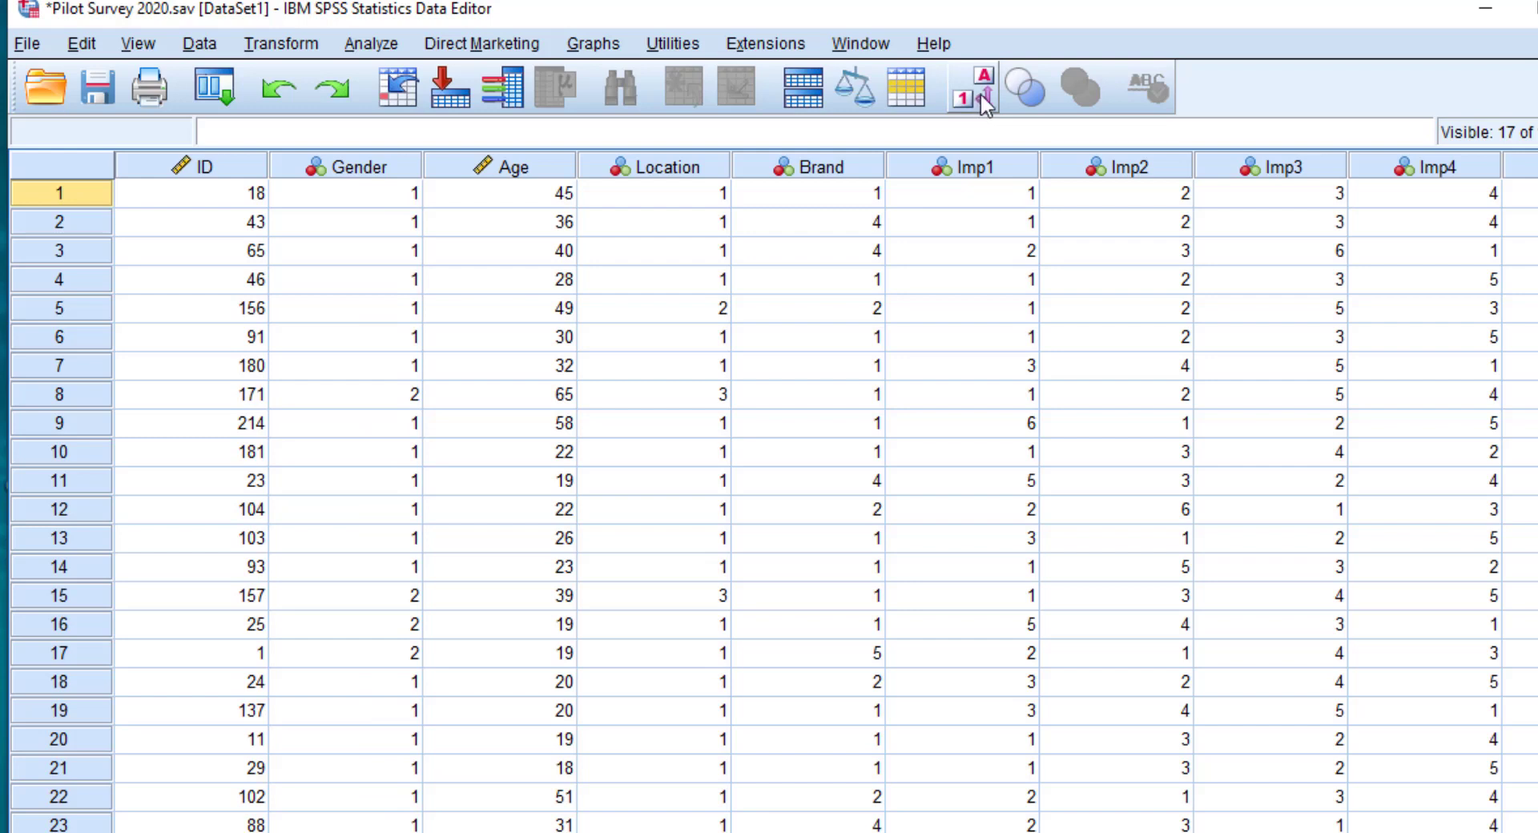
click(980, 100)
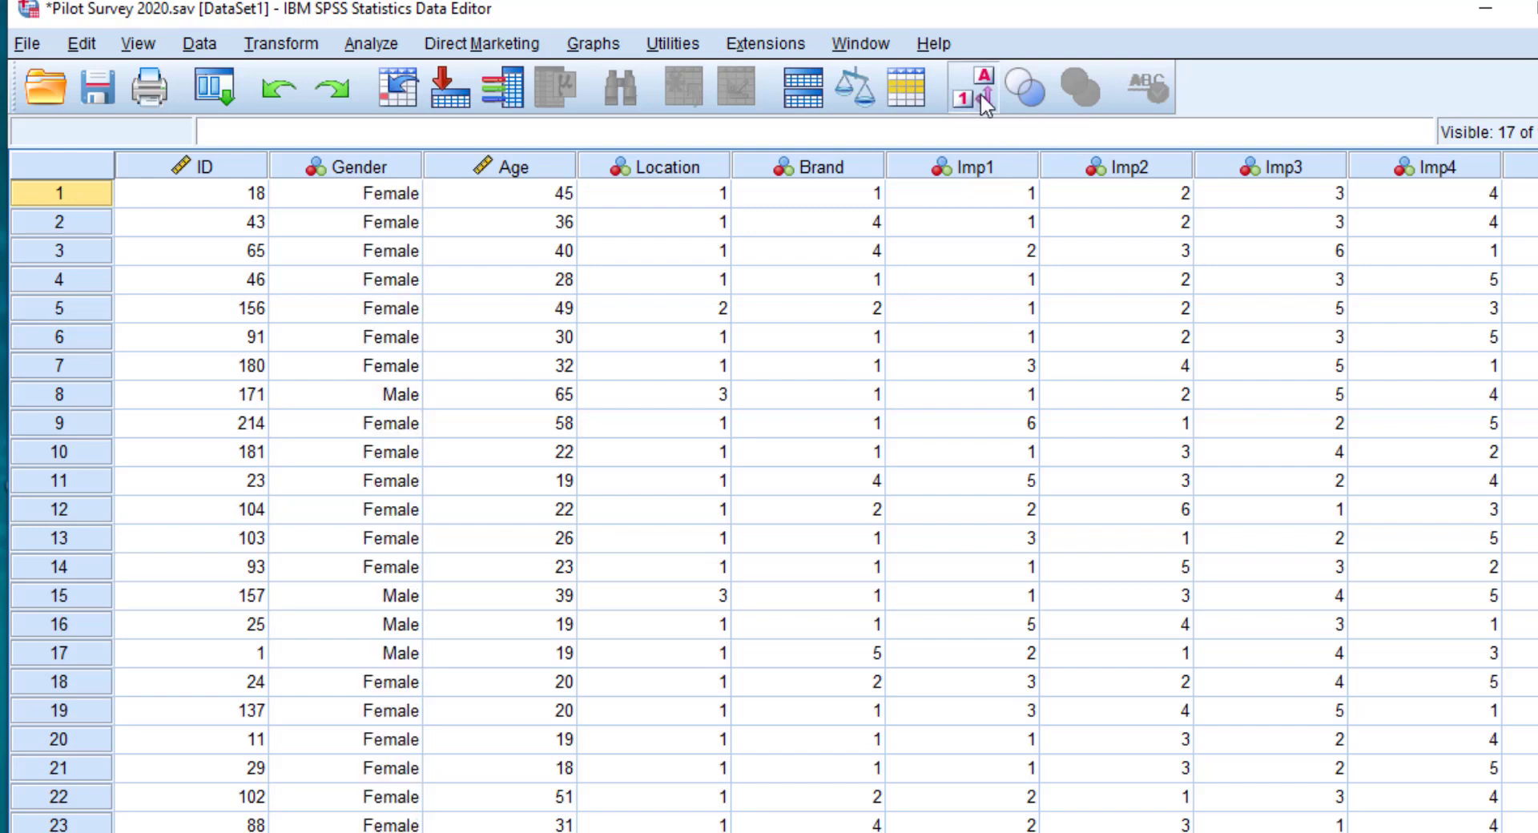
click(982, 101)
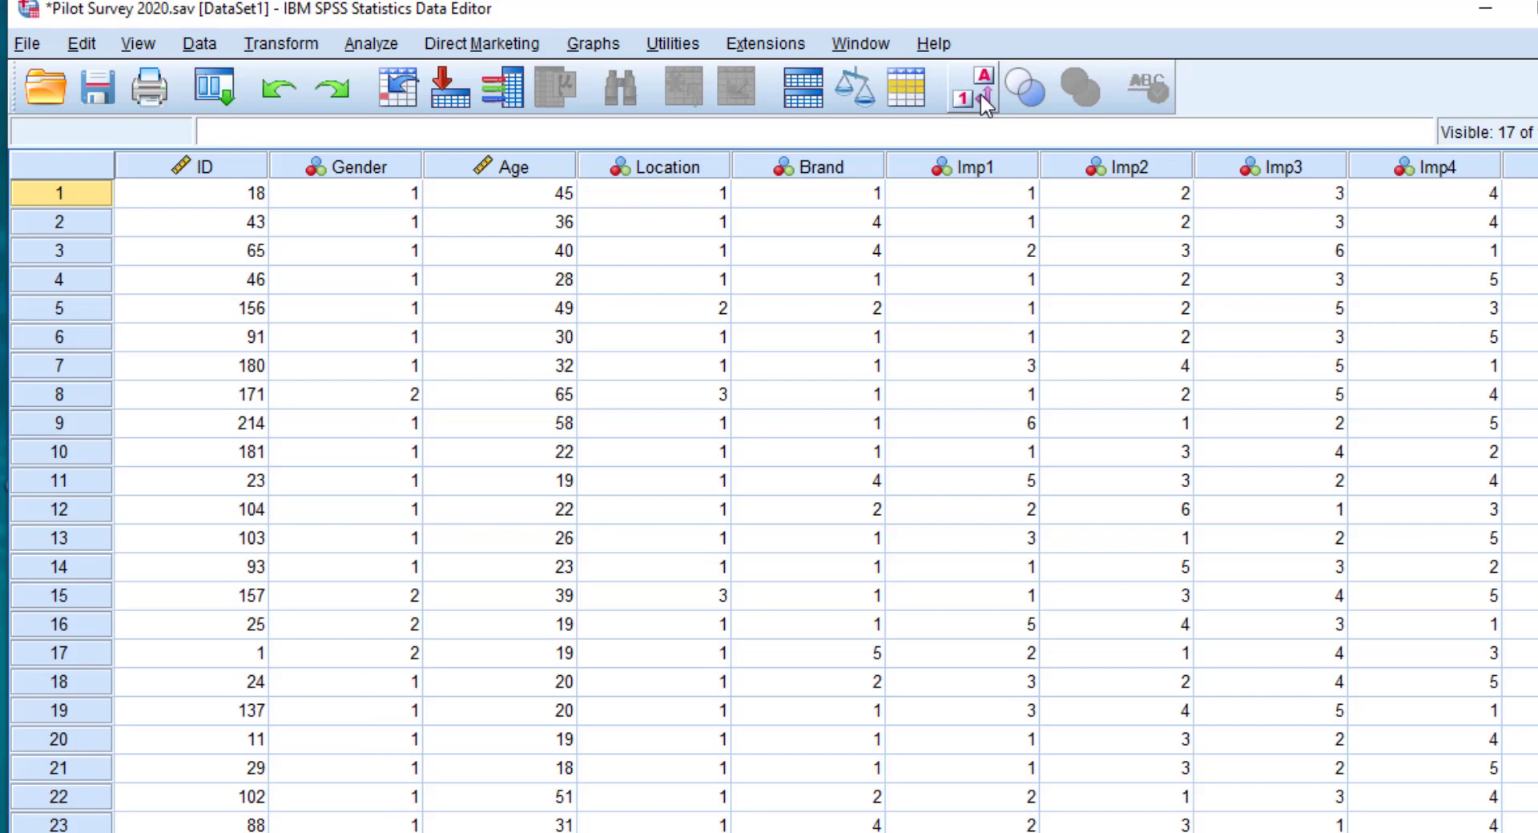
click(982, 101)
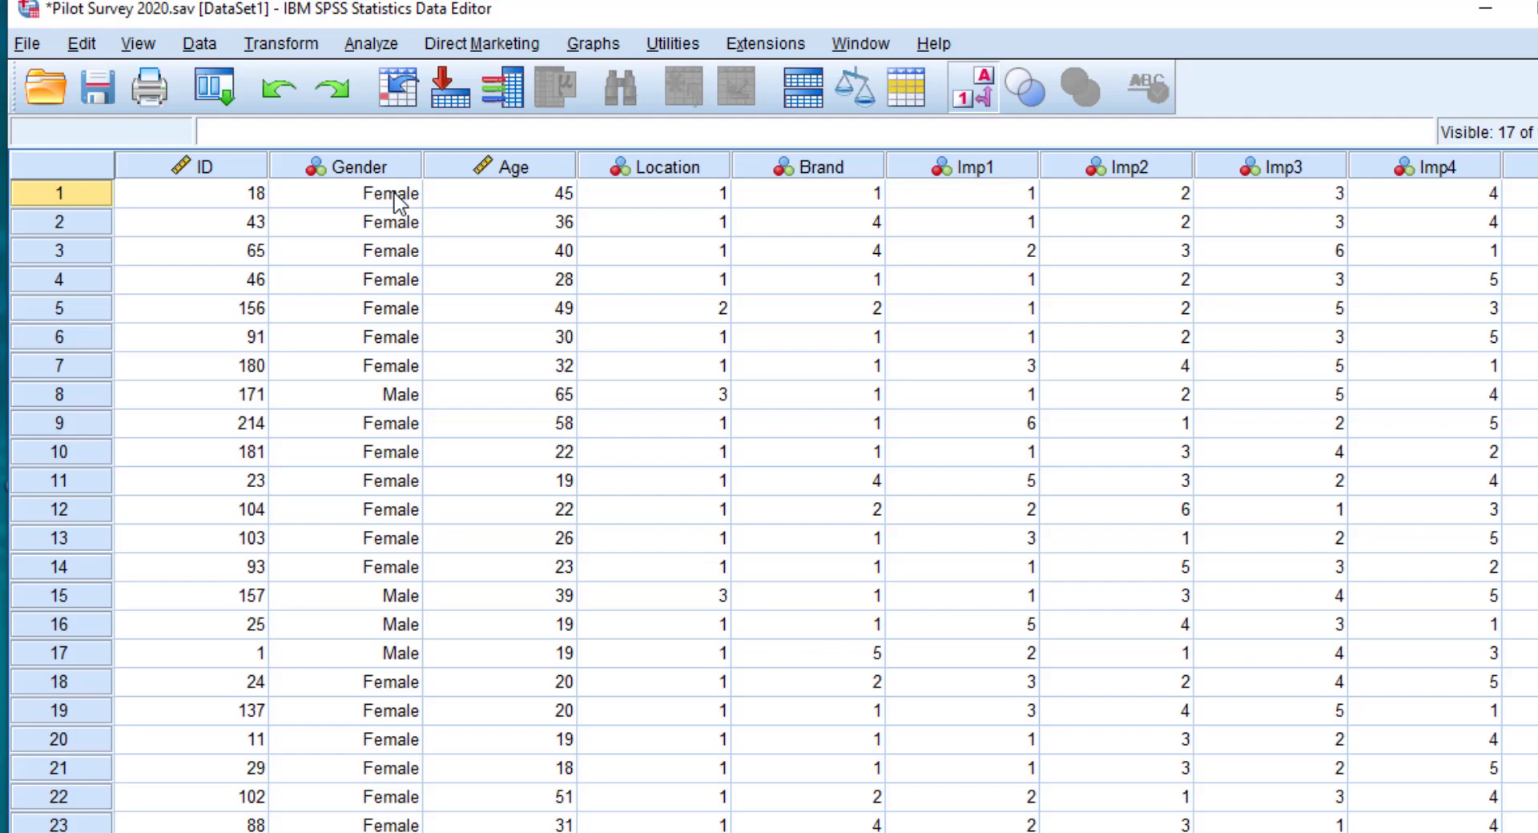
Set Gender's alignment to Left, and show numeric codes instead of value labels in the data values
key(ctrl+t)
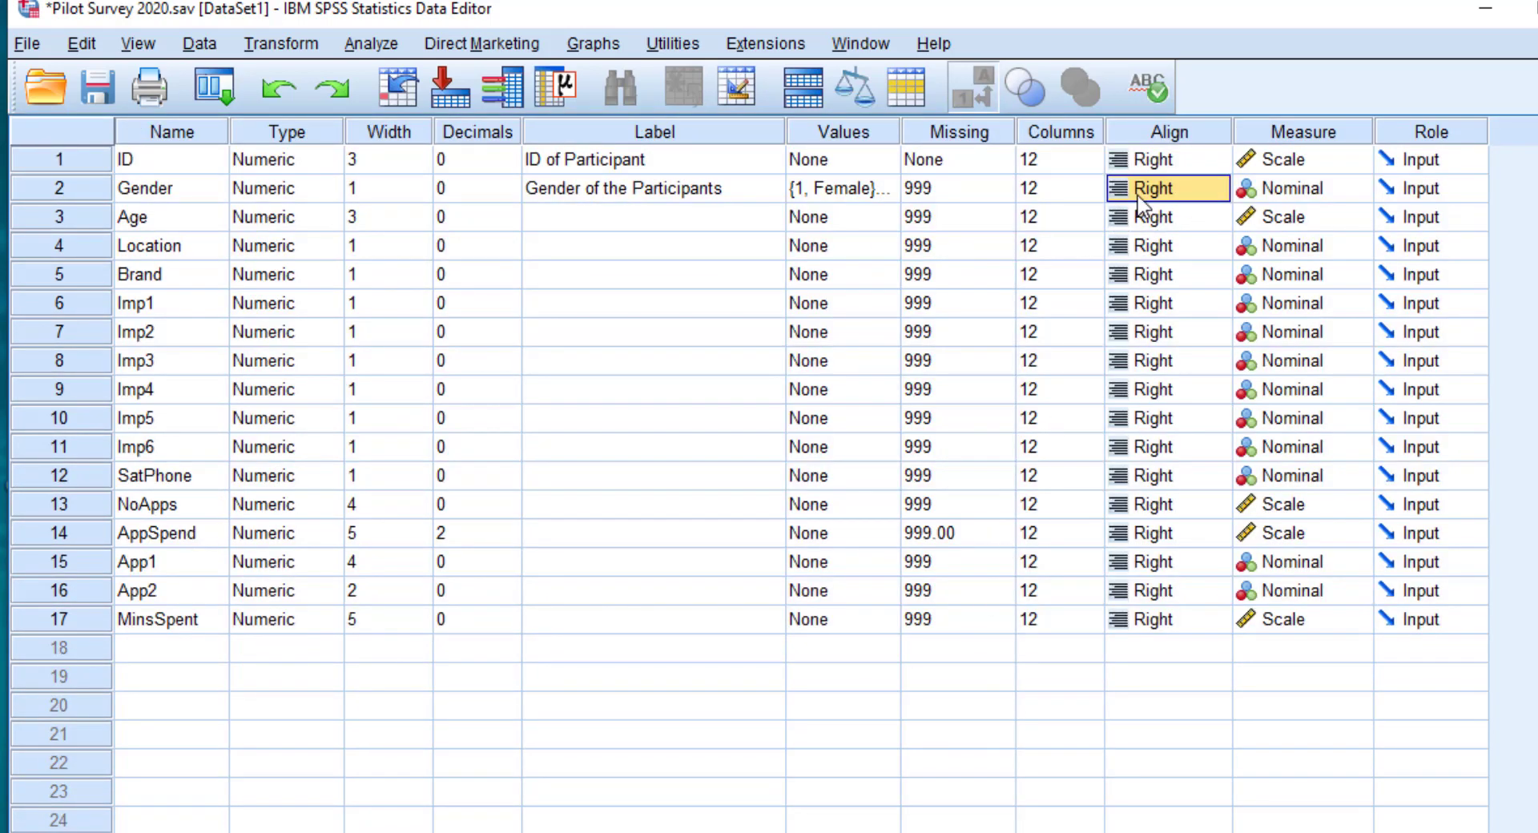
click(1216, 188)
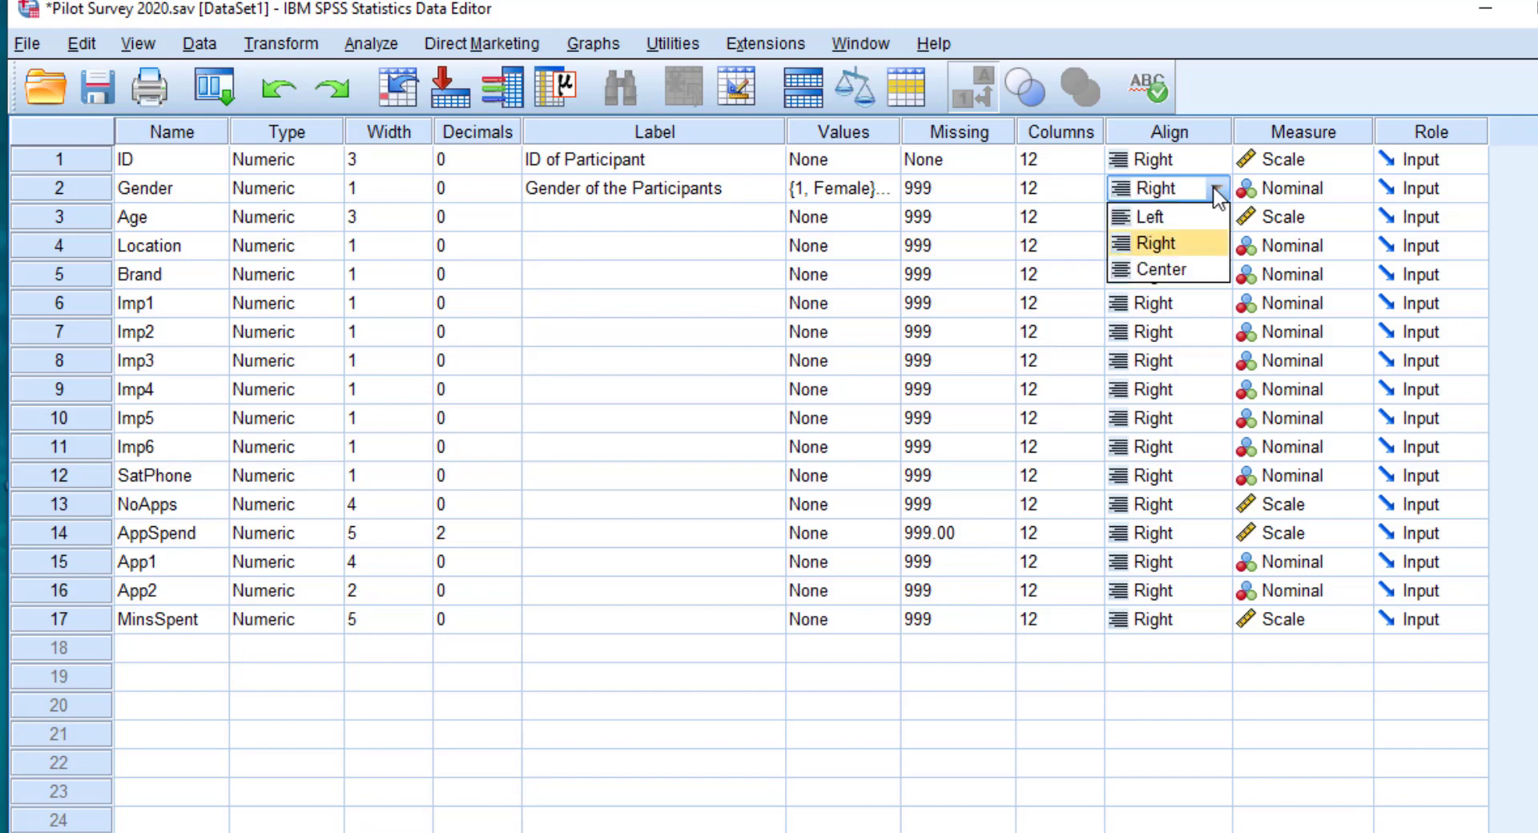
click(1218, 219)
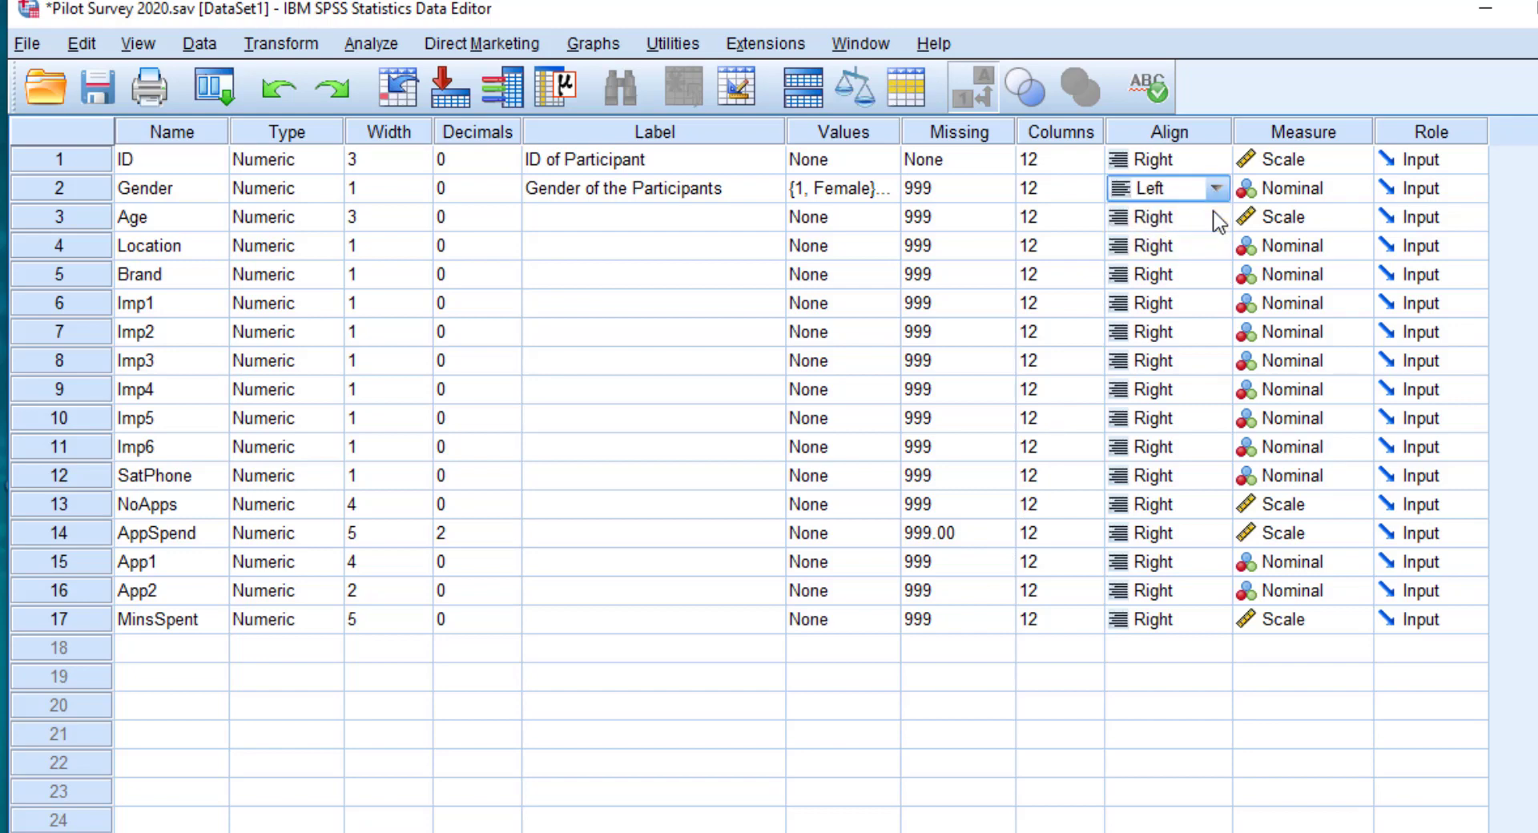
click(64, 829)
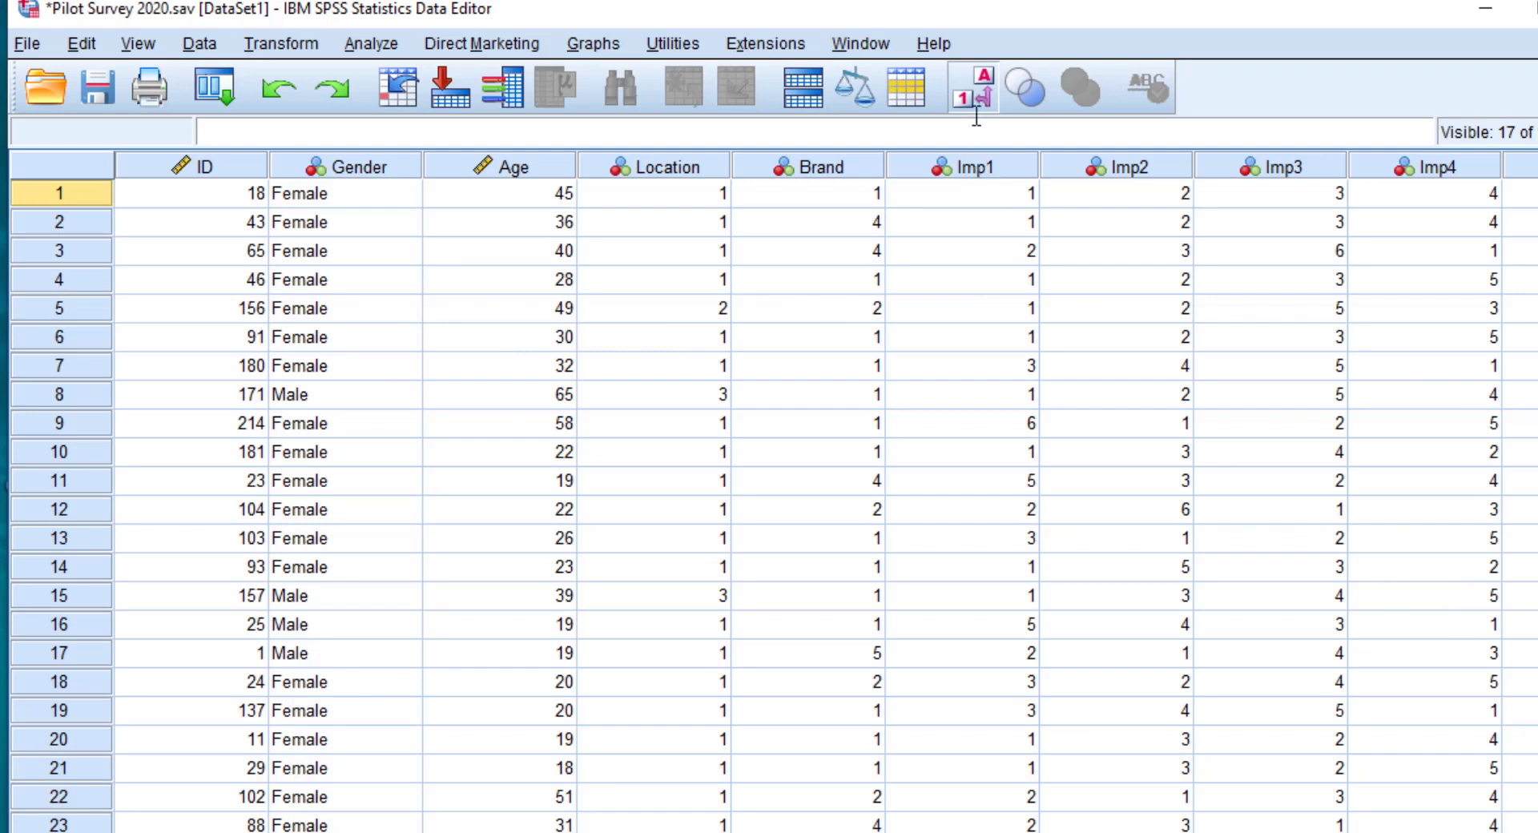
click(985, 94)
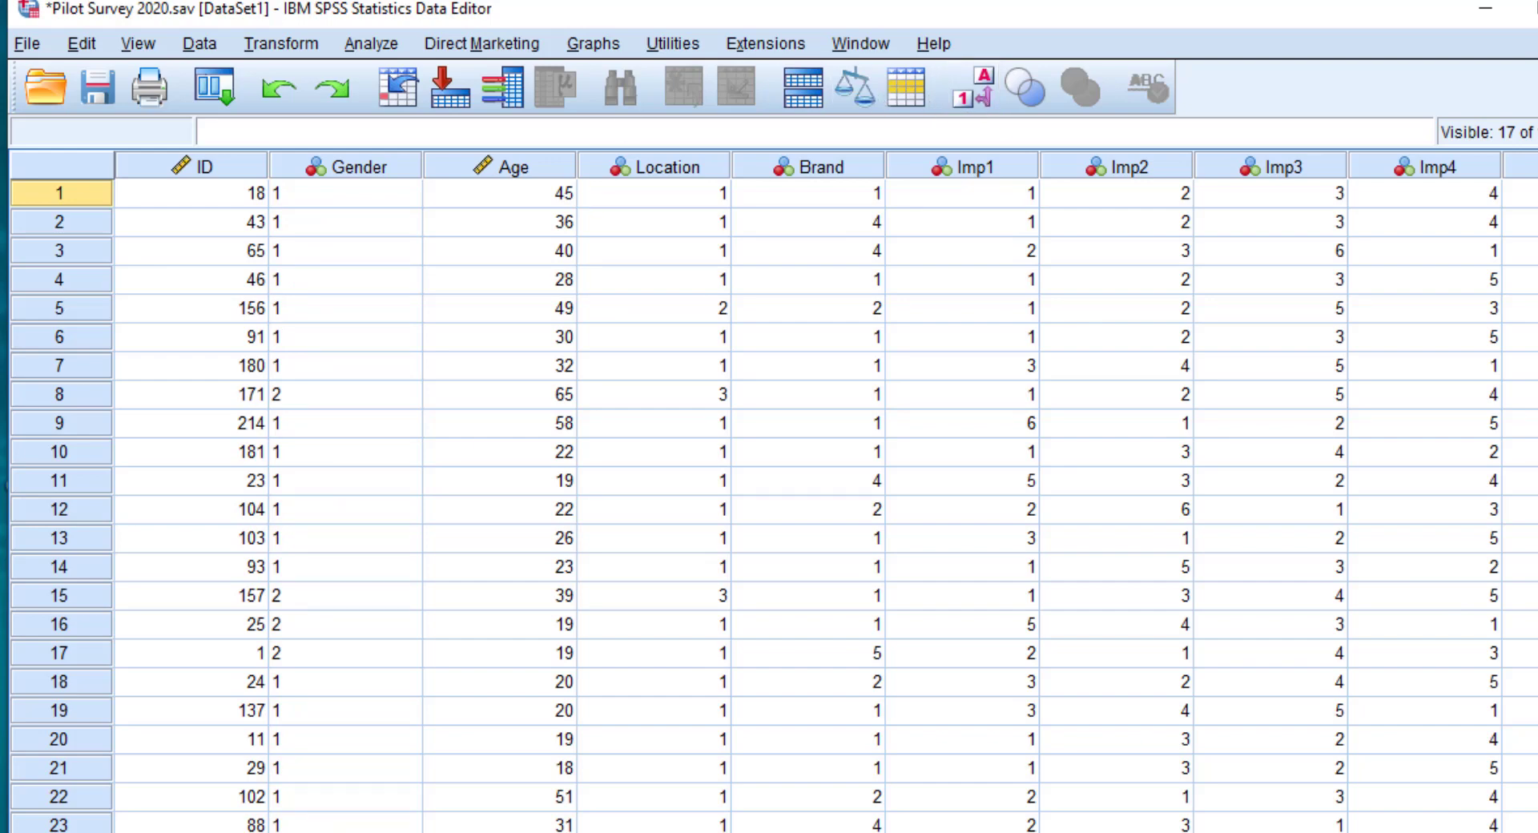
Enter "Age of Participants" as the variable label for Age
key(ctrl+t)
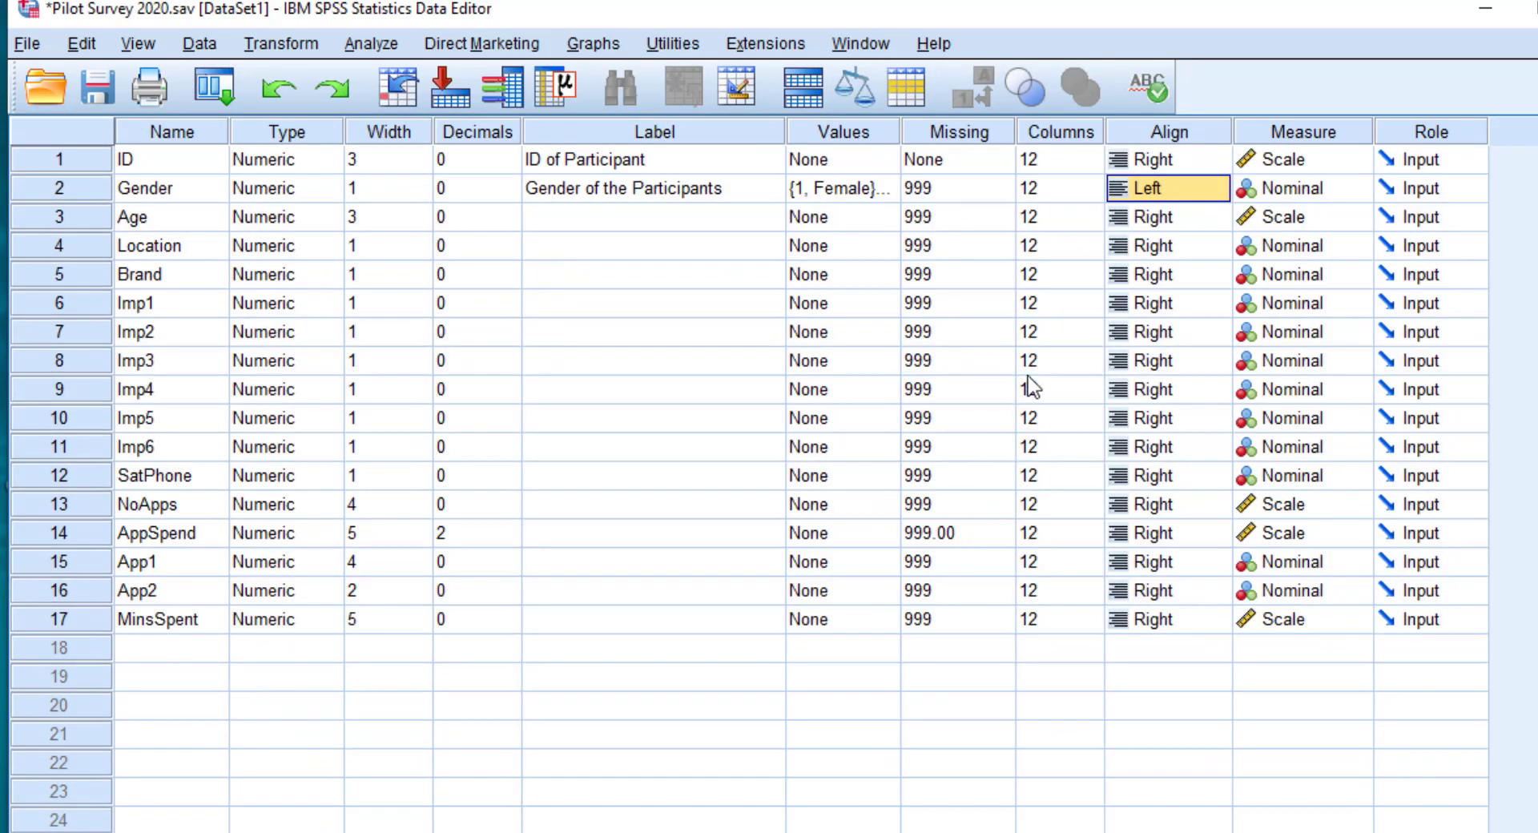
key(Right)
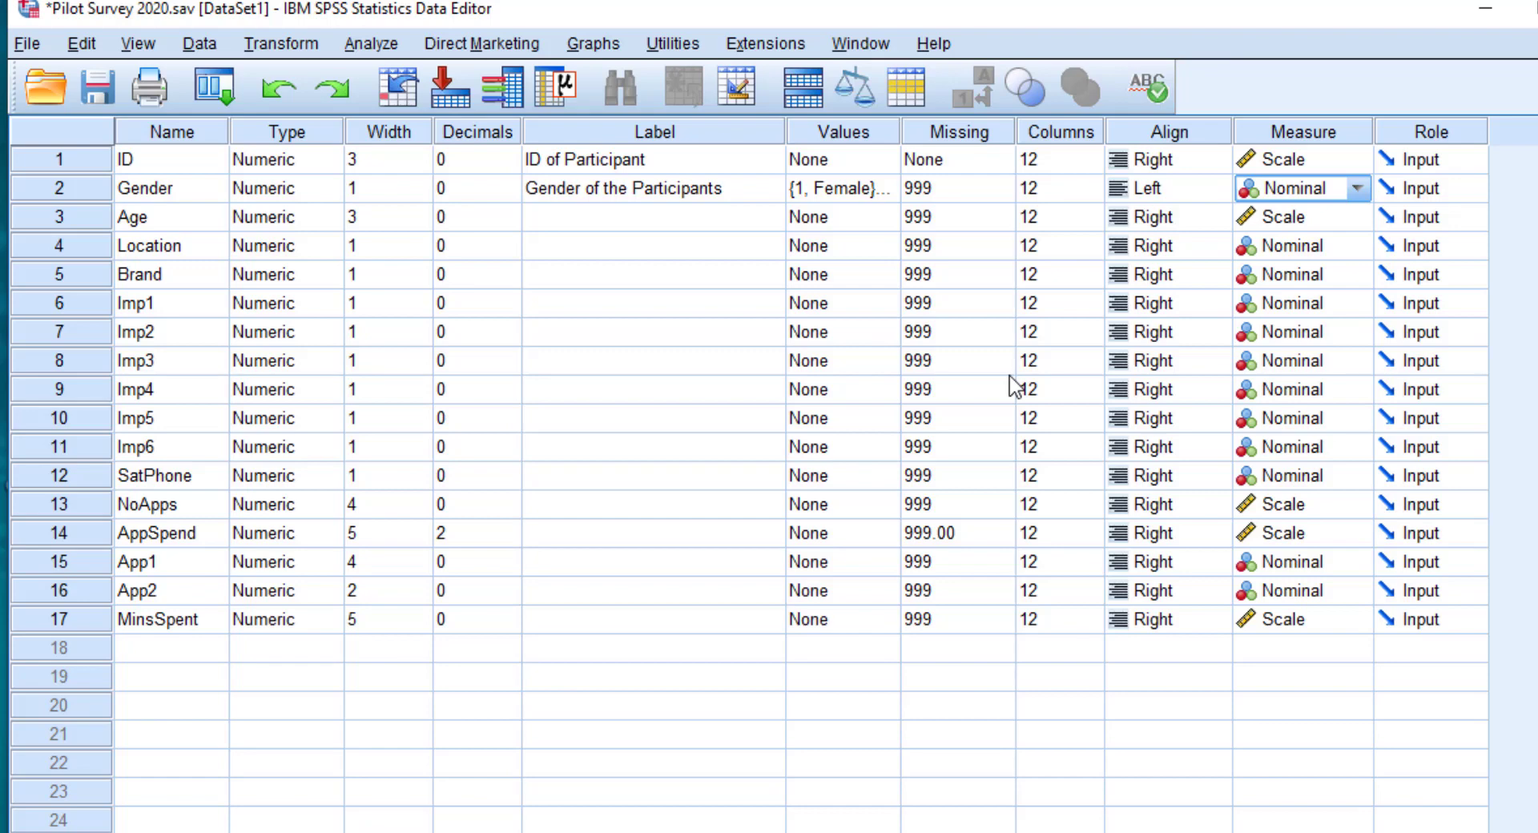
key(Tab)
key(Tab)
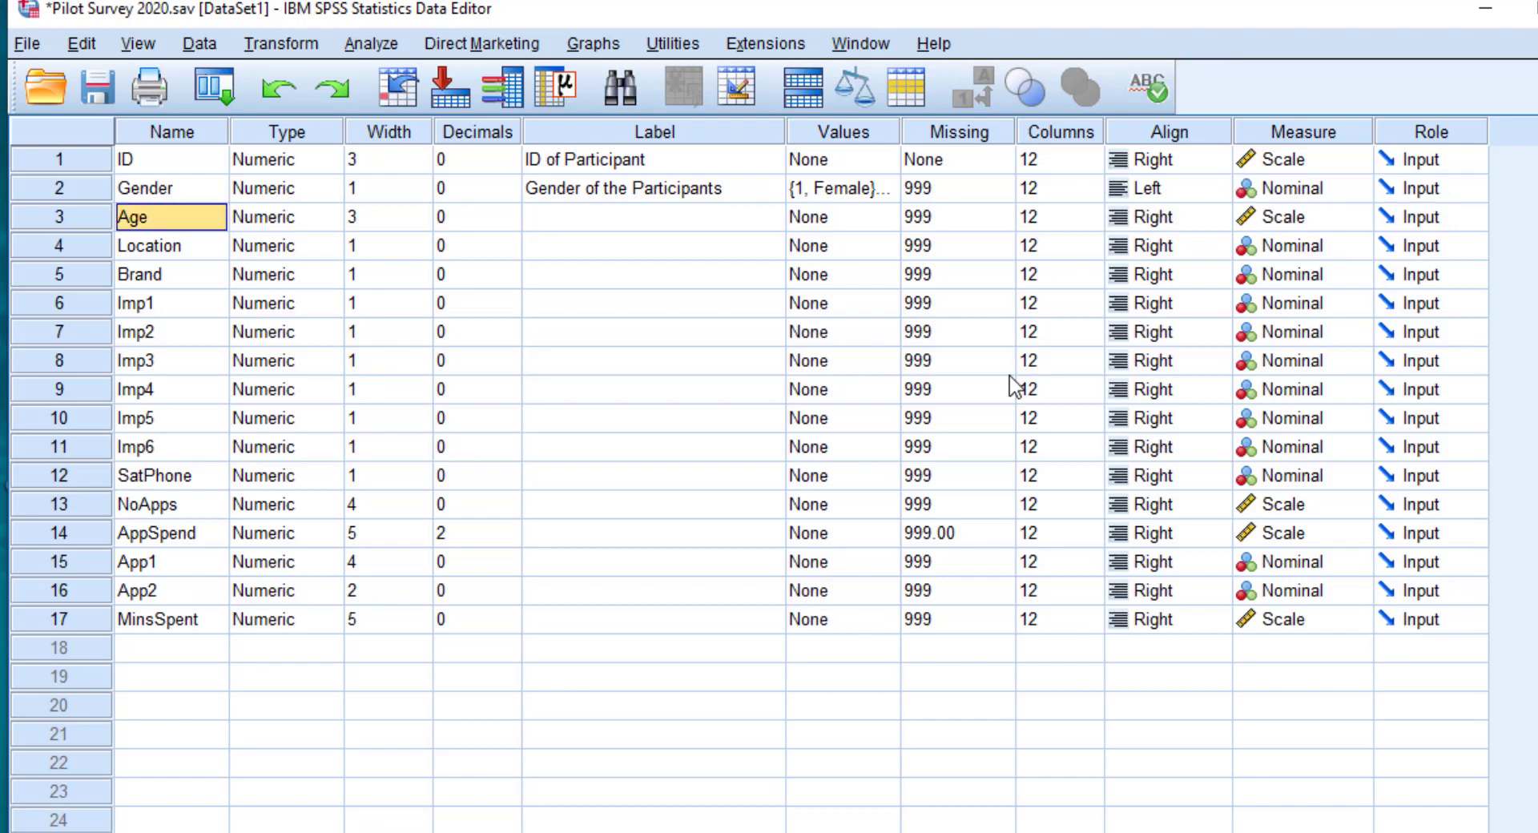
key(Tab)
key(Tab)
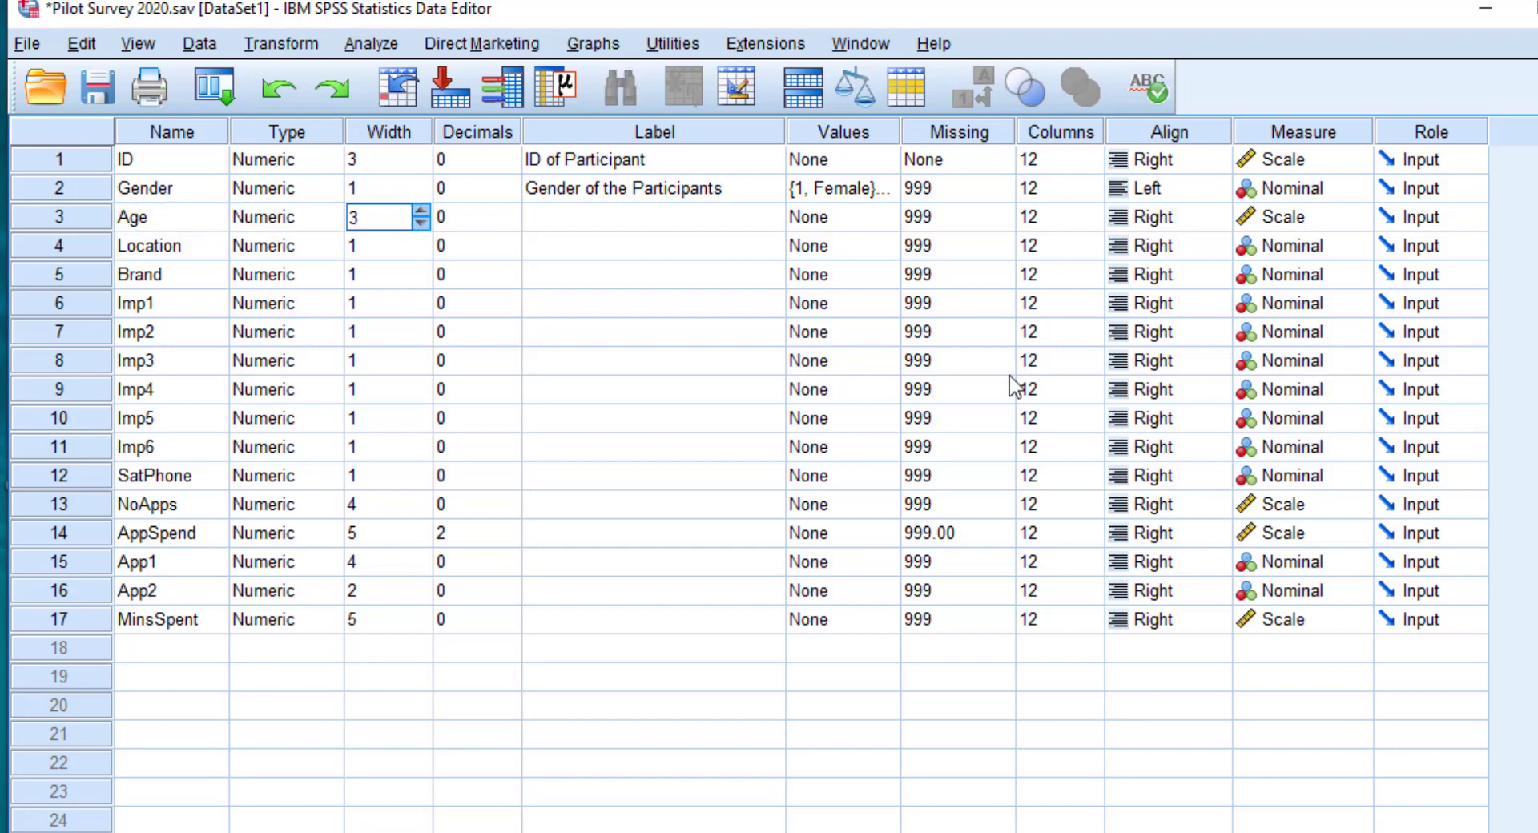
key(Tab)
key(Tab)
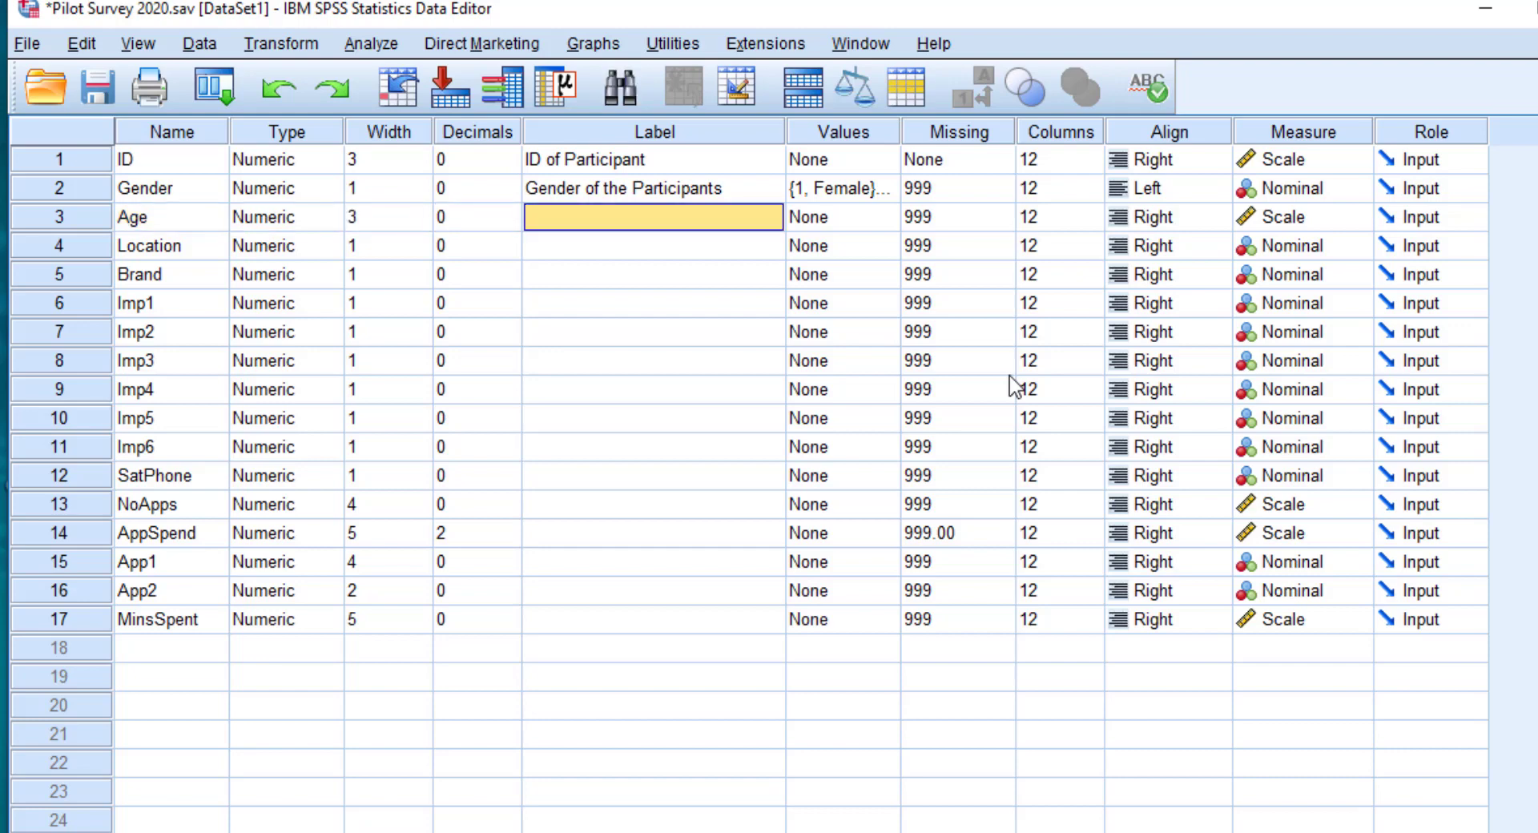
text(Age)
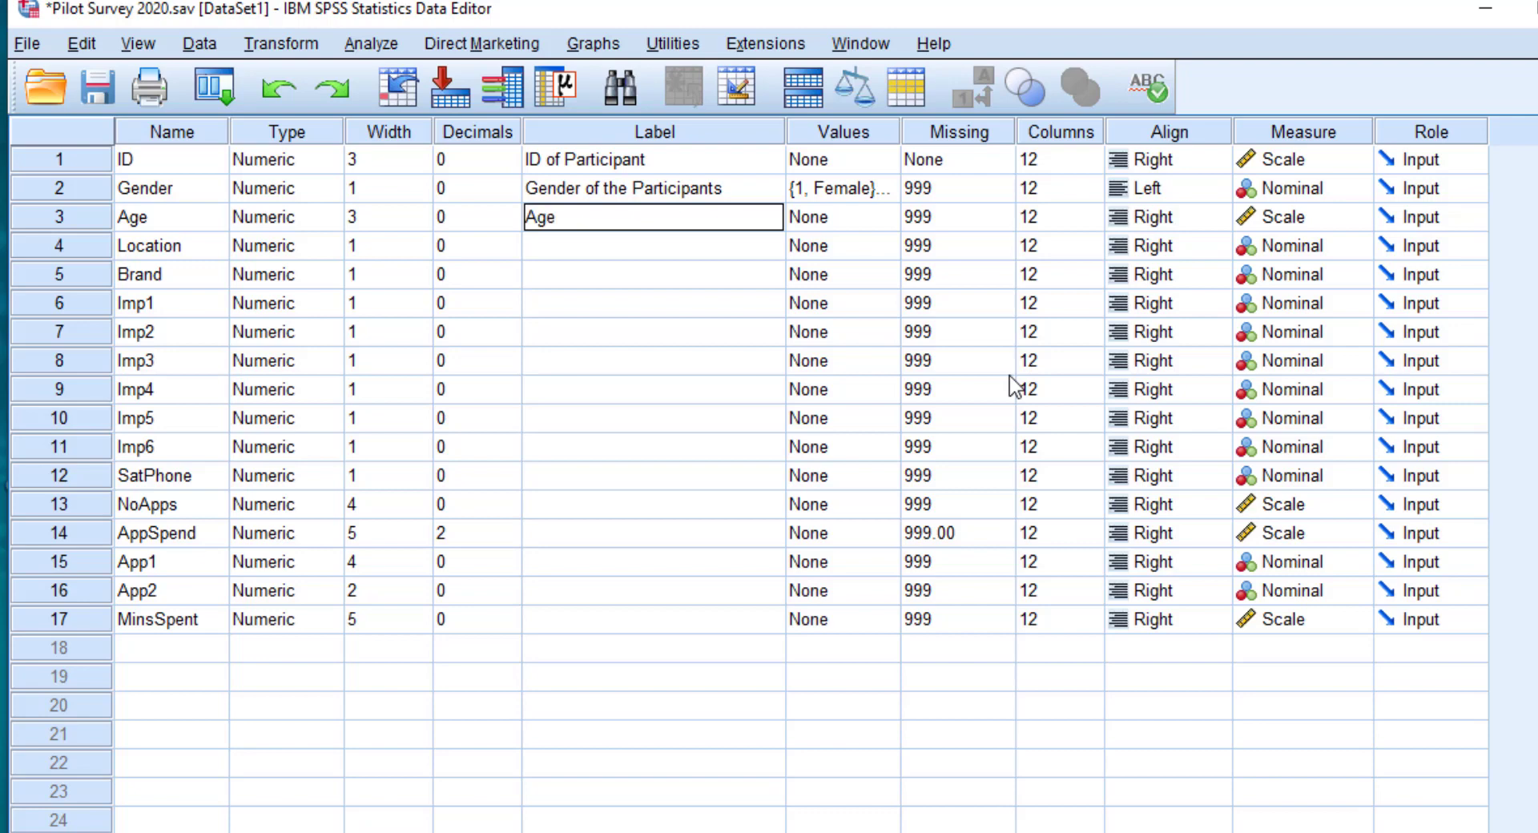
text( of Participants)
key(Tab)
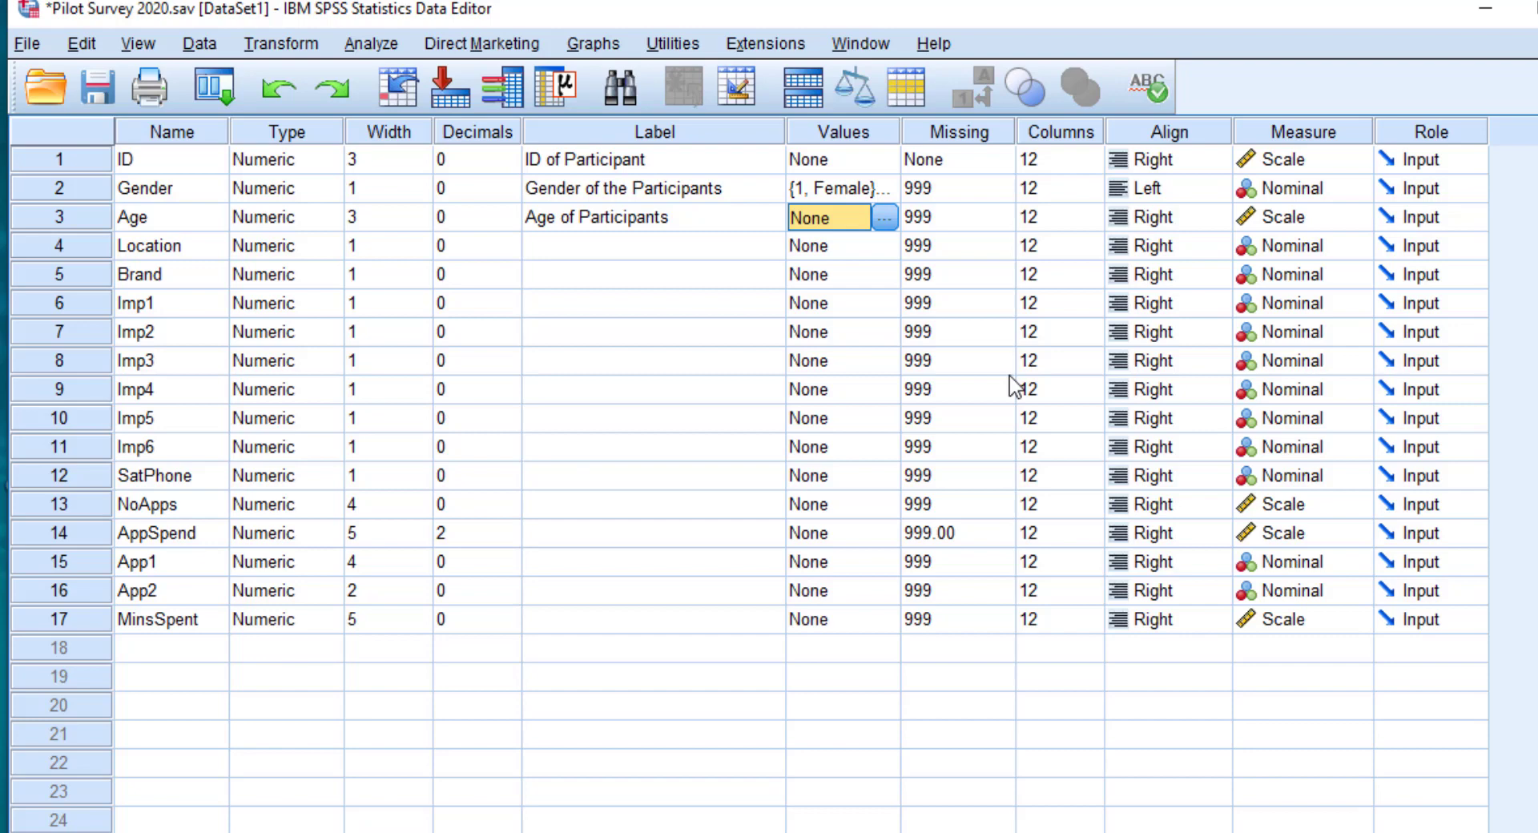
Enter "Where in the World the Participant lives" as the variable label for Location
key(Tab)
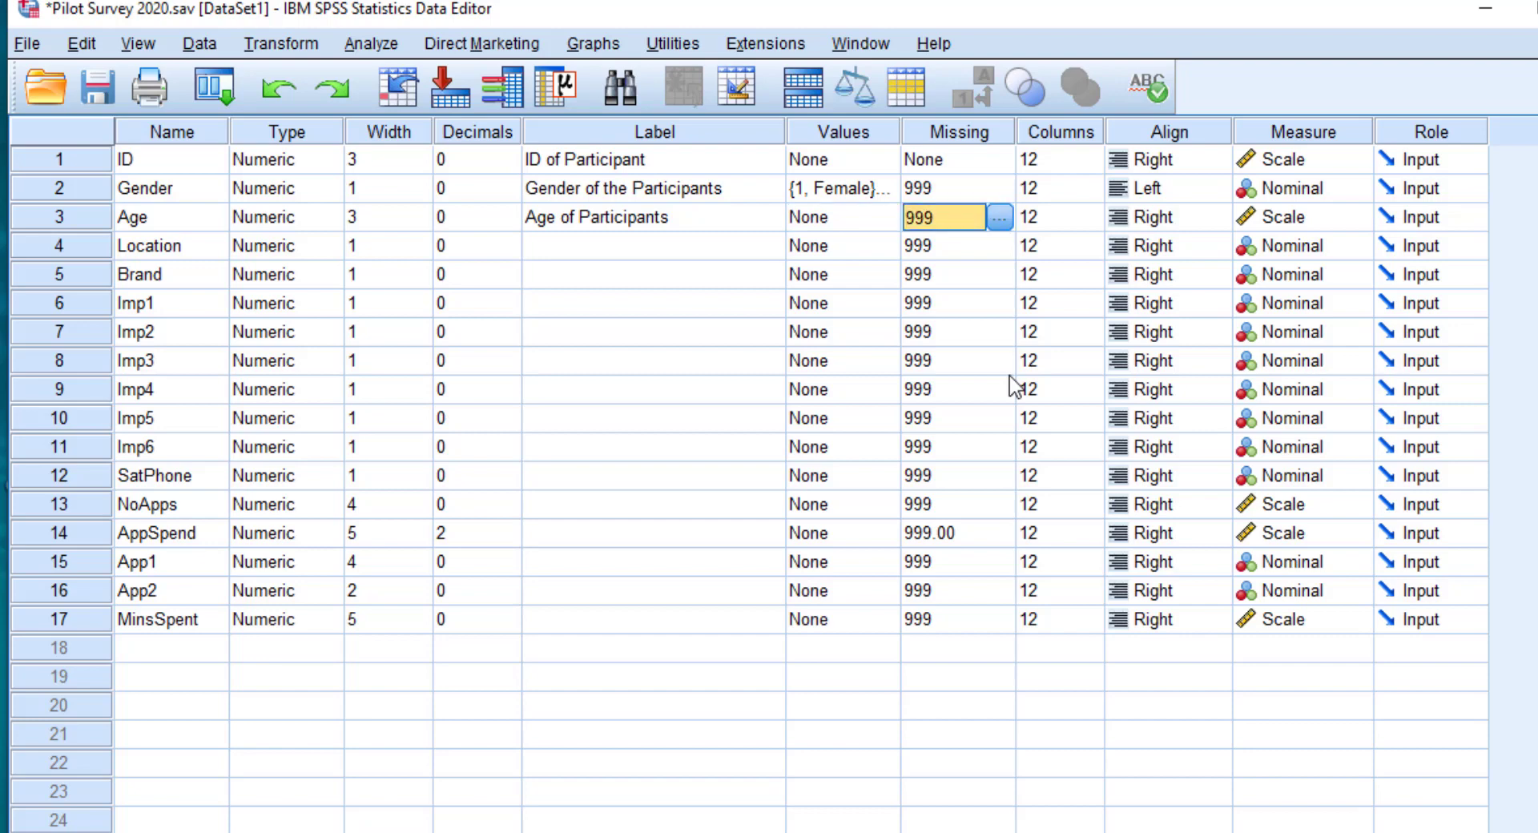
key(Tab)
key(Tab)
key(Tab)
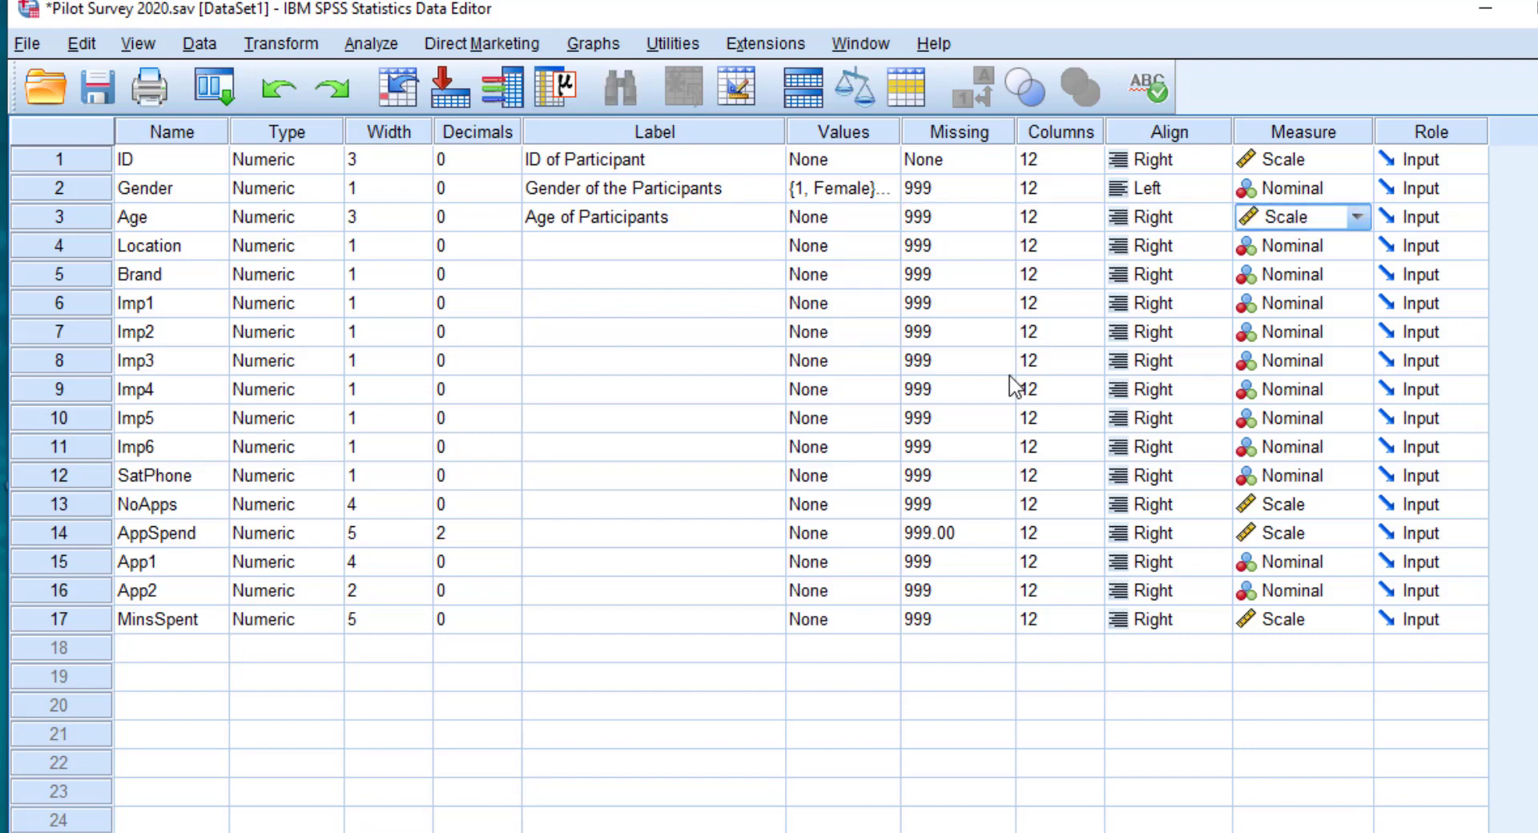
key(Tab)
key(Tab)
key(Tab)
key(Tab)
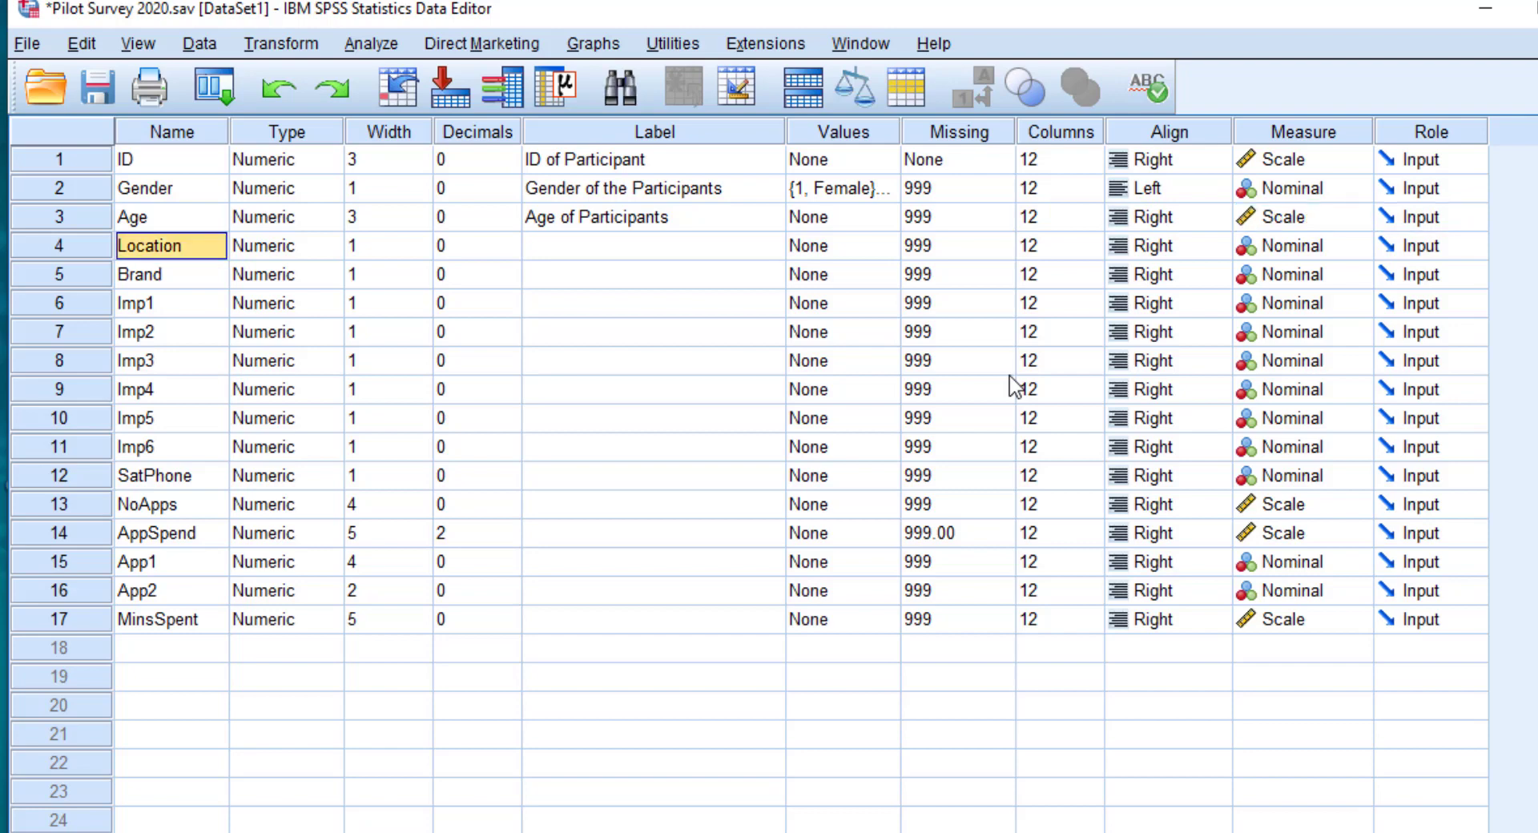
key(Tab)
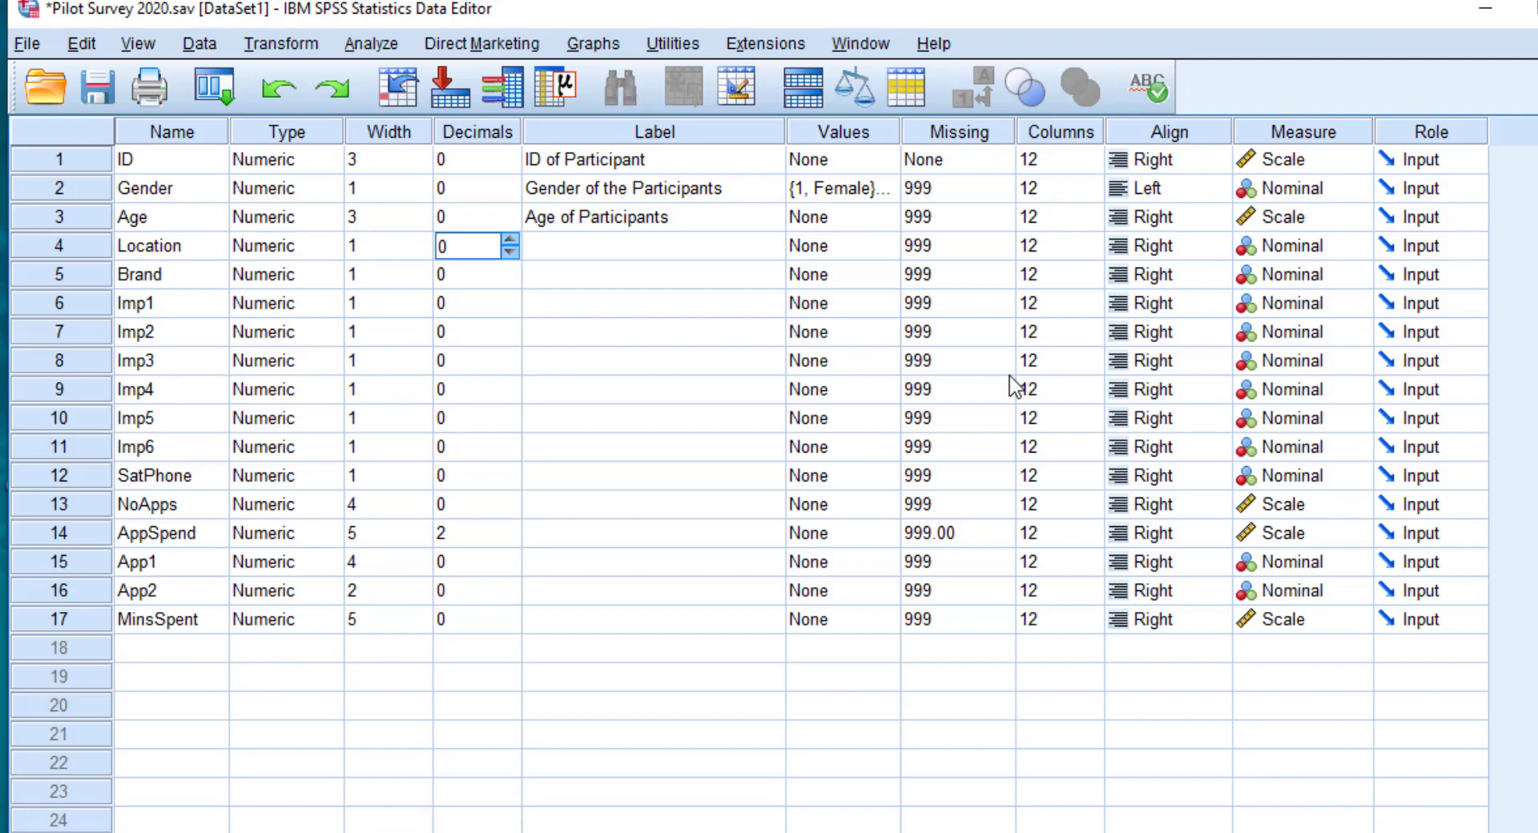
key(Tab)
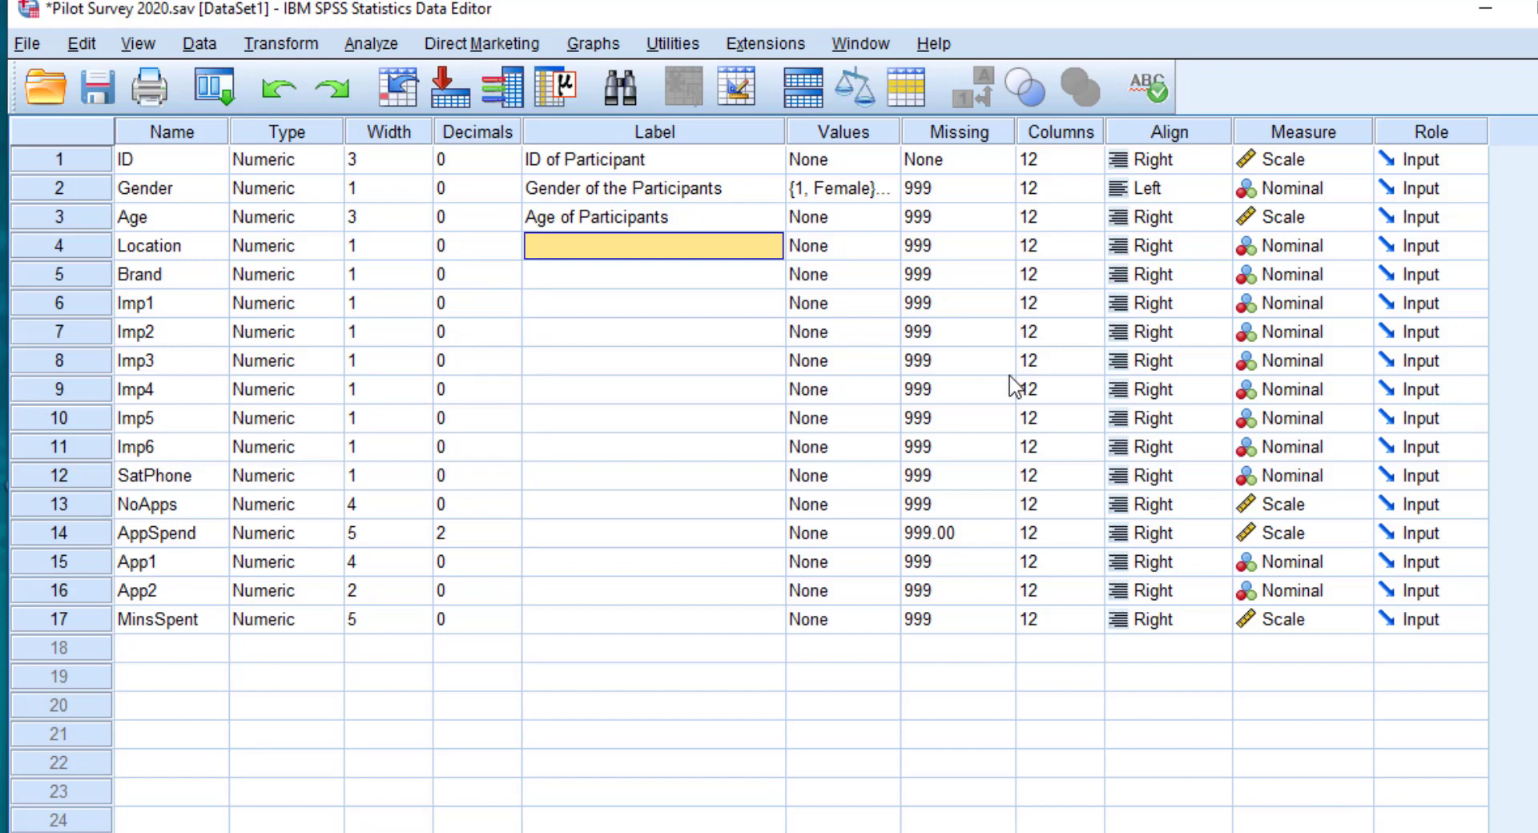
text(Where in the Woa)
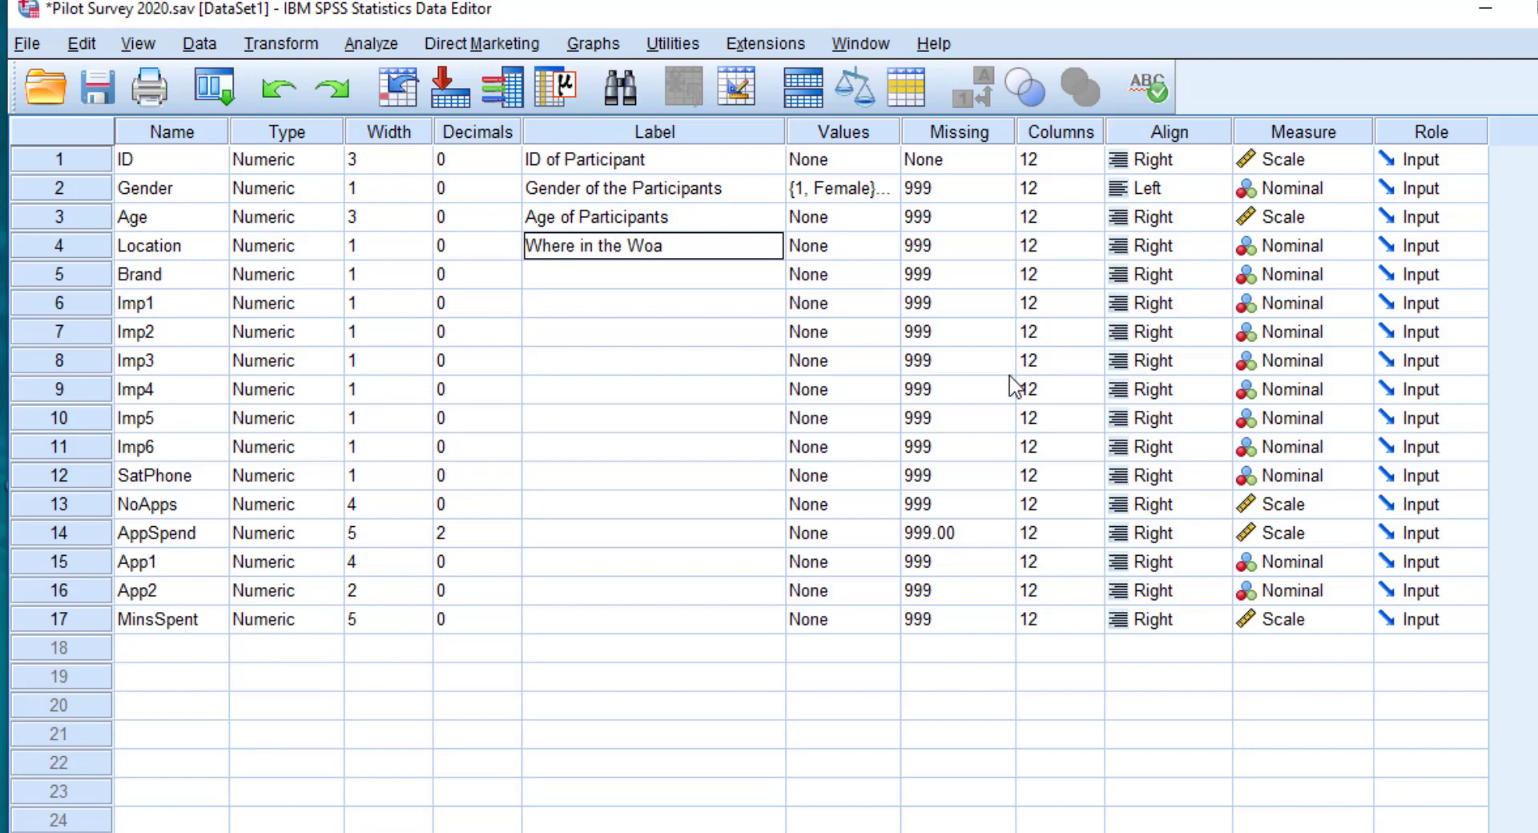
key(BackSpace)
text(rld the Participant live)
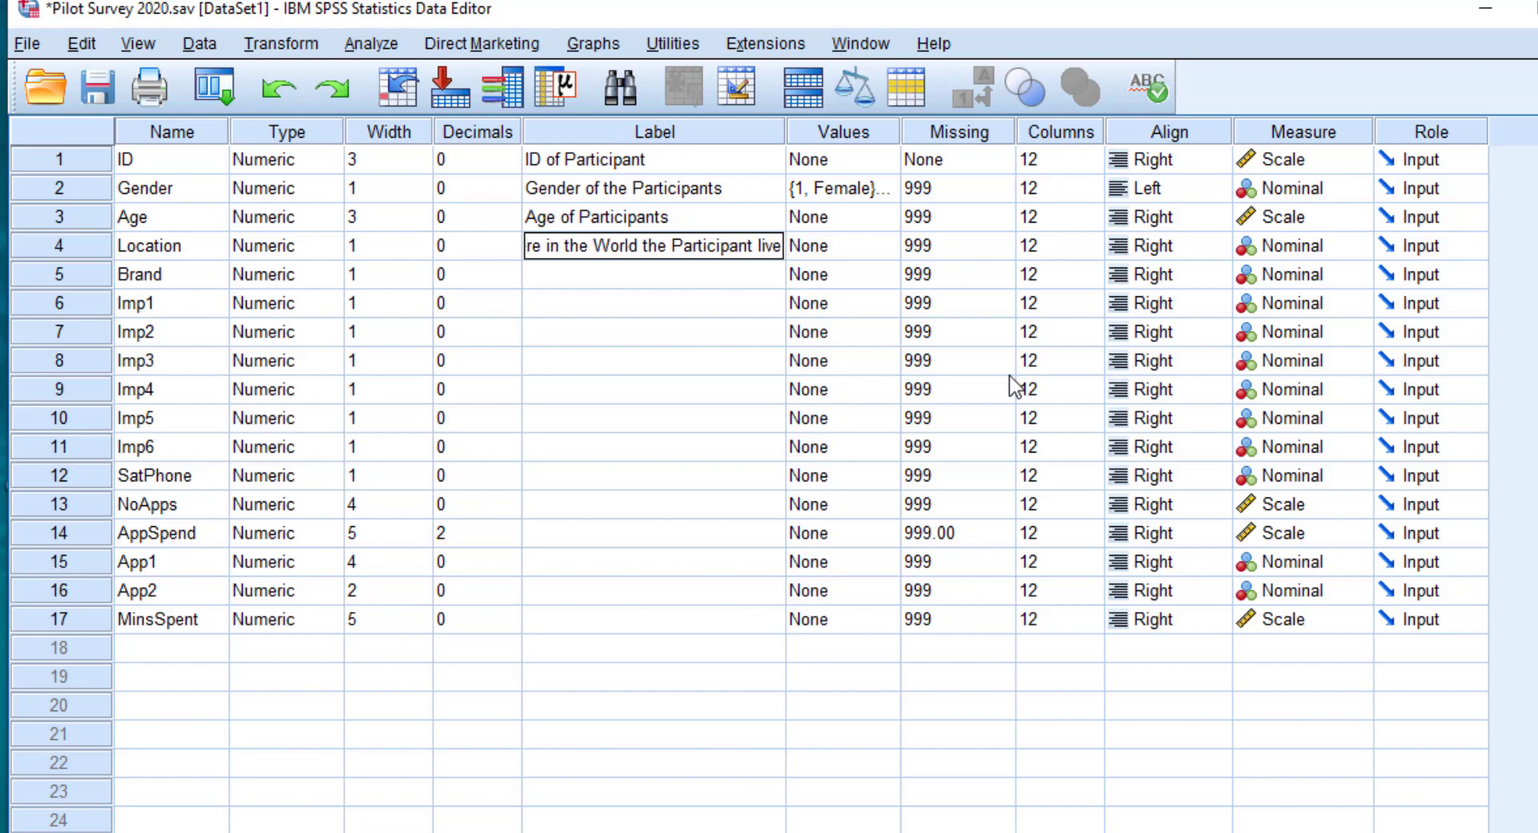
text(s)
key(Tab)
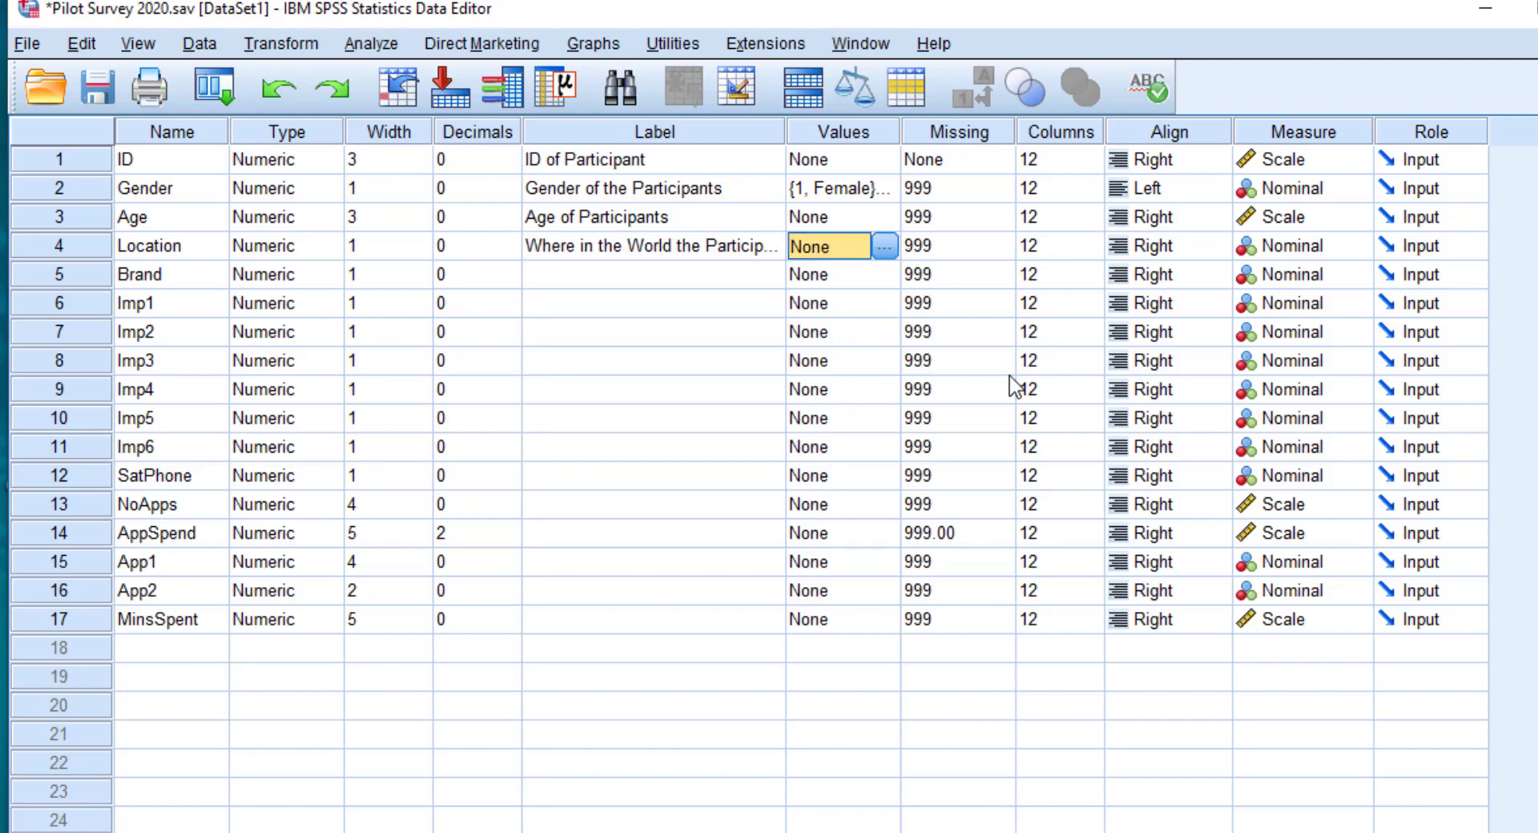
Open the value labels for Location and add the label "Ireland" for value 1
click(885, 247)
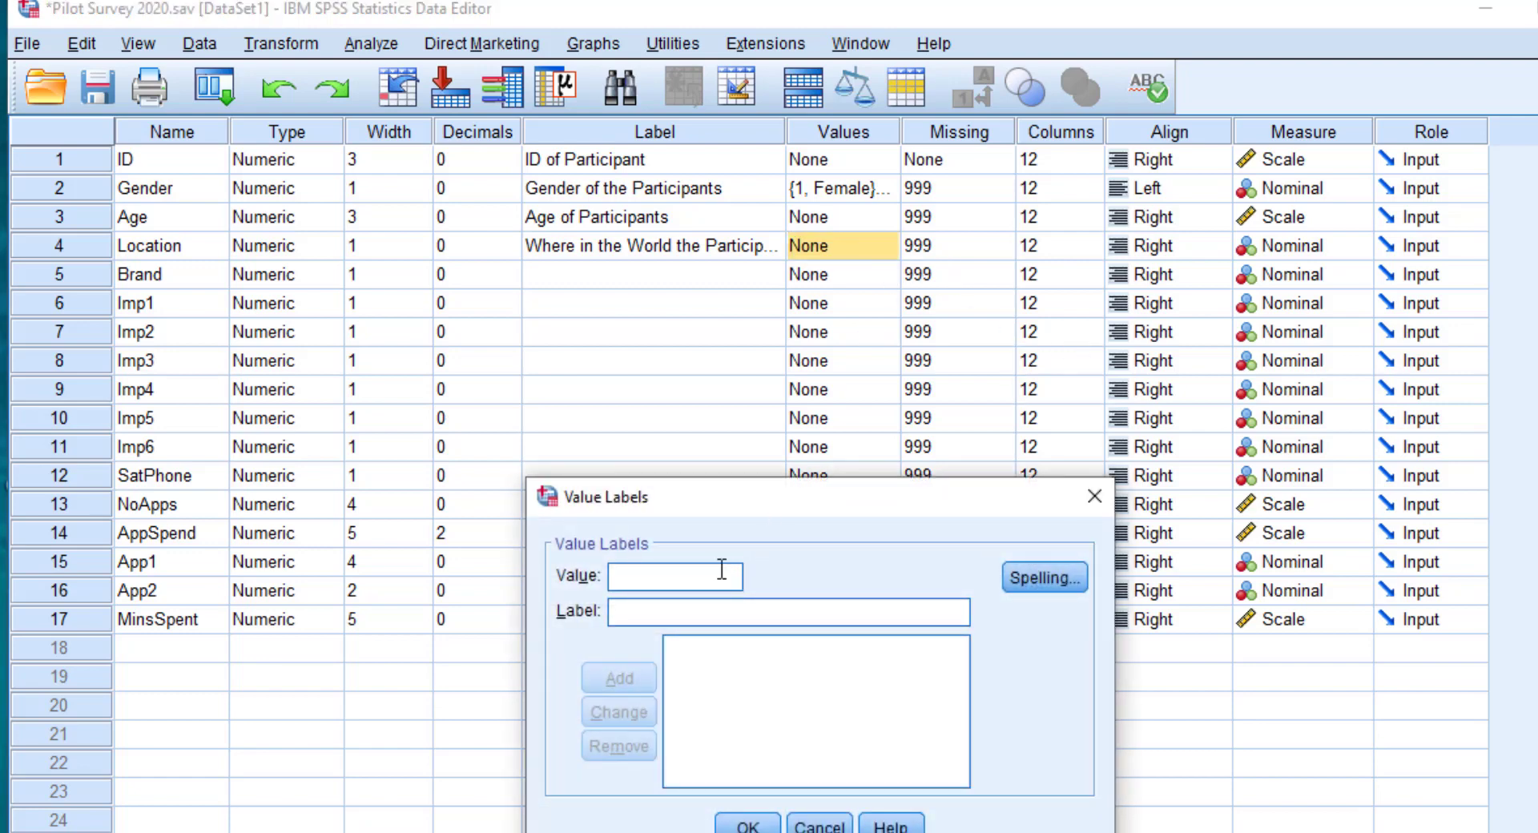
key(Tab)
click(642, 575)
text(1)
key(Tab)
text(I)
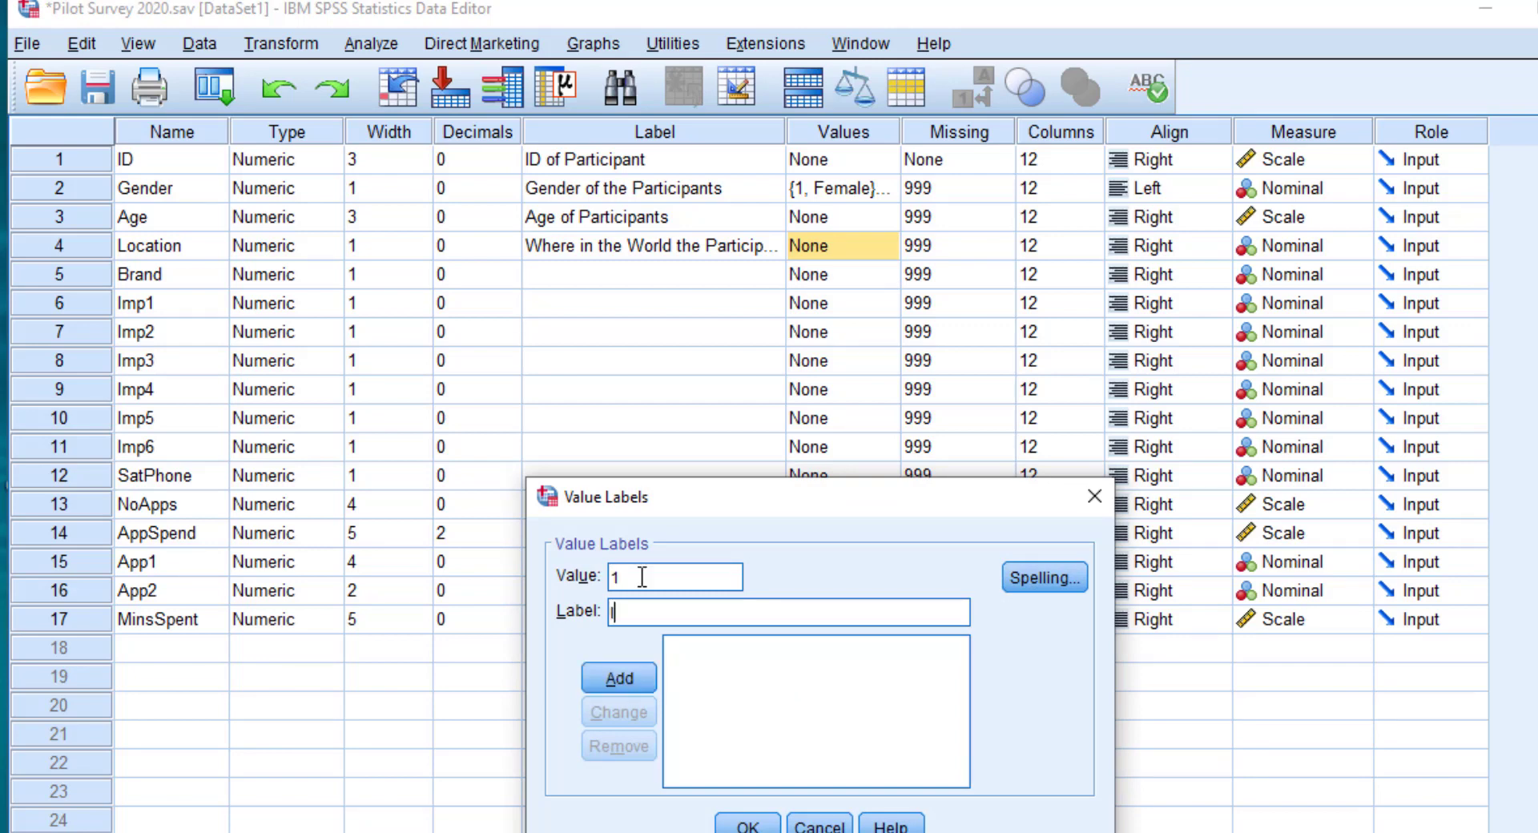
text(reland)
key(Return)
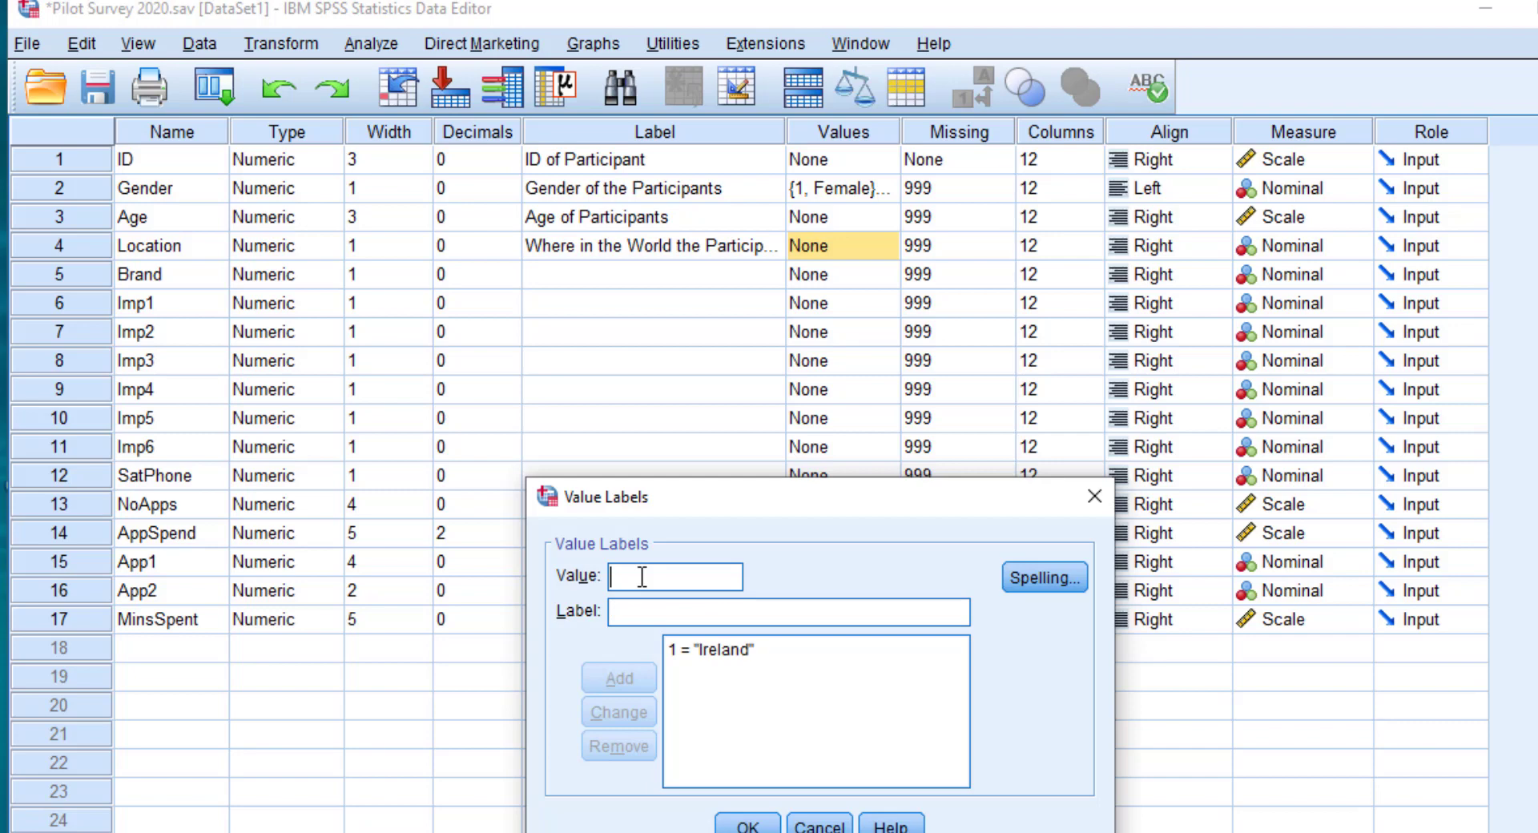
Add the label "Rest of Europe" for value 2 of Location
text(2)
key(Tab)
text(Rest of)
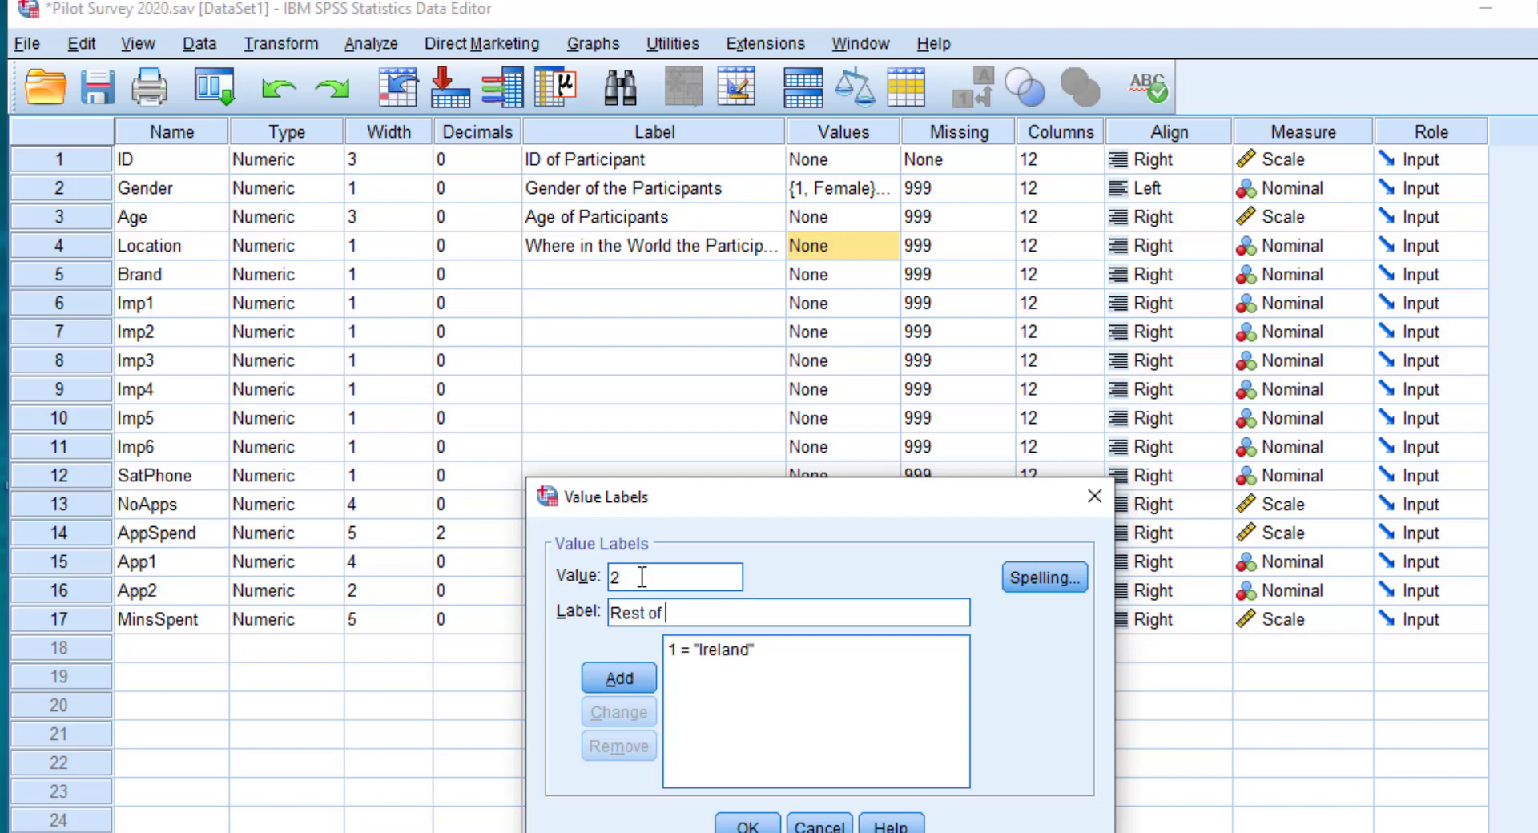
text( Euro)
key(BackSpace)
key(BackSpace)
text(rope)
key(Return)
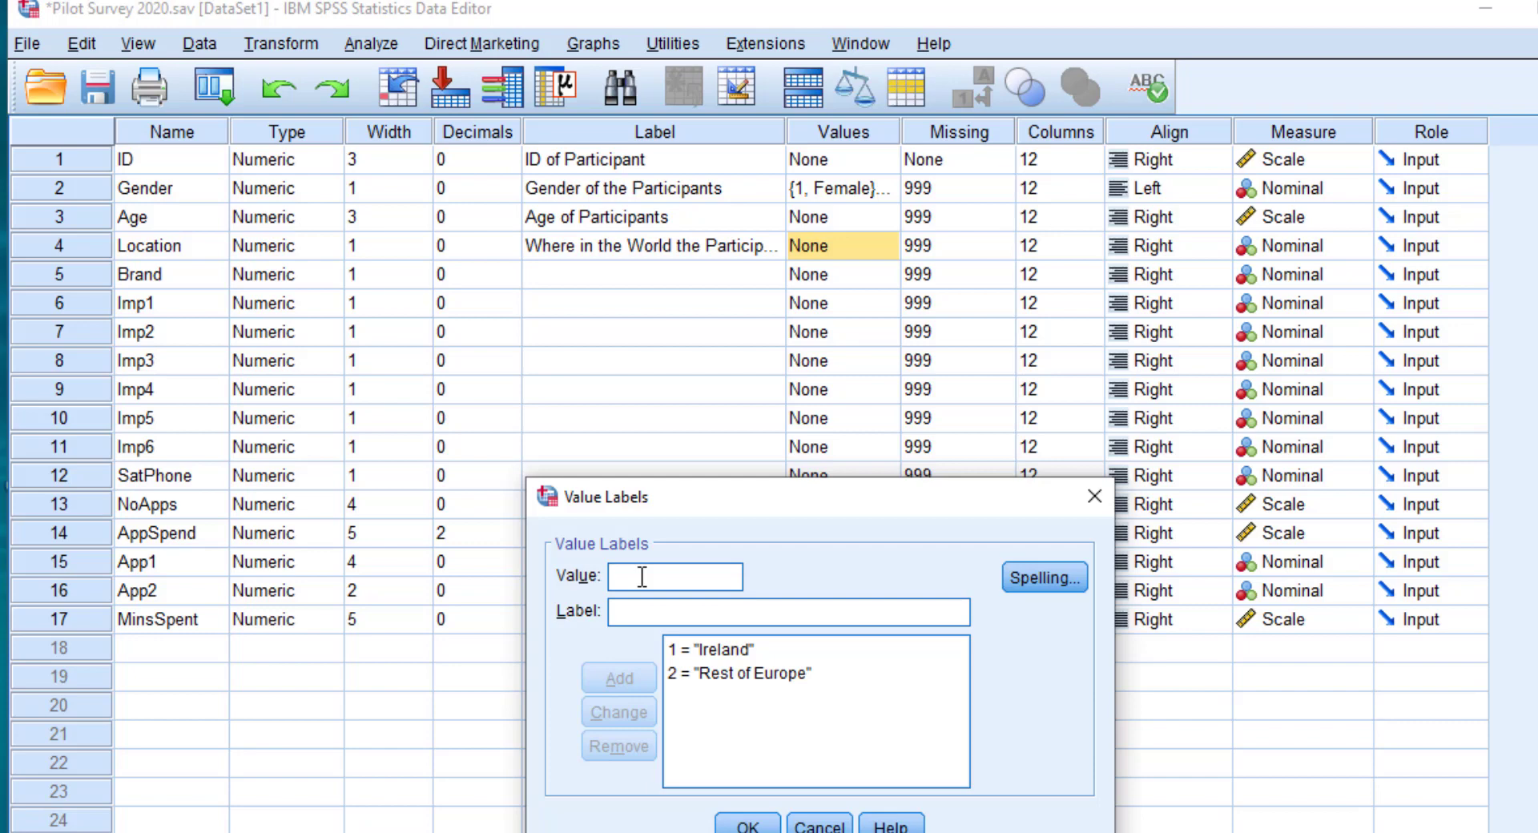
Add the Location value labels 3 = "Ammerica" and 4 = "Asia"
text(3)
key(Tab)
text(A)
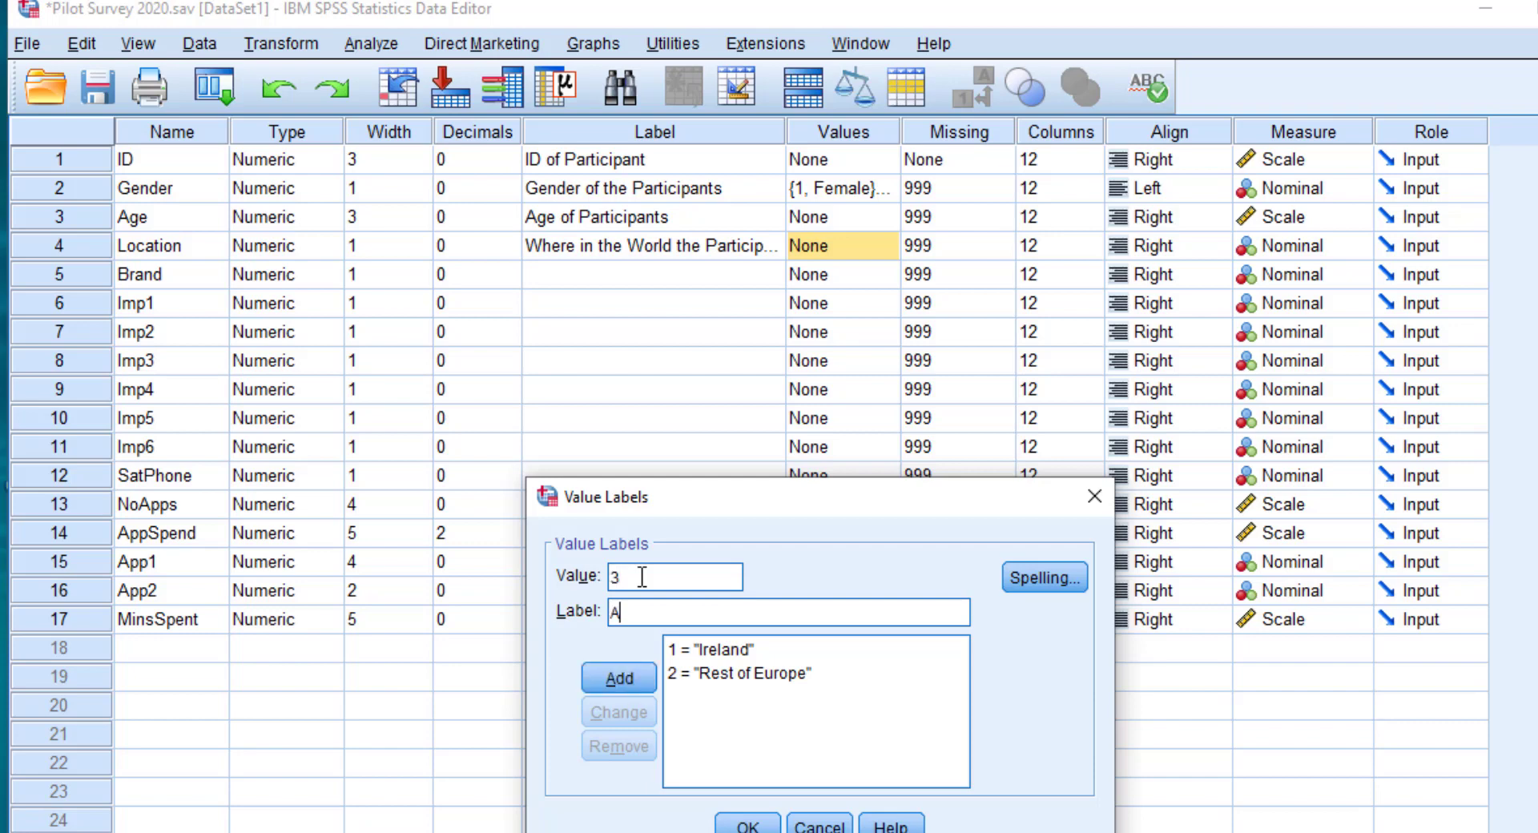
text(mmerica)
key(Return)
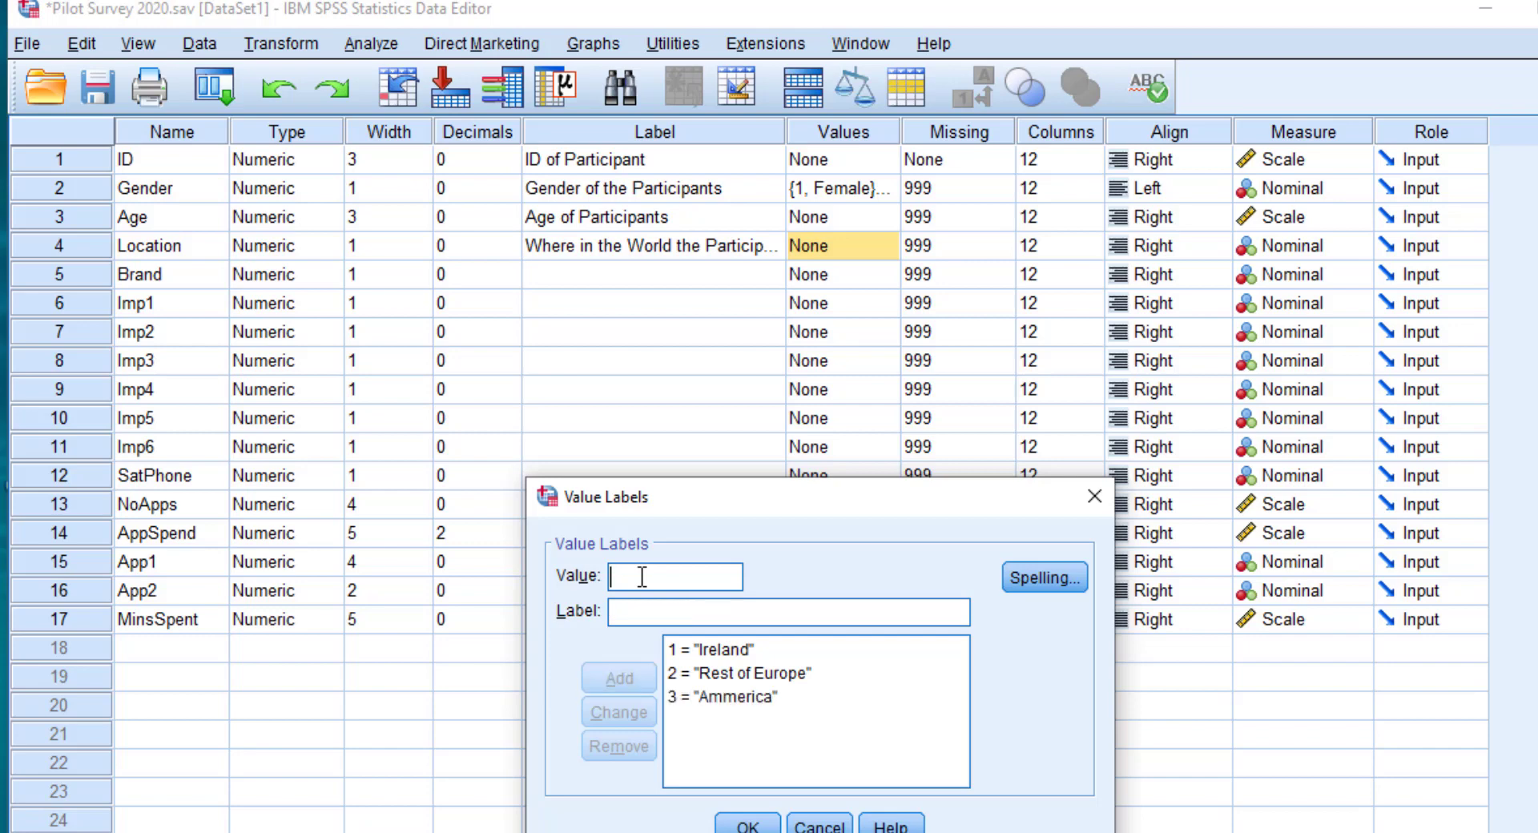
text(4)
key(Tab)
text(Asia)
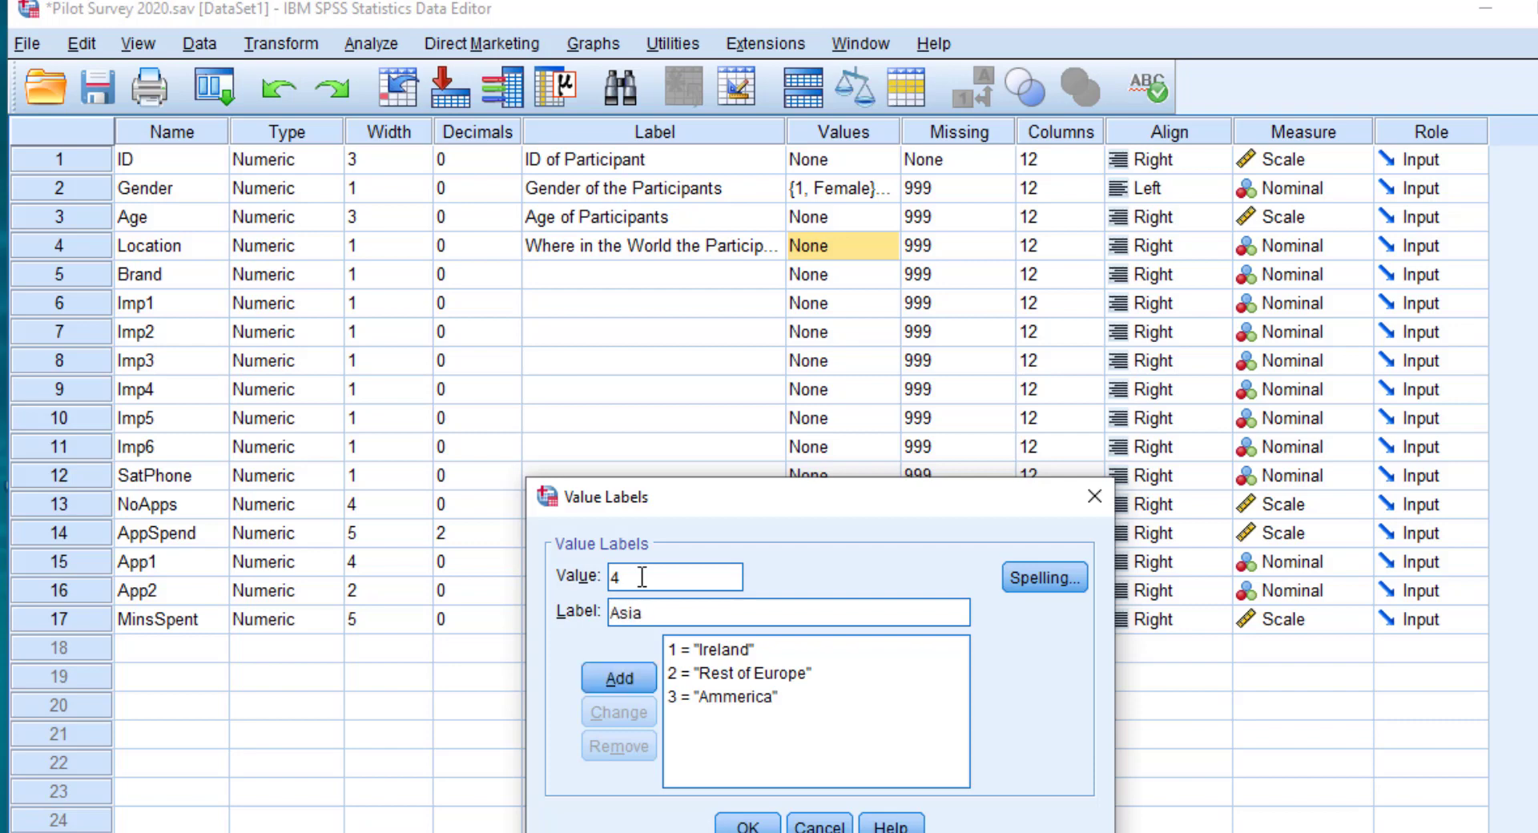
key(Return)
Add the label "Other" for value 5 of Location and confirm the value labels
text(5)
key(Tab)
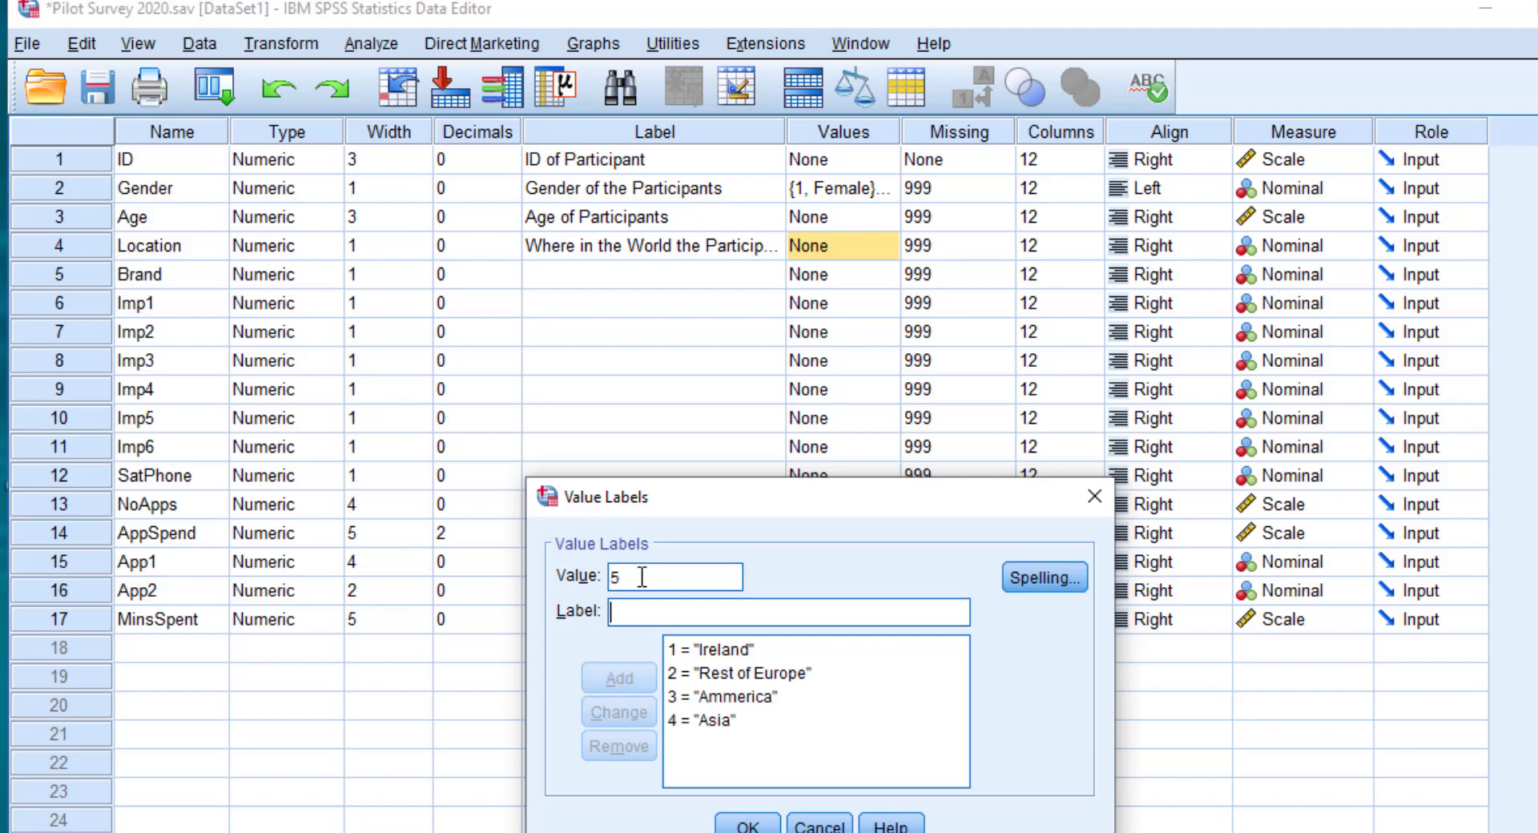
text(Other)
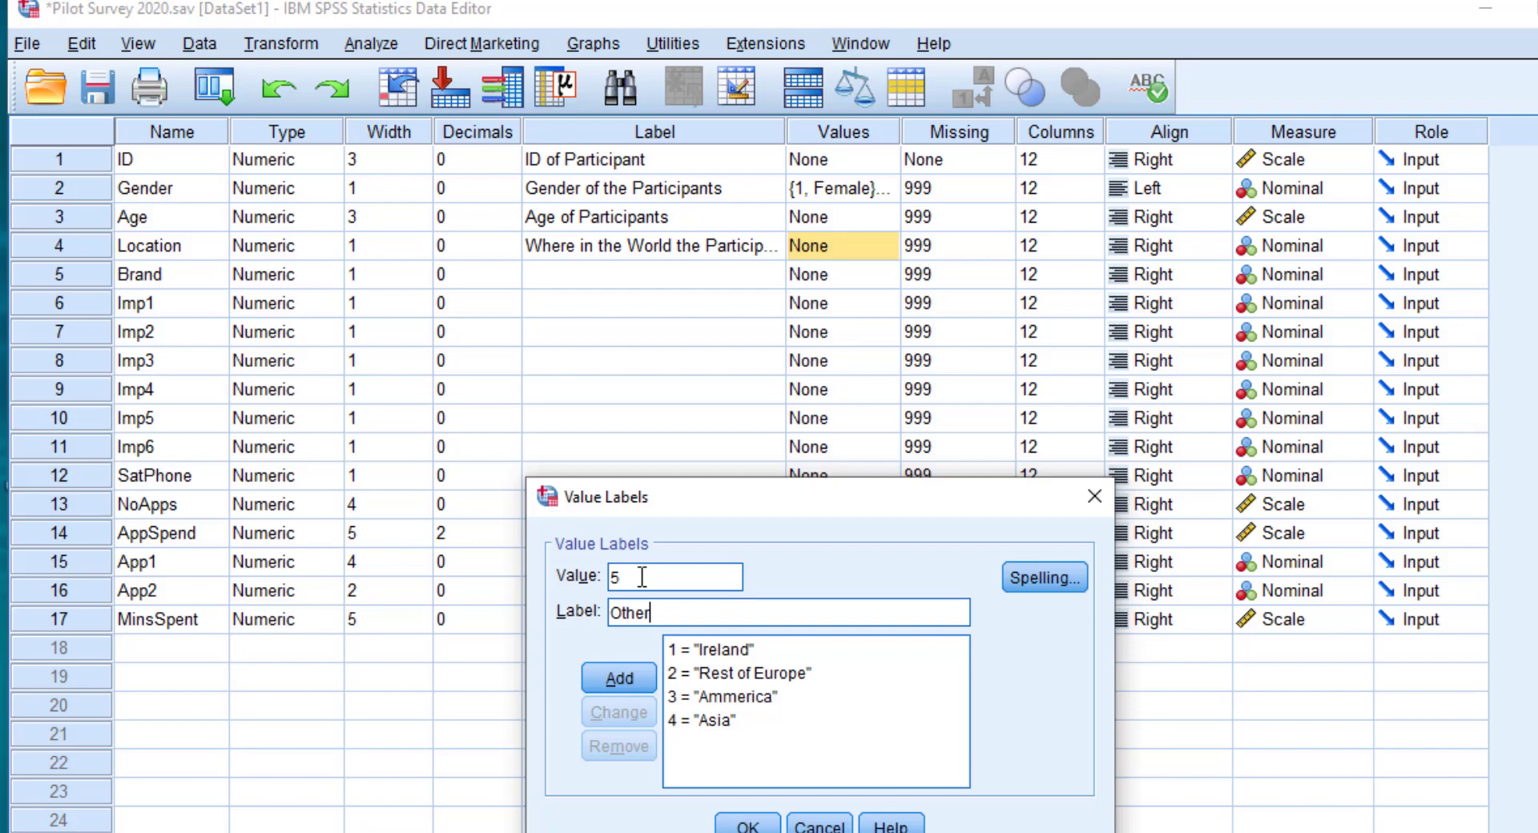
key(Tab)
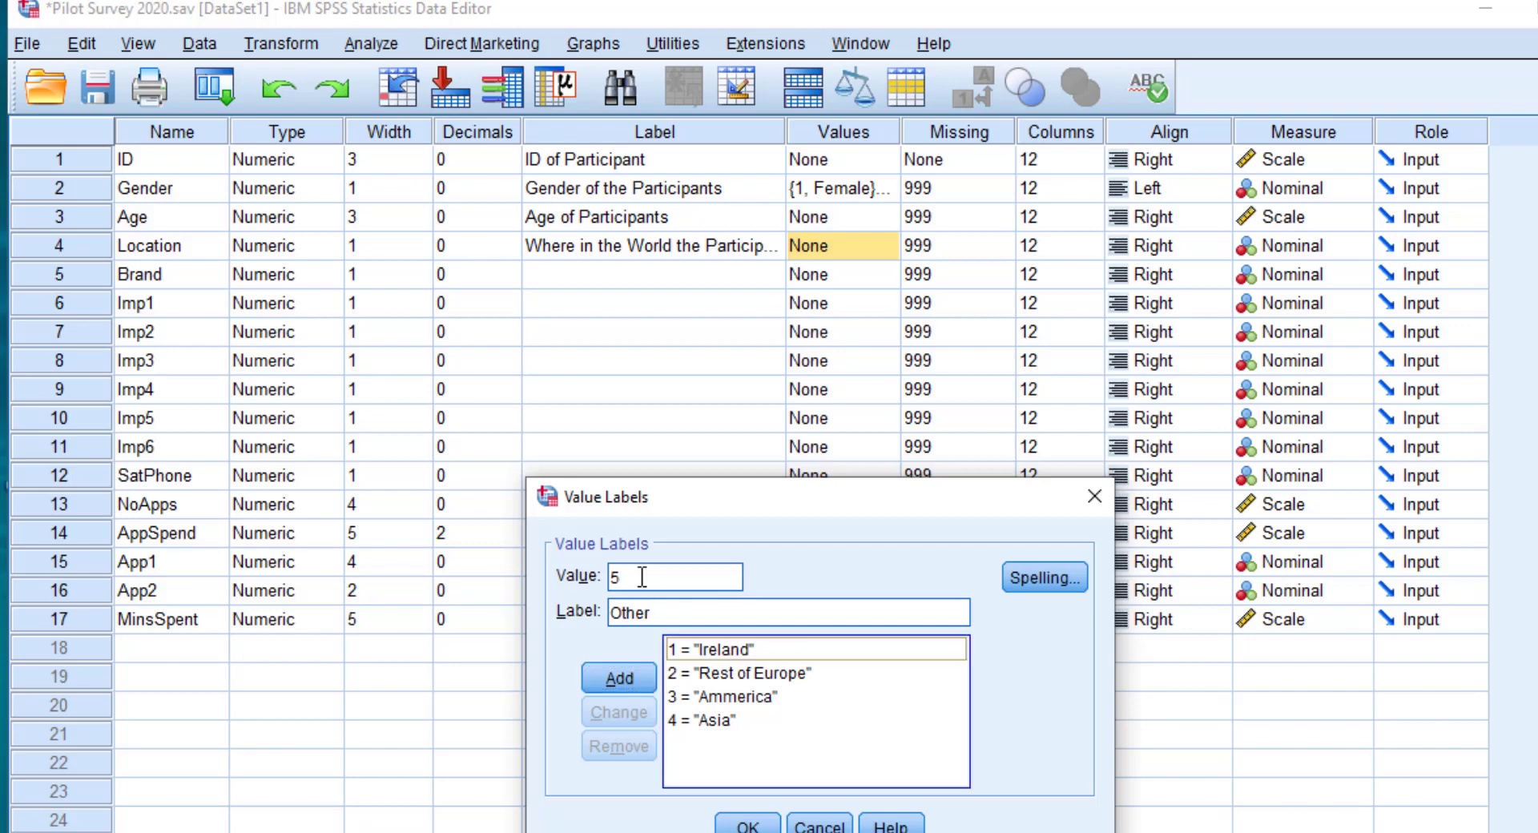
click(601, 677)
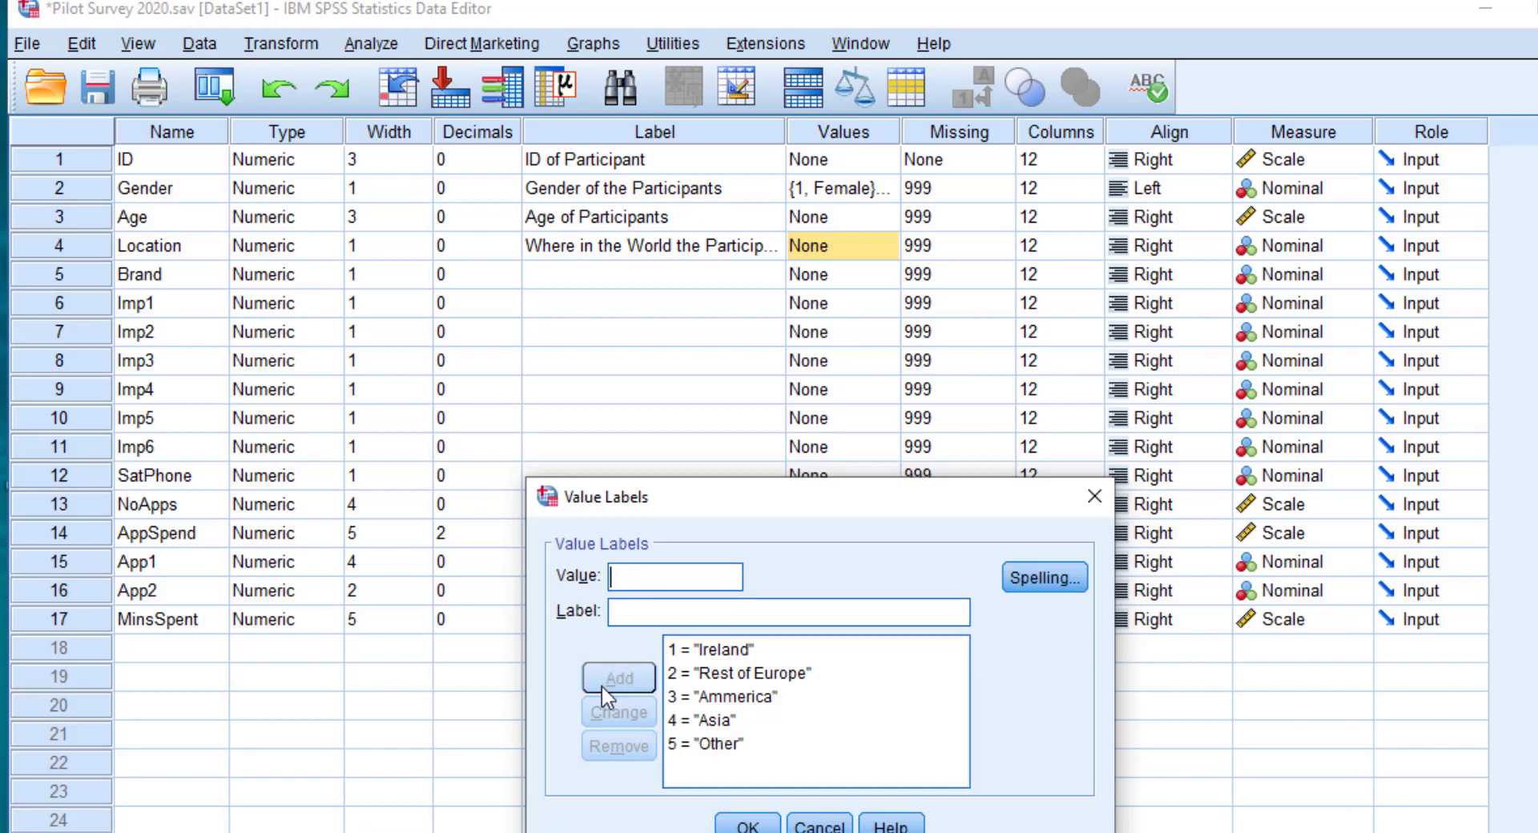
click(749, 821)
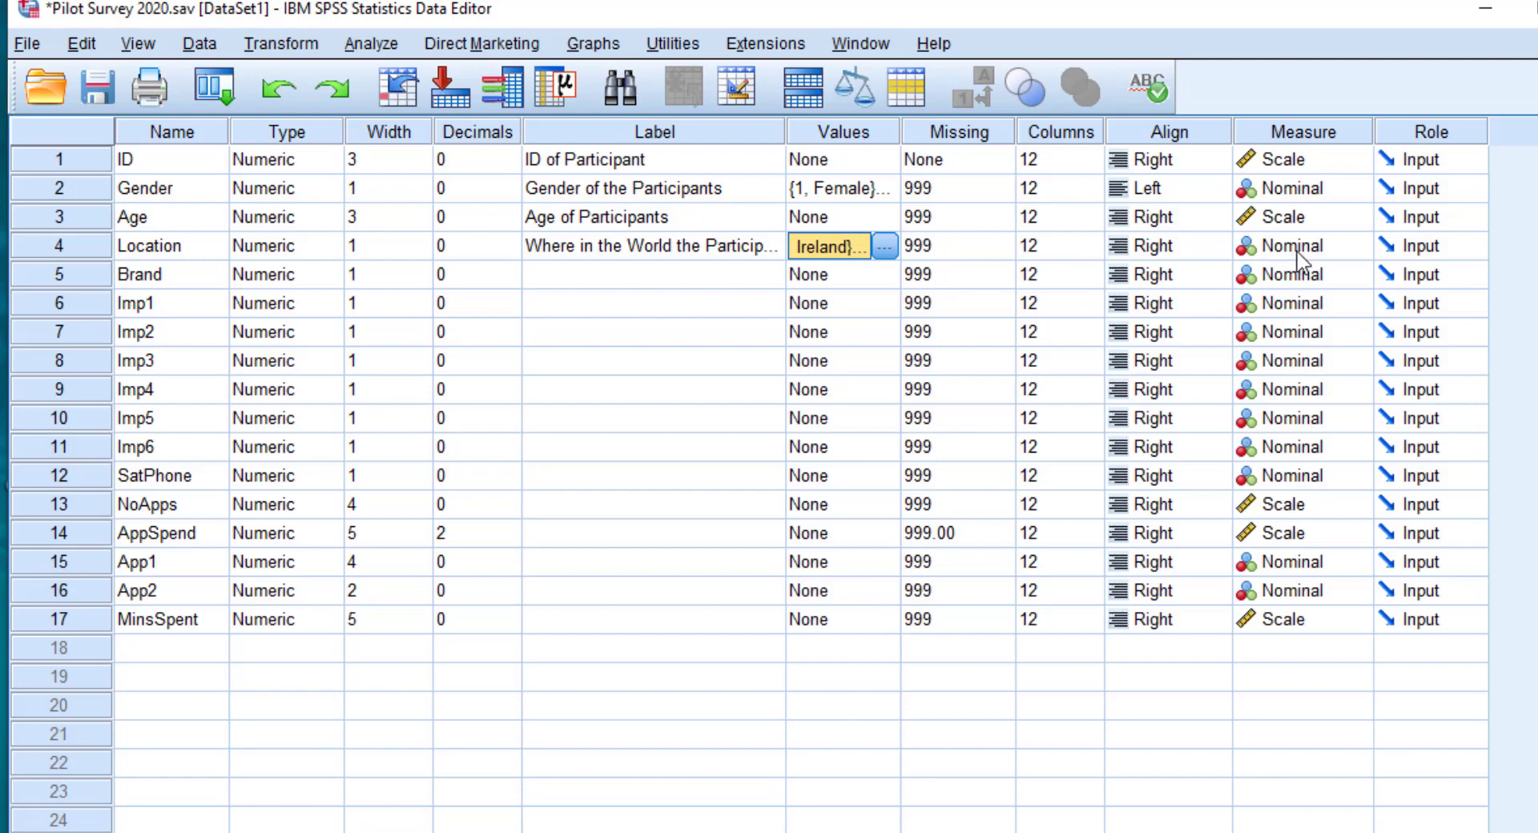
Run a spell check on the Label and Values columns and look through the suggestions for "Ammerica"
click(845, 301)
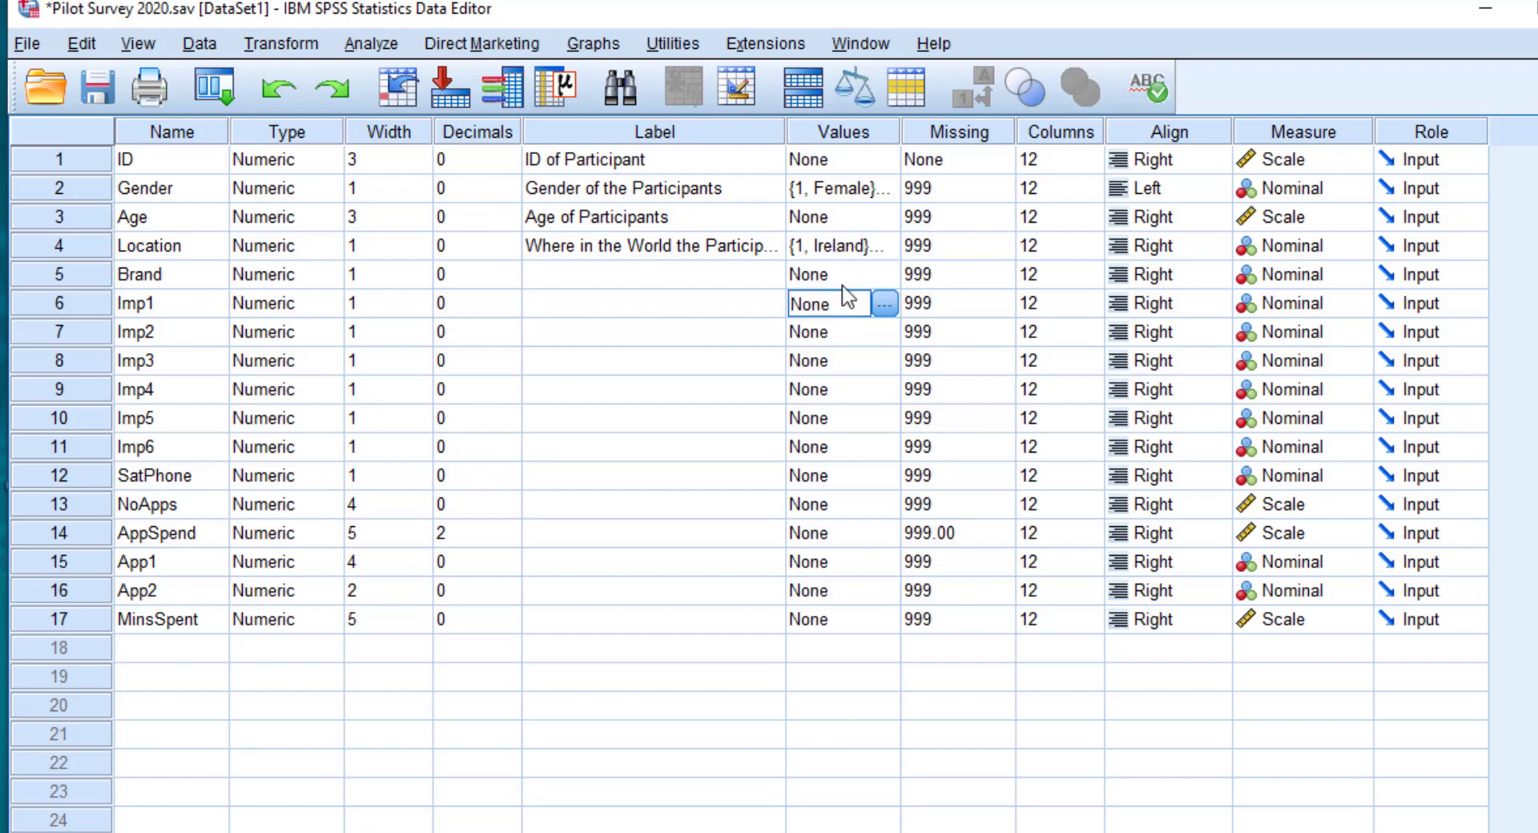
click(705, 138)
ctrl+click(804, 138)
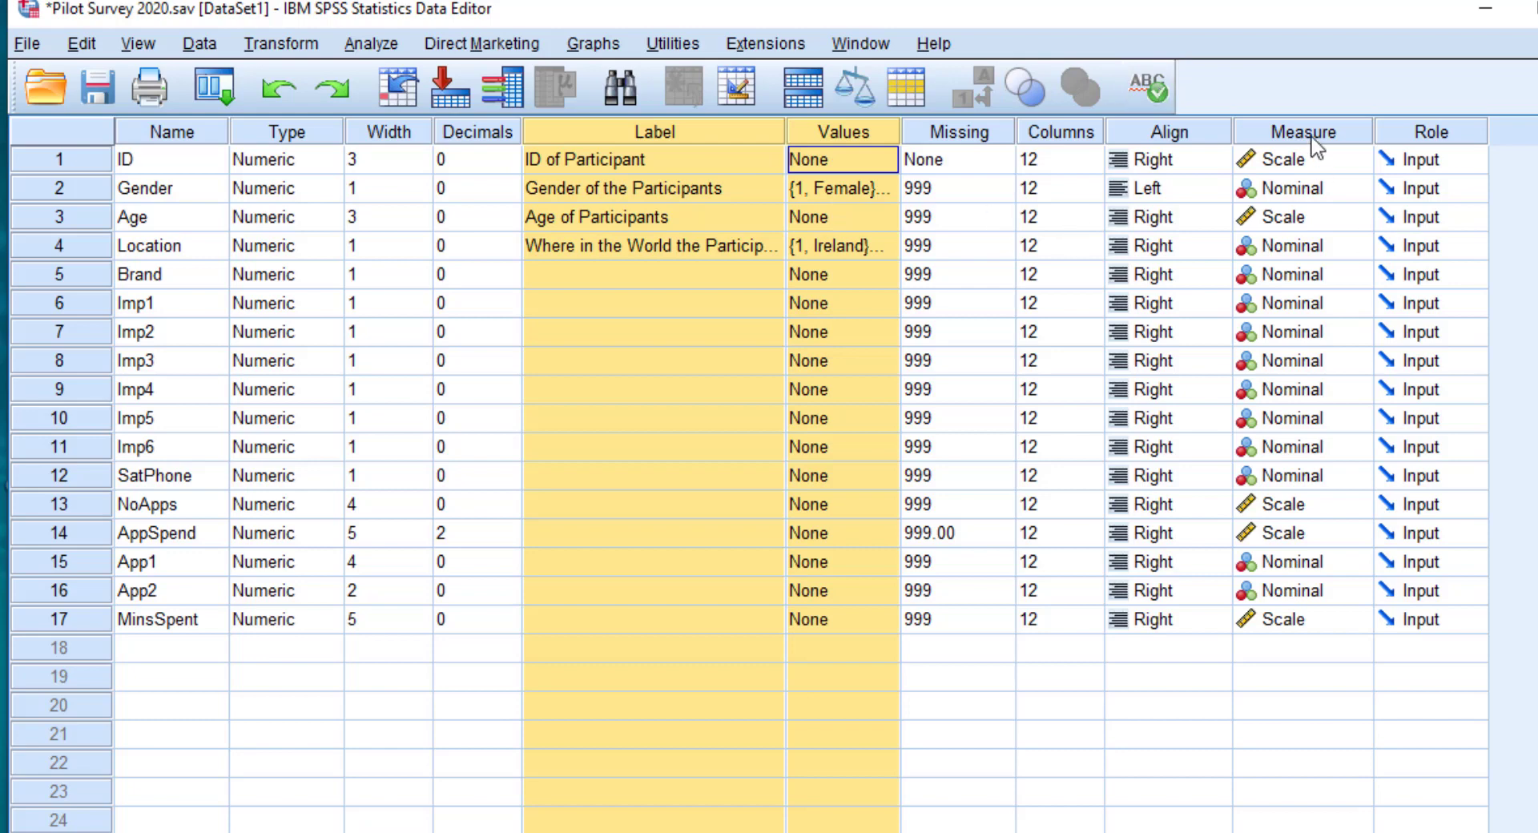
click(1147, 87)
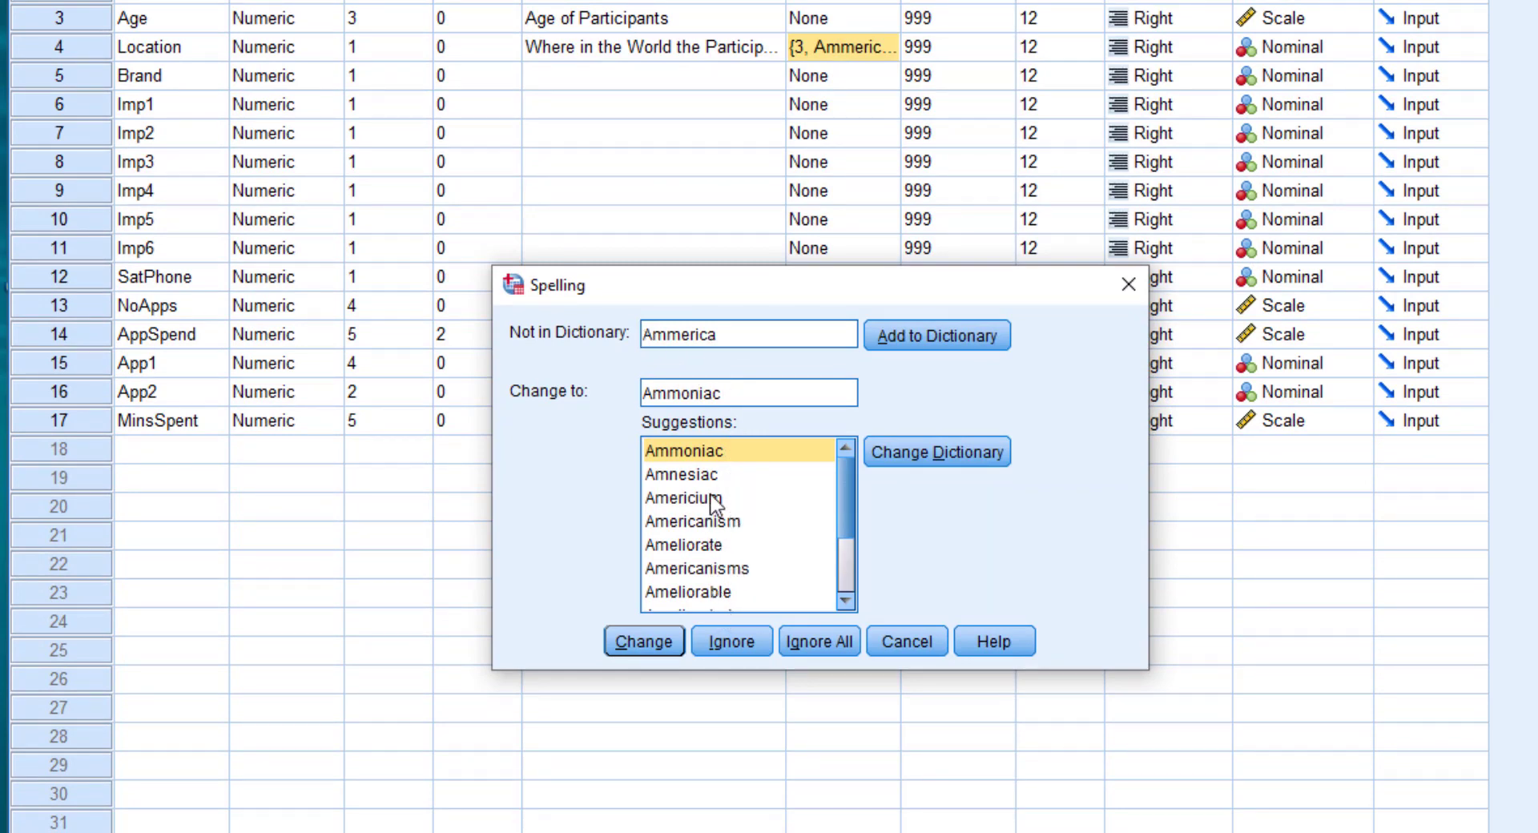
click(847, 571)
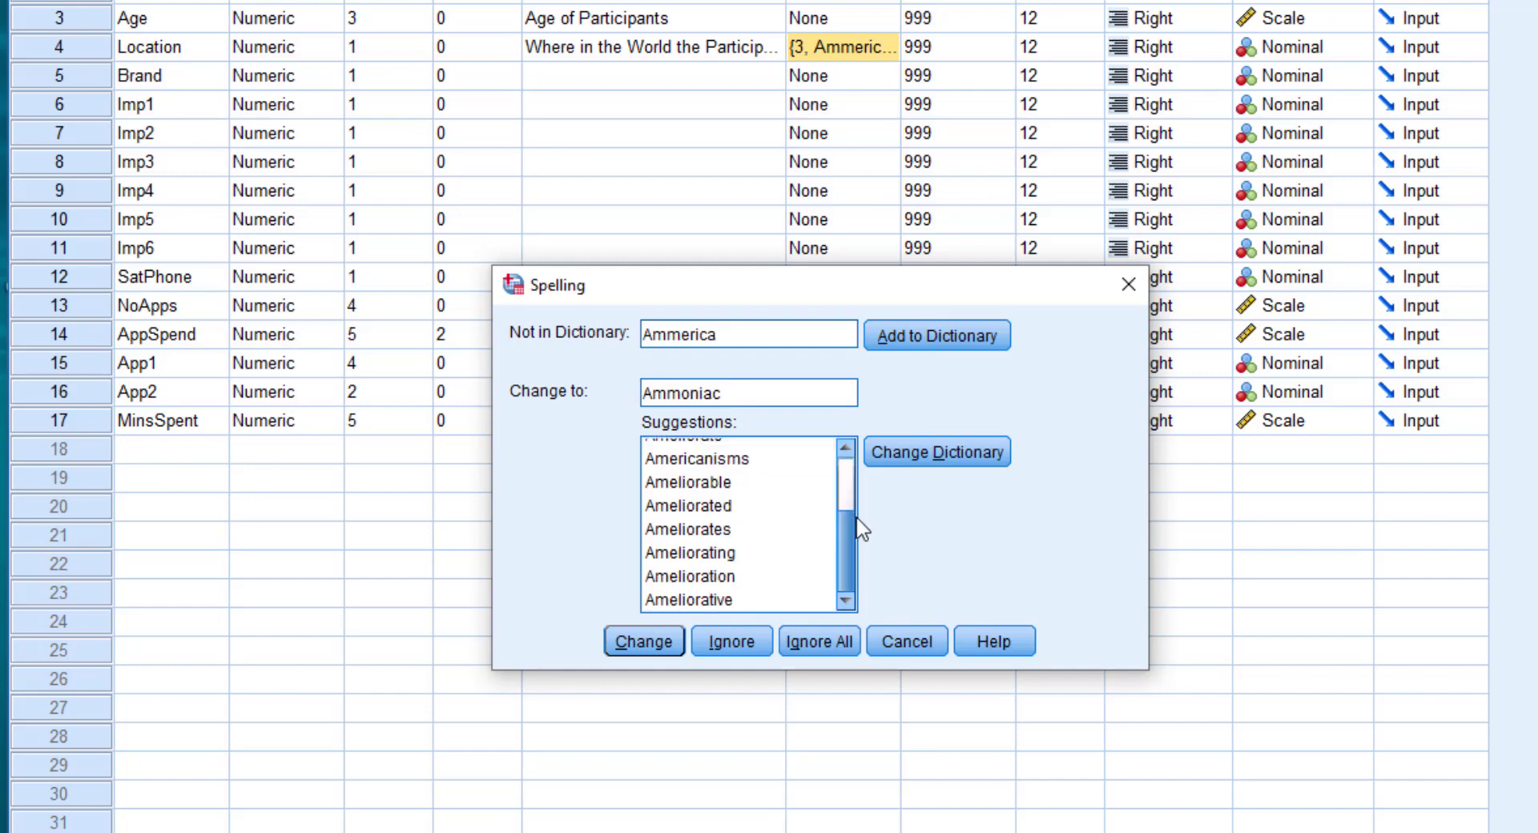
click(847, 500)
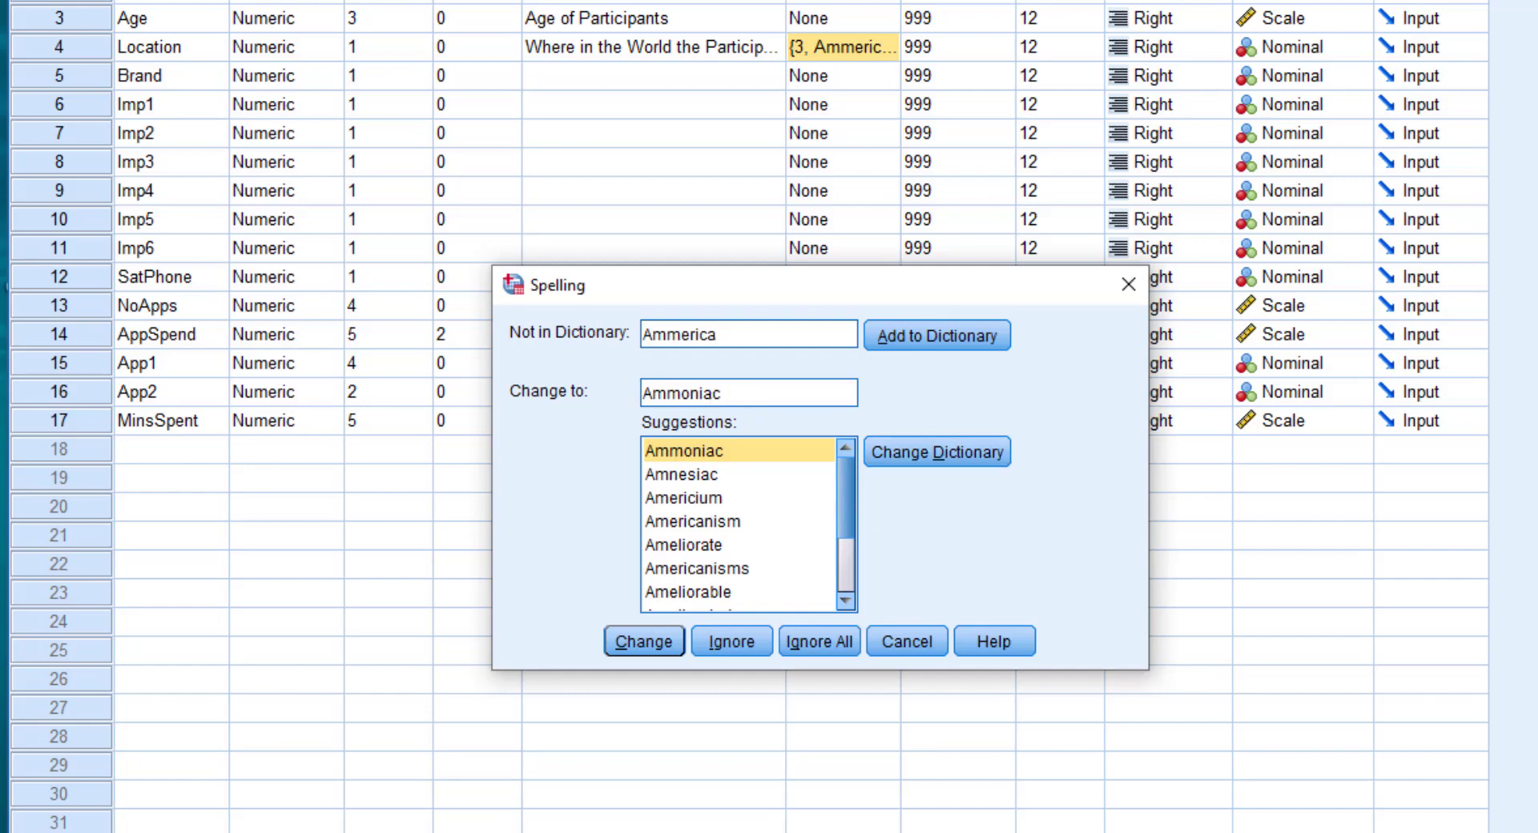
Correct the misspelled value label "Ammerica" to "America" and finish the spell check
key(BackSpace)
key(BackSpace)
key(BackSpace)
key(BackSpace)
key(BackSpace)
key(BackSpace)
text(erica)
click(655, 650)
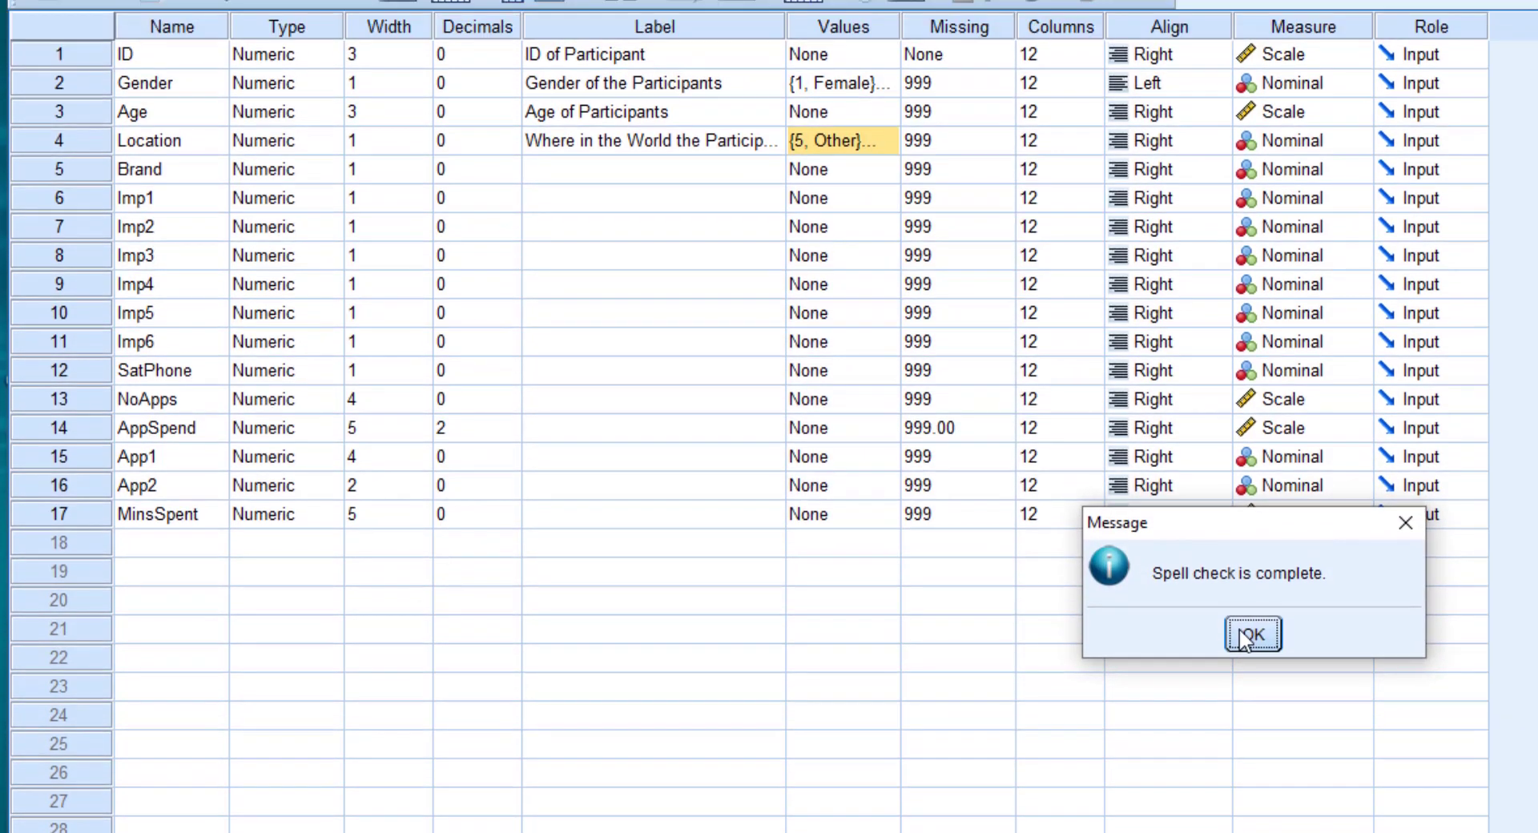
click(1252, 539)
click(1189, 815)
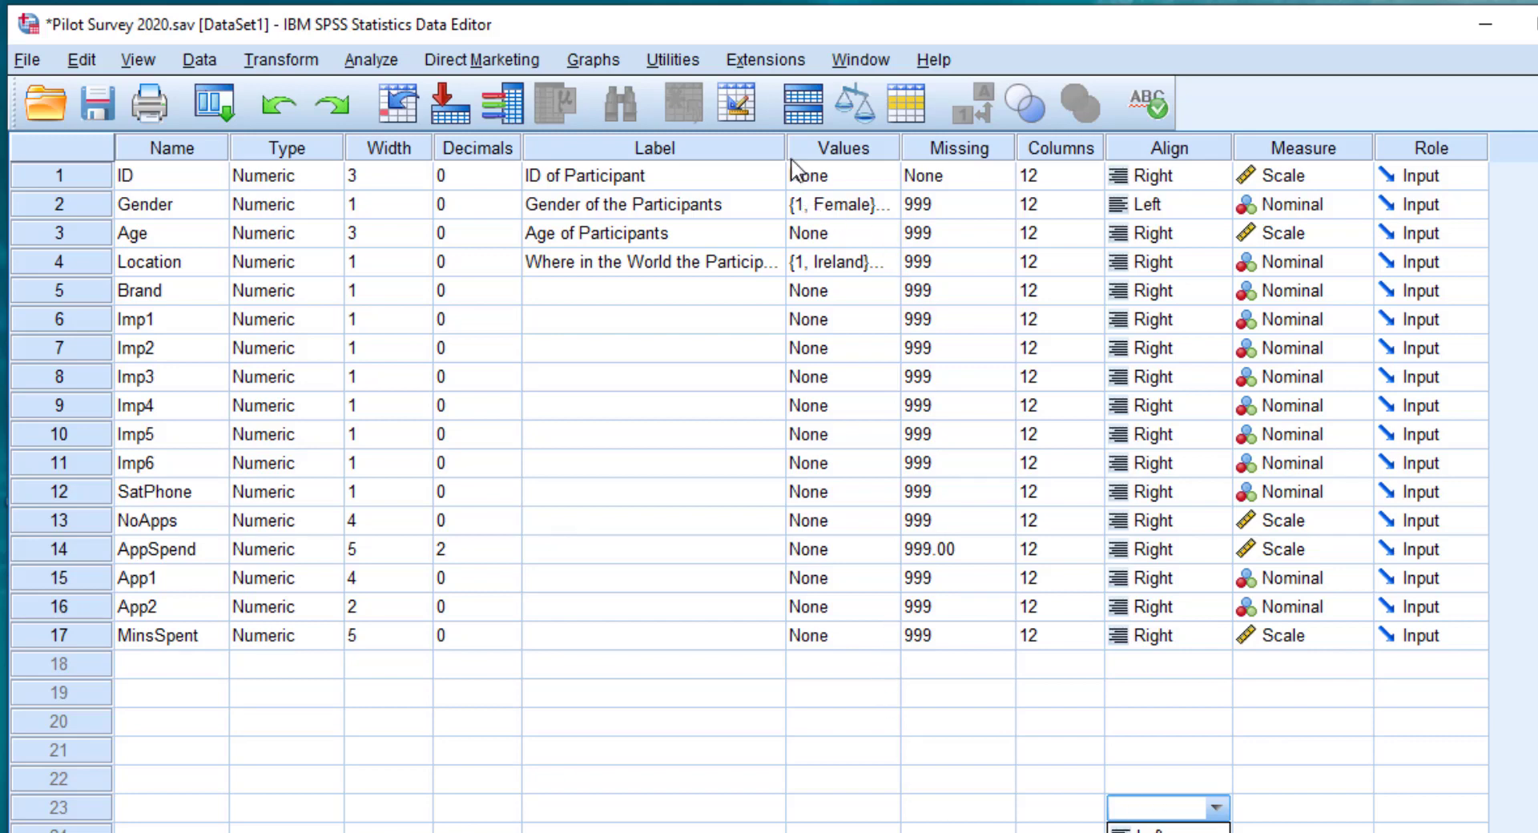
Widen the Label column to fit the full Location label and save the data file
drag(788, 169, 857, 173)
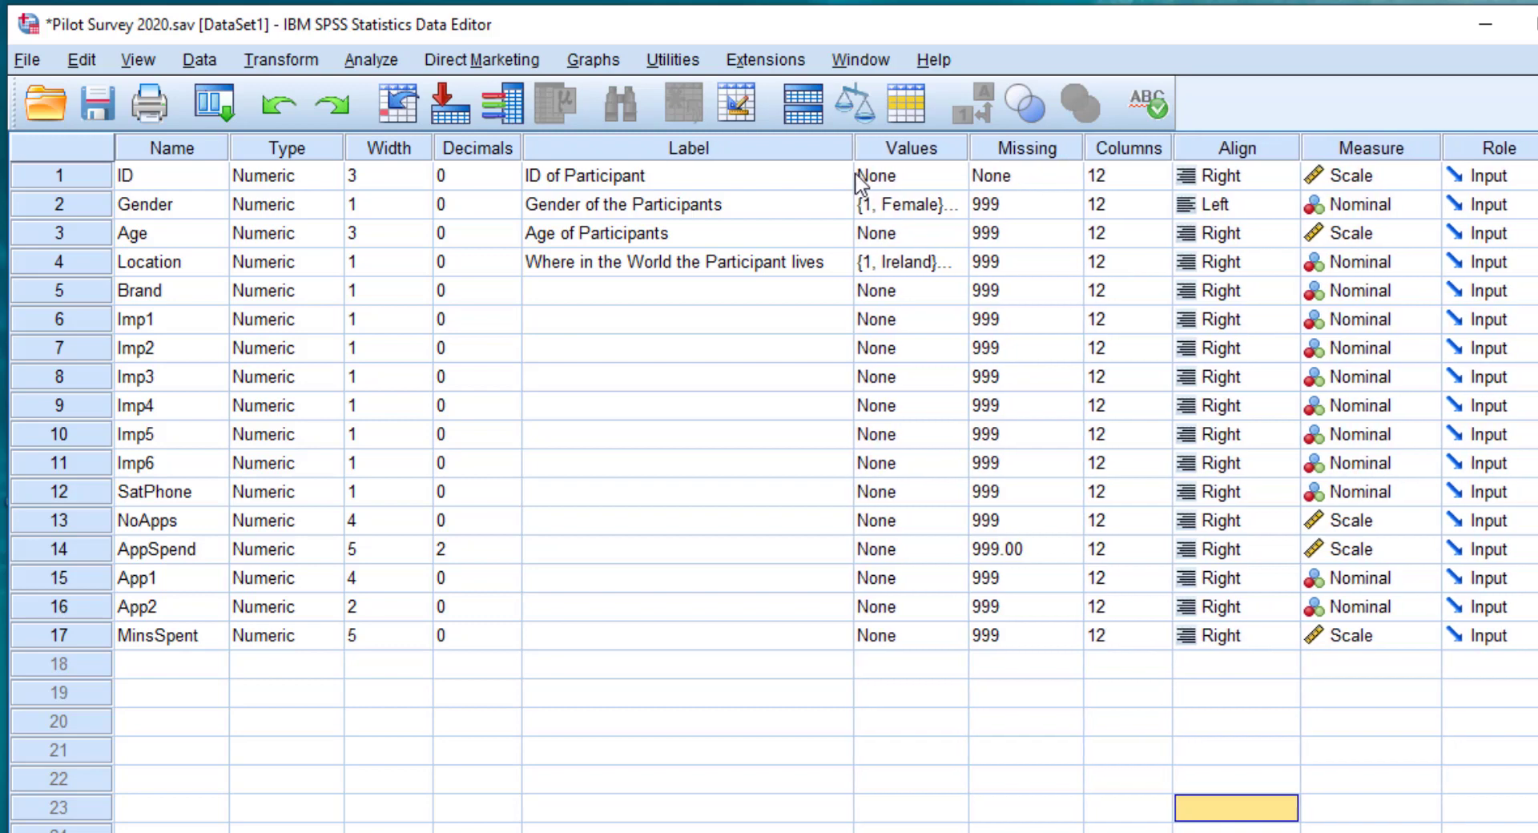
click(91, 99)
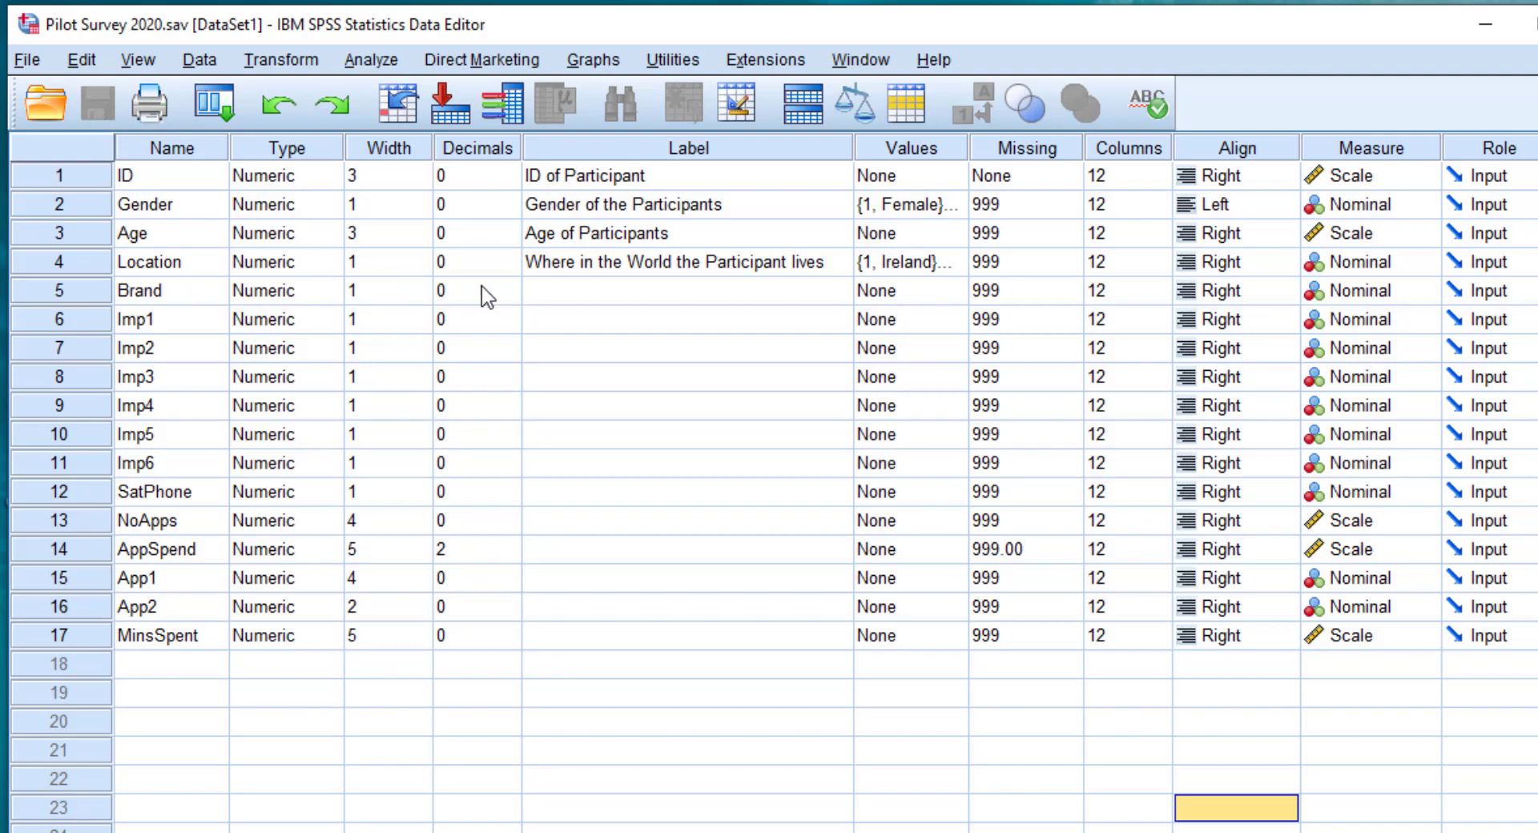
Enter "Smartphone owned by Participants" as the variable label for Brand
click(552, 294)
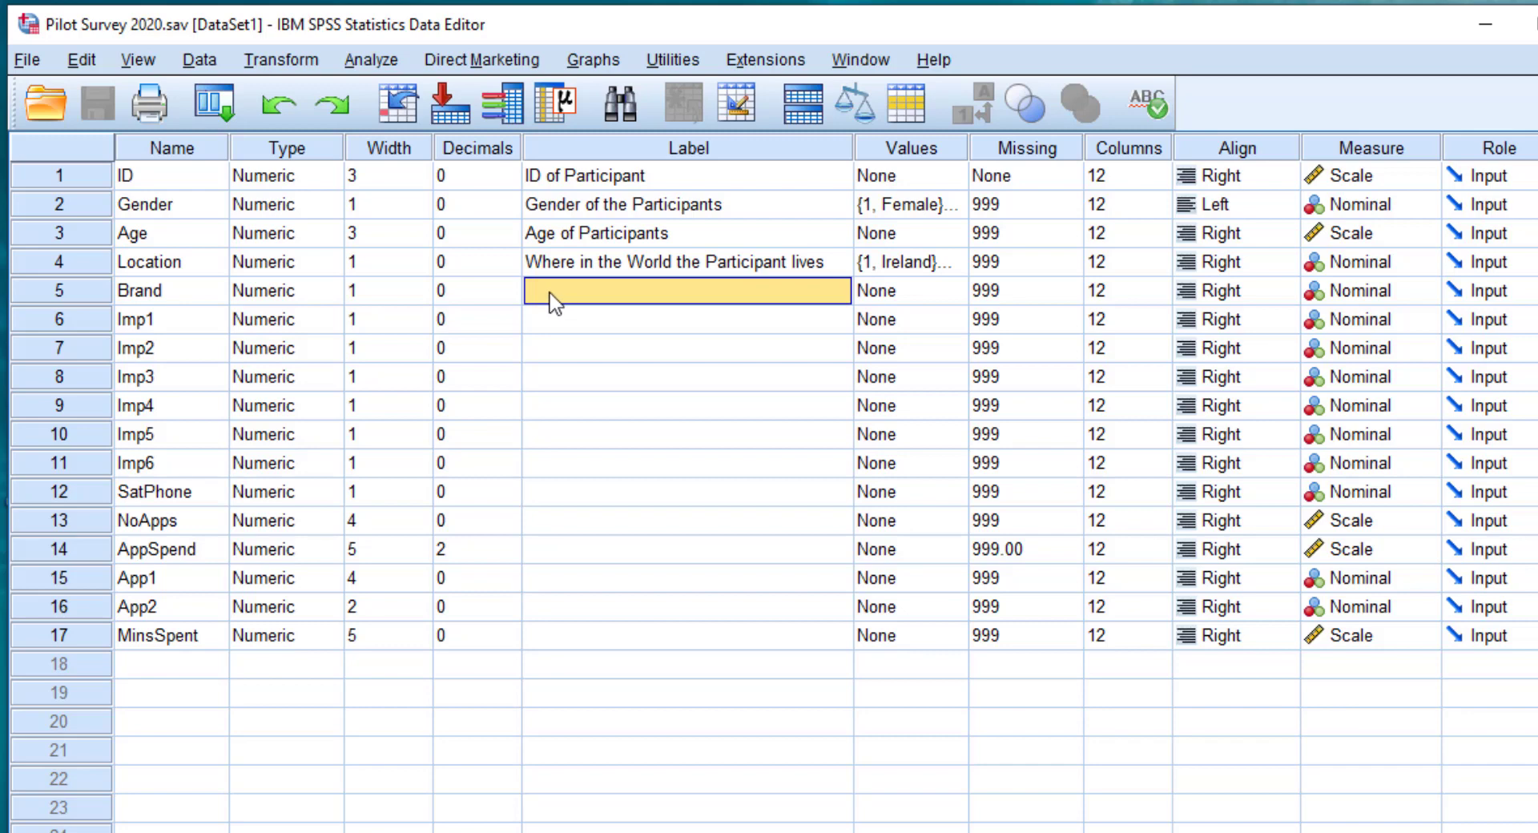
text(S)
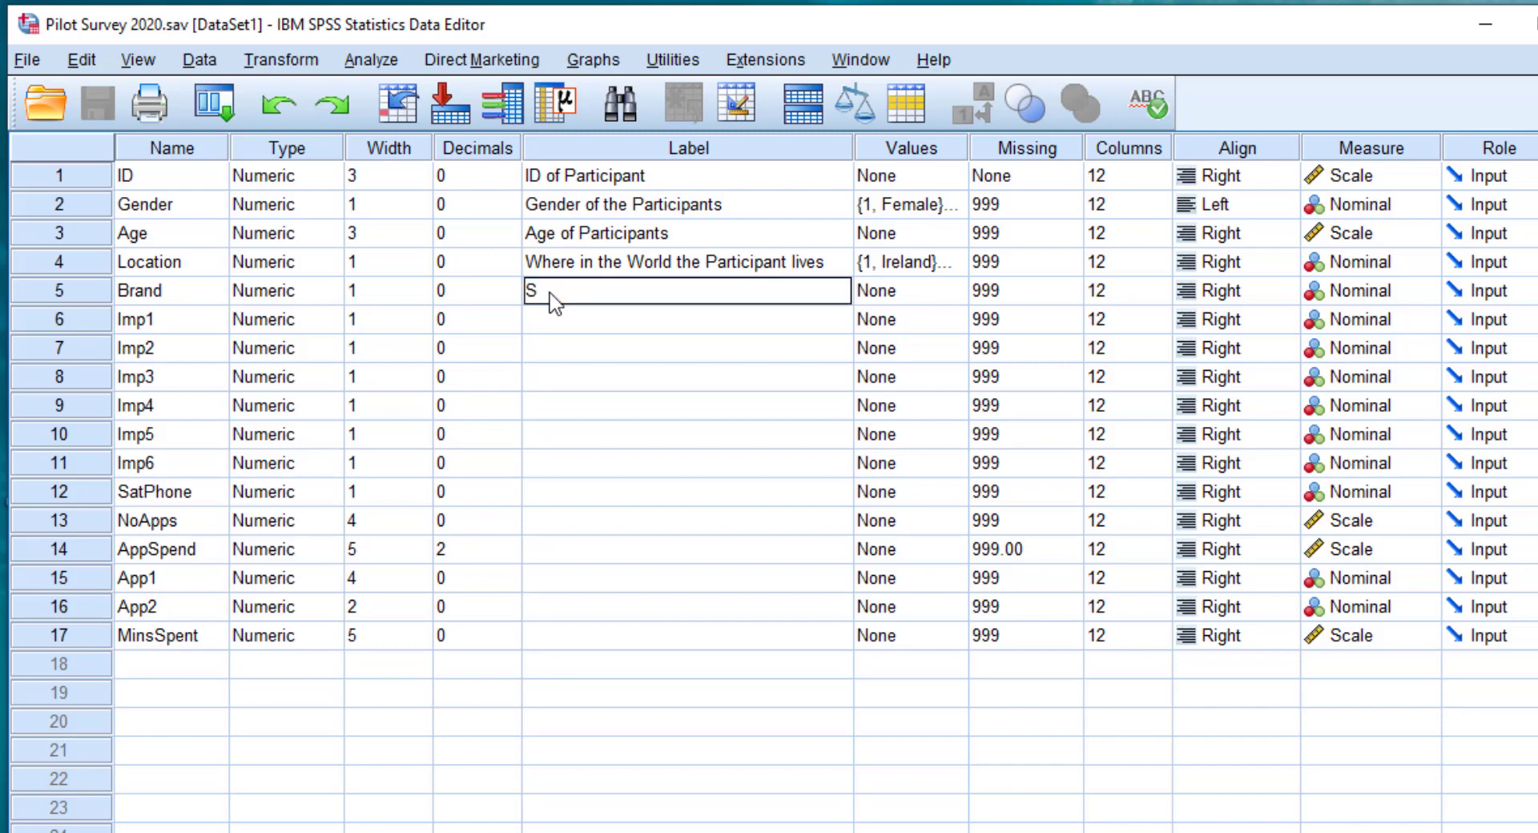
text(martphon)
text(e Brnad)
key(BackSpace)
key(BackSpace)
key(BackSpace)
key(BackSpace)
key(BackSpace)
key(BackSpace)
key(BackSpace)
key(BackSpace)
key(BackSpace)
key(BackSpace)
key(BackSpace)
key(BackSpace)
key(BackSpace)
key(BackSpace)
text(artphone owne)
key(BackSpace)
text(ned  by Par)
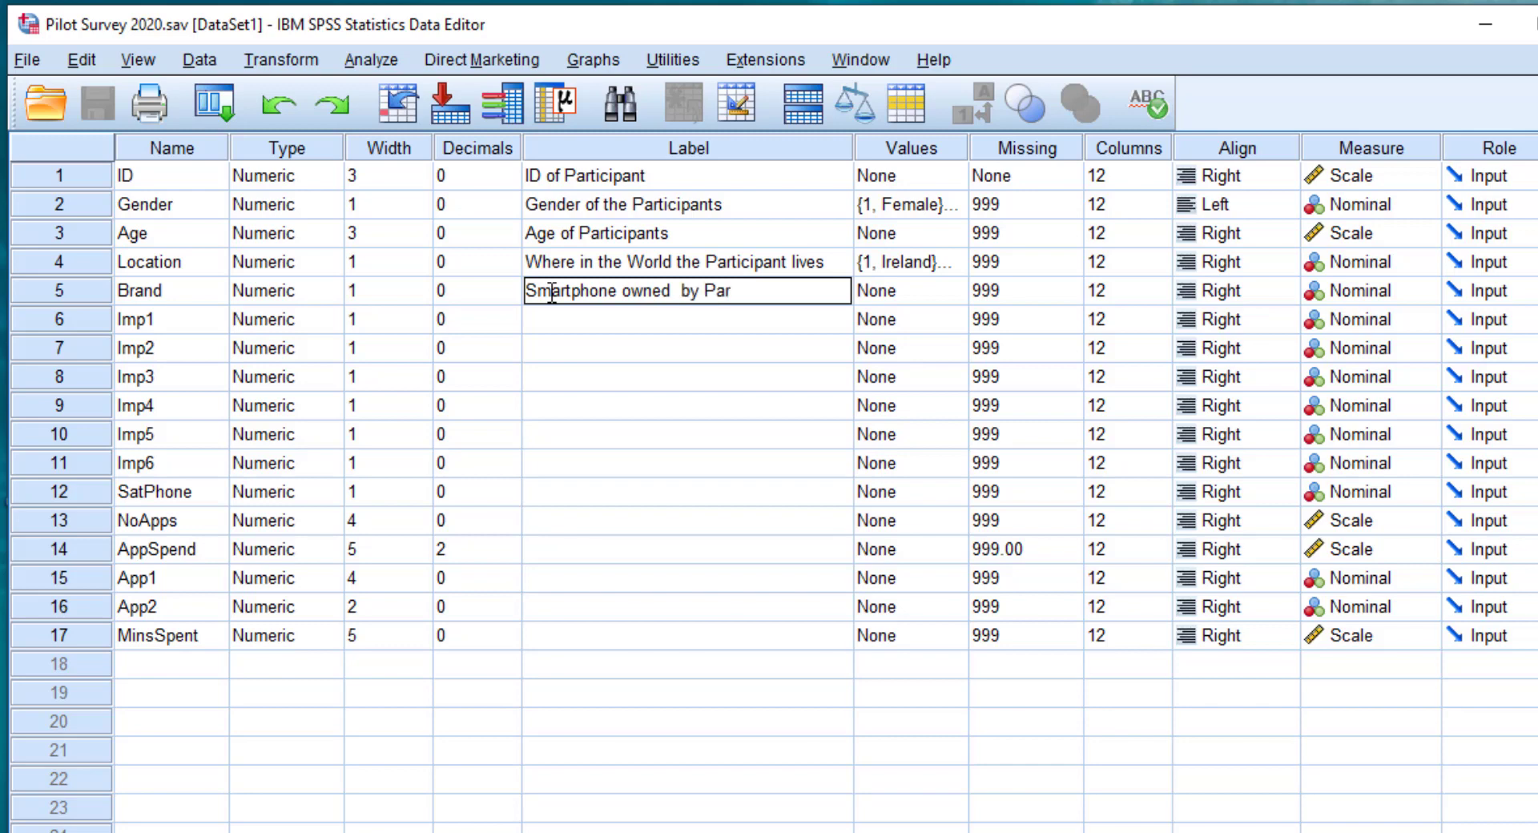
text(ticipants)
key(Tab)
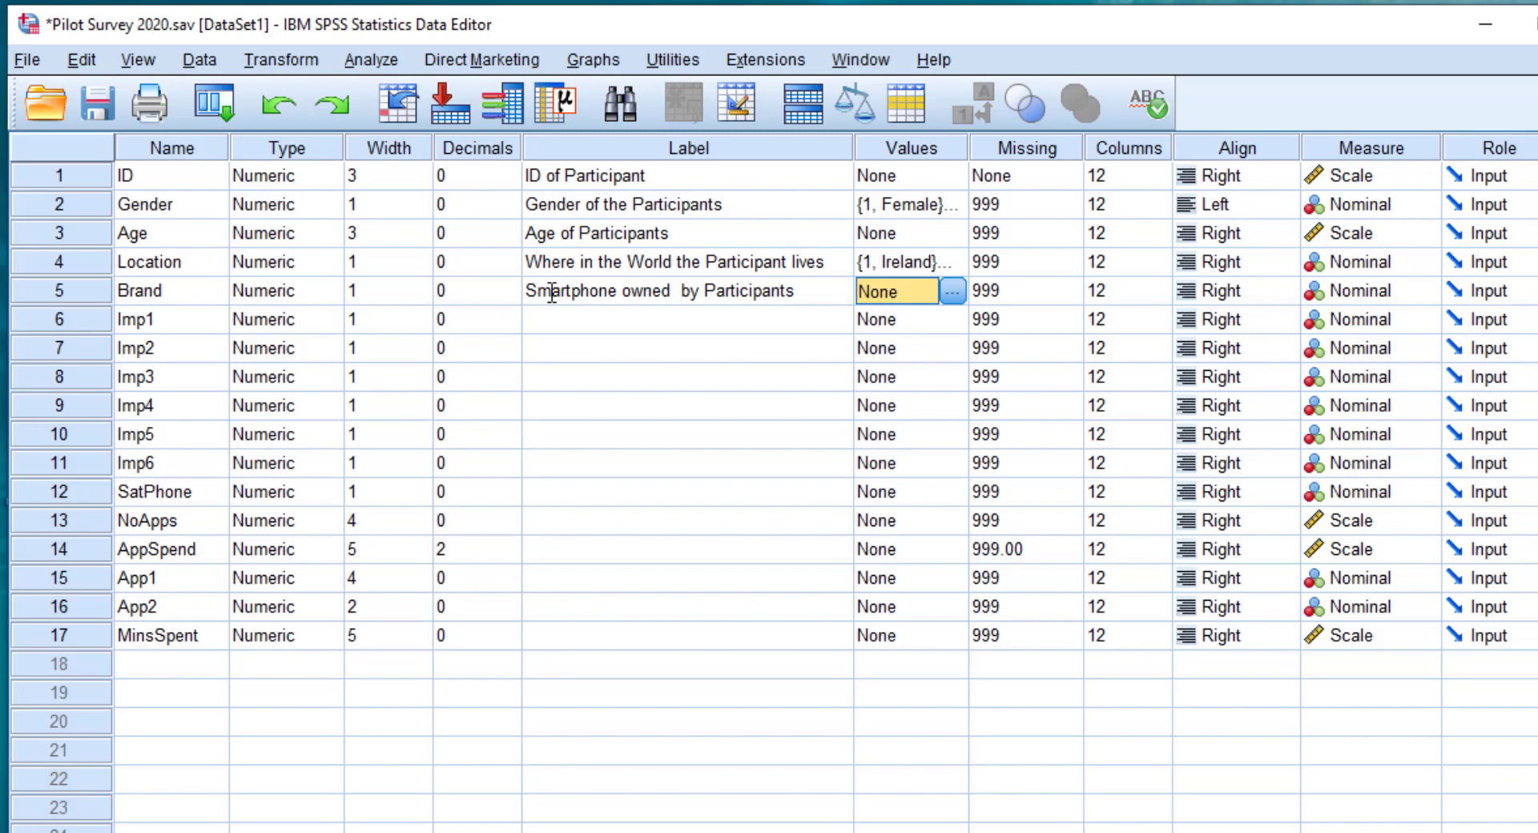
Open the value labels for Brand and add 1 = "Apple" and 2 = "Samsung"
click(952, 293)
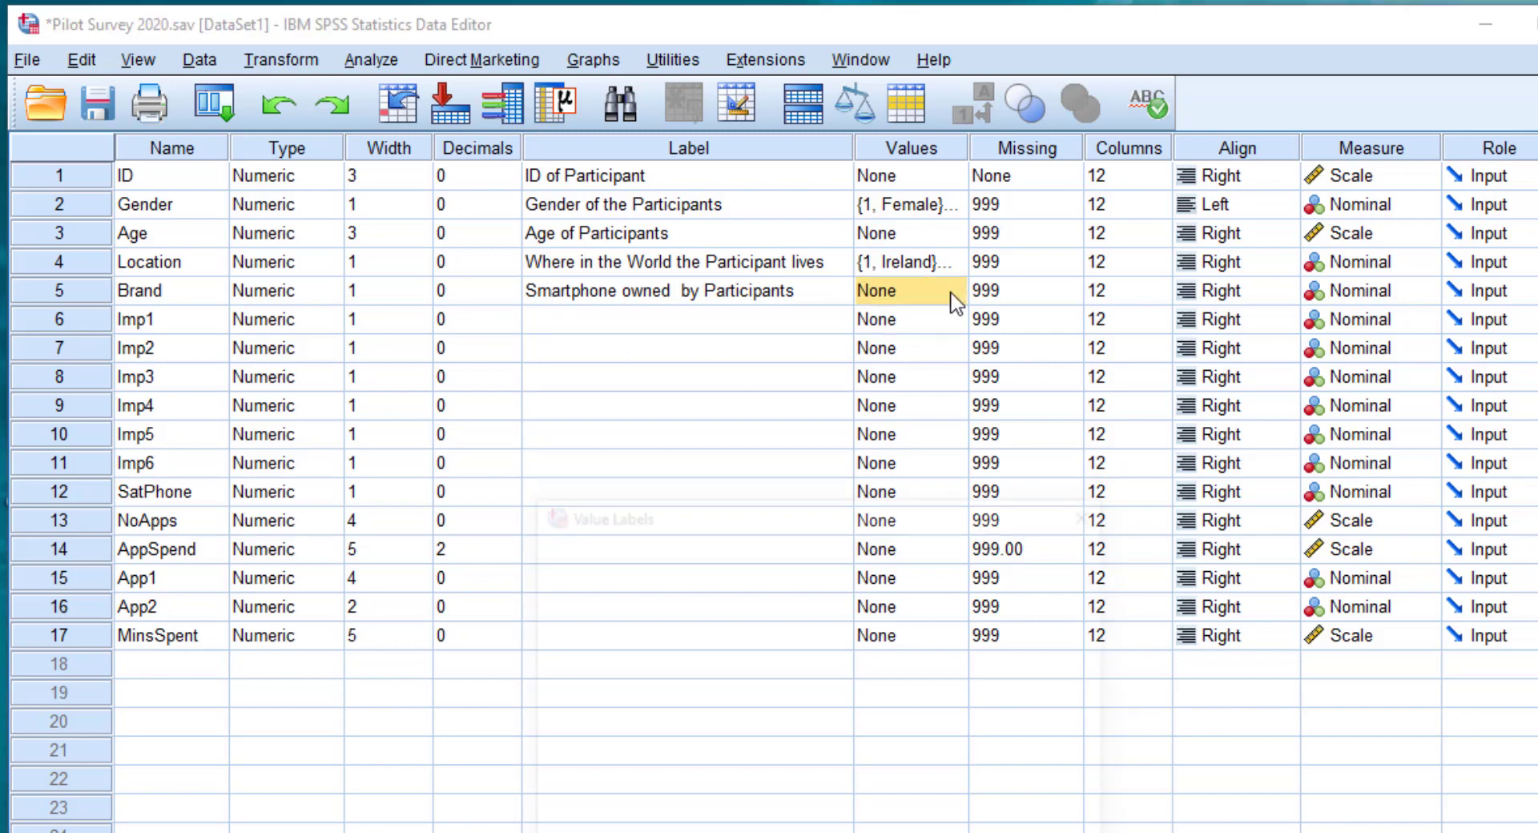
text(1)
key(Tab)
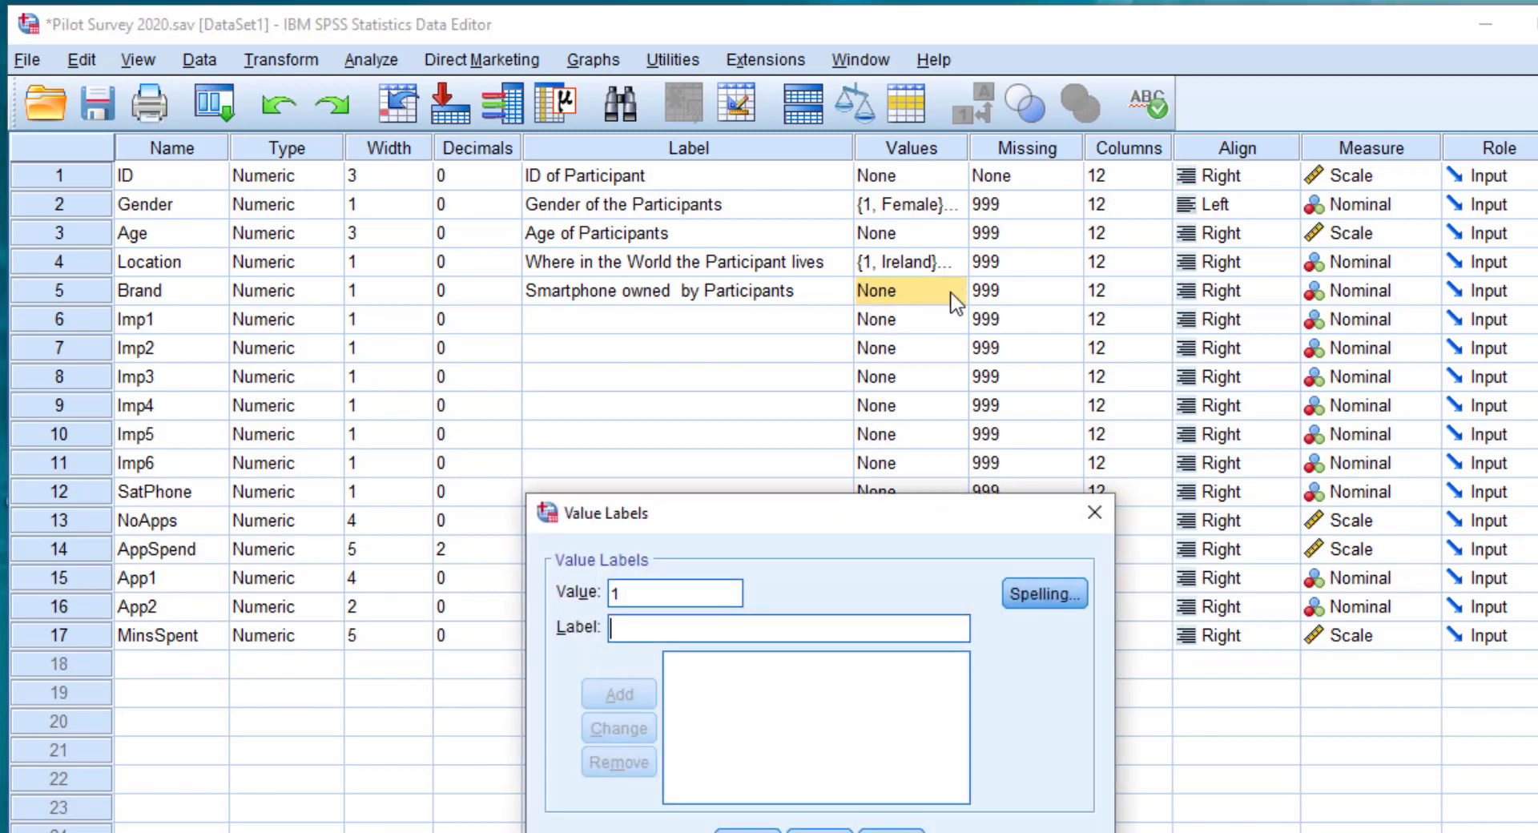
text(Apple)
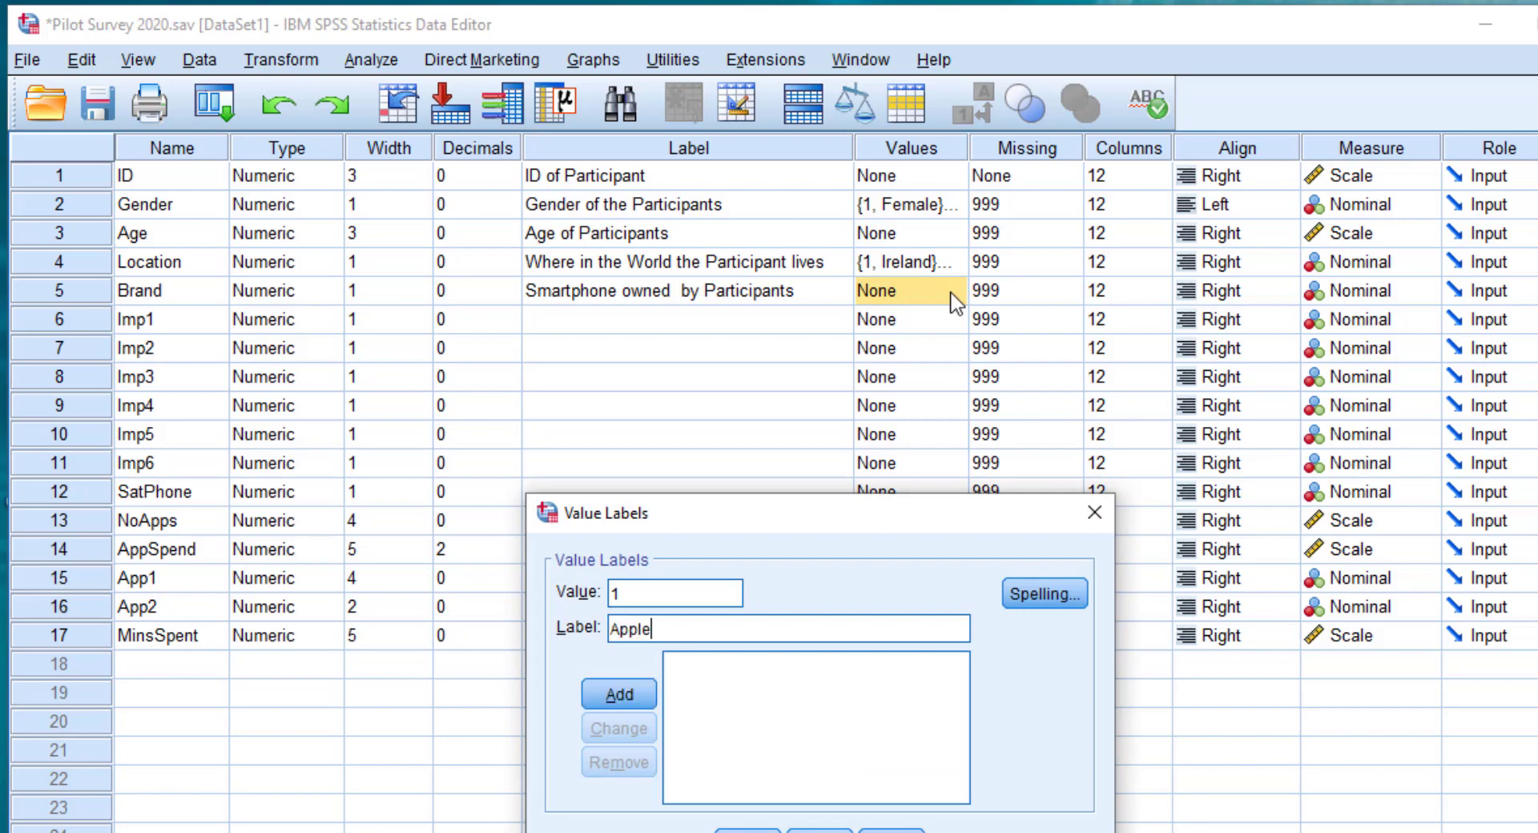
key(Return)
text(2)
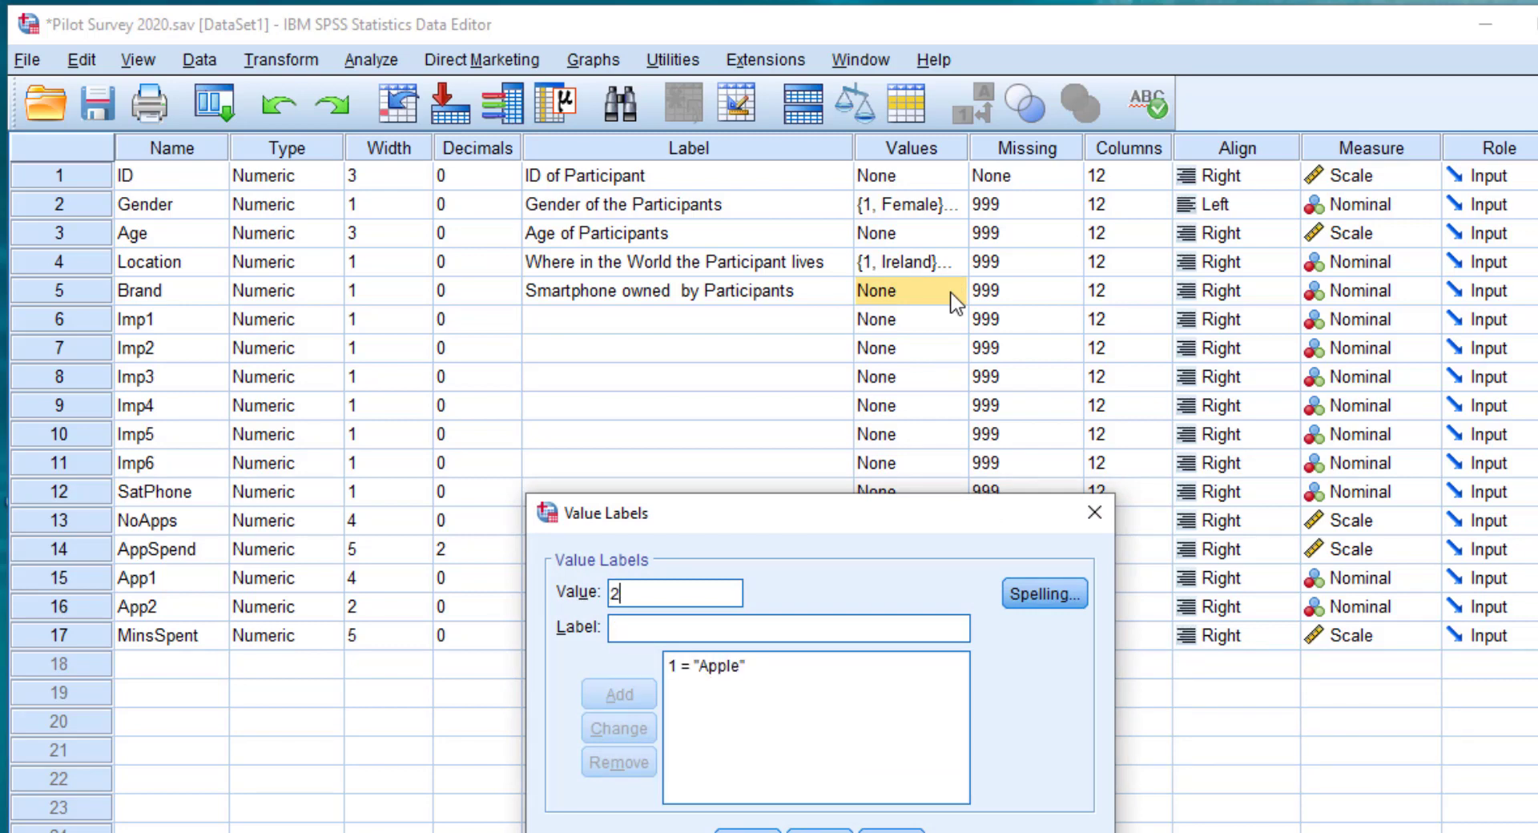
key(Tab)
text(Samsung)
key(Return)
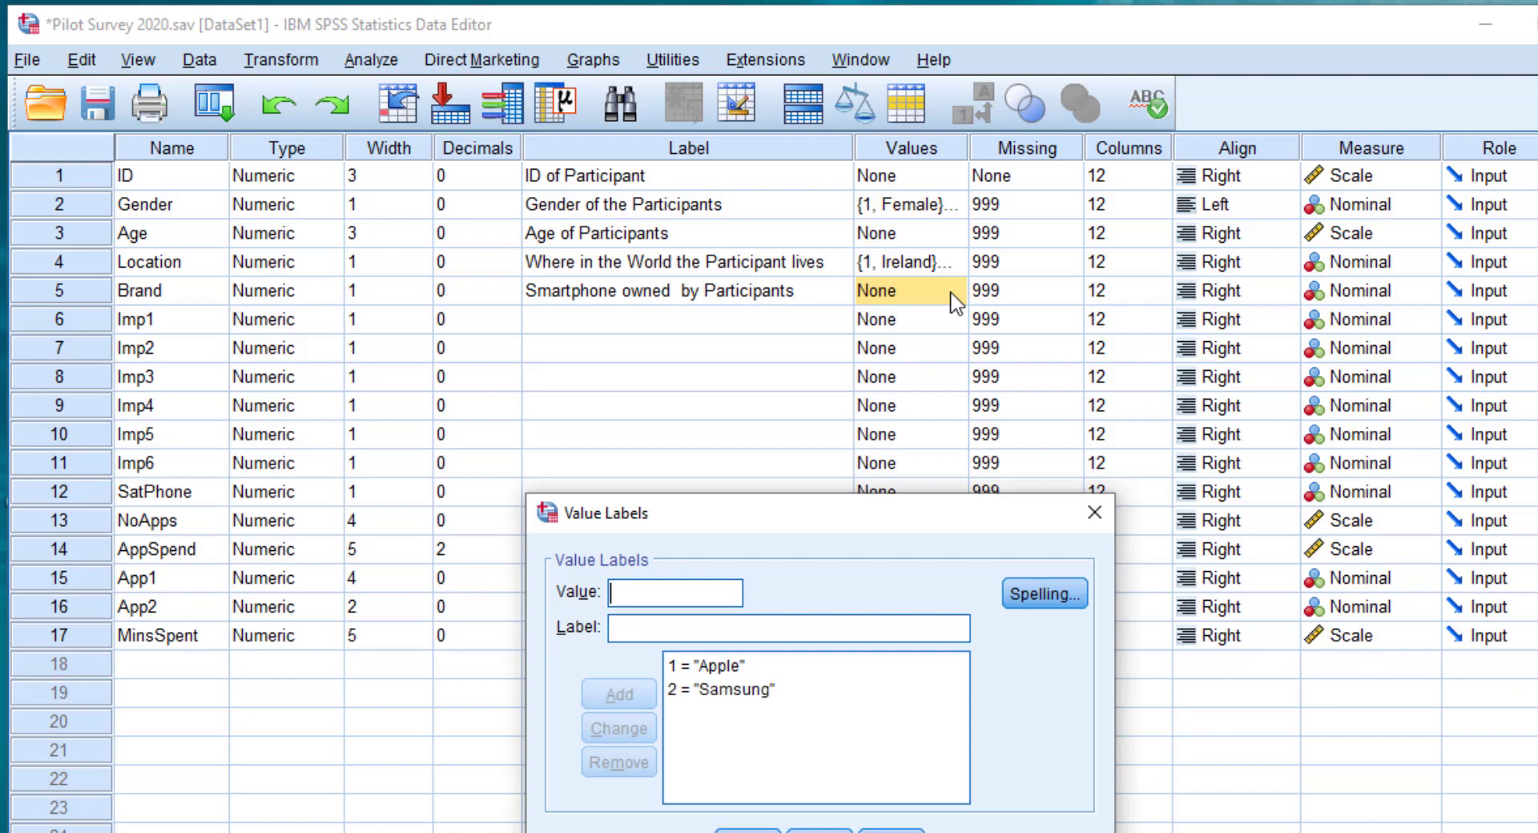
Add the Brand value labels 3 = "Nokia" and 4 = "Huawei"
text(3)
key(Tab)
text(N)
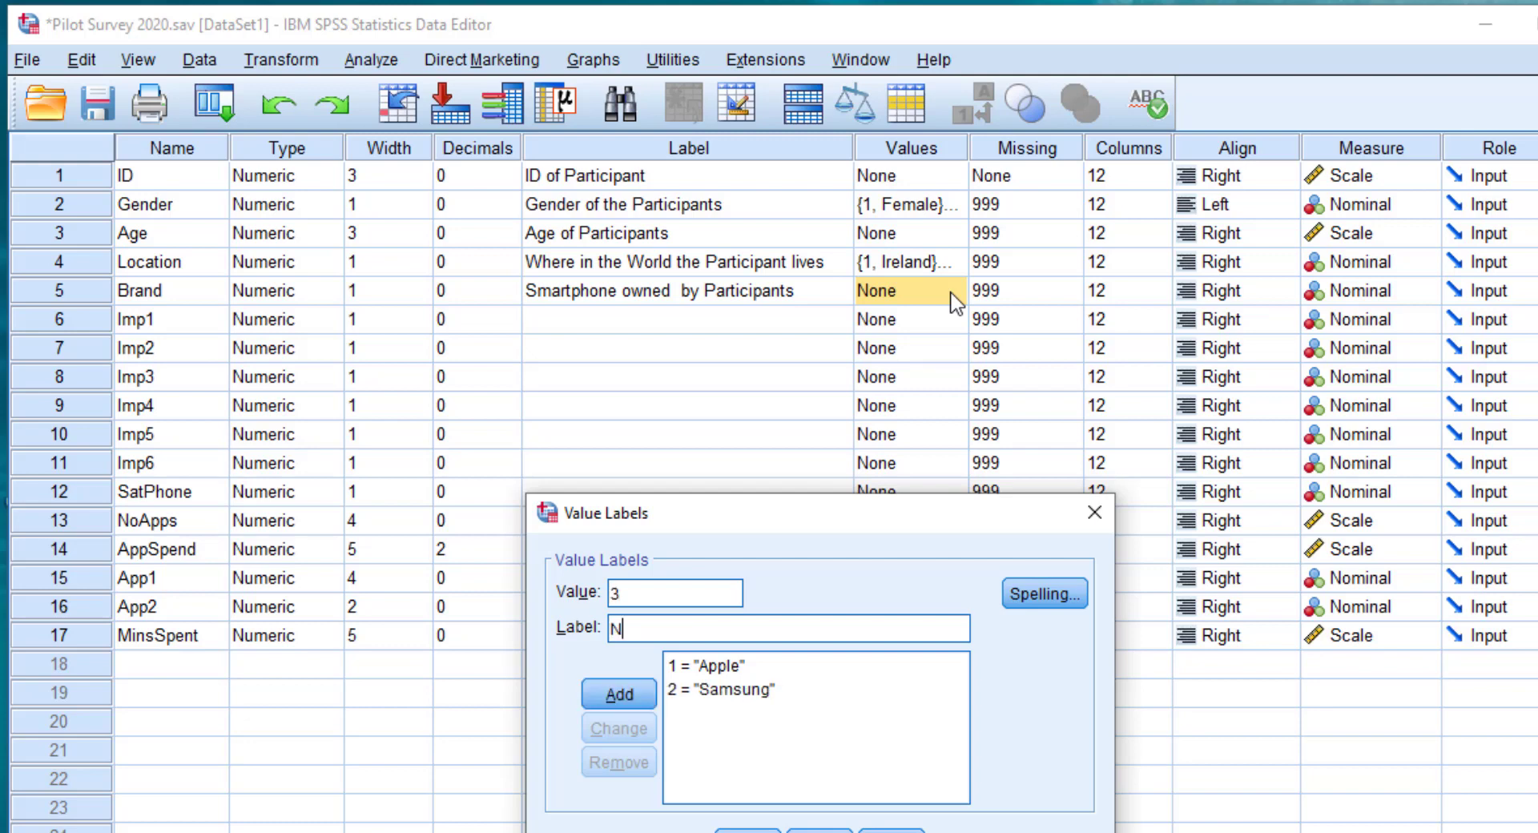
text(okia)
key(Return)
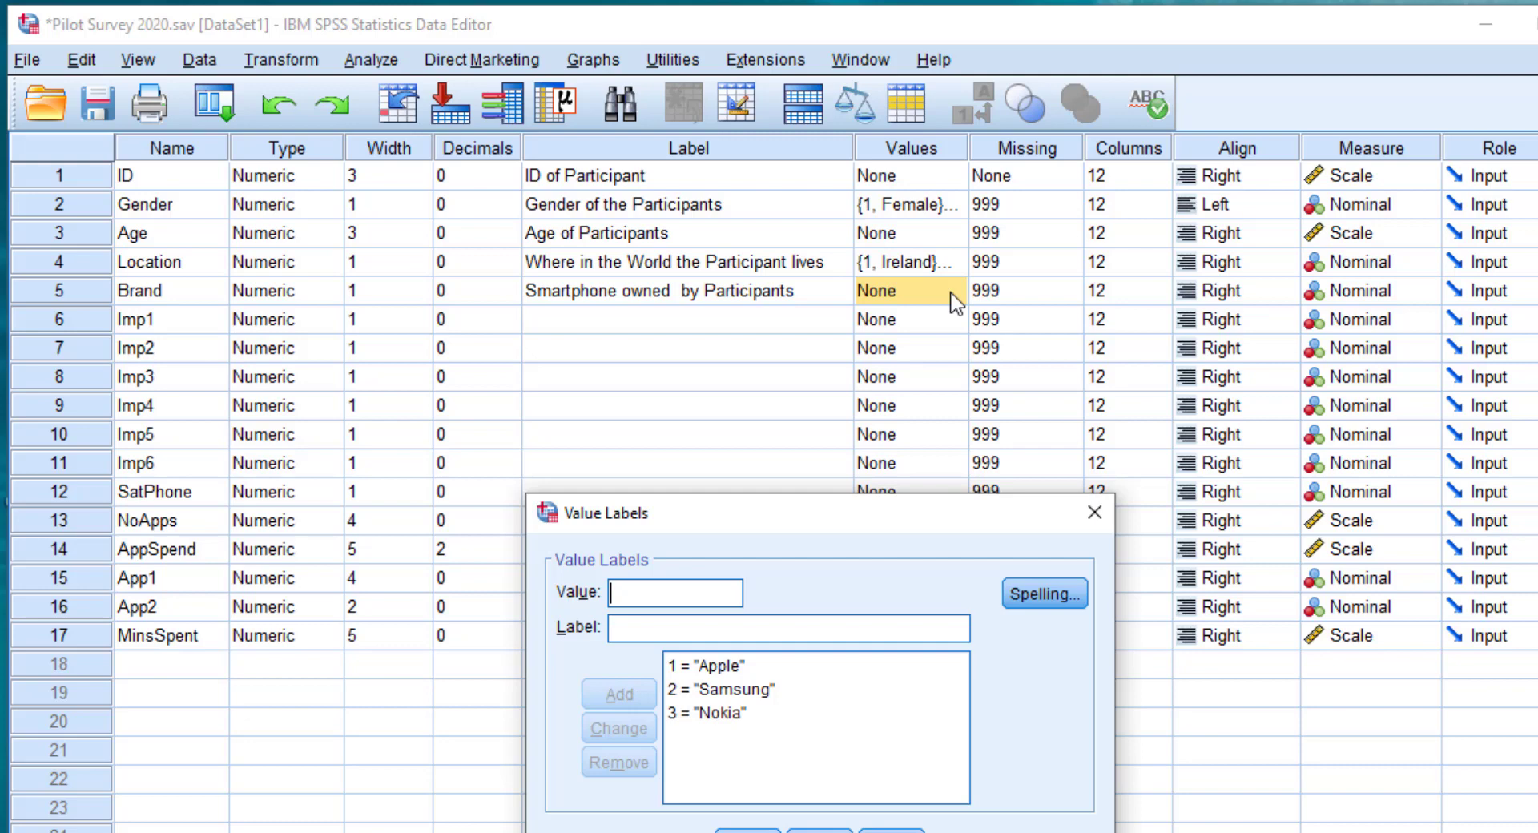
text(4)
key(Tab)
text(H)
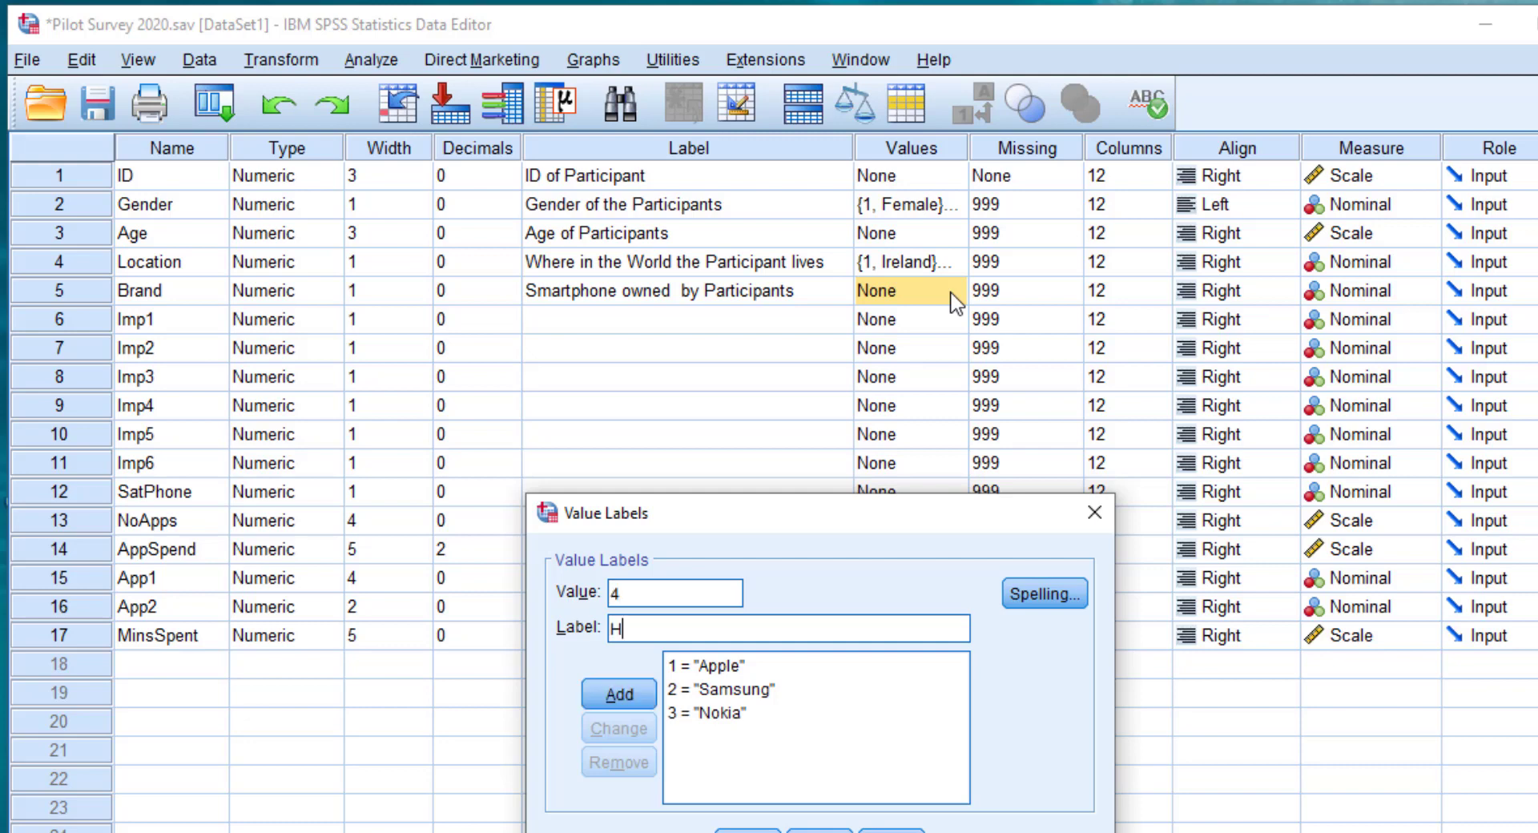
text(u)
key(BackSpace)
text(uawei)
key(Return)
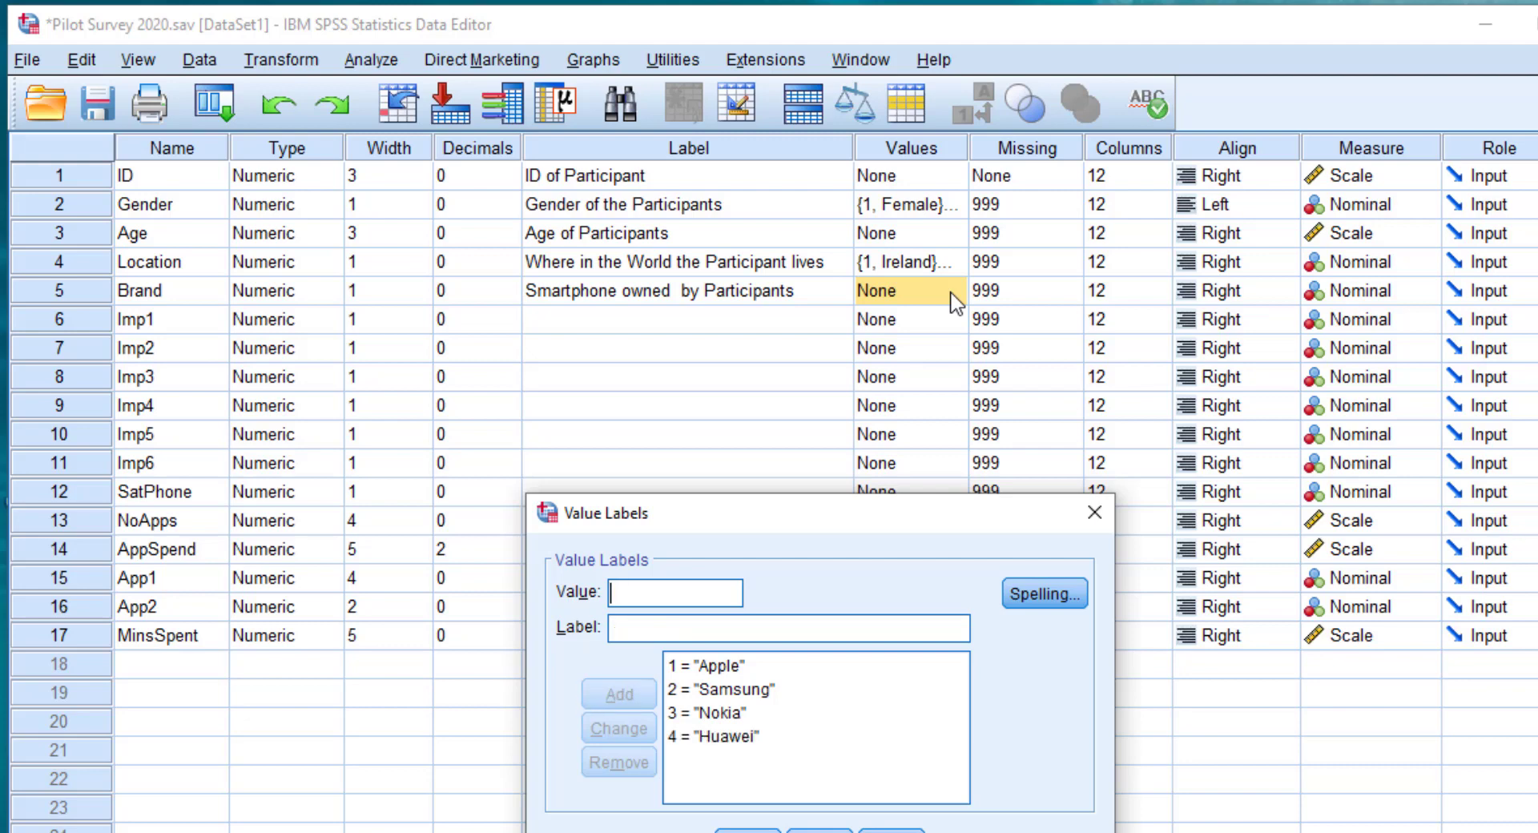
Add the label "Other" for value 5 of Brand and confirm the value labels
text(5)
key(Tab)
text(Other)
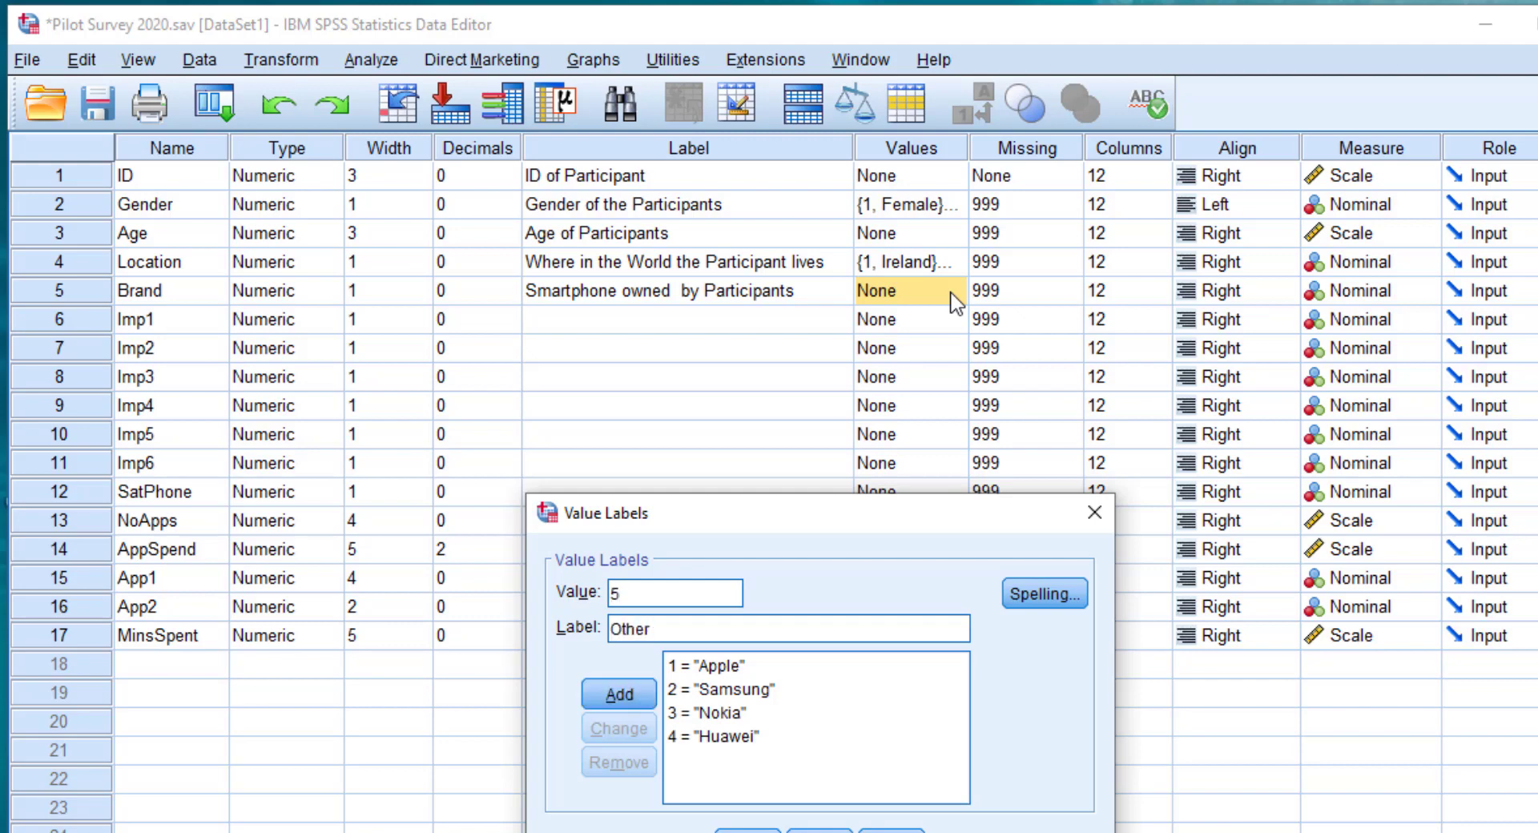
key(Return)
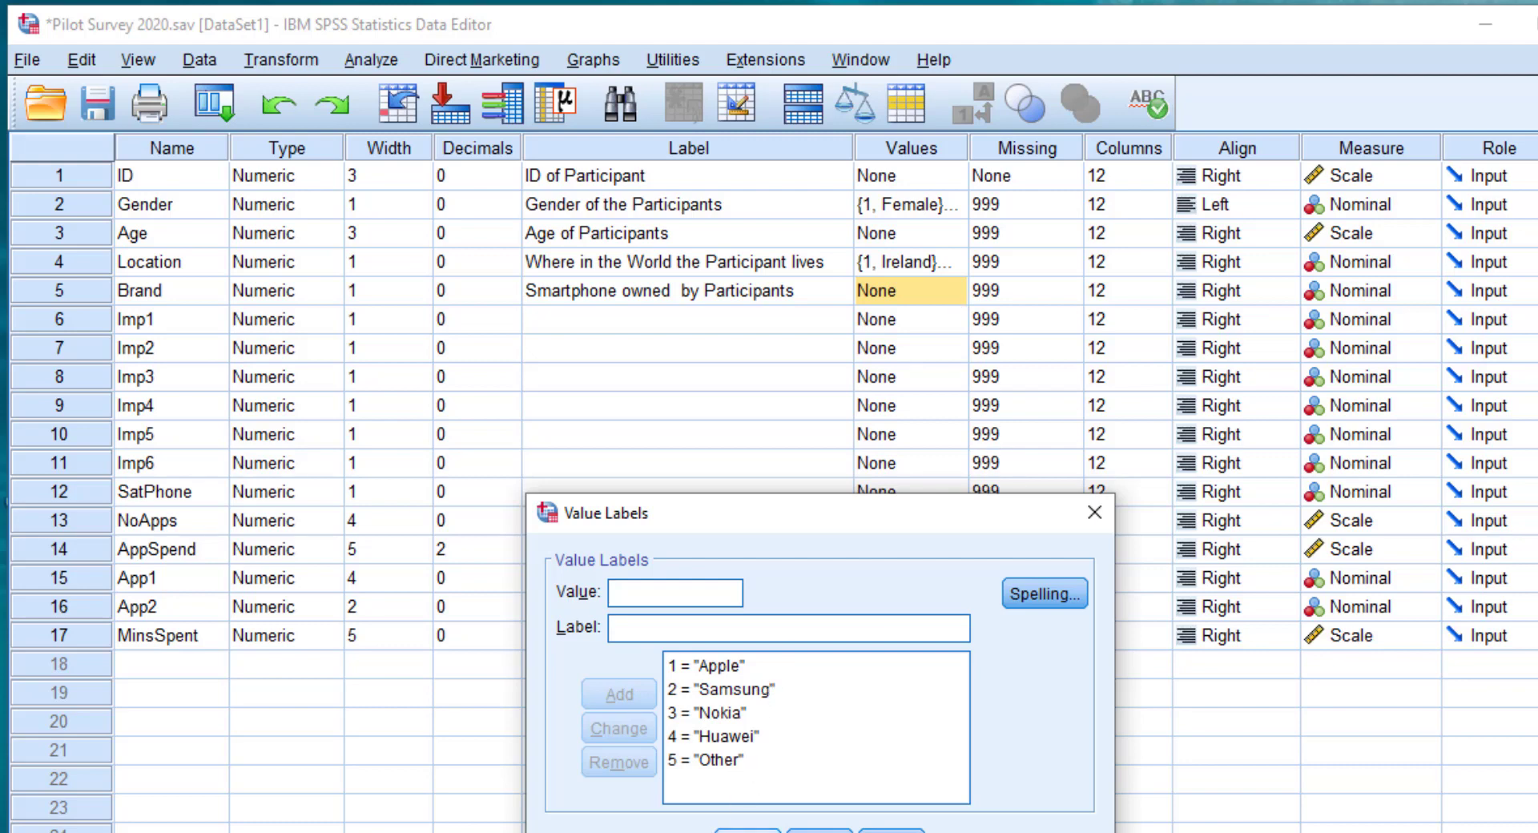
click(747, 831)
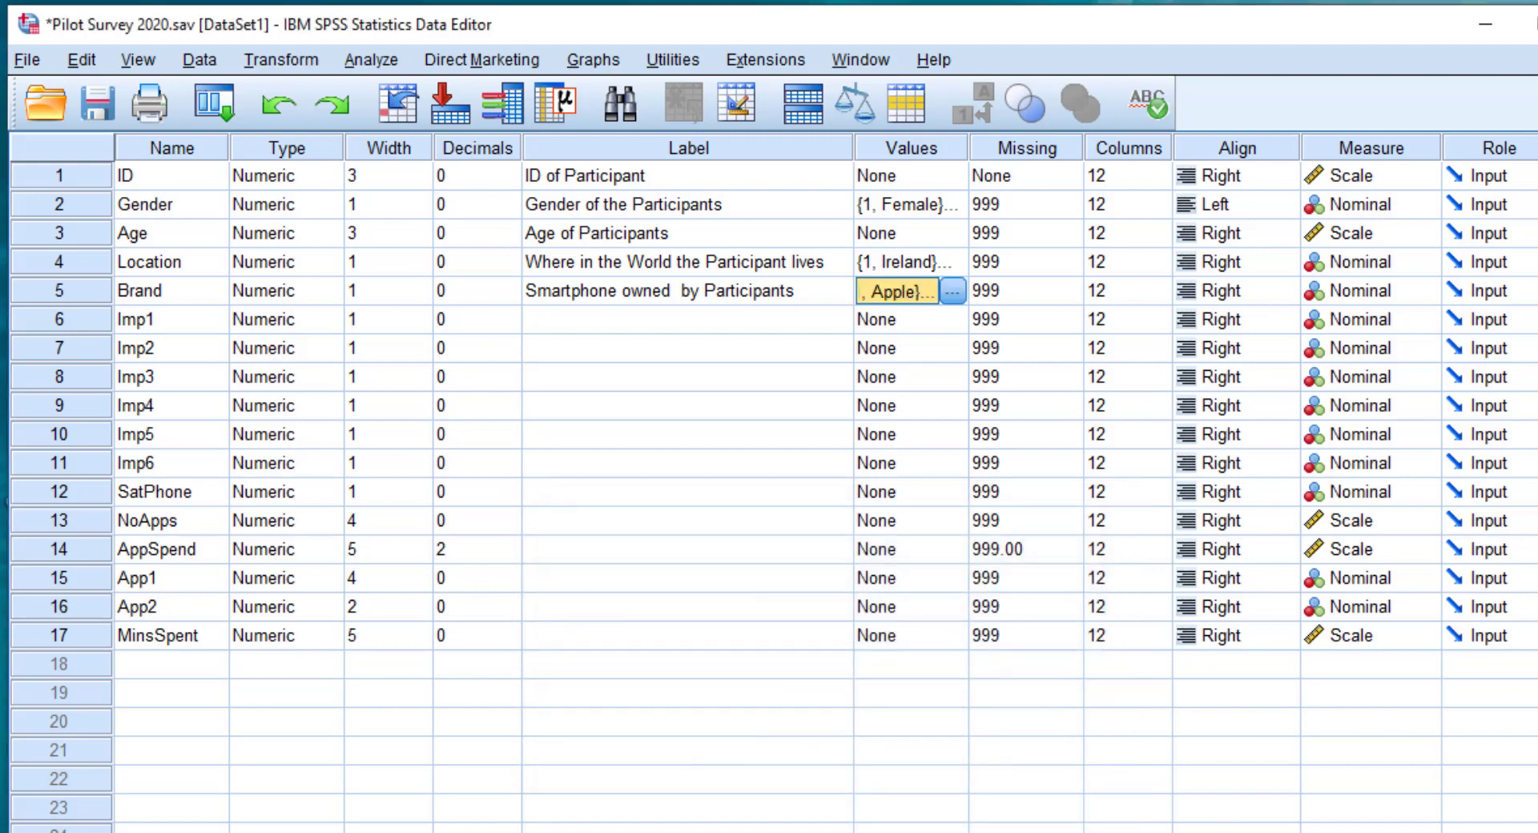
Review Brand's missing value, column width, alignment, measure and role settings, and move on to the Imp1 variable
click(1033, 291)
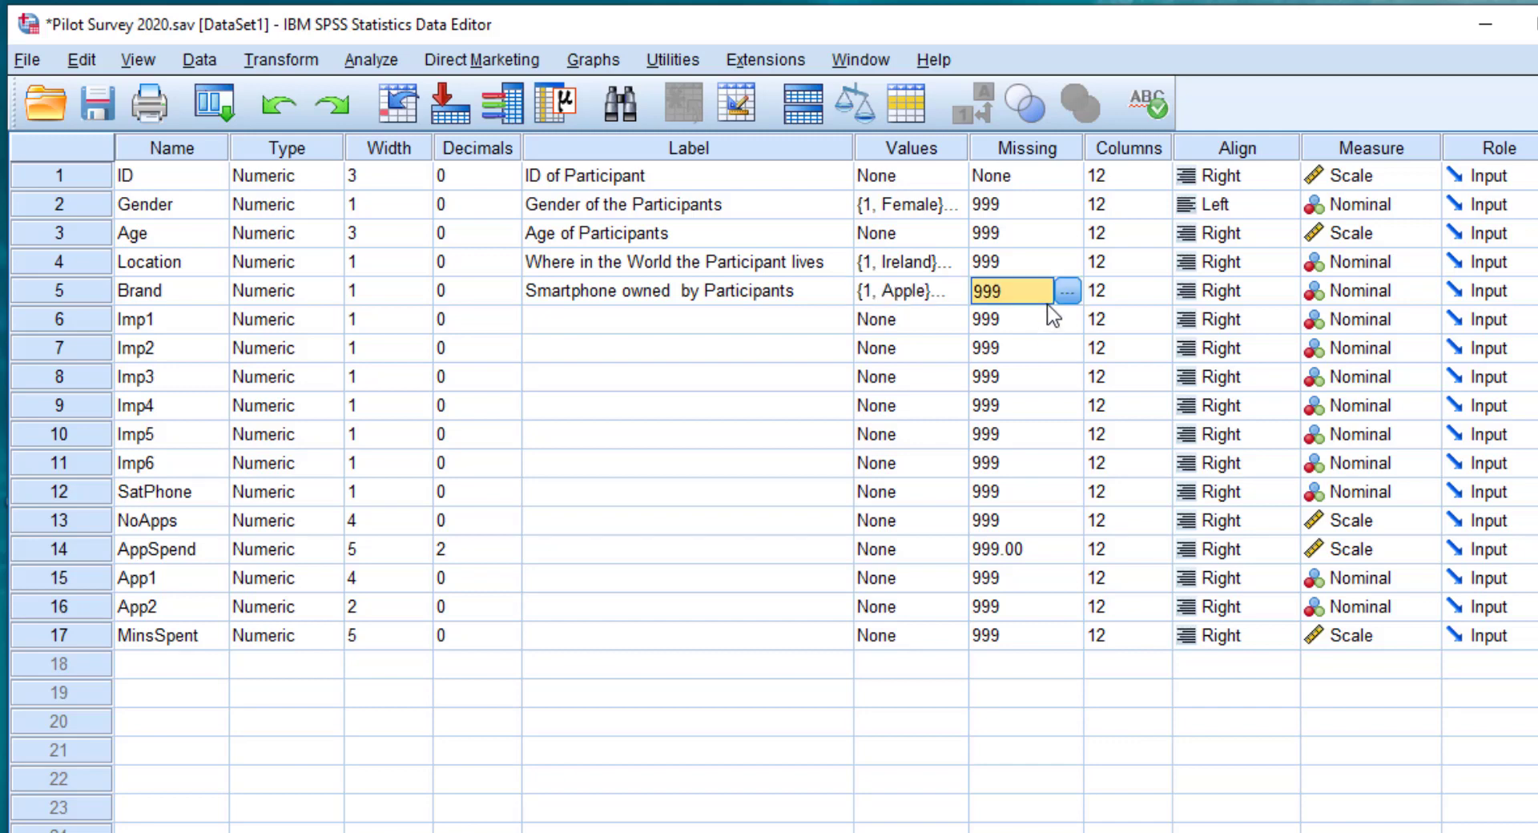
key(Tab)
key(Tab)
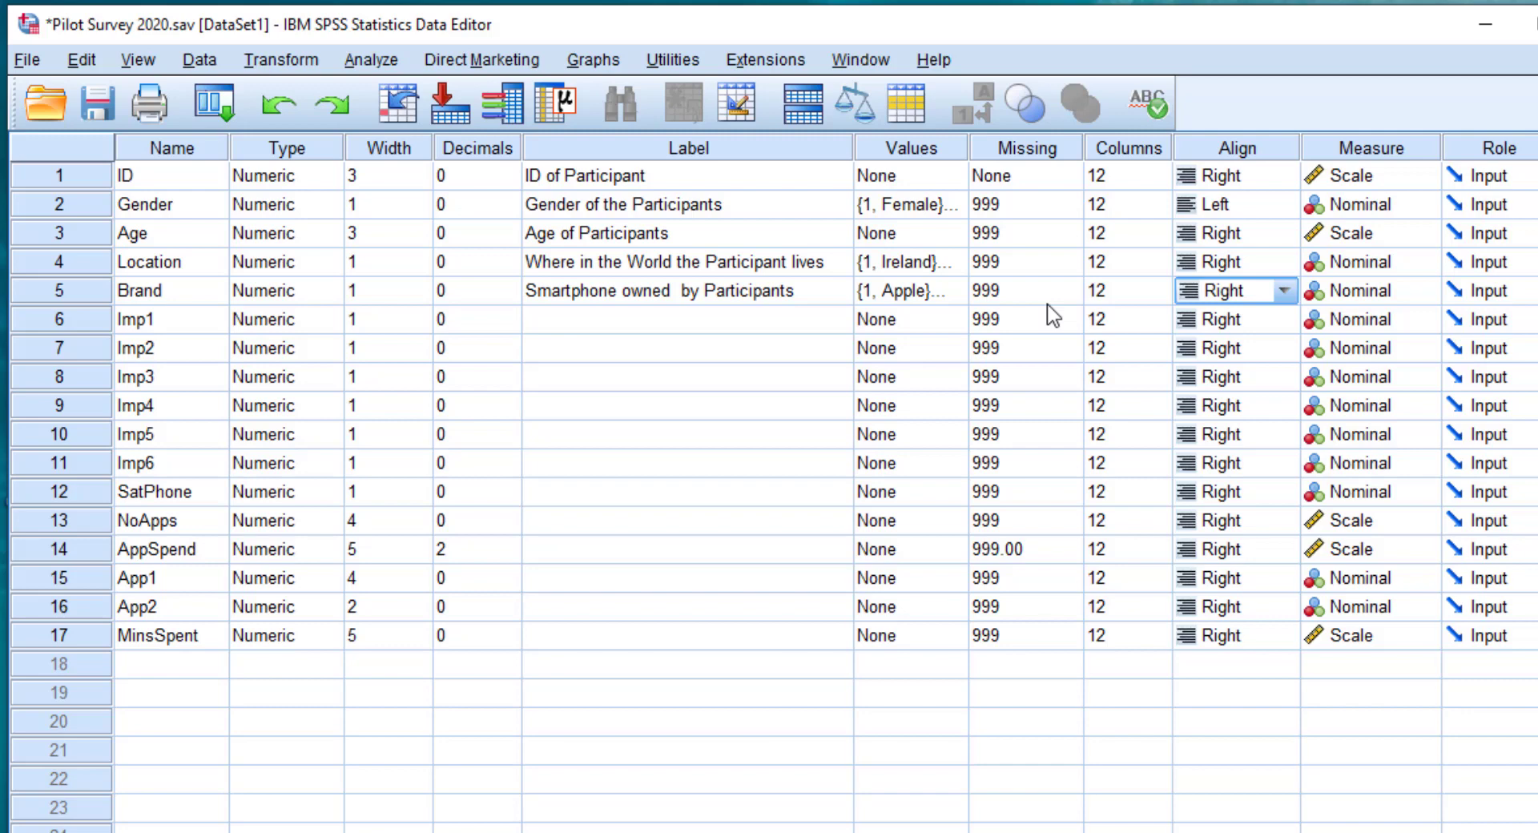
key(Tab)
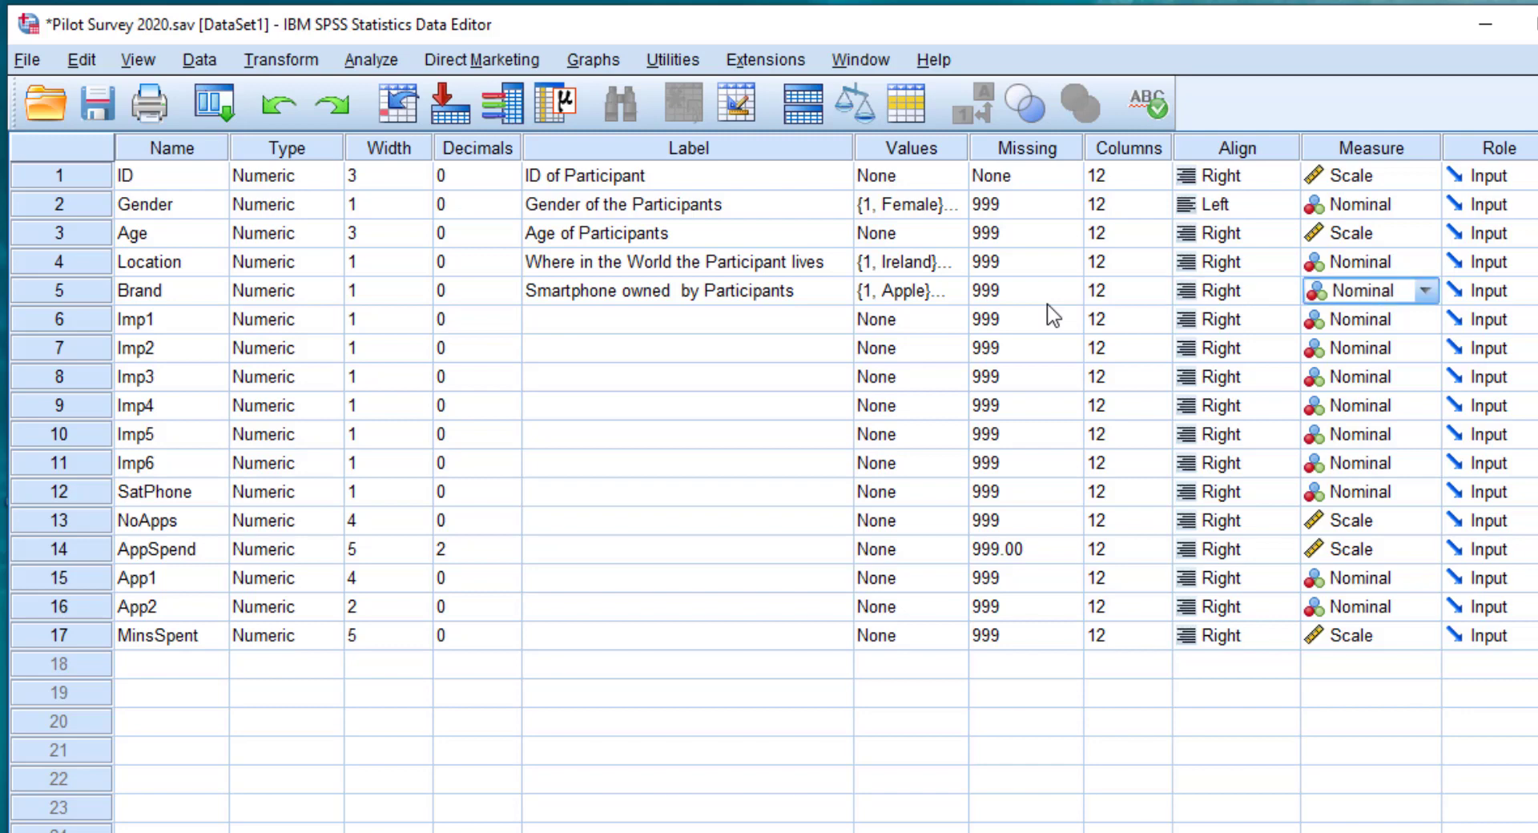
key(Tab)
key(Tab)
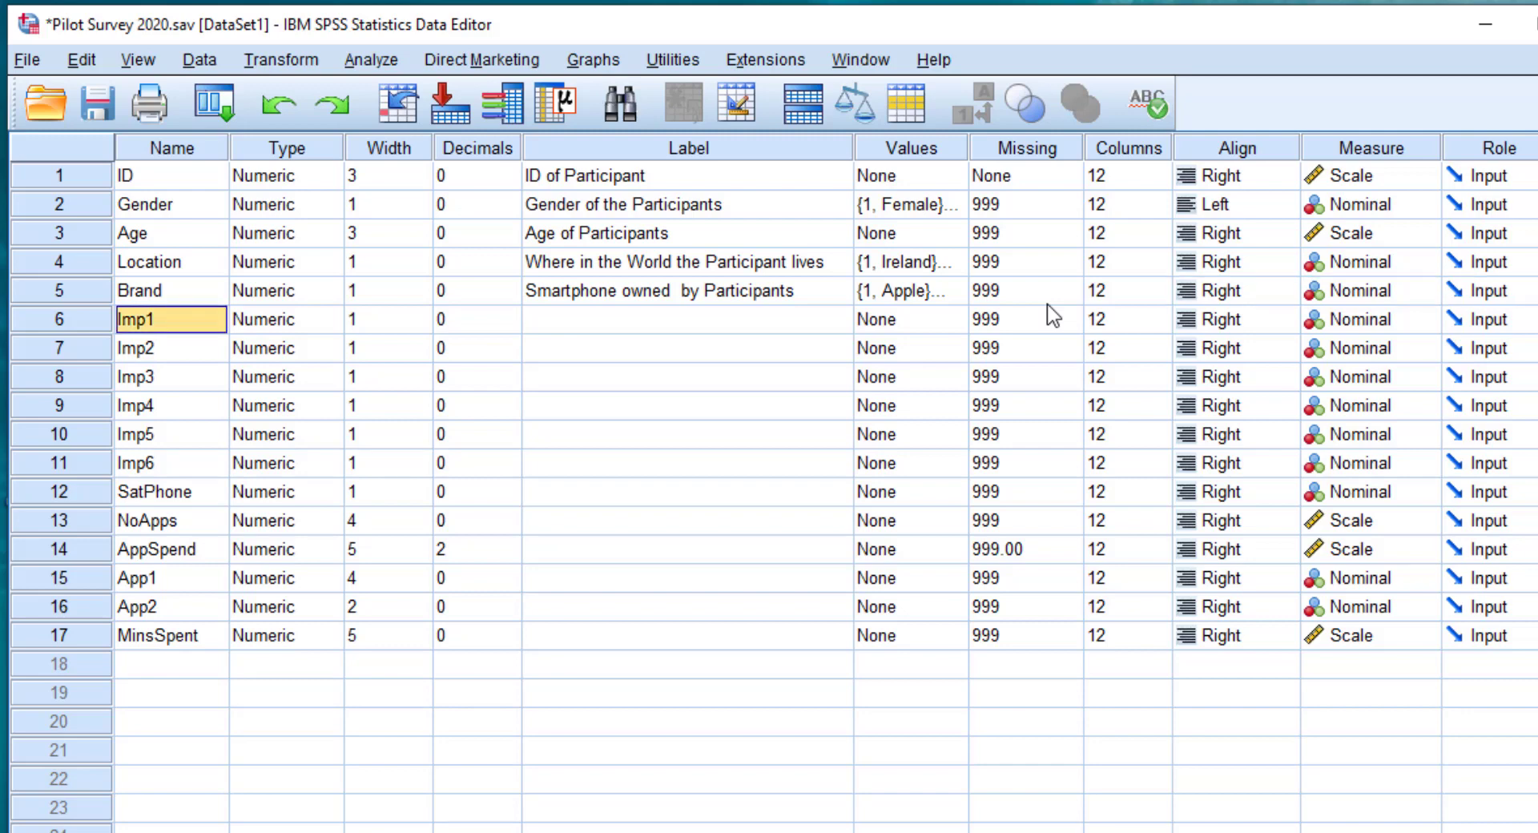
key(Tab)
key(Tab)
key(Tab)
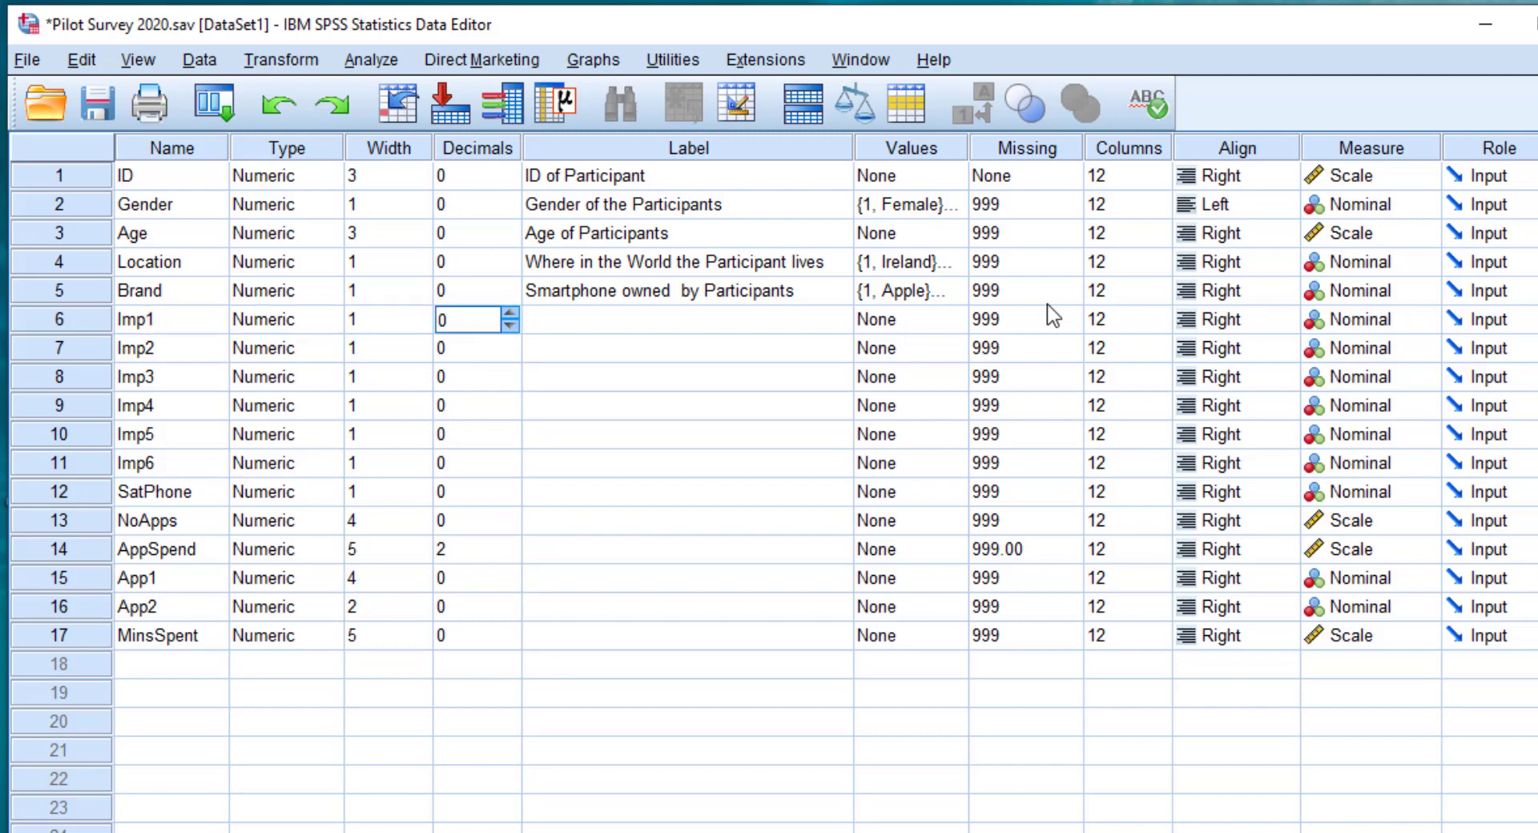
Enter "Most Important reason for brand choice" as the label of the Imp1 variable
key(Tab)
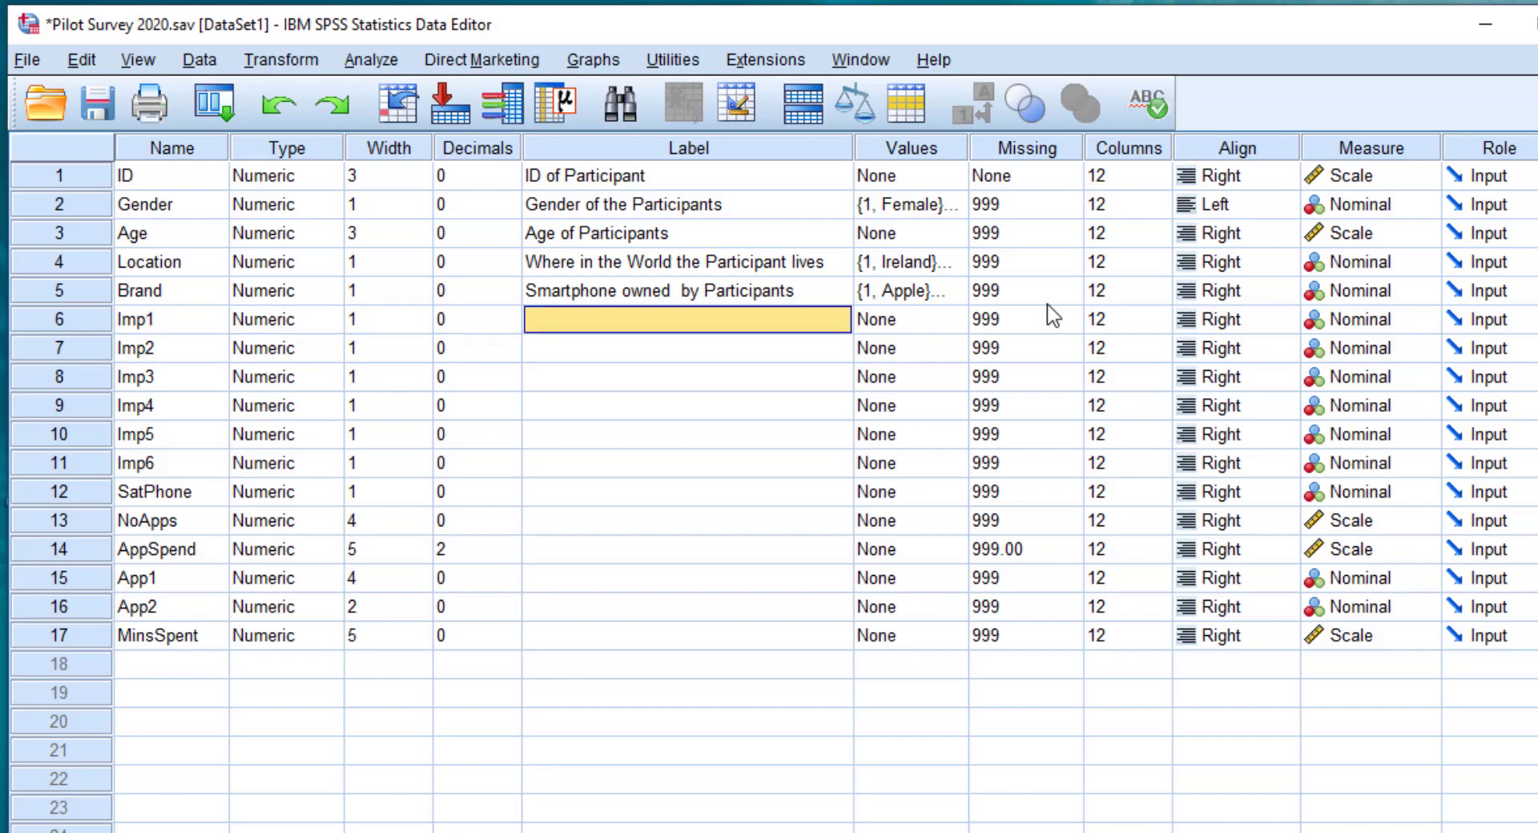
text(Mos)
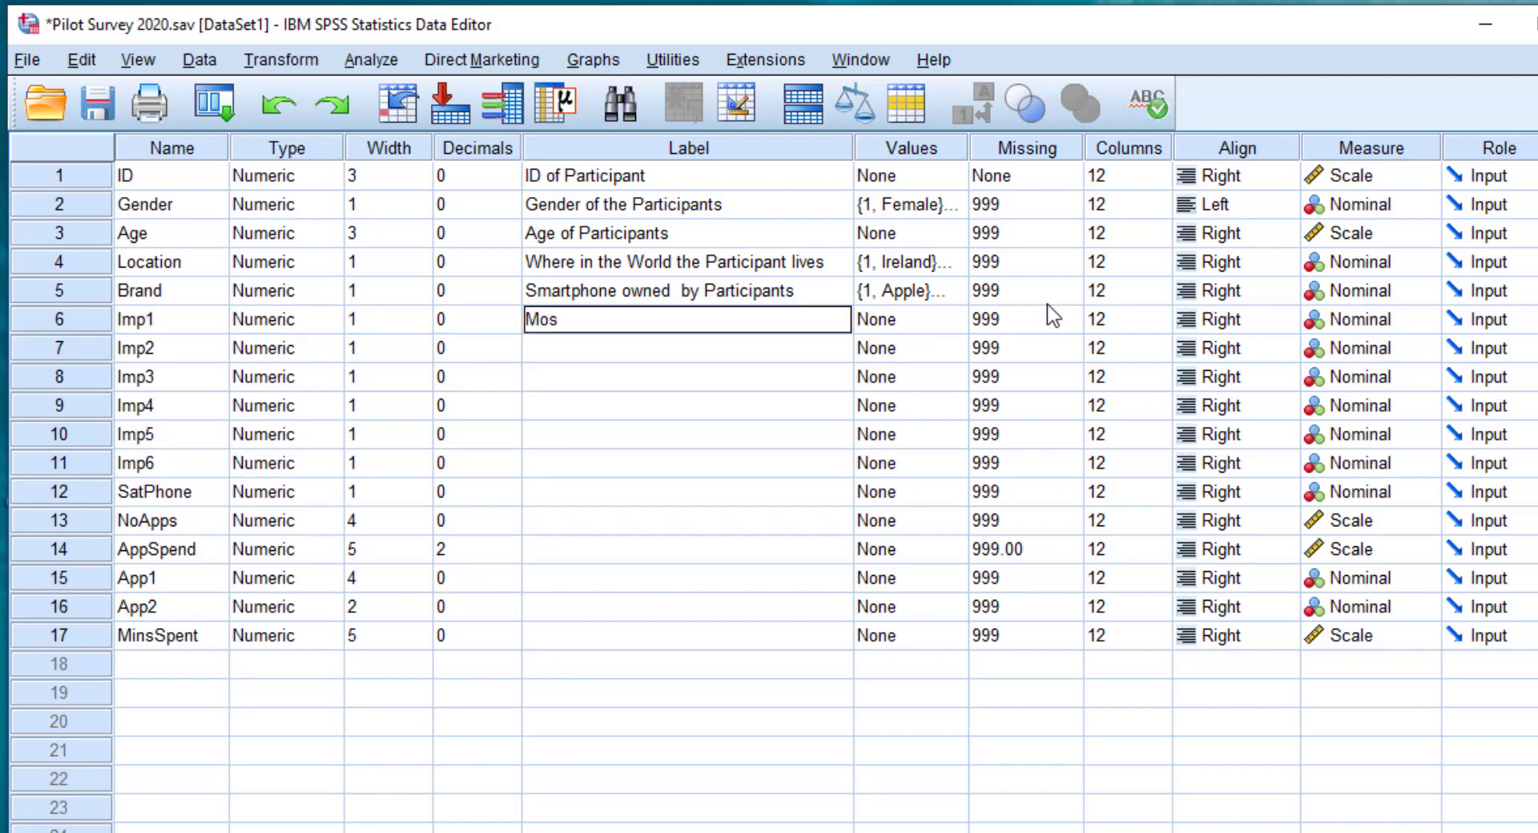
text(t Important reason for)
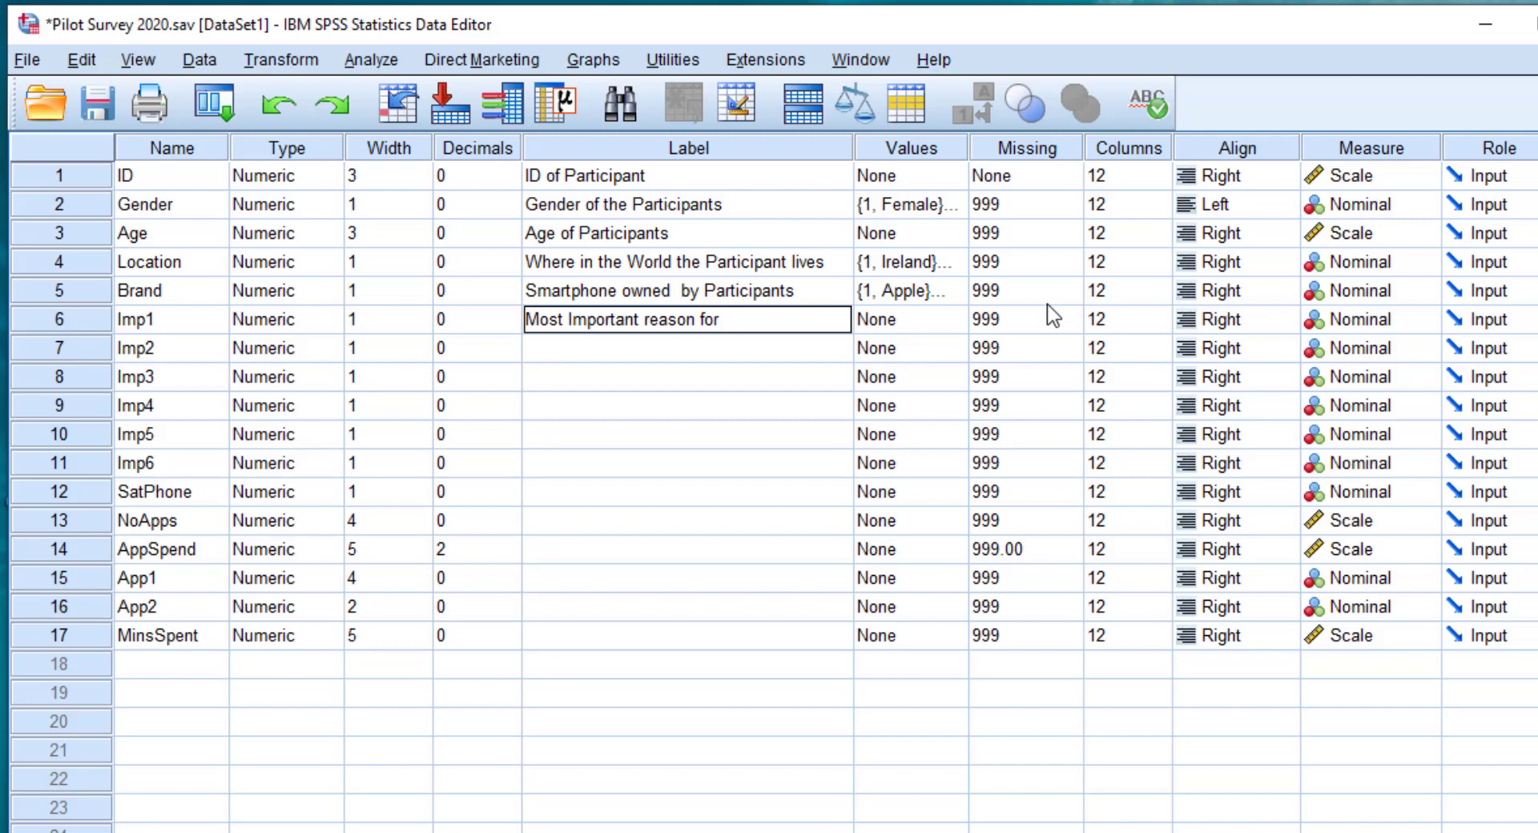
text(brand choice)
key(Return)
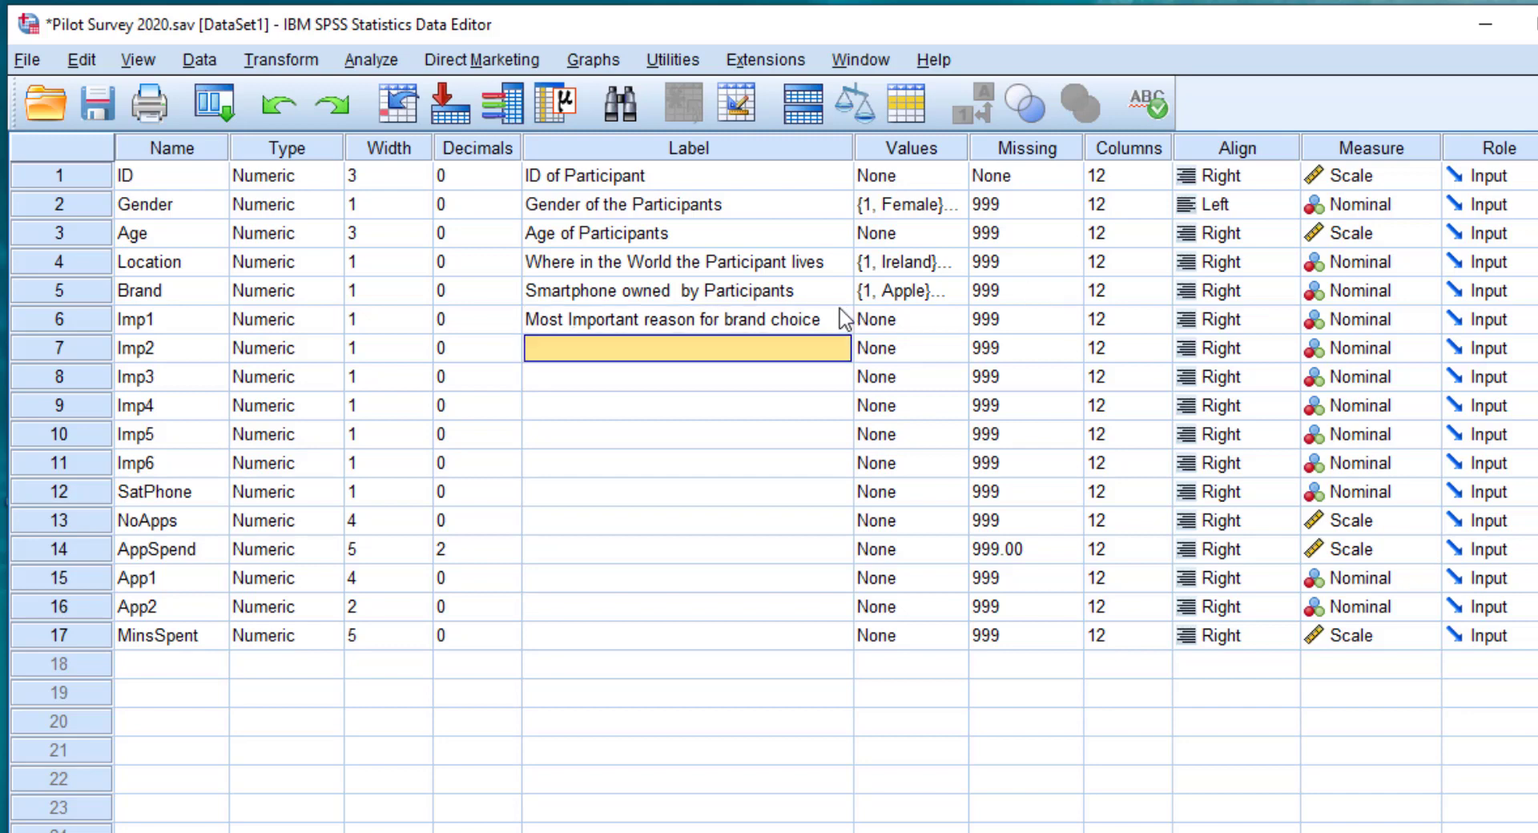
Copy Imp1's label to Imp6 and change it to "Least Important reason for brand choice"
click(810, 318)
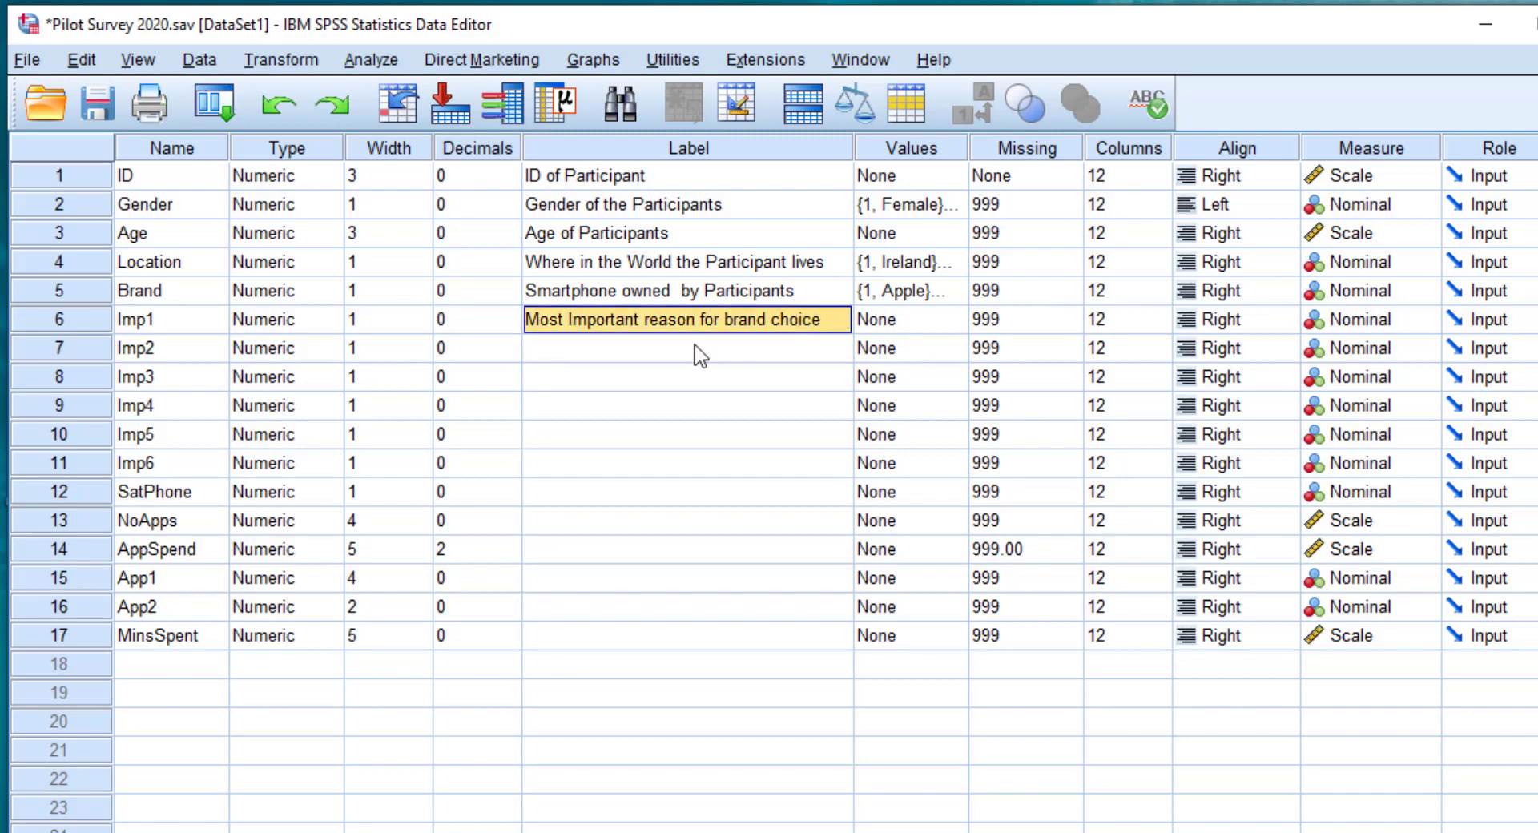
click(552, 471)
text(Most Important reason for brand choice)
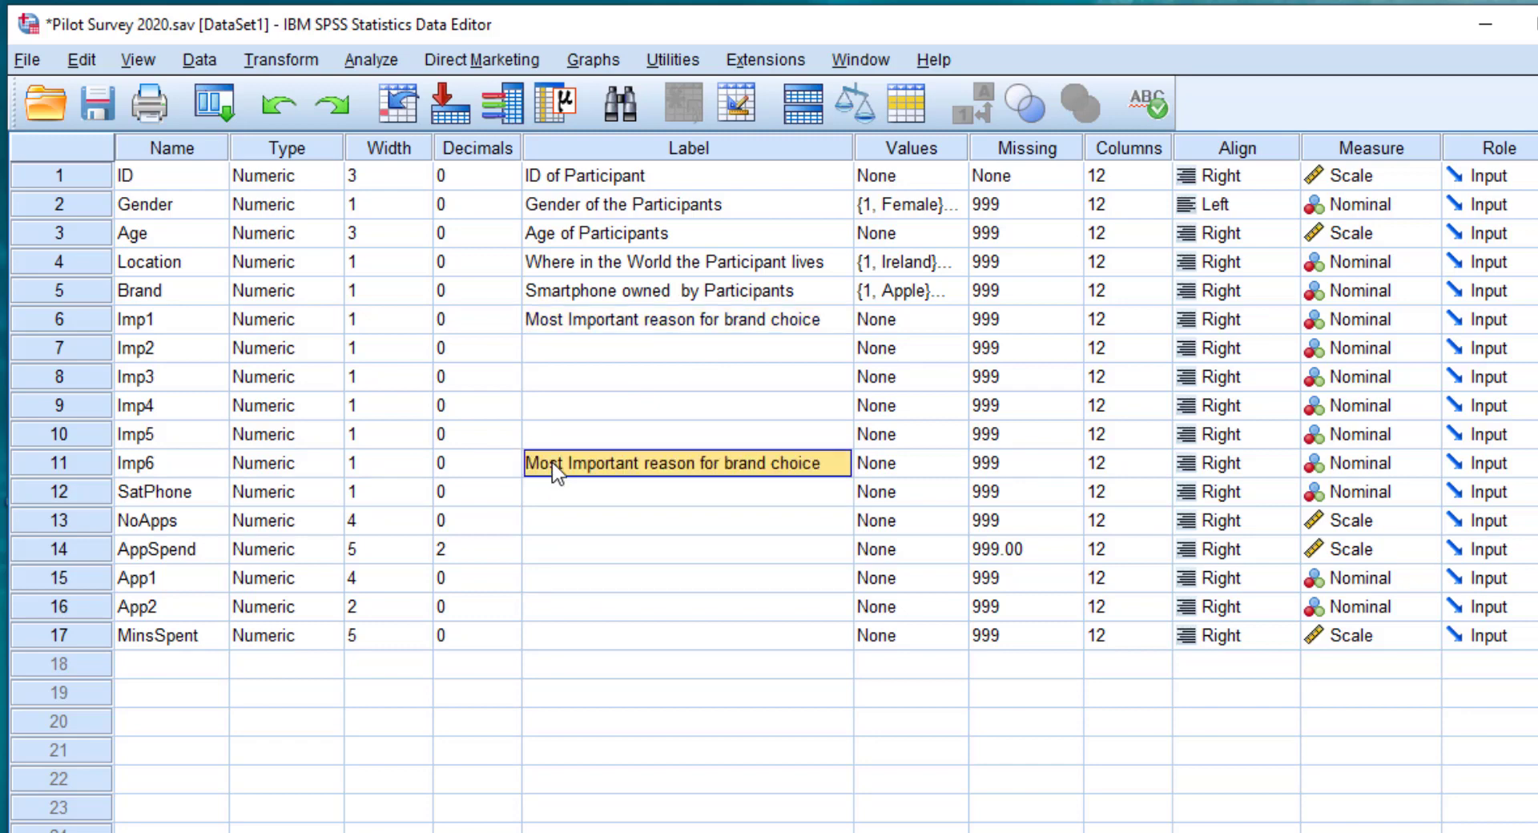
double_click(560, 464)
drag(560, 463, 486, 421)
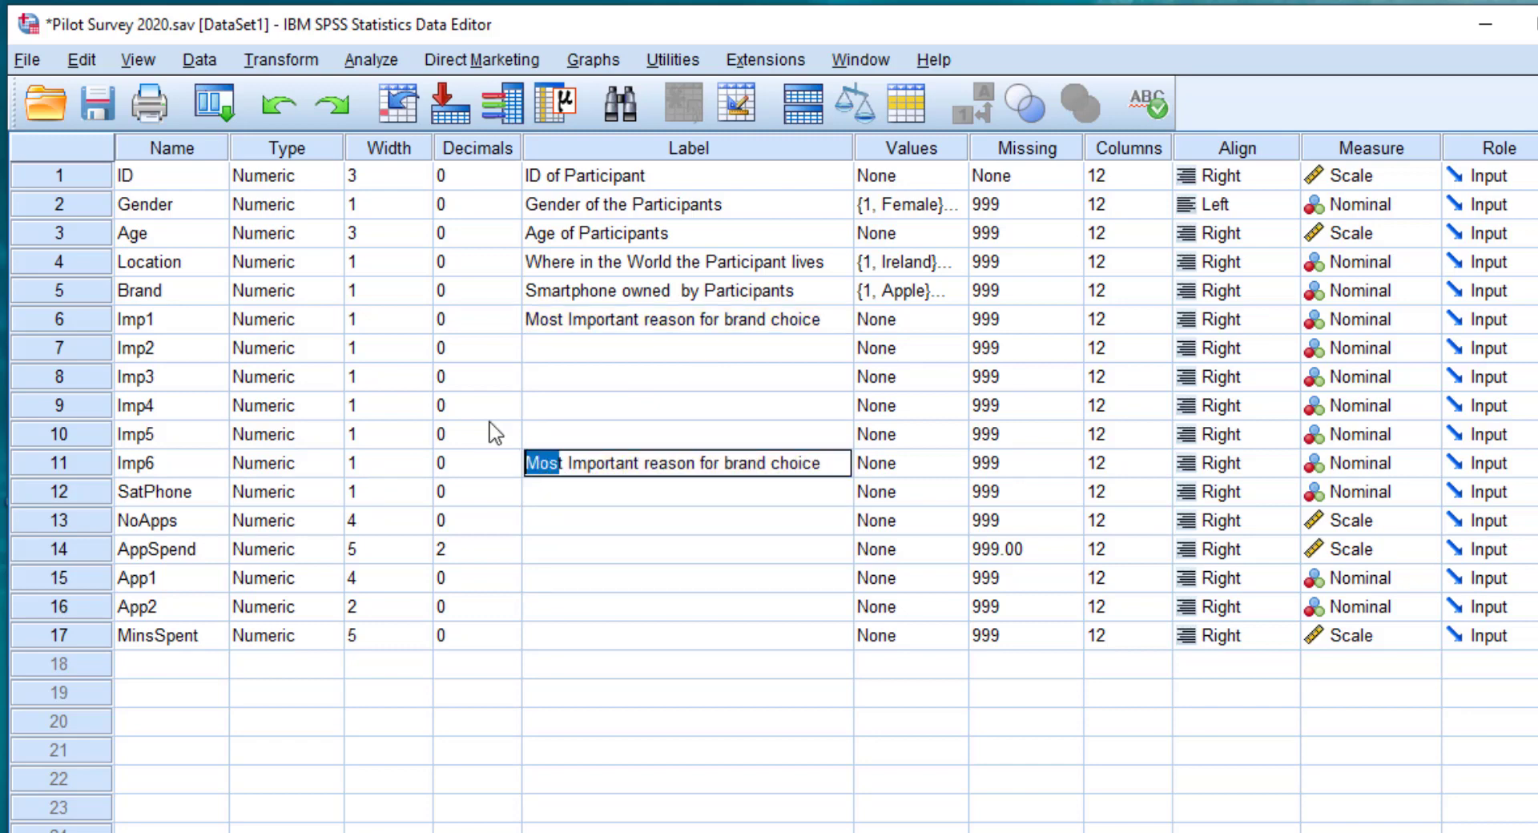
text(Leas)
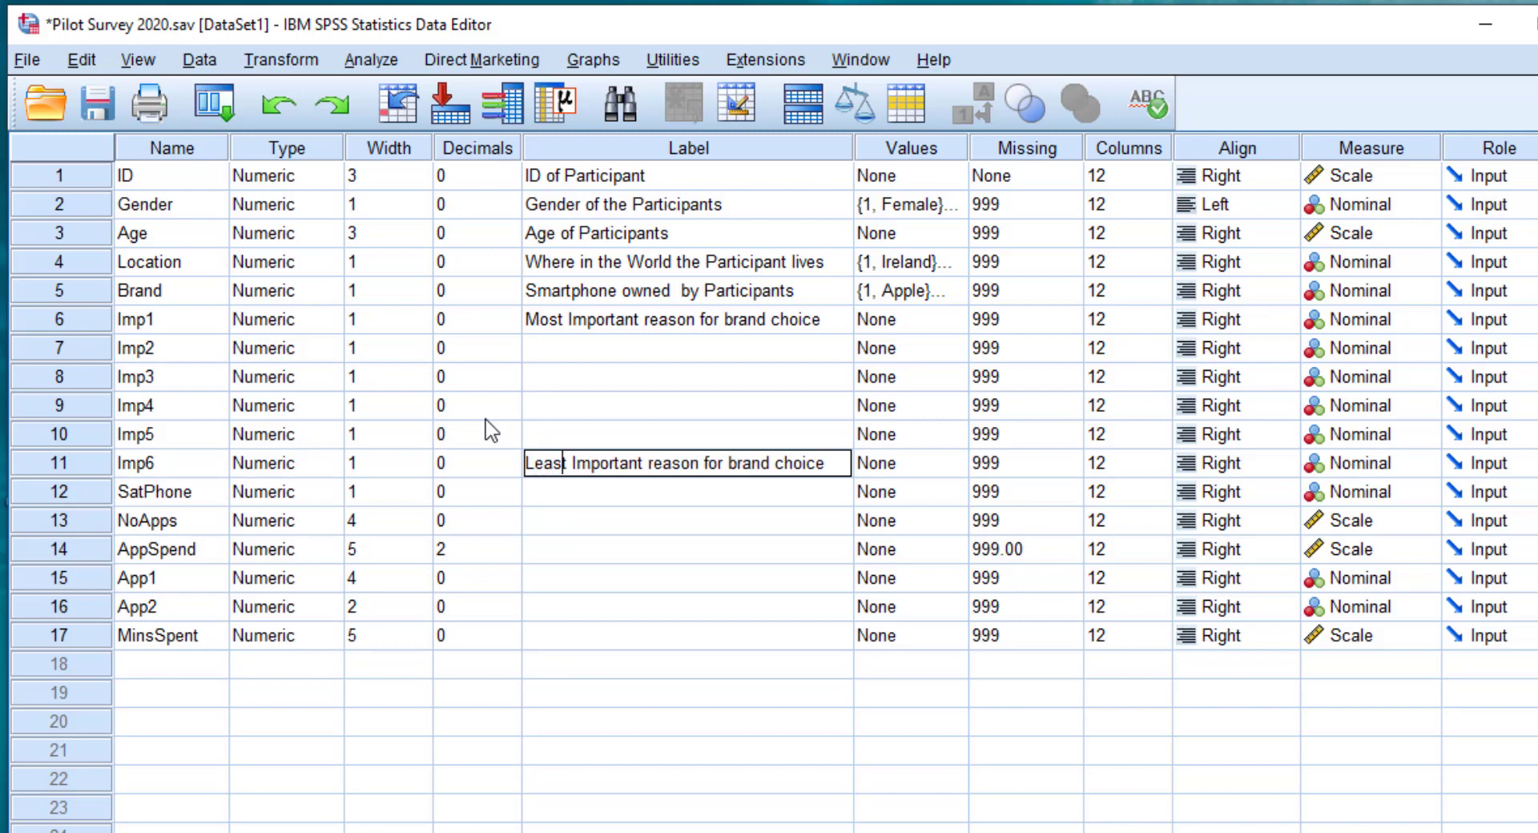
Enter "2nd reason for brand choice" as the label of the Imp2 variable
click(628, 358)
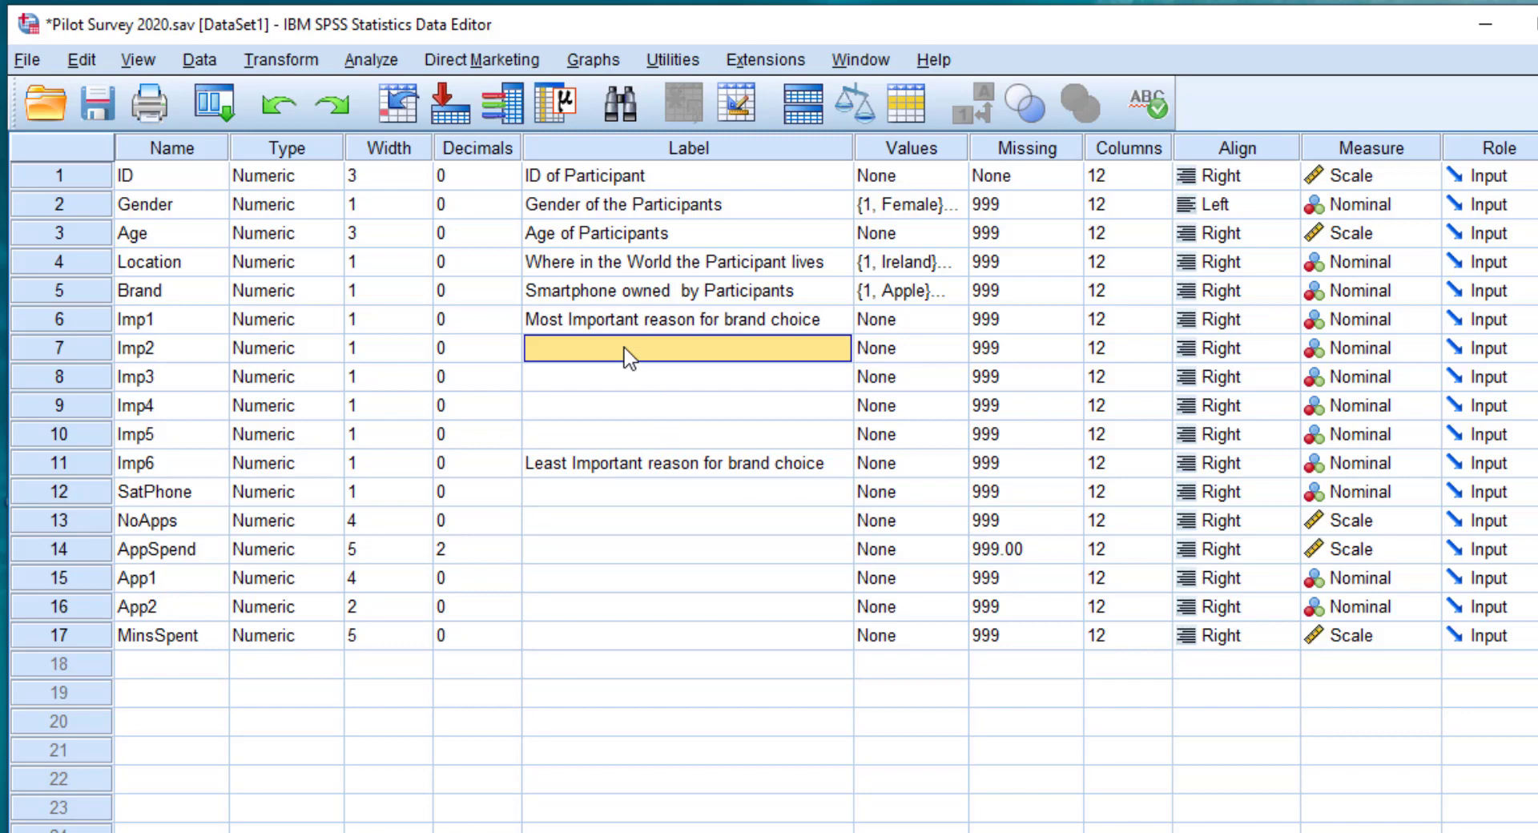
text(2nd)
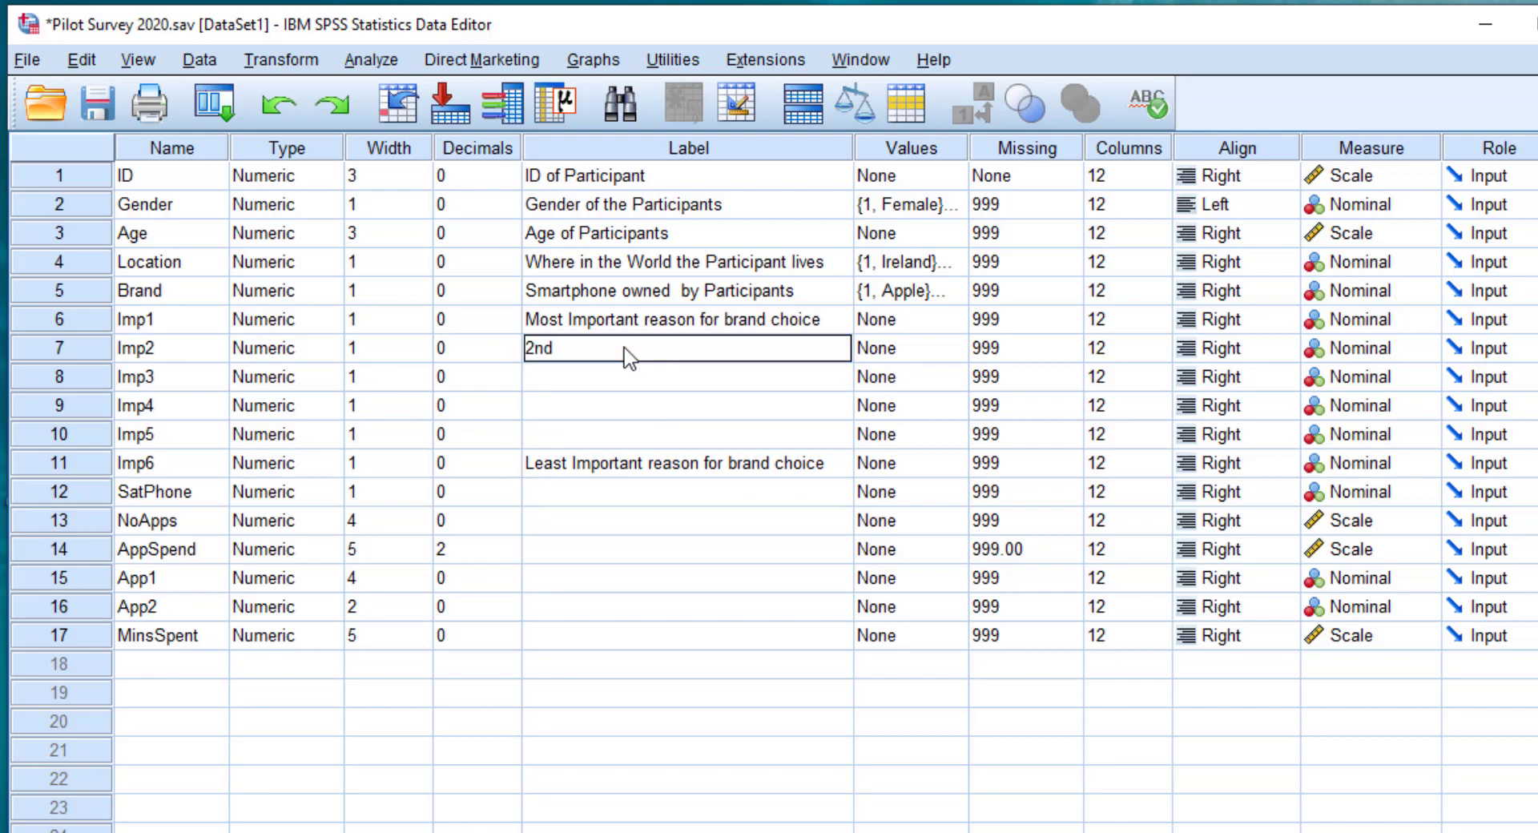
text( reason for brand choice)
key(Return)
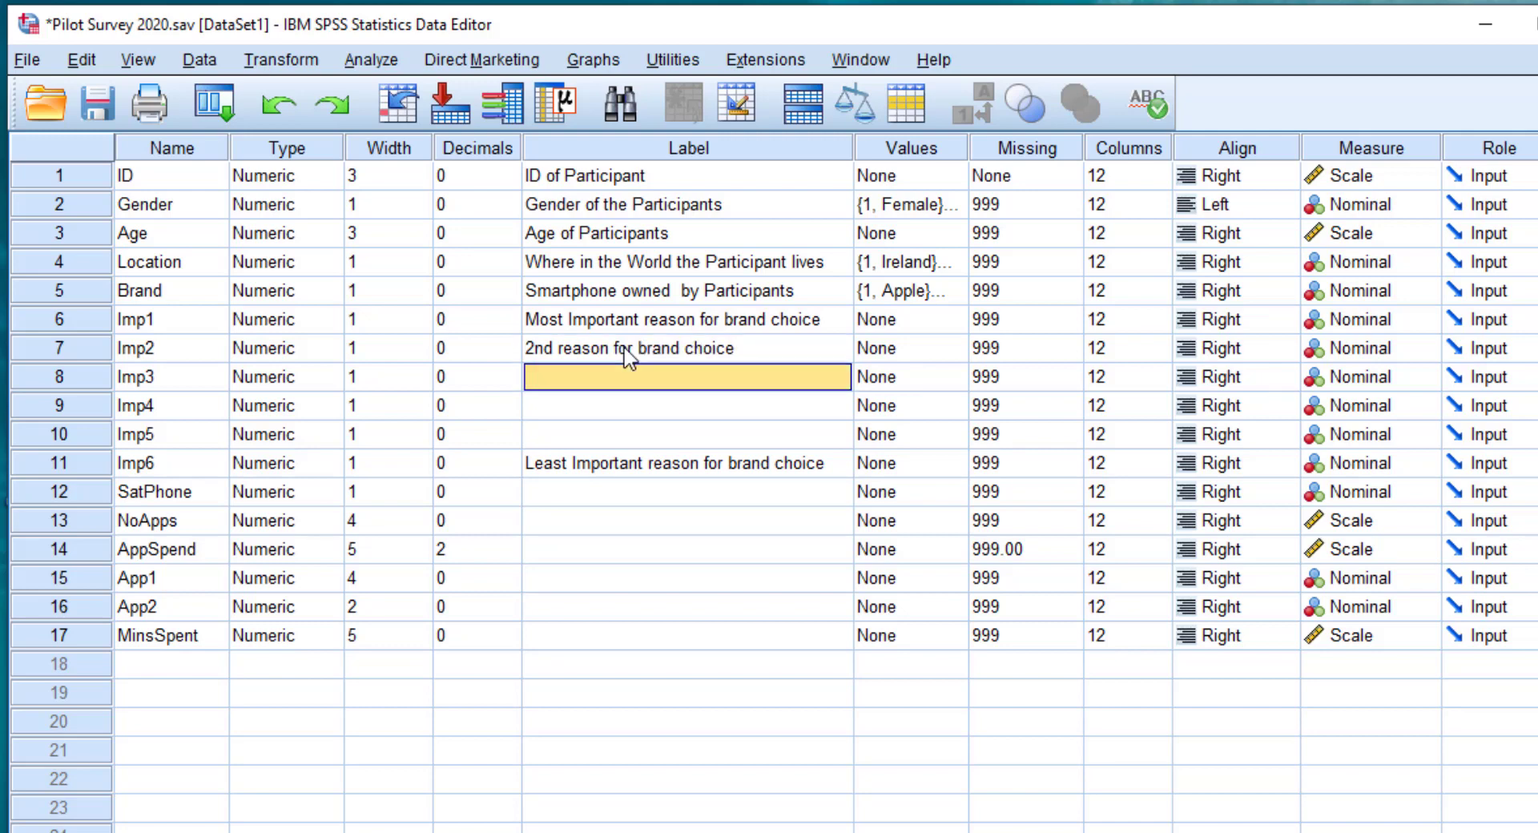
Copy Imp2's label to the Imp3, Imp4 and Imp5 variables
click(629, 355)
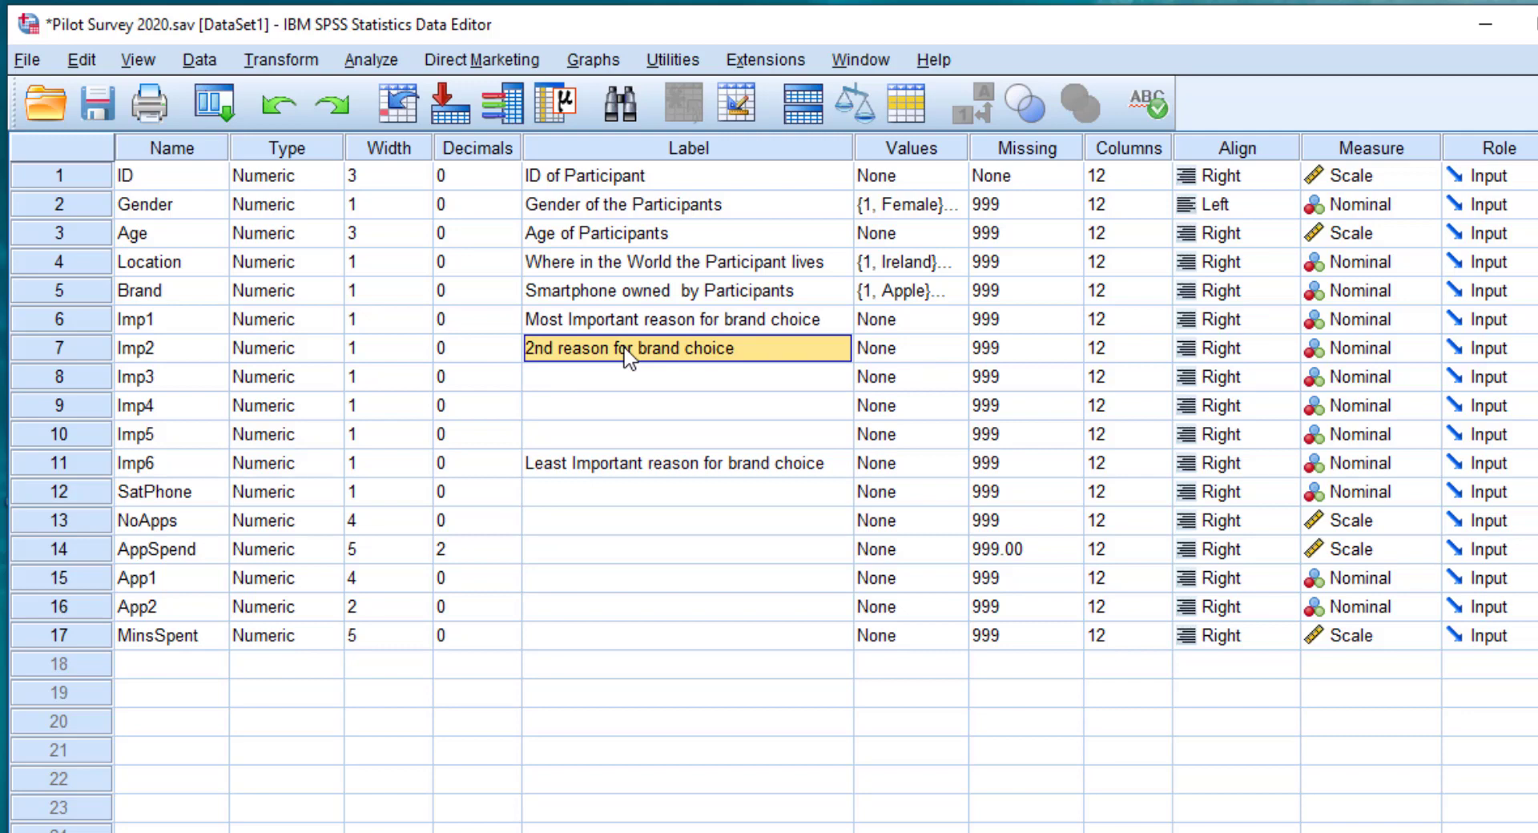
drag(617, 376, 611, 435)
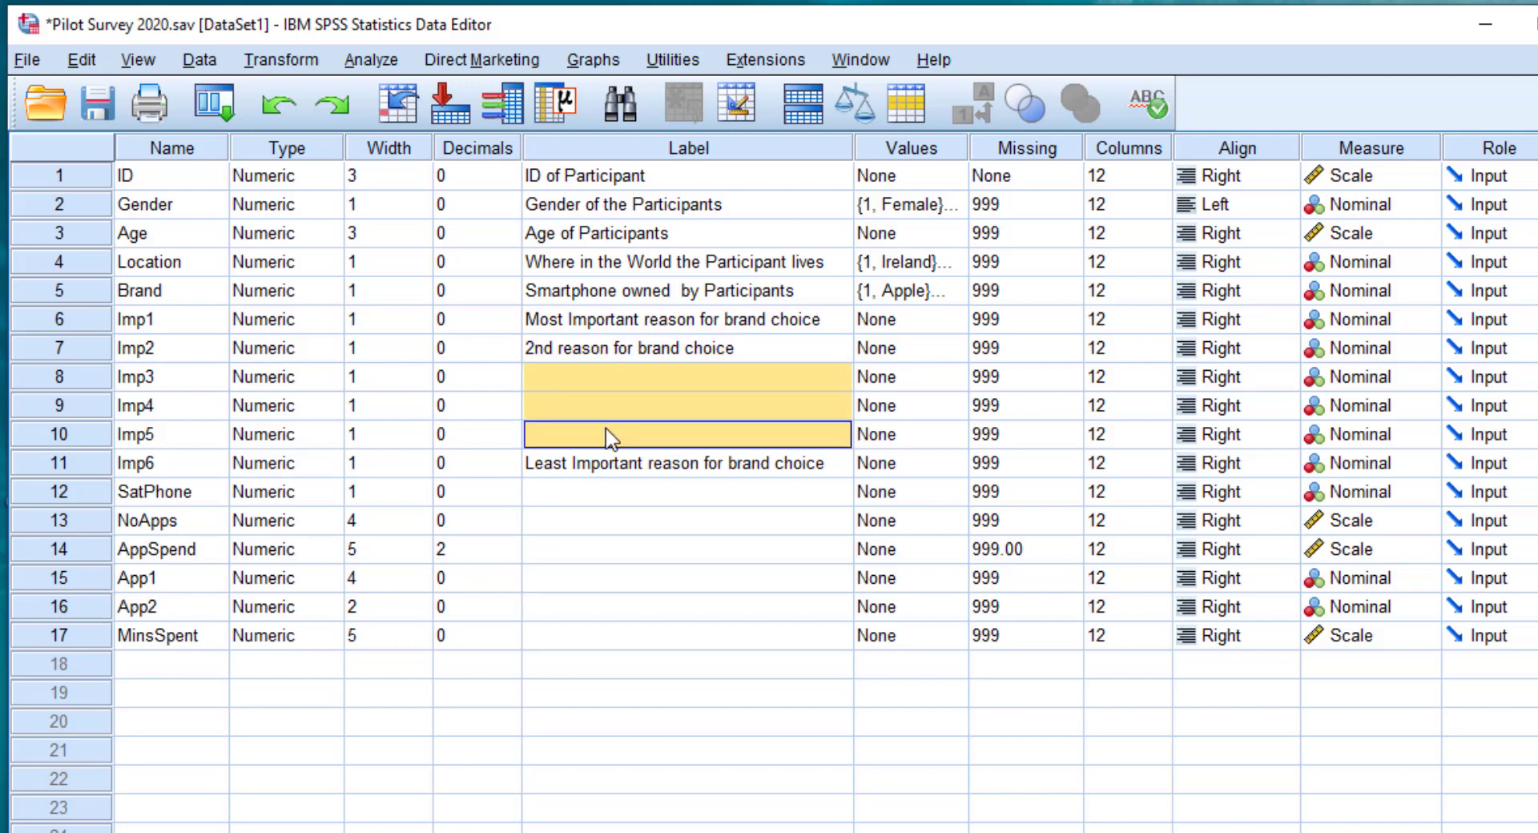
text(2nd reason for brand choice)
Change the label of Imp3 to "3re reason for brand choice"
click(573, 384)
click(553, 377)
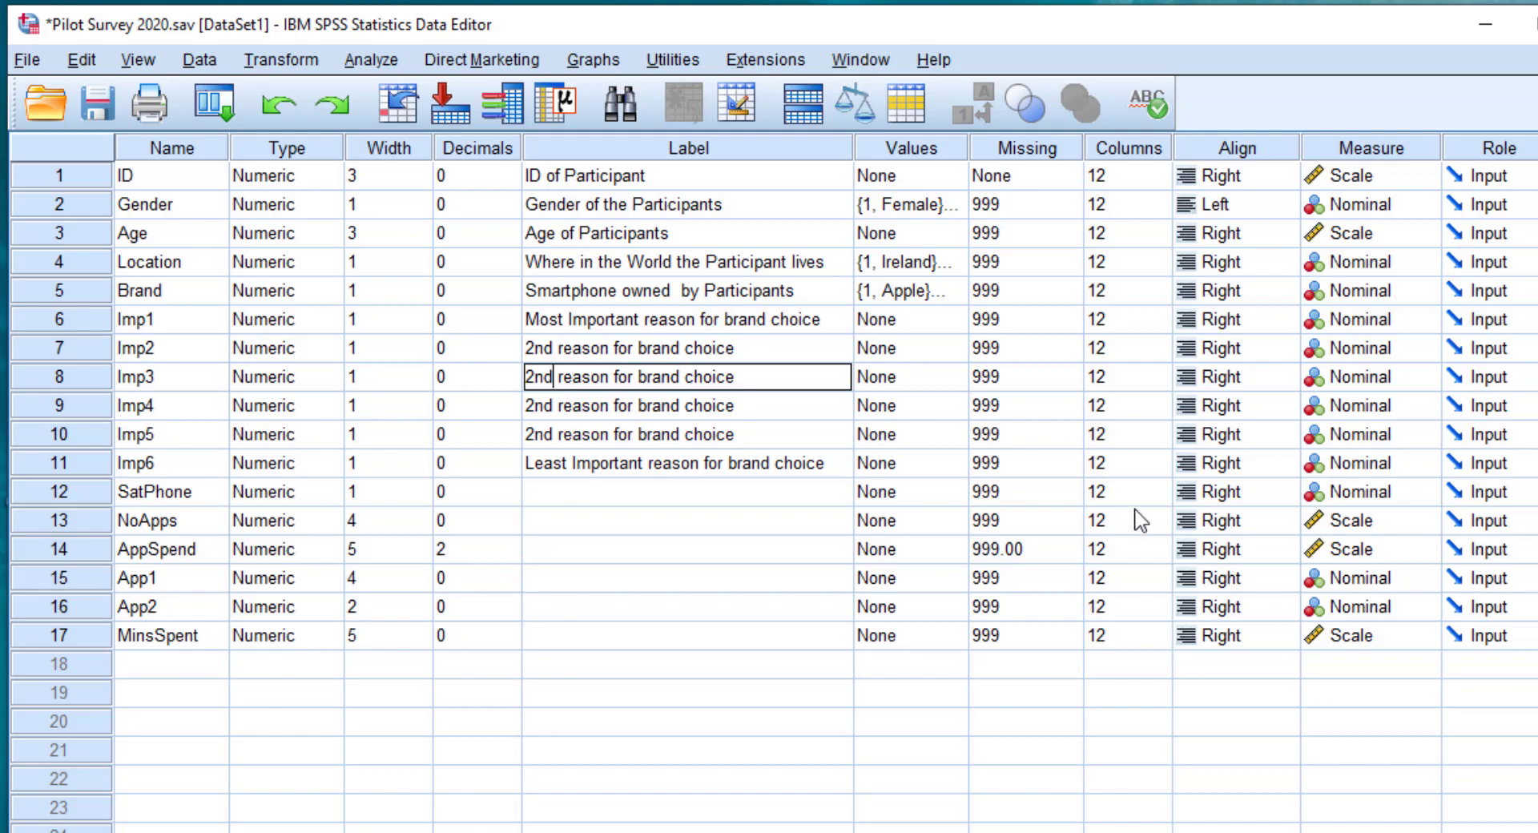
key(BackSpace)
key(BackSpace)
key(BackSpace)
text(3th)
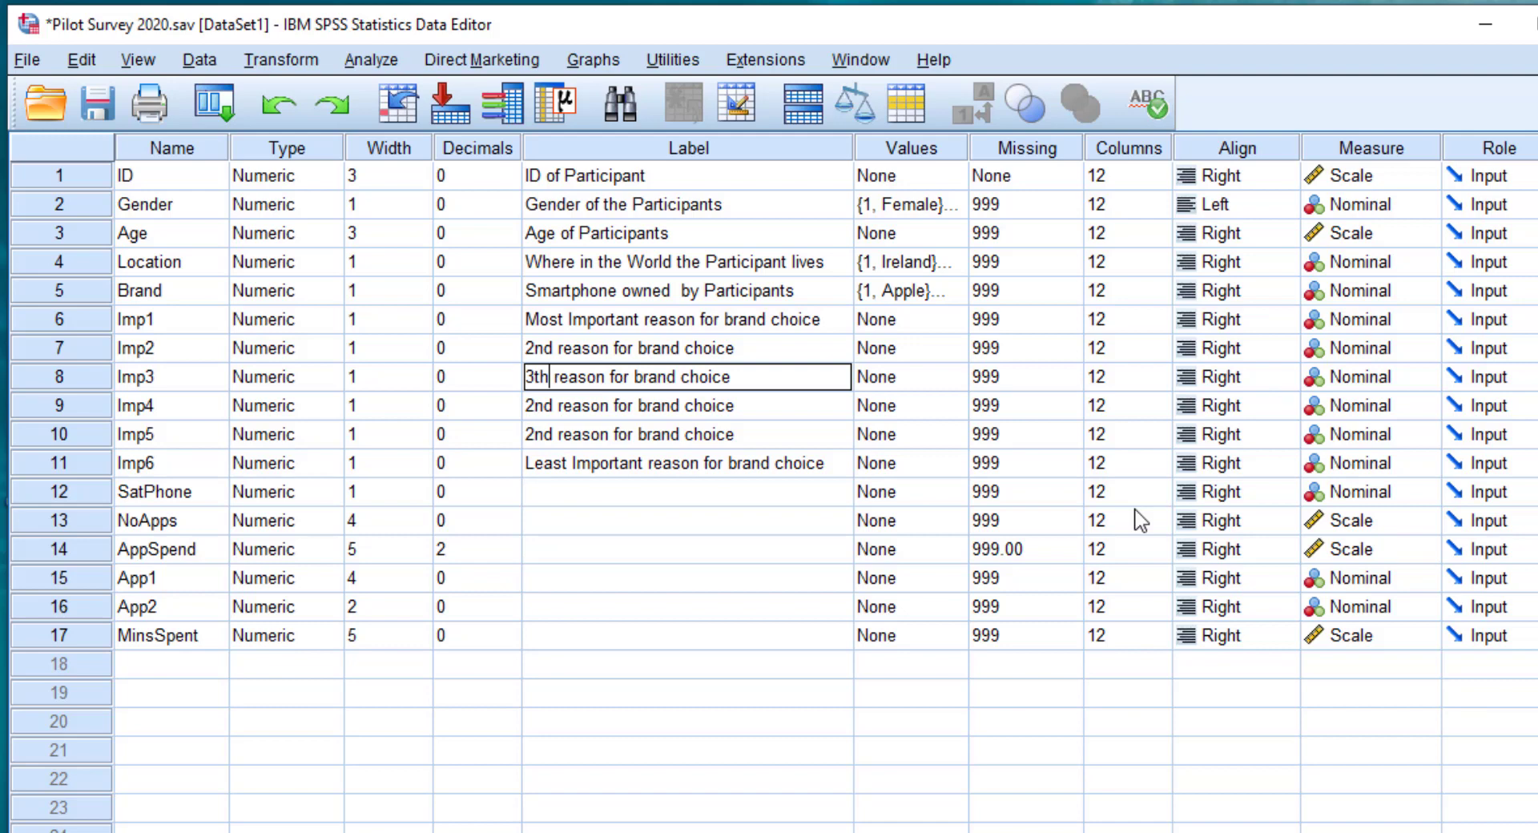
key(BackSpace)
key(BackSpace)
text(re)
Change the label of Imp4 to "4th reason for brand choice"
click(620, 410)
click(559, 406)
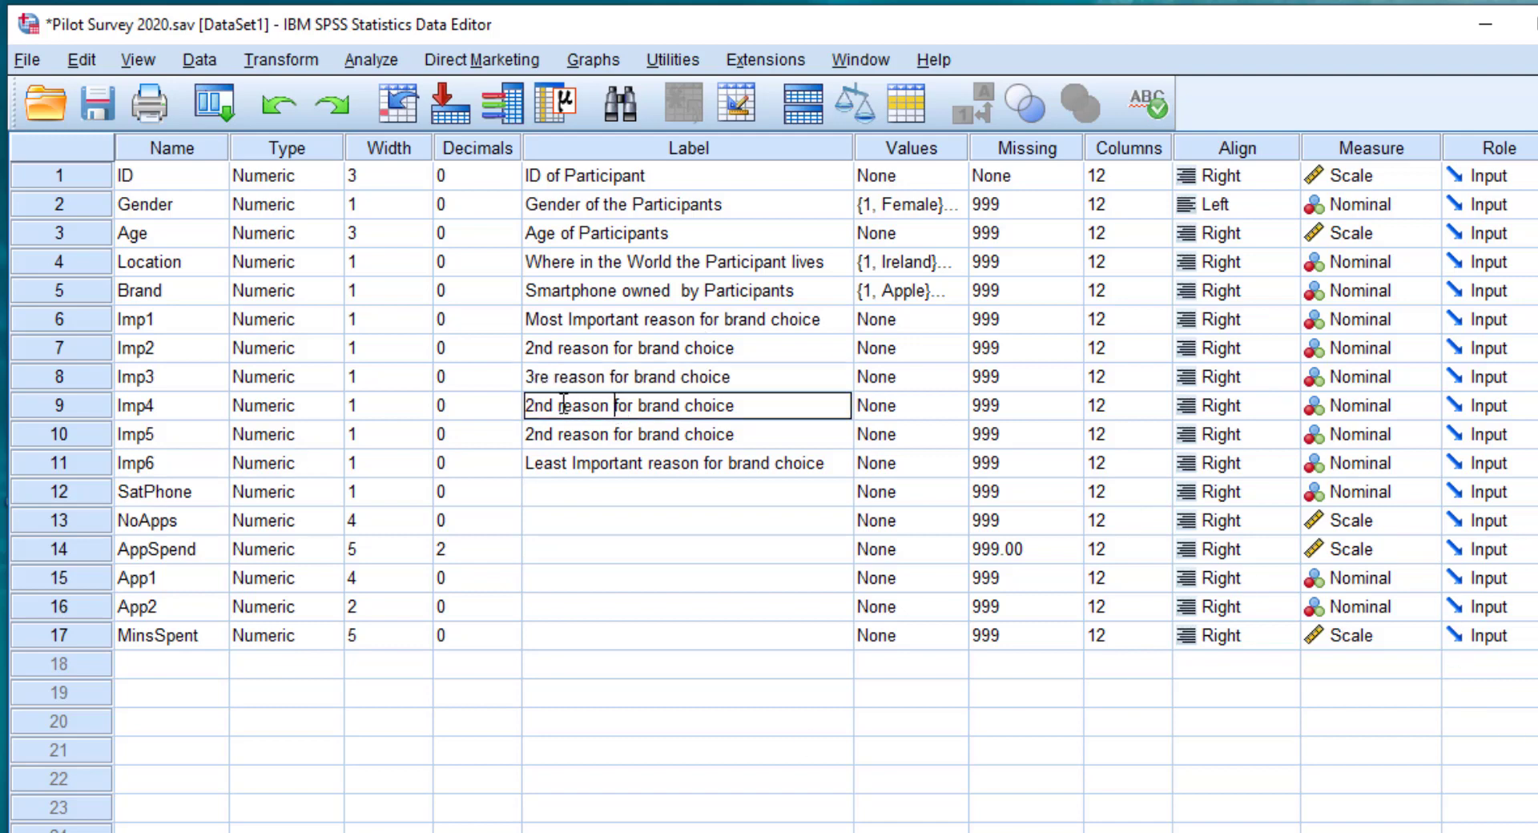
key(BackSpace)
key(BackSpace)
key(BackSpace)
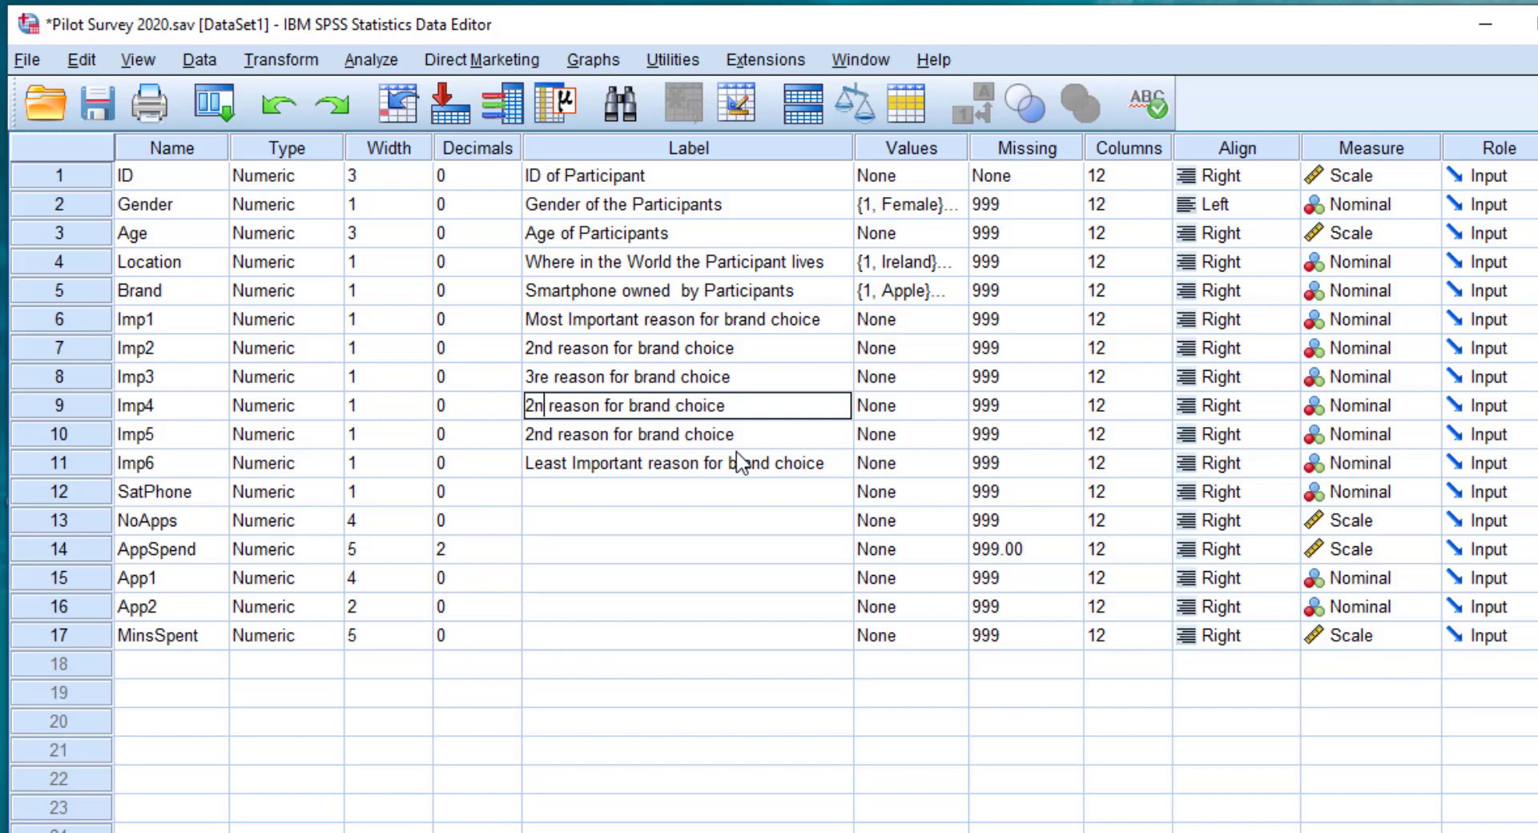
text(4th)
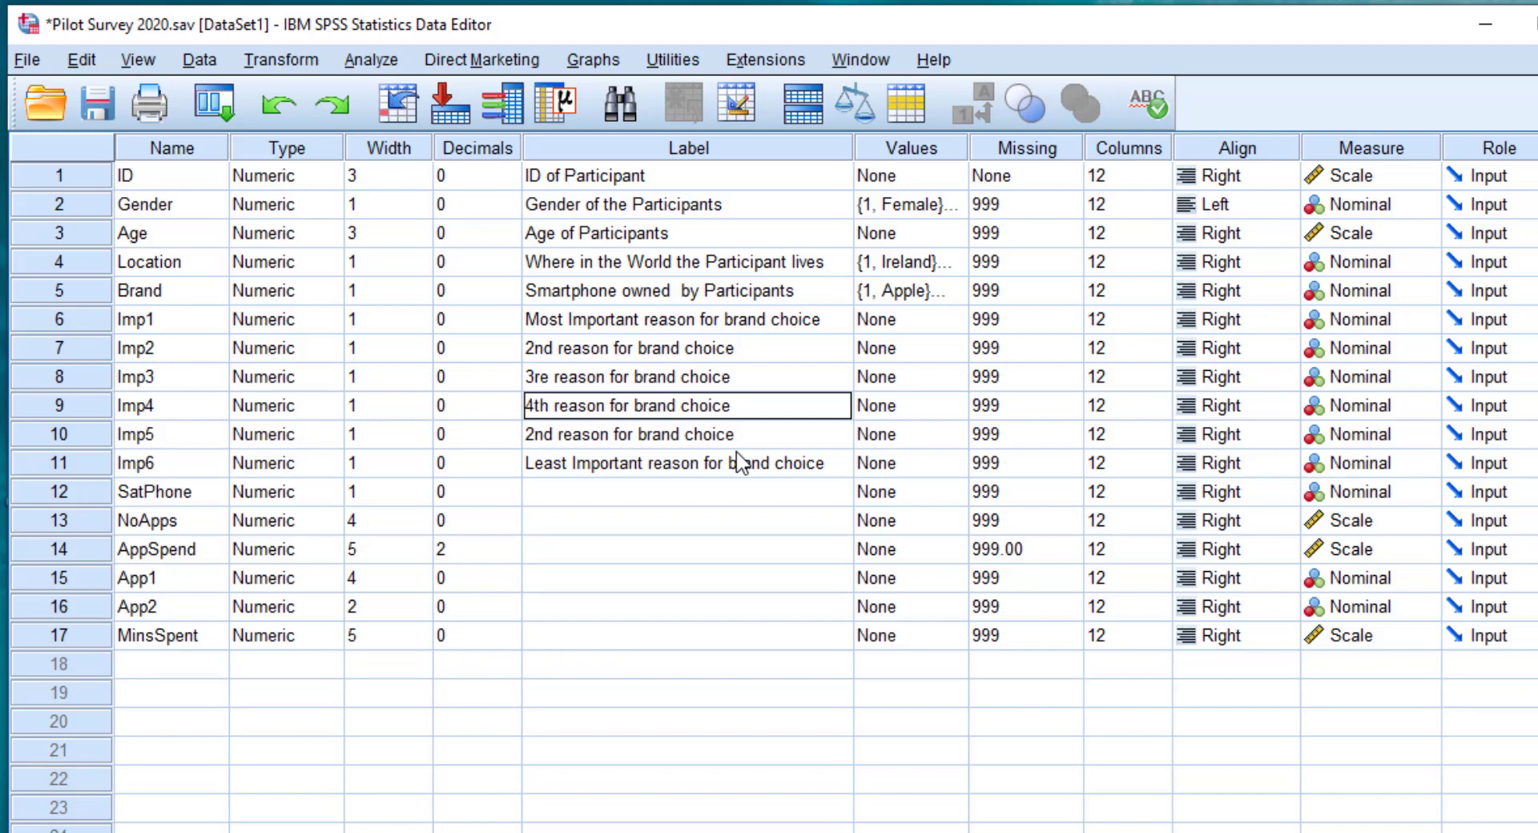
key(Return)
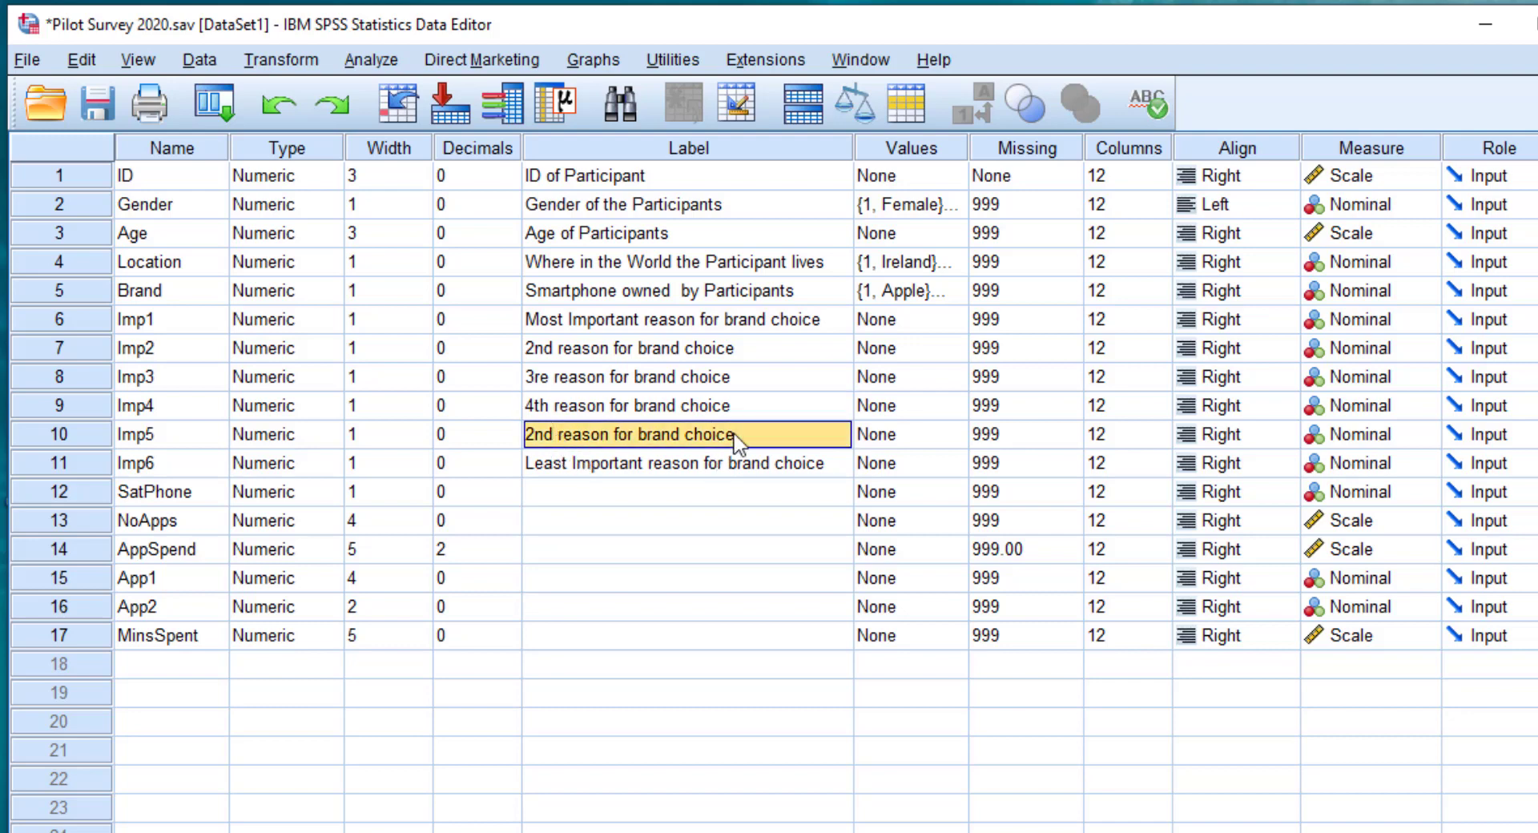
Change the label of Imp5 to "5th reason for brand choice"
key(BackSpace)
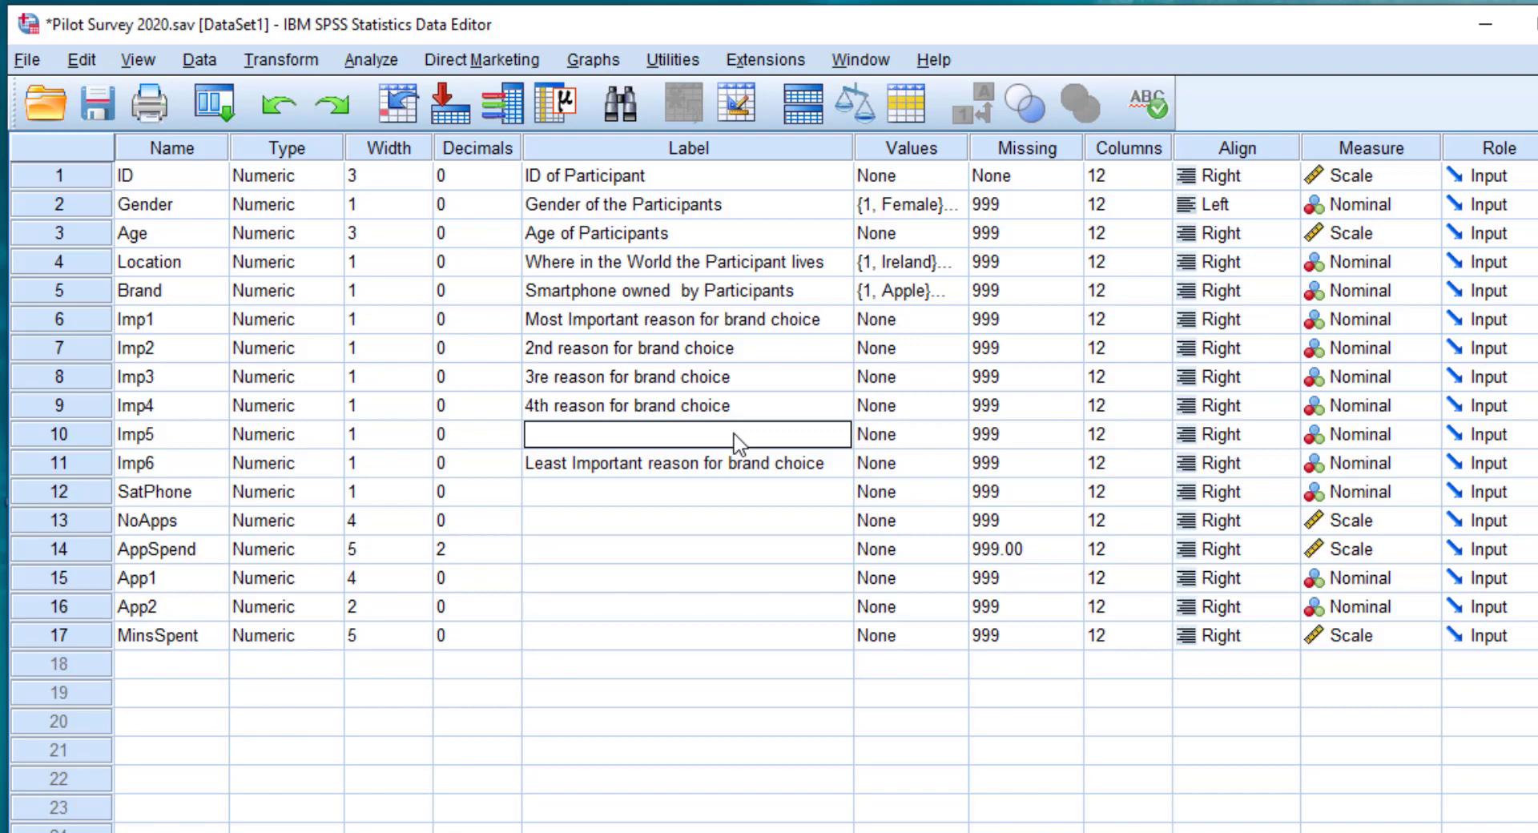
key(Escape)
double_click(561, 436)
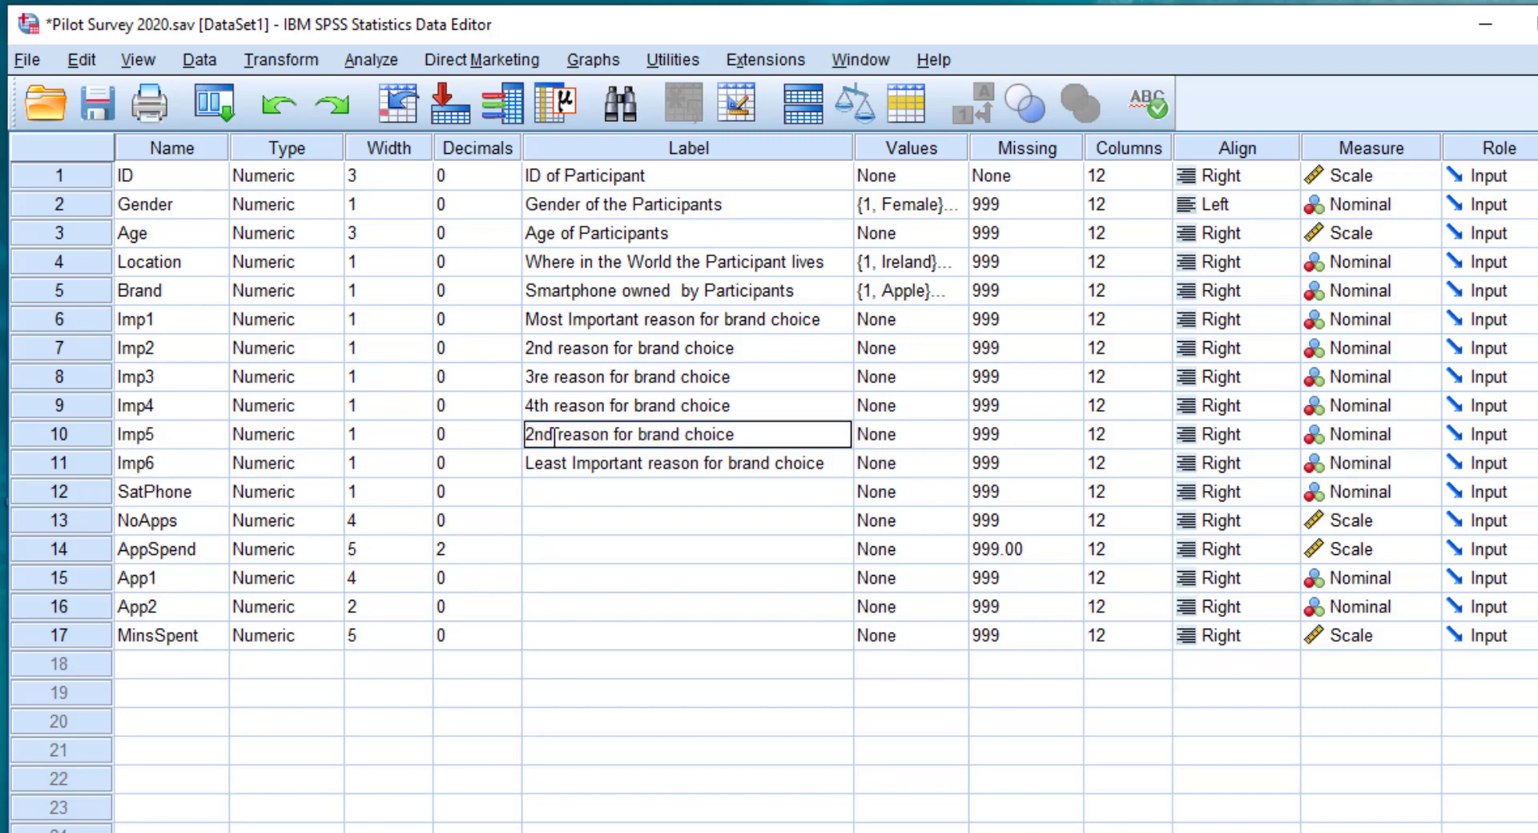
key(BackSpace)
key(BackSpace)
key(BackSpace)
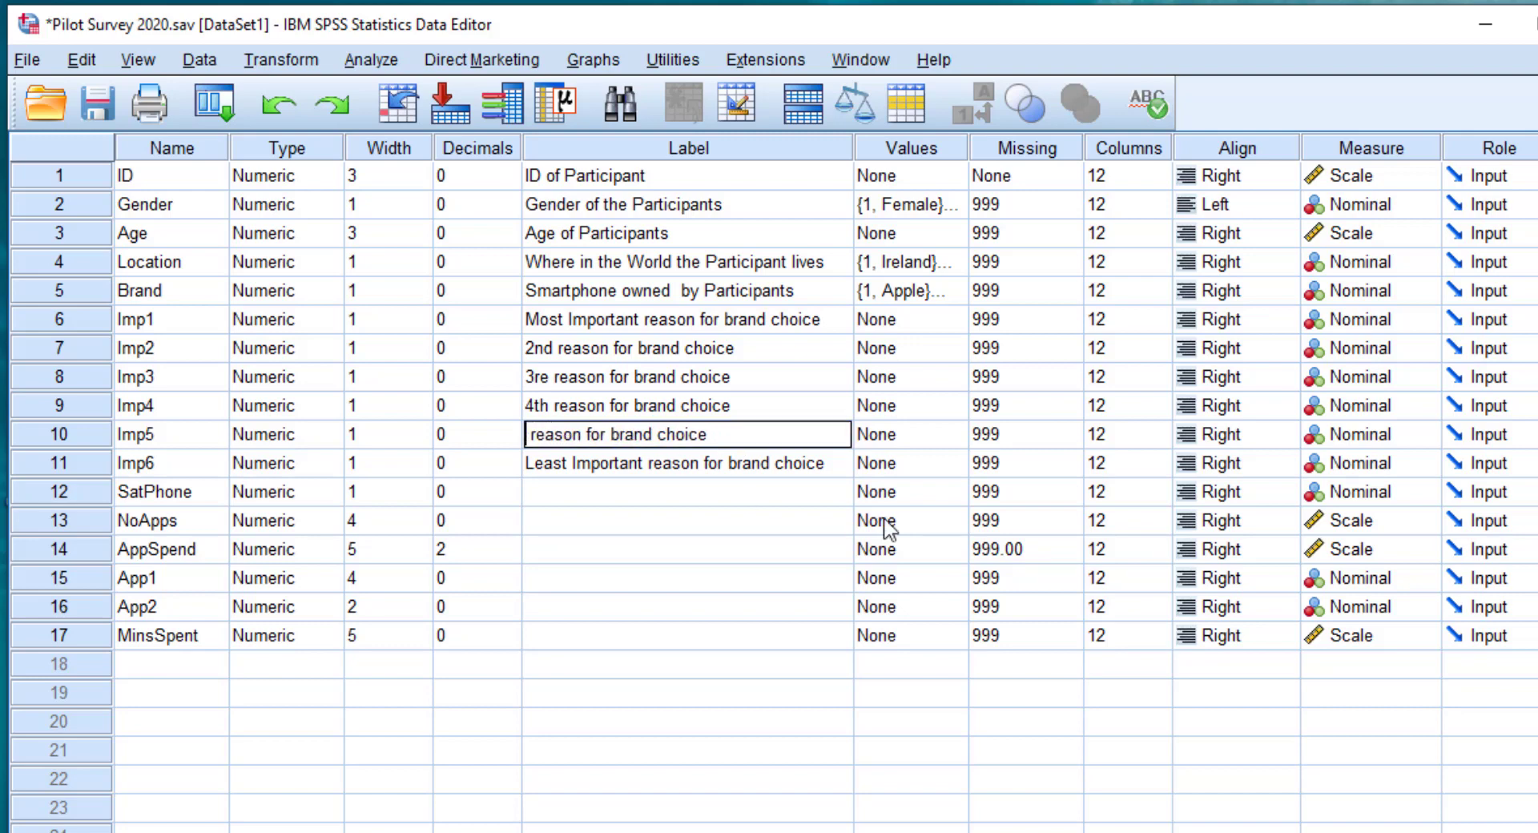
text(5th)
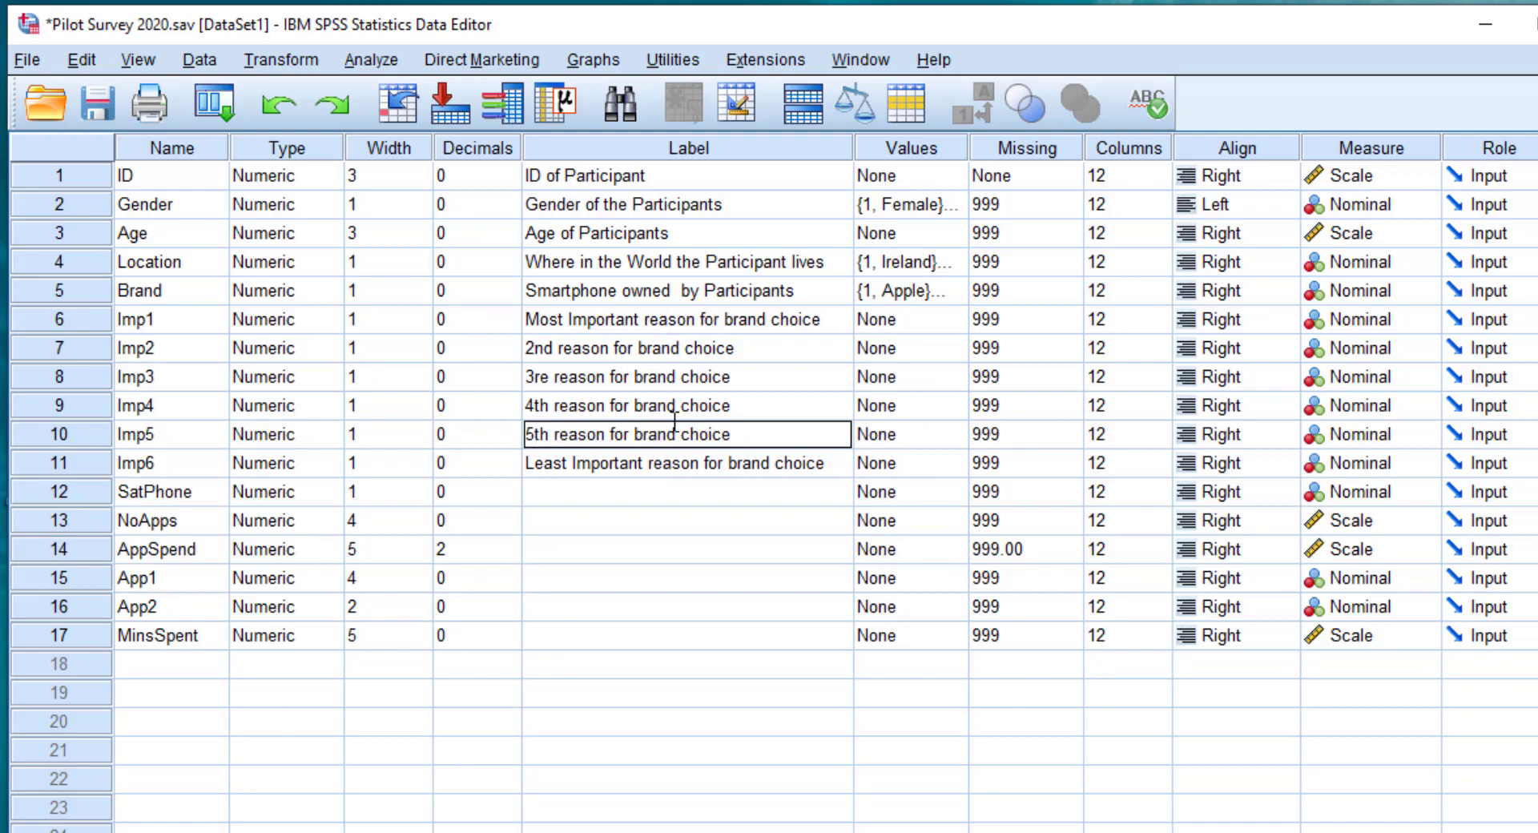
Open the value labels for Imp1 and add 1 = "Brand name" and 2 = "Cost of phone"
click(928, 327)
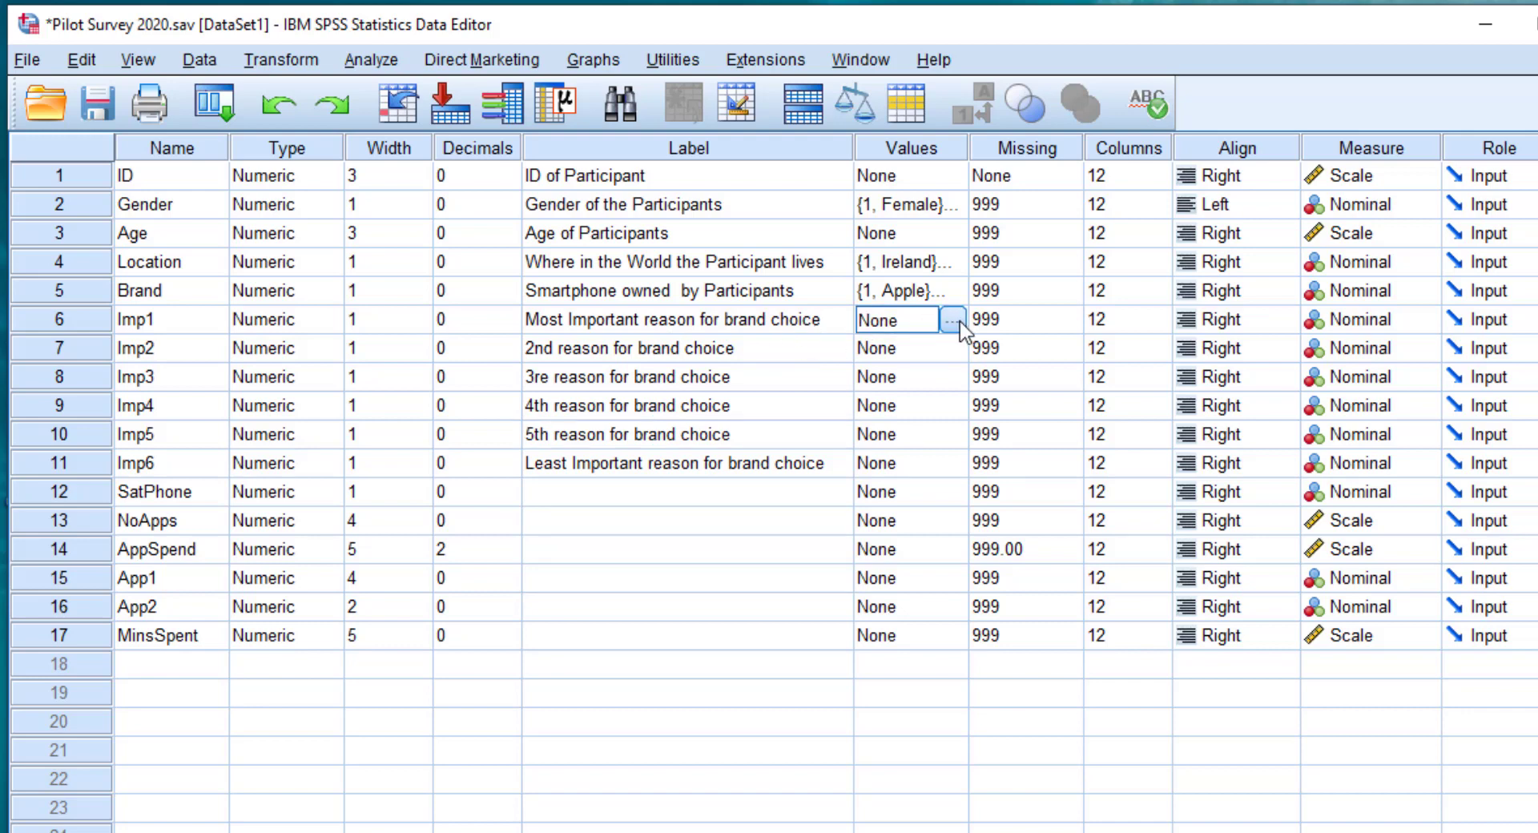
click(956, 321)
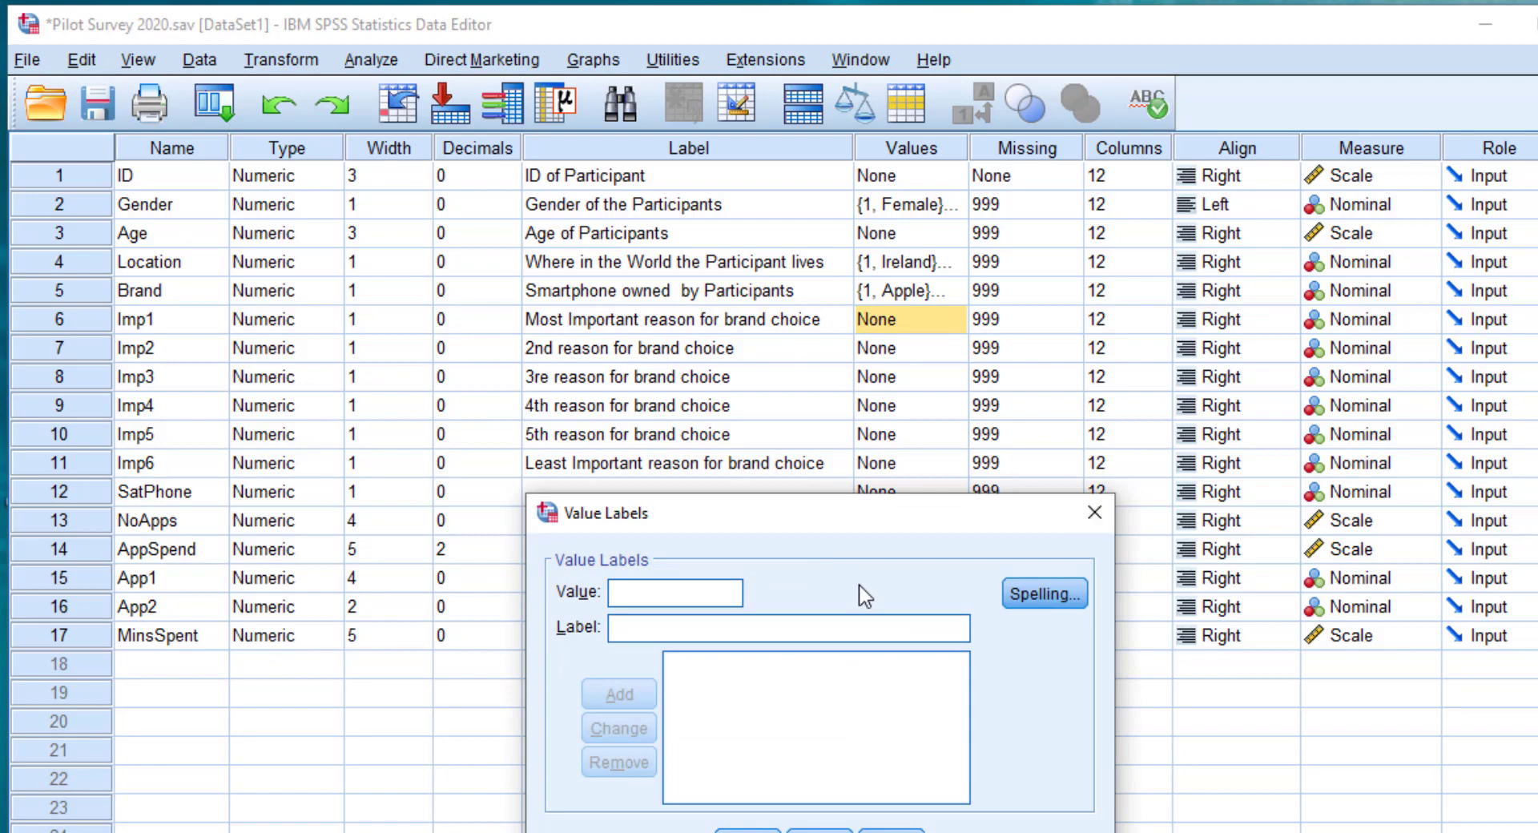
text(1)
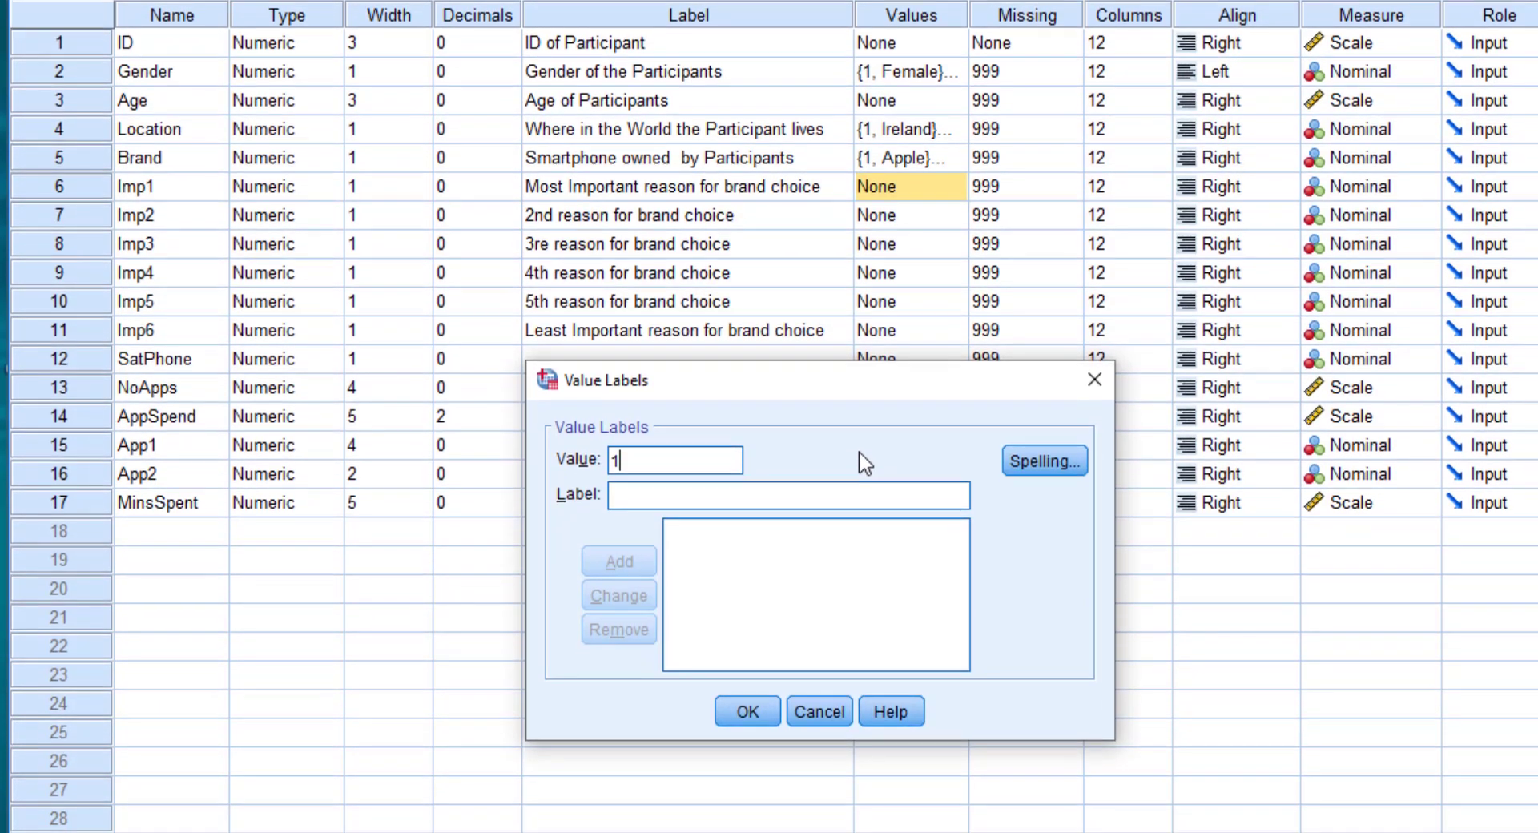
key(Tab)
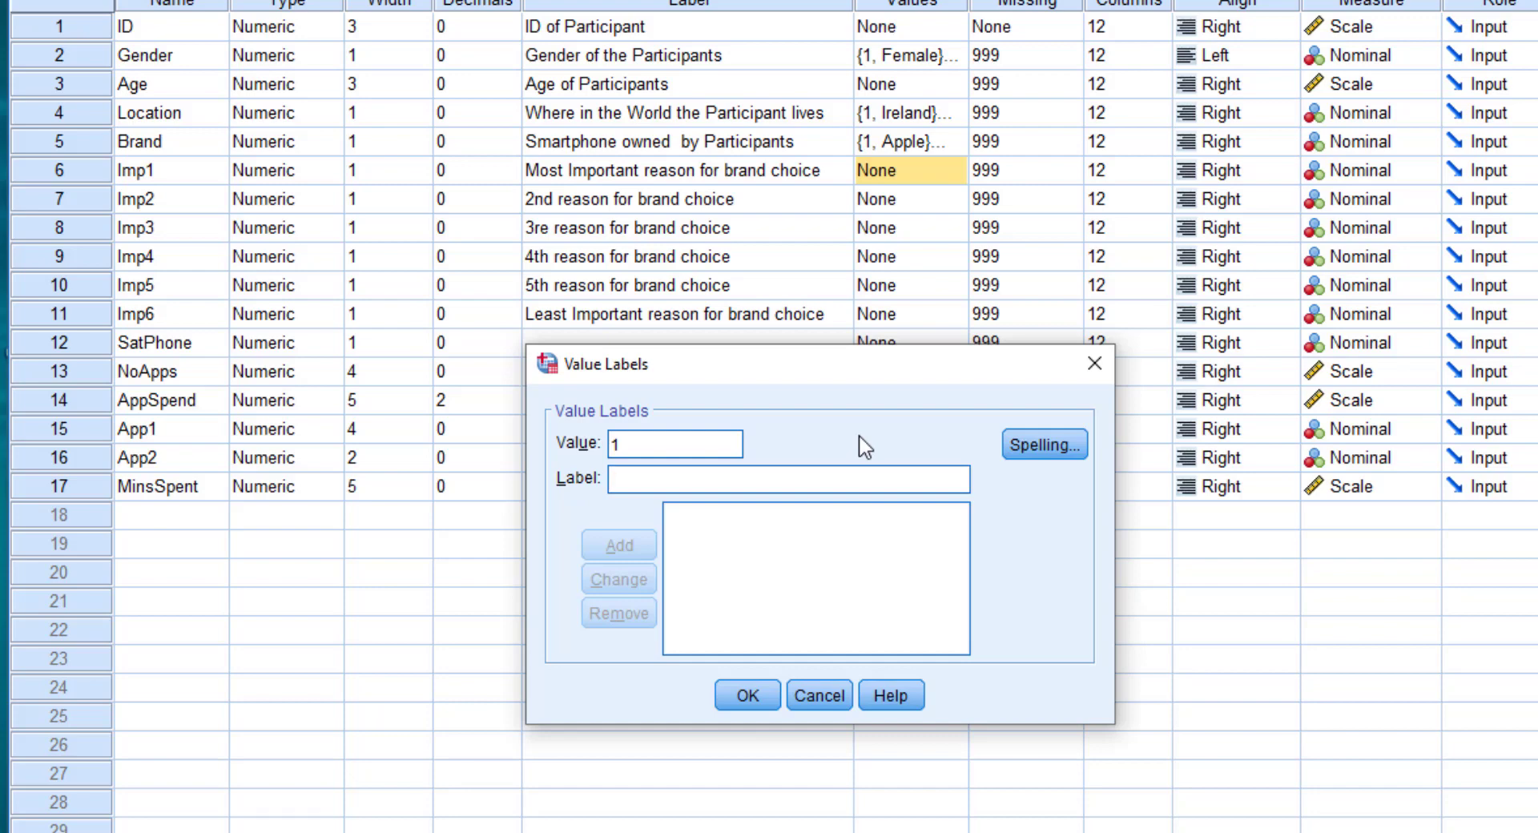
text(Brand name)
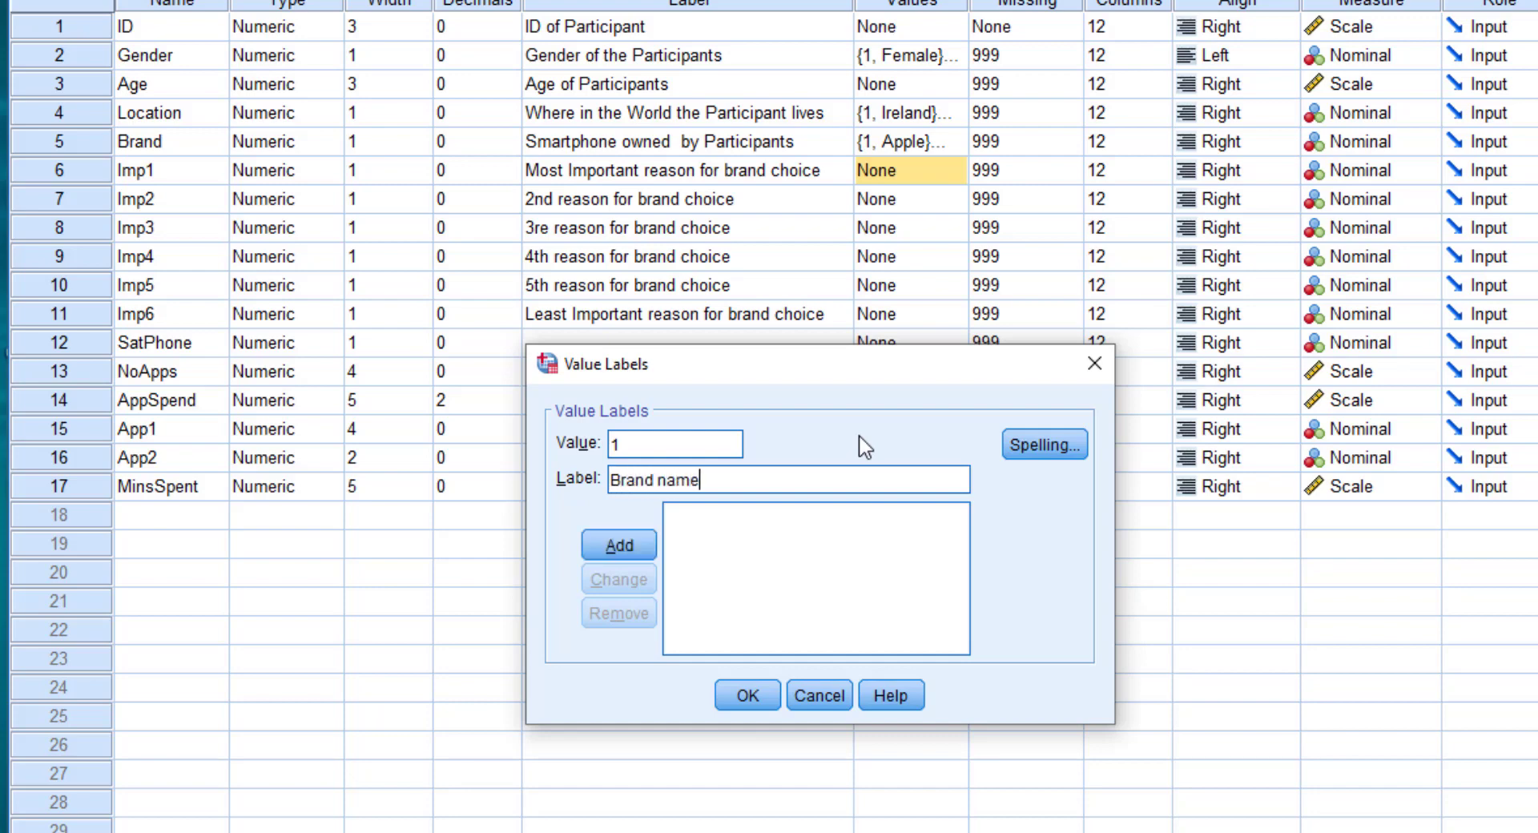
key(Return)
text(2)
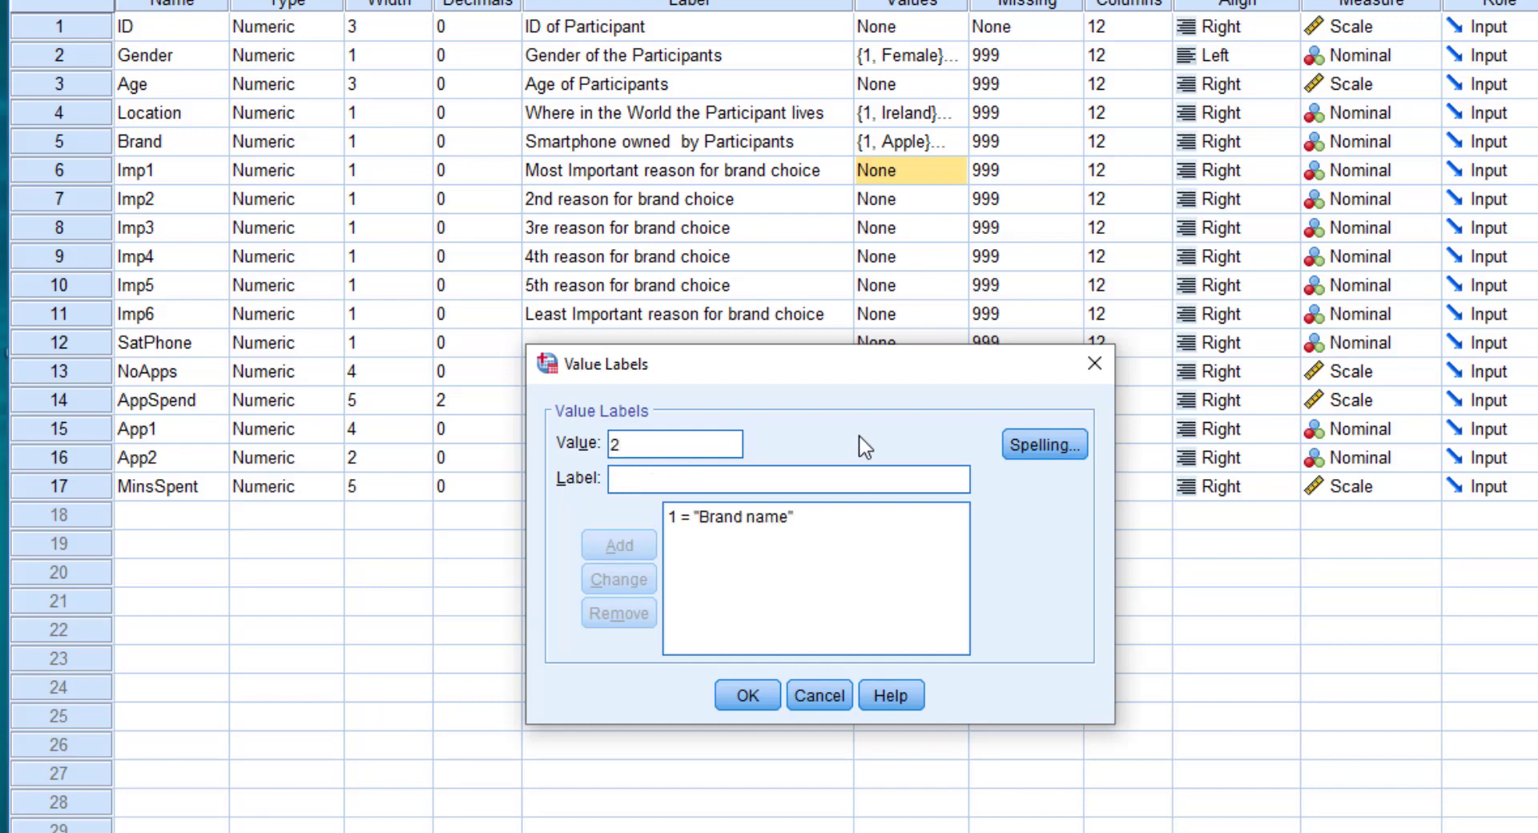
key(Tab)
text(Cost of phone)
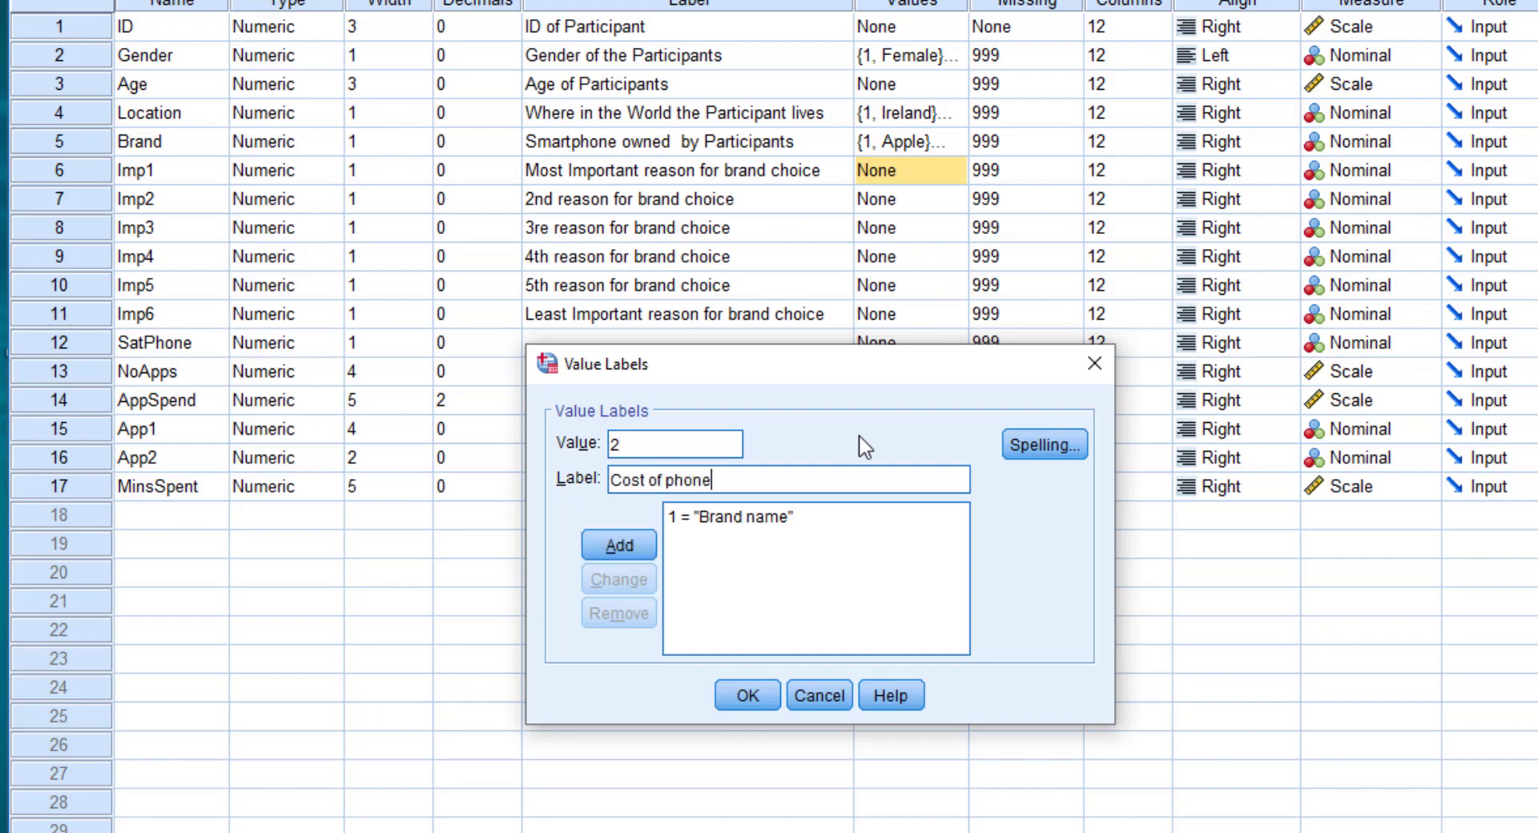
key(Return)
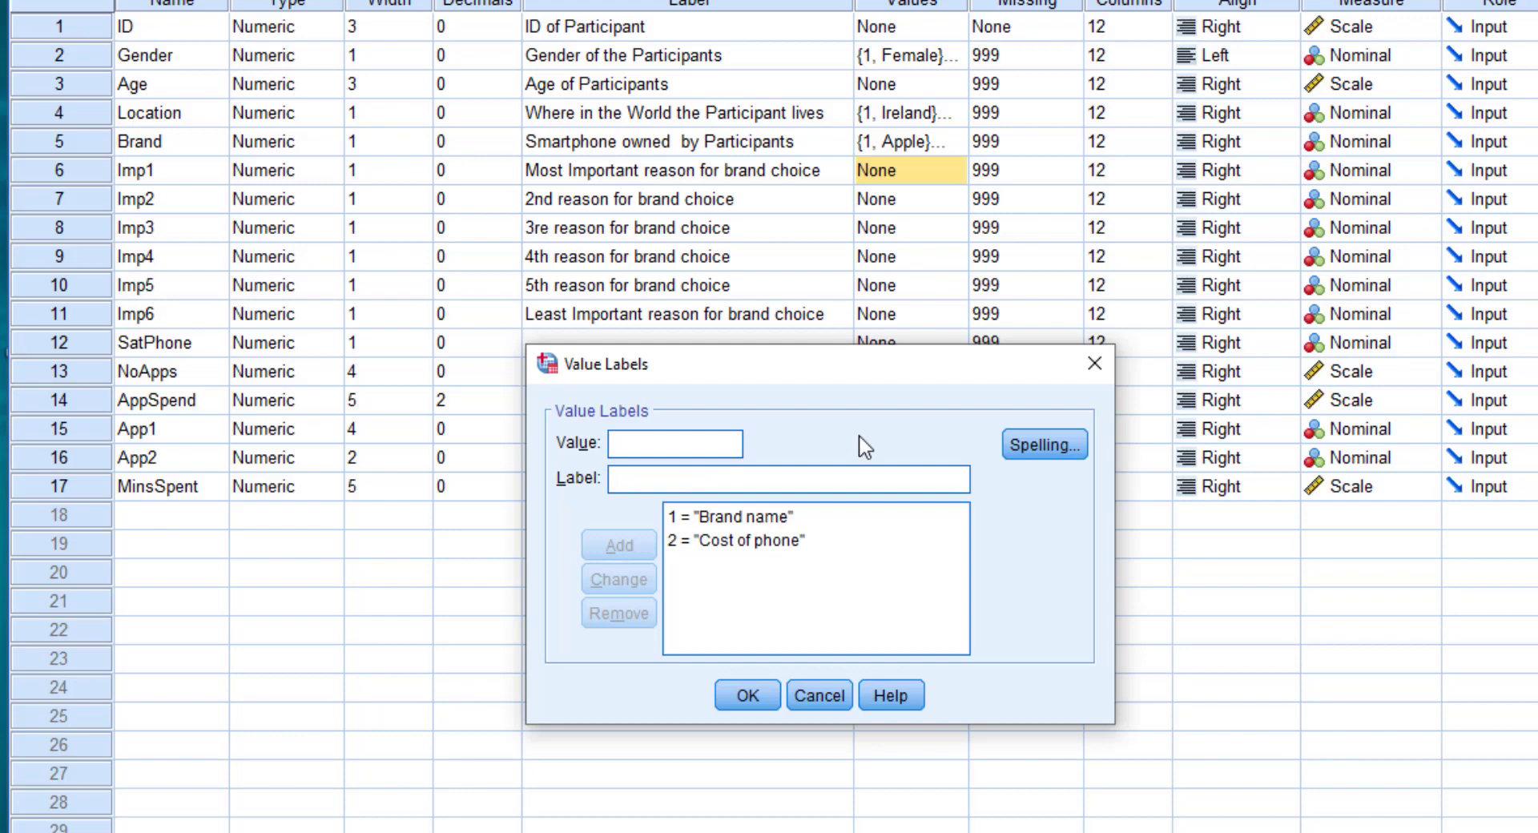
Add the Imp1 value labels 3 = "Picture quality", 4 = "Audio quality" and 5 = "Storage Capacity"
text(3)
key(Tab)
text(Picture quality)
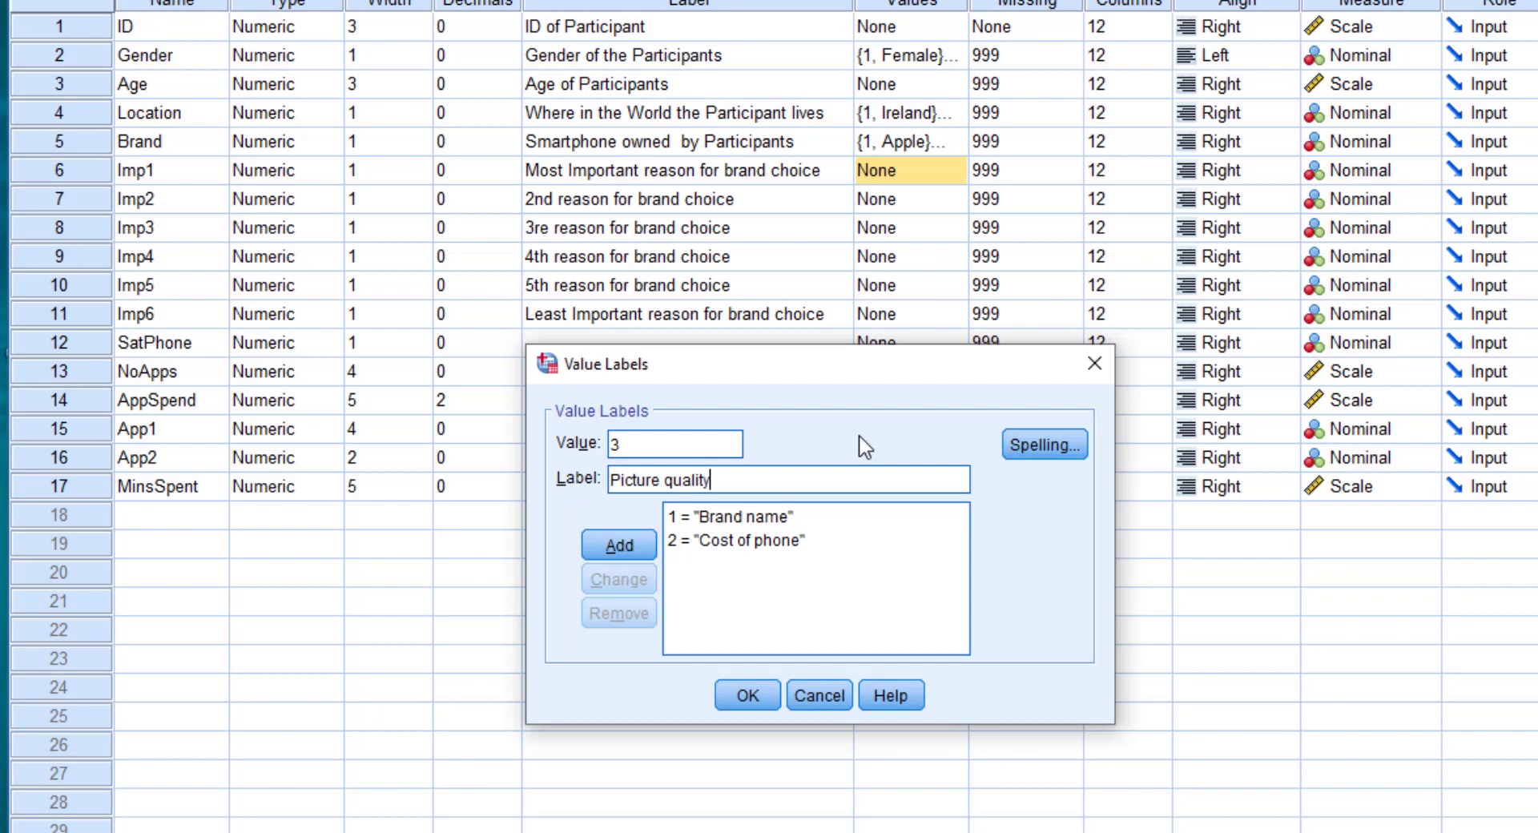
key(Return)
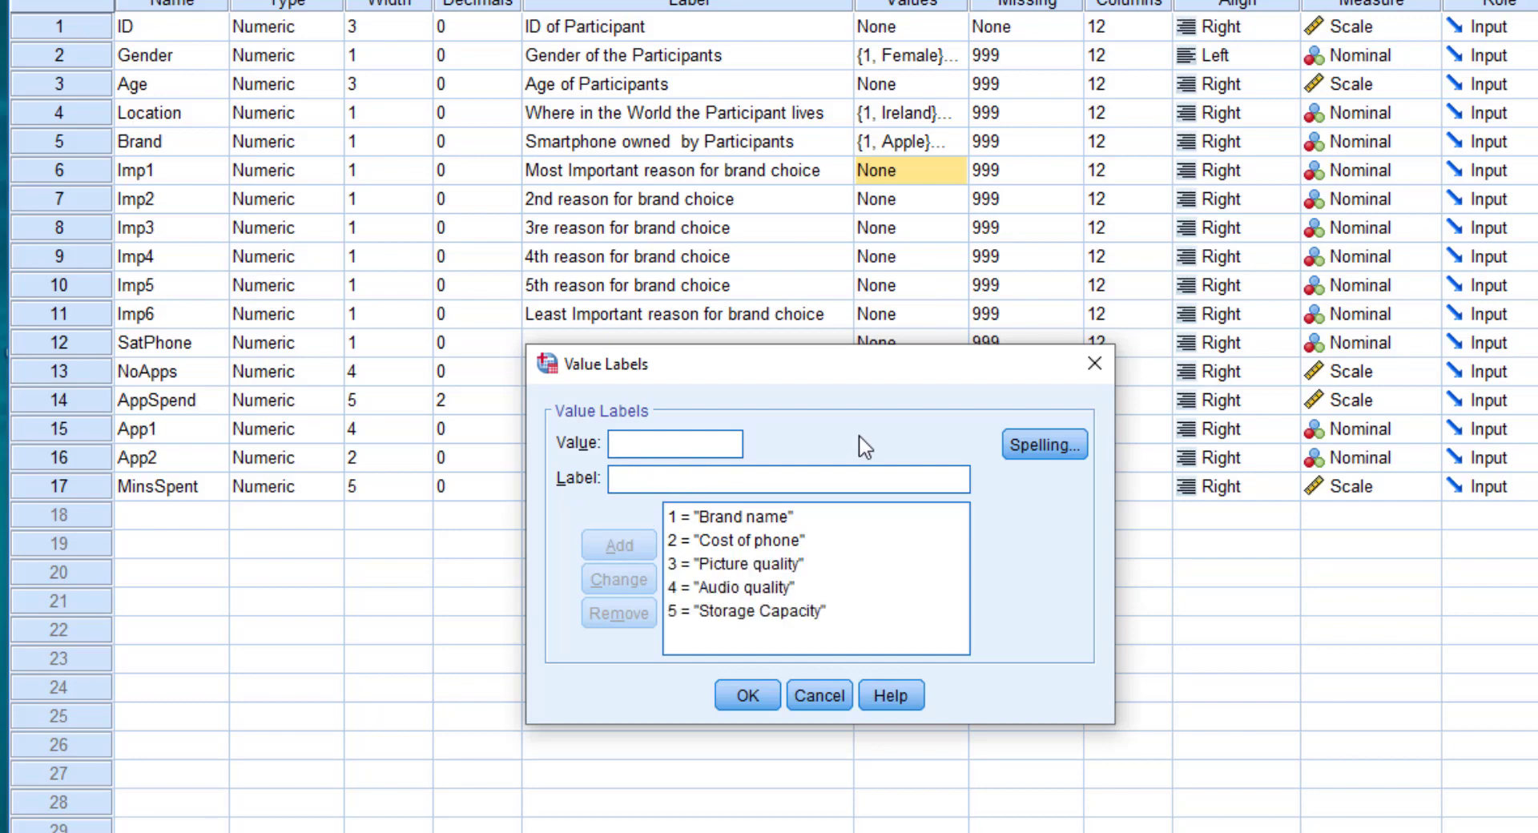
Add the label "Don't Know" for value 6 of Imp1
text(6)
key(Tab)
text(Don't)
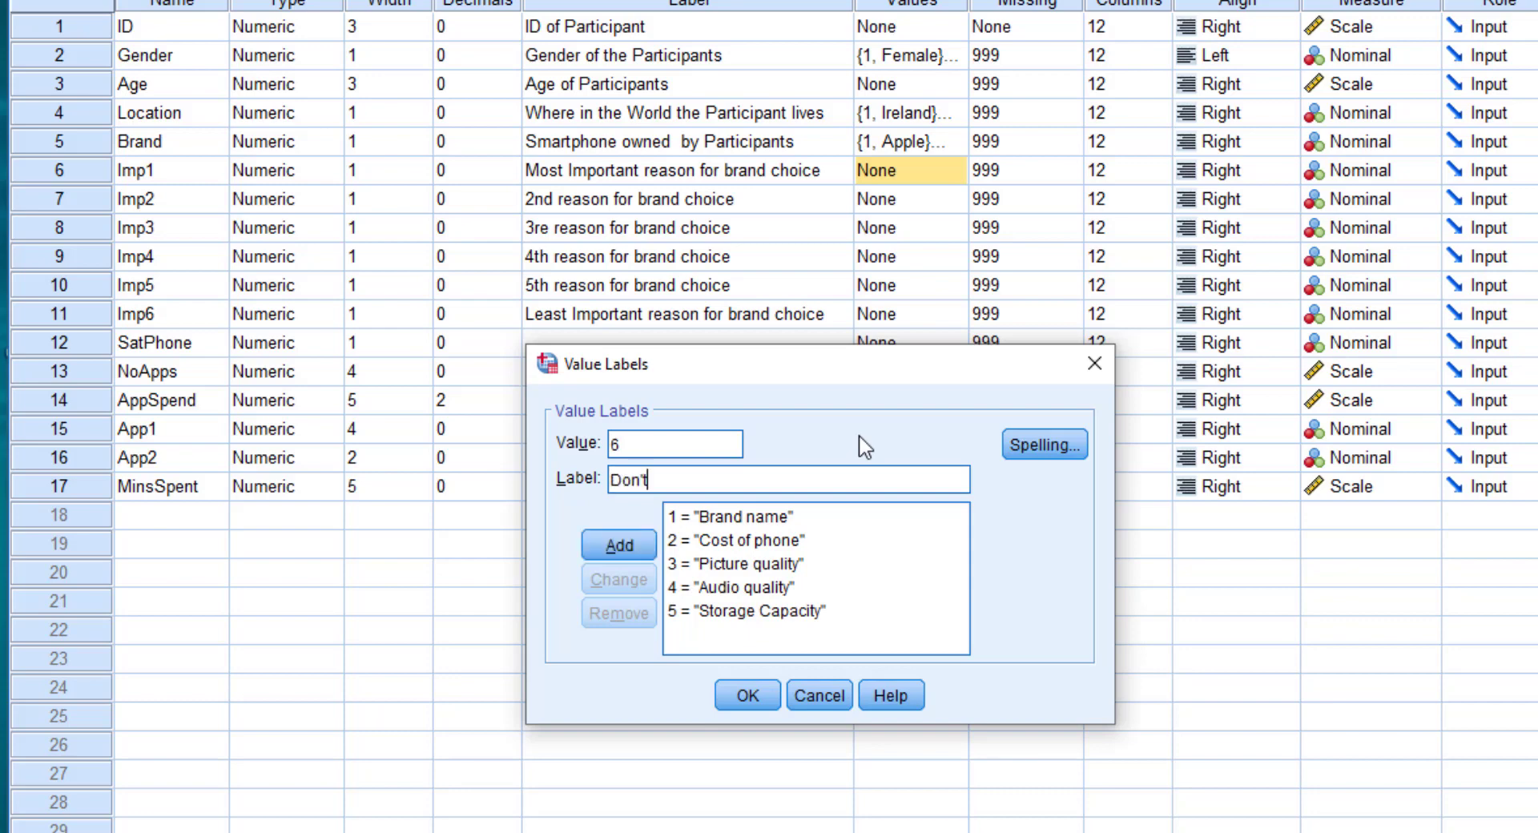
text( Know)
key(Return)
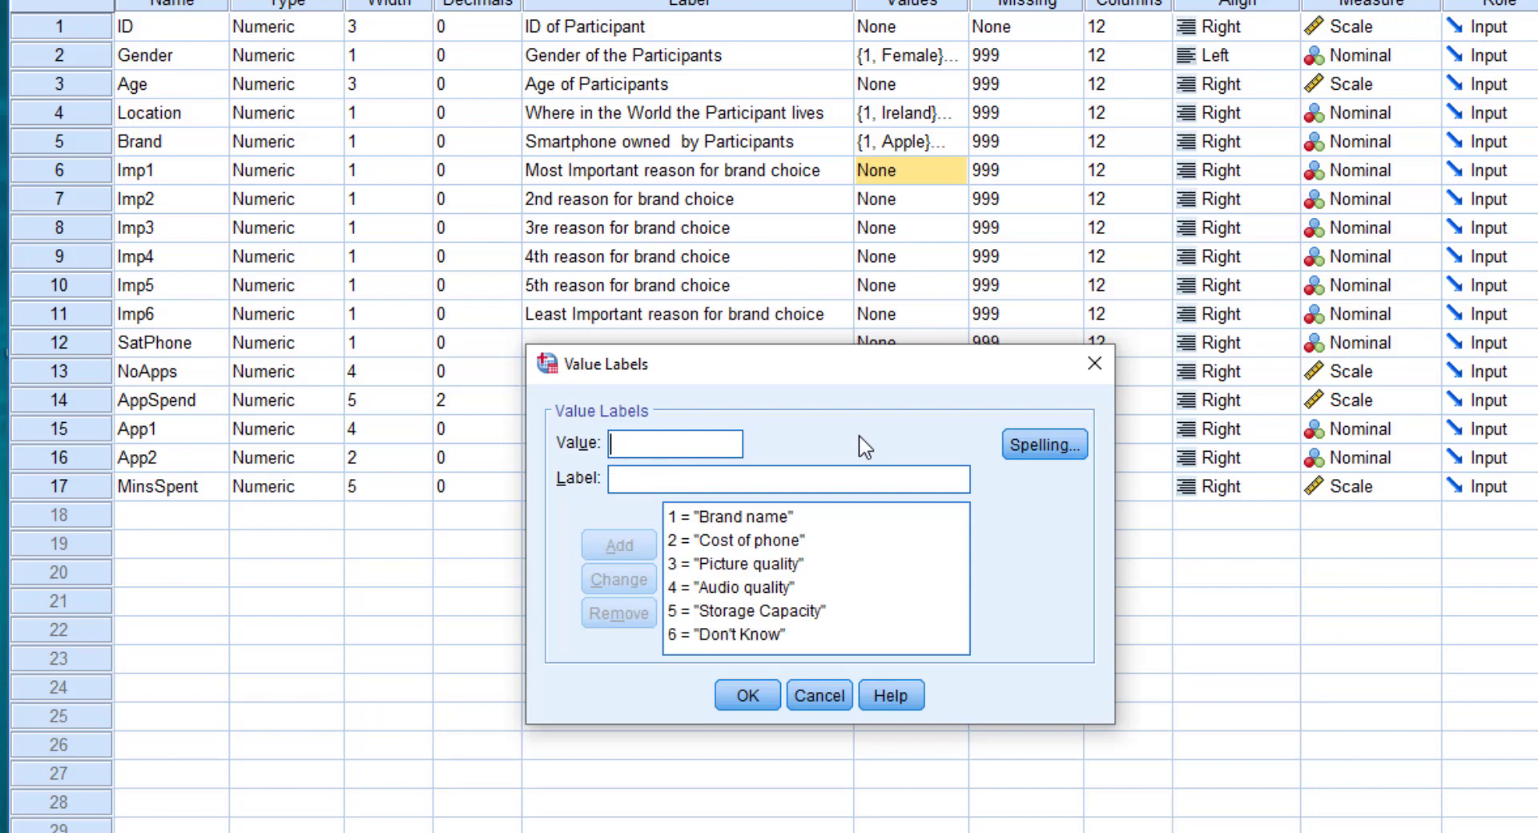
Confirm the Imp1 value labels and copy them to the variables Imp2 through Imp6
click(748, 695)
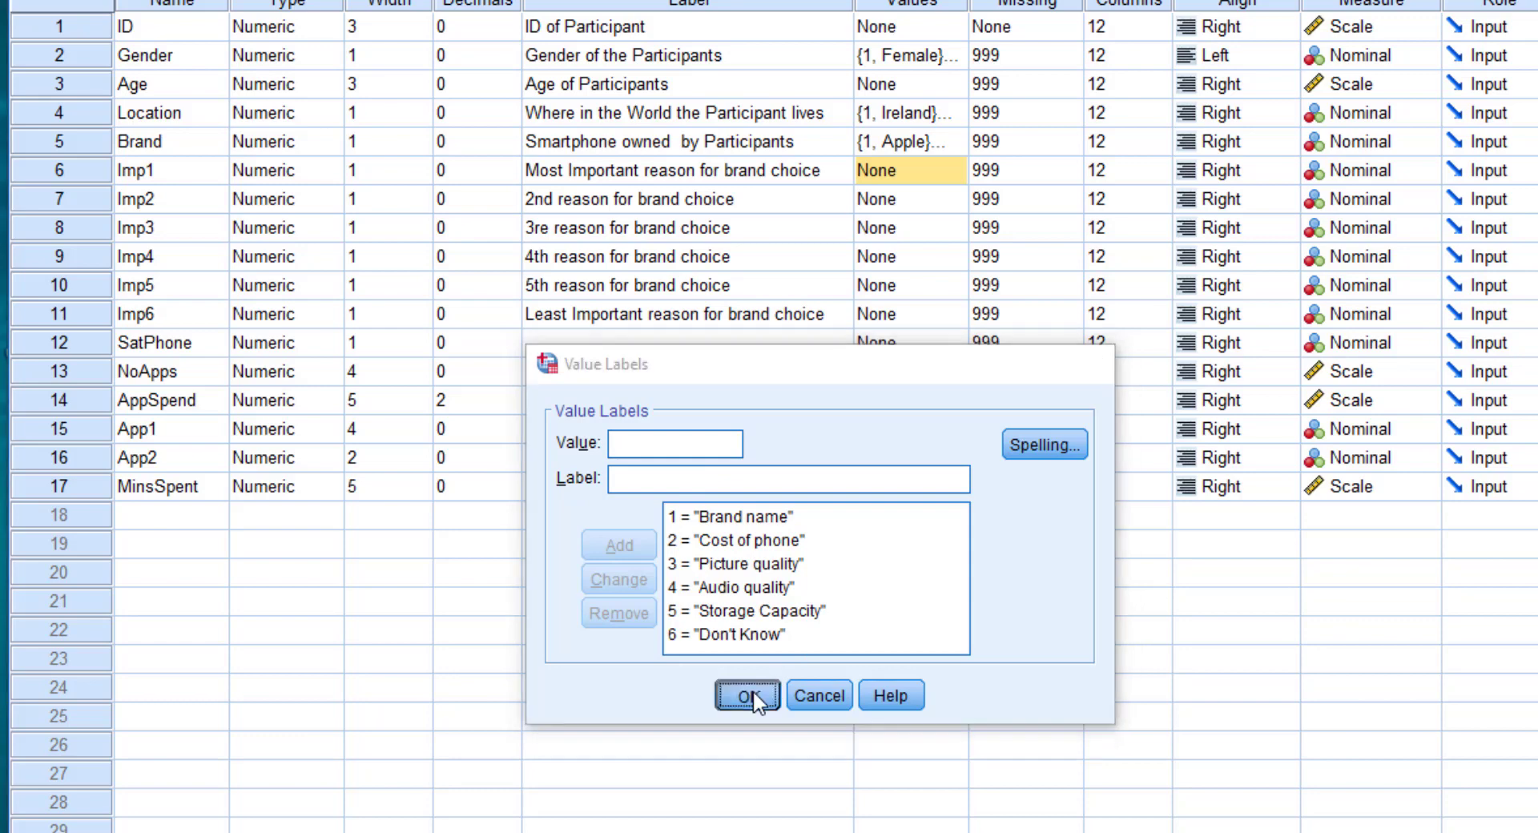
click(915, 194)
click(913, 182)
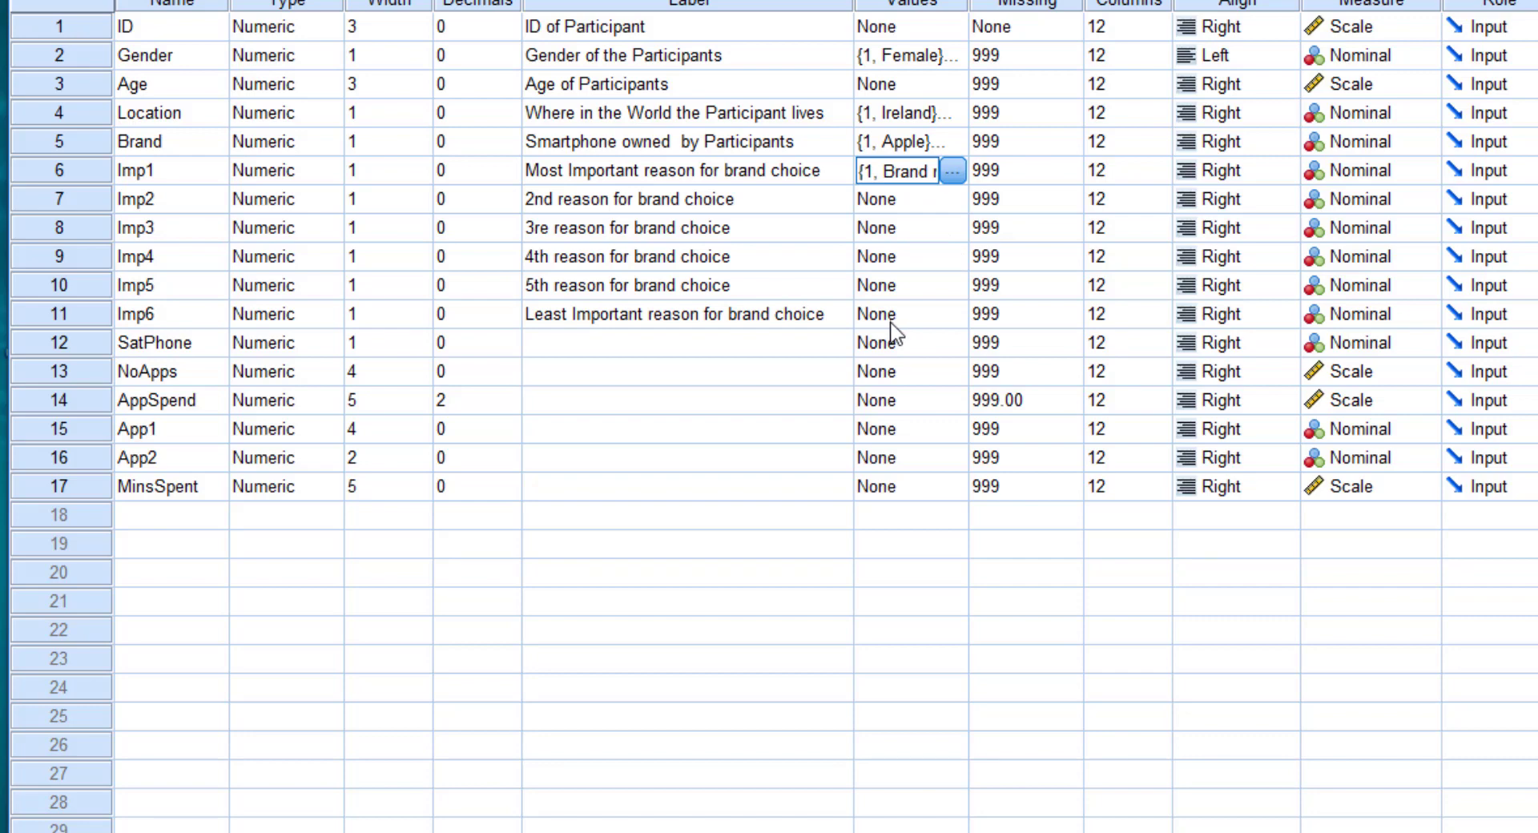
drag(899, 200, 899, 319)
key(ctrl+v)
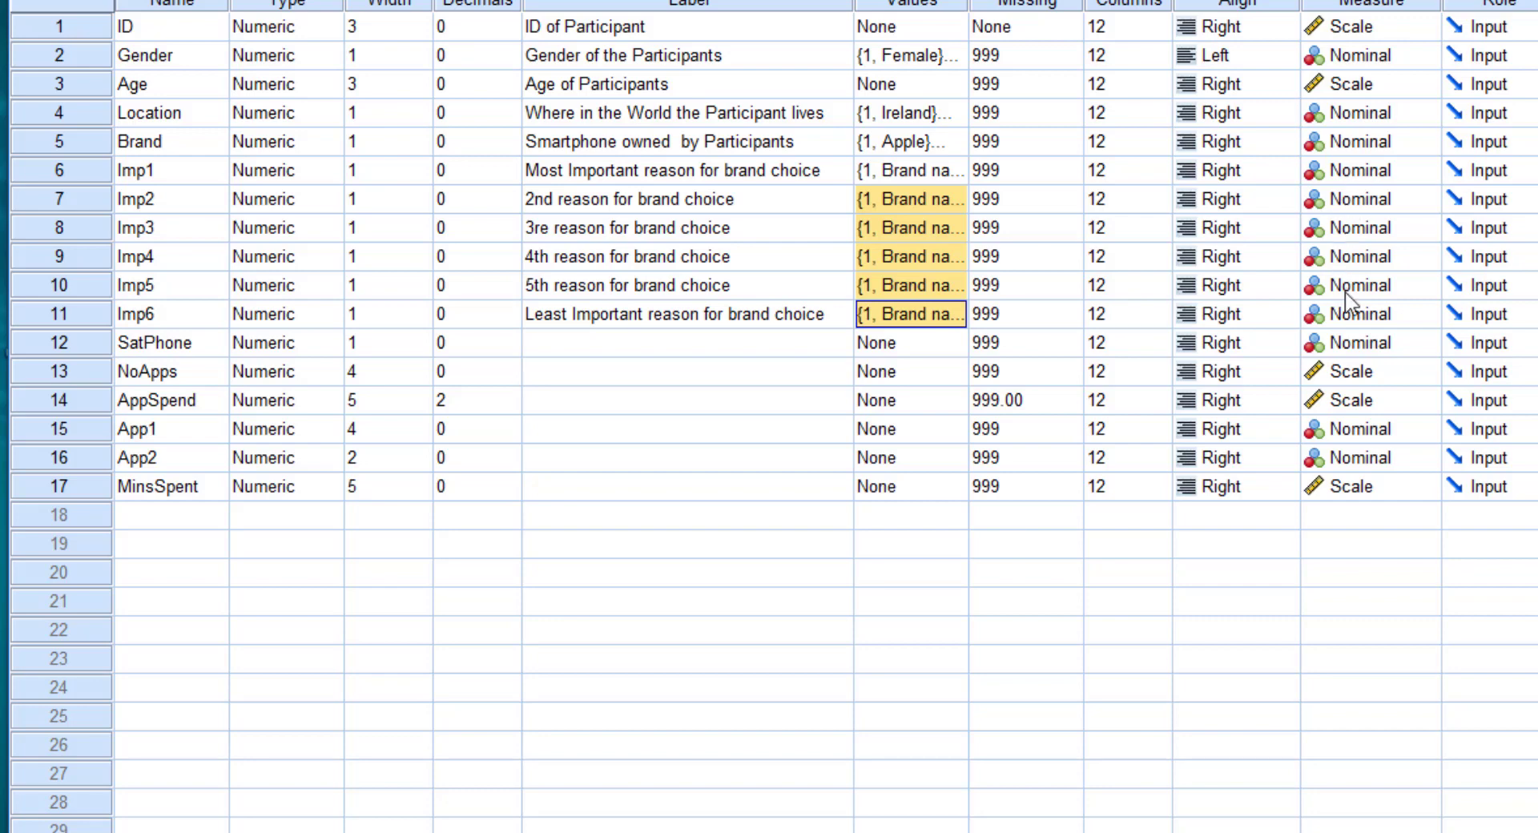
Label the SatPhone variable "How satisfied are Participants with their Brand of Smartphone"
click(646, 344)
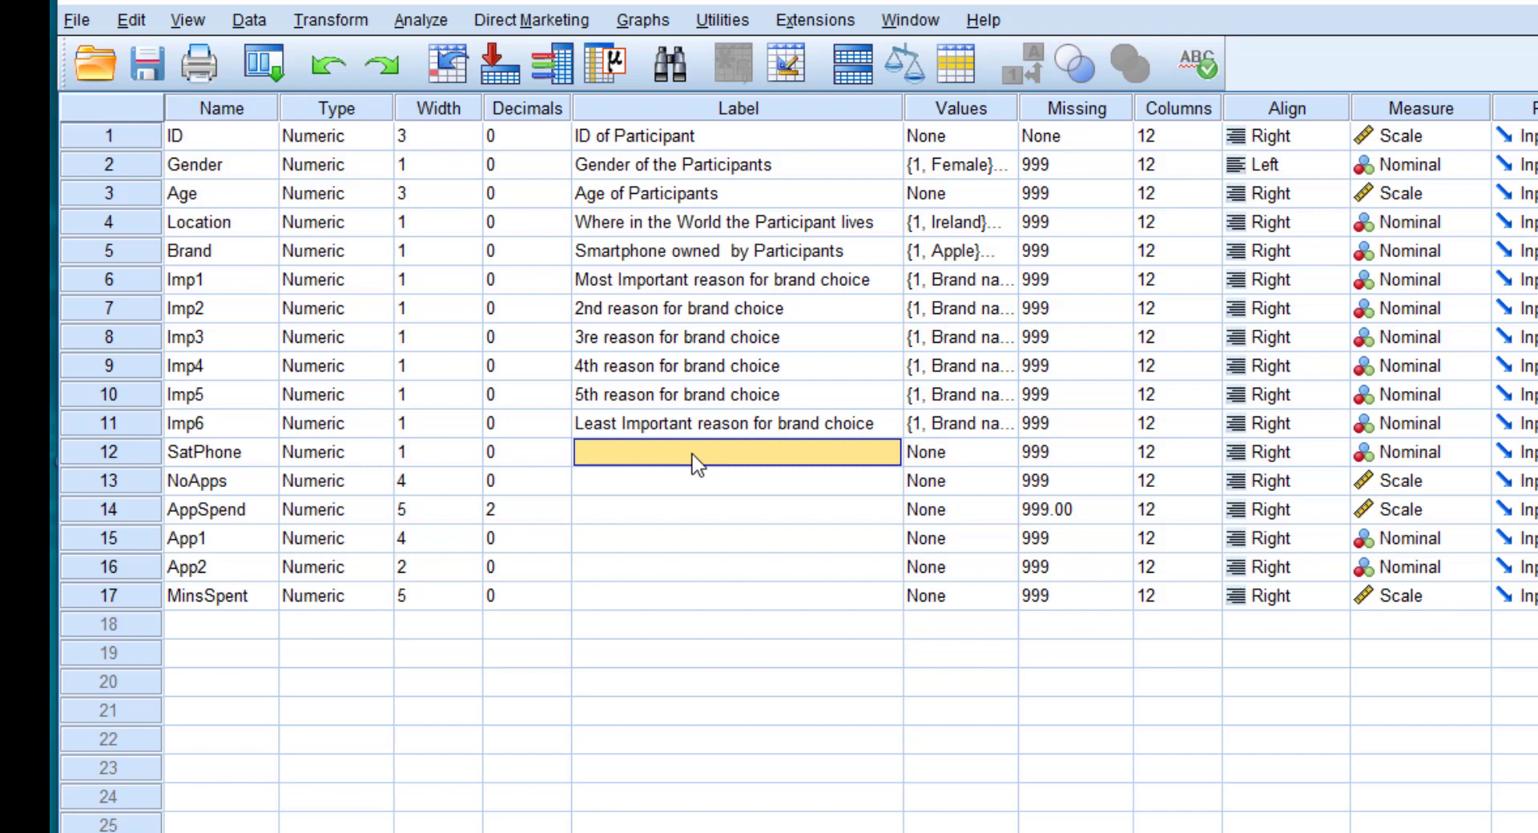
text(How)
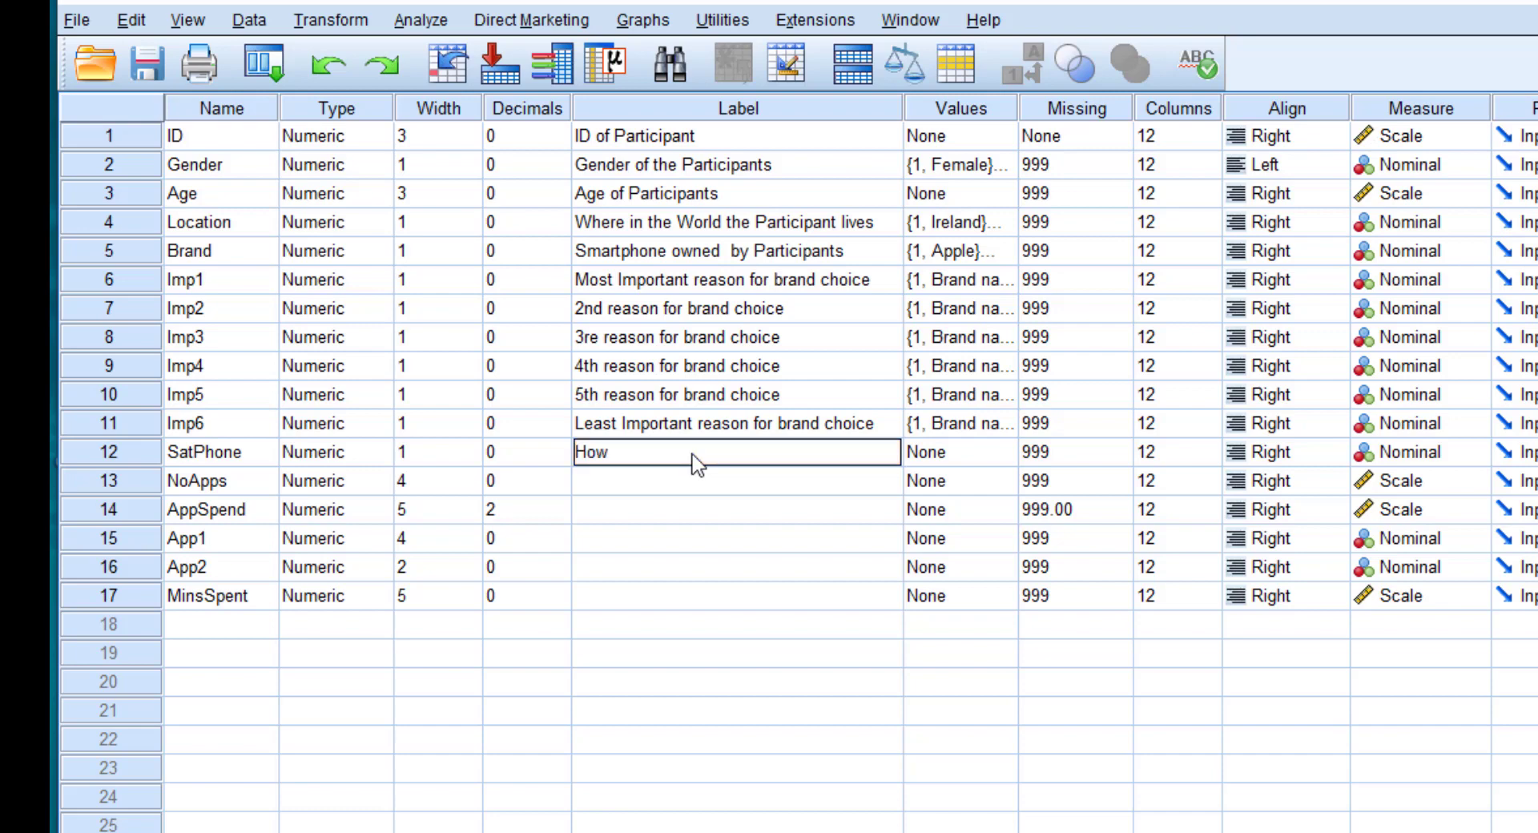
text( satisfied are Participants with their)
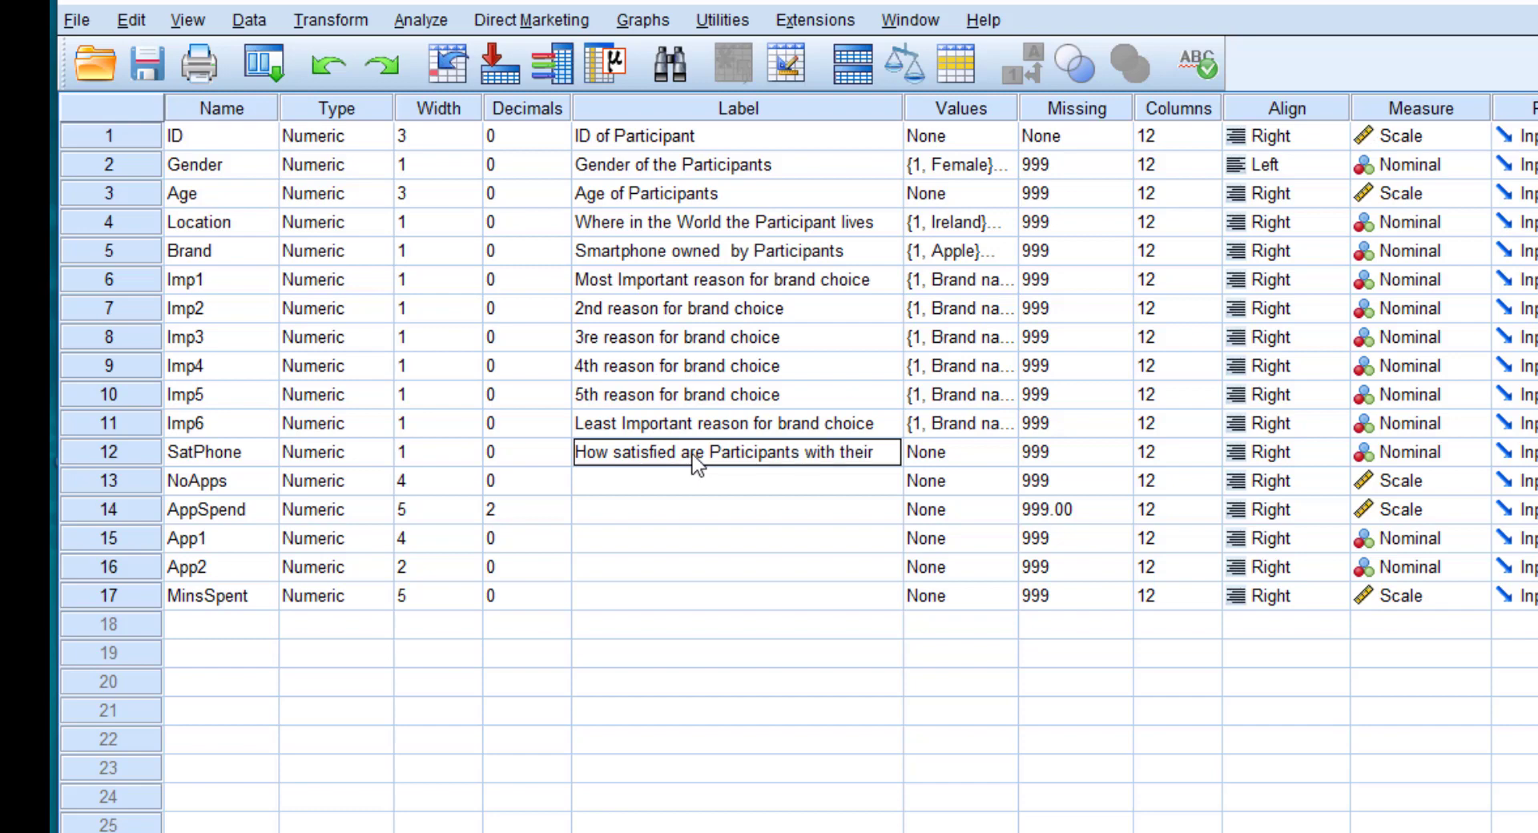
text(Brand)
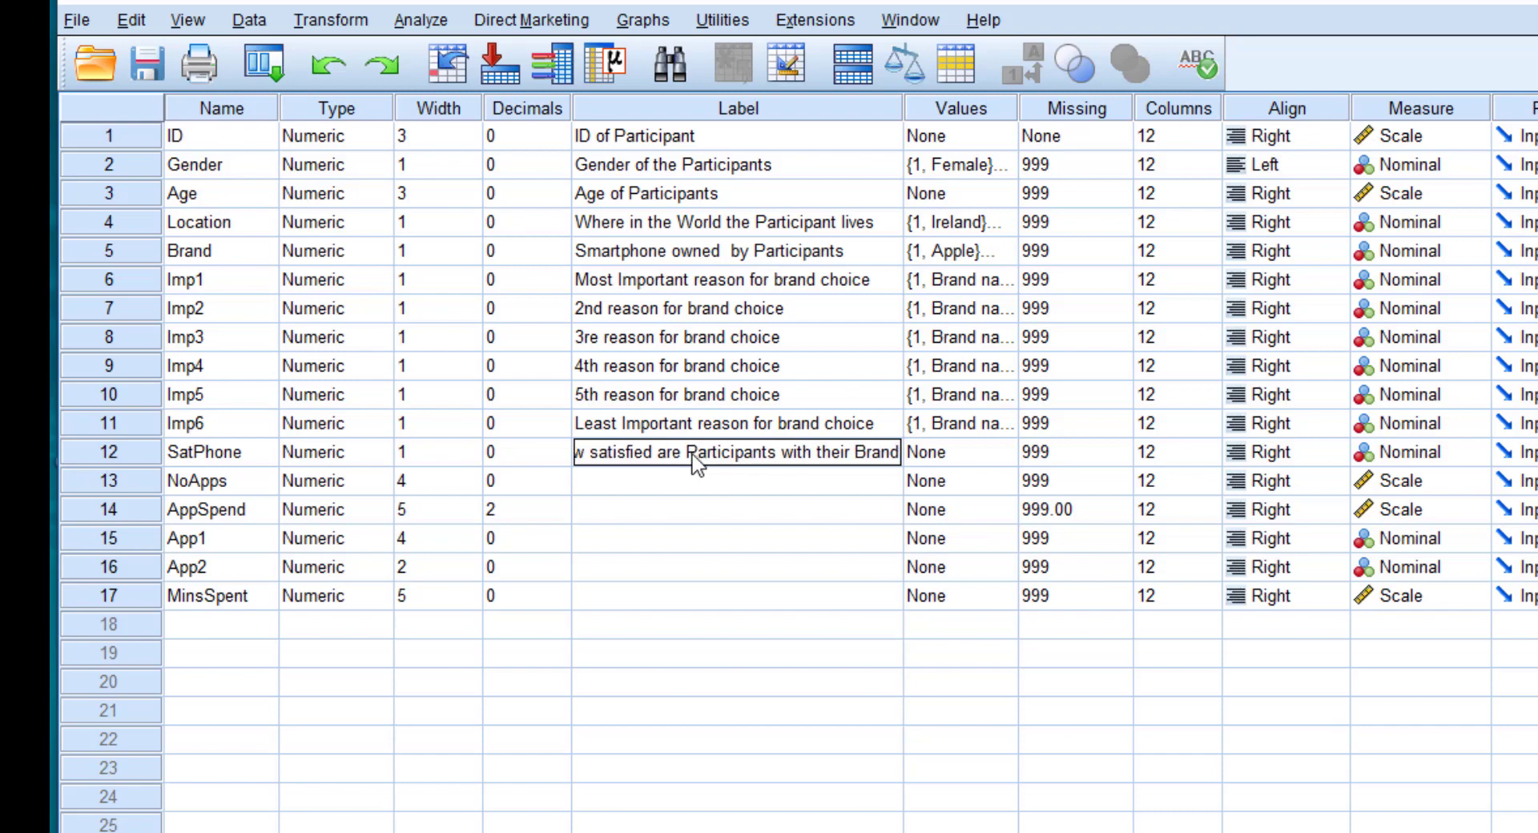
text( of S)
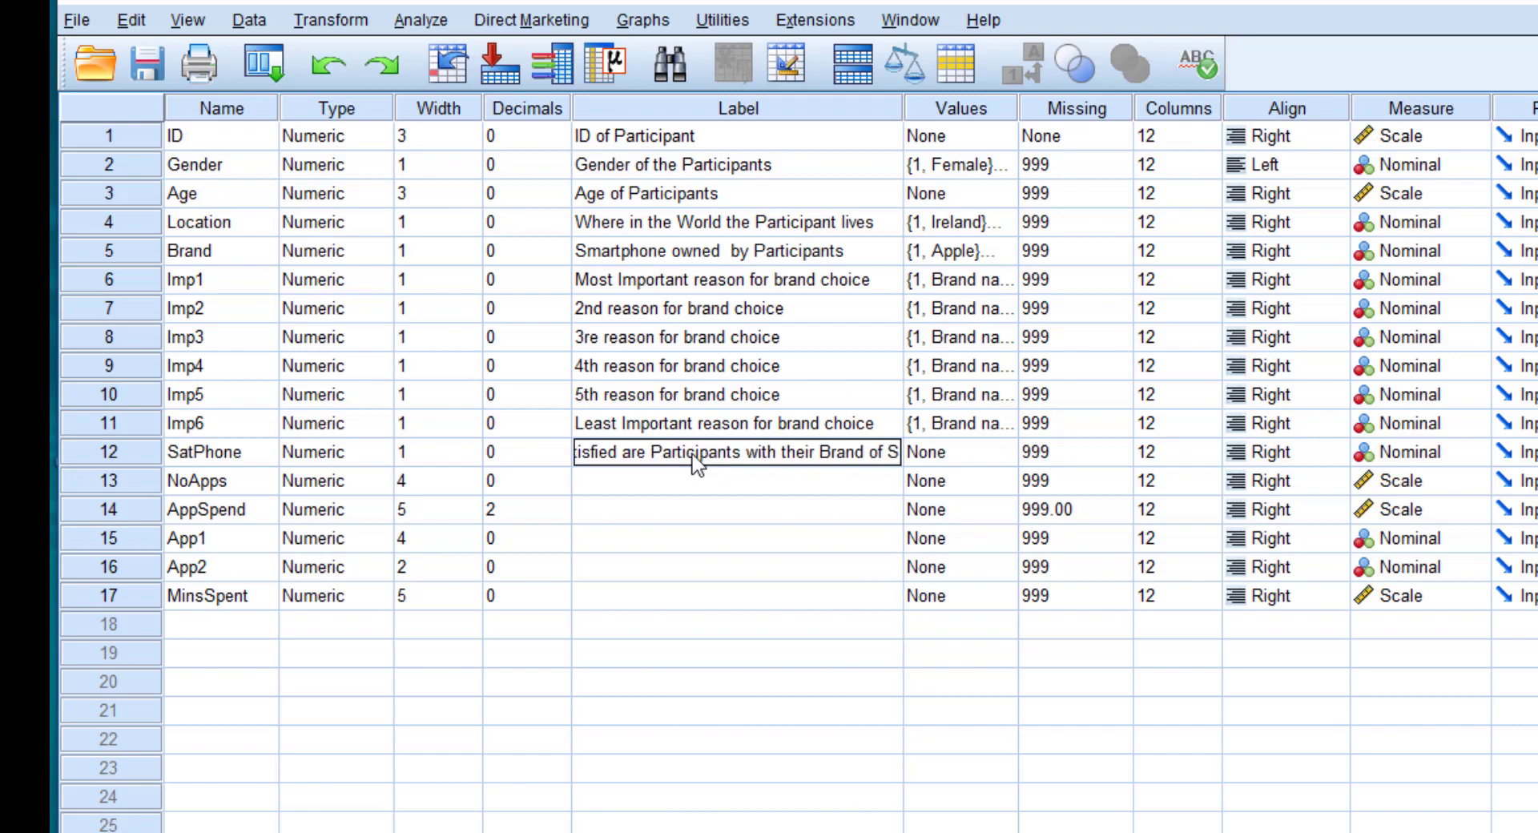
text(marak)
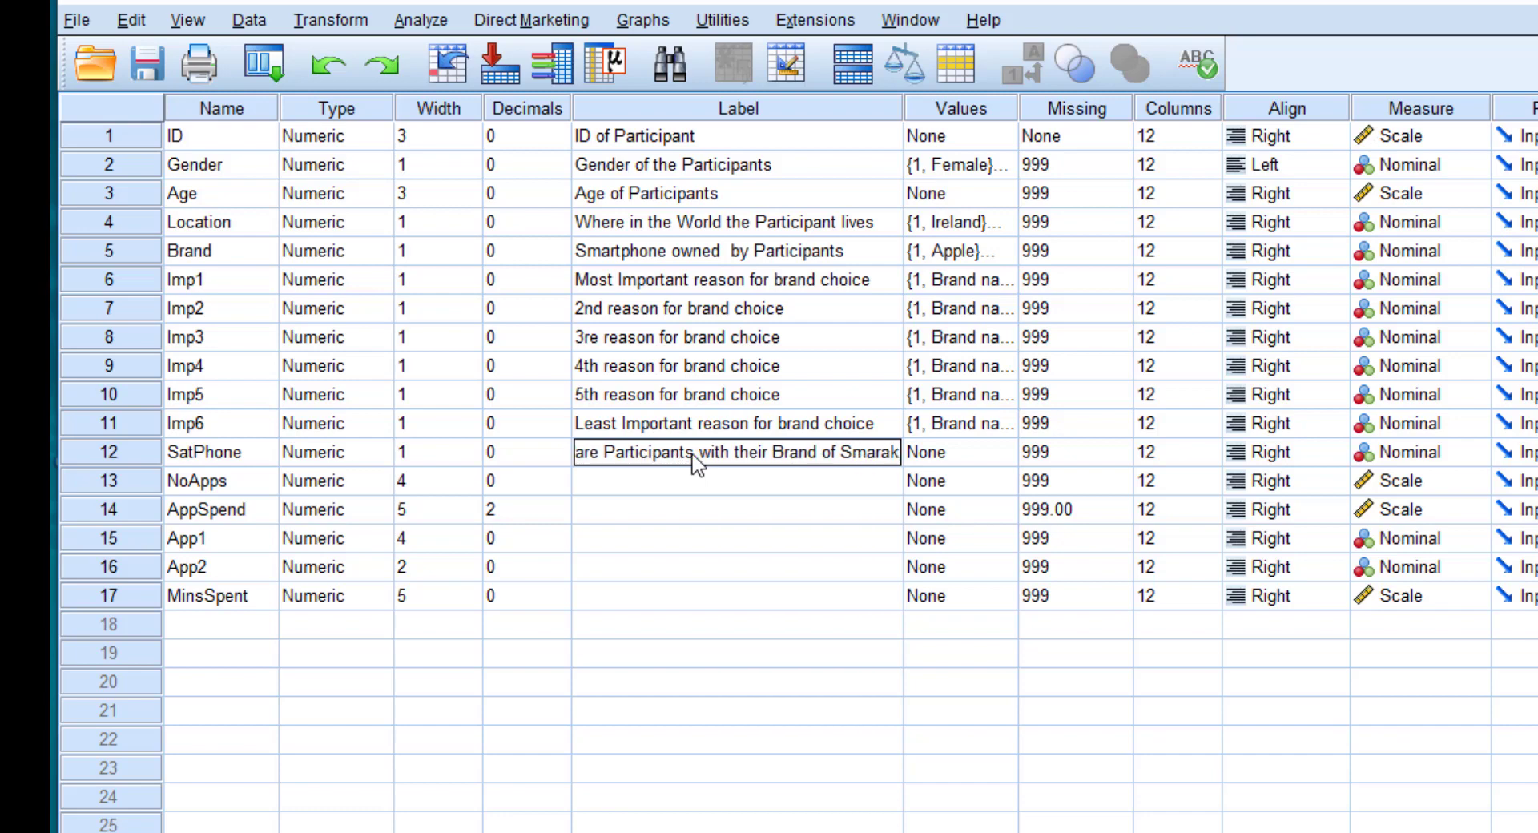
key(BackSpace)
key(BackSpace)
text(tphone)
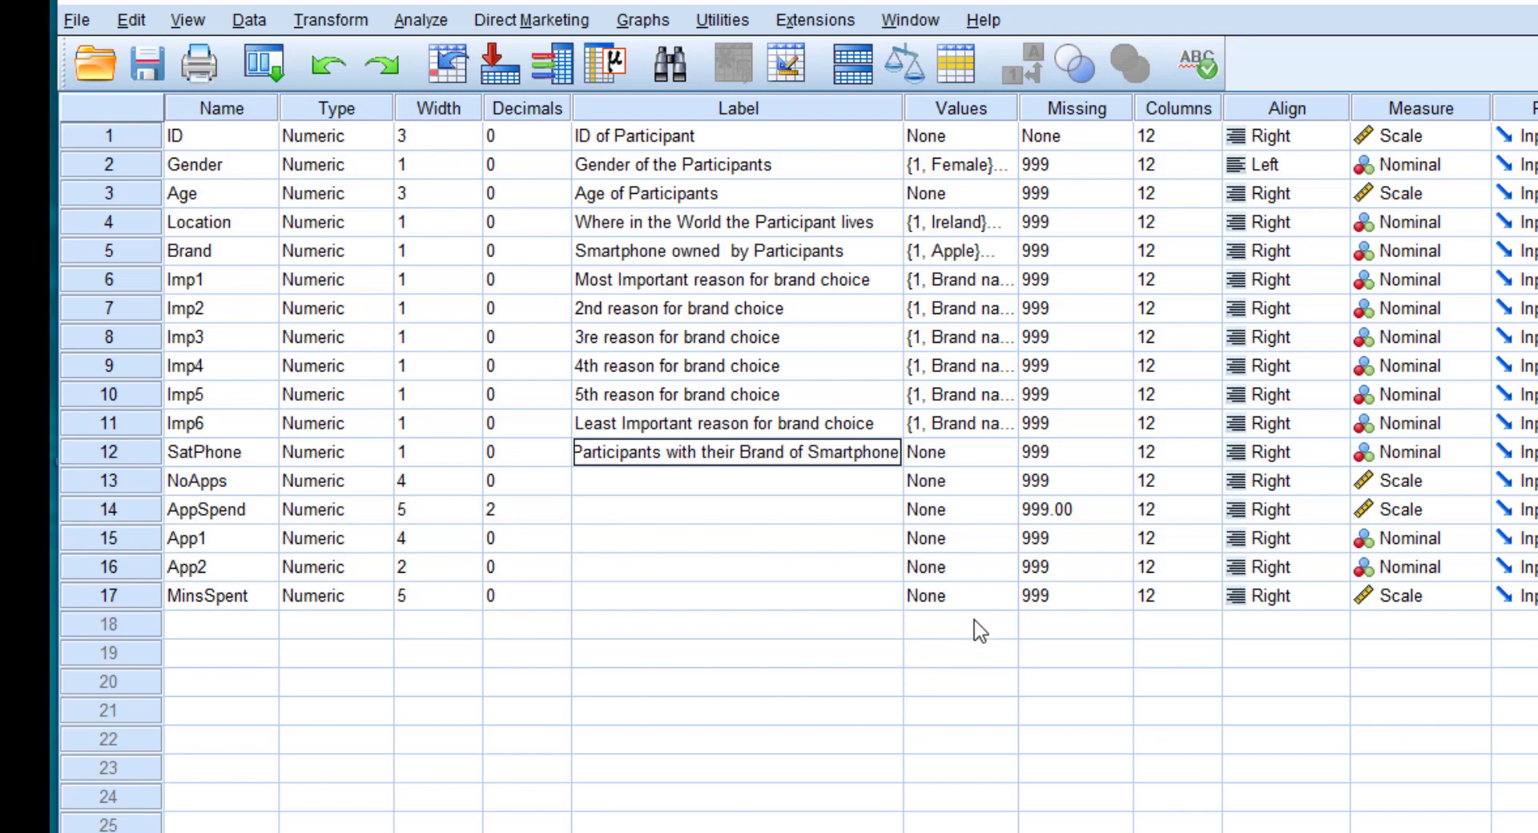
key(Tab)
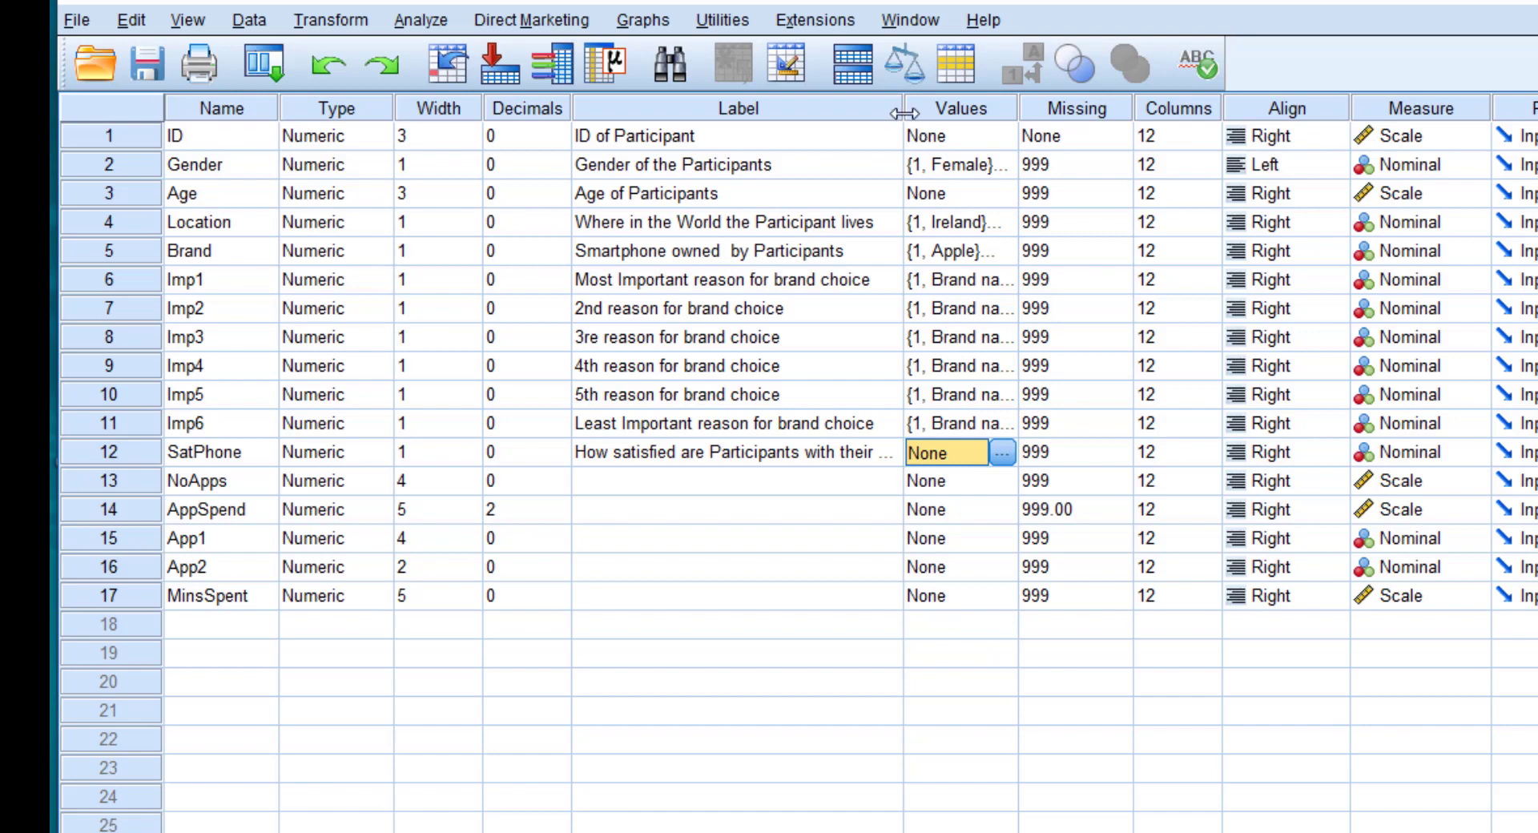
Widen the Label column and shorten the SatPhone label to "How satisfied with Brand of Smartphone"
drag(905, 117, 1064, 114)
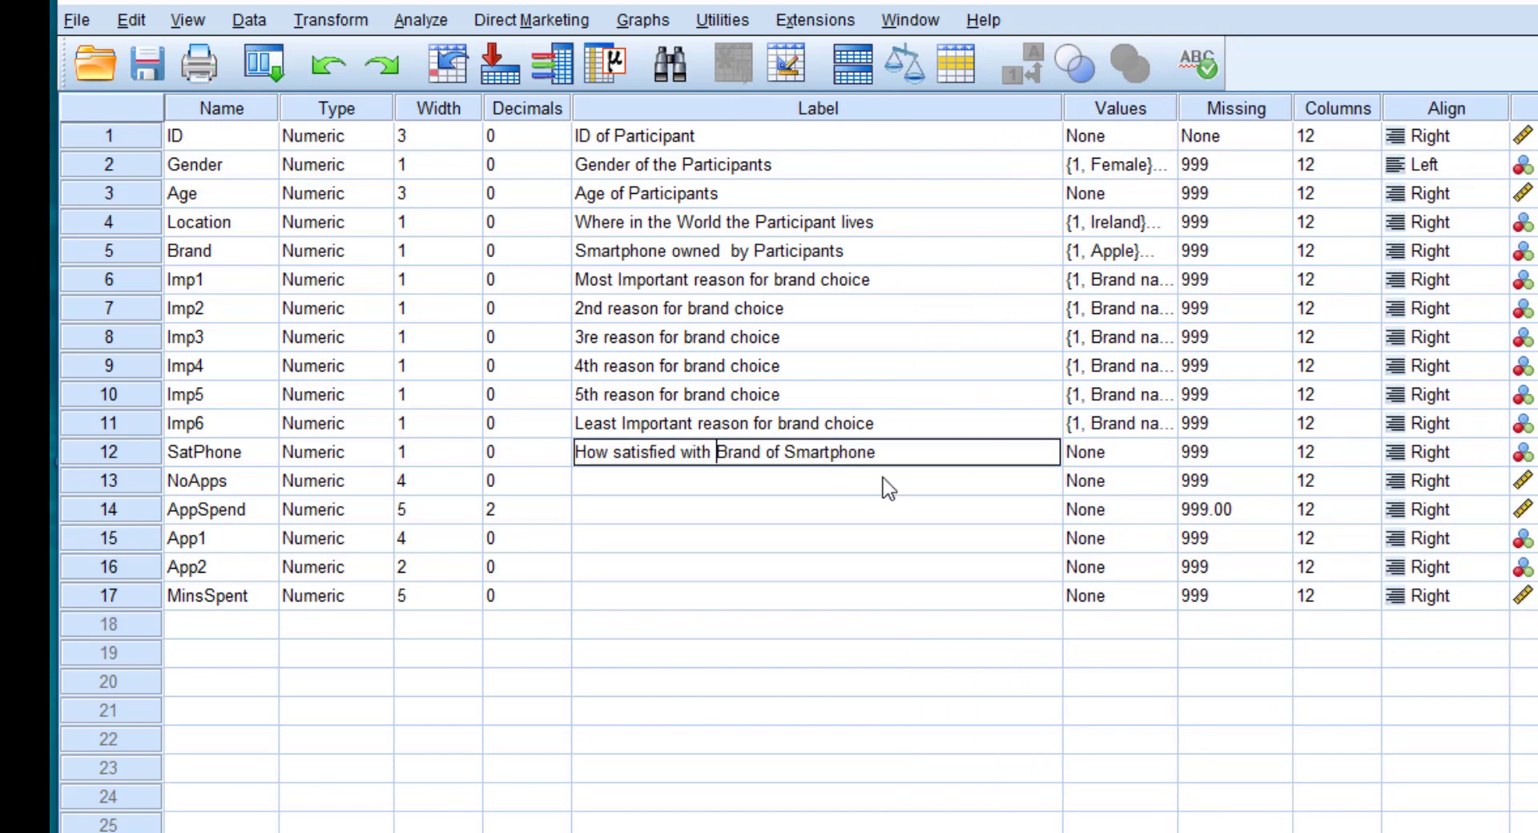
click(1016, 233)
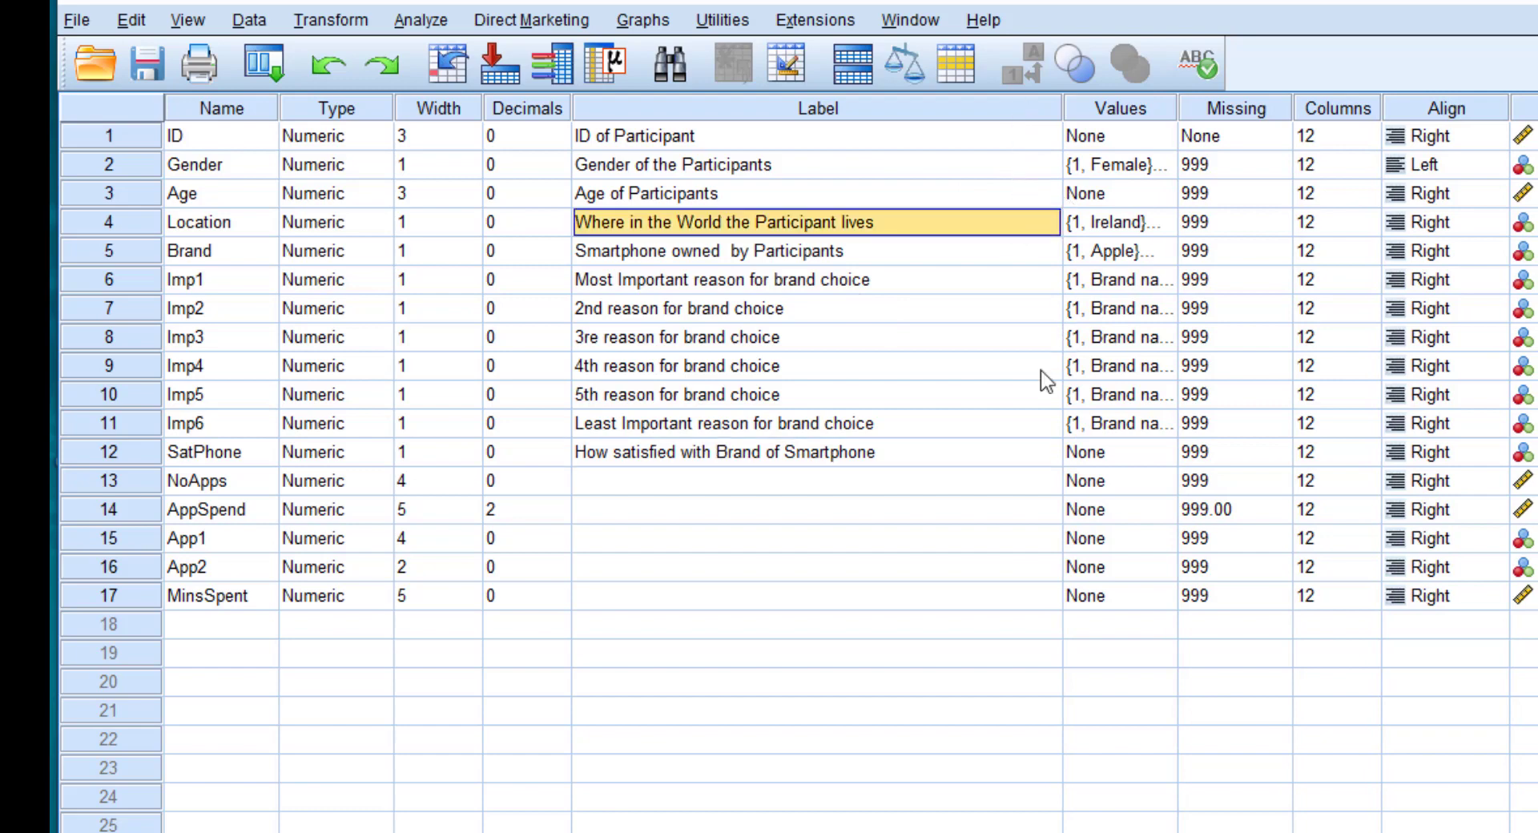
click(1015, 456)
key(Tab)
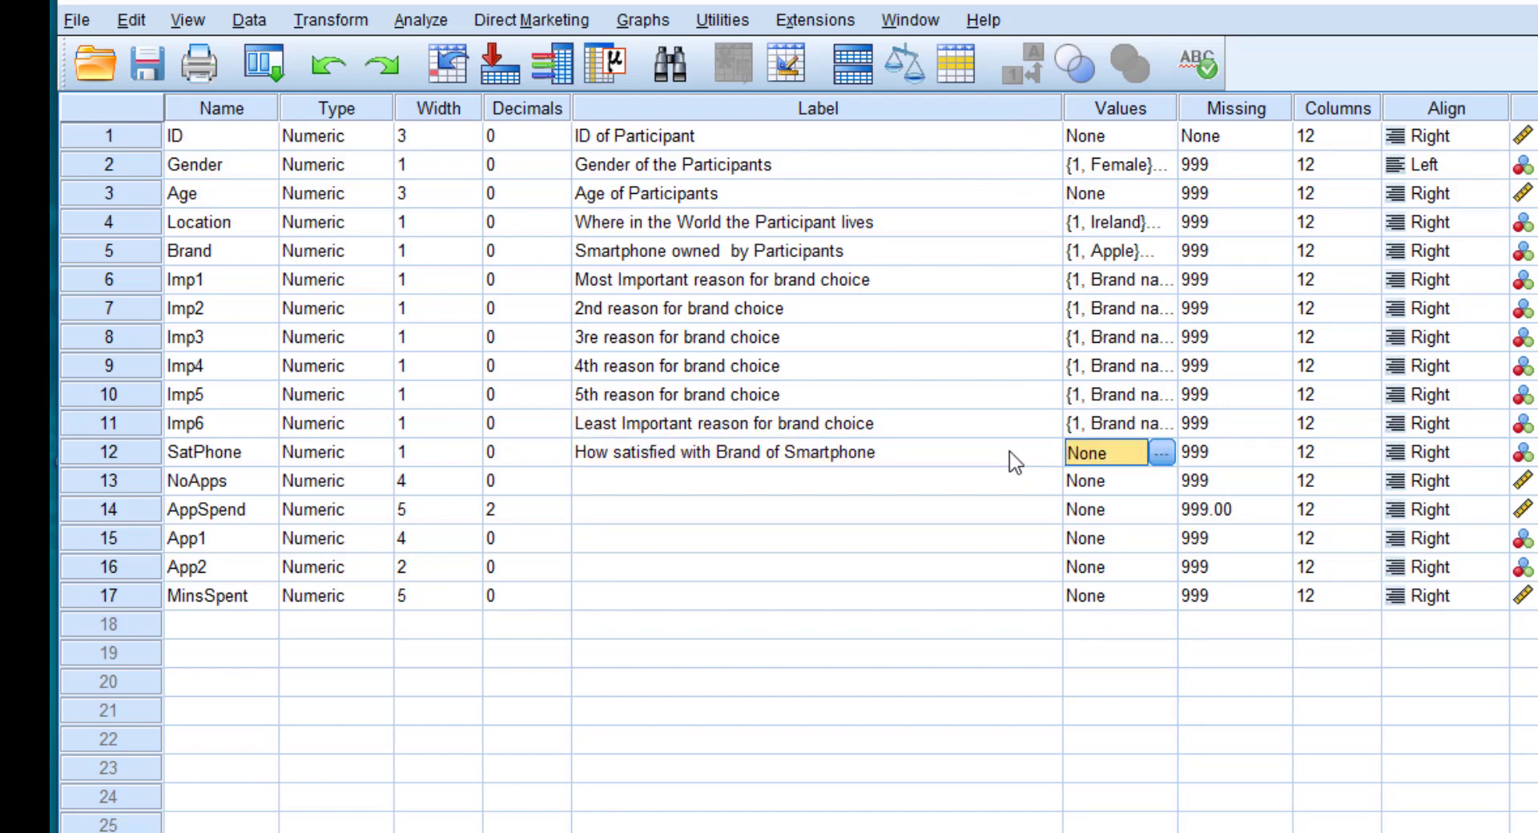
Define the SatPhone value labels 1 = "V. Dissatified", 2 = "Dissatisied", 3 = "Don't Know", 4 = "Satisfied" and 5 = "V. Satisfied"
click(1161, 454)
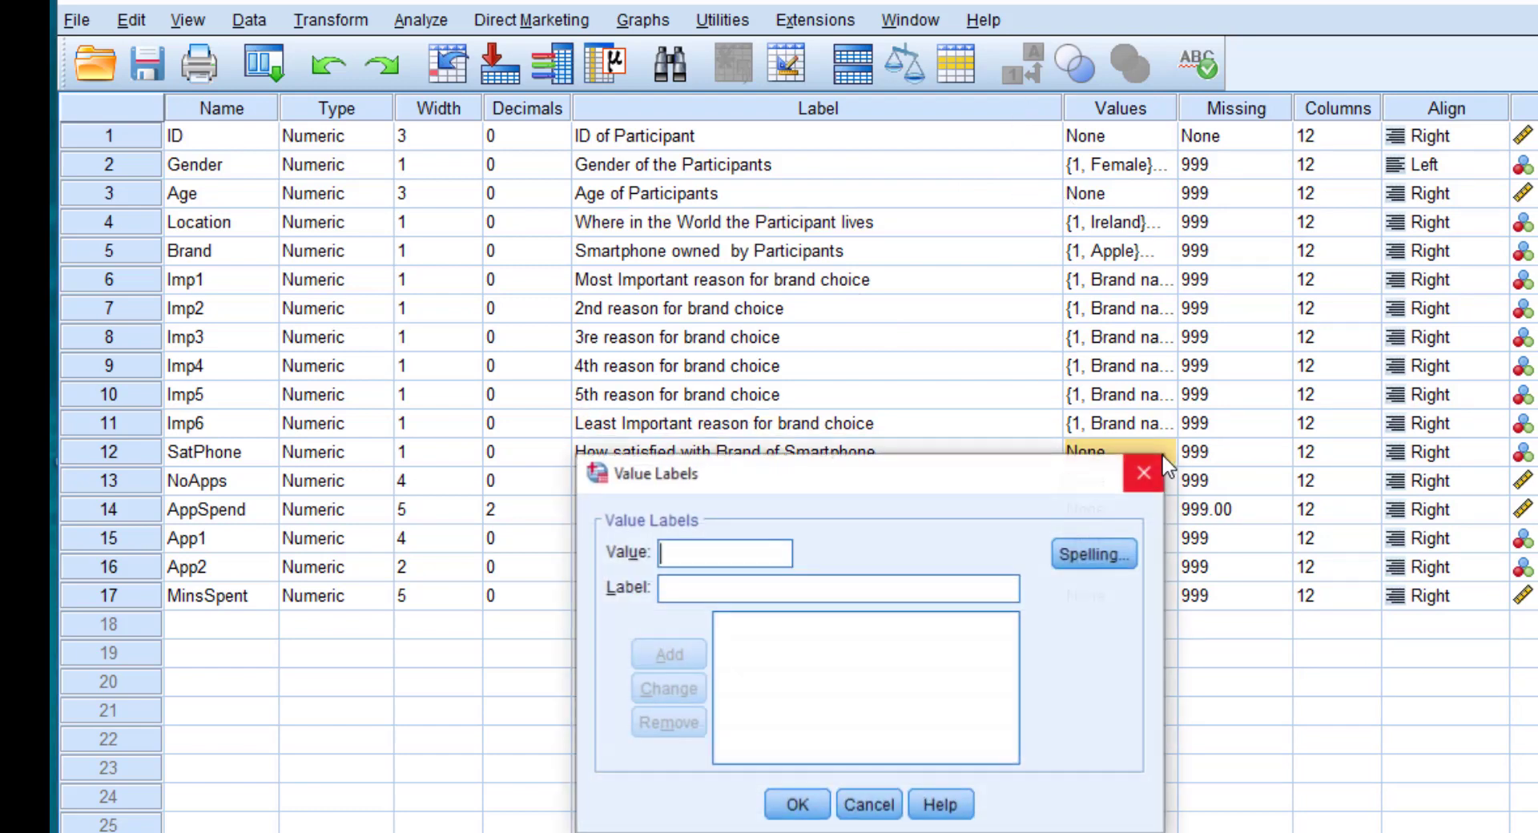
text(1)
key(Tab)
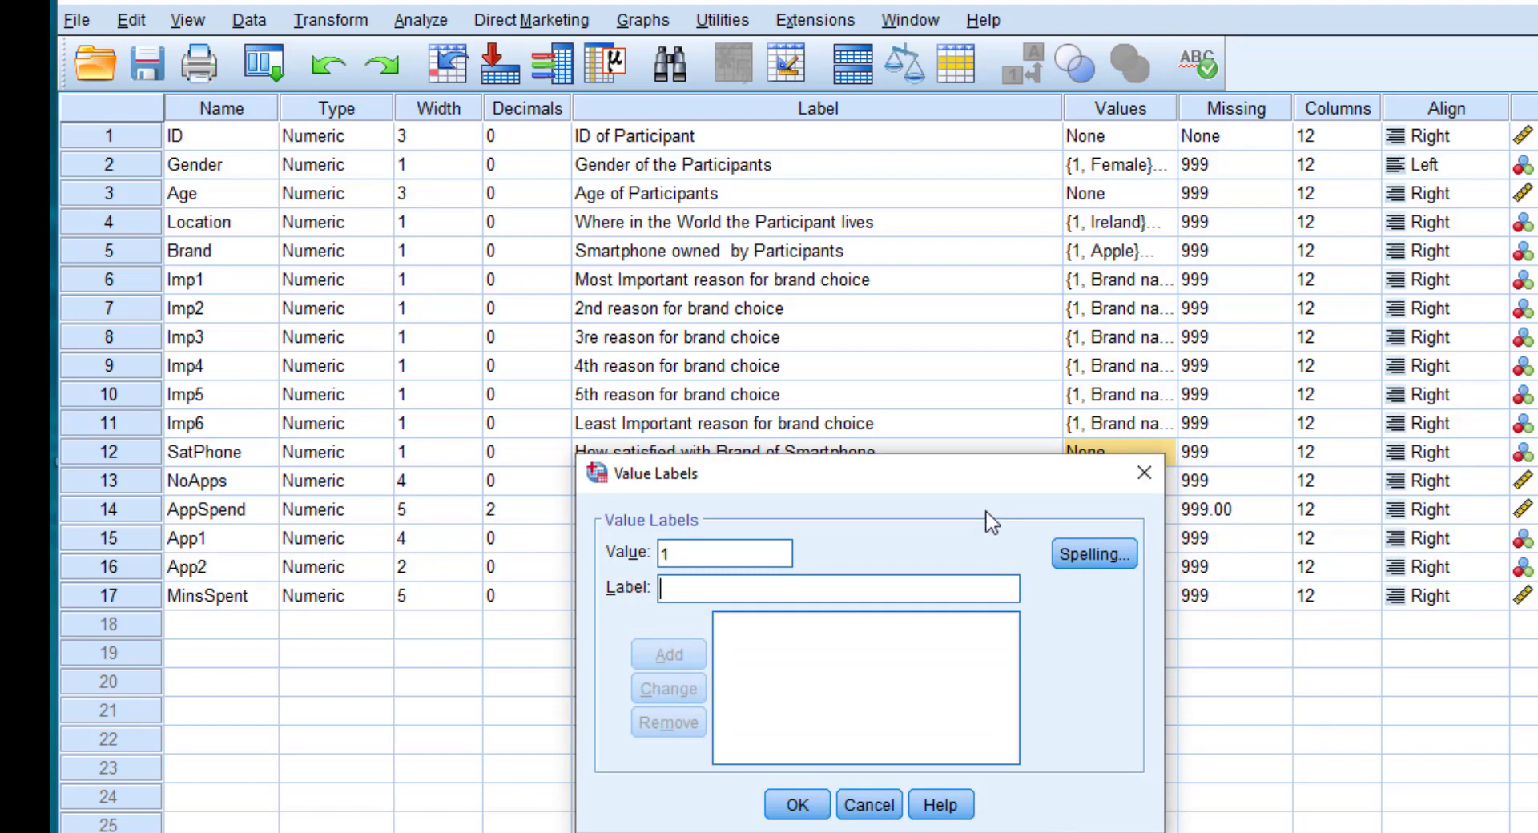
text(V. Dissa)
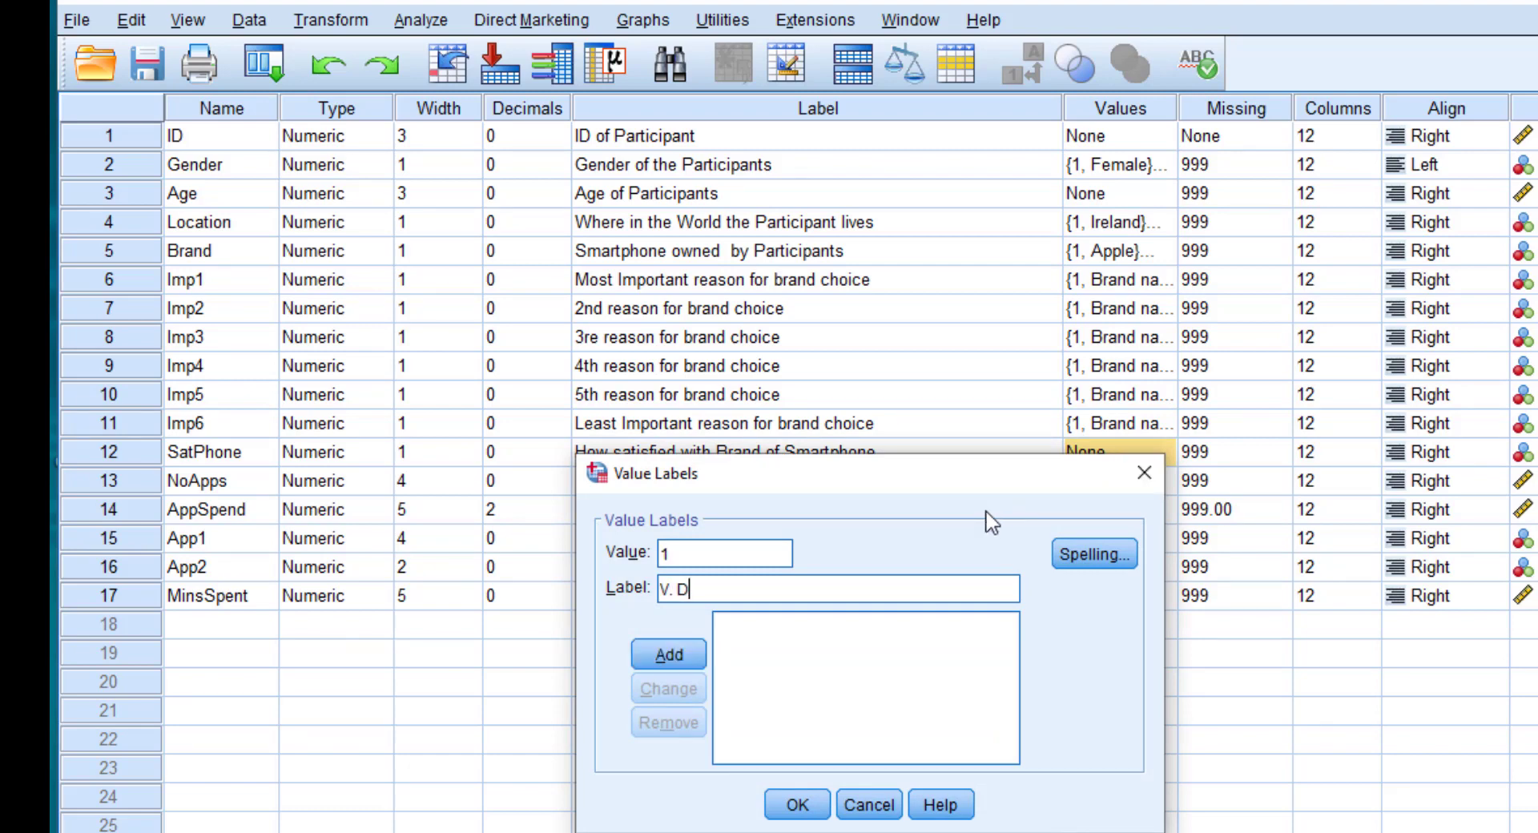
text(tified)
key(Return)
text(2)
key(Tab)
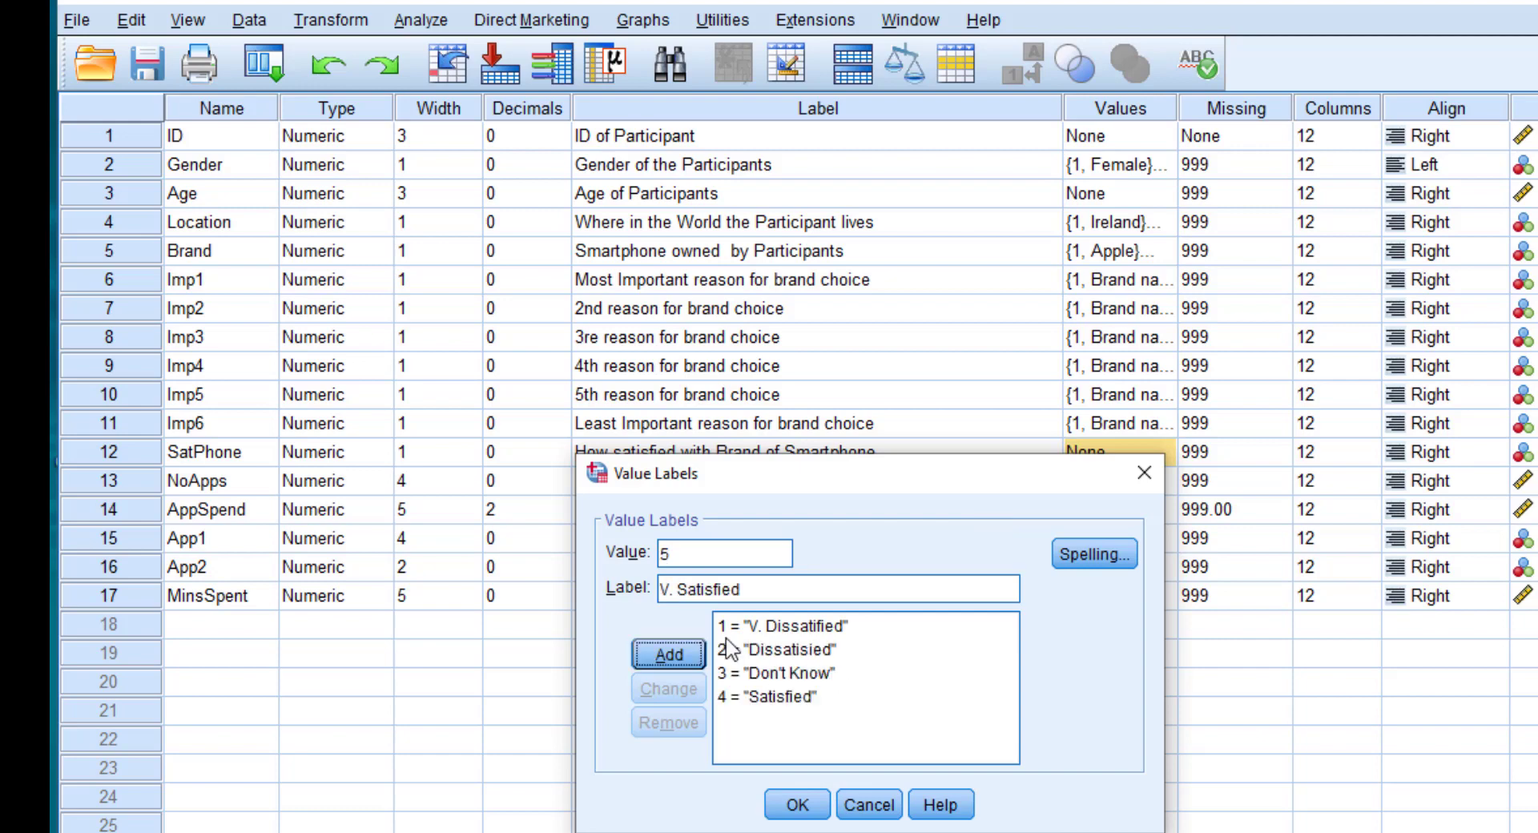
click(669, 655)
click(798, 805)
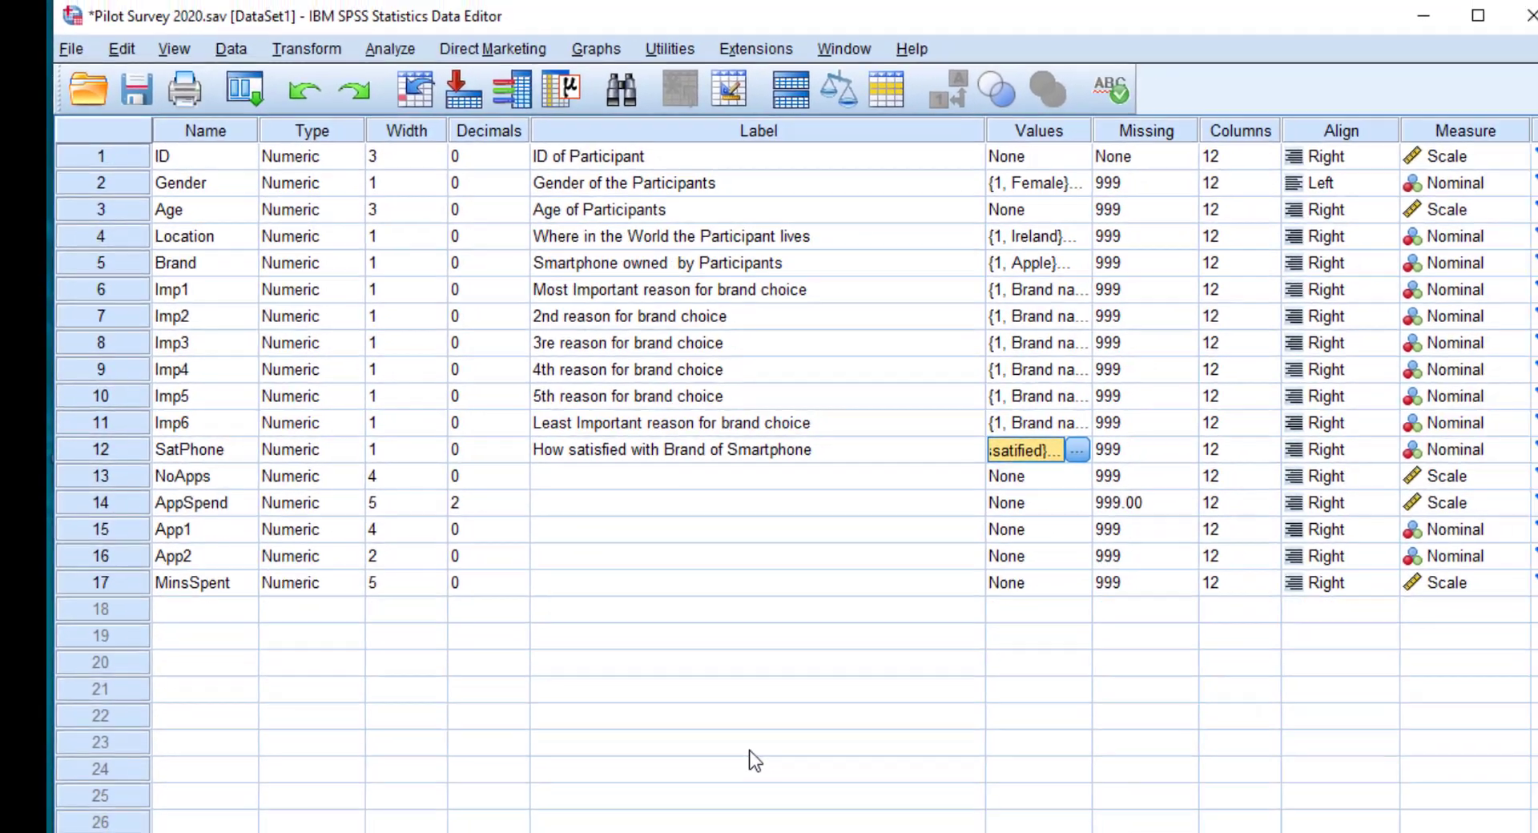
Change the measurement level of SatPhone to Ordinal
key(Tab)
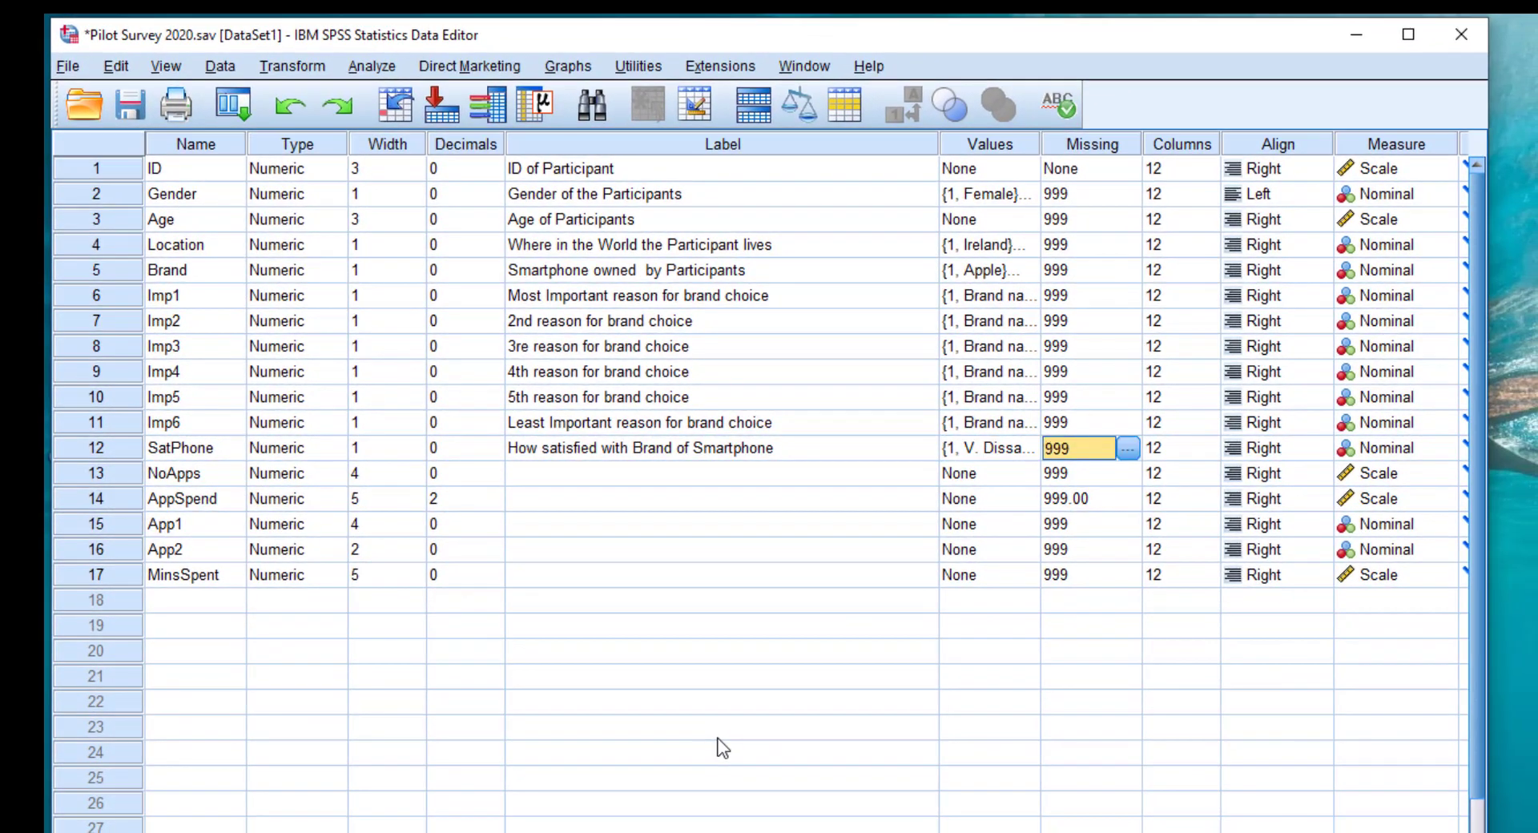
key(Tab)
key(Tab)
key(Tab)
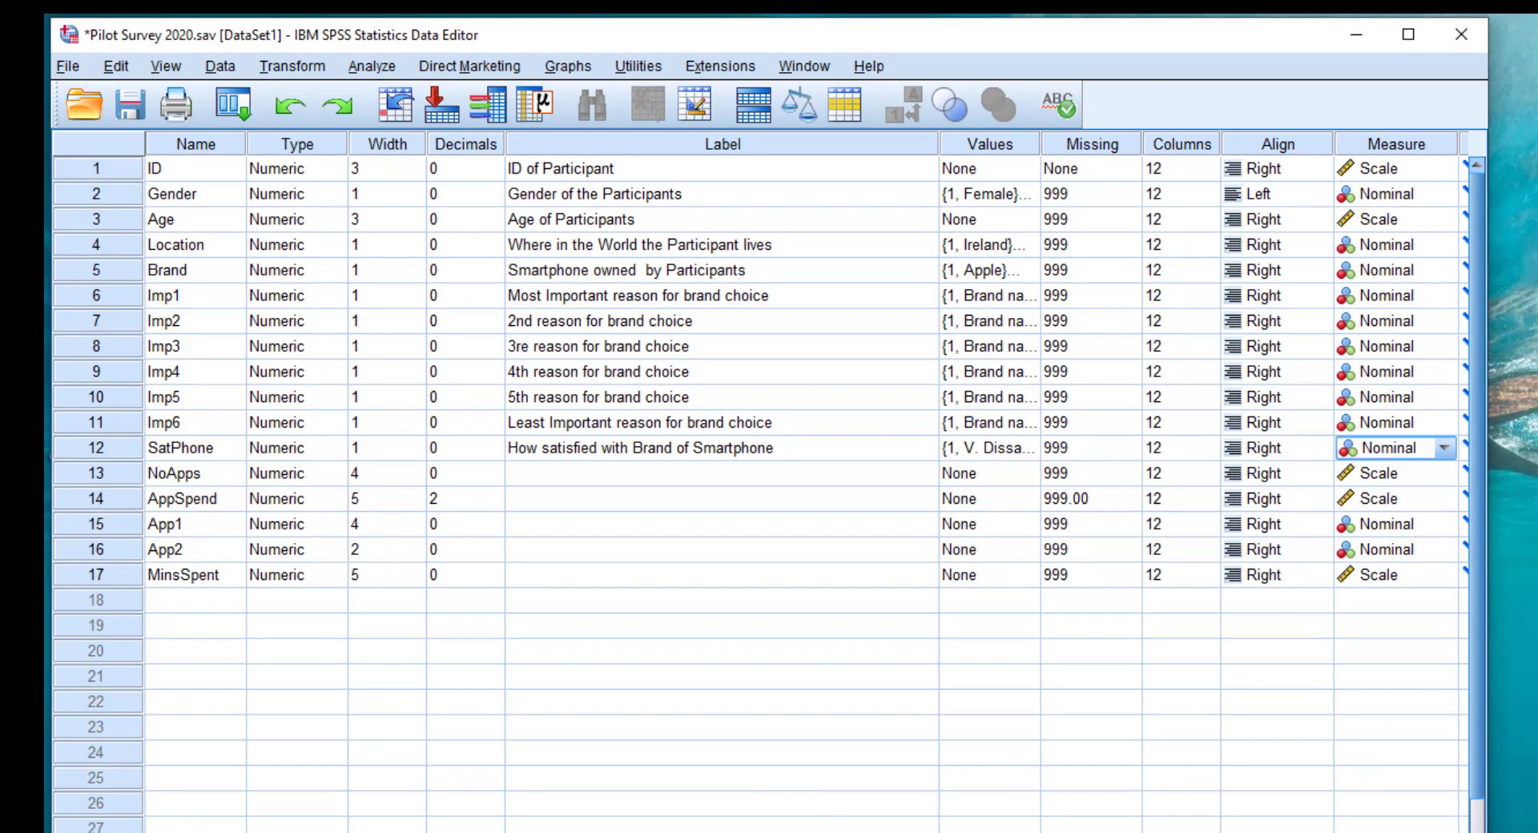
click(1444, 449)
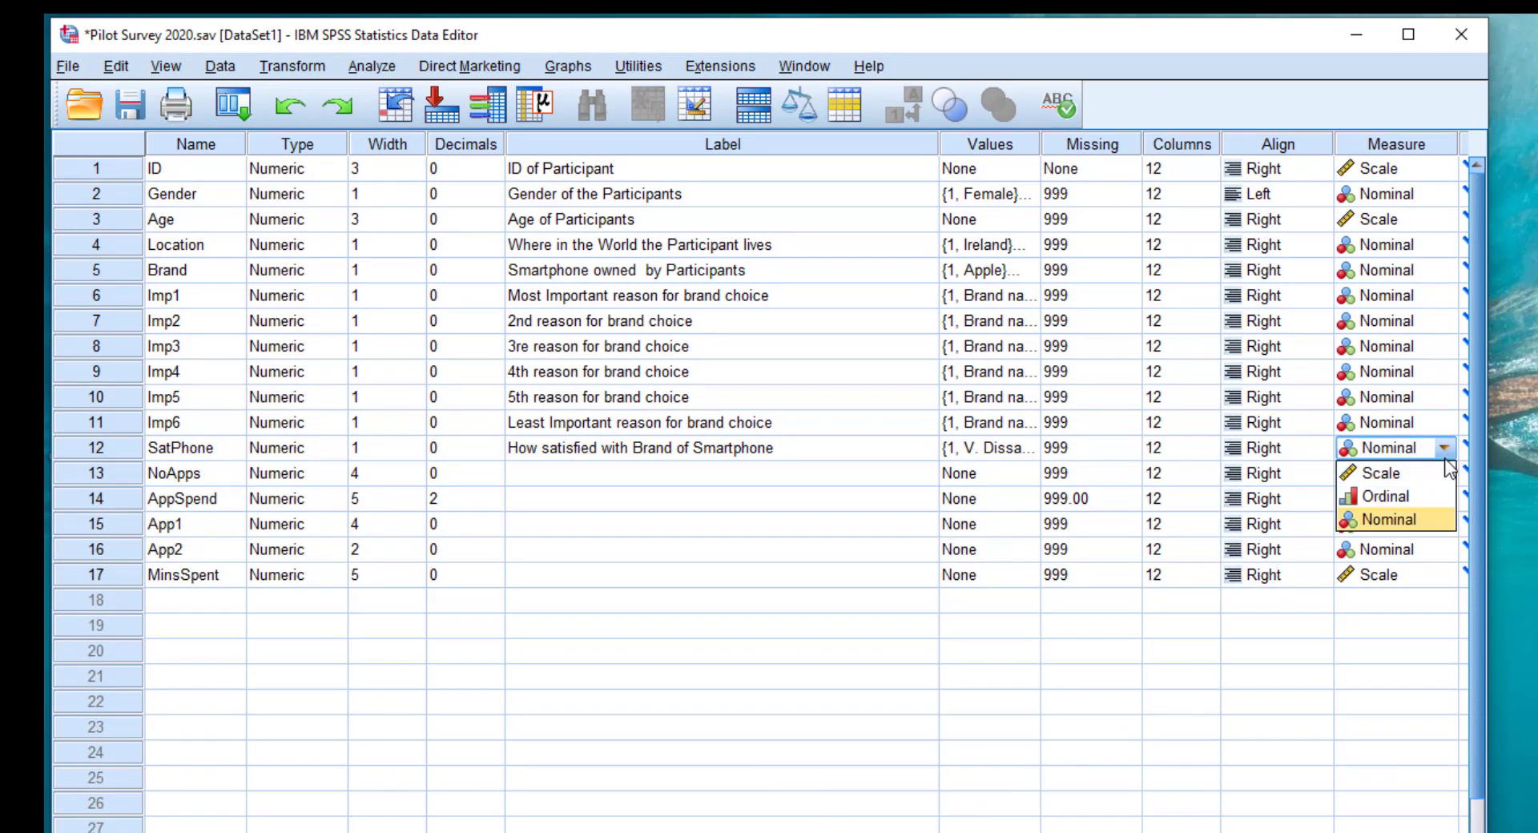
click(1432, 498)
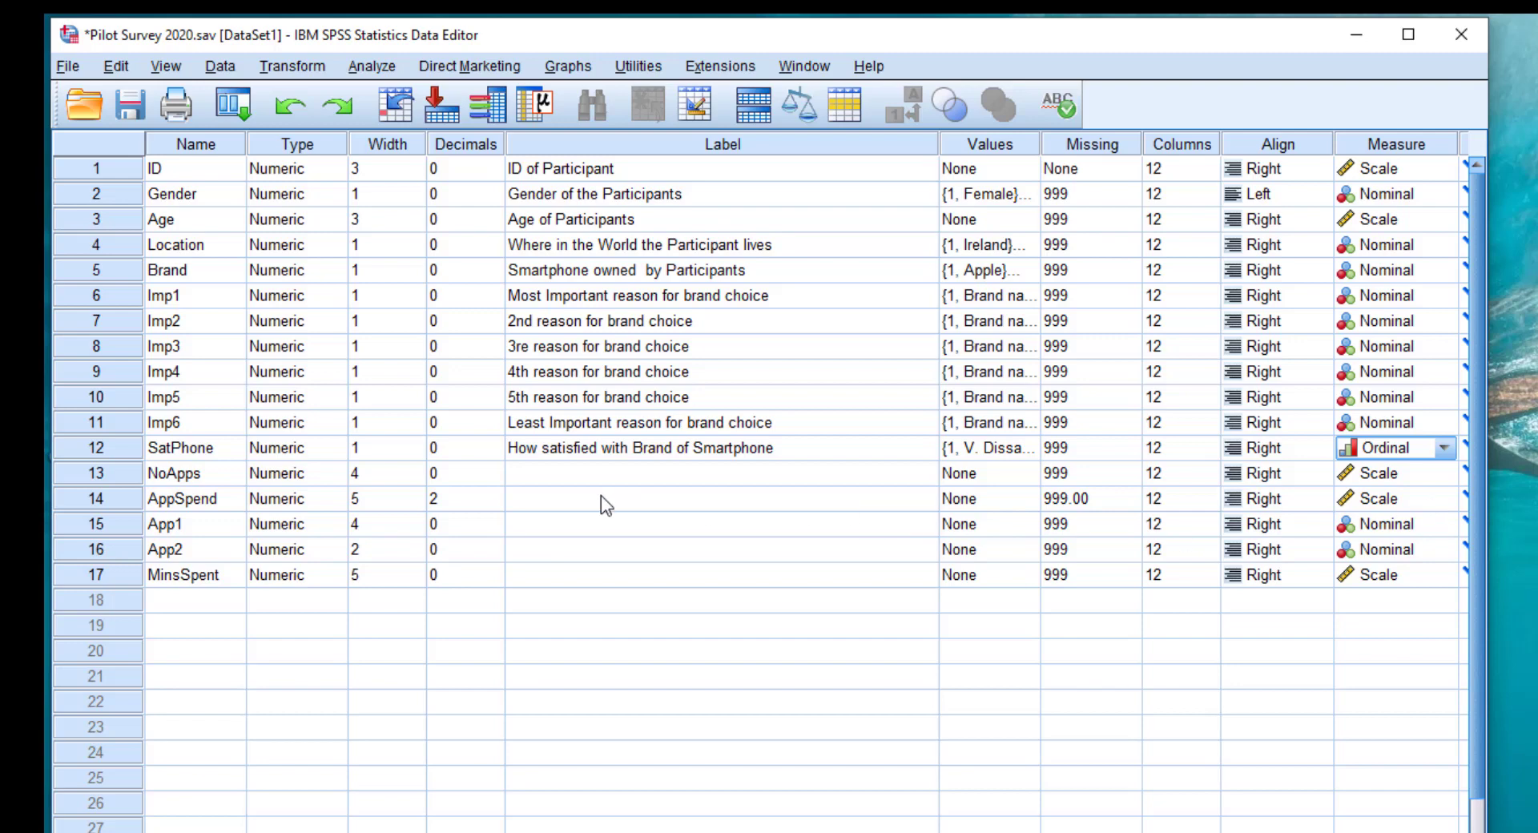
Label the NoApps variable "No of apps per Participants Smartphone"
click(551, 476)
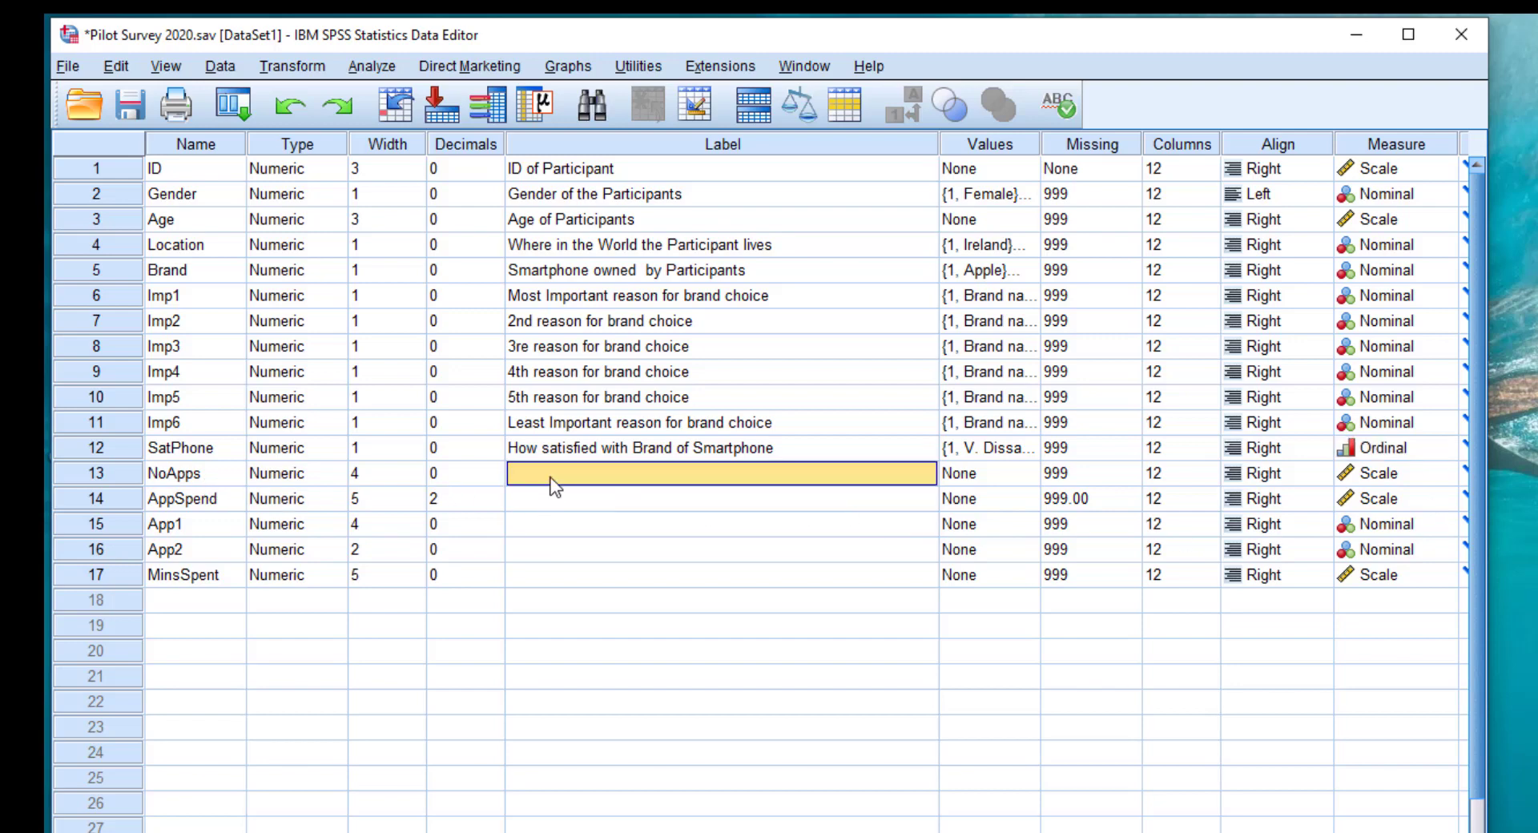
text(N)
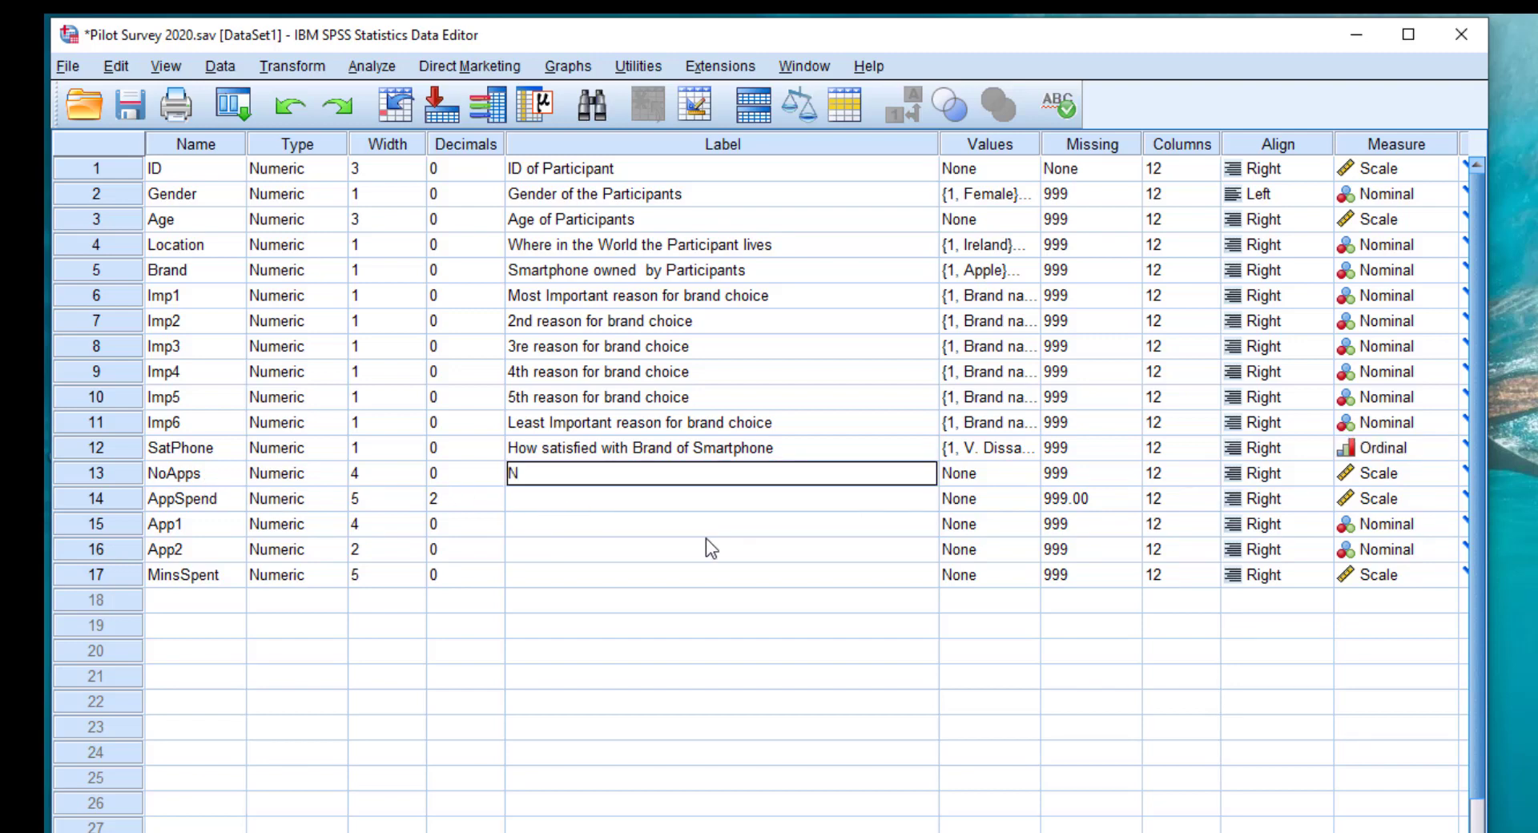
text(o of apps per Participants)
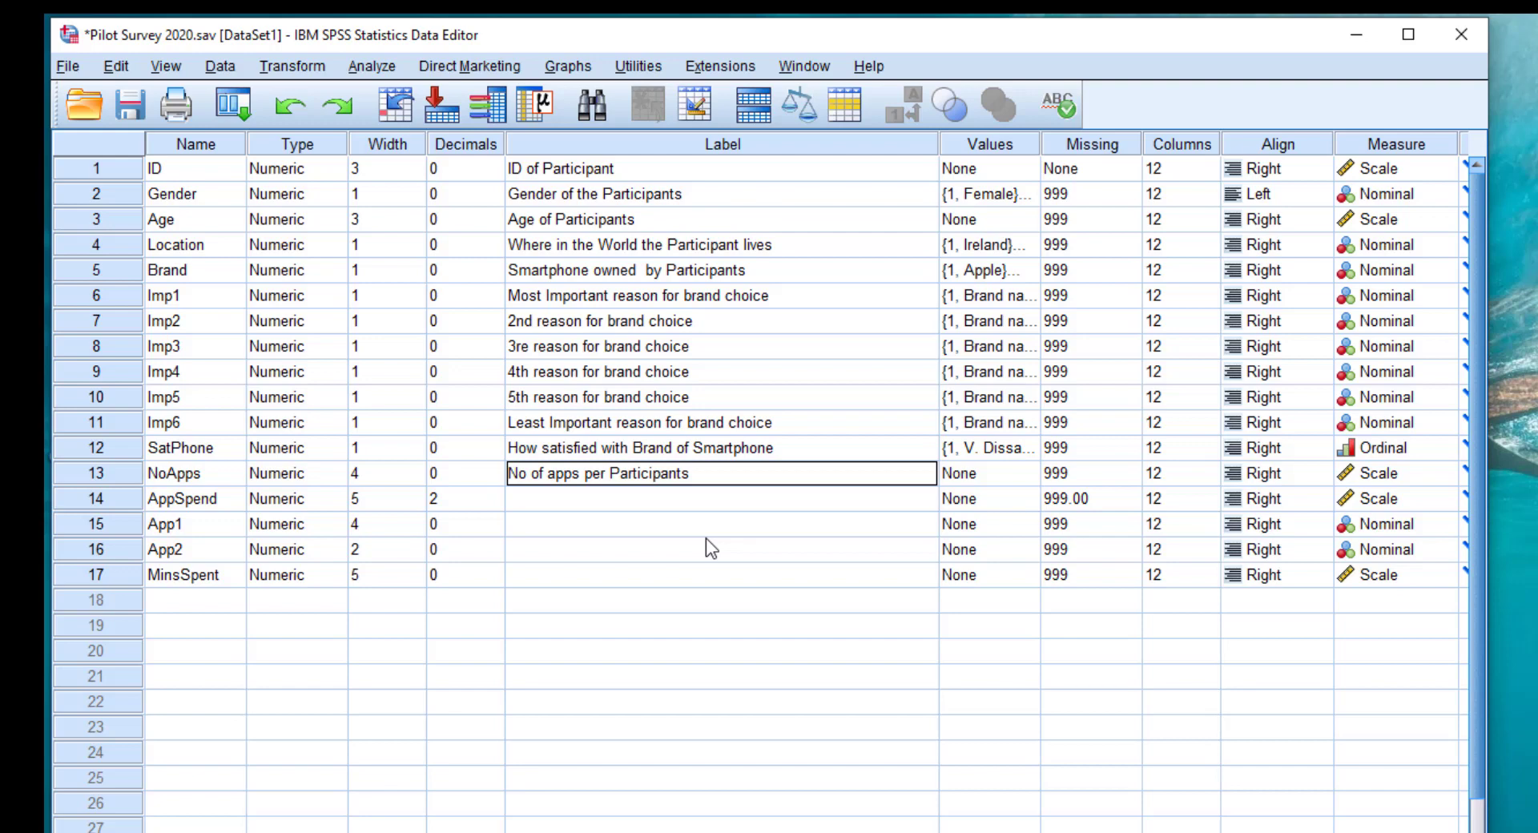
text( Smartphone)
key(Tab)
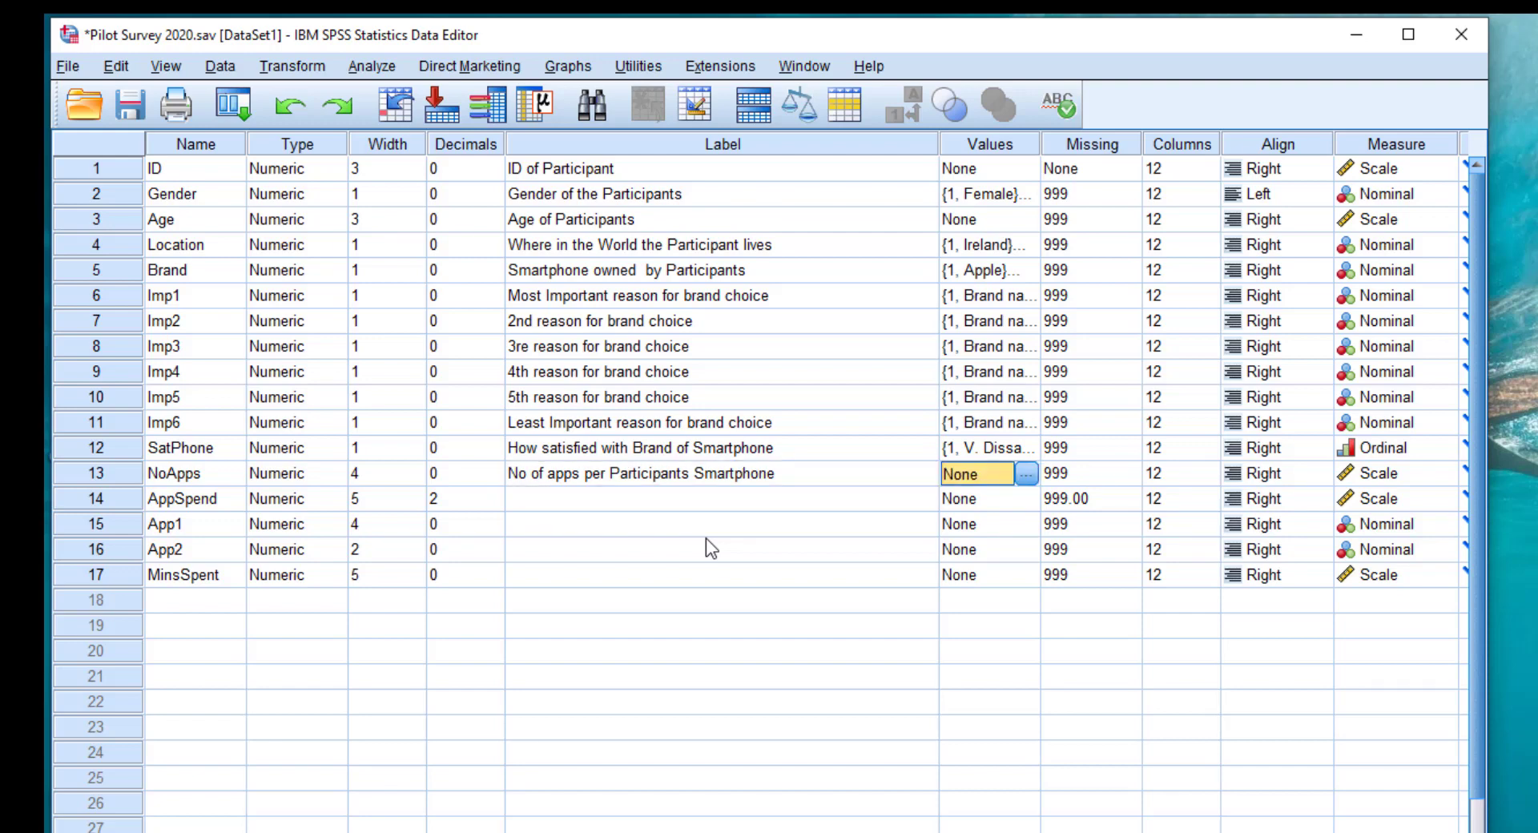
Label the AppSpend variable "Most spend on App by Participant"
key(Tab)
key(Tab)
key(Tab)
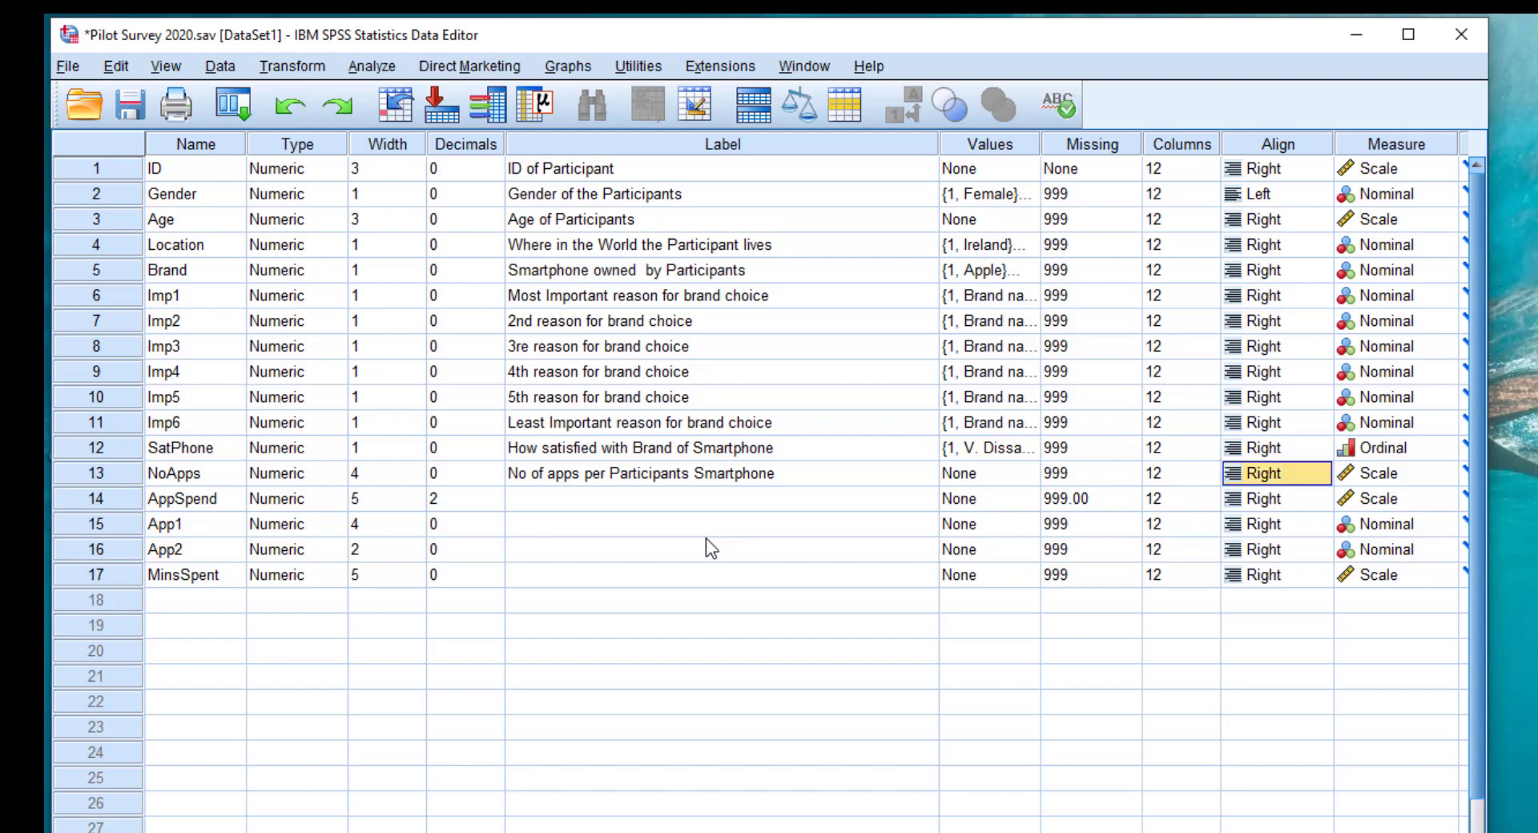
key(Tab)
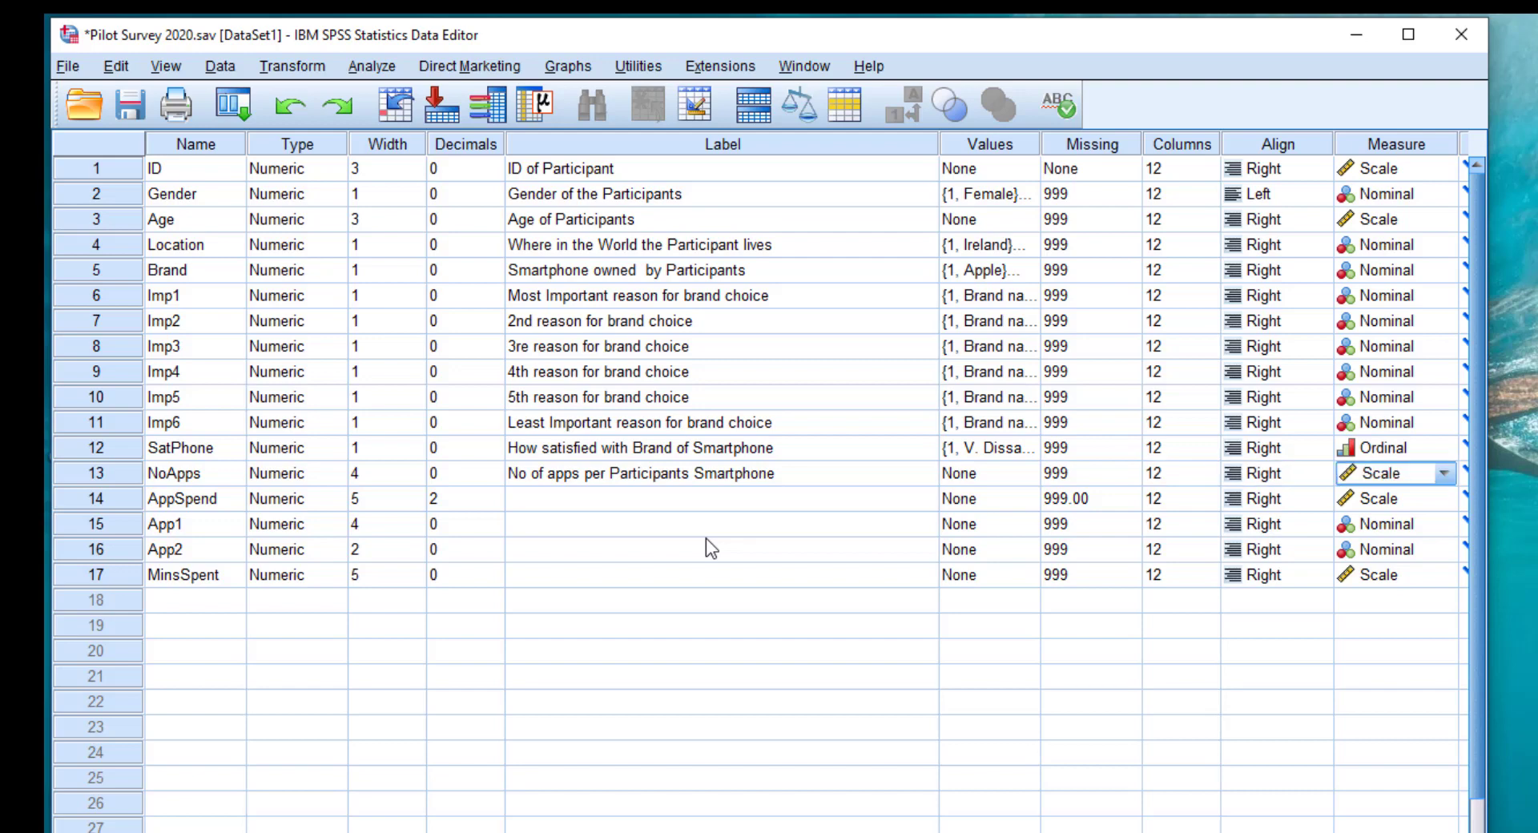
key(Tab)
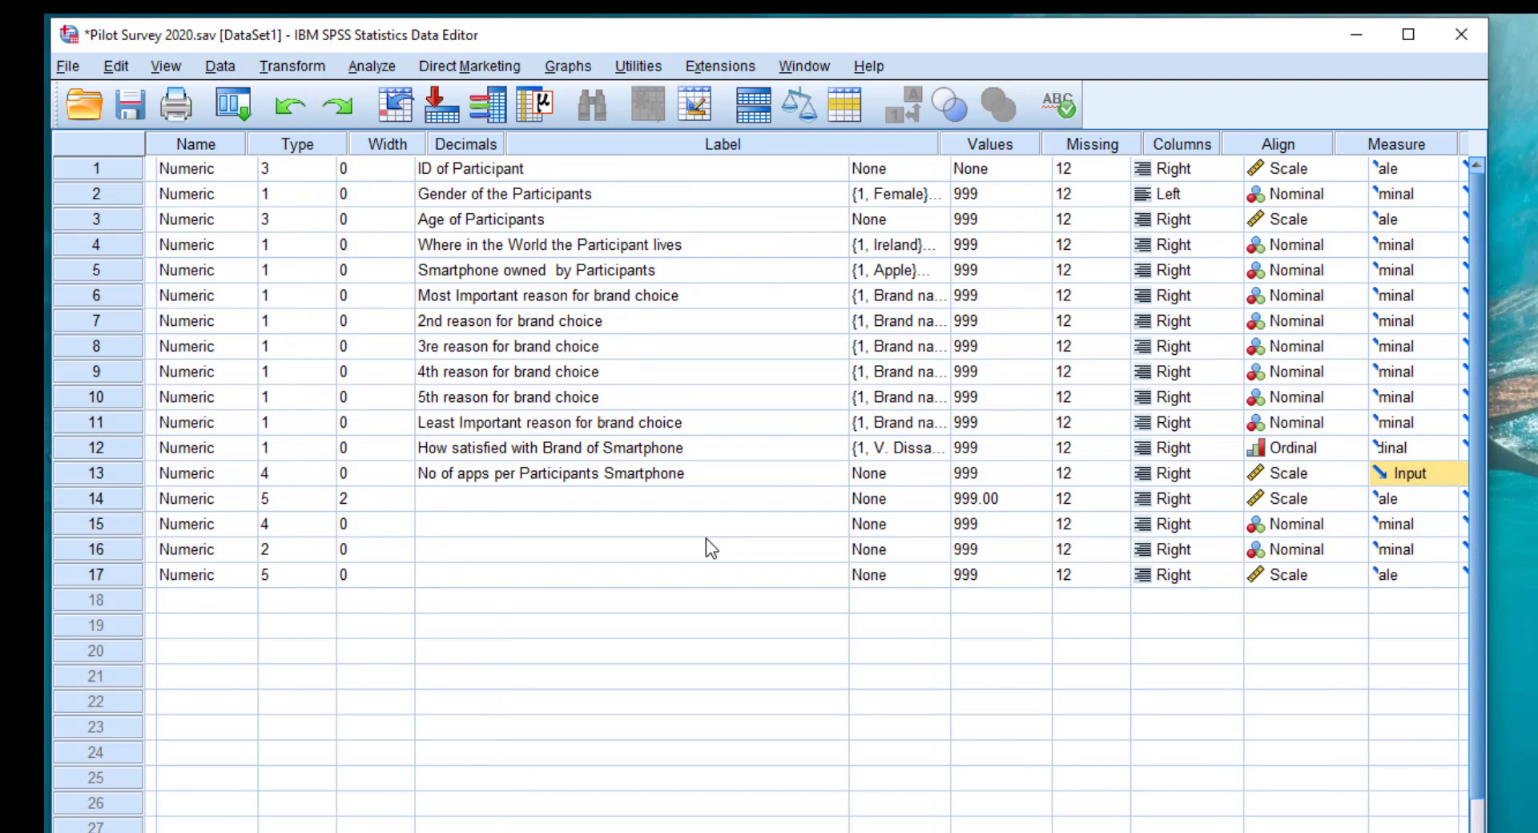
key(Tab)
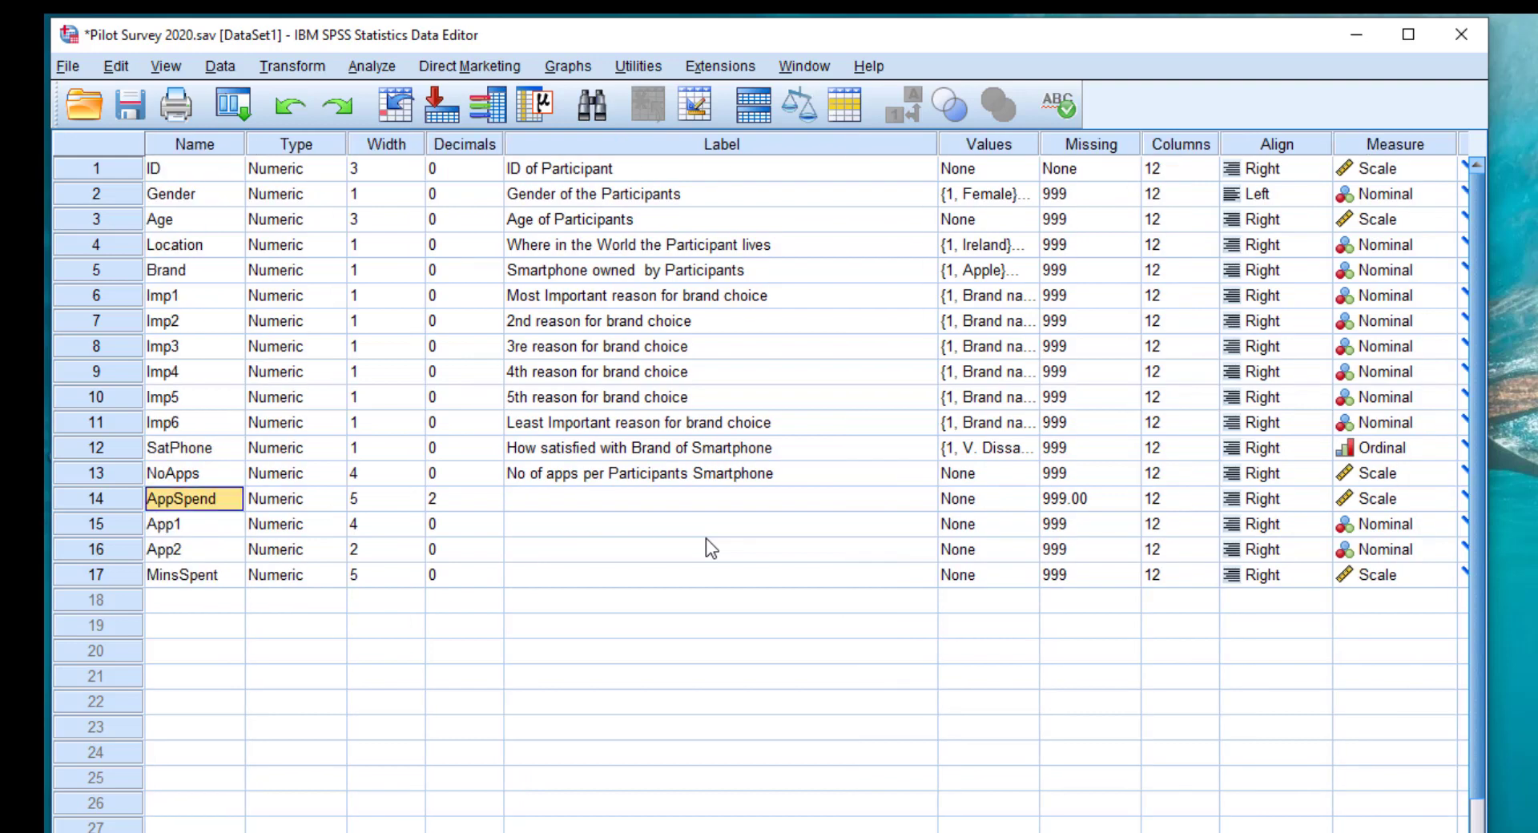
key(Tab)
key(Tab)
key(Tab)
key(Tab)
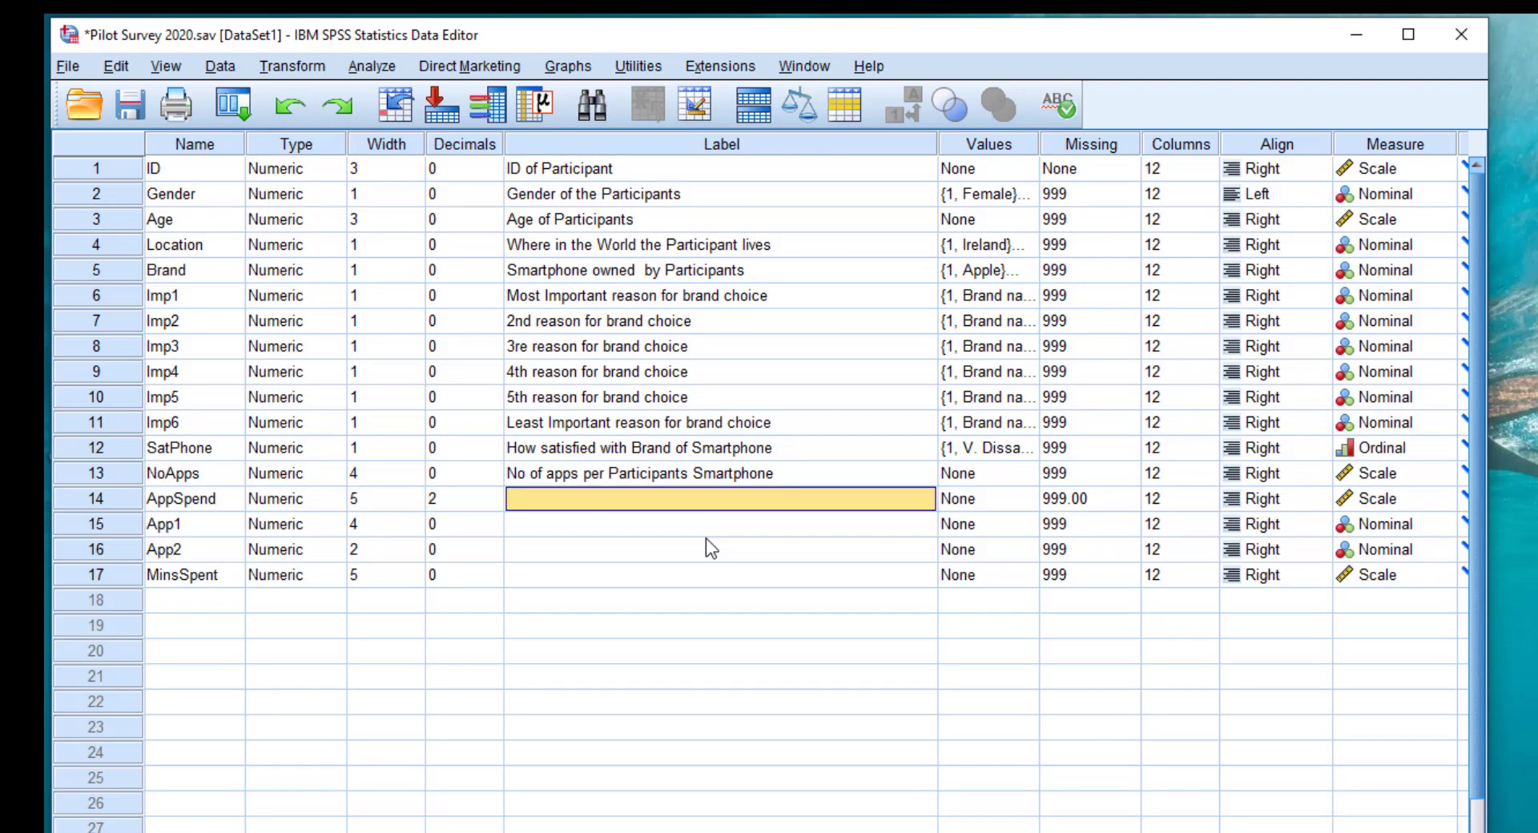
text(M)
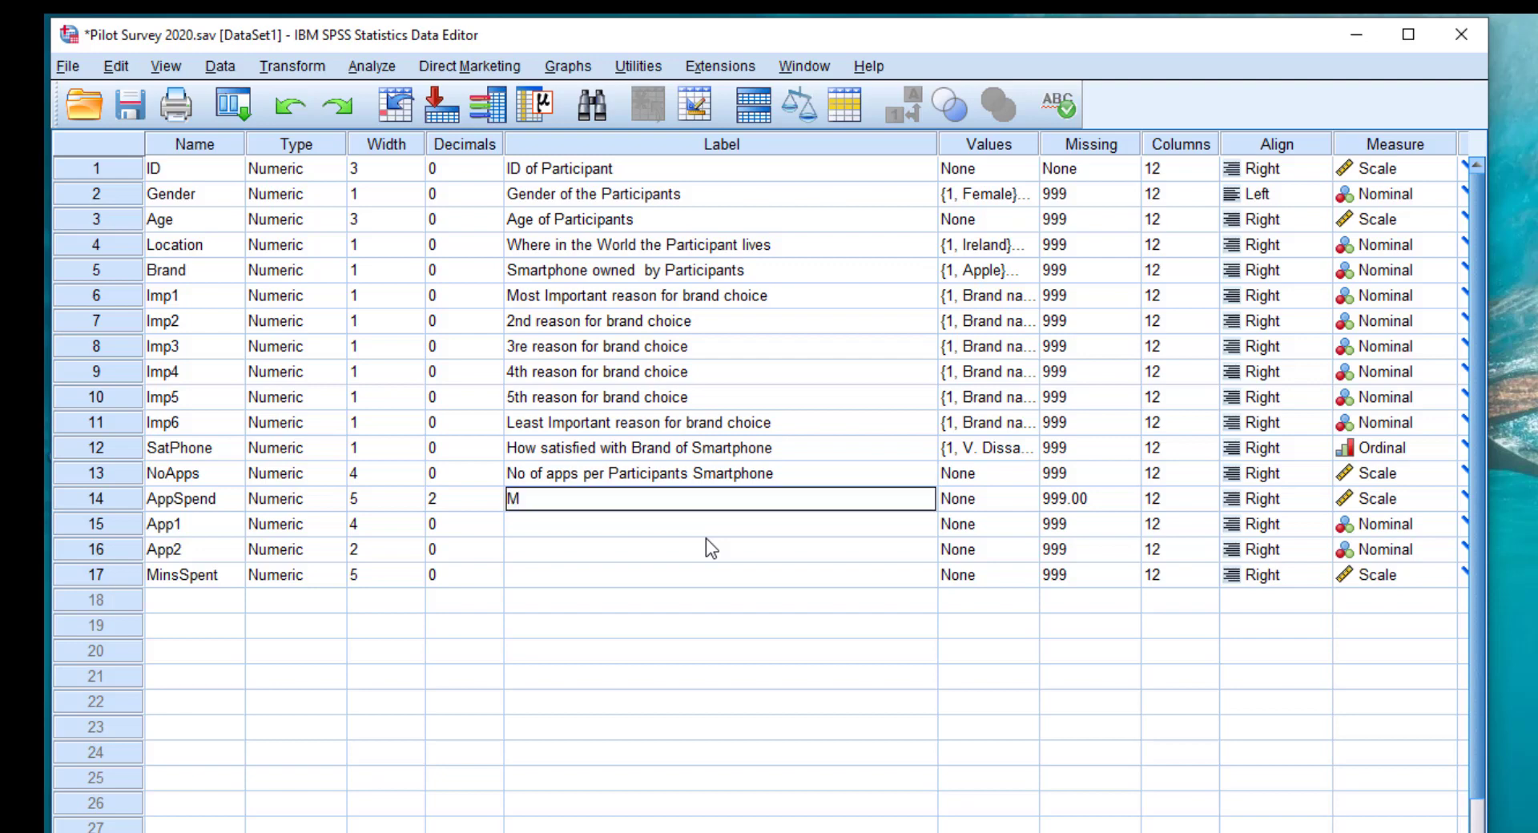
text(ost spend on App by Participant)
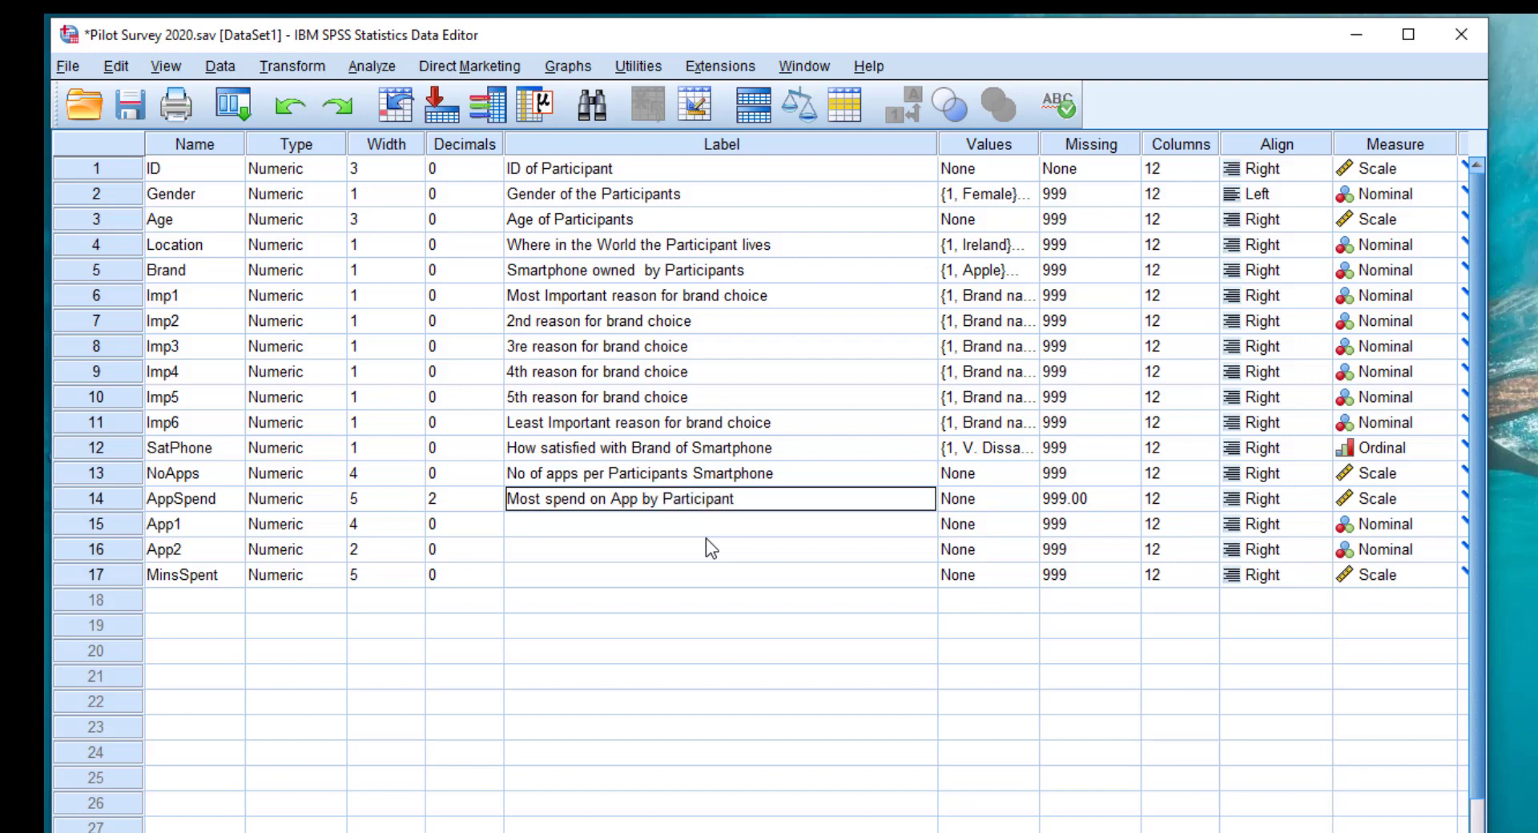
key(Tab)
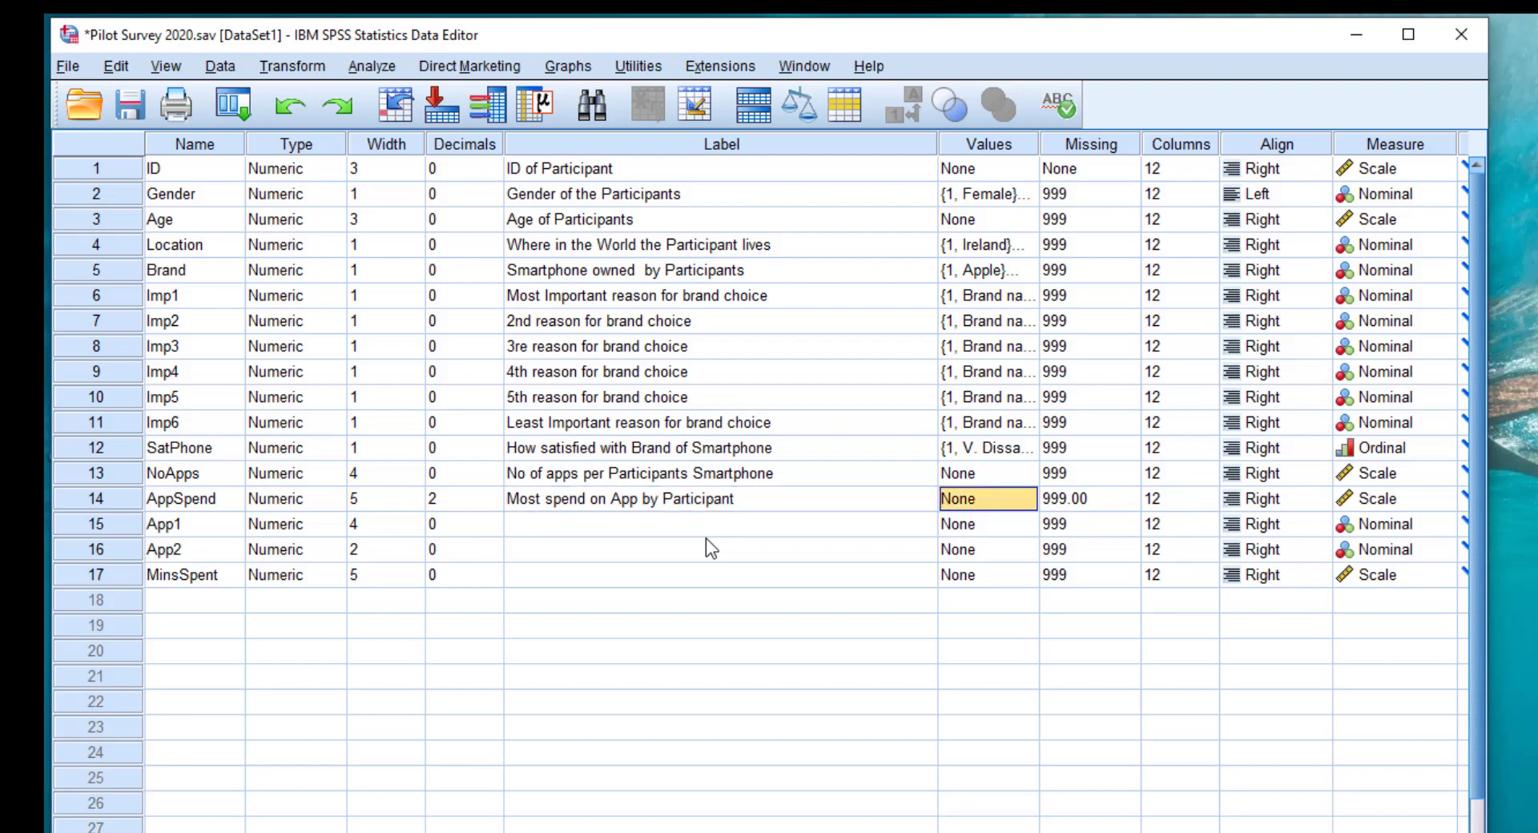
Label the App1 variable "App most used by Participant"
key(Tab)
key(Tab)
key(Tab)
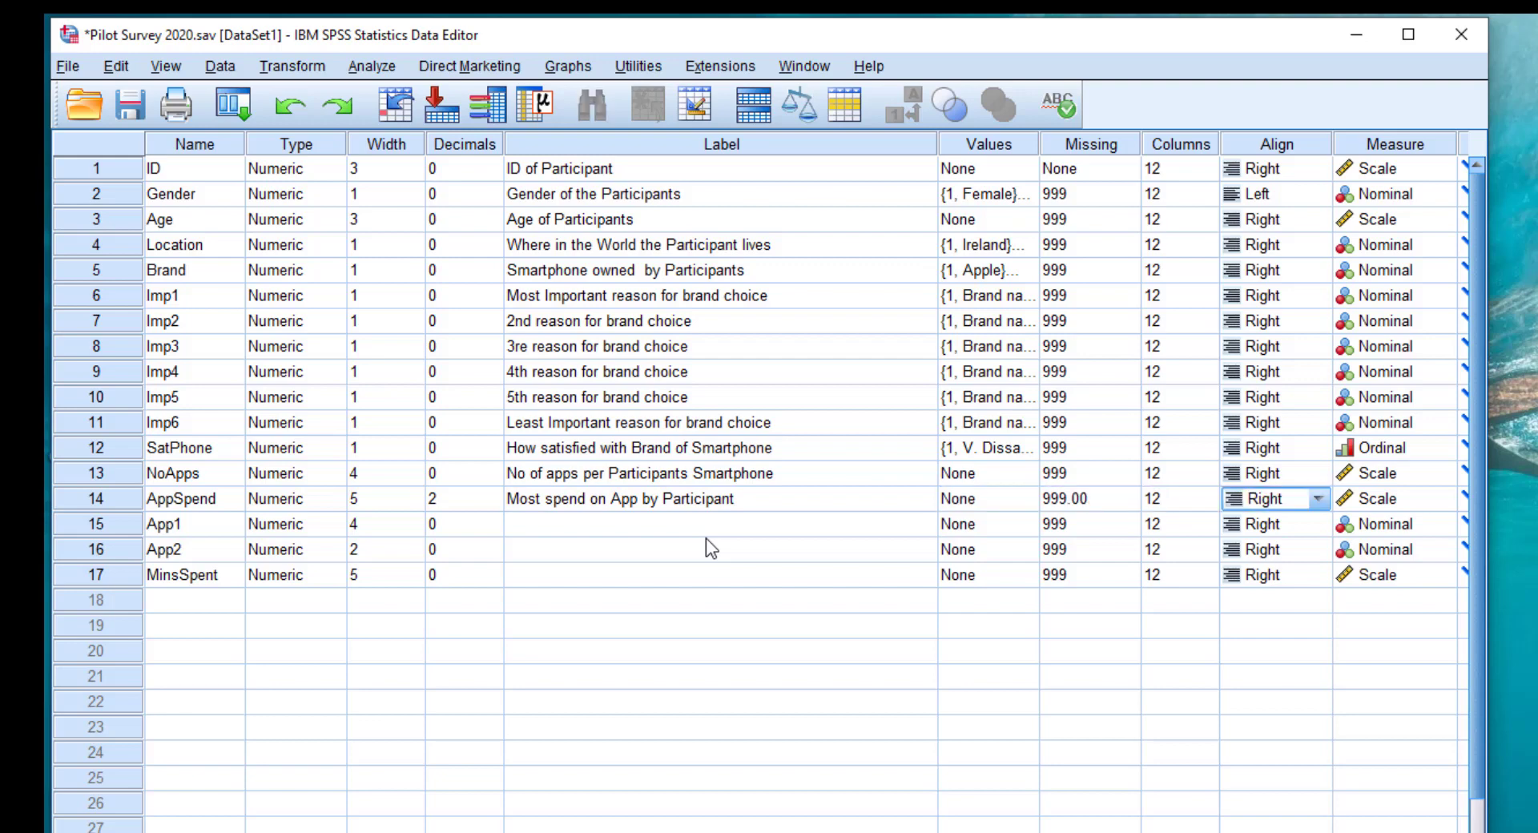
key(Tab)
key(Tab)
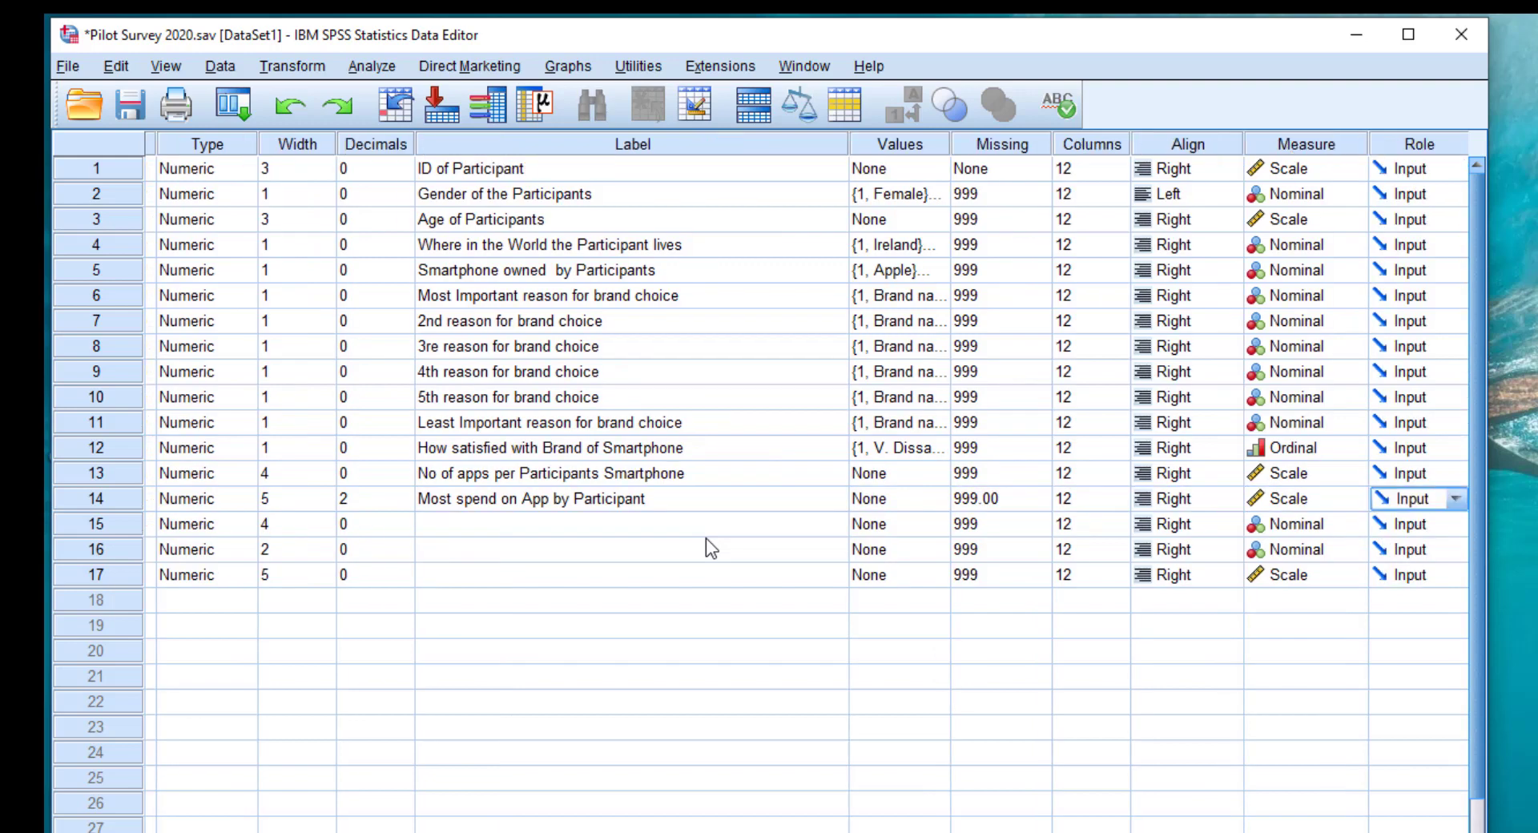
key(Tab)
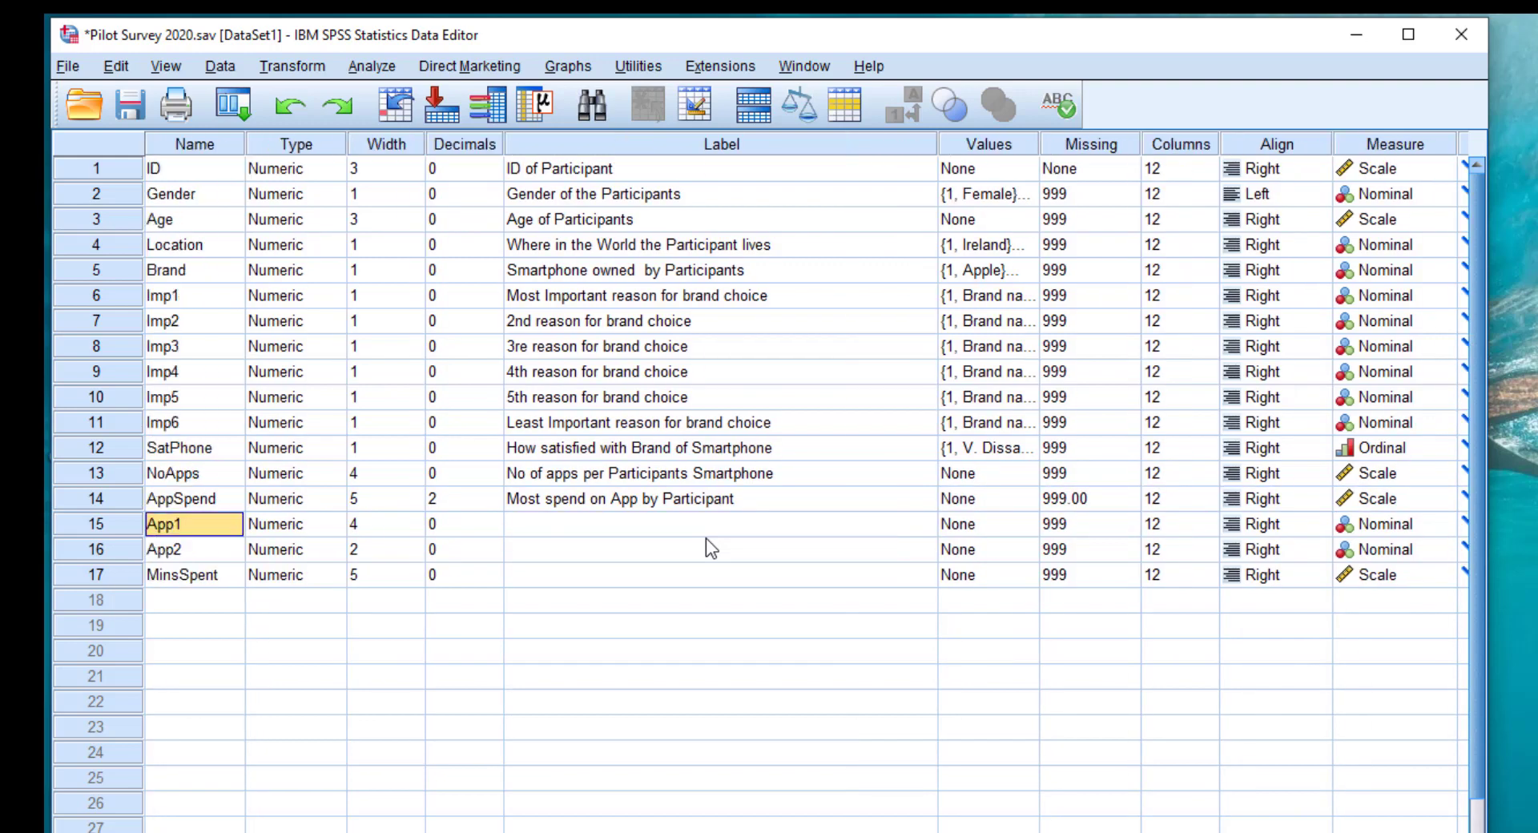
key(Tab)
key(Tab)
key(Tab)
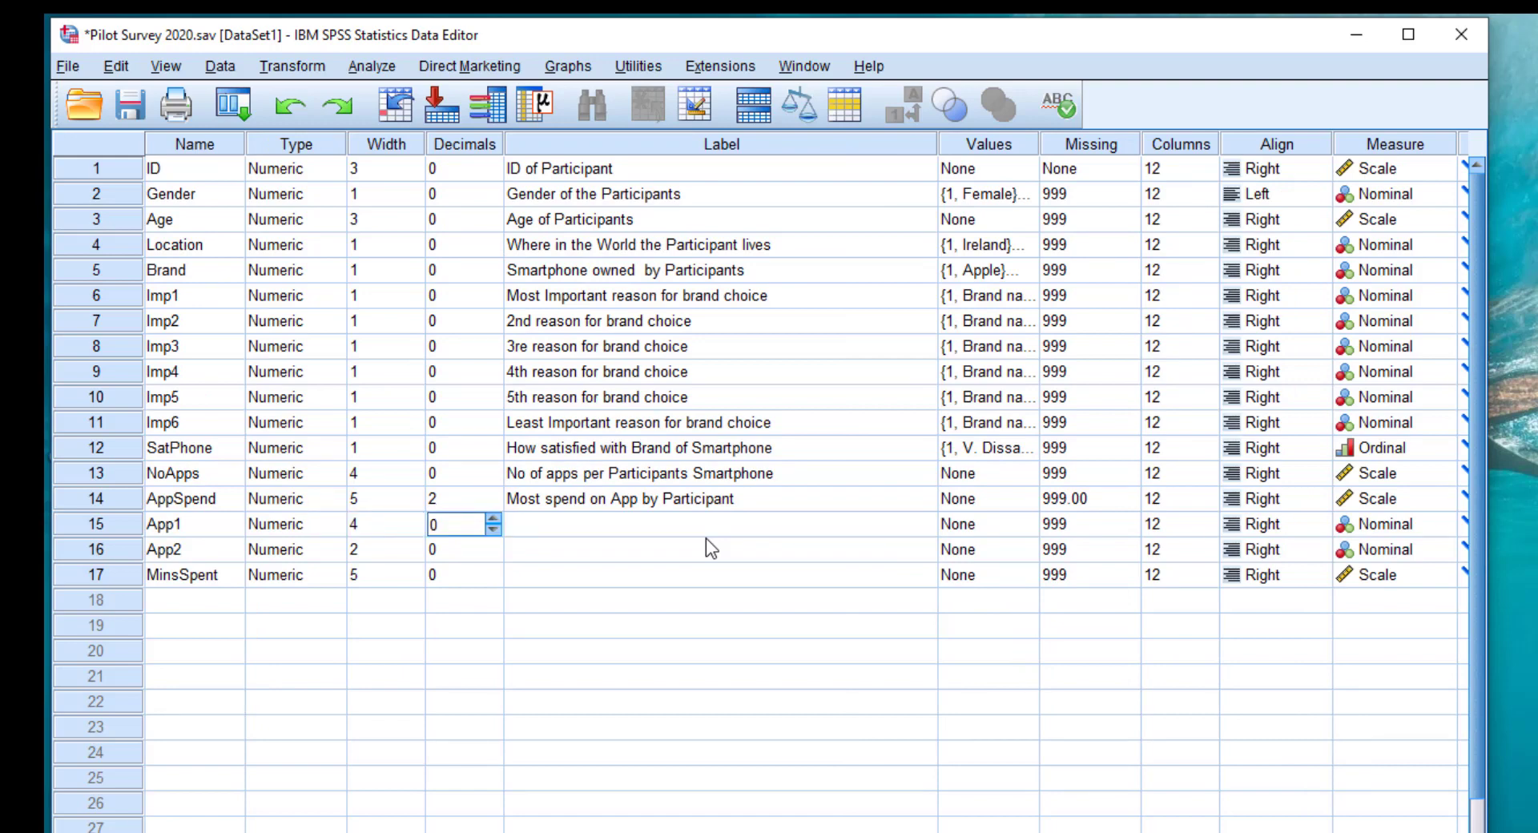
key(Tab)
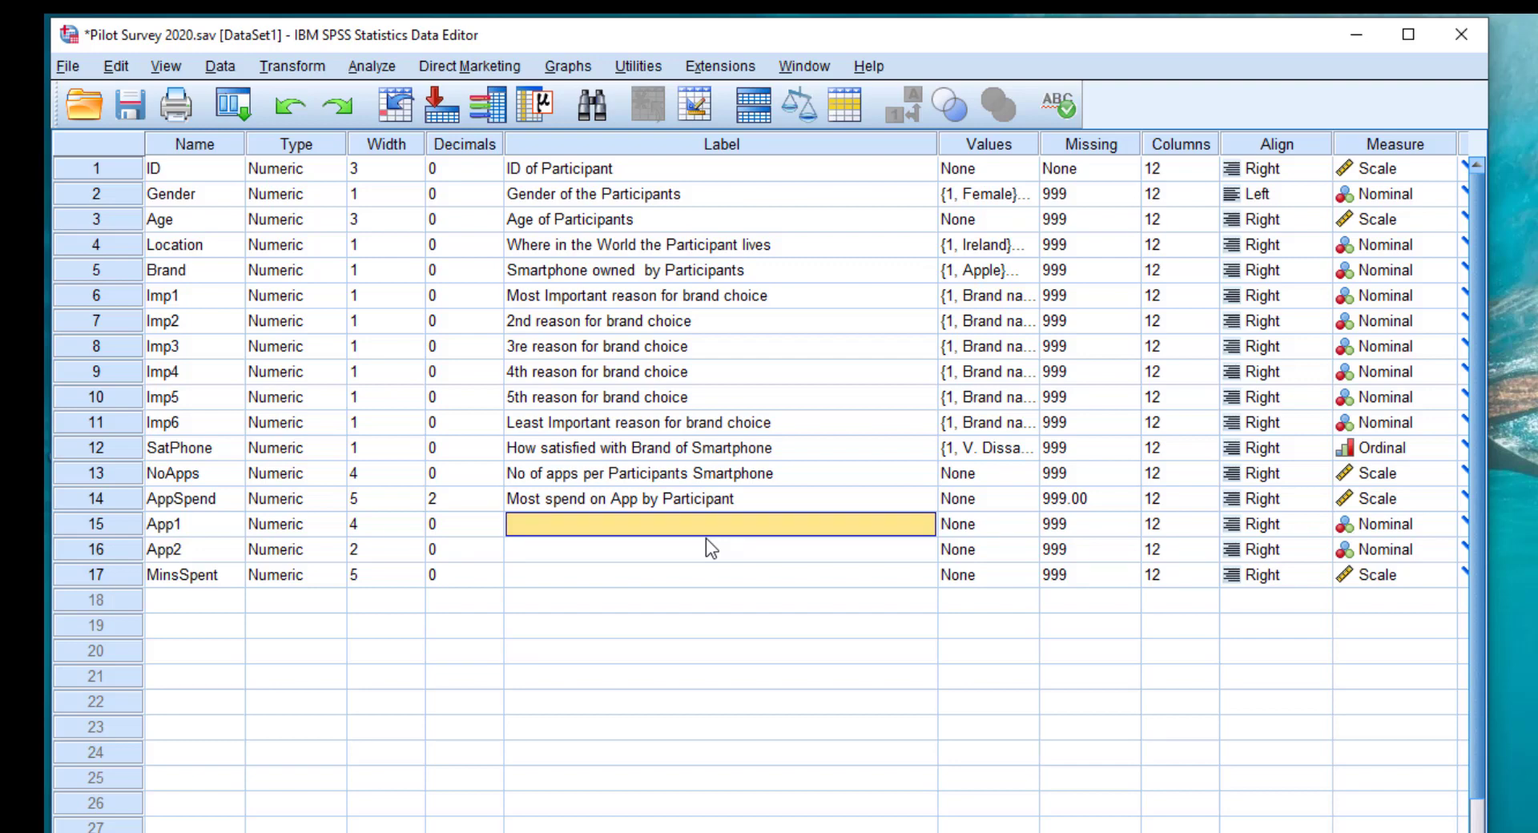
text(A)
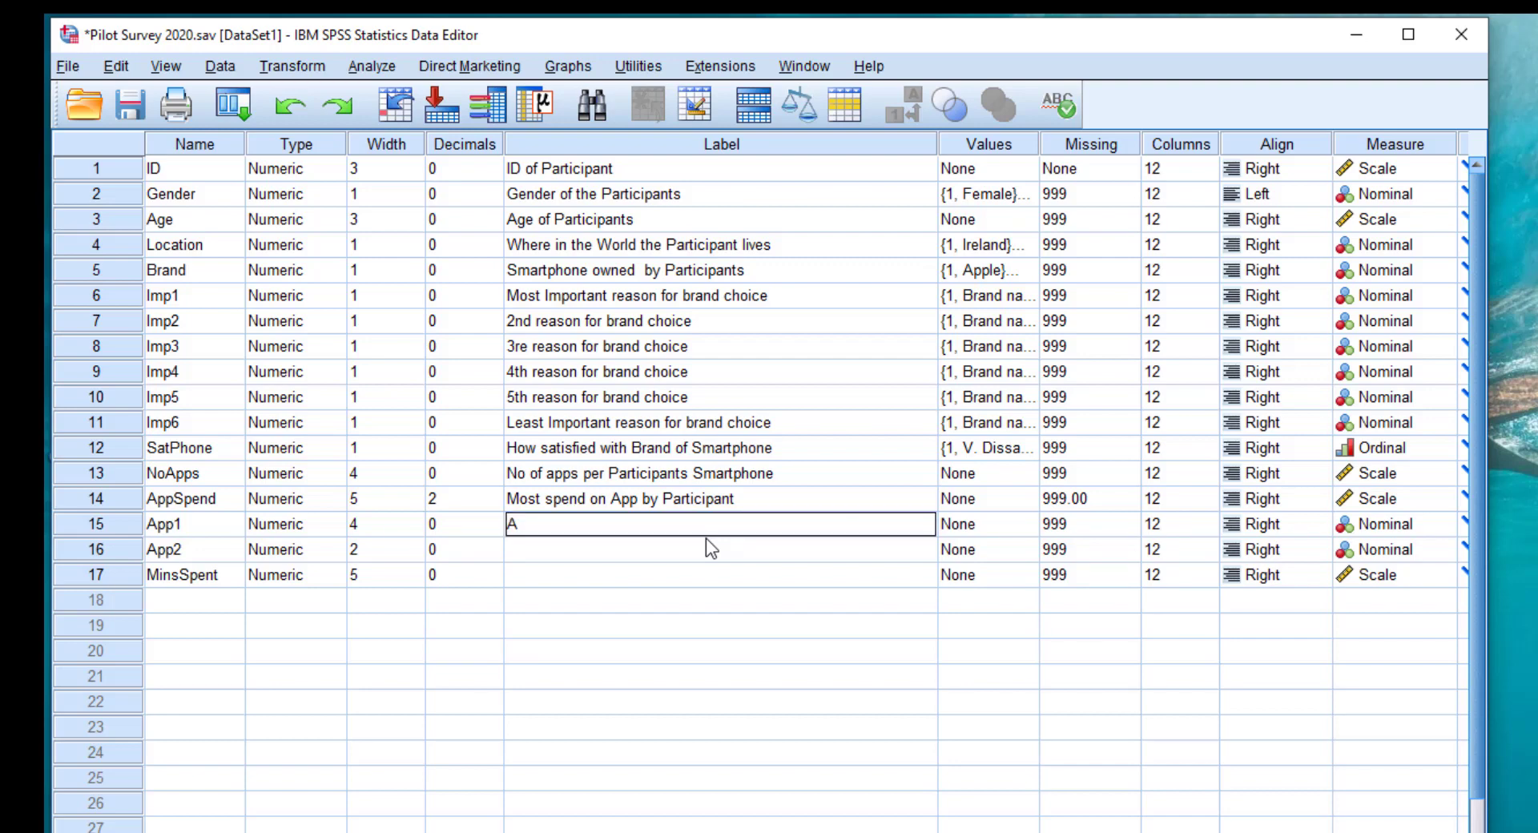
text(pp most used by Participant)
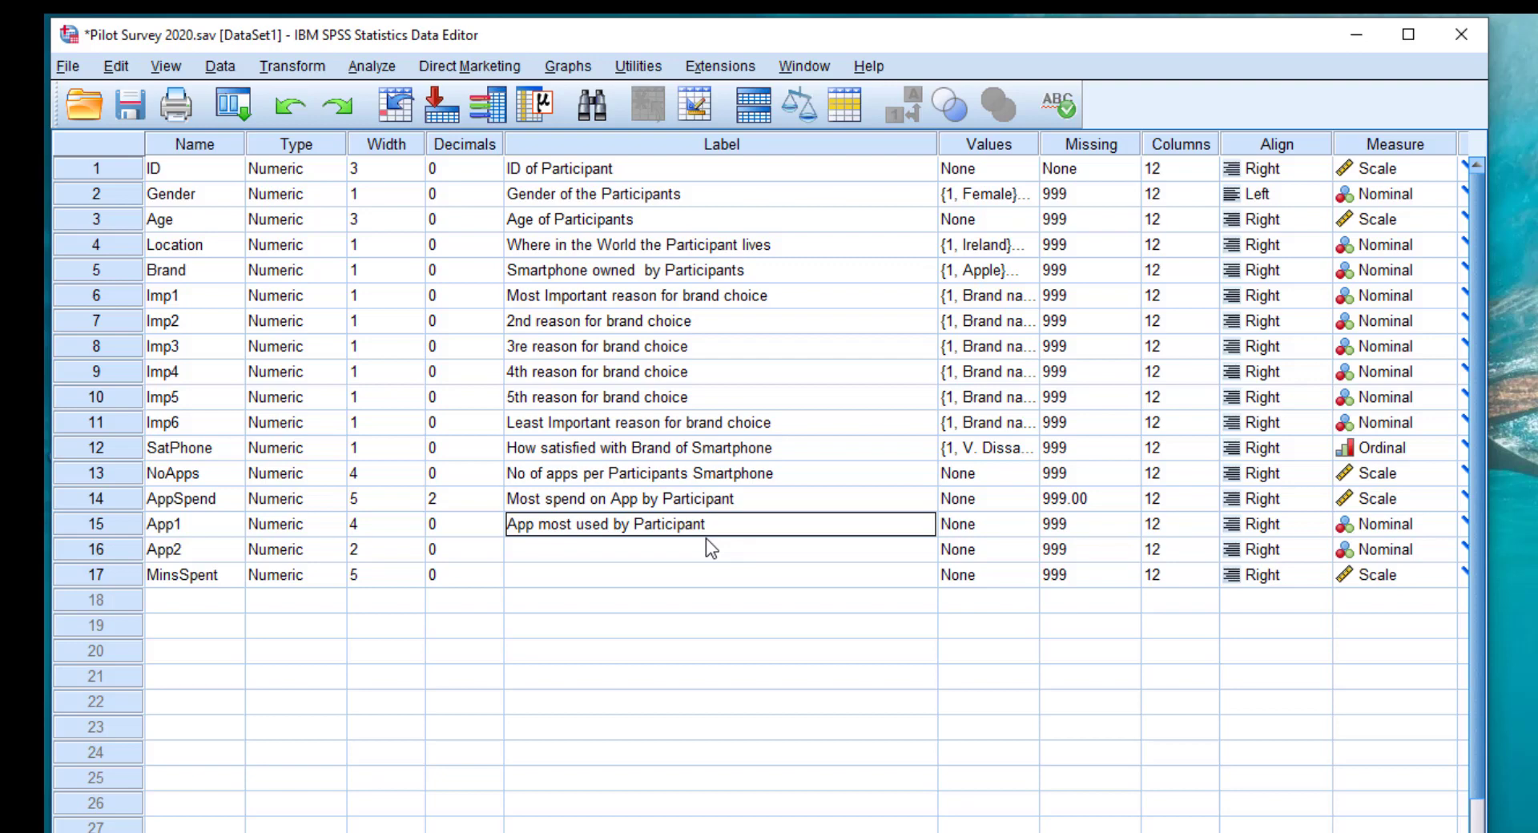
Label the App2 variable "2nd most used App by Participant"
key(Tab)
key(Tab)
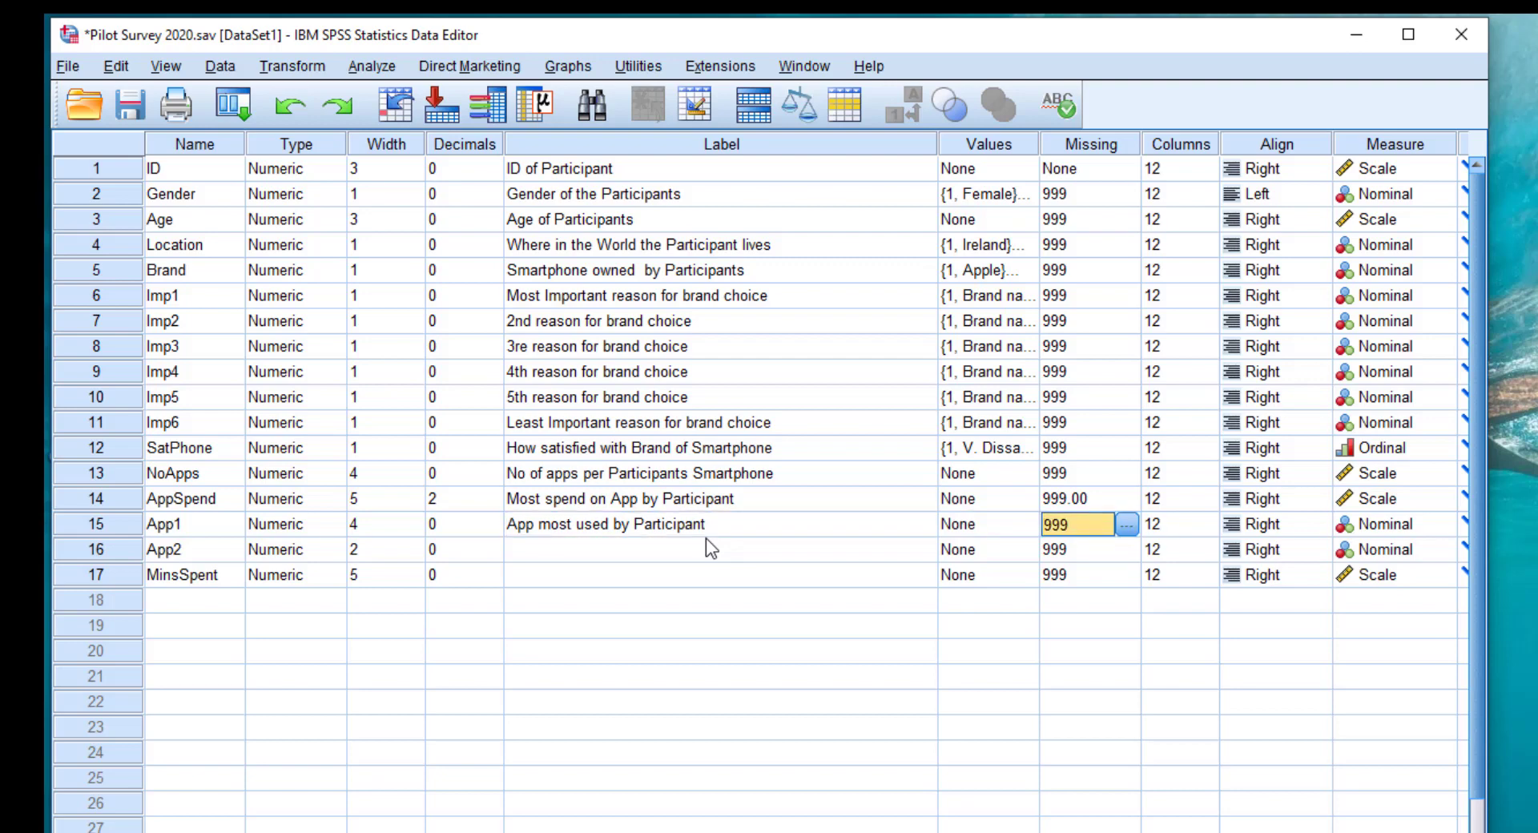
key(Tab)
key(Tab)
key(Tab)
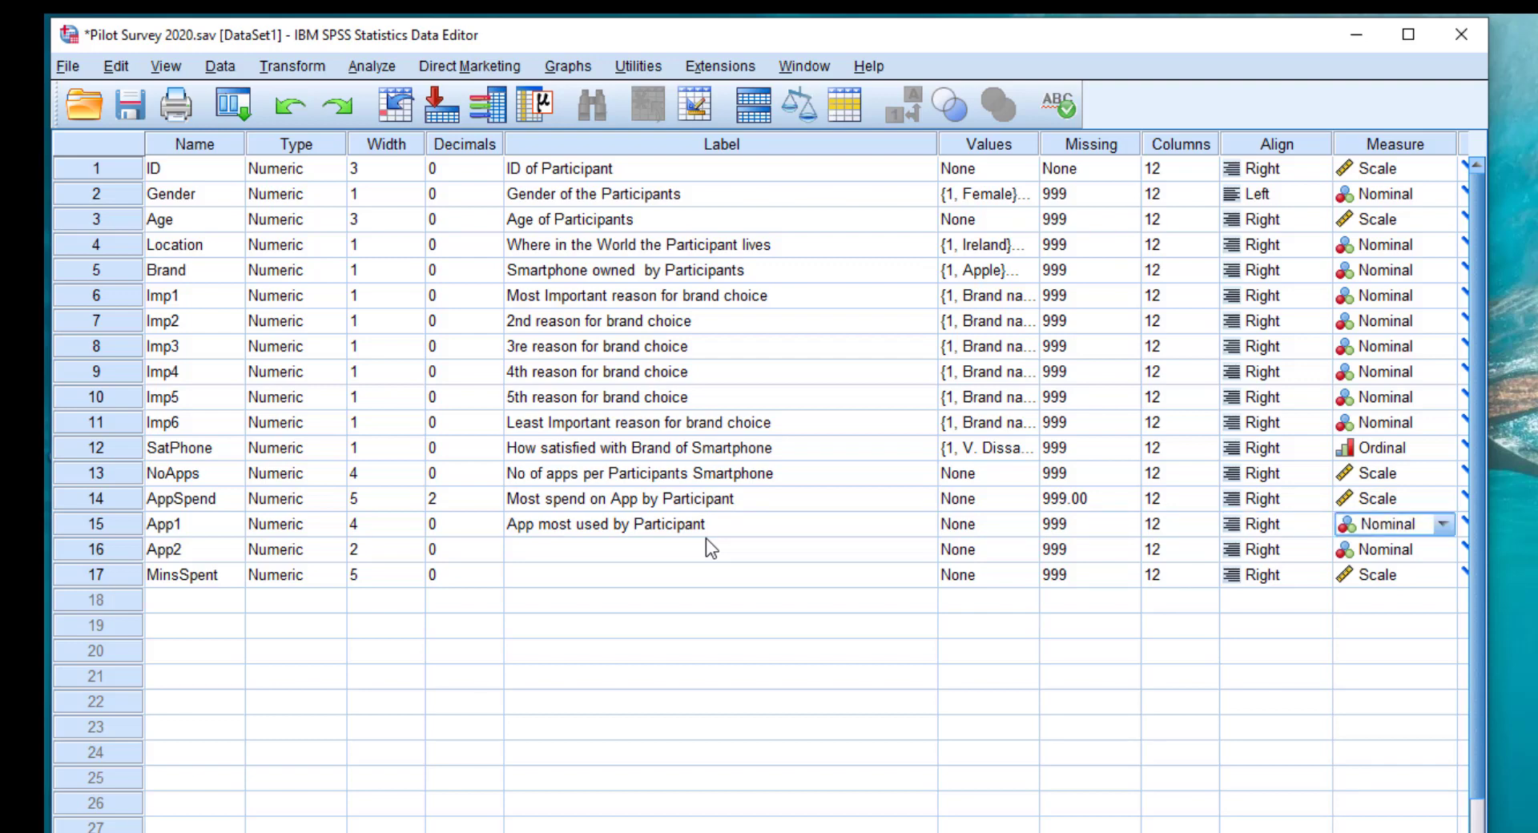
key(Tab)
key(Tab)
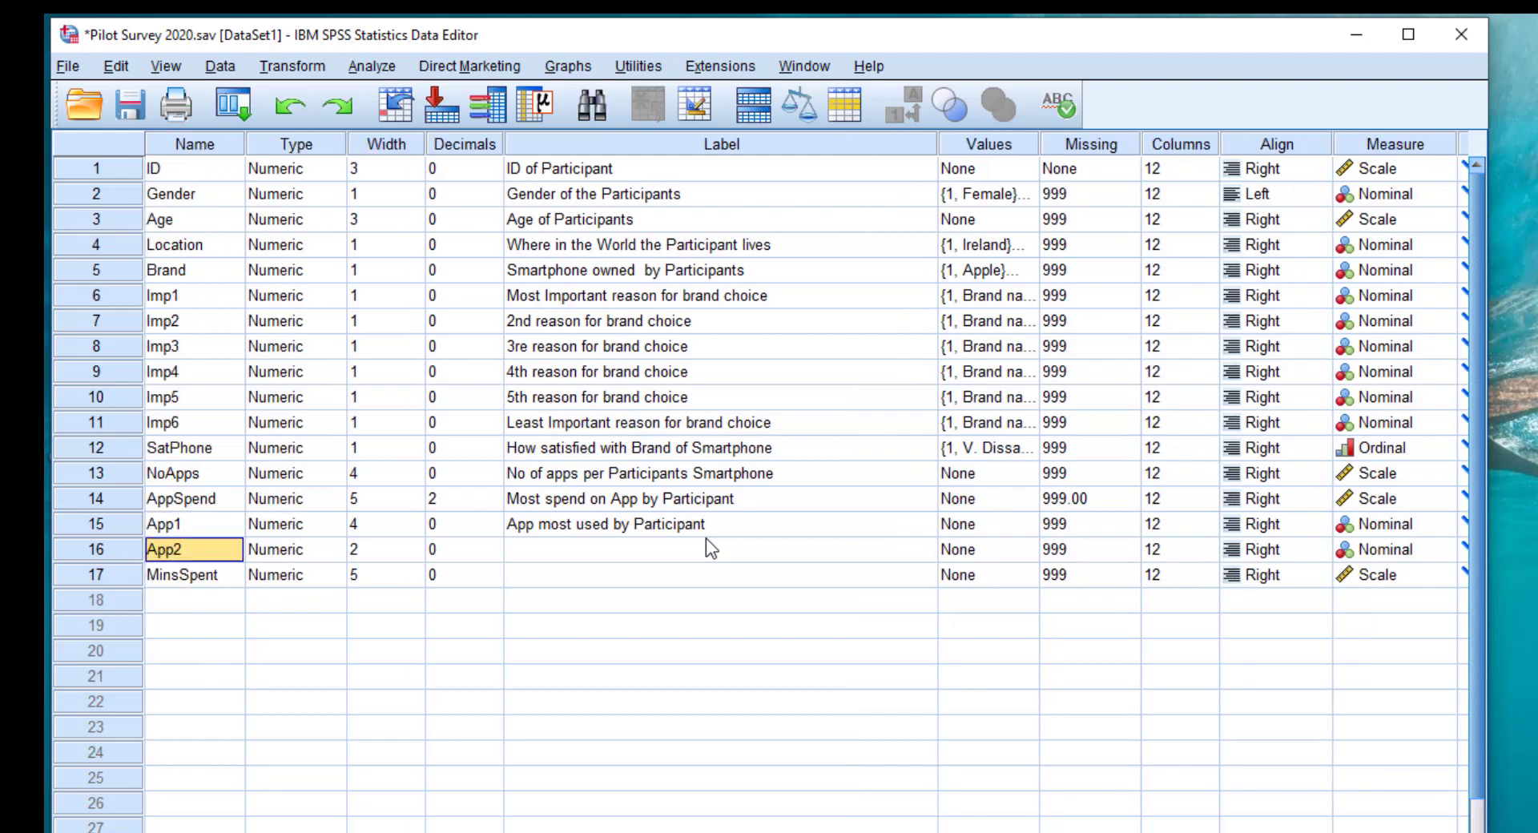
key(Tab)
key(Tab)
key(Tab)
key(Tab)
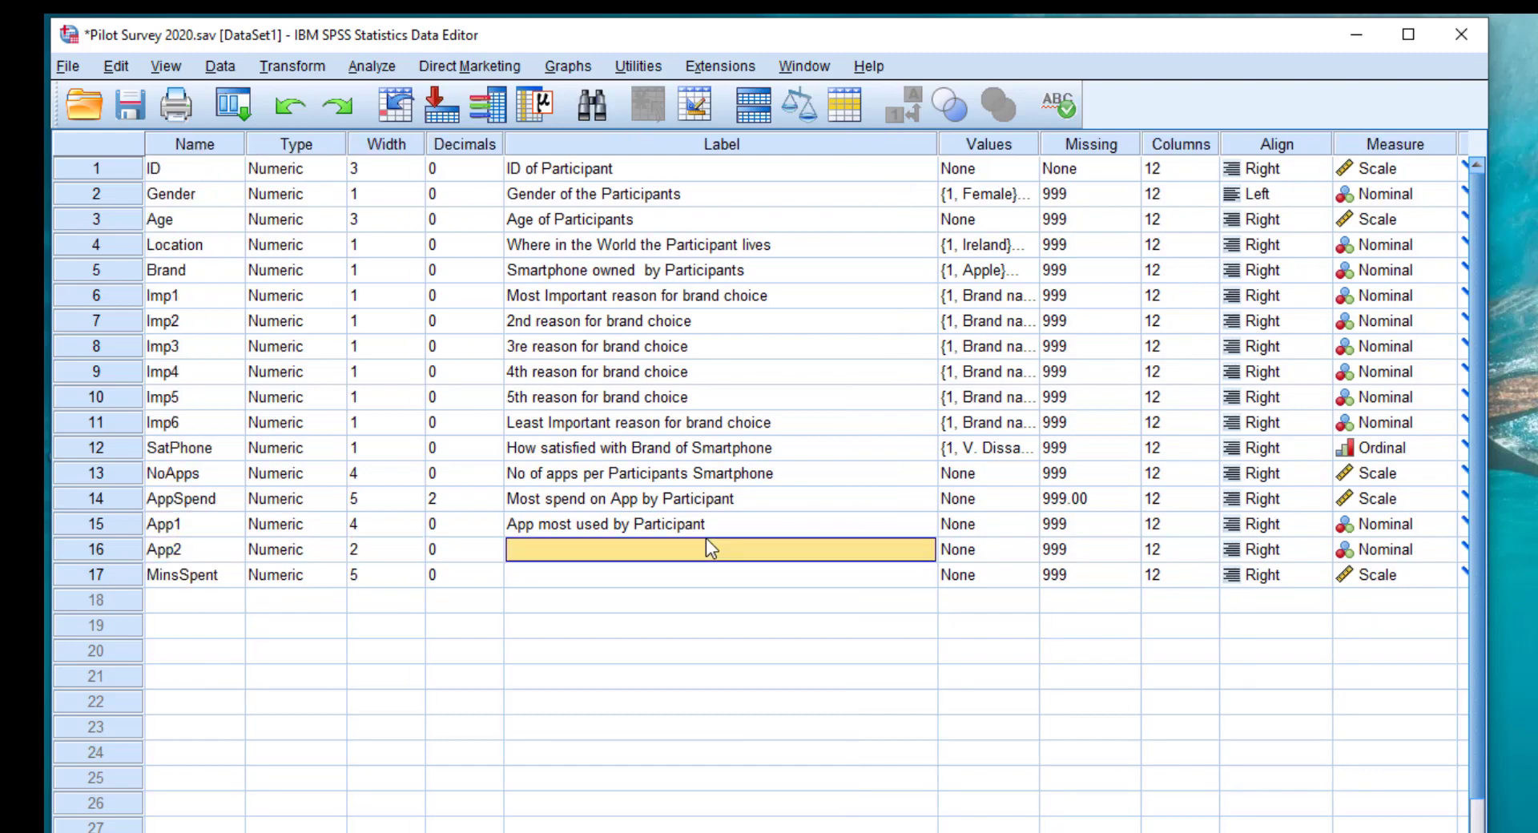
text(2nd)
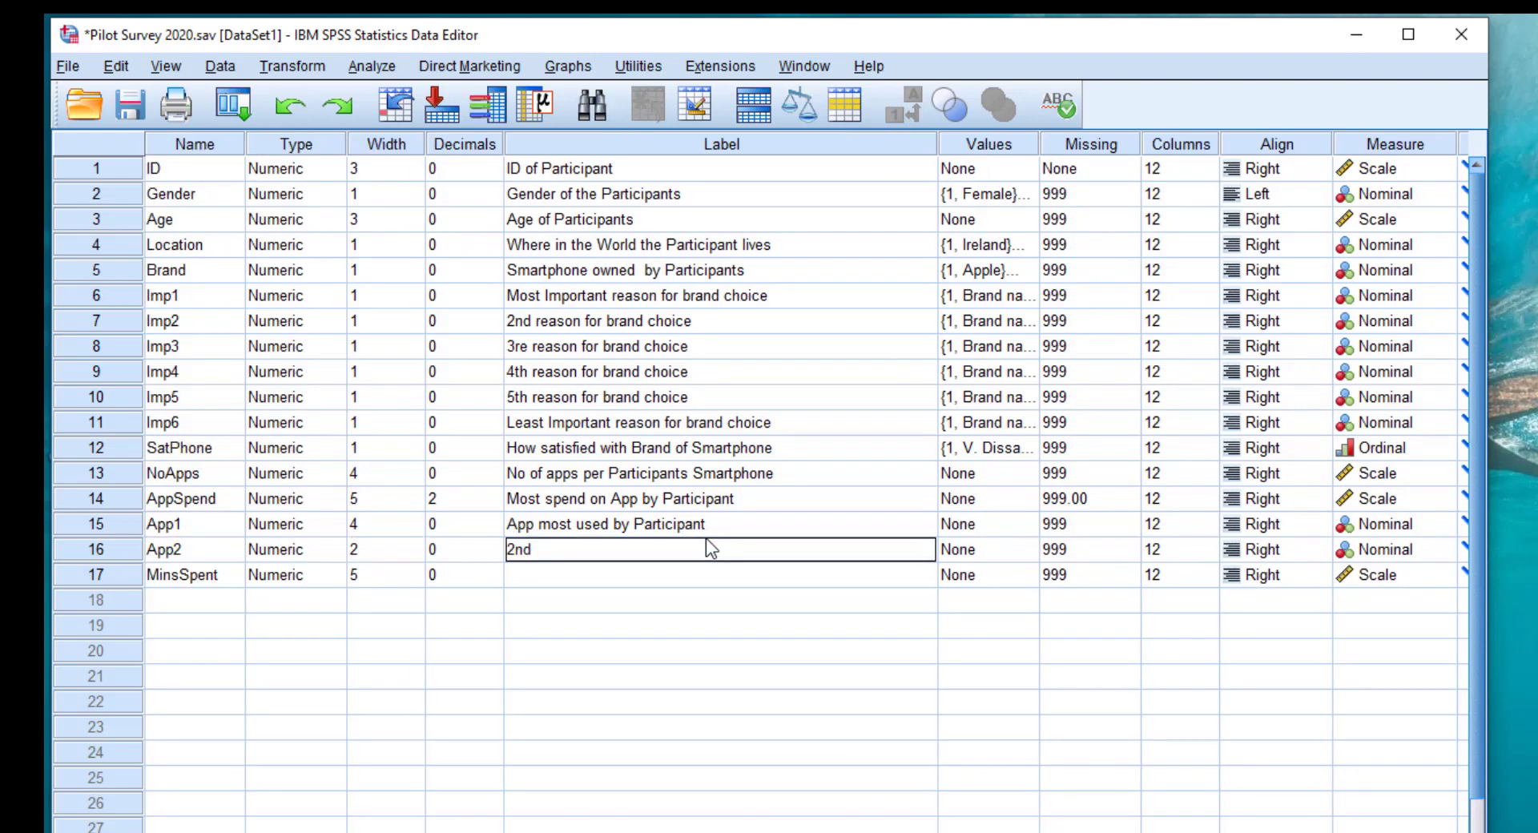
text( most used App by)
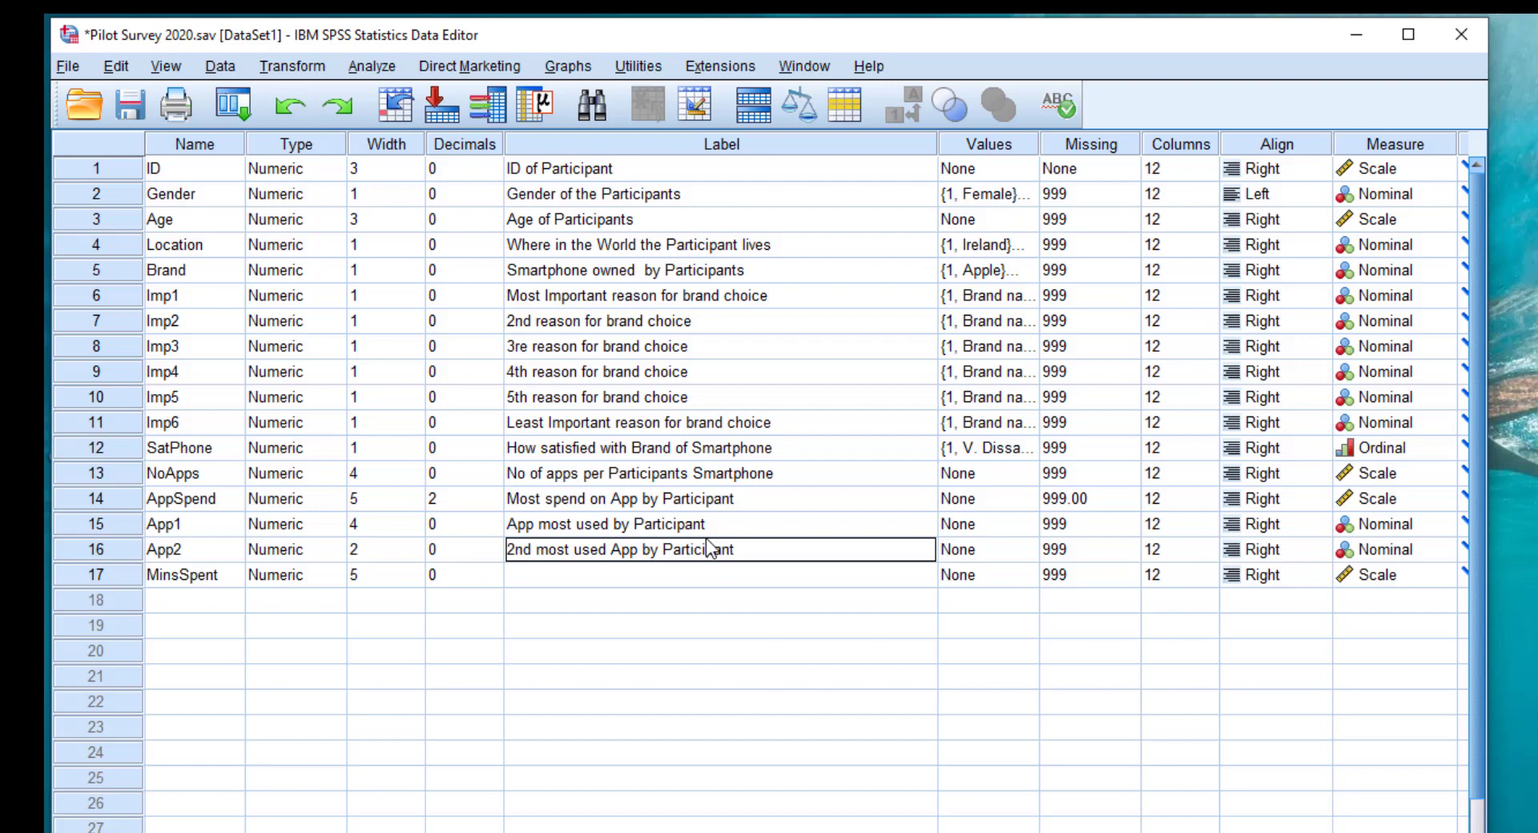
text(Participant)
key(Return)
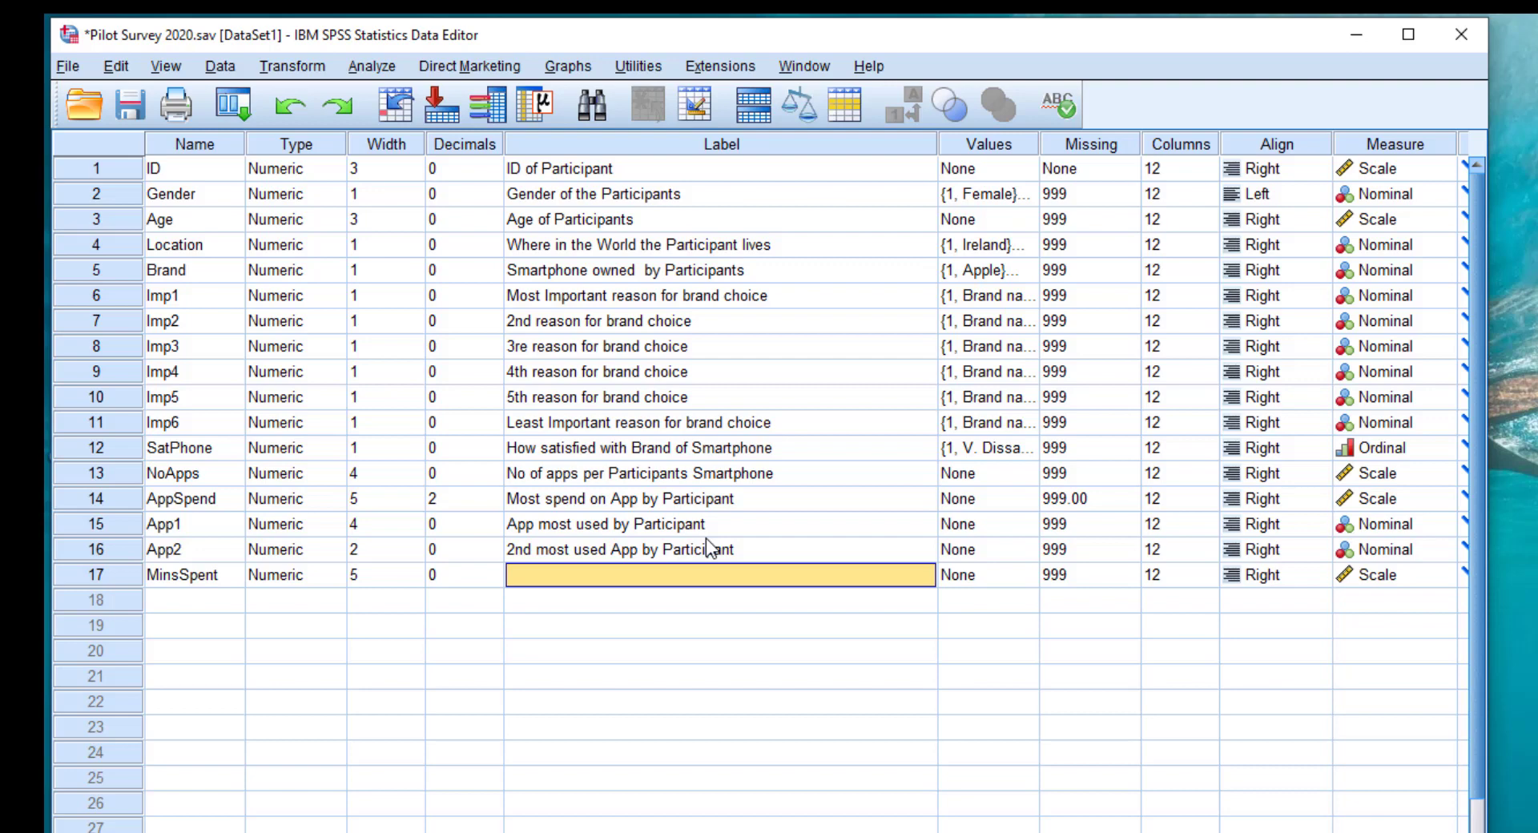
Label the MinsSpent variable "Minutes per day spent on Smartphone per Participant"
text(Min)
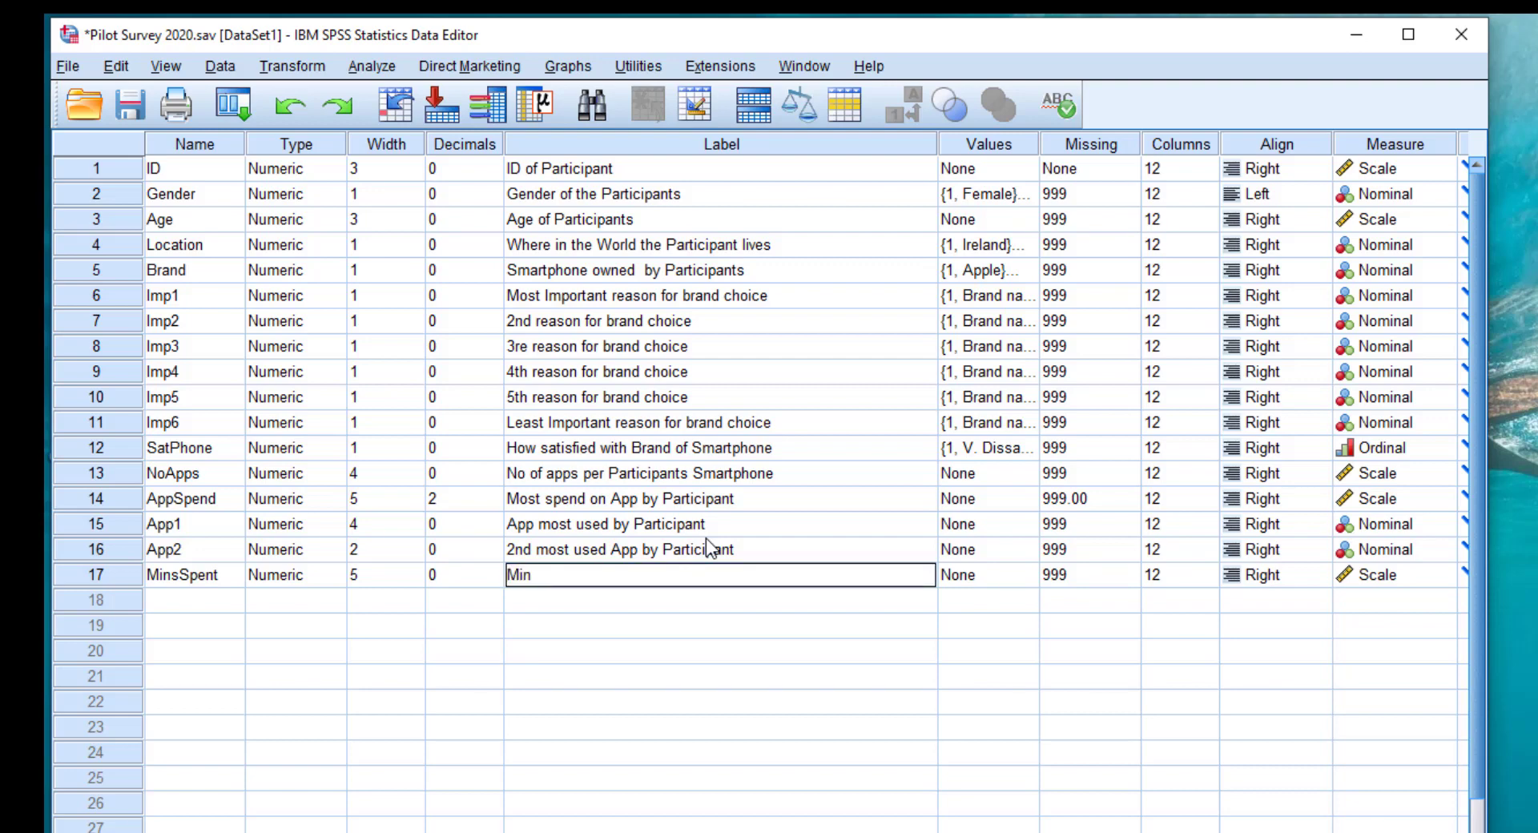
text(utes per day spent on Smartphone per Participant)
key(Tab)
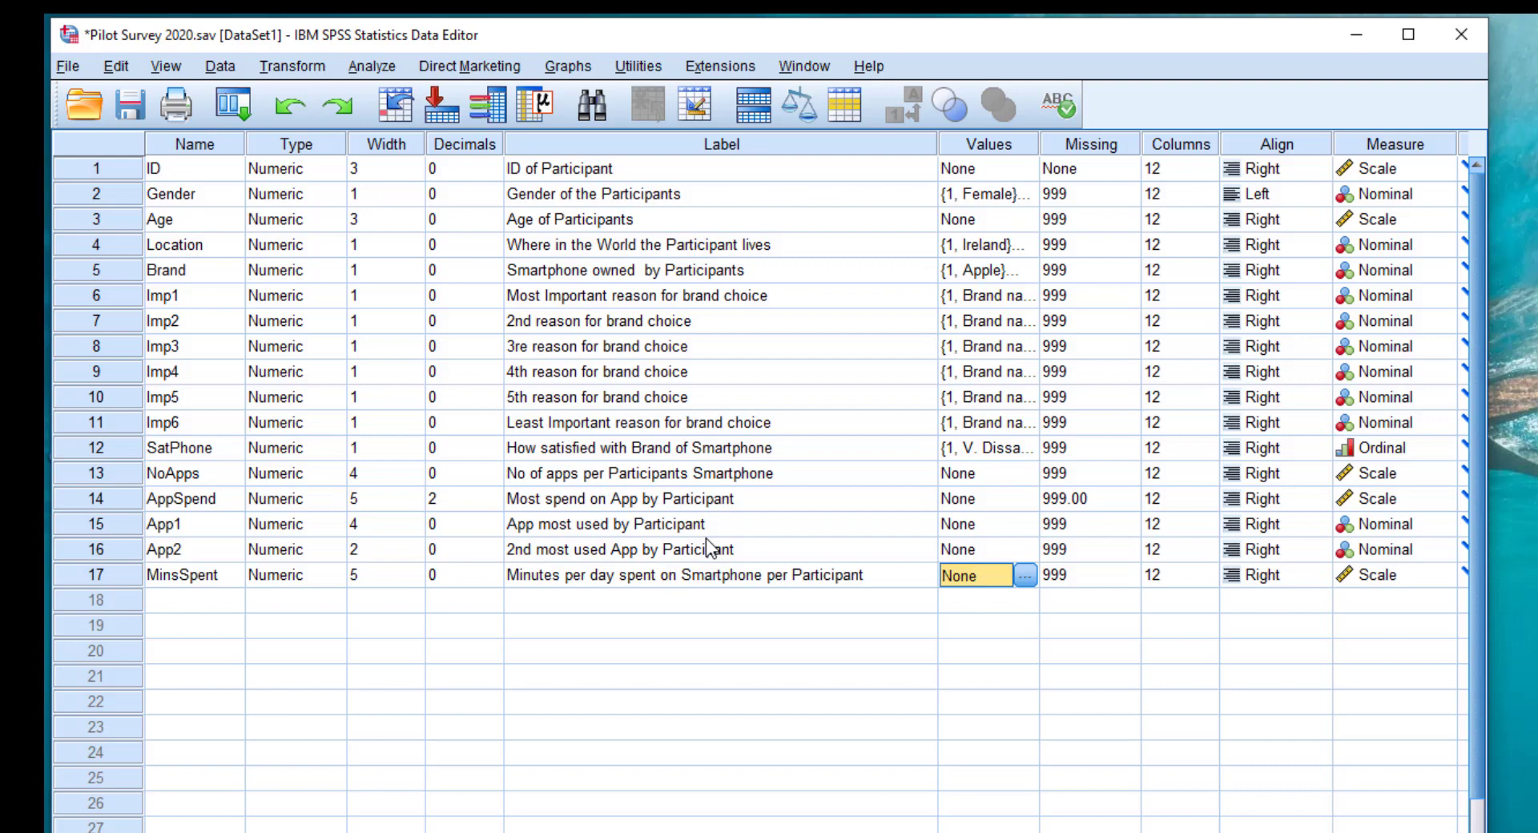
key(Tab)
key(Tab)
key(Tab)
key(Tab)
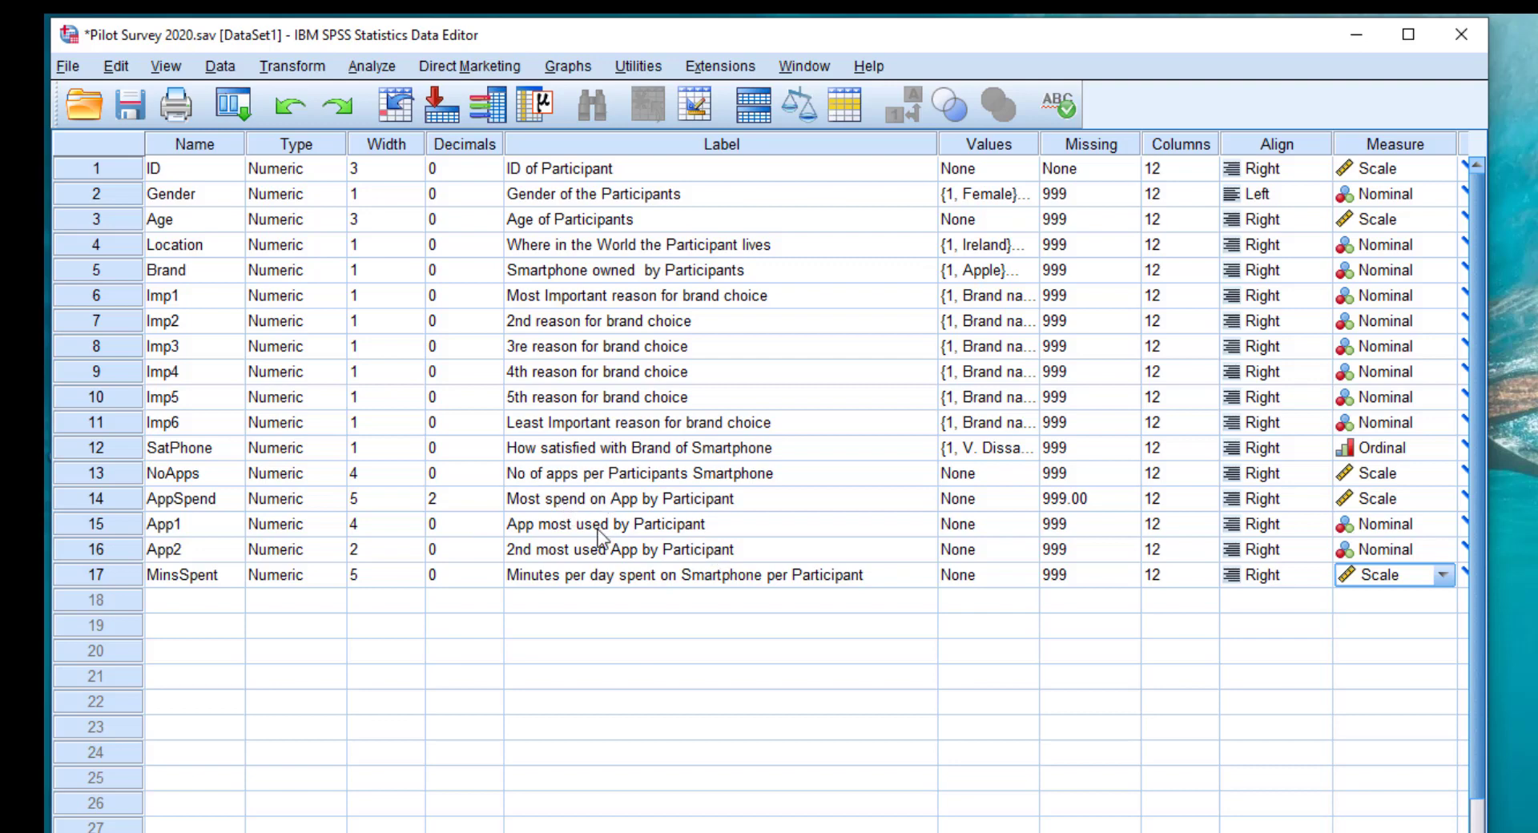
Define the App1 value labels for app codes 1 to 27, ending with 26 = "Apache Pizze" and 27 = "Other"
click(977, 530)
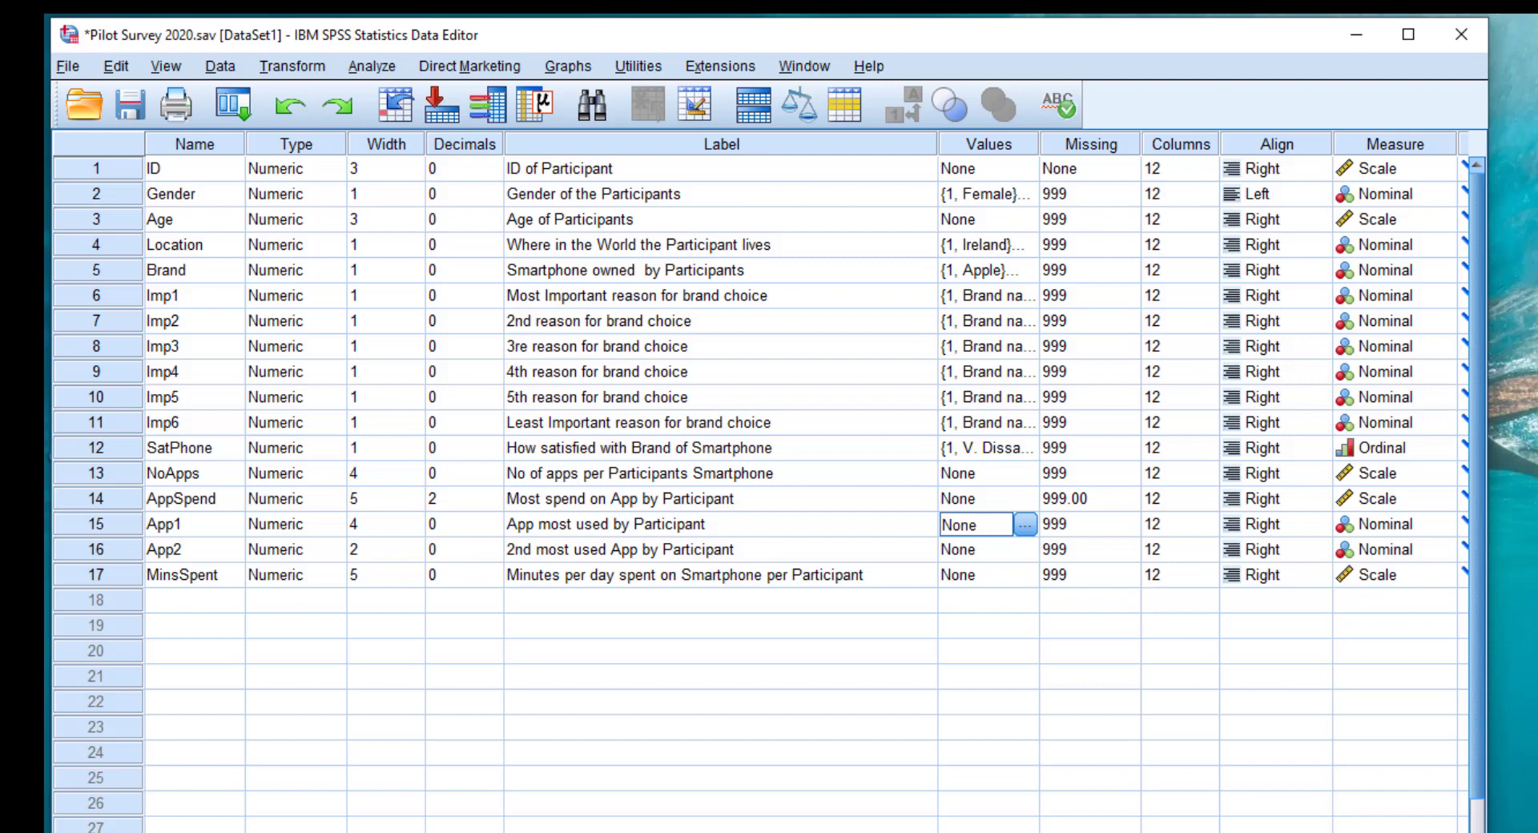
click(1024, 524)
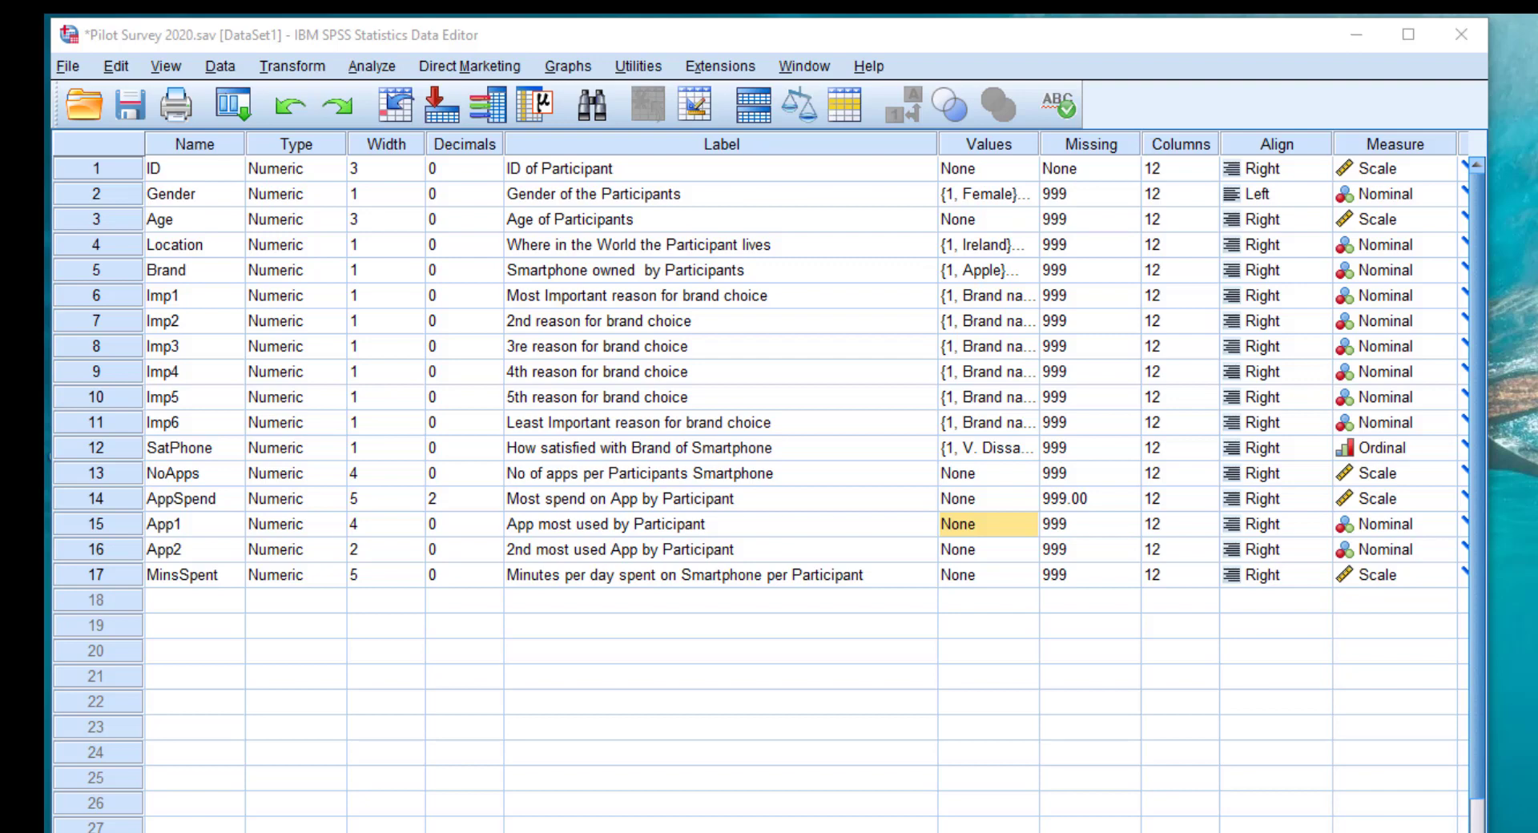
click(1006, 519)
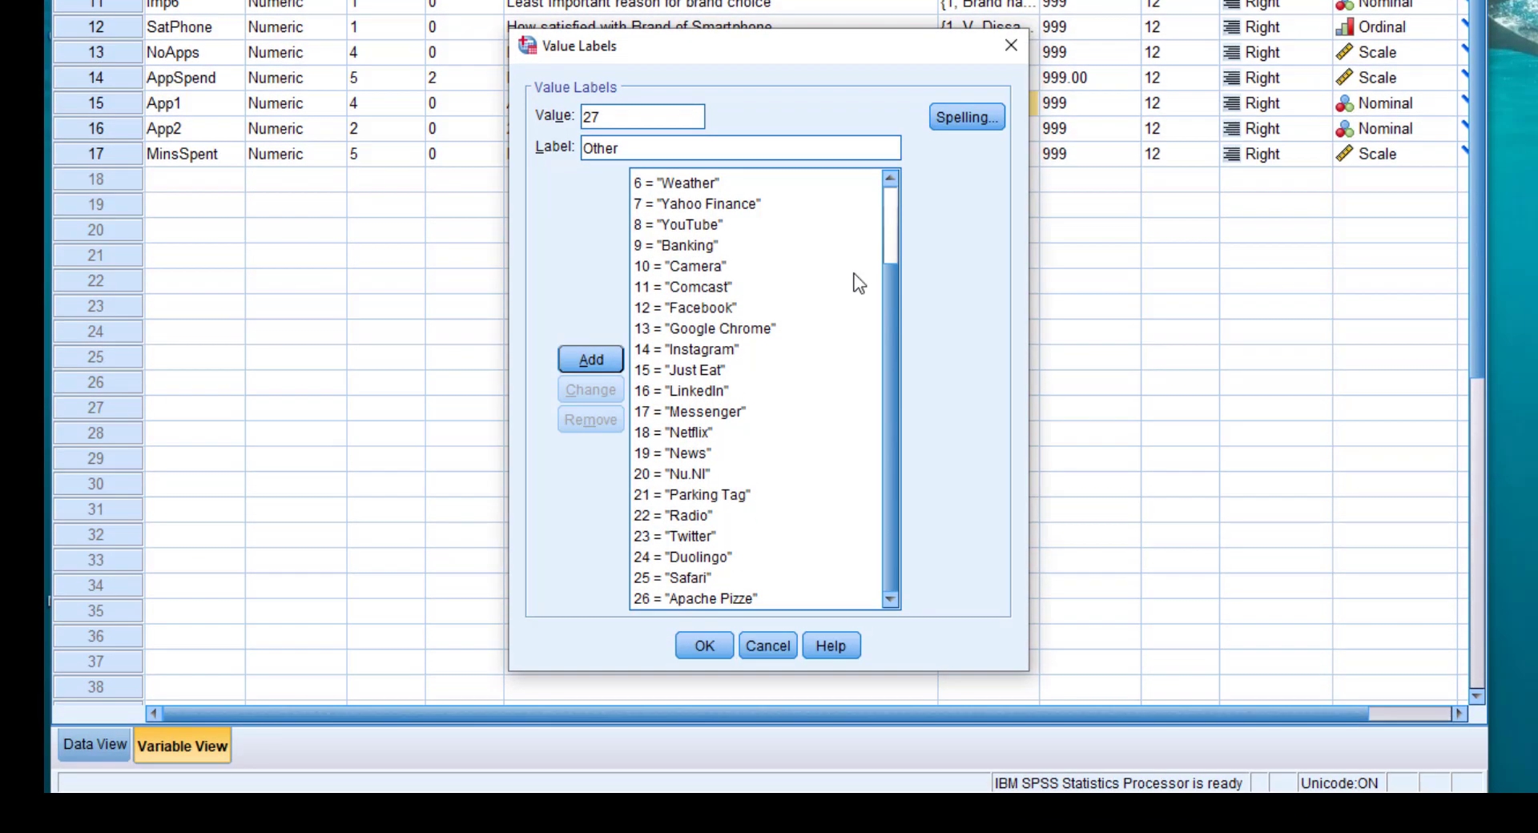
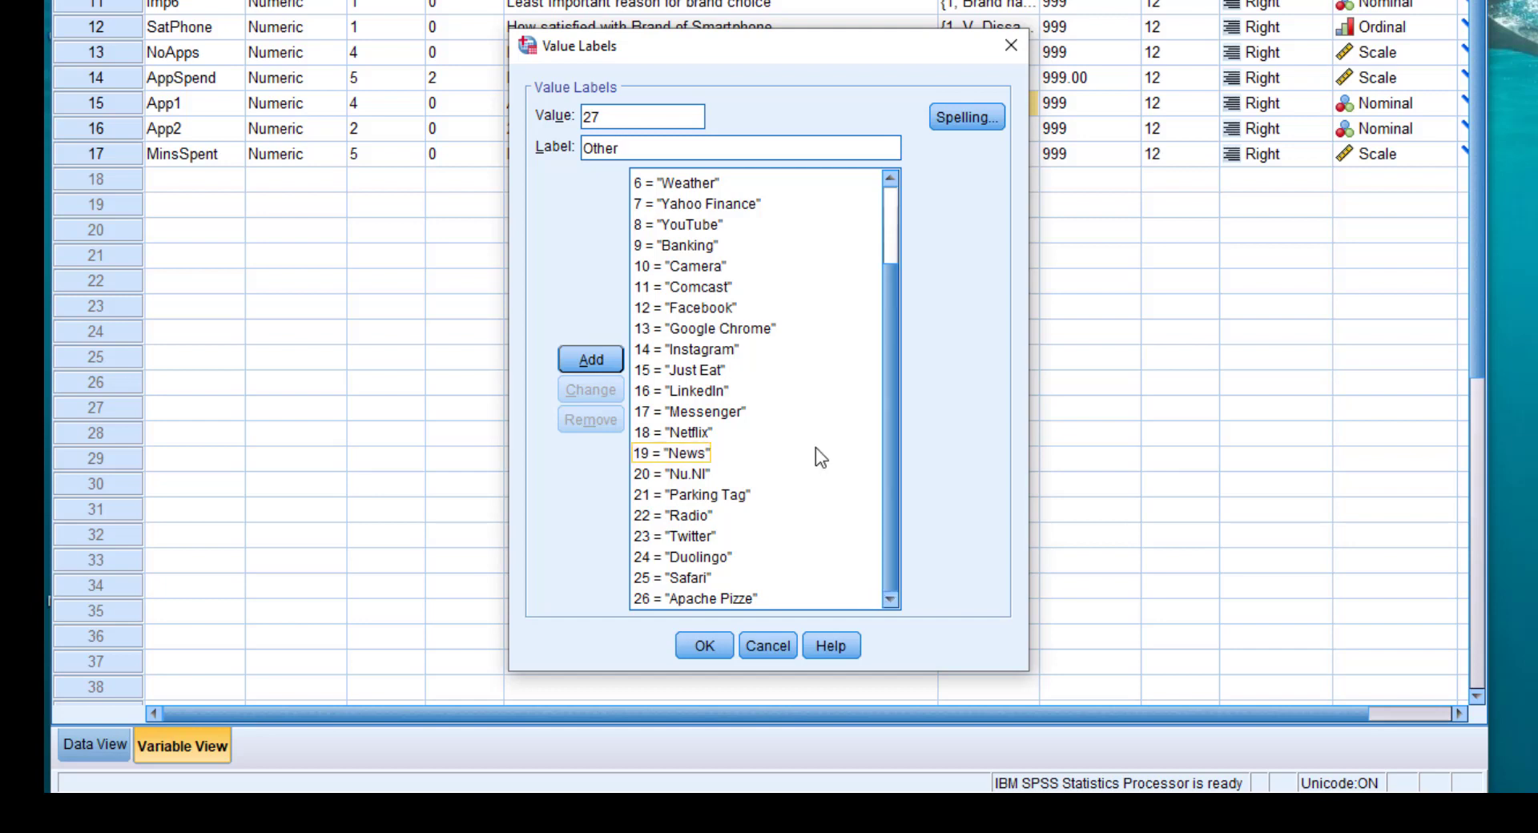
click(708, 651)
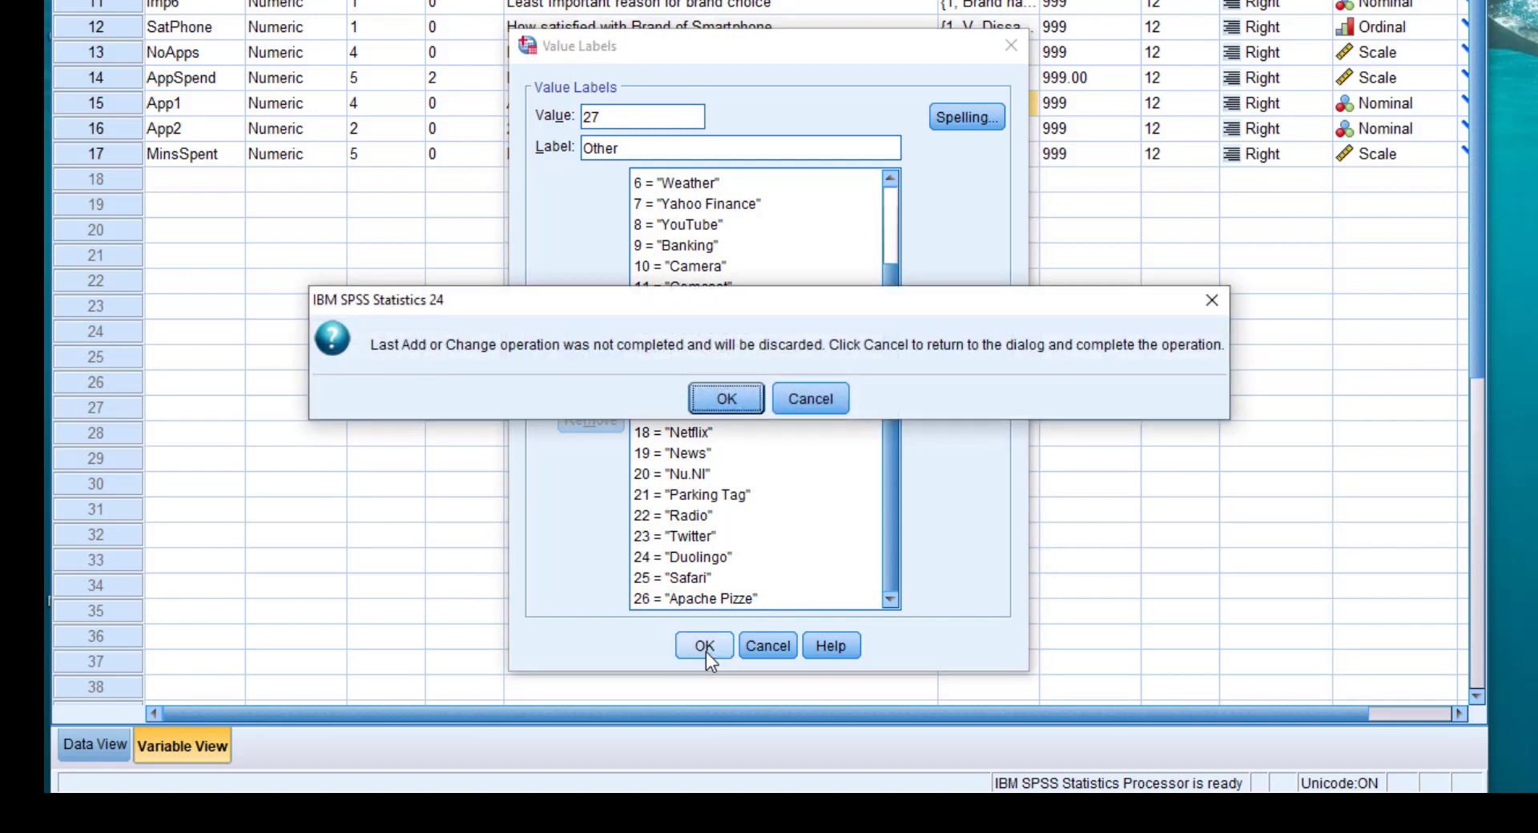
click(841, 400)
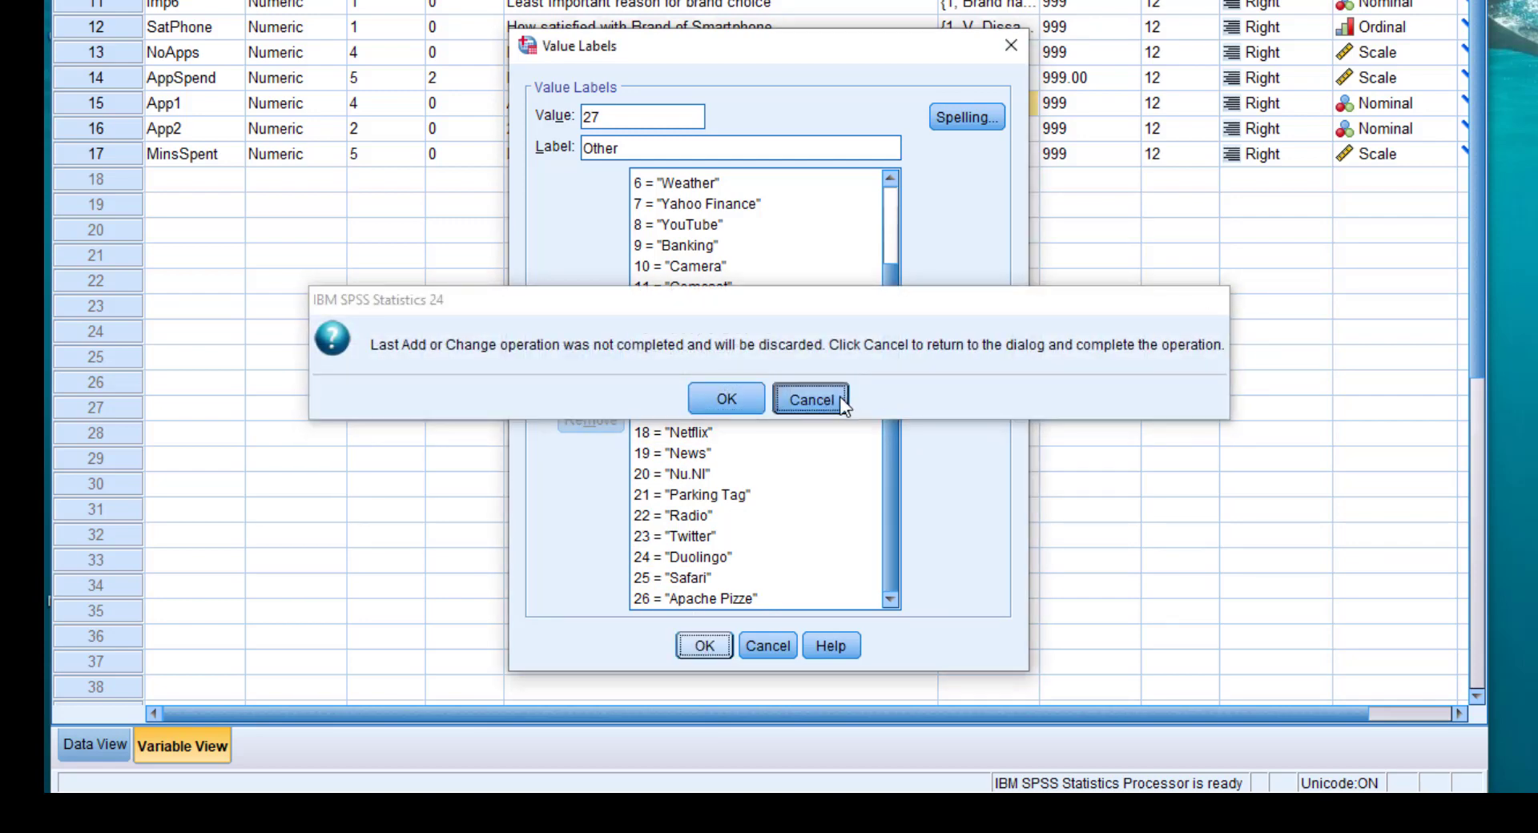
click(589, 360)
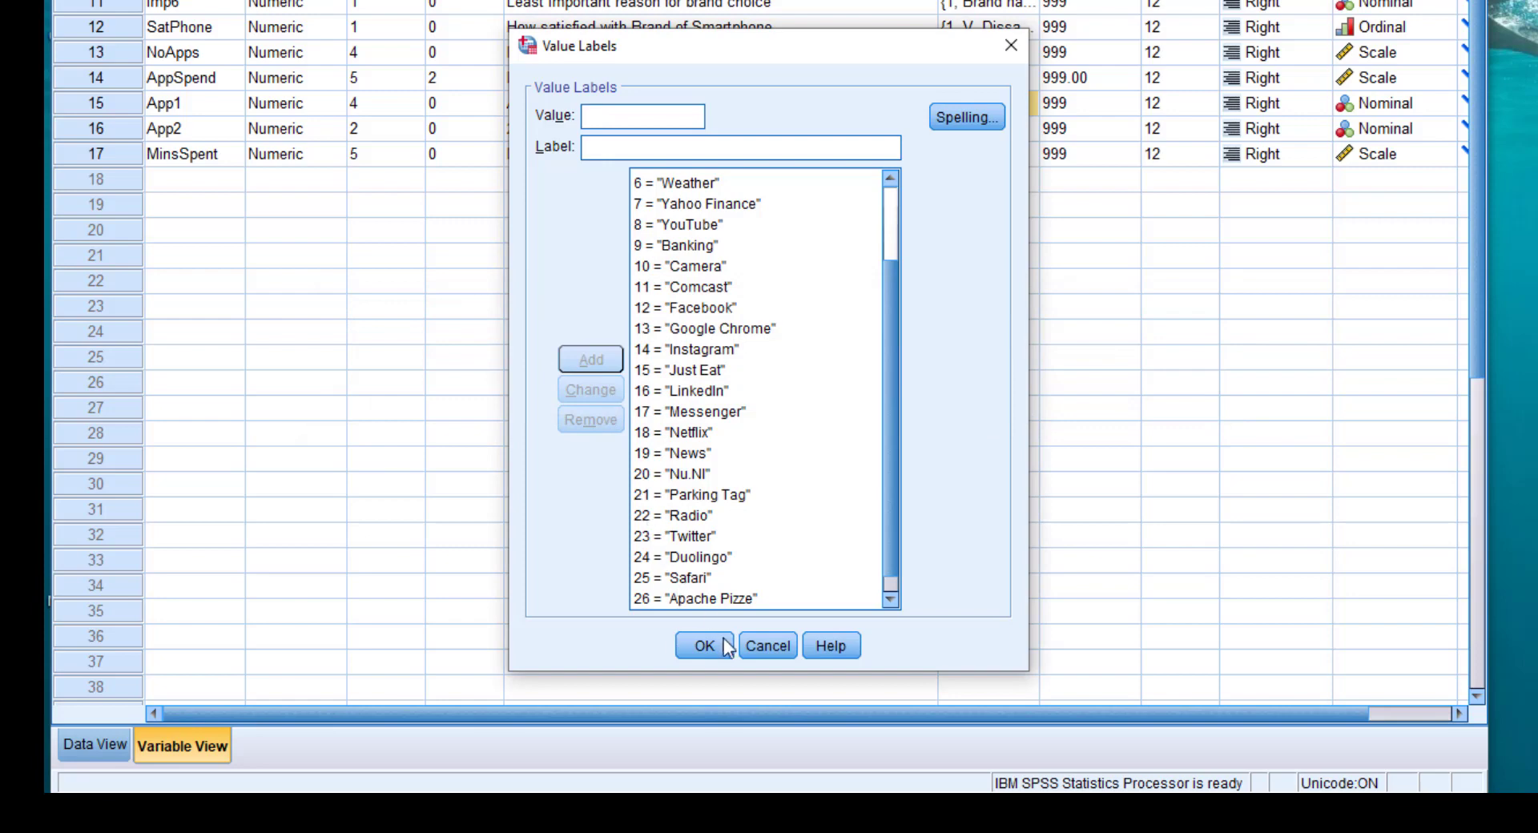
click(705, 645)
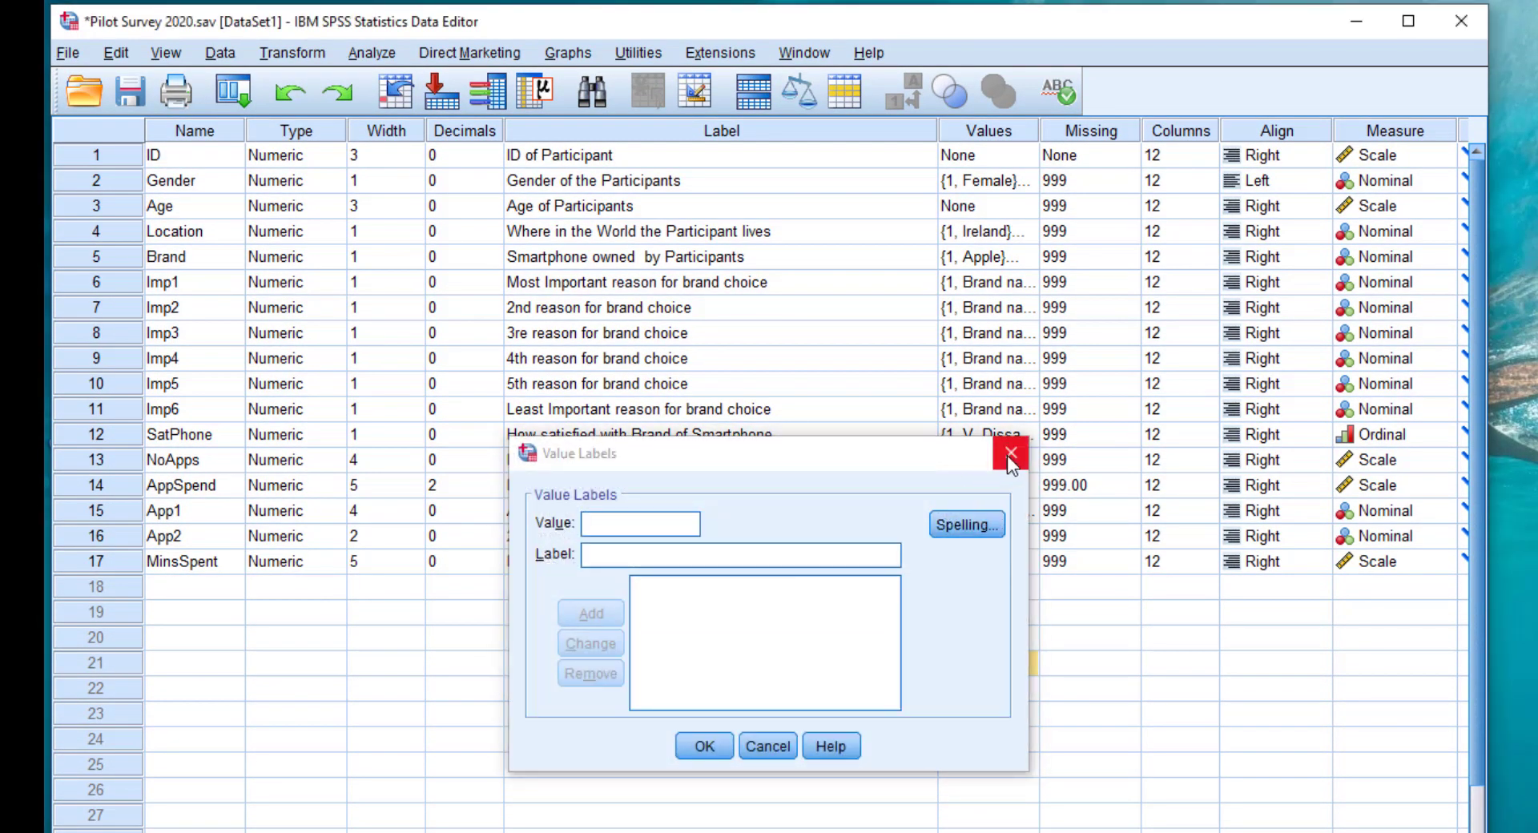
Copy the value labels of App1 to App2 and save the data file
click(1002, 458)
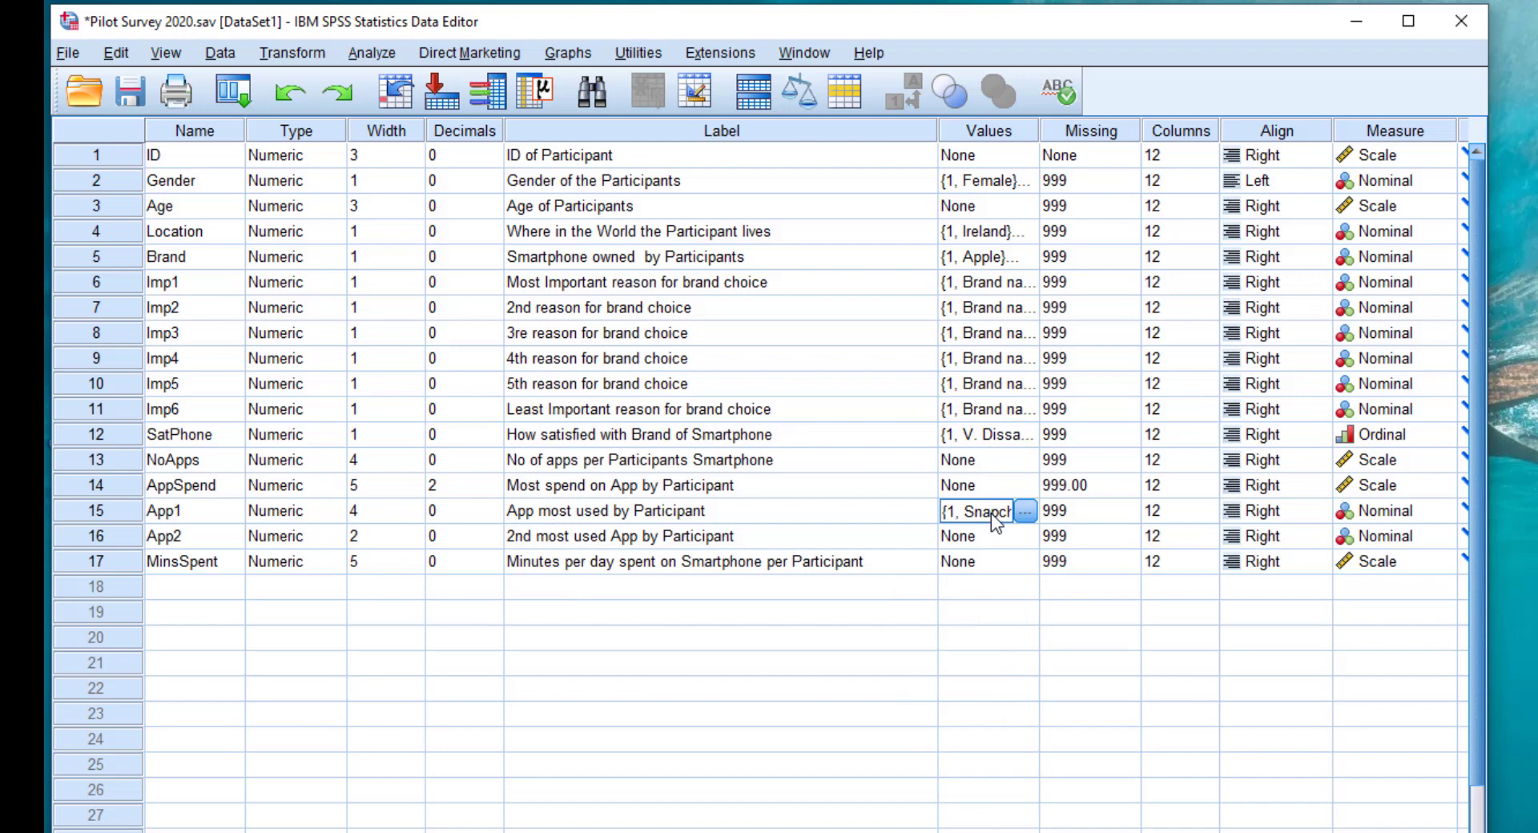
click(989, 535)
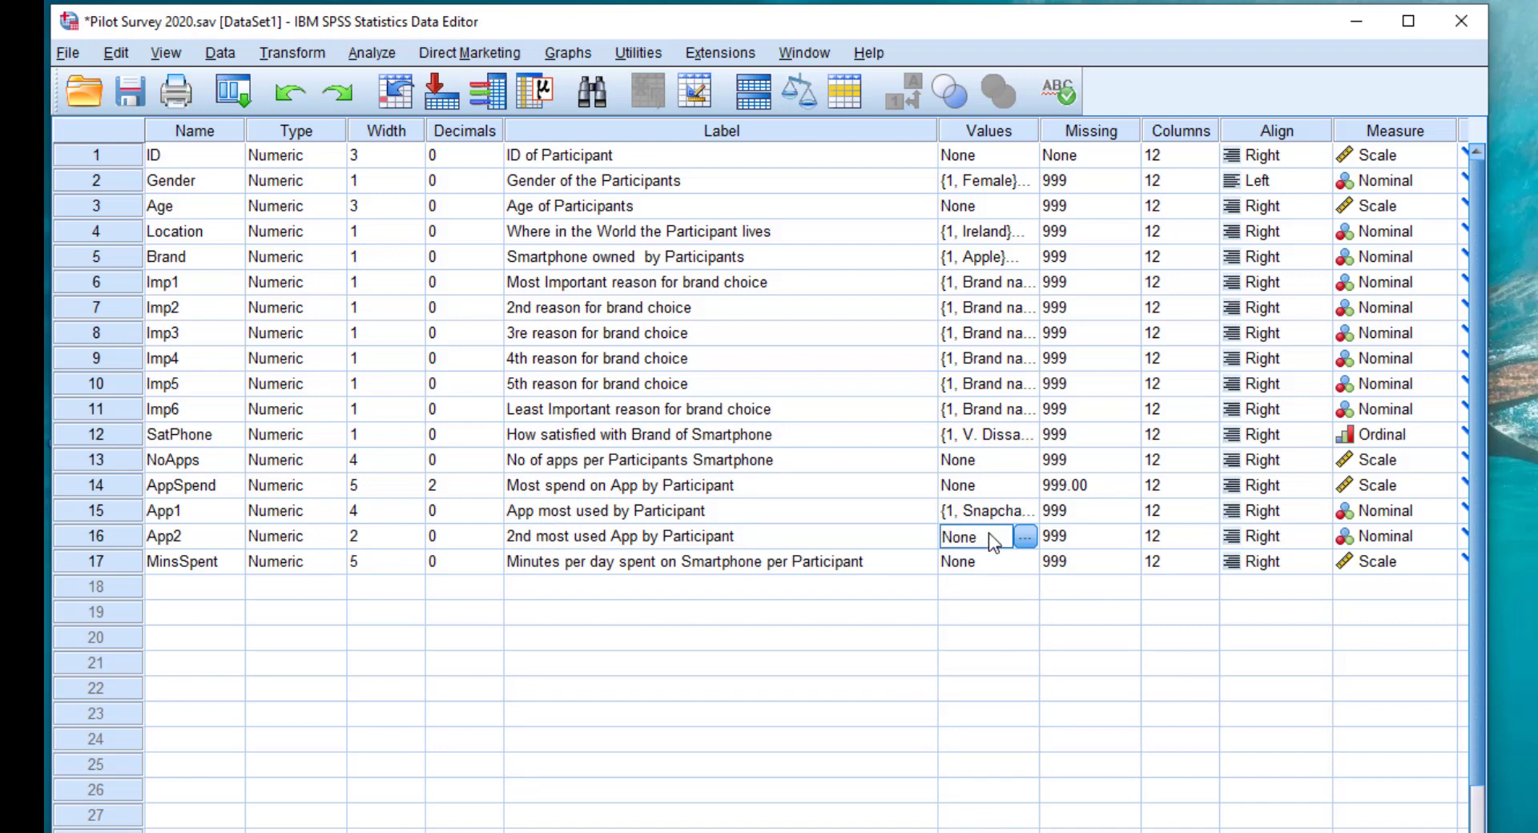
click(1010, 616)
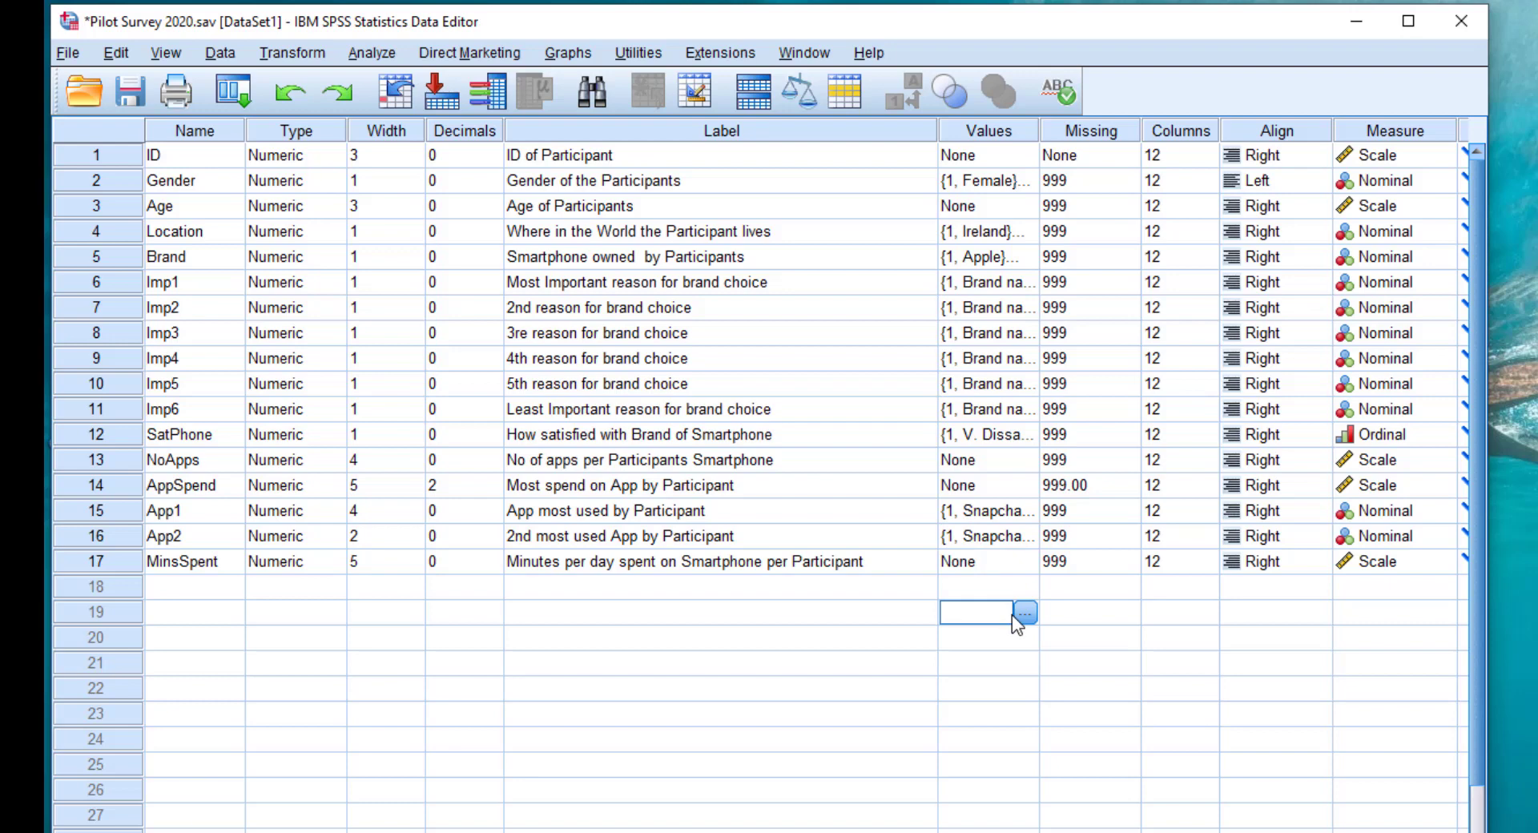
click(130, 92)
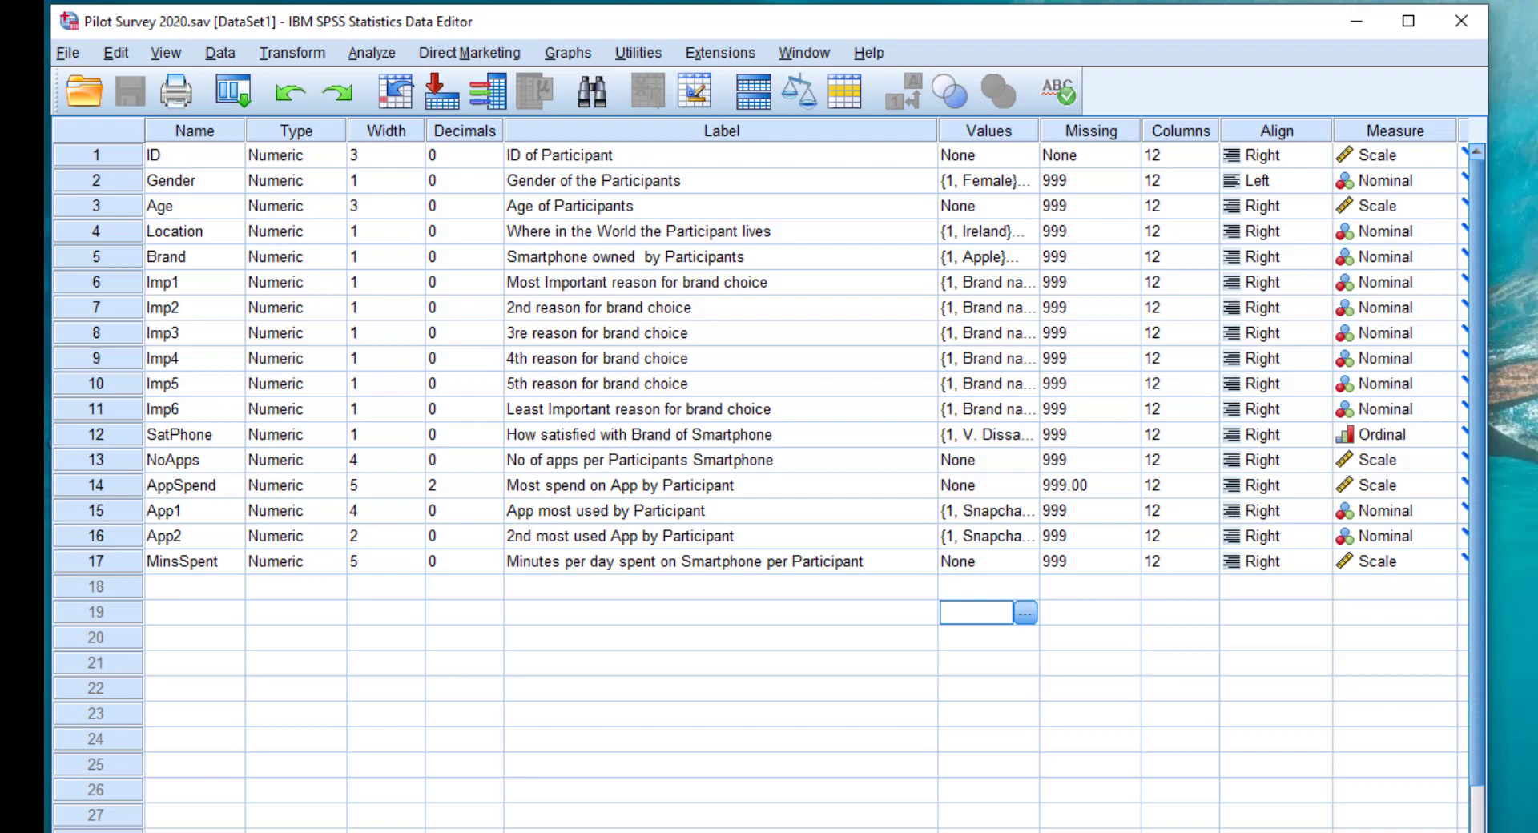
Display value labels instead of numeric codes in the data view and check the entries across all variables
key(ctrl+t)
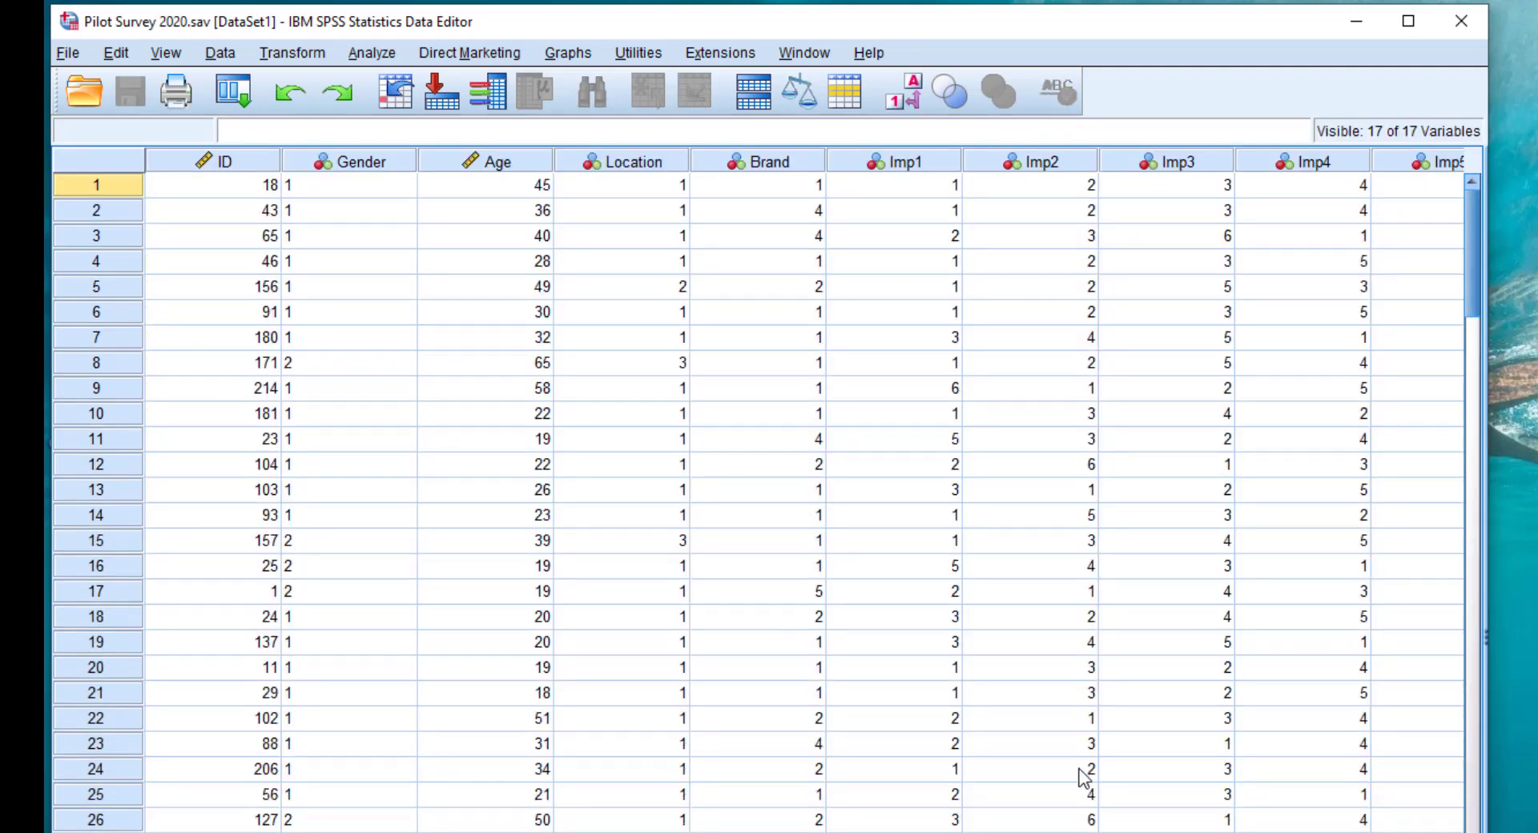
click(914, 102)
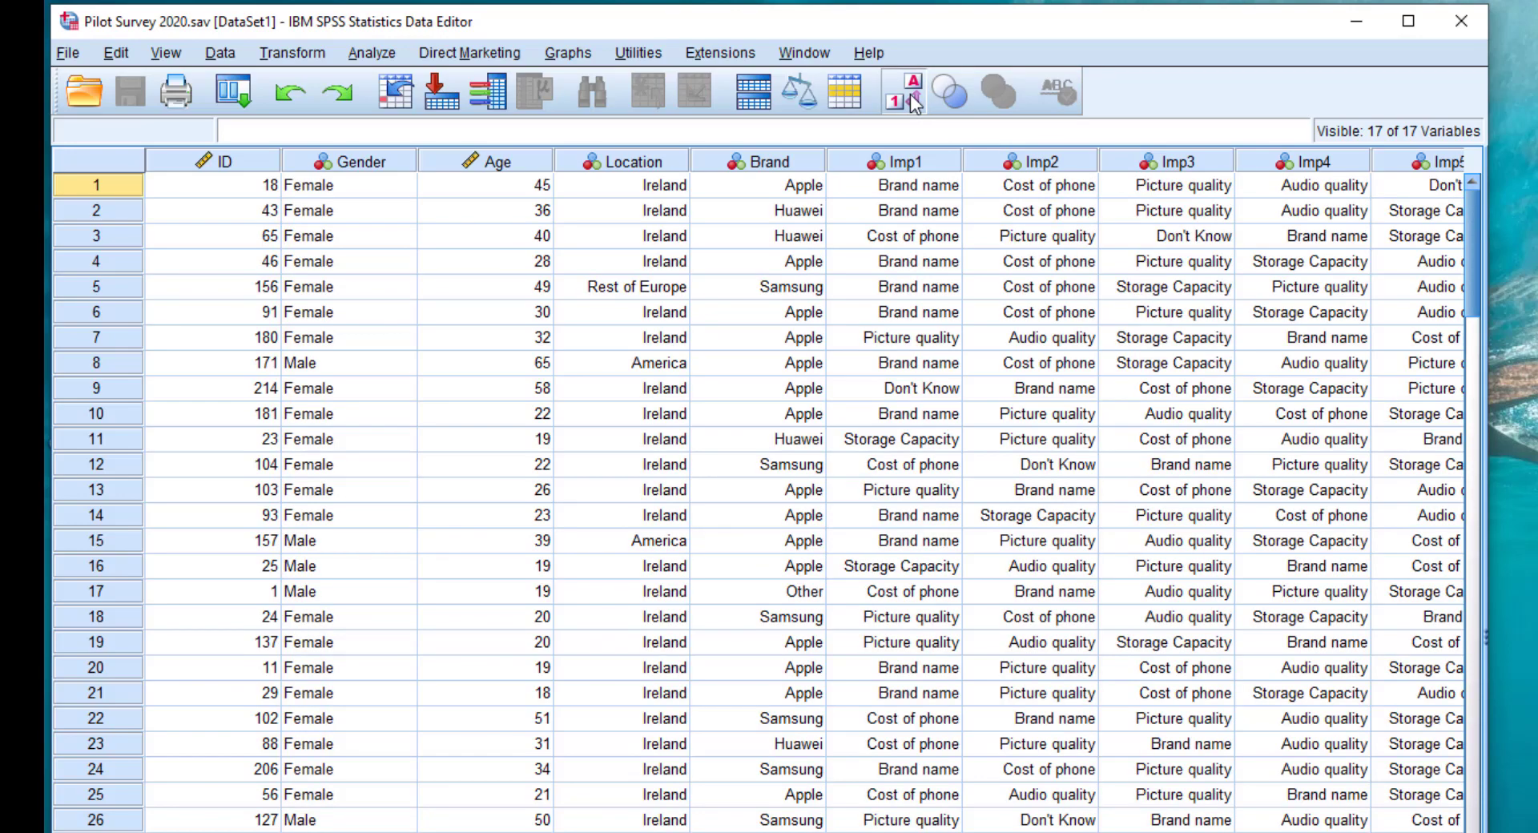
scroll(804, 503, right, 10)
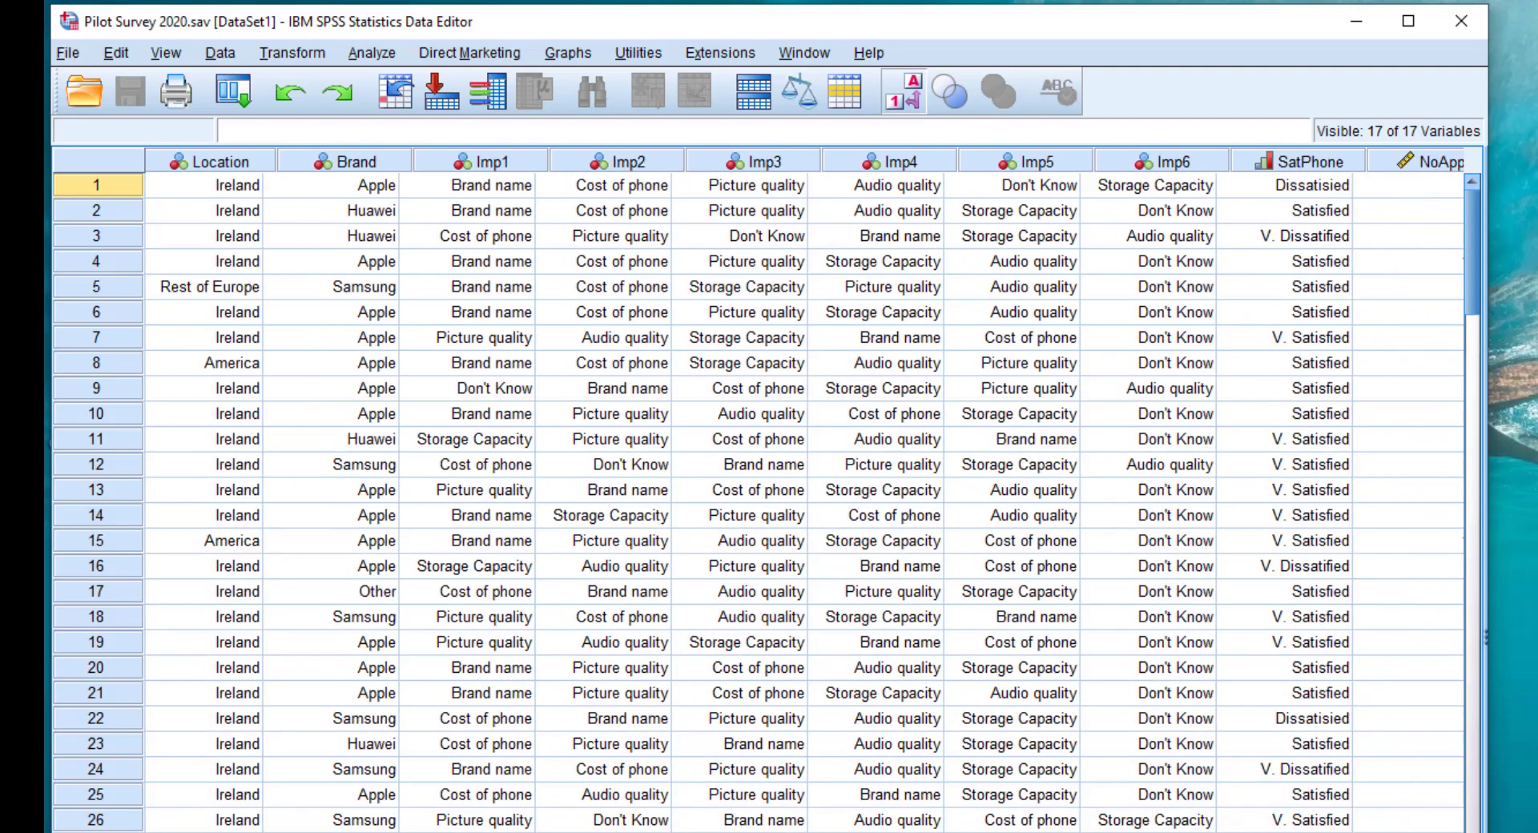
scroll(805, 503, right, 3)
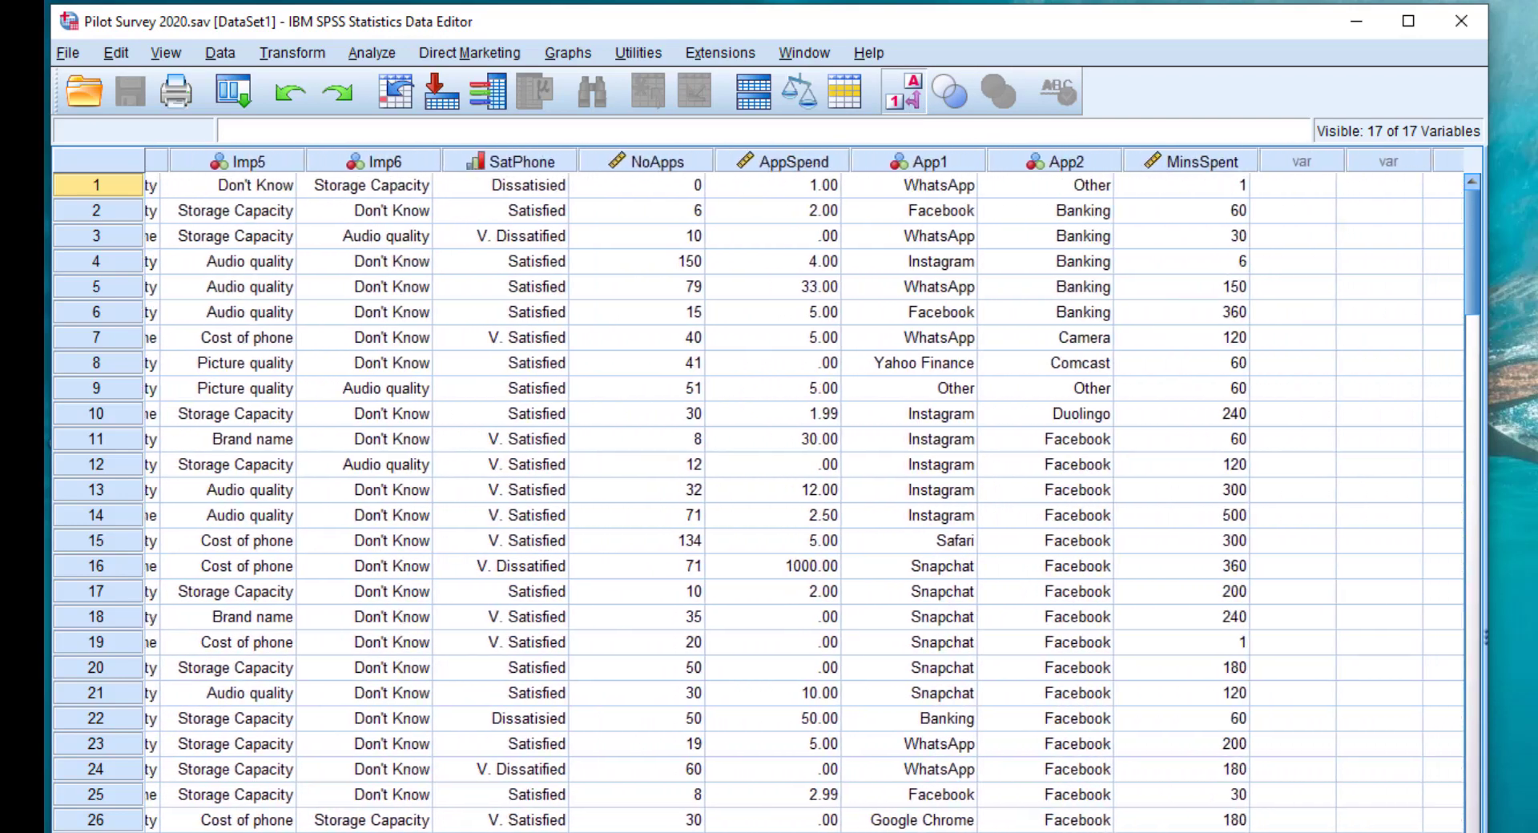
scroll(805, 503, left, 15)
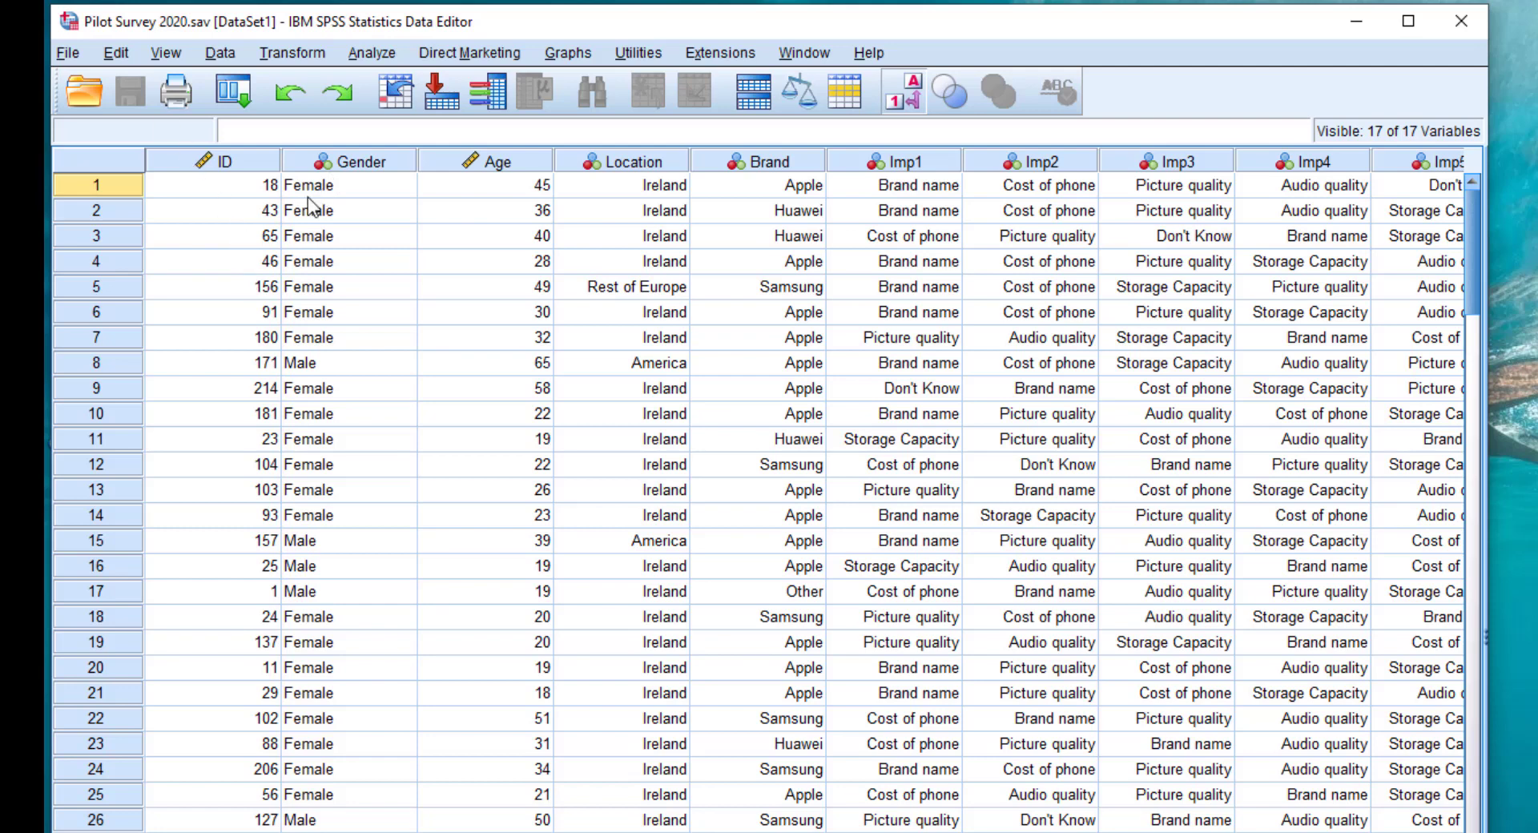
Sort the cases in ascending order of ID
right_click(237, 161)
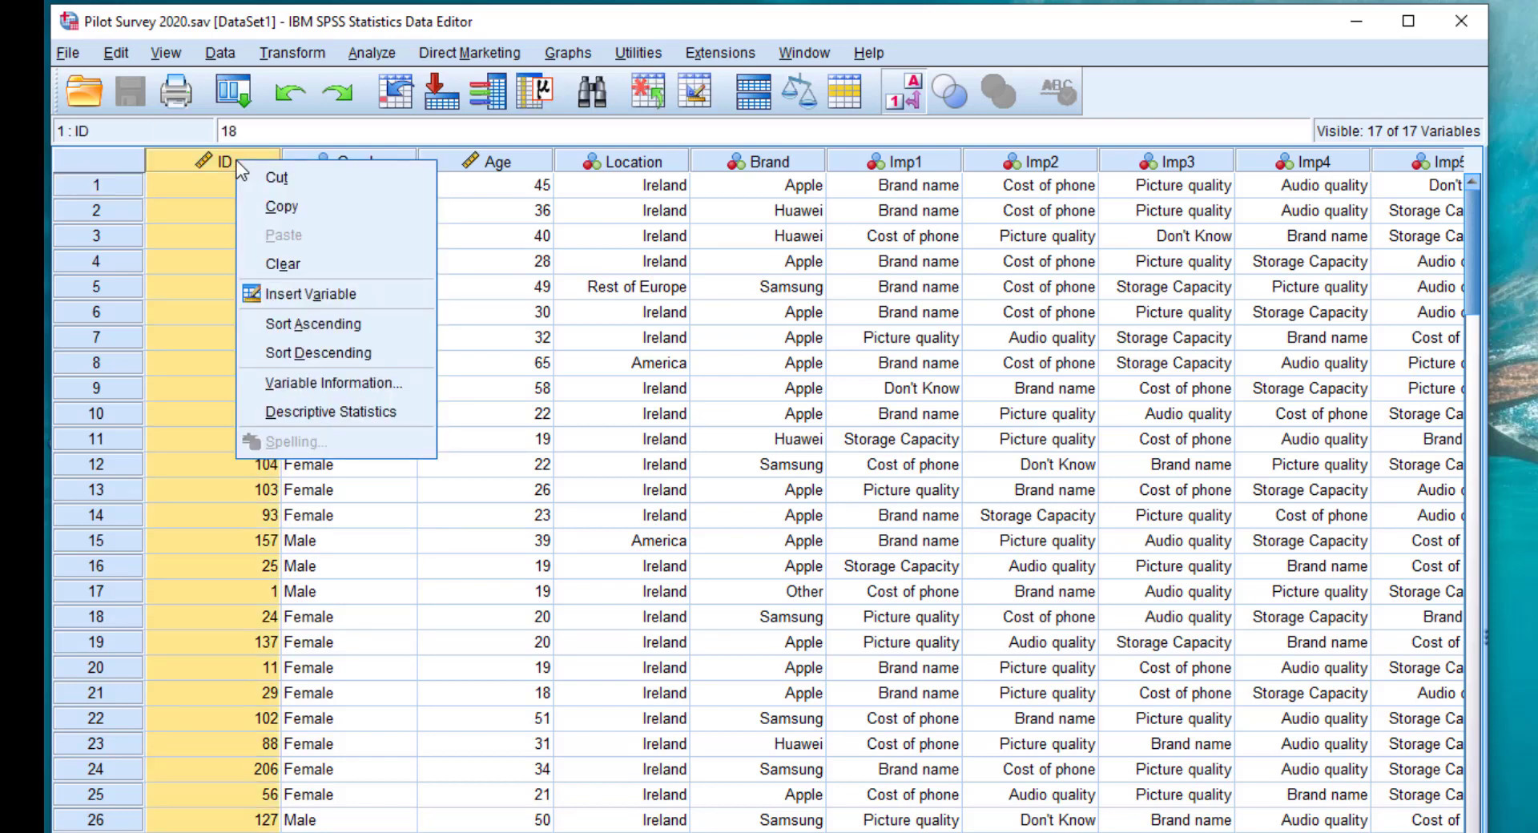
click(271, 330)
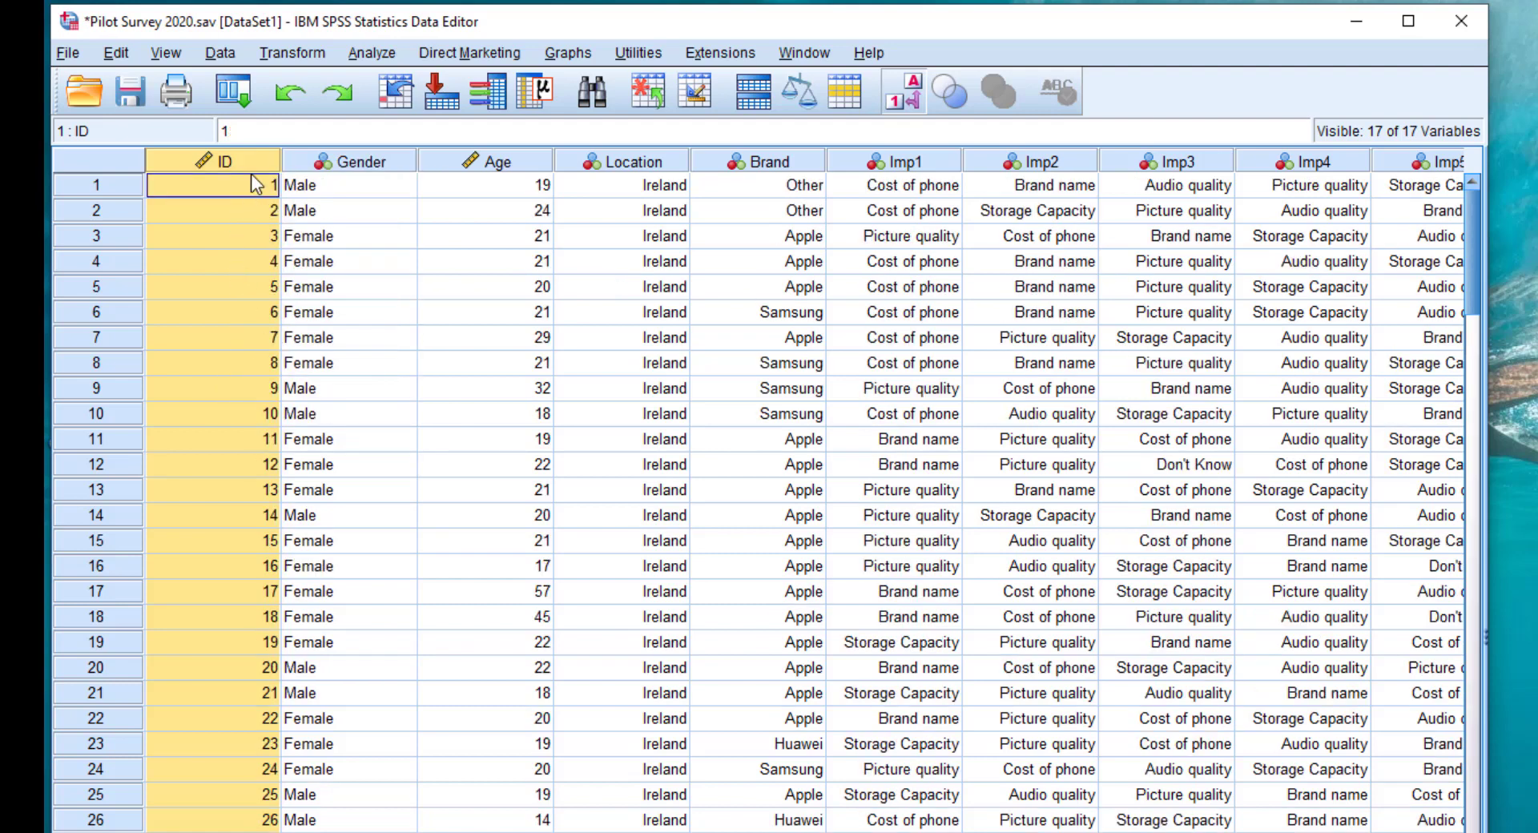
click(341, 190)
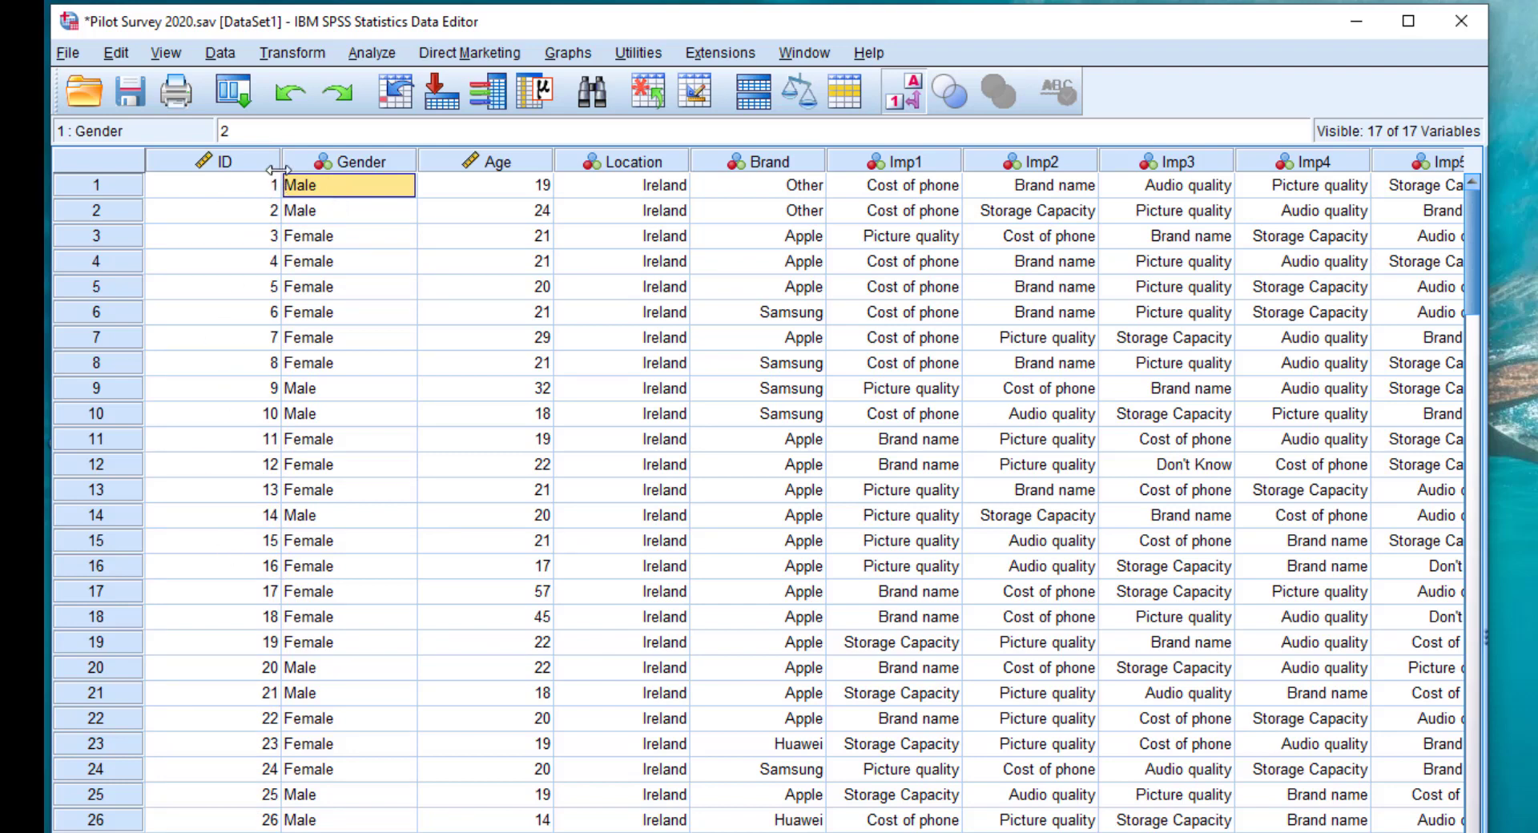
Narrow the ID, Age, Location, NoApps and MinsSpent columns in the data view and save the data file
drag(278, 170, 223, 187)
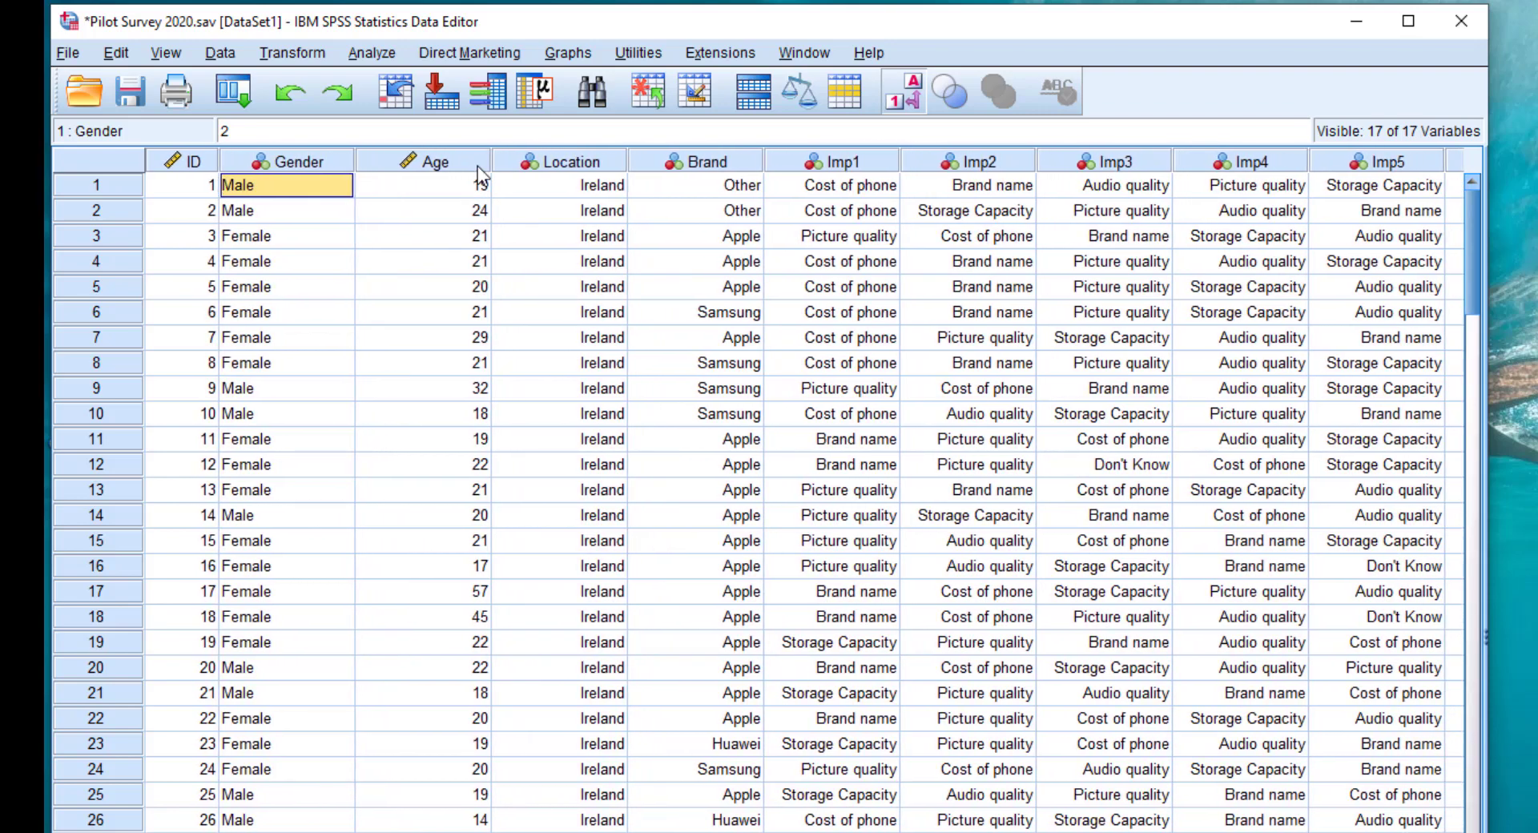
drag(491, 161, 428, 161)
drag(556, 164, 536, 164)
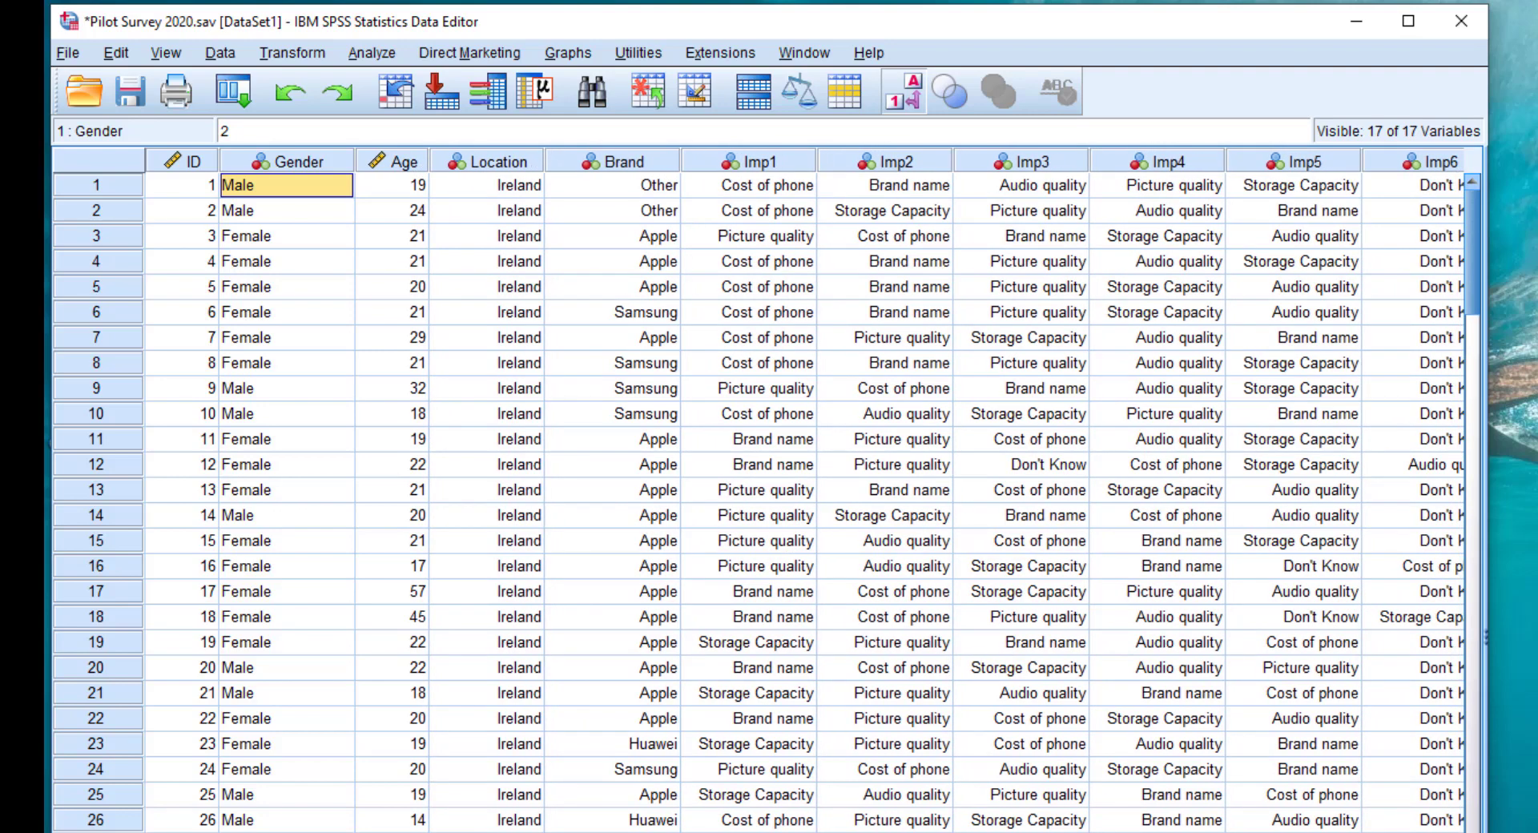
scroll(801, 481, right, 10)
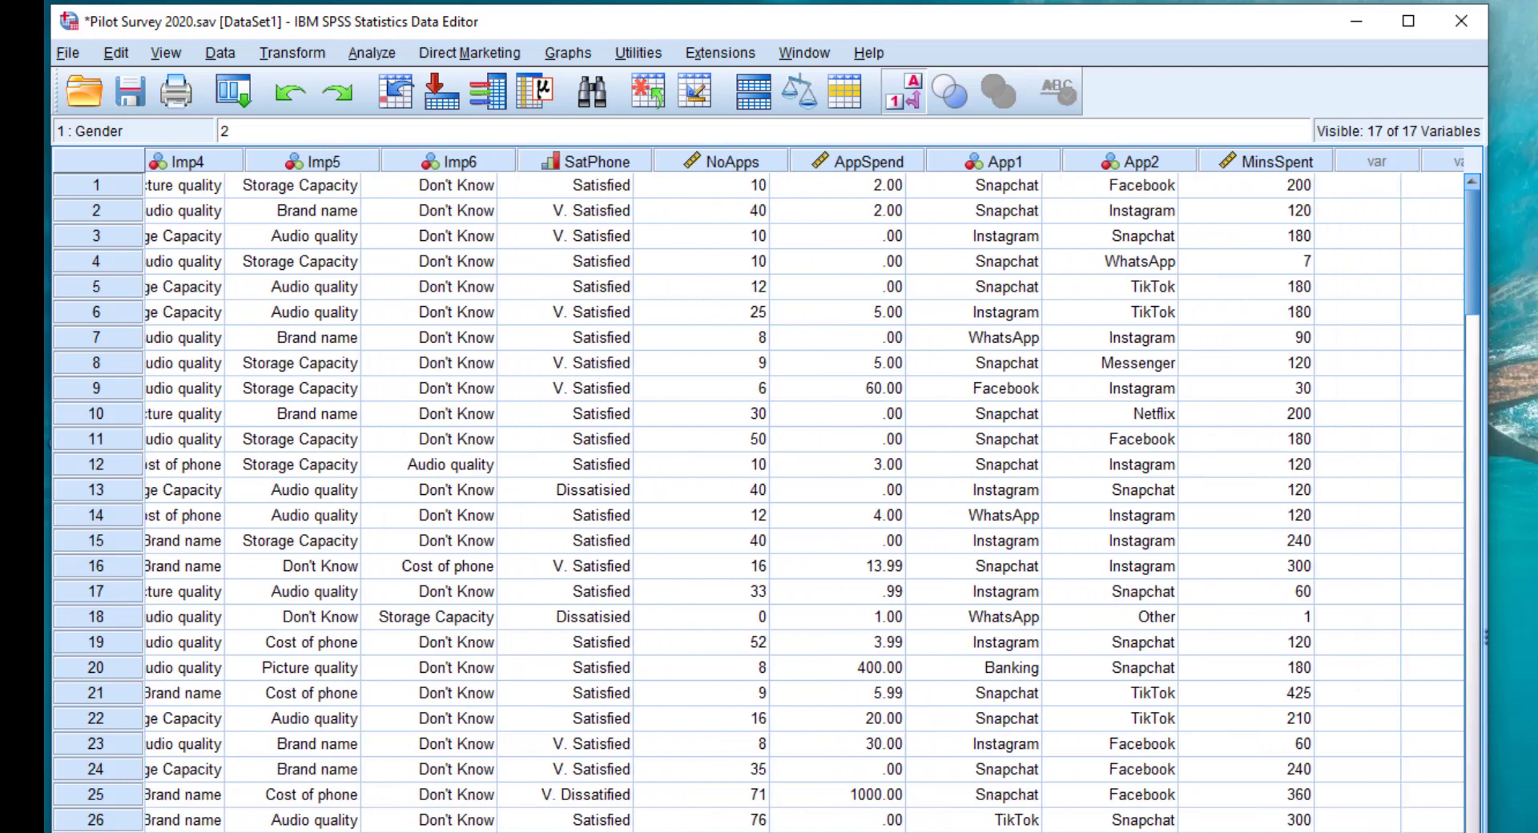
click(767, 165)
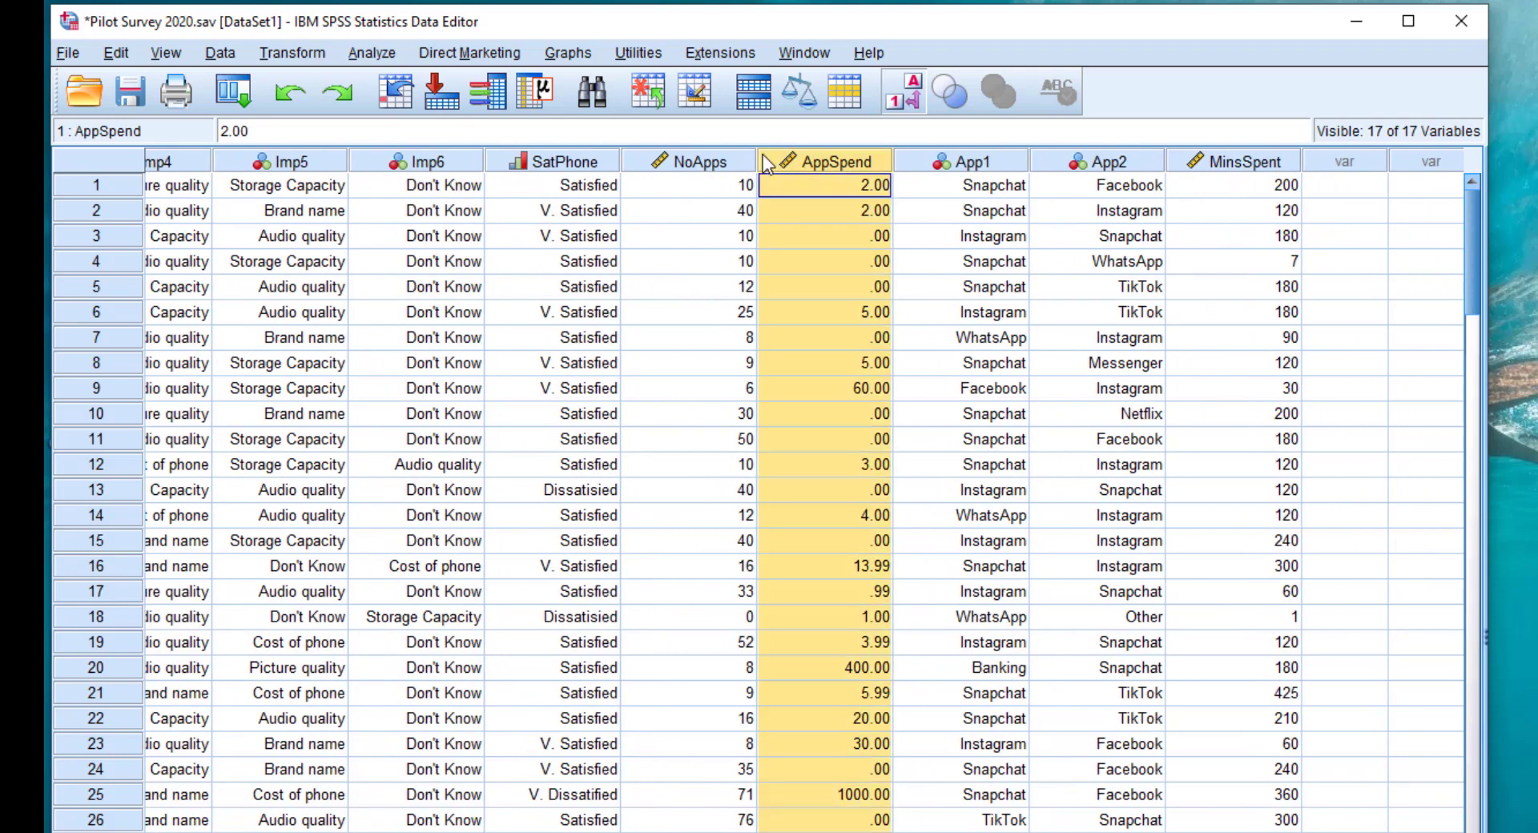
drag(754, 157, 714, 157)
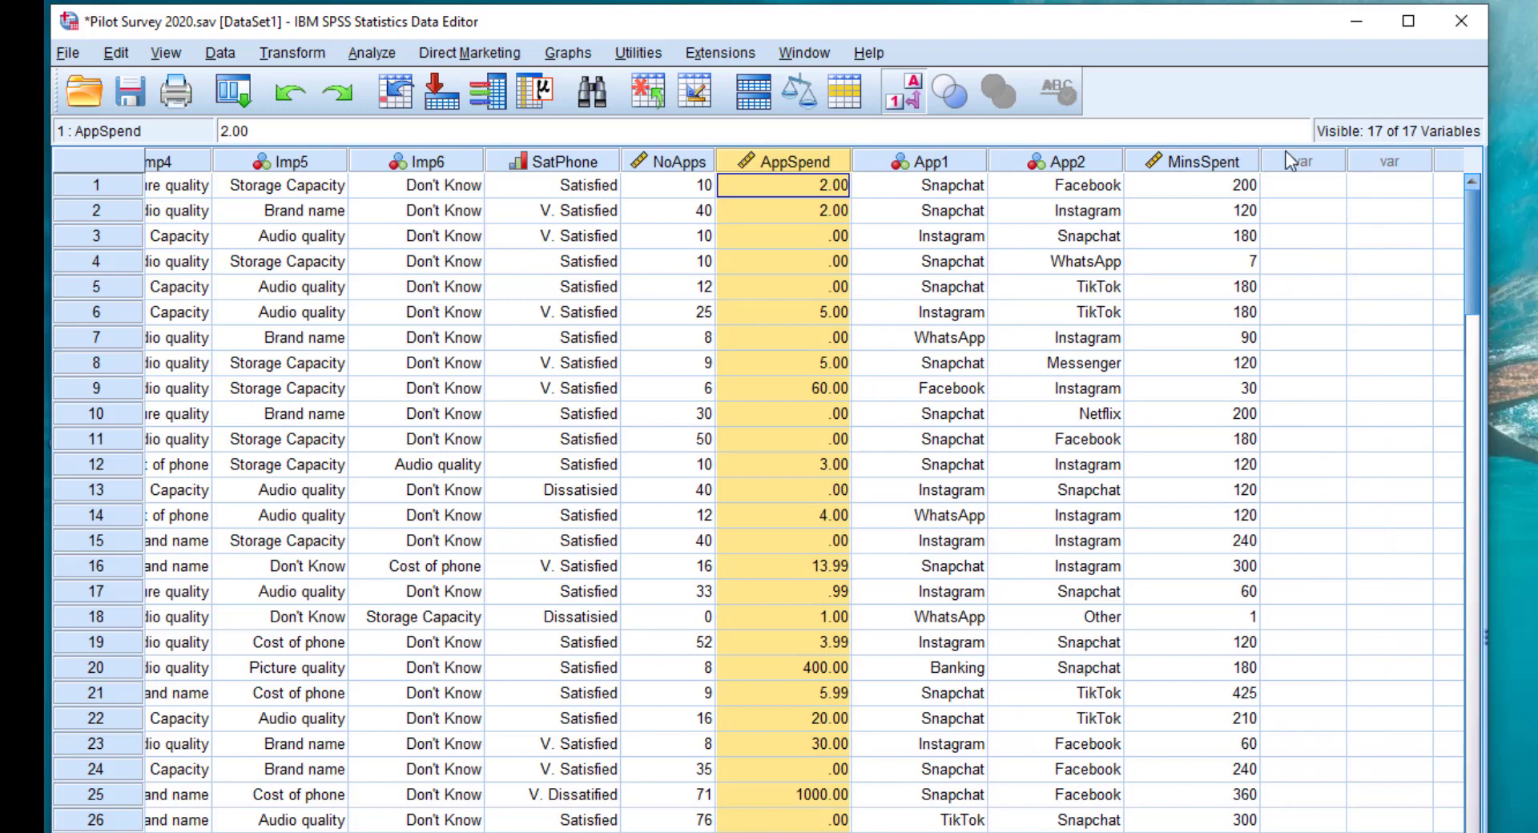
drag(1260, 158, 1234, 157)
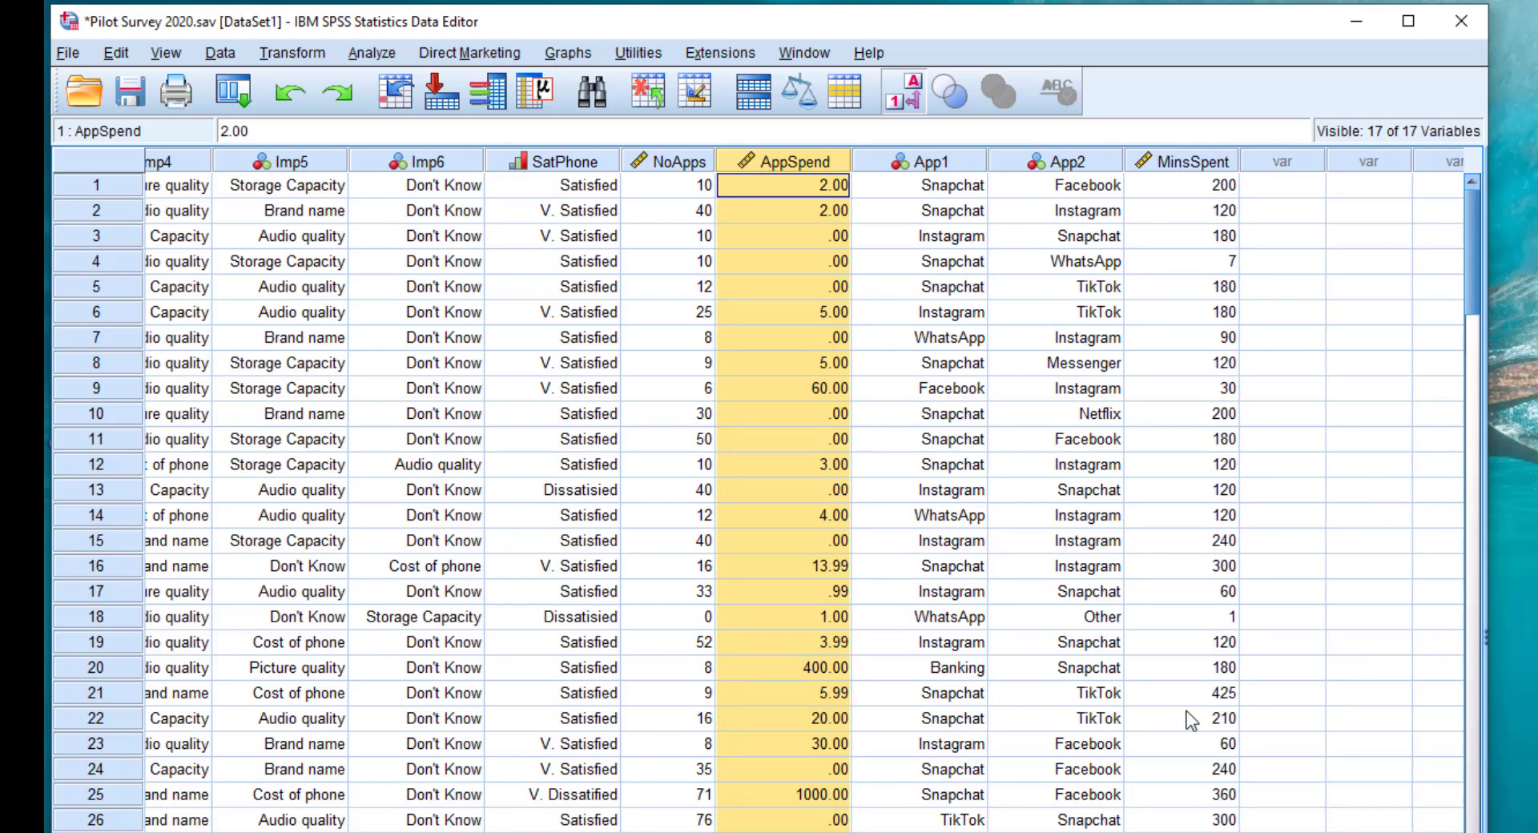
scroll(804, 490, left, 10)
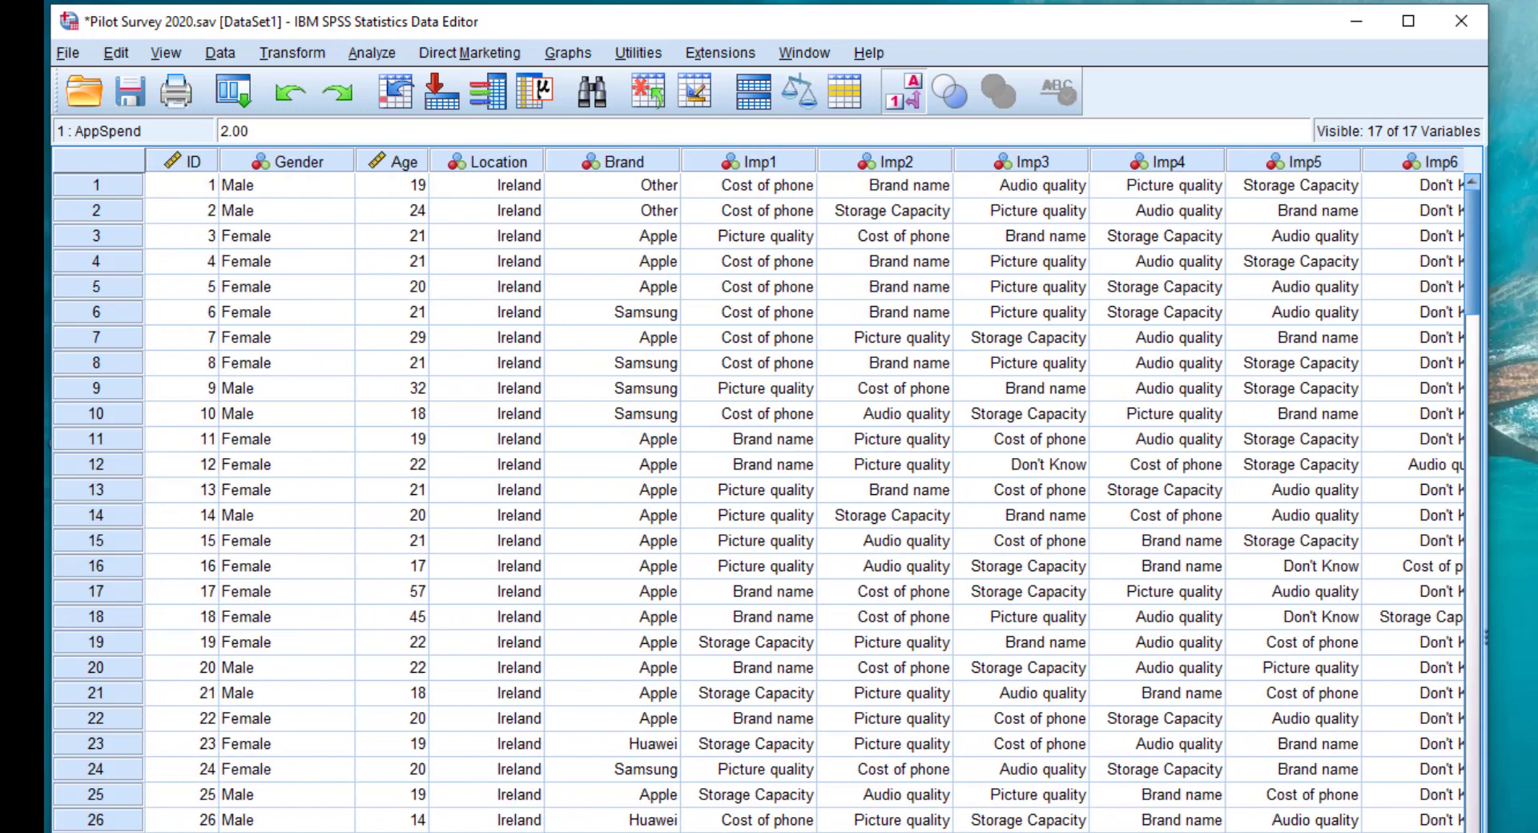
click(130, 100)
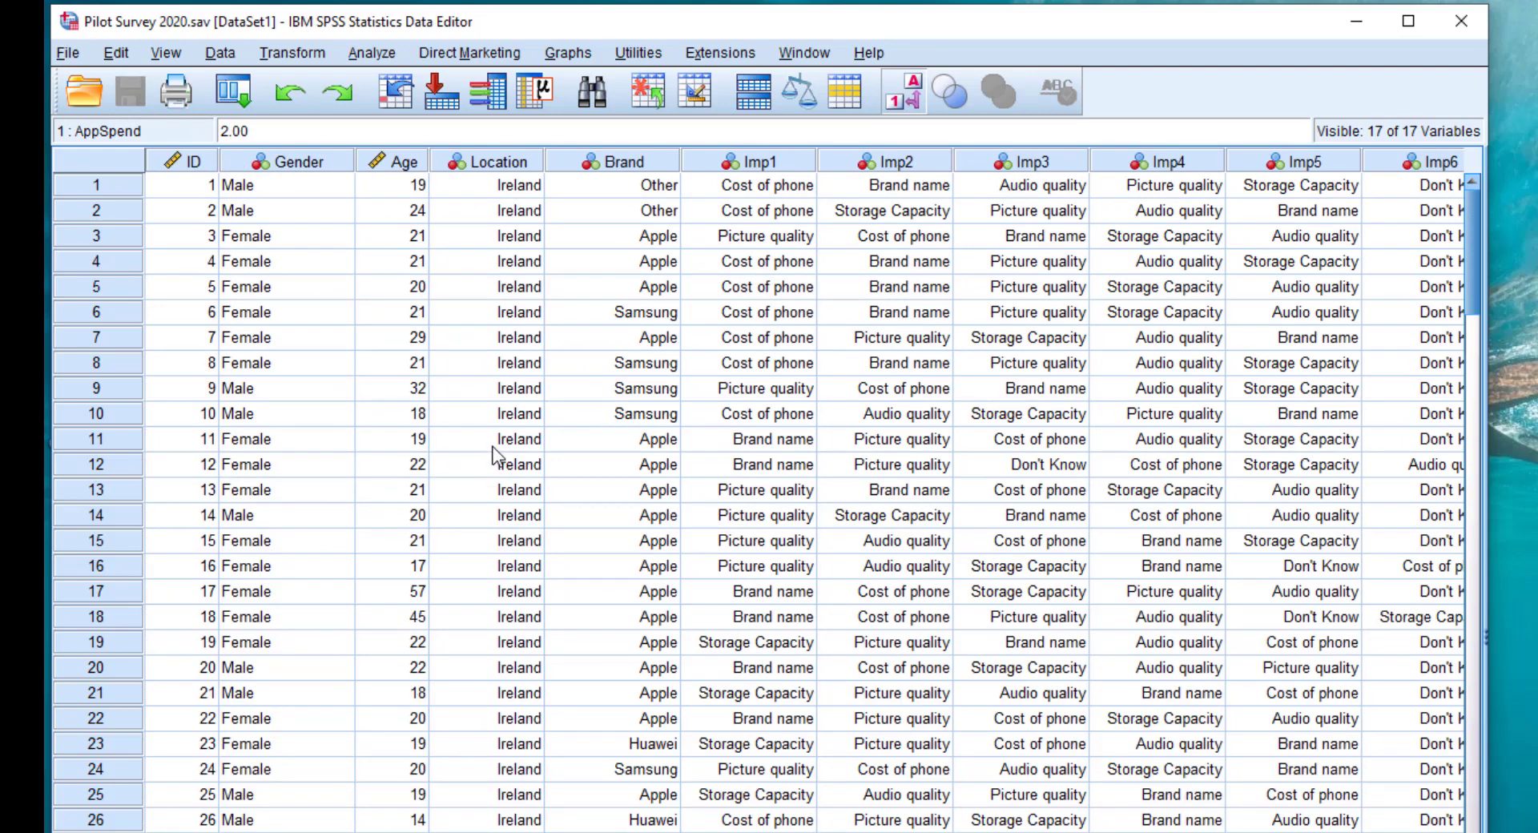
Run a Frequencies analysis with frequency tables for the gender of the participants and where in the world they live
click(1476, 522)
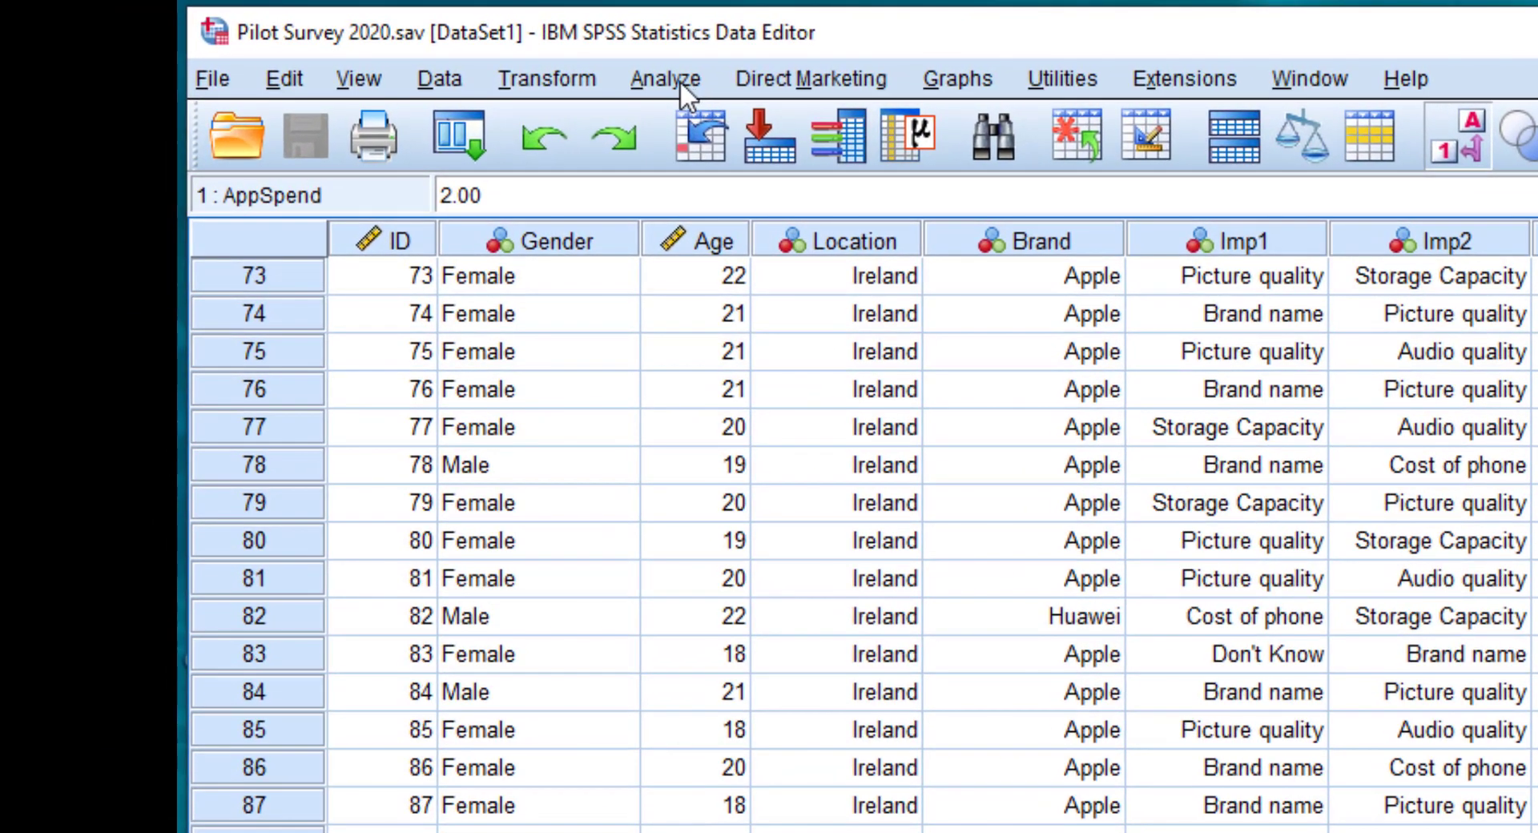
click(478, 56)
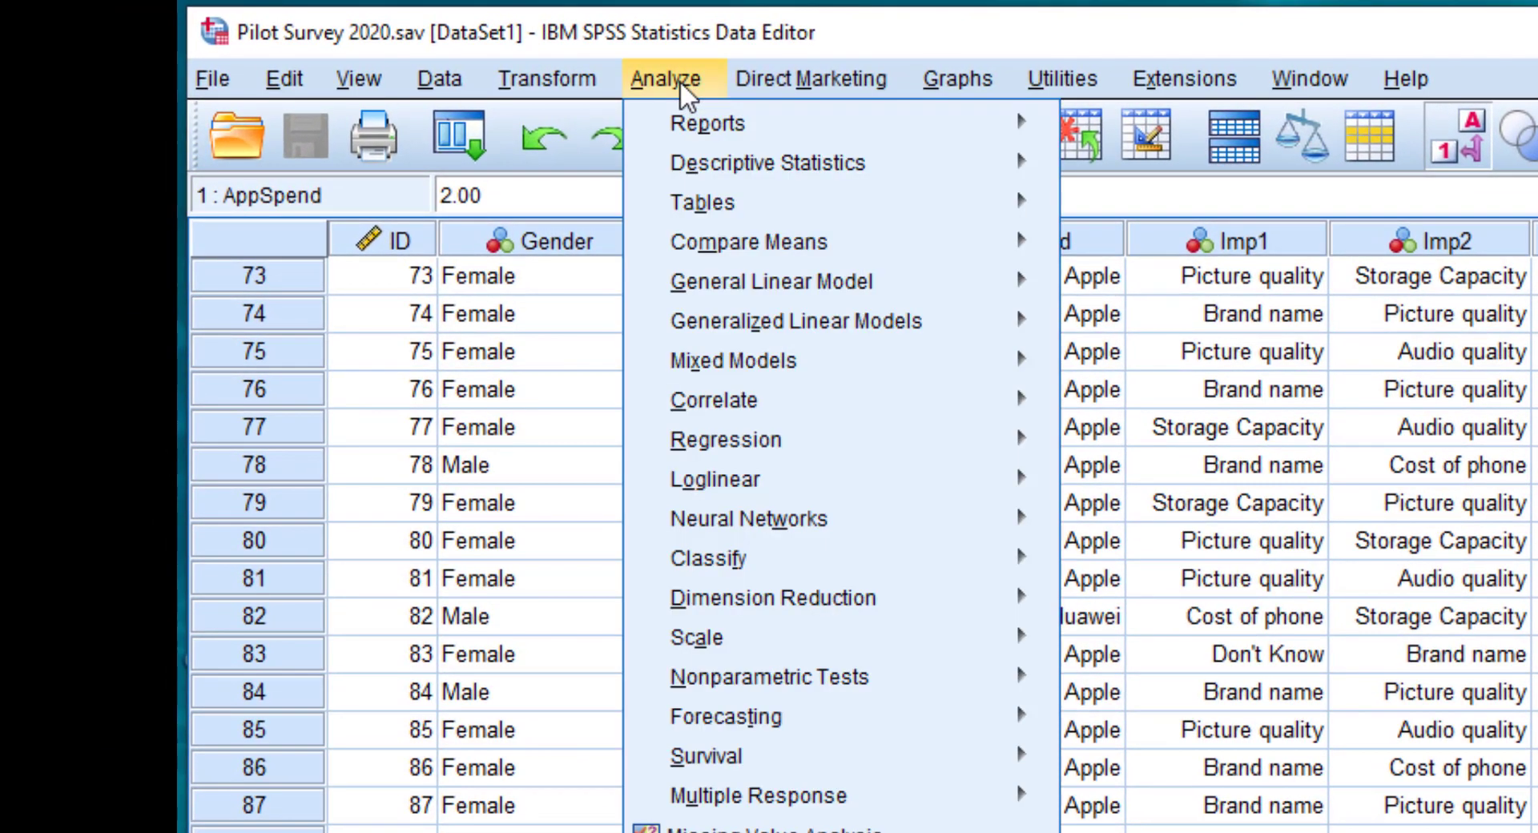
mouse_move(693, 168)
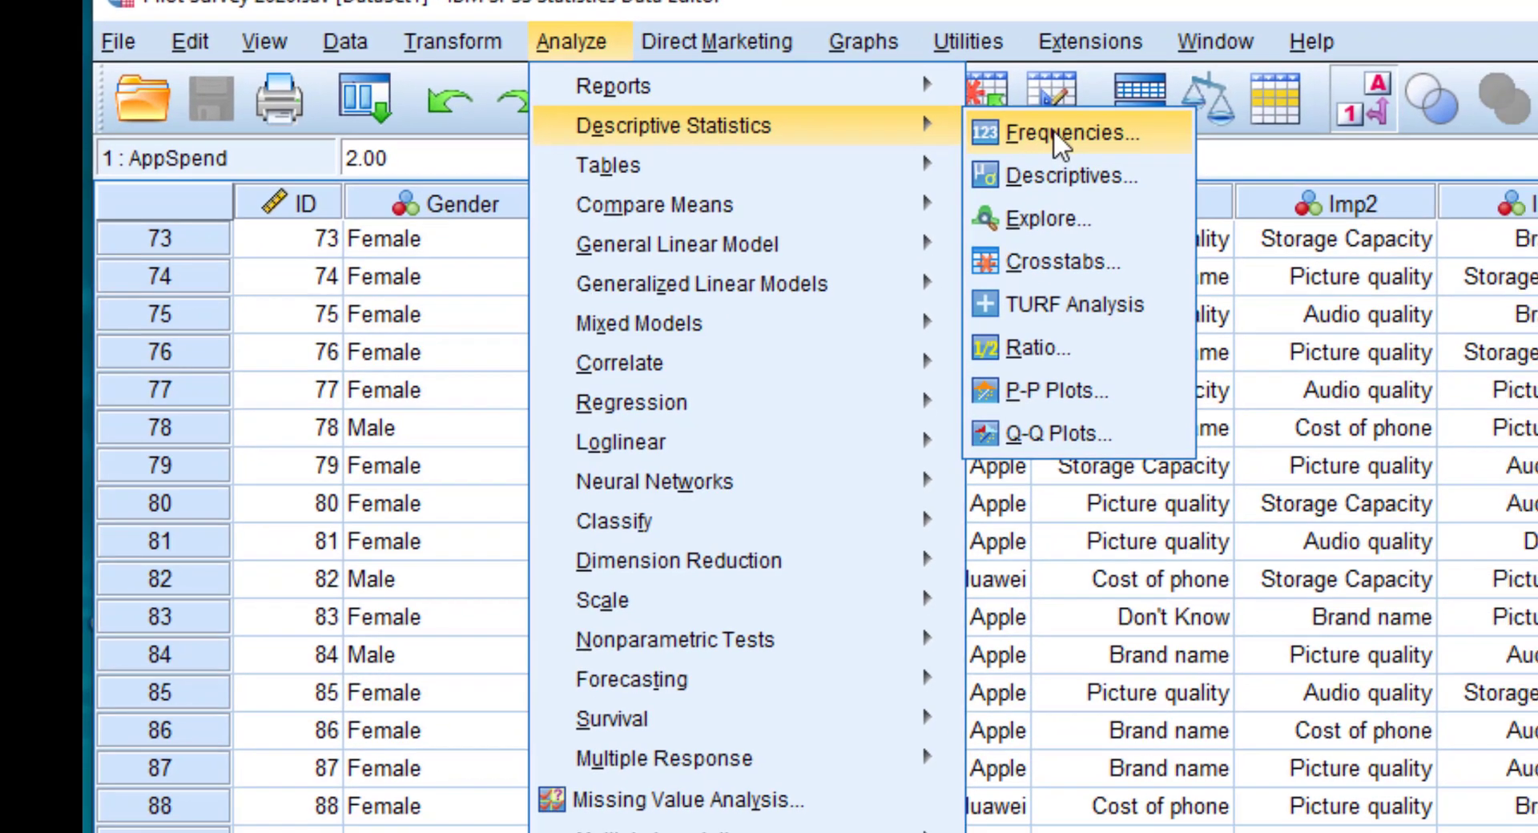
click(1147, 166)
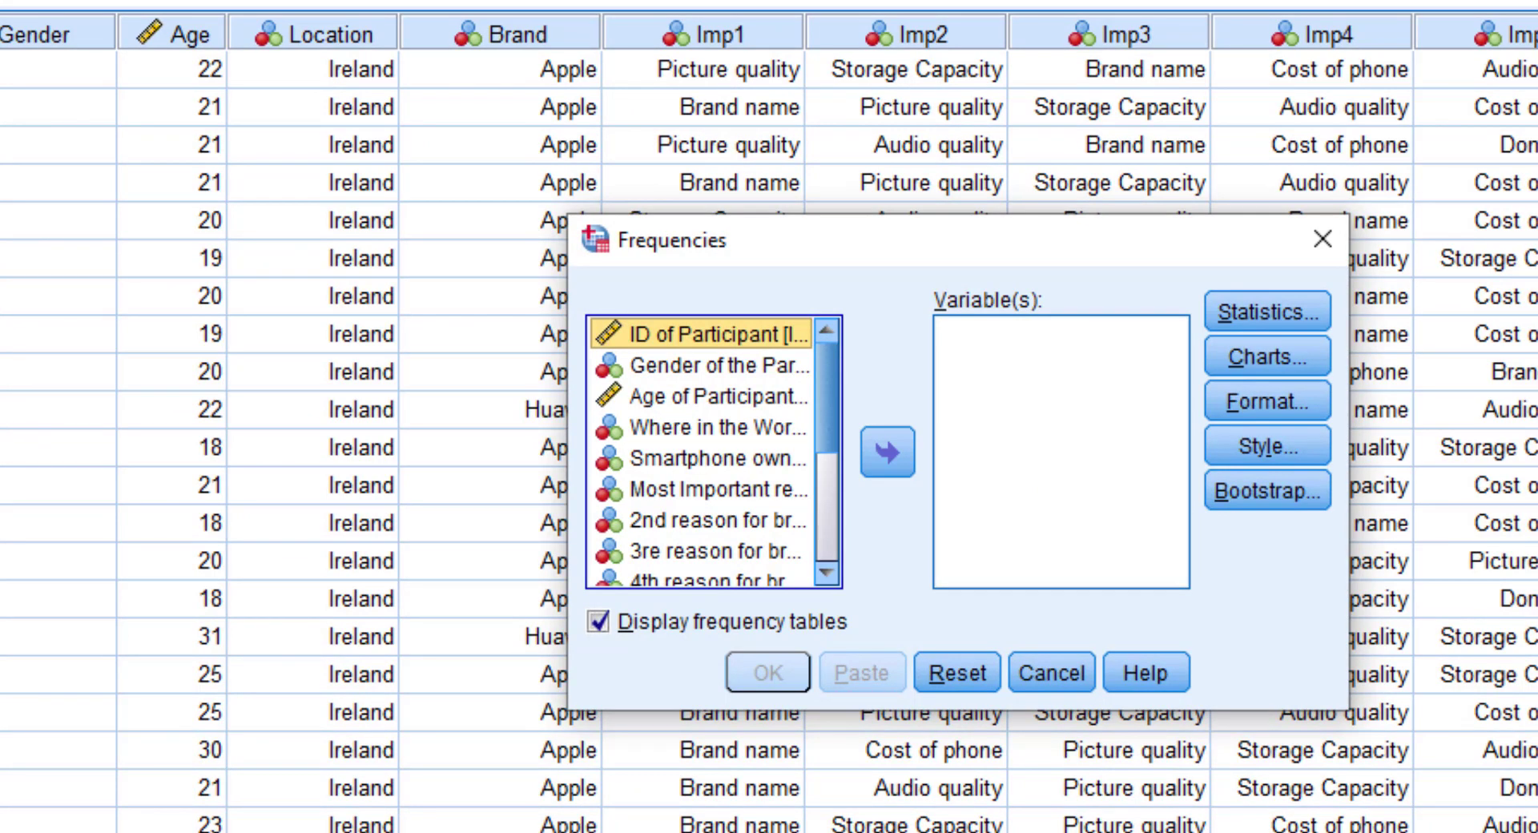
click(706, 370)
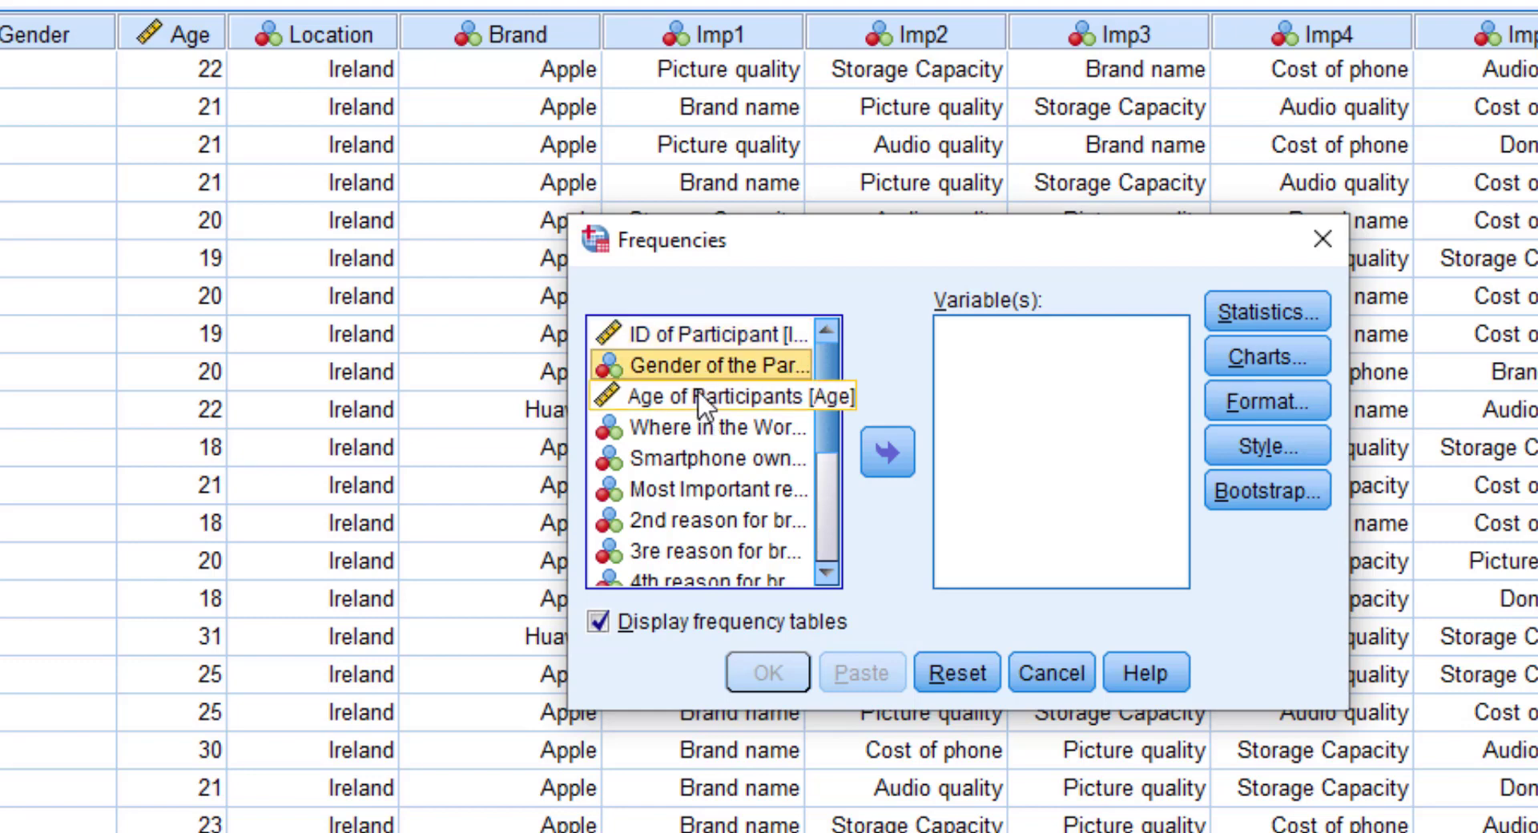
click(703, 429)
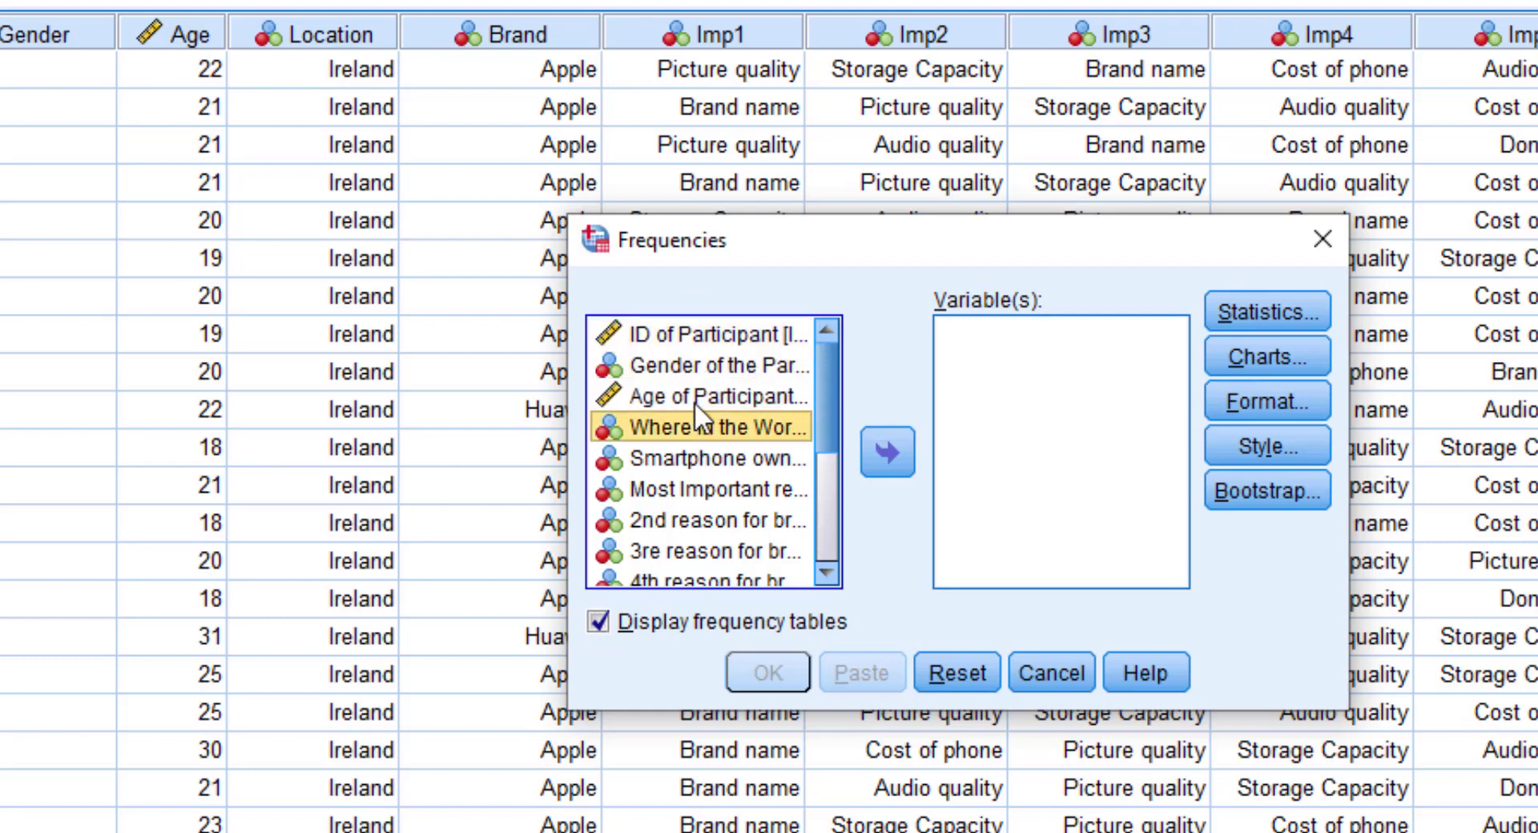
click(686, 370)
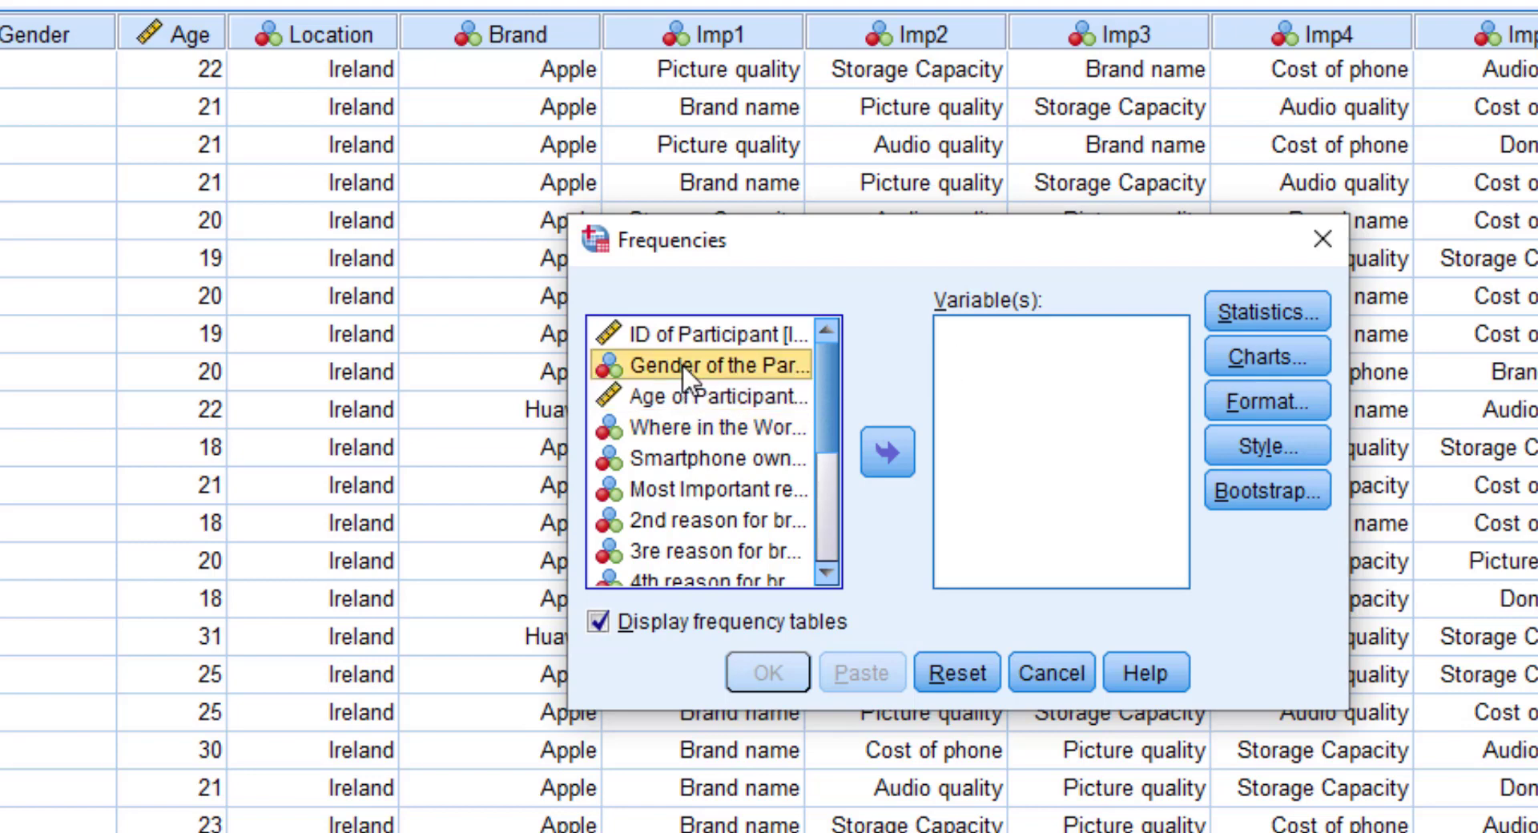
click(881, 455)
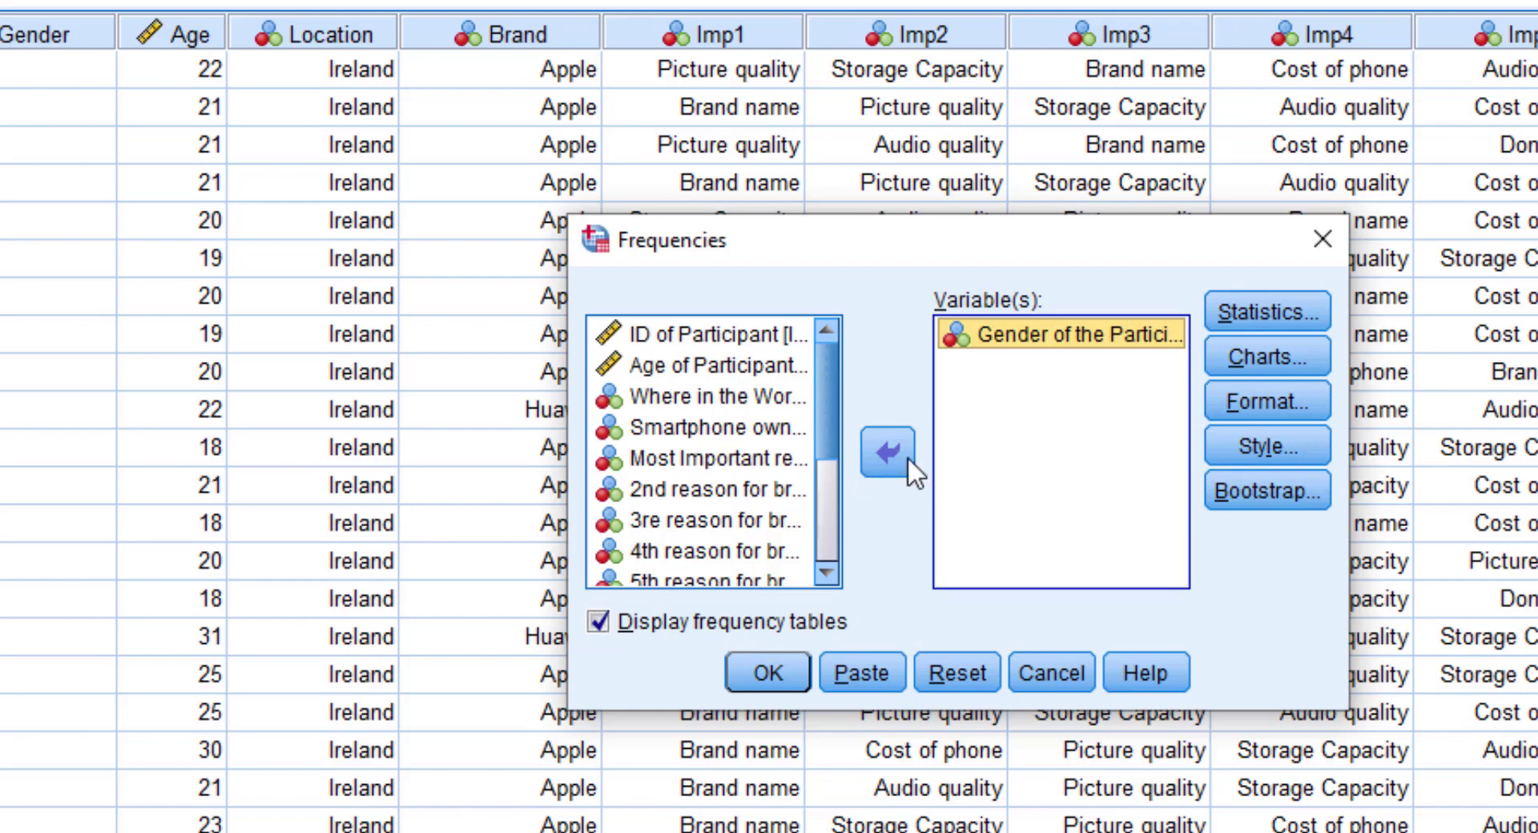
click(724, 392)
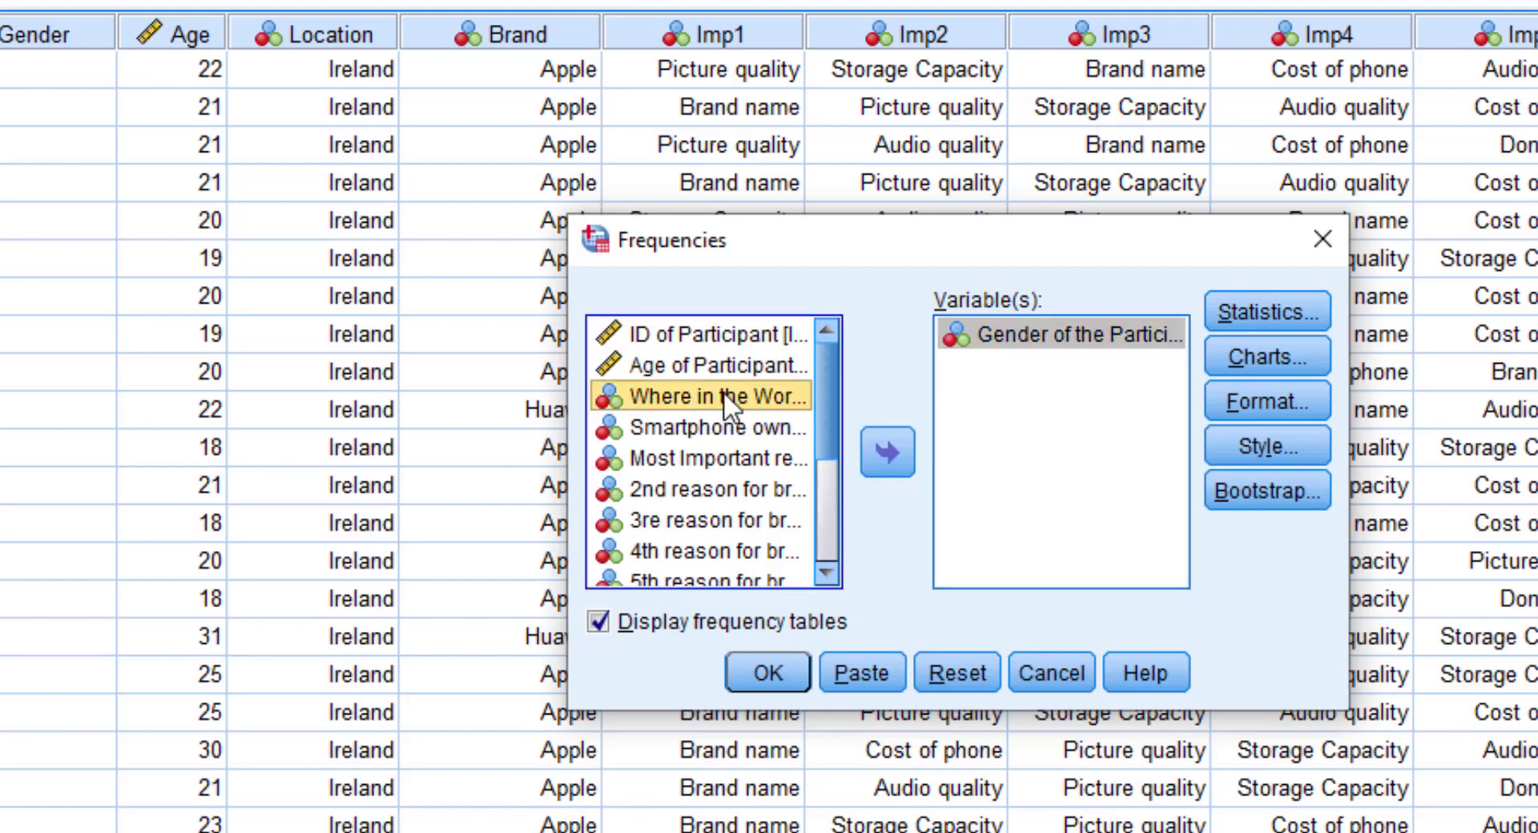
click(867, 447)
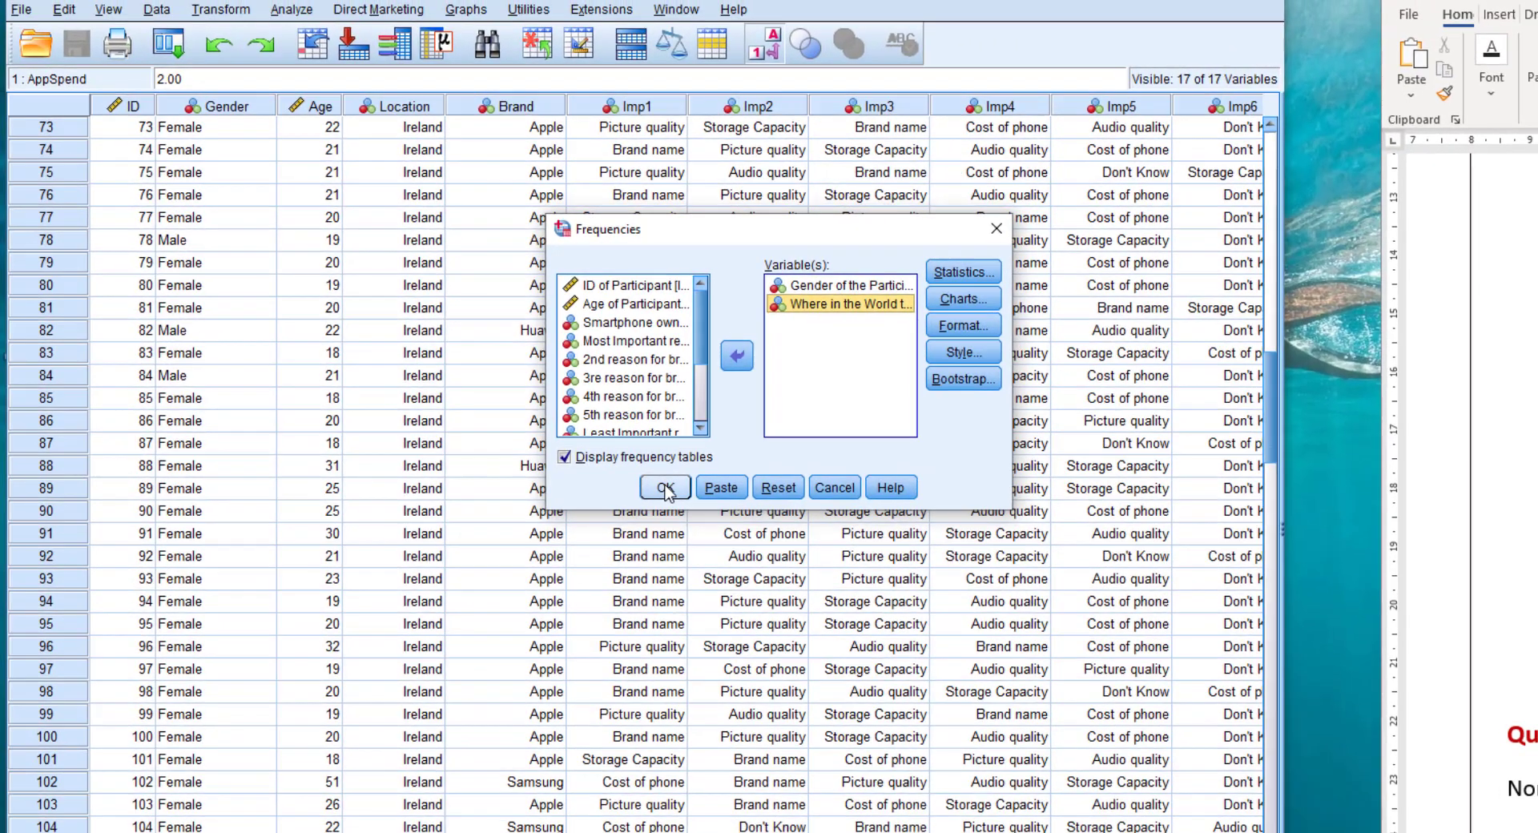
click(665, 488)
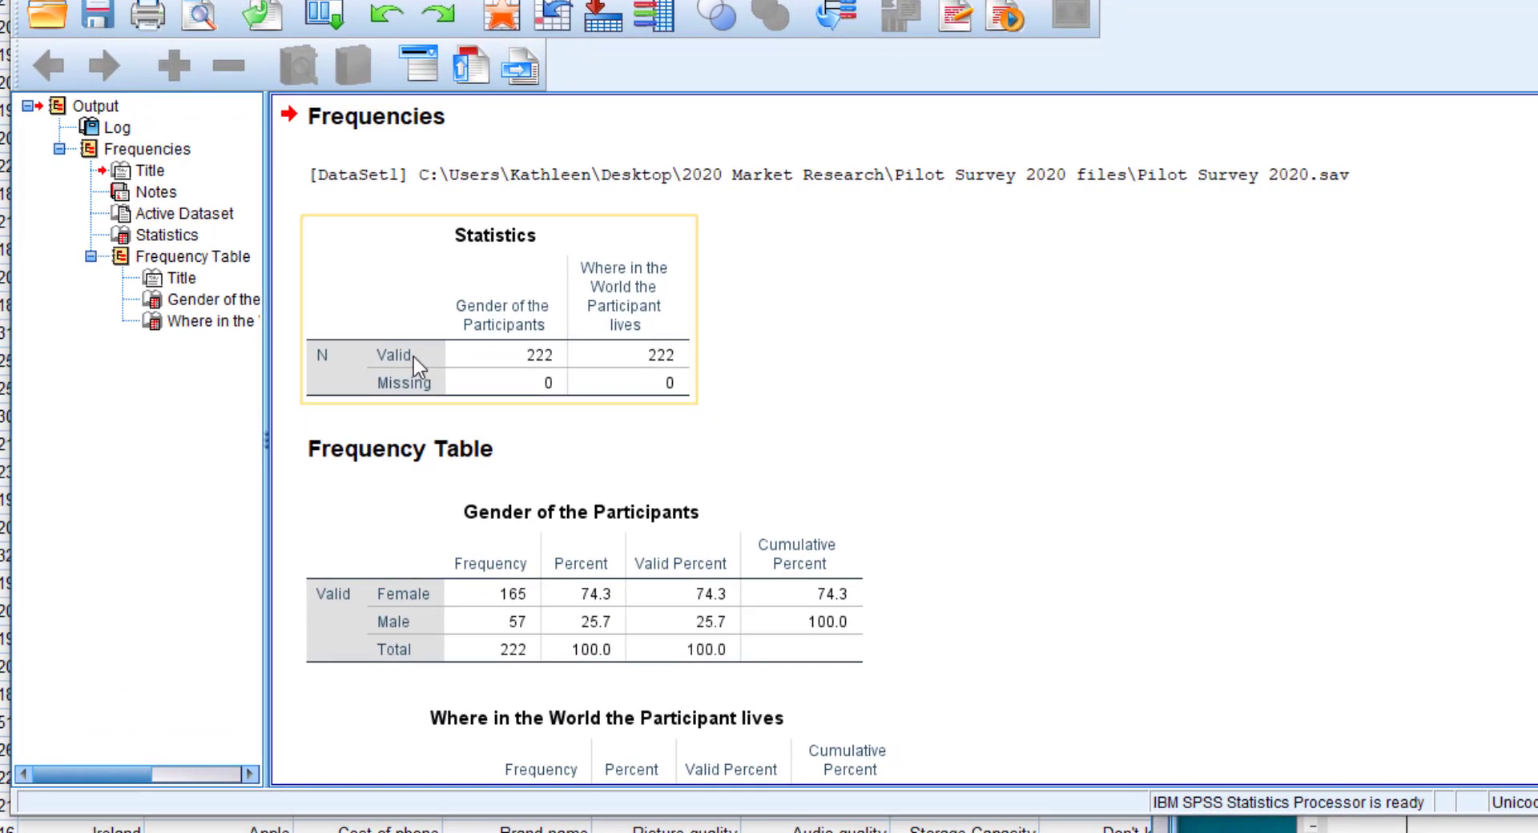
Review the output log, the valid and missing case statistics, and the frequency tables for gender and location
scroll(926, 436, up, 4)
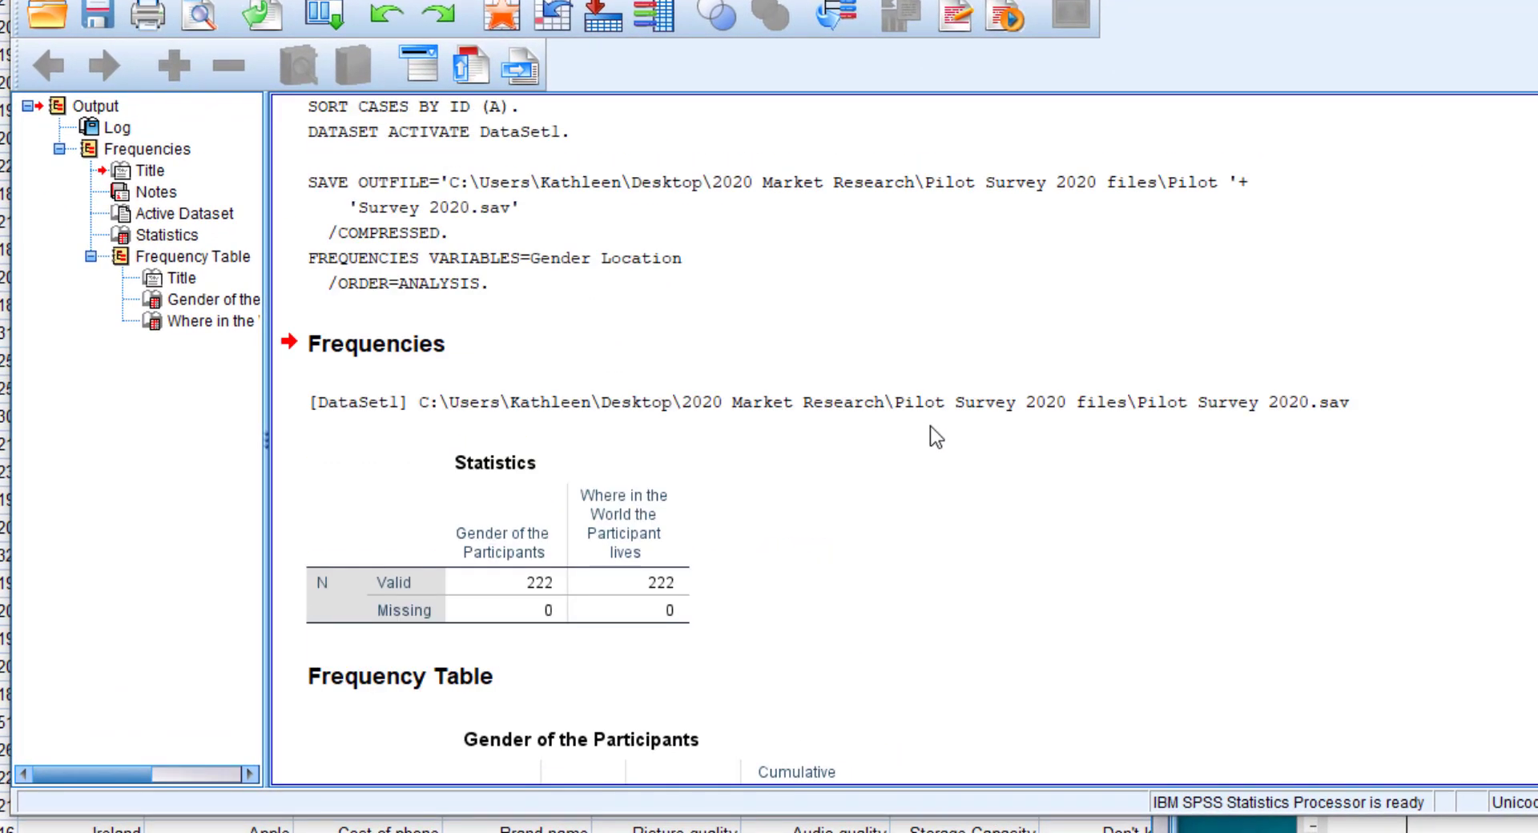
scroll(853, 389, down, 2)
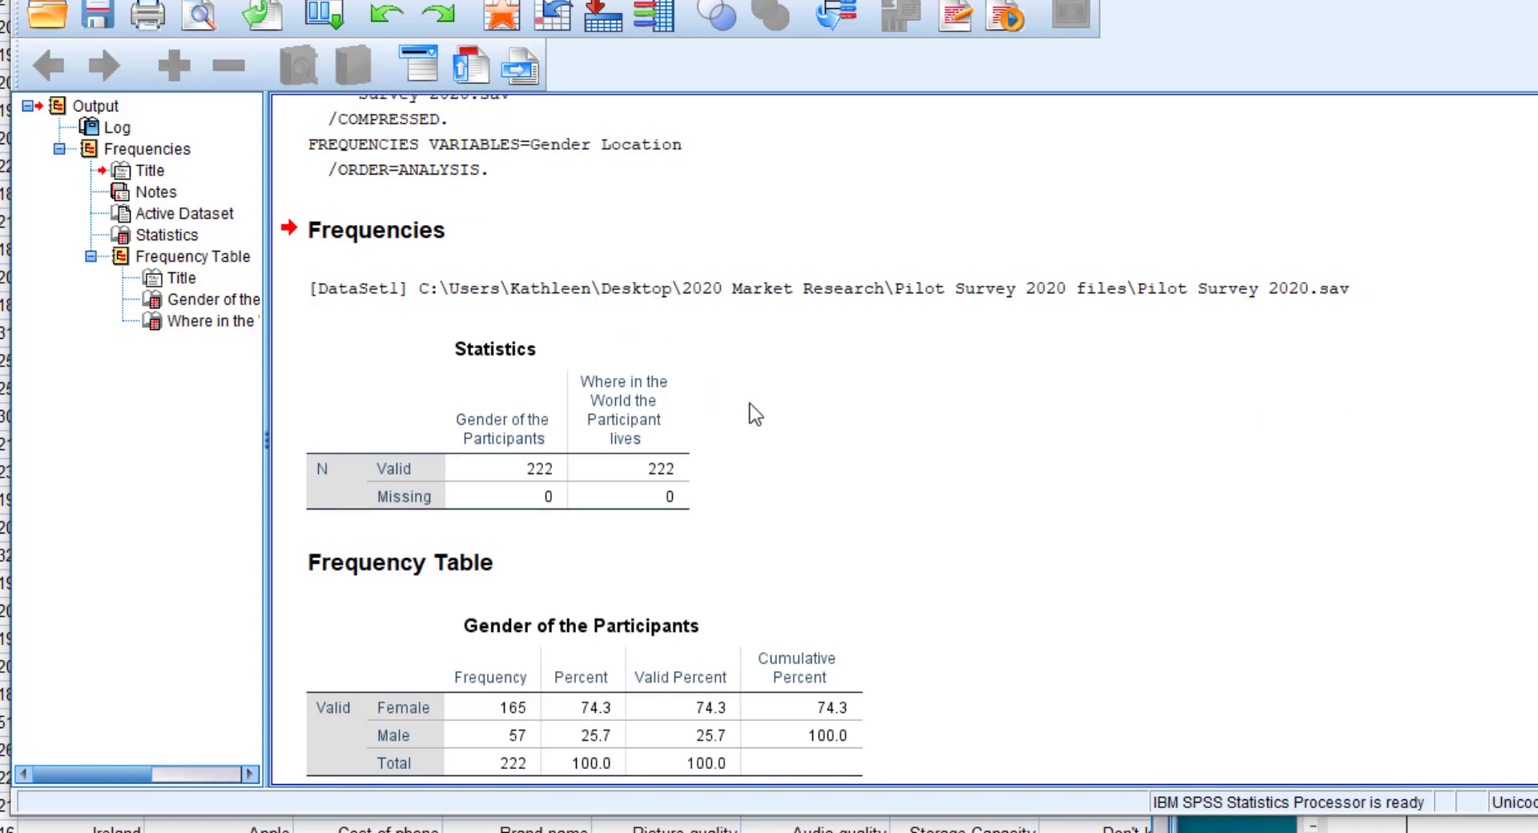
scroll(752, 413, down, 2)
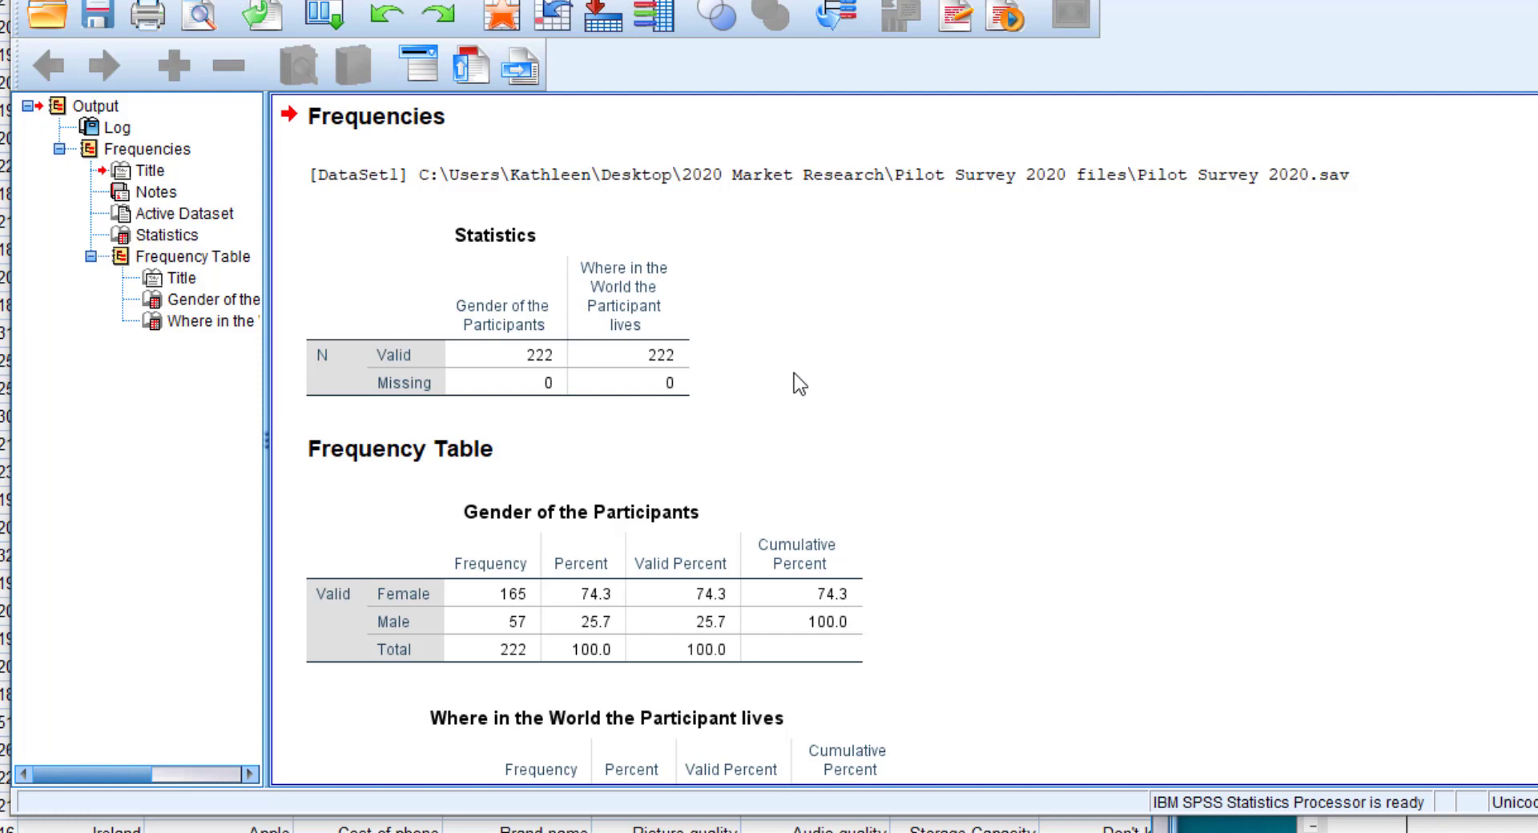
scroll(795, 373, down, 3)
click(794, 393)
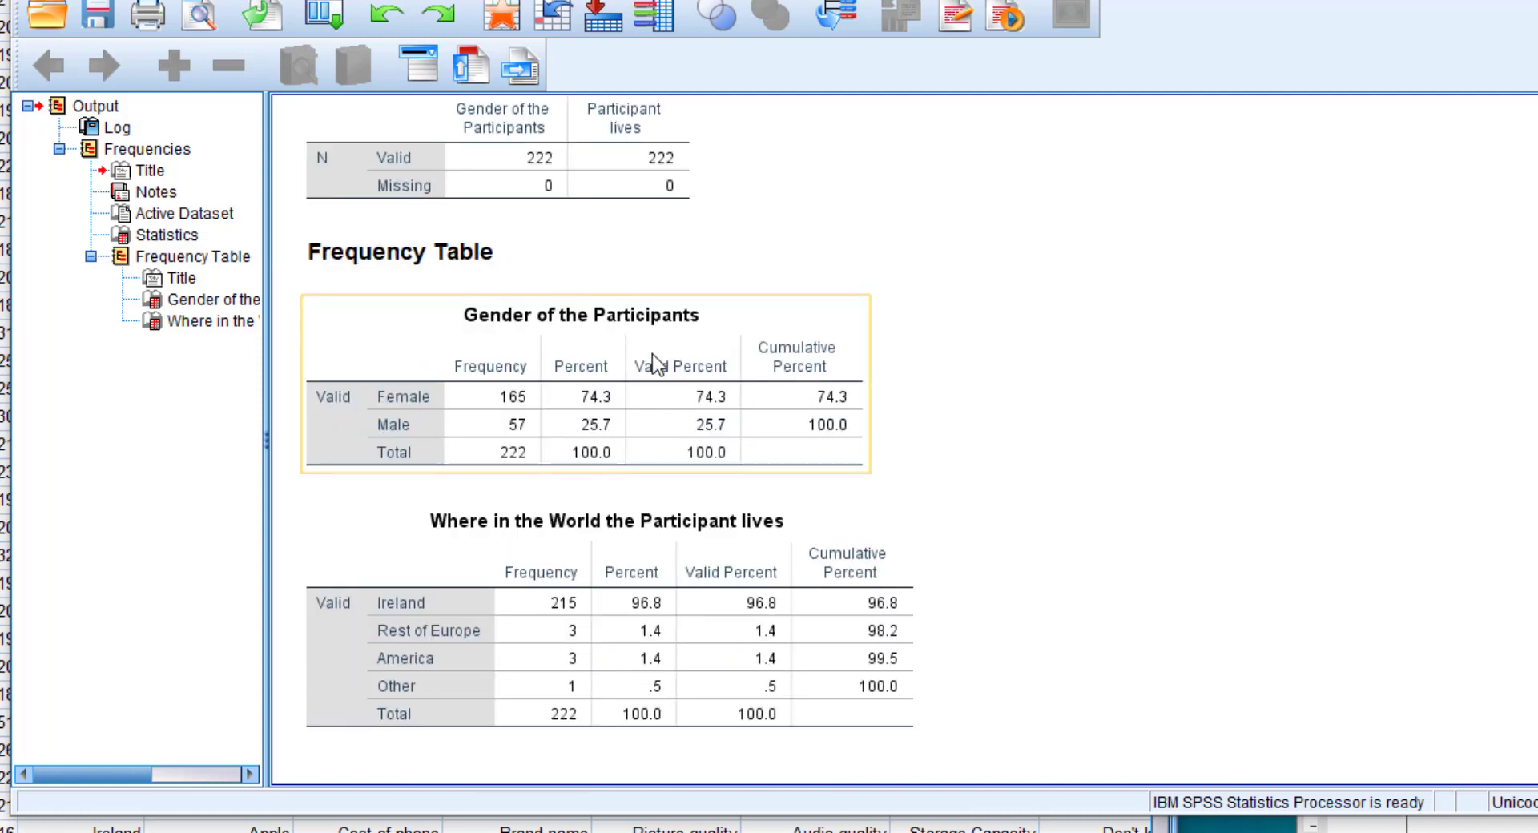
scroll(653, 358, up, 2)
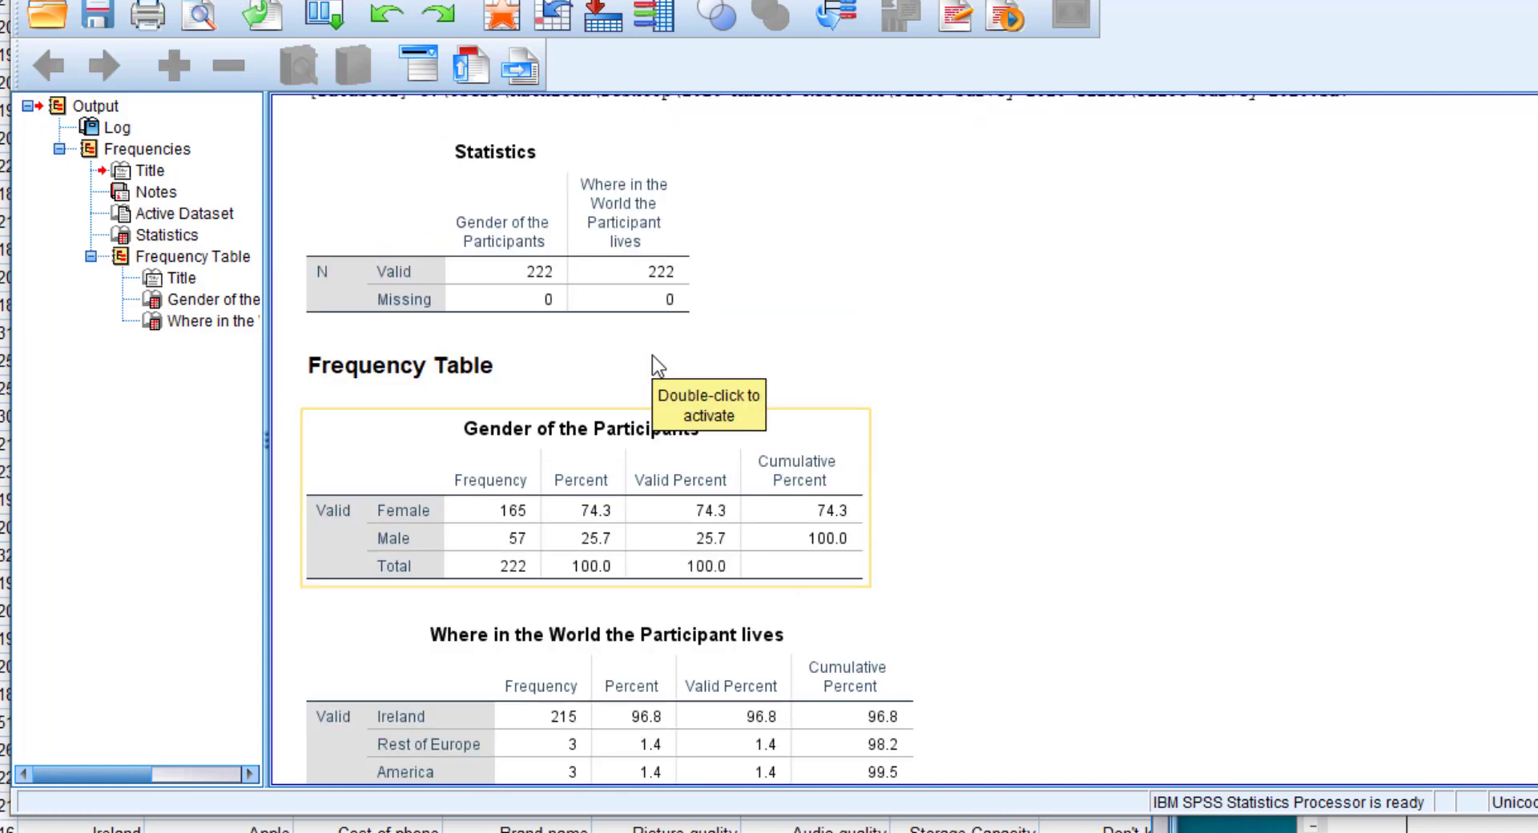
scroll(646, 503, down, 2)
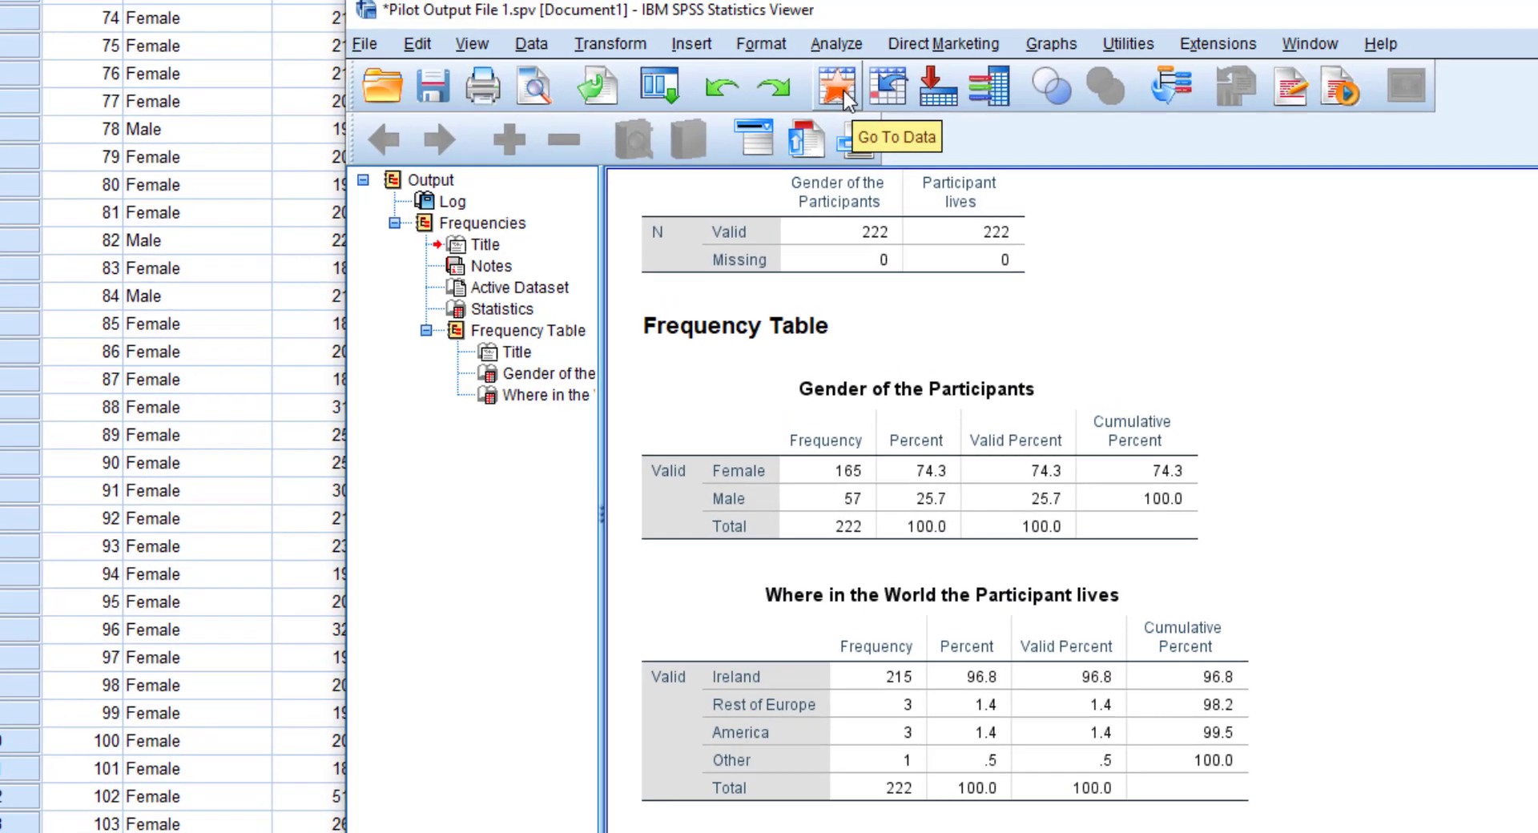
Return to the data and rerun Frequencies for gender and location with pie charts added
click(845, 72)
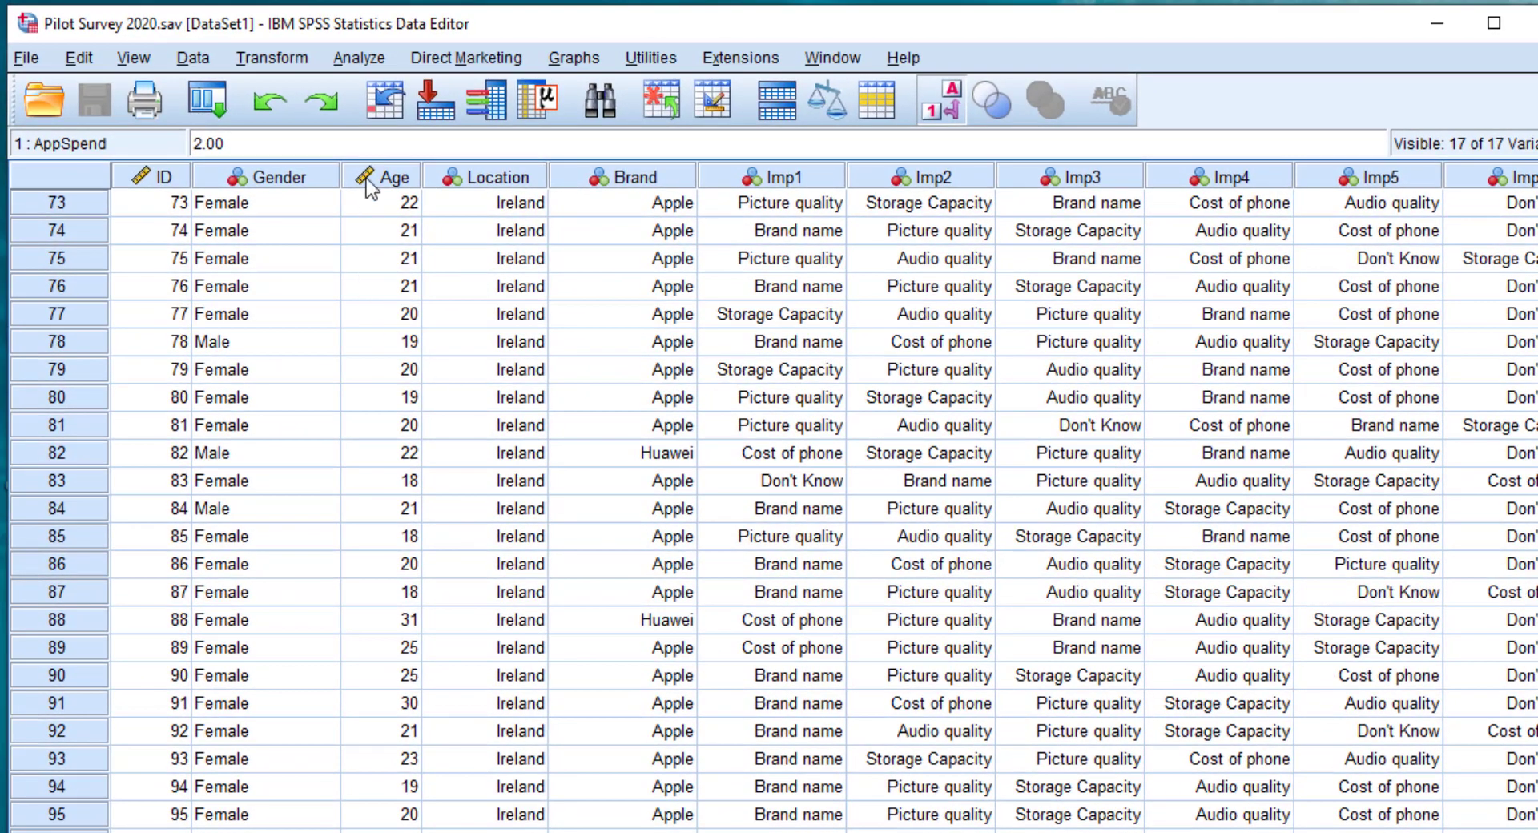
click(357, 59)
mouse_move(386, 120)
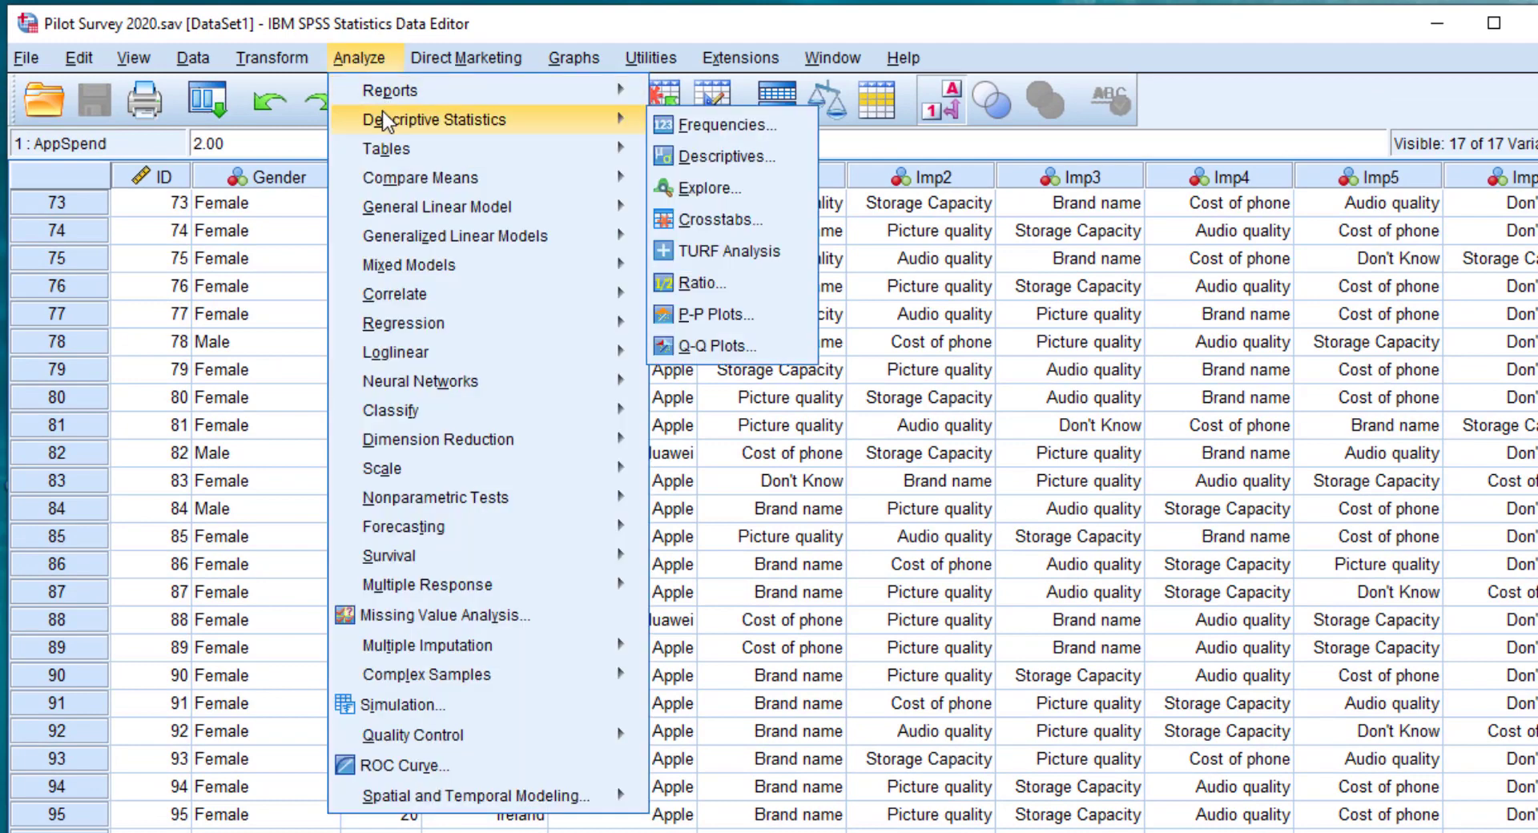
click(704, 130)
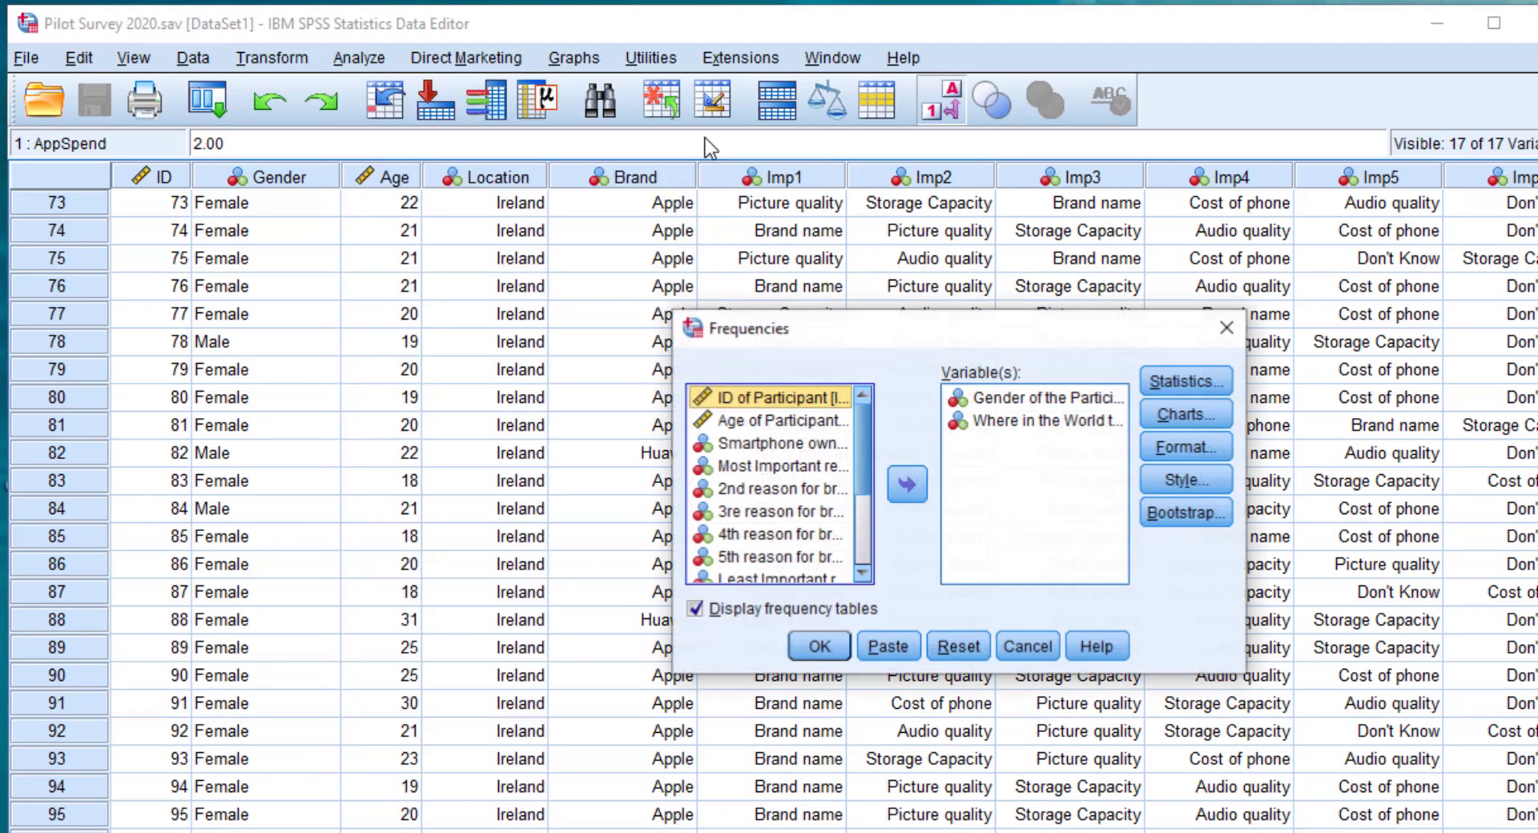
click(1184, 415)
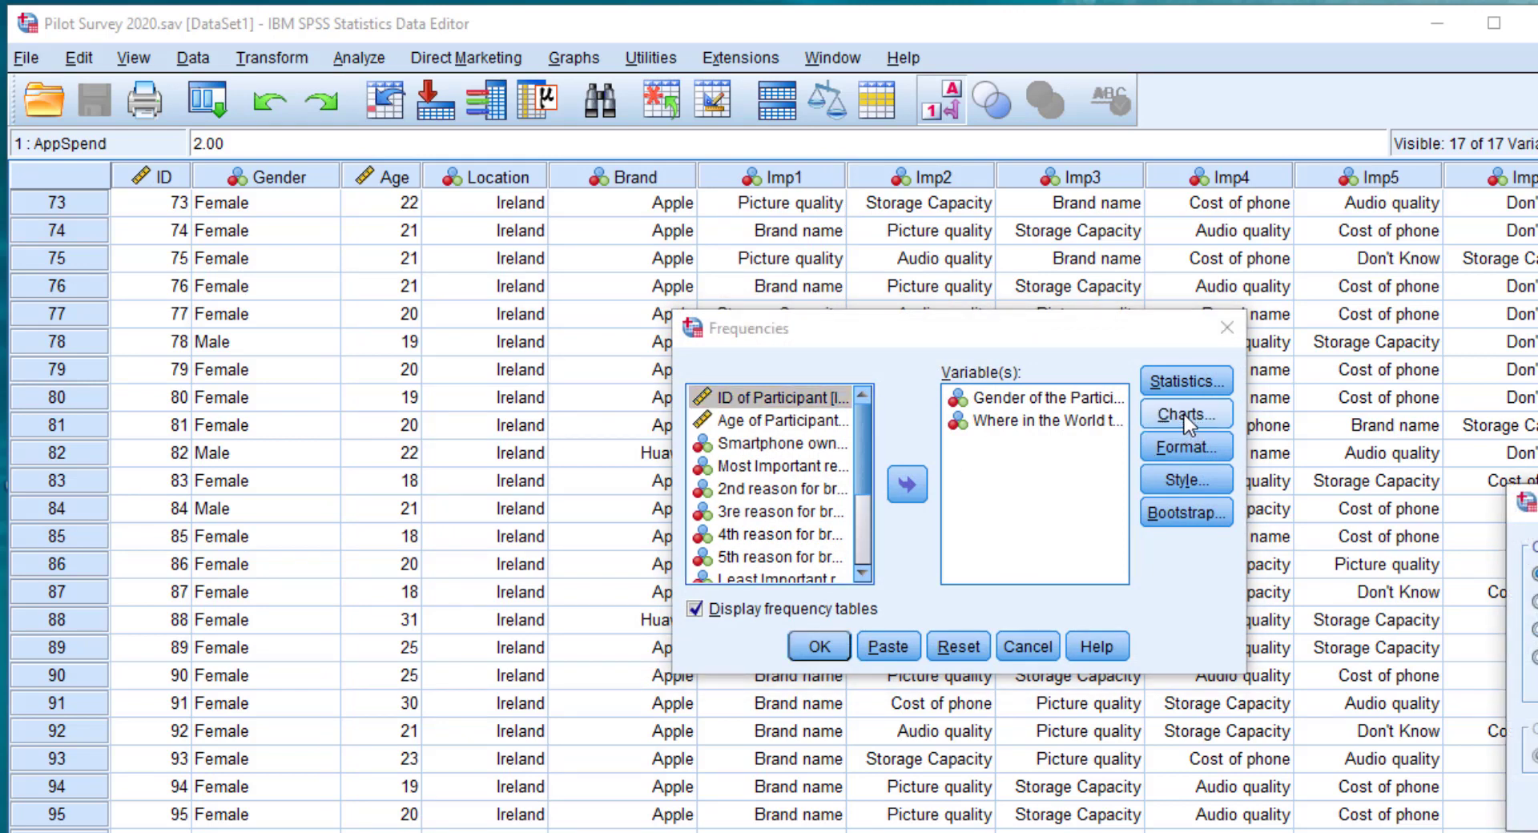
click(1533, 628)
key(Return)
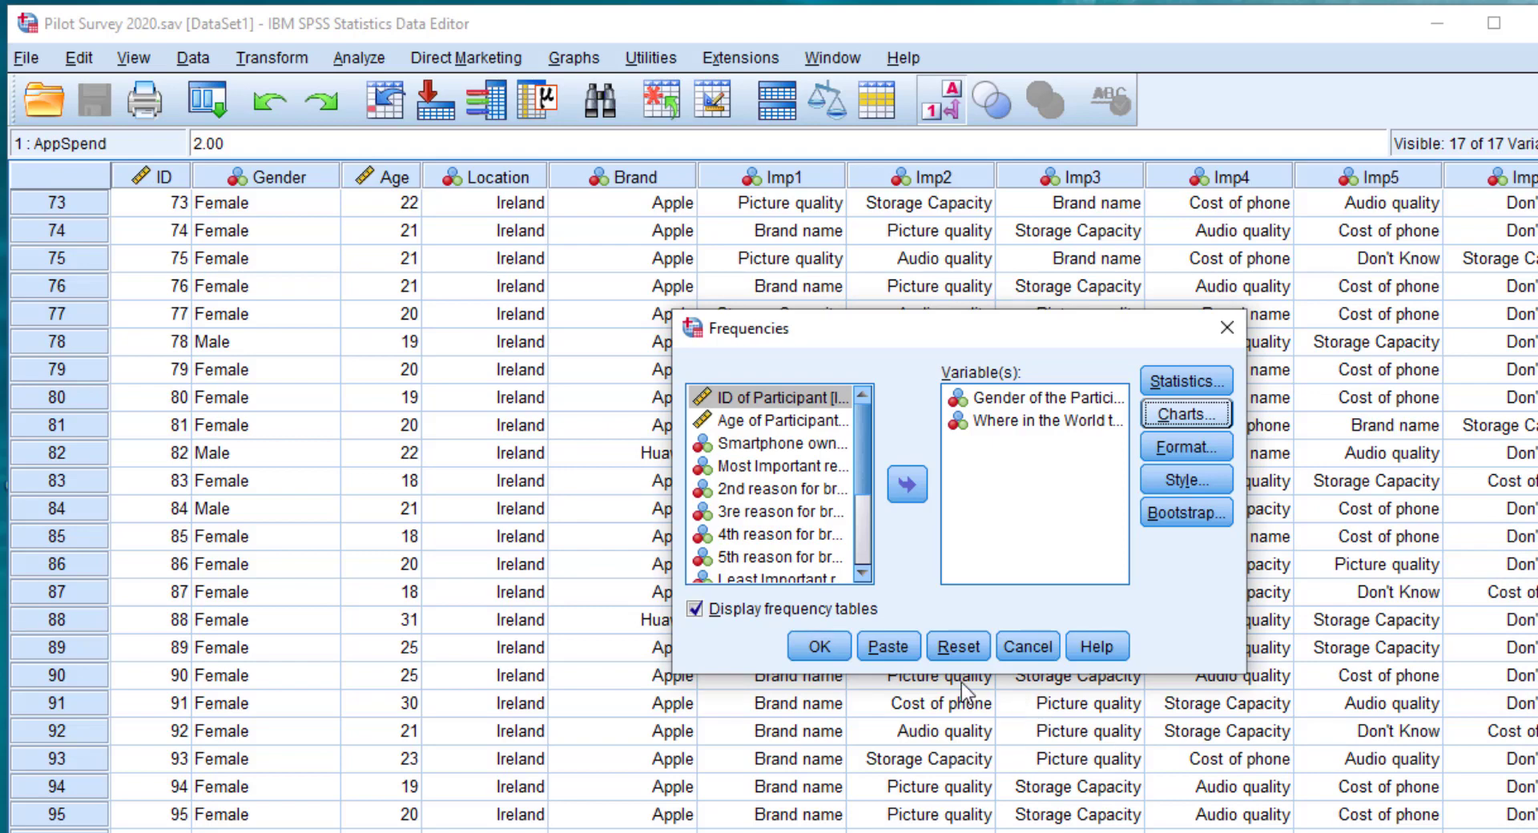
click(822, 647)
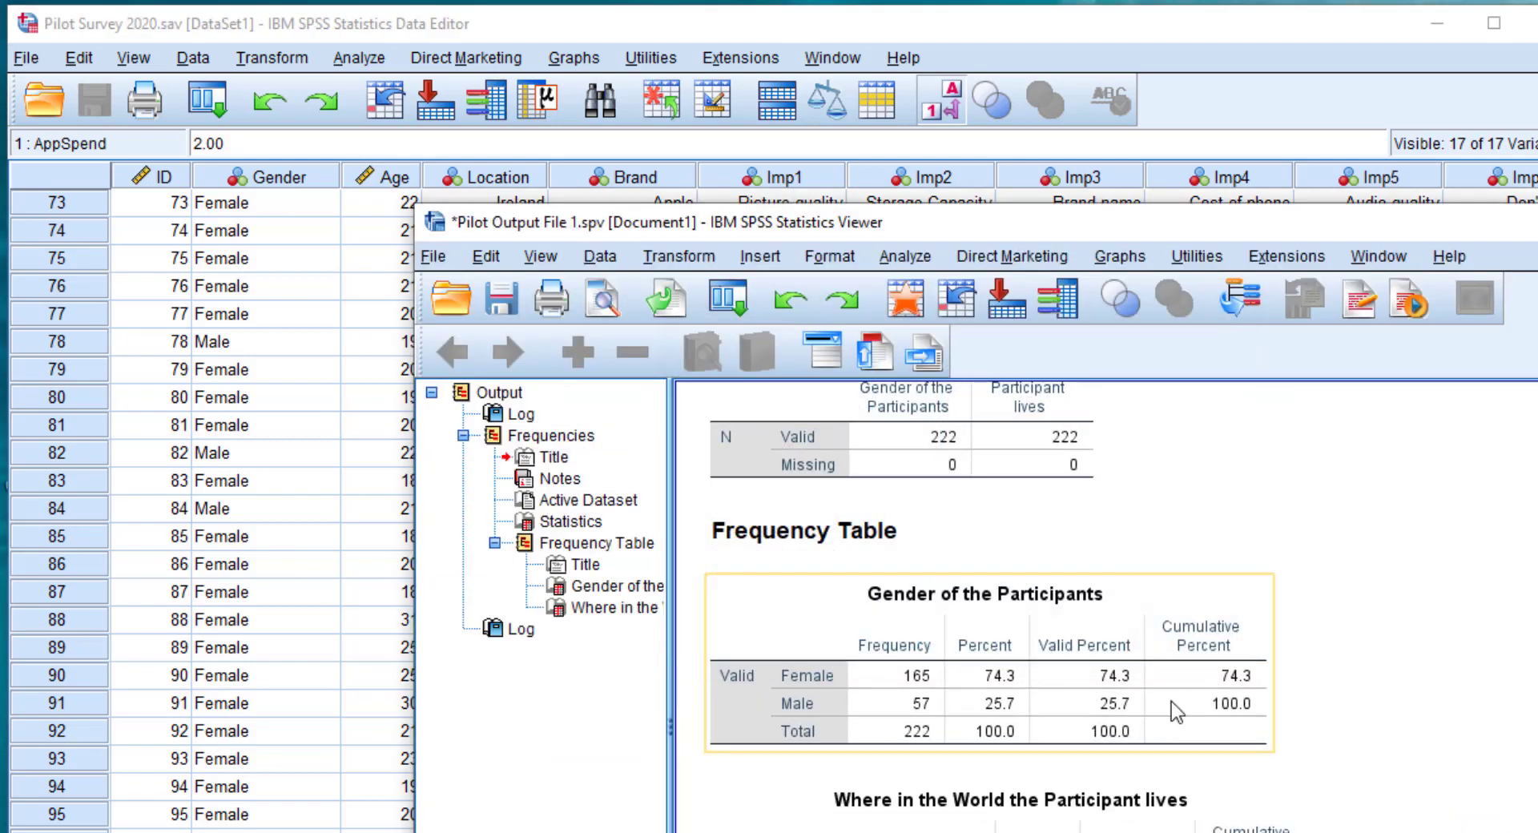
click(1058, 668)
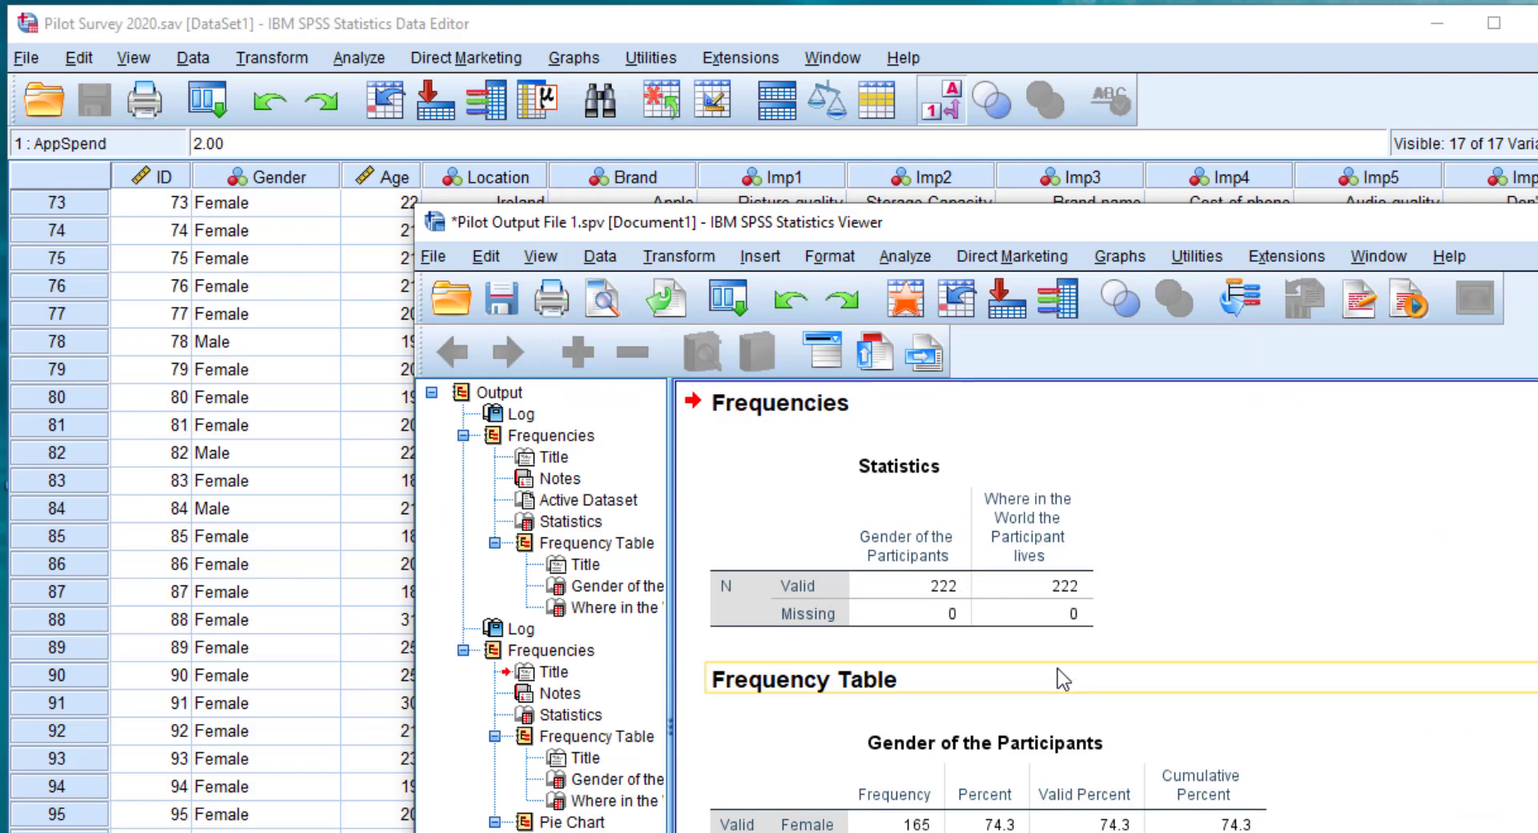
Review the new output's frequency tables and the pie charts for gender of the participants and where in the world they live
scroll(1524, 737, down, 10)
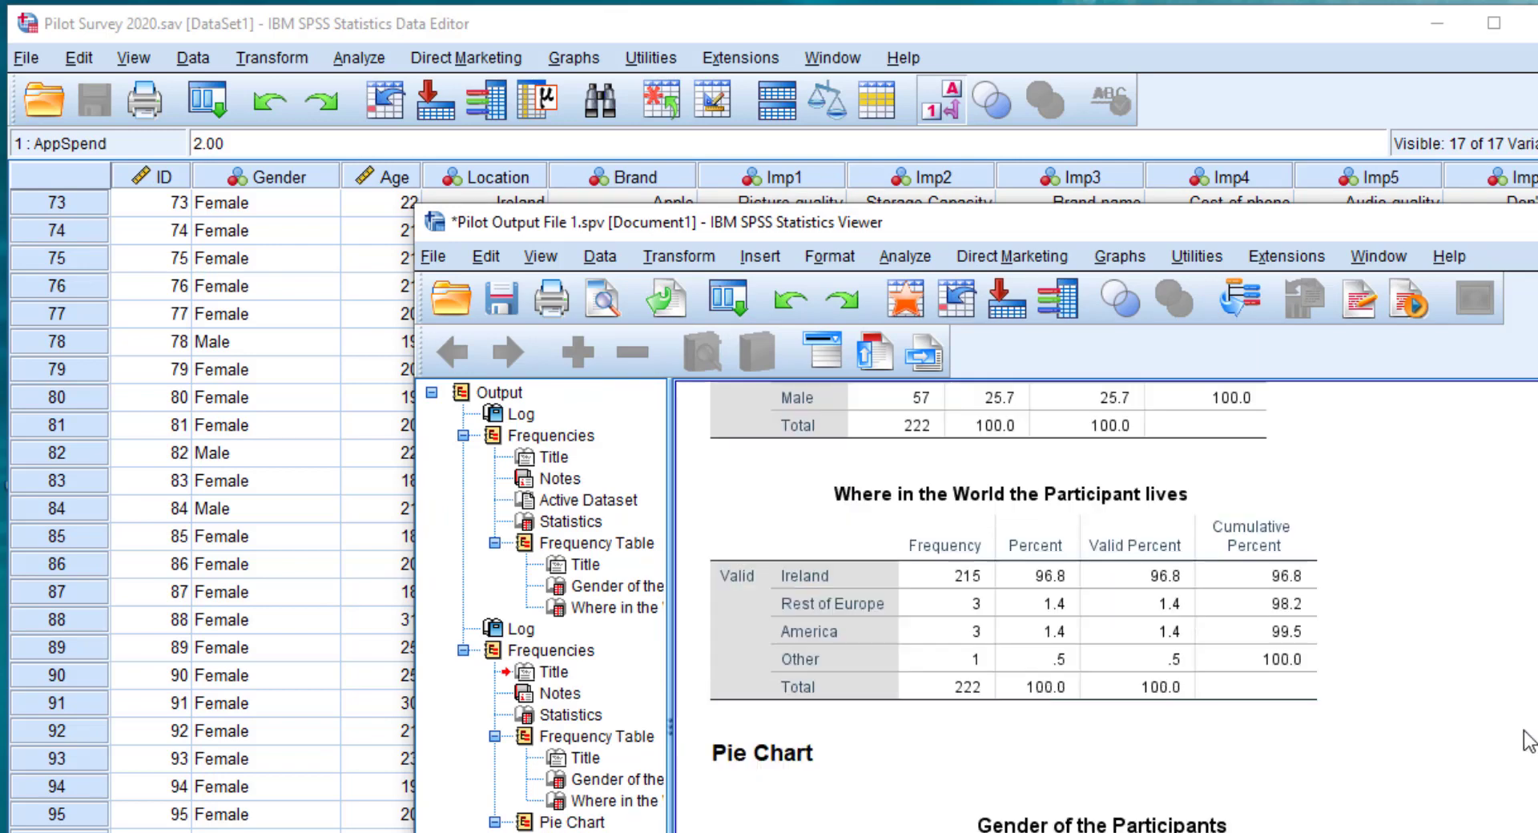
scroll(1524, 736, down, 3)
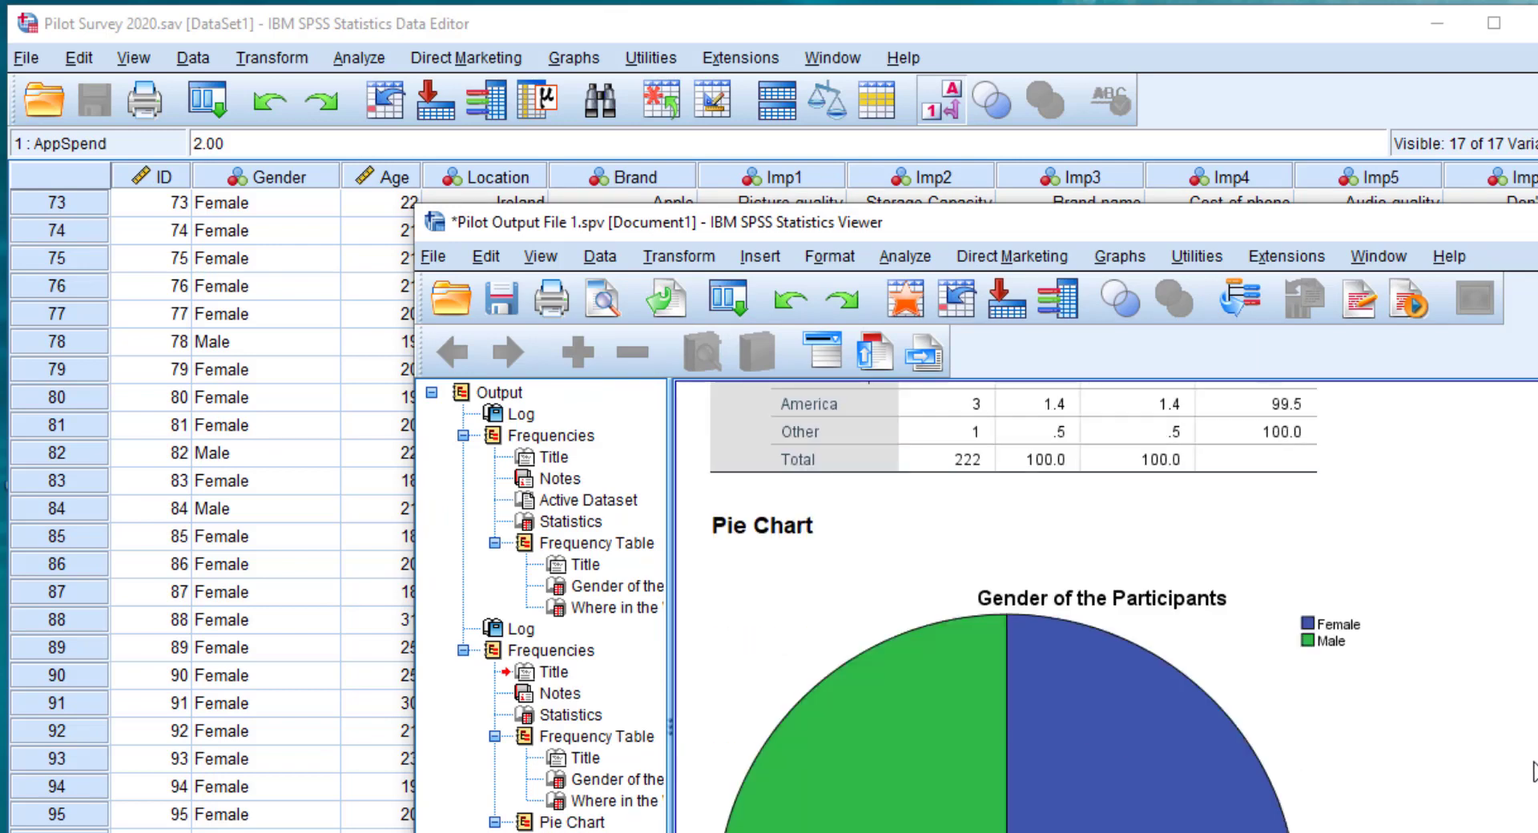
click(1402, 709)
scroll(973, 793, down, 3)
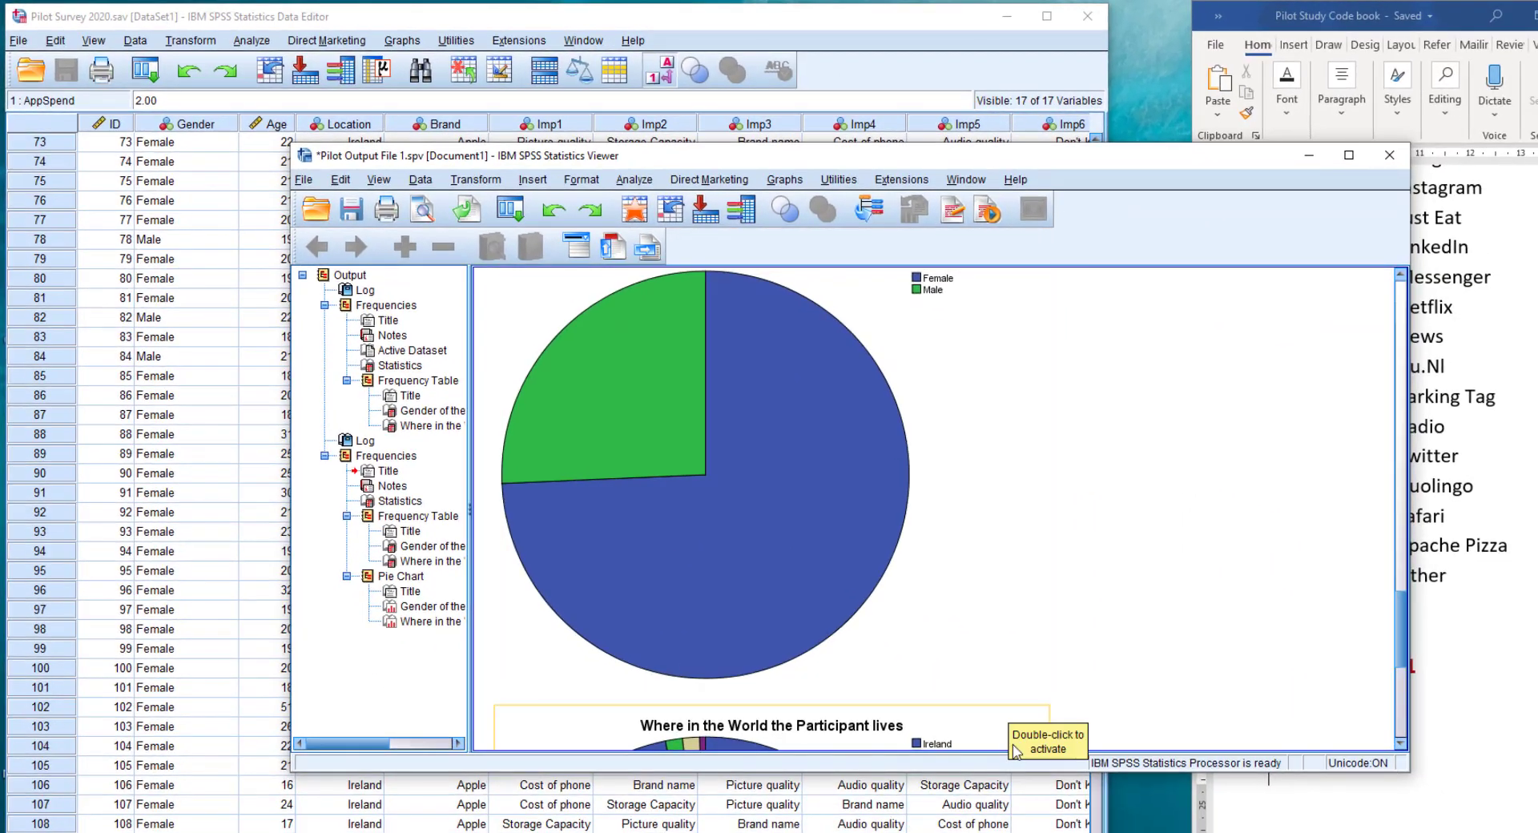
drag(1020, 797, 1020, 831)
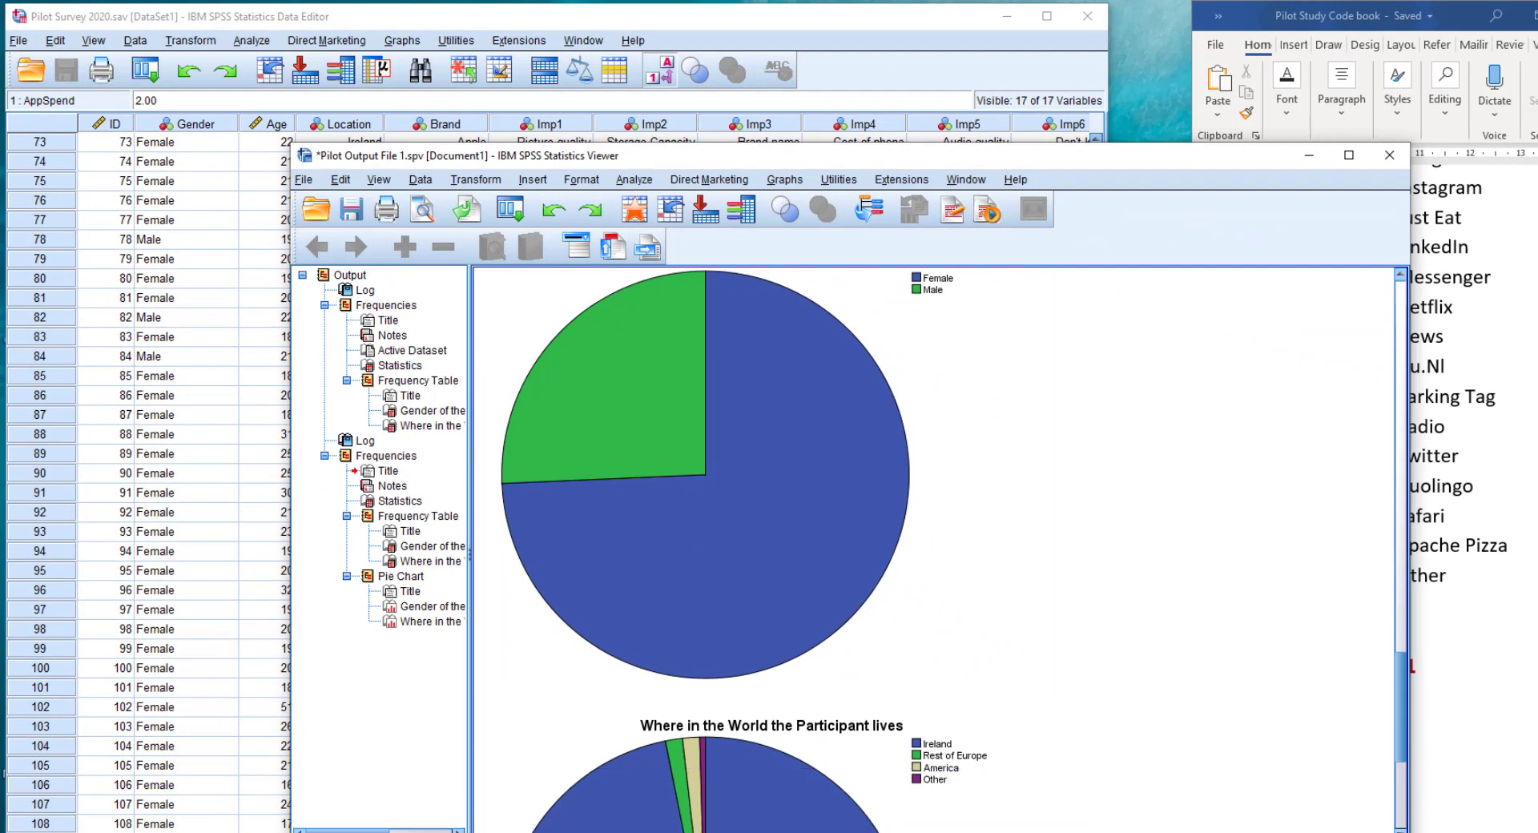
scroll(1031, 628, up, 1)
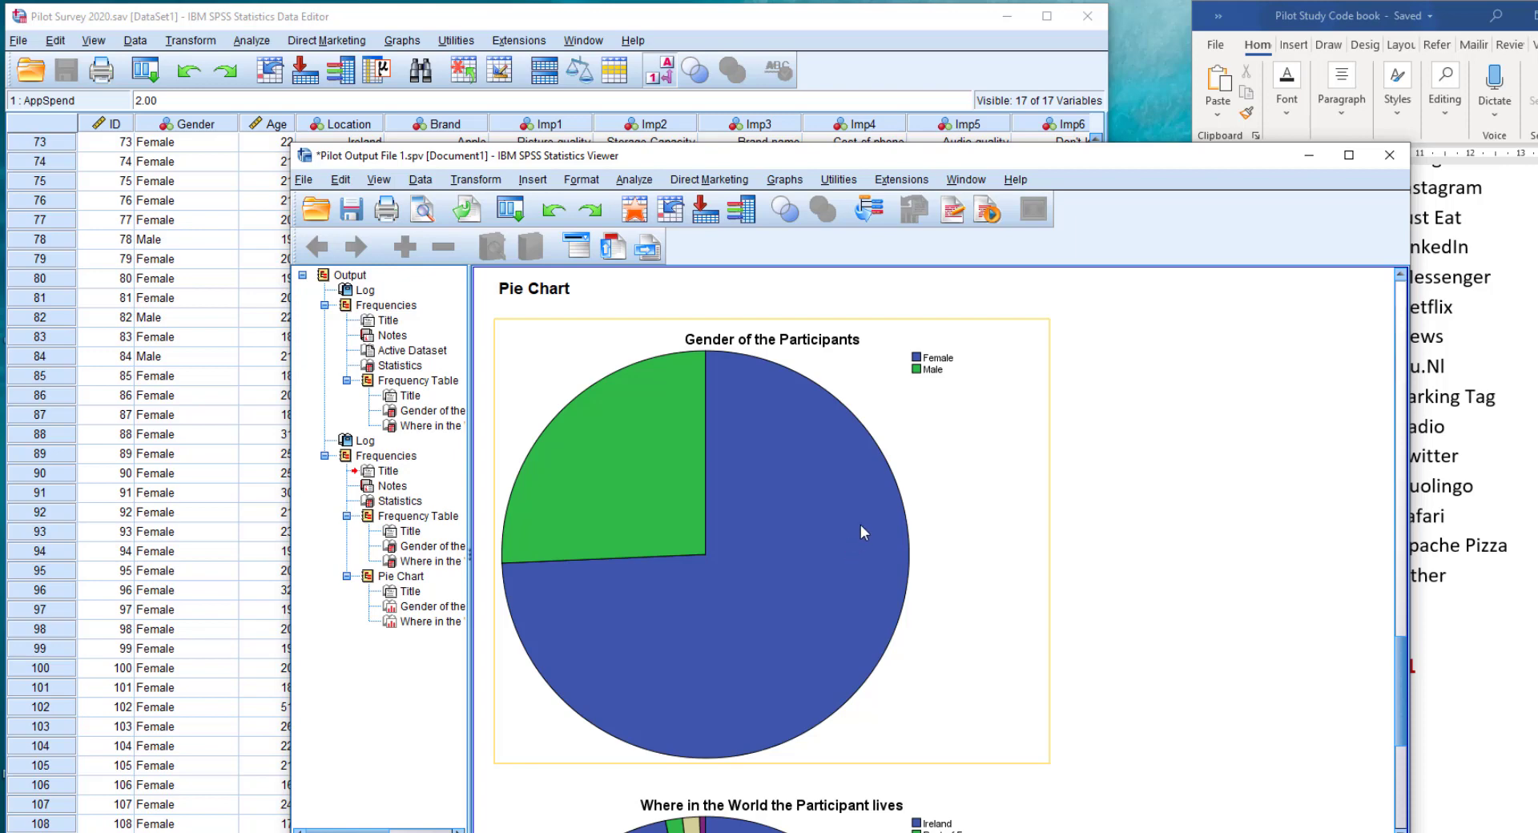
scroll(881, 481, down, 3)
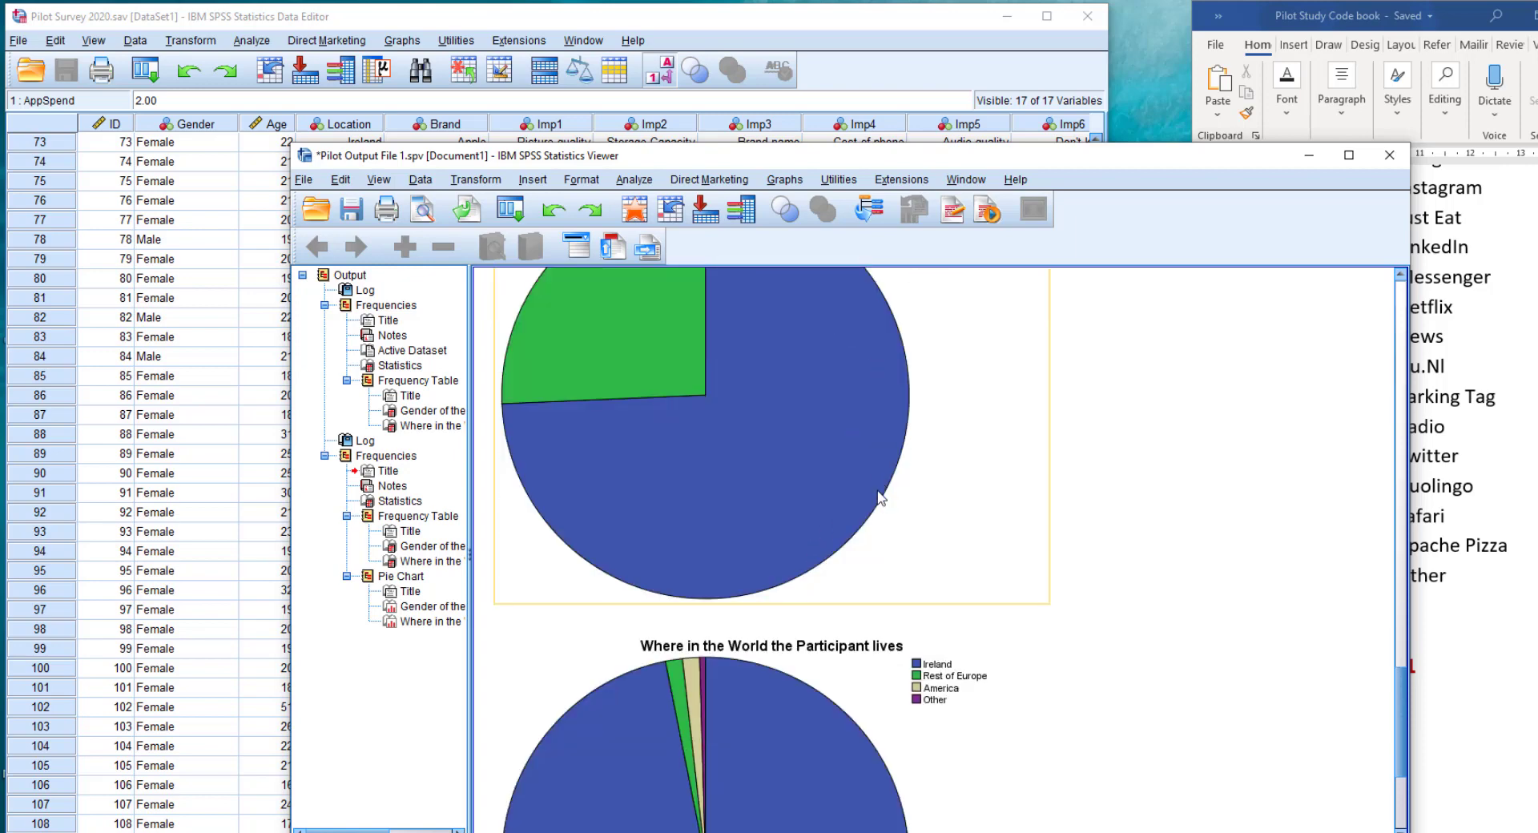
click(793, 673)
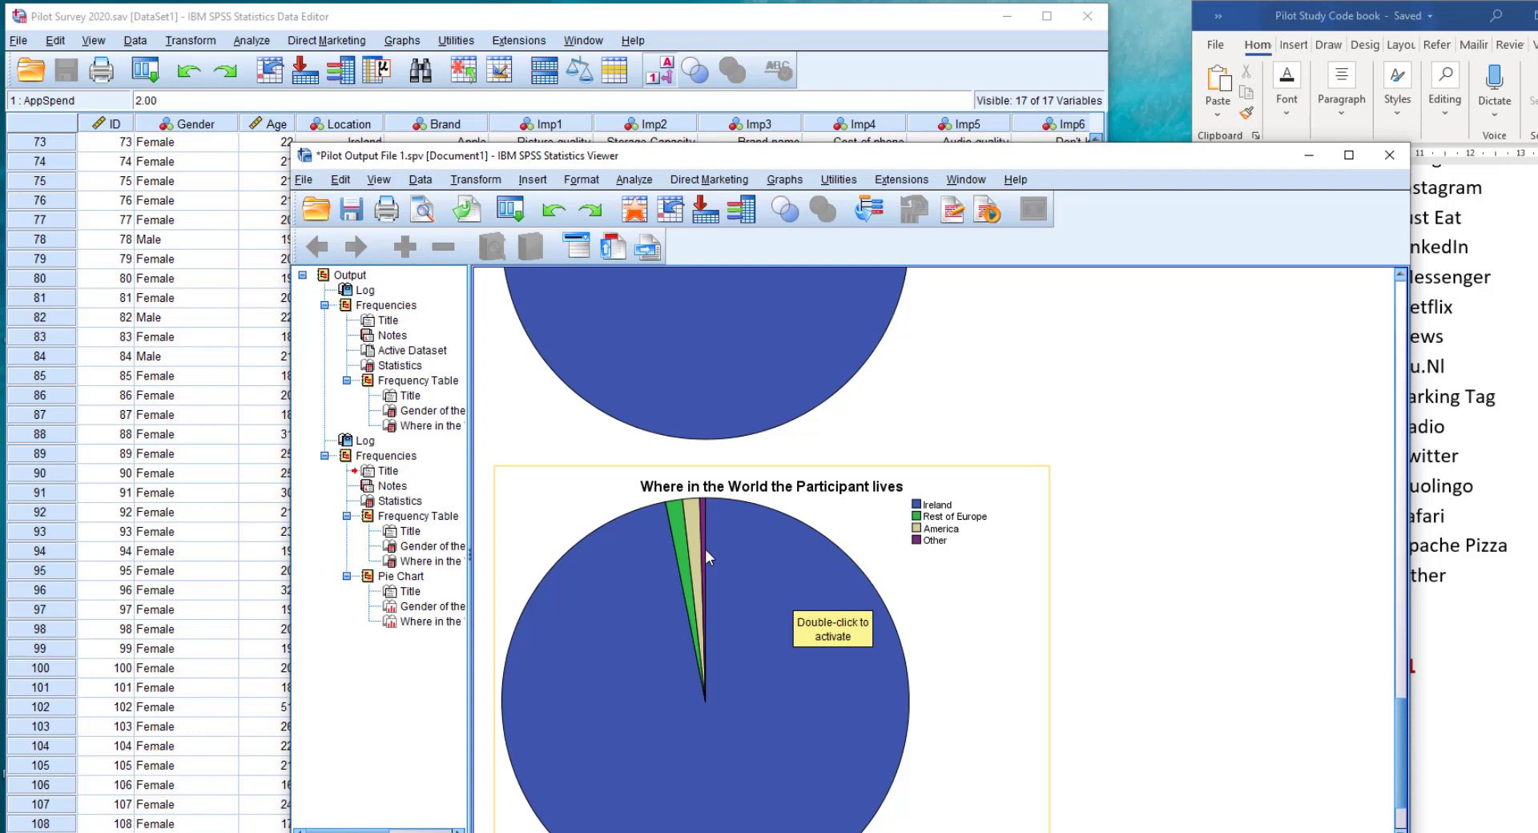
scroll(705, 549, down, 1)
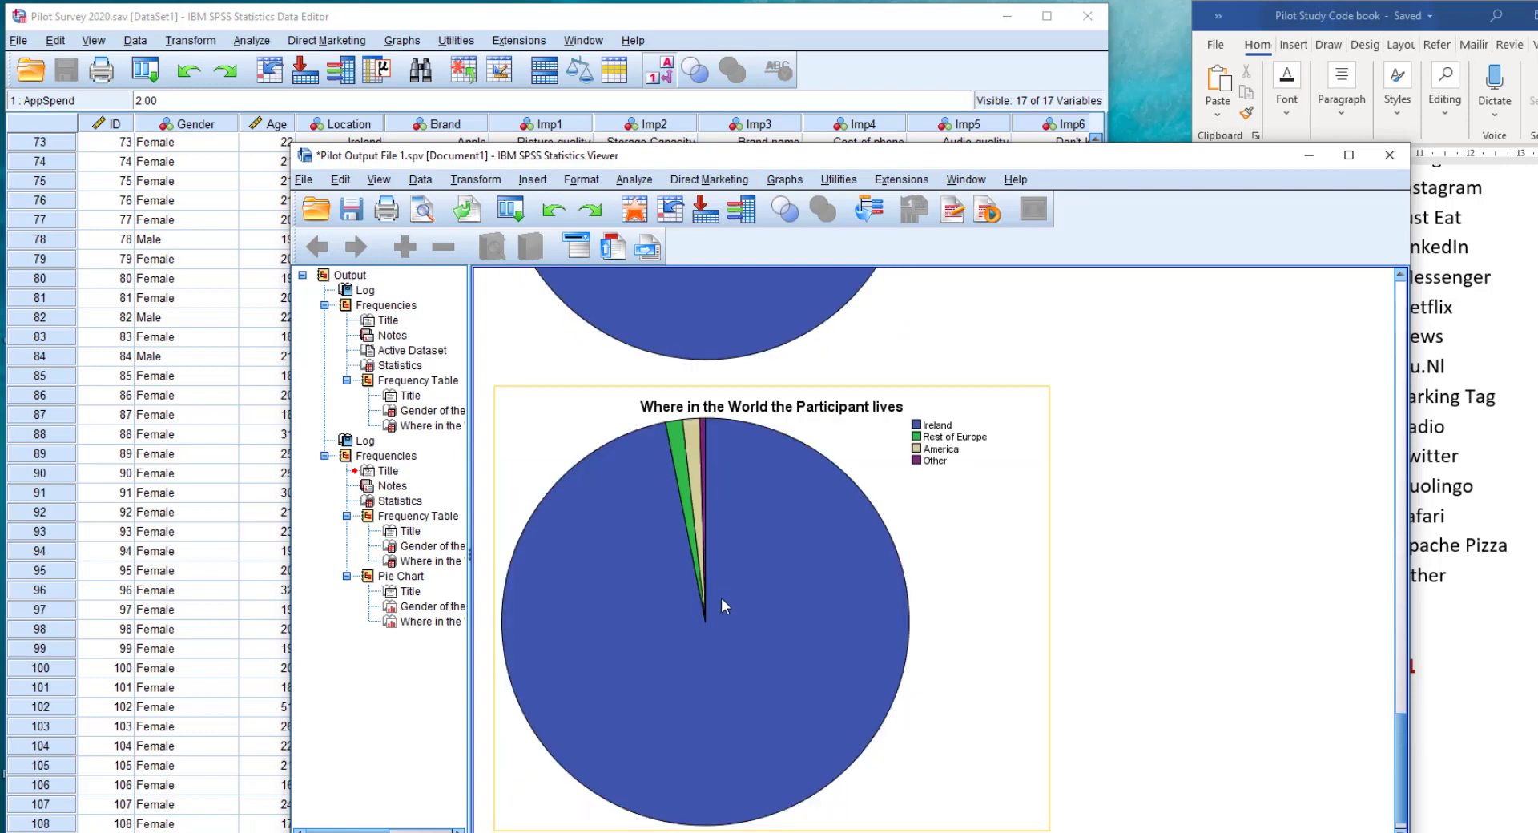
scroll(771, 605, up, 4)
click(771, 605)
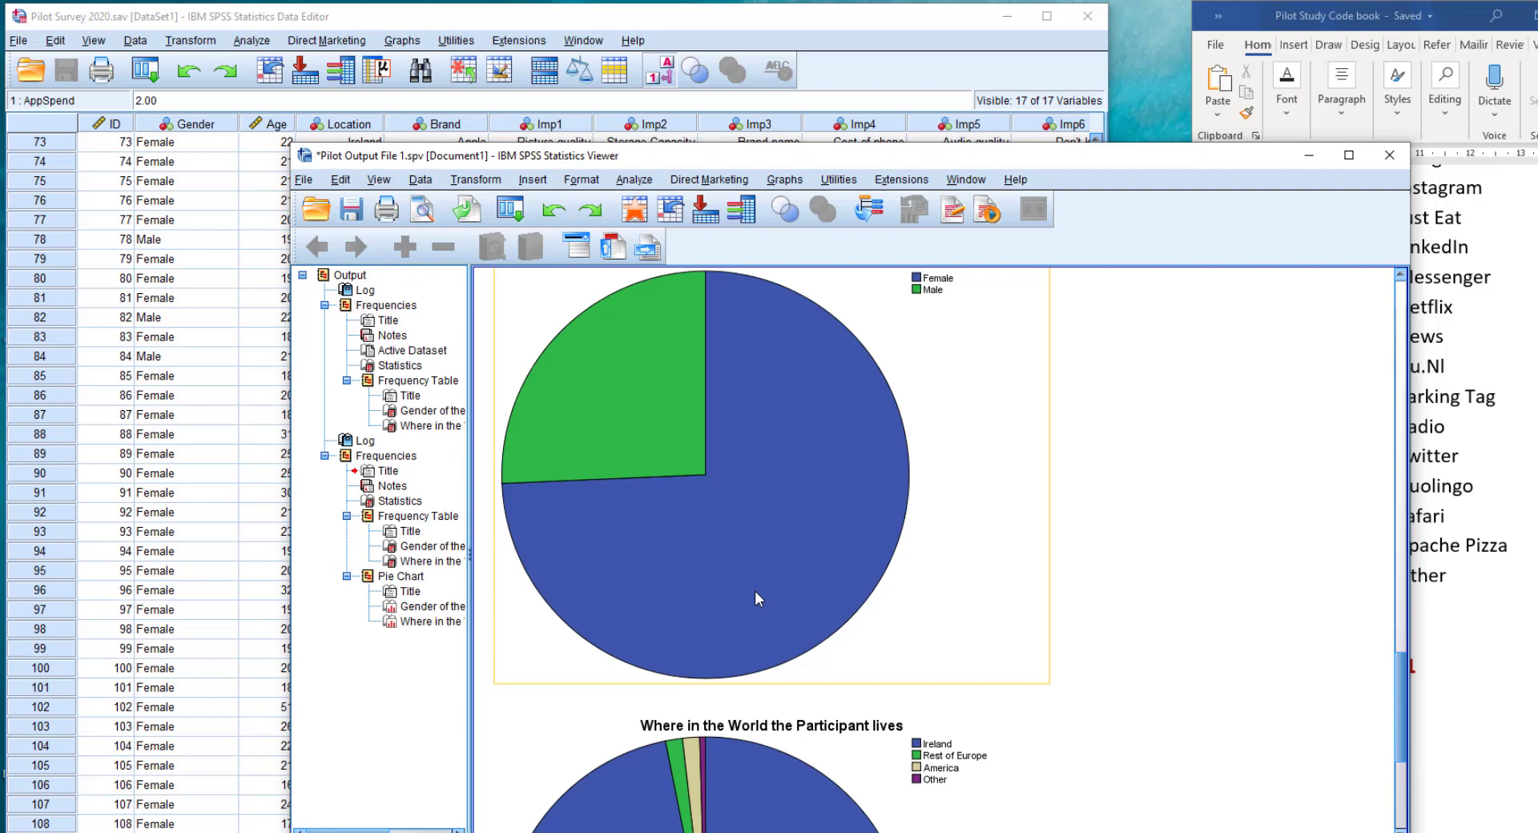
click(1130, 569)
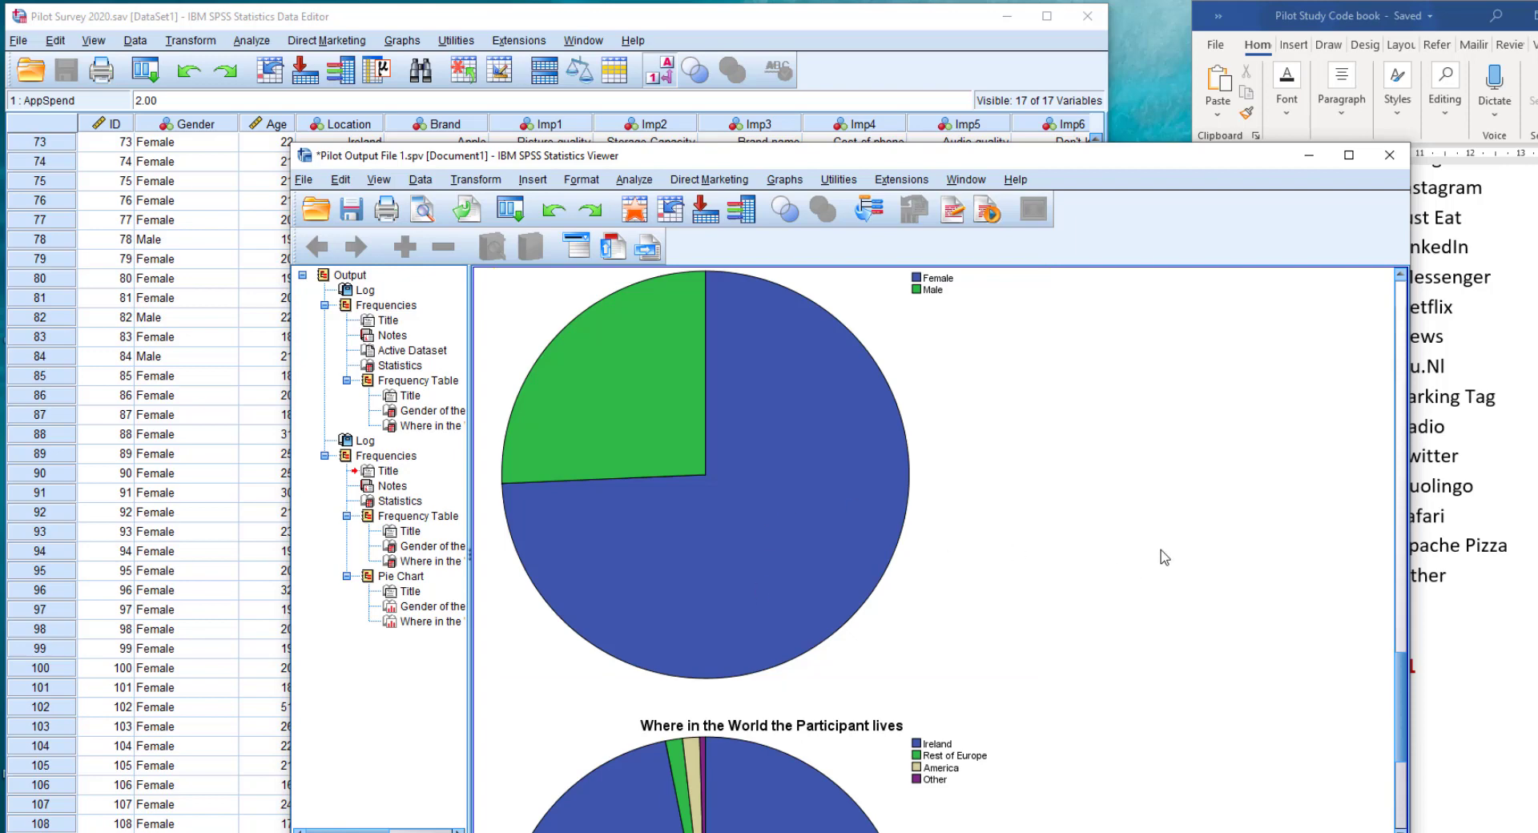
scroll(1165, 556, down, 2)
scroll(1166, 557, down, 5)
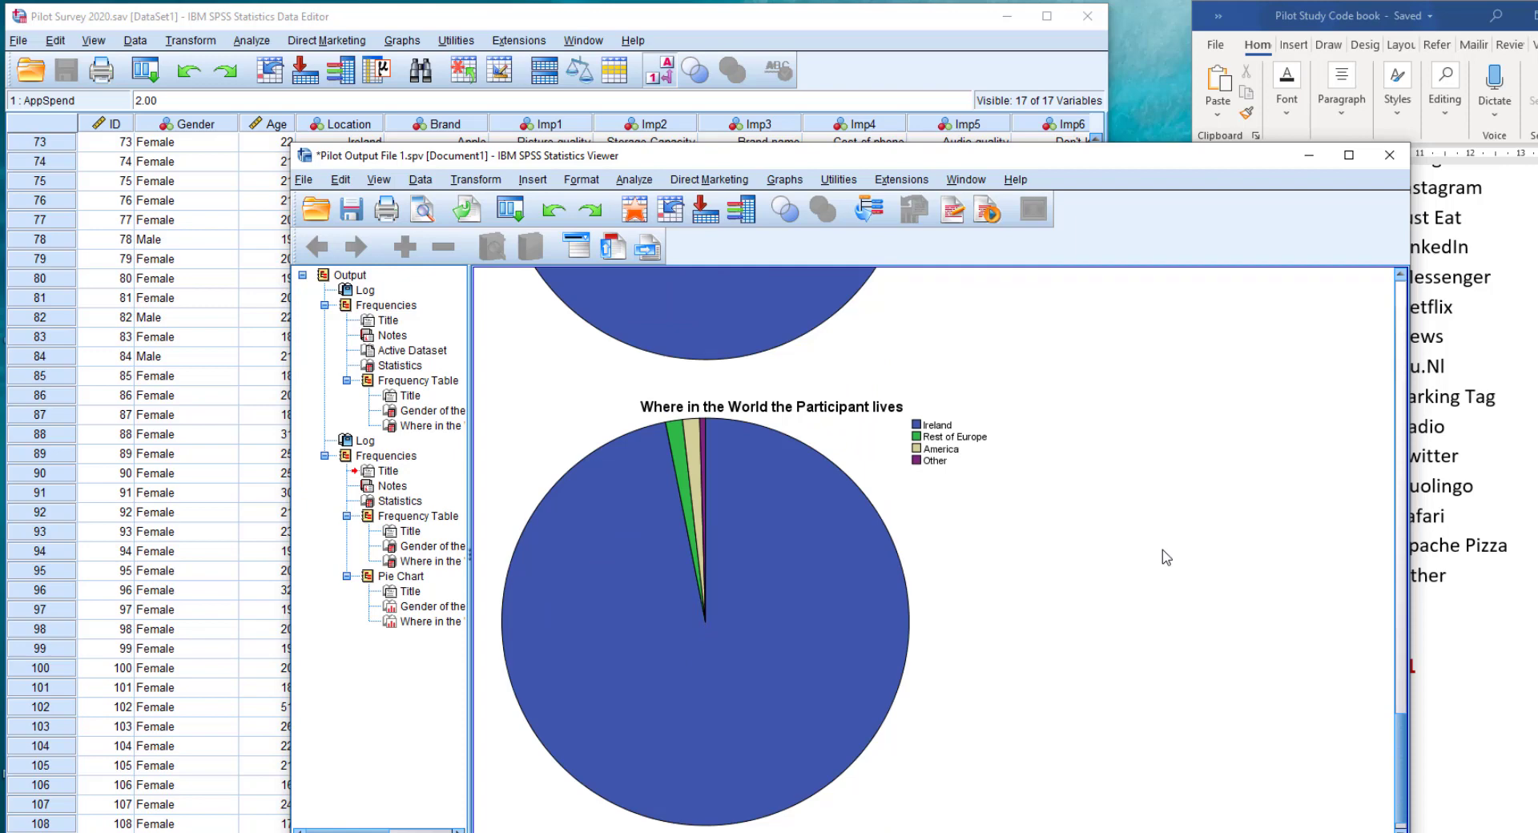
scroll(1166, 558, down, 1)
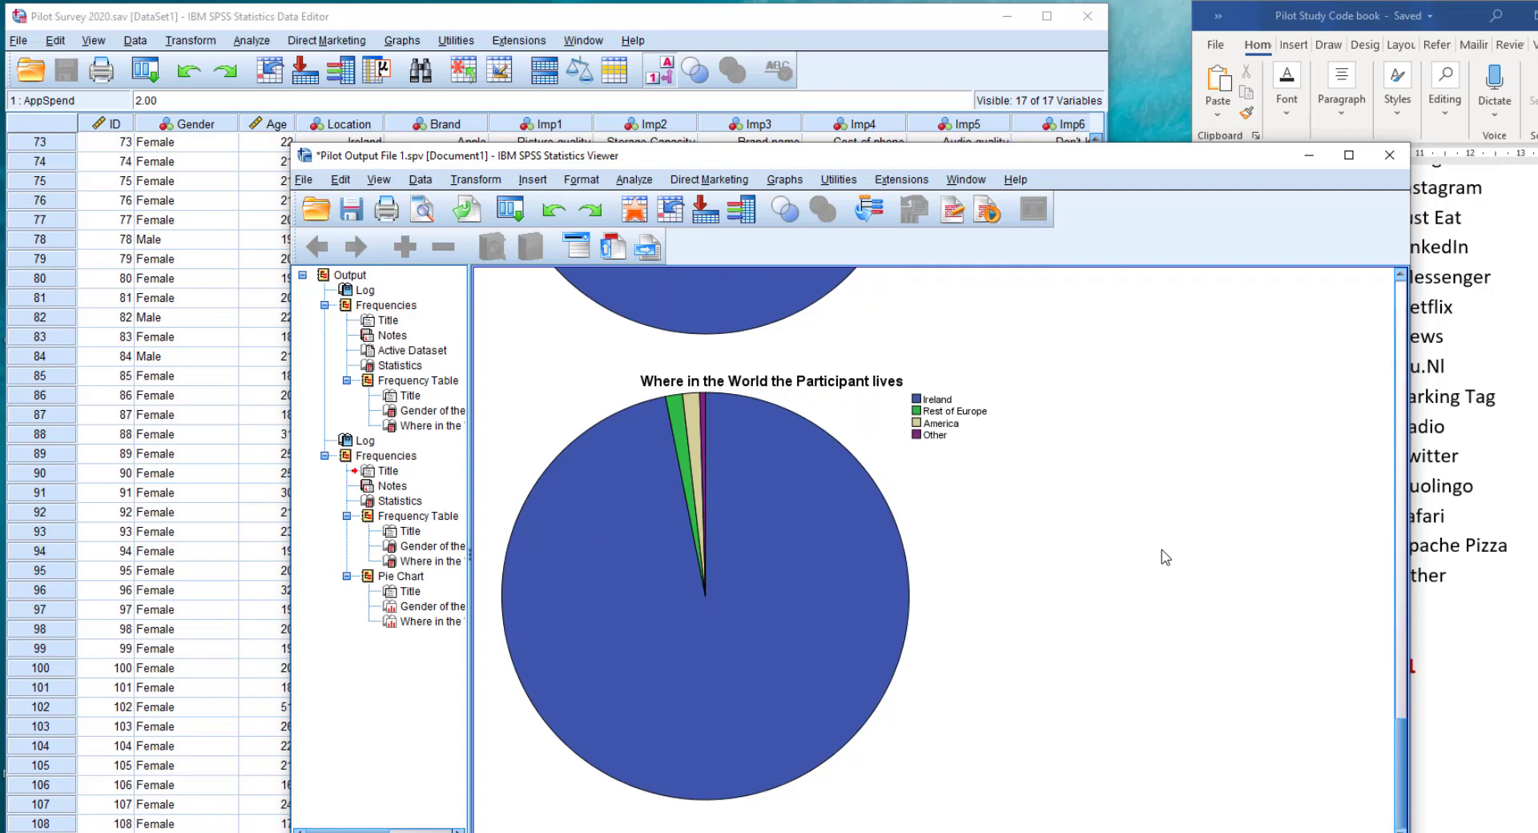
scroll(1165, 557, up, 8)
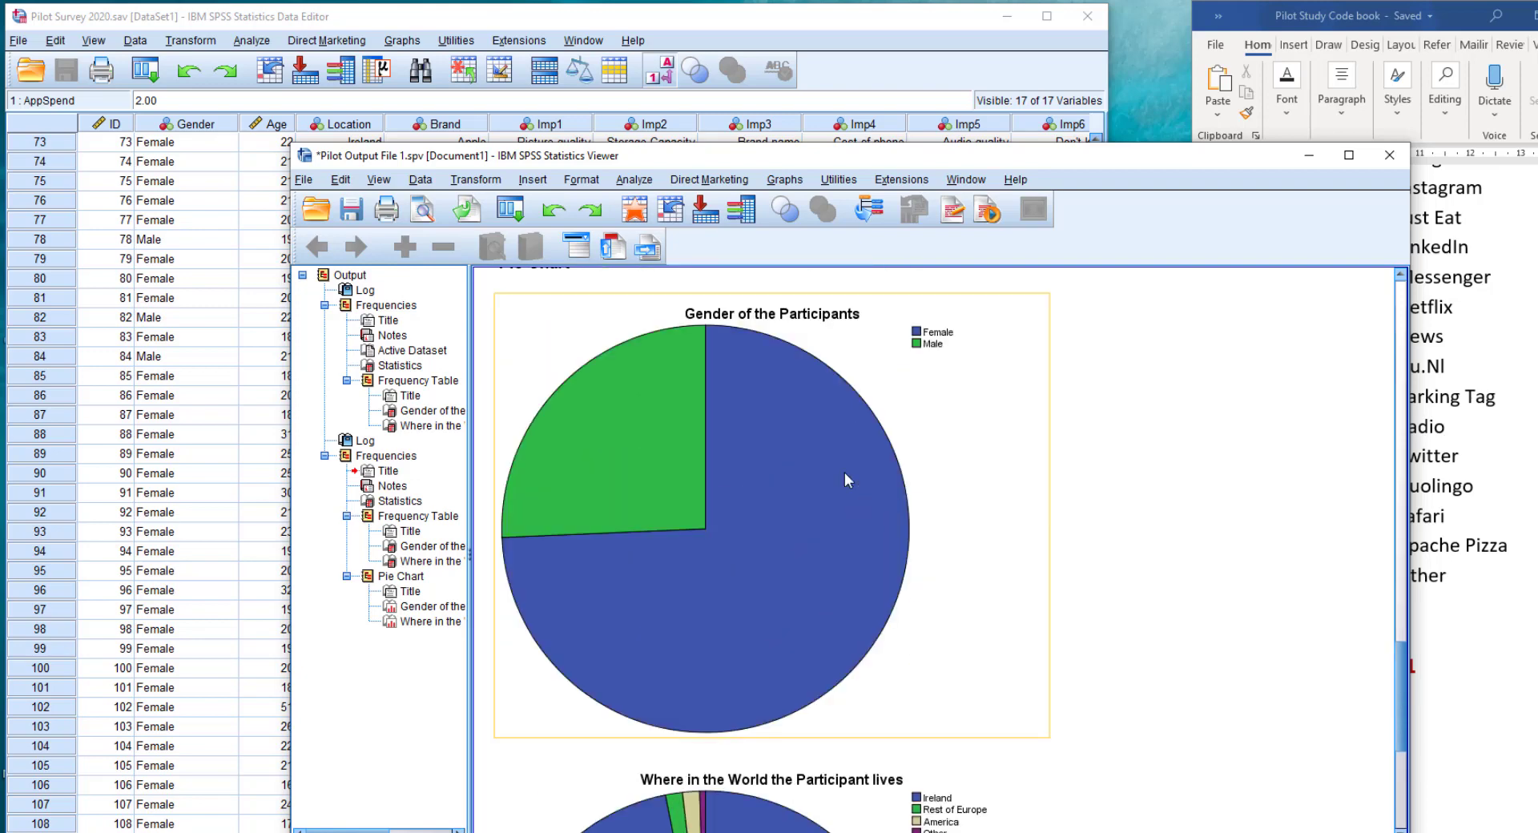
Open the Gender of the Participants pie chart in the Chart Editor and place its Properties window beside the chart
click(772, 548)
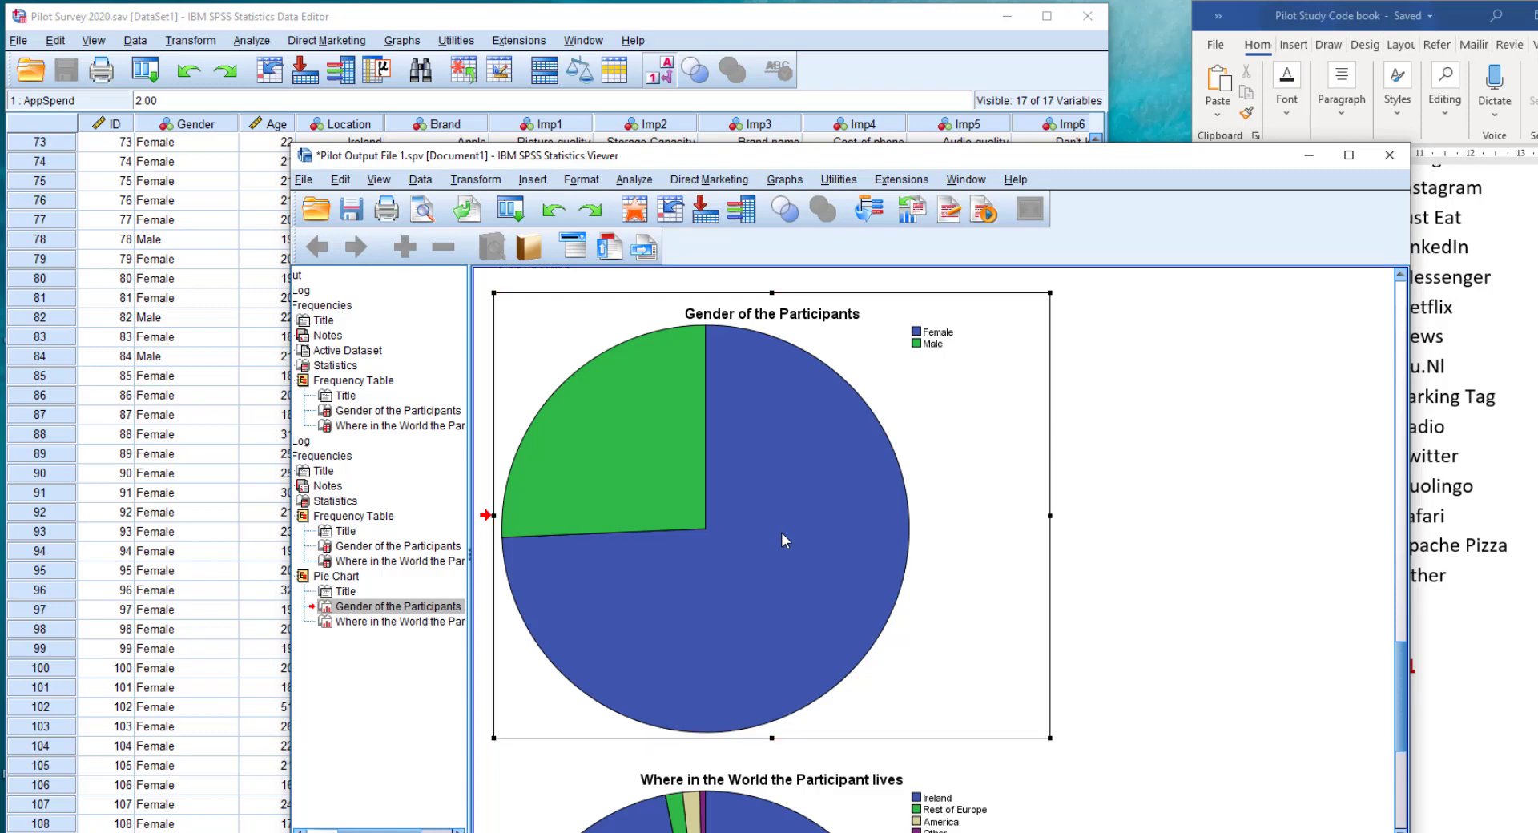
double_click(780, 532)
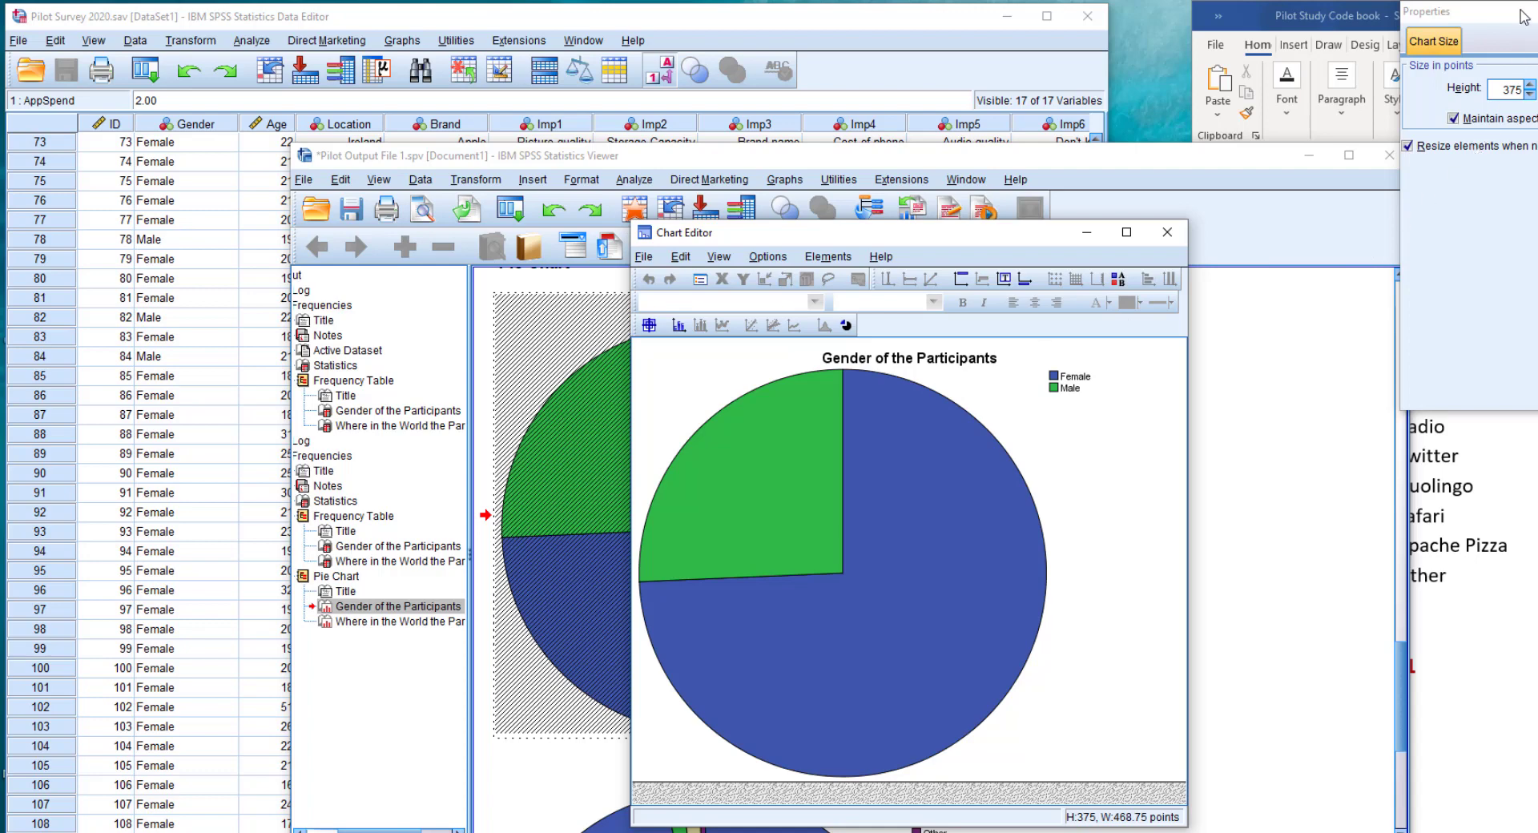
drag(1524, 16, 1373, 238)
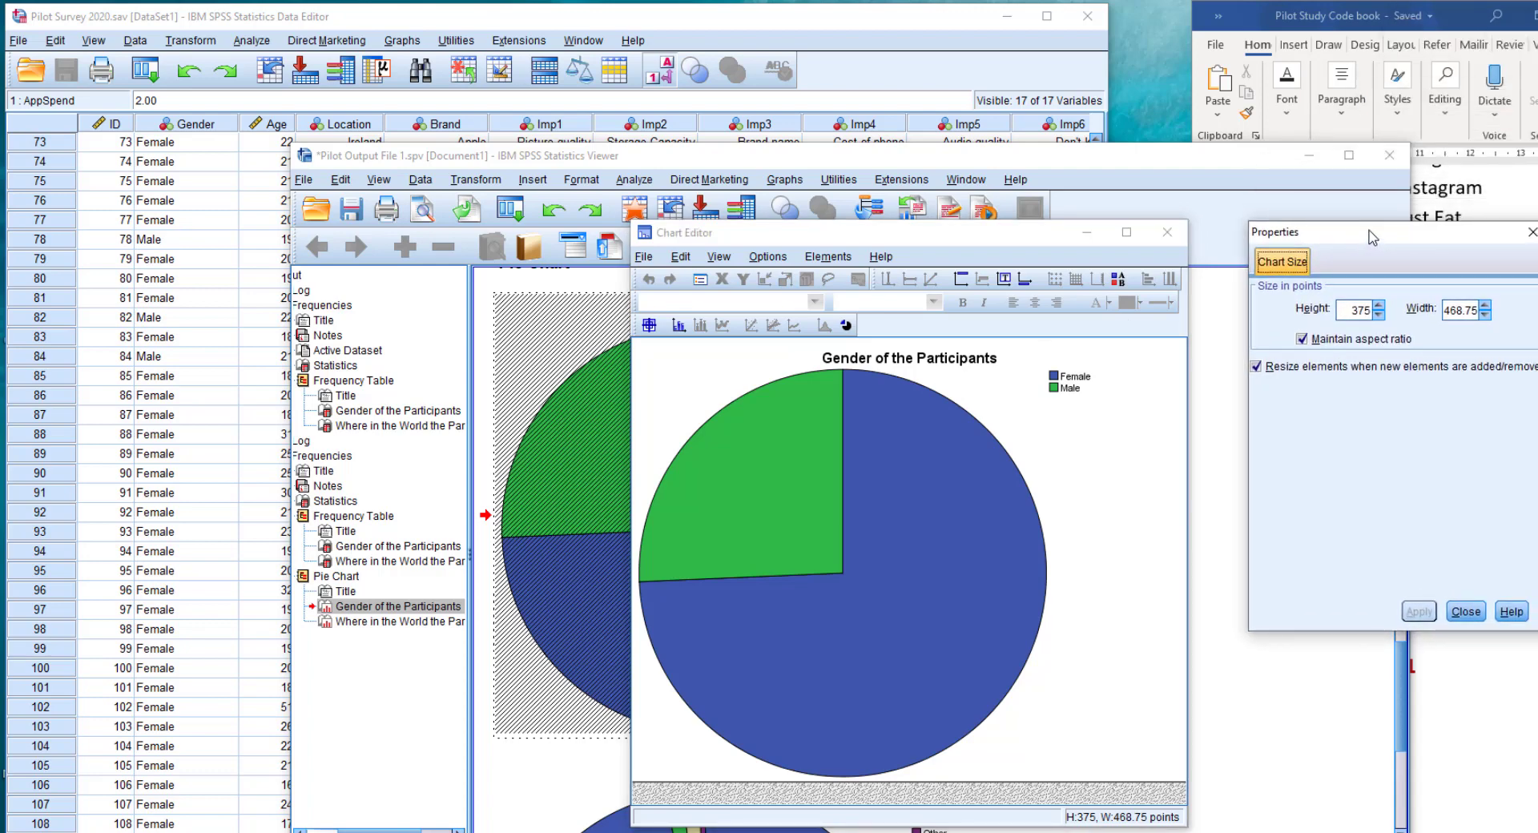
click(1122, 448)
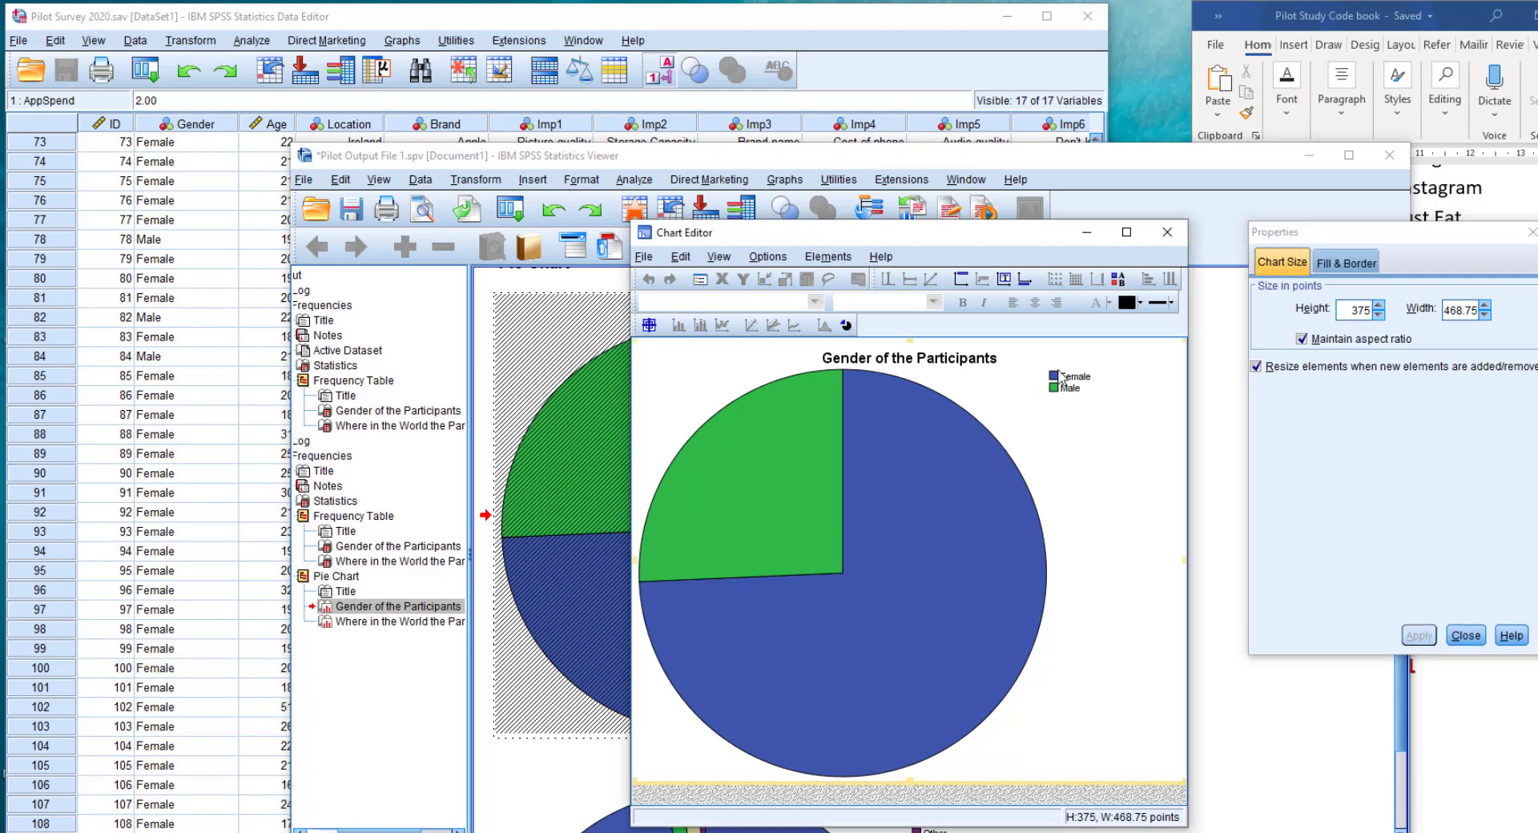
Hide the pie chart's legend and fill the chart background with orange
click(1120, 285)
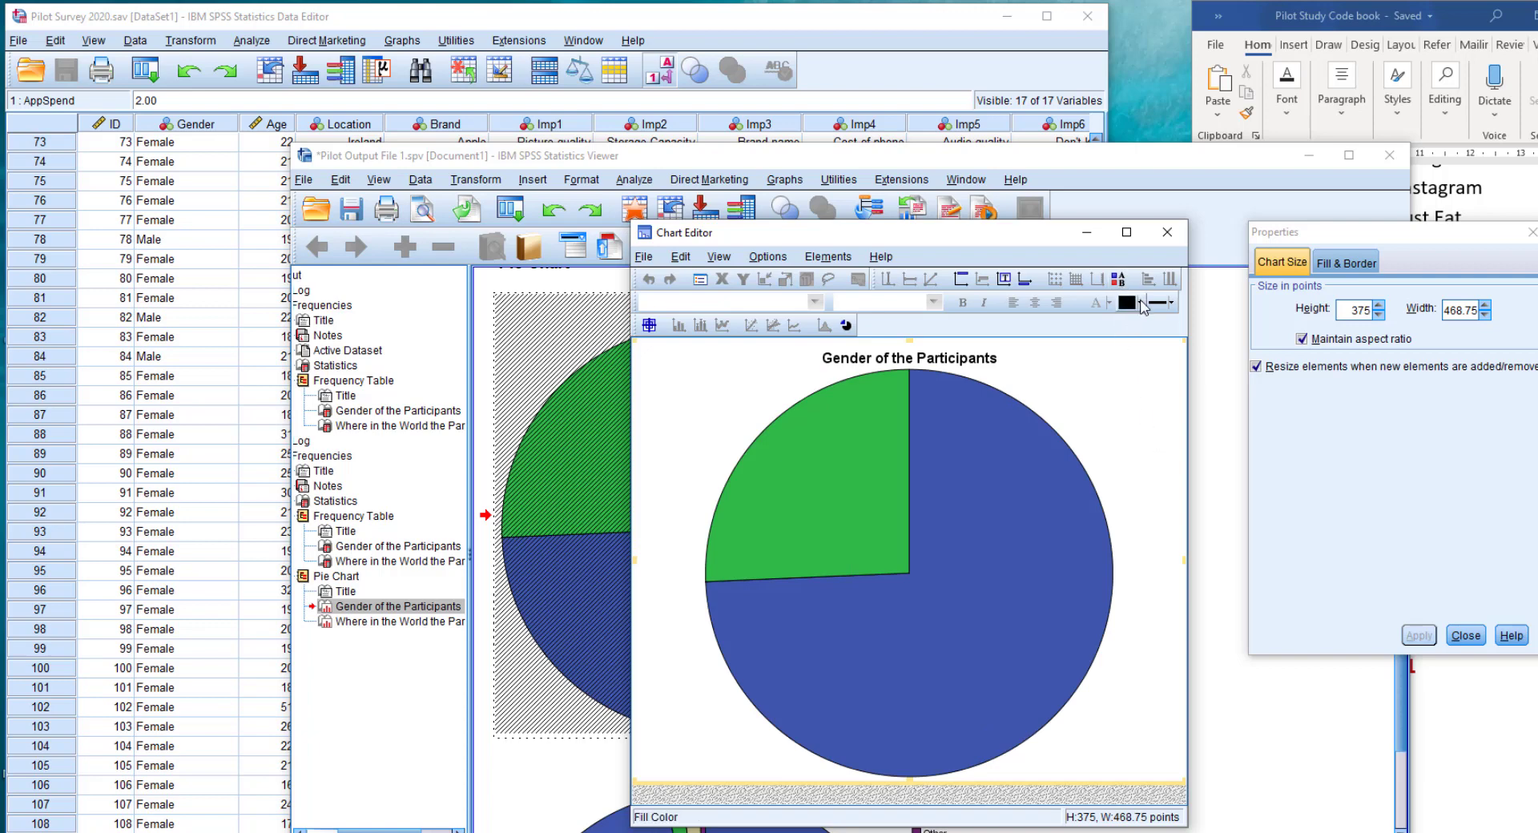
click(1140, 303)
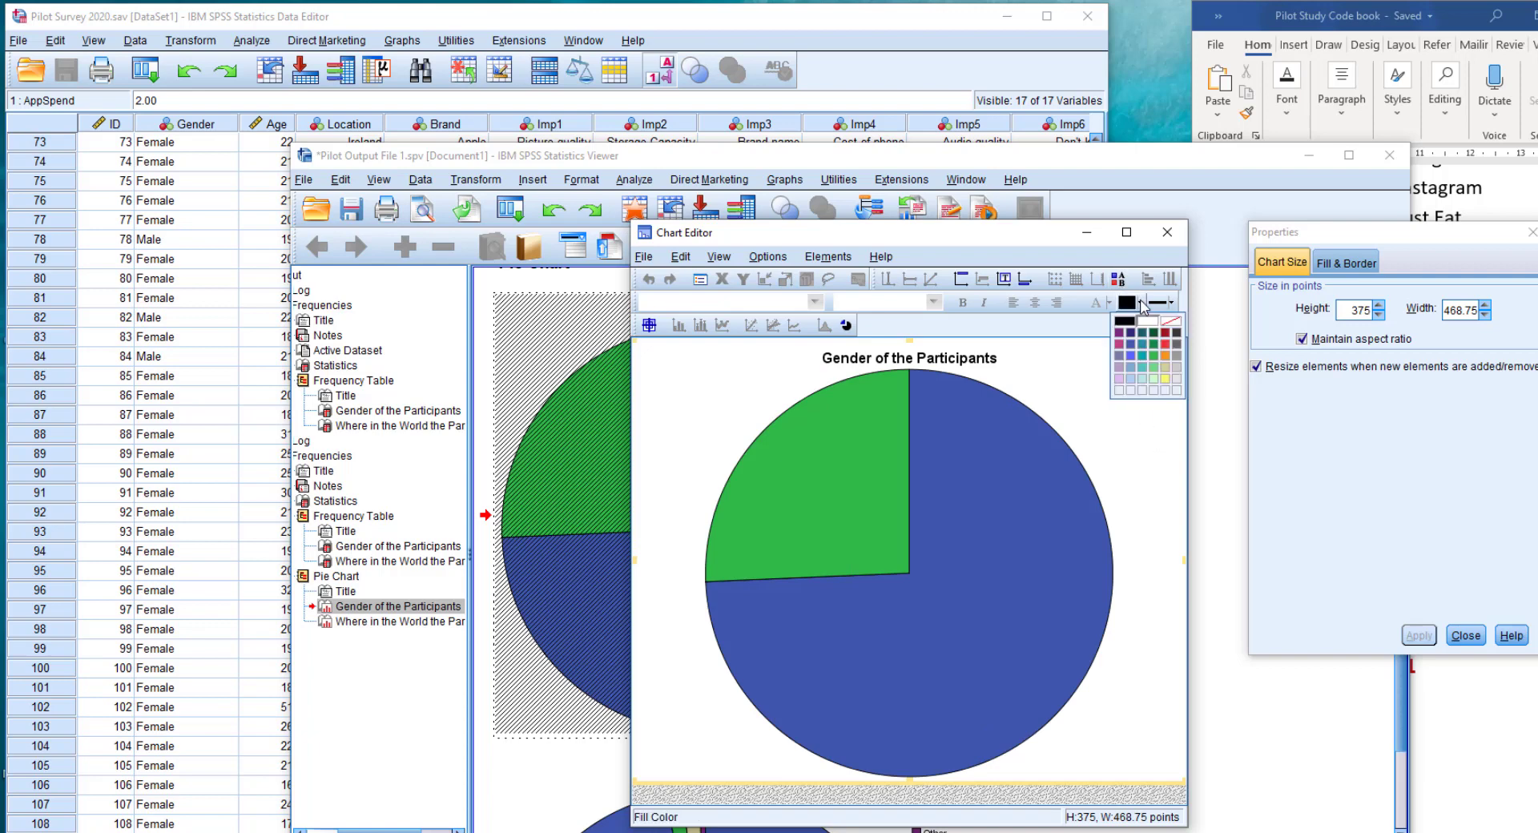
click(1163, 355)
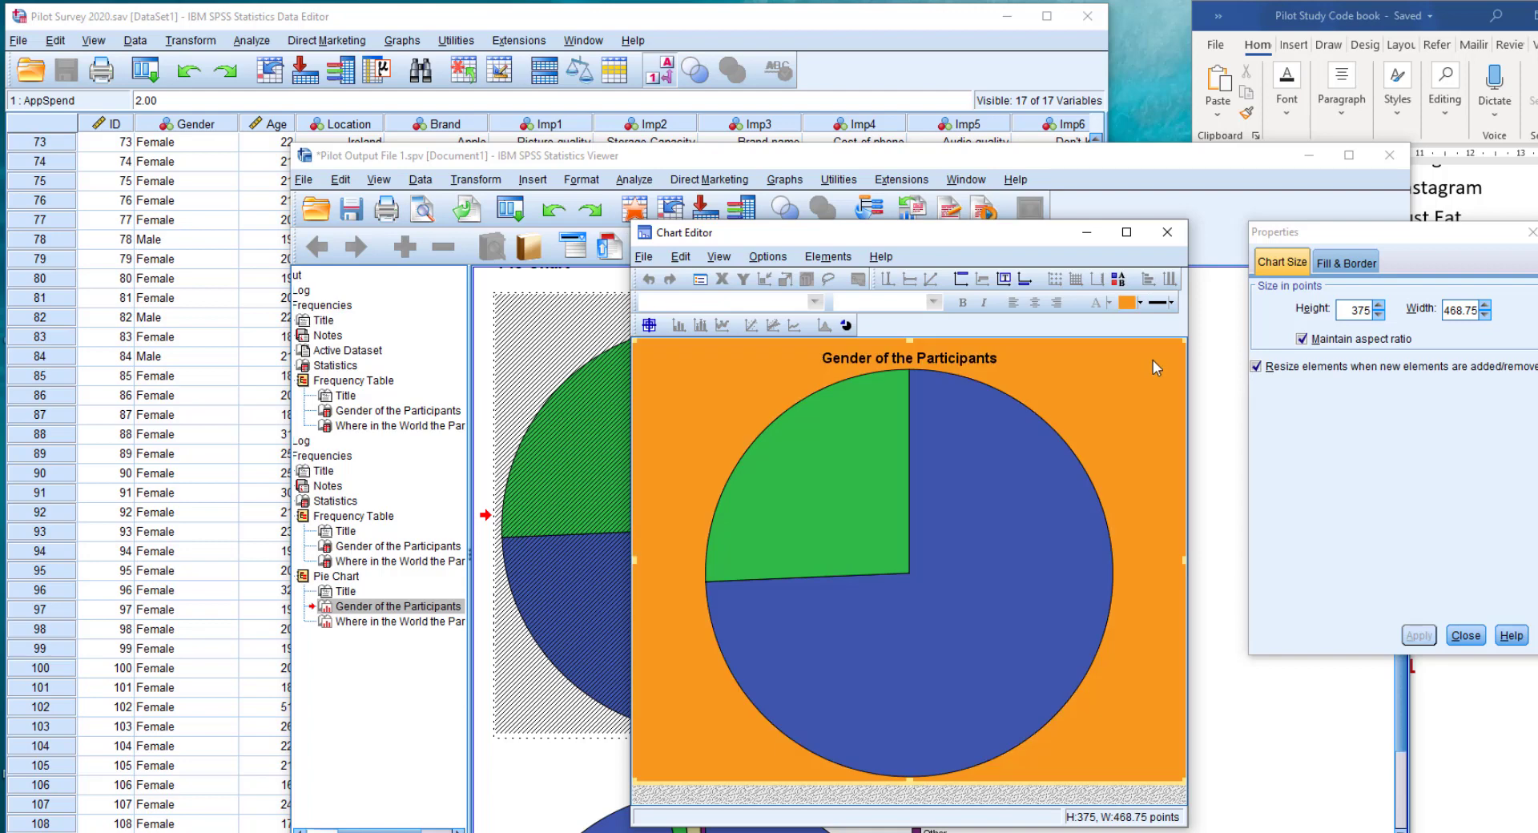
Select only the Female slice of the pie and change its fill color to magenta
click(985, 531)
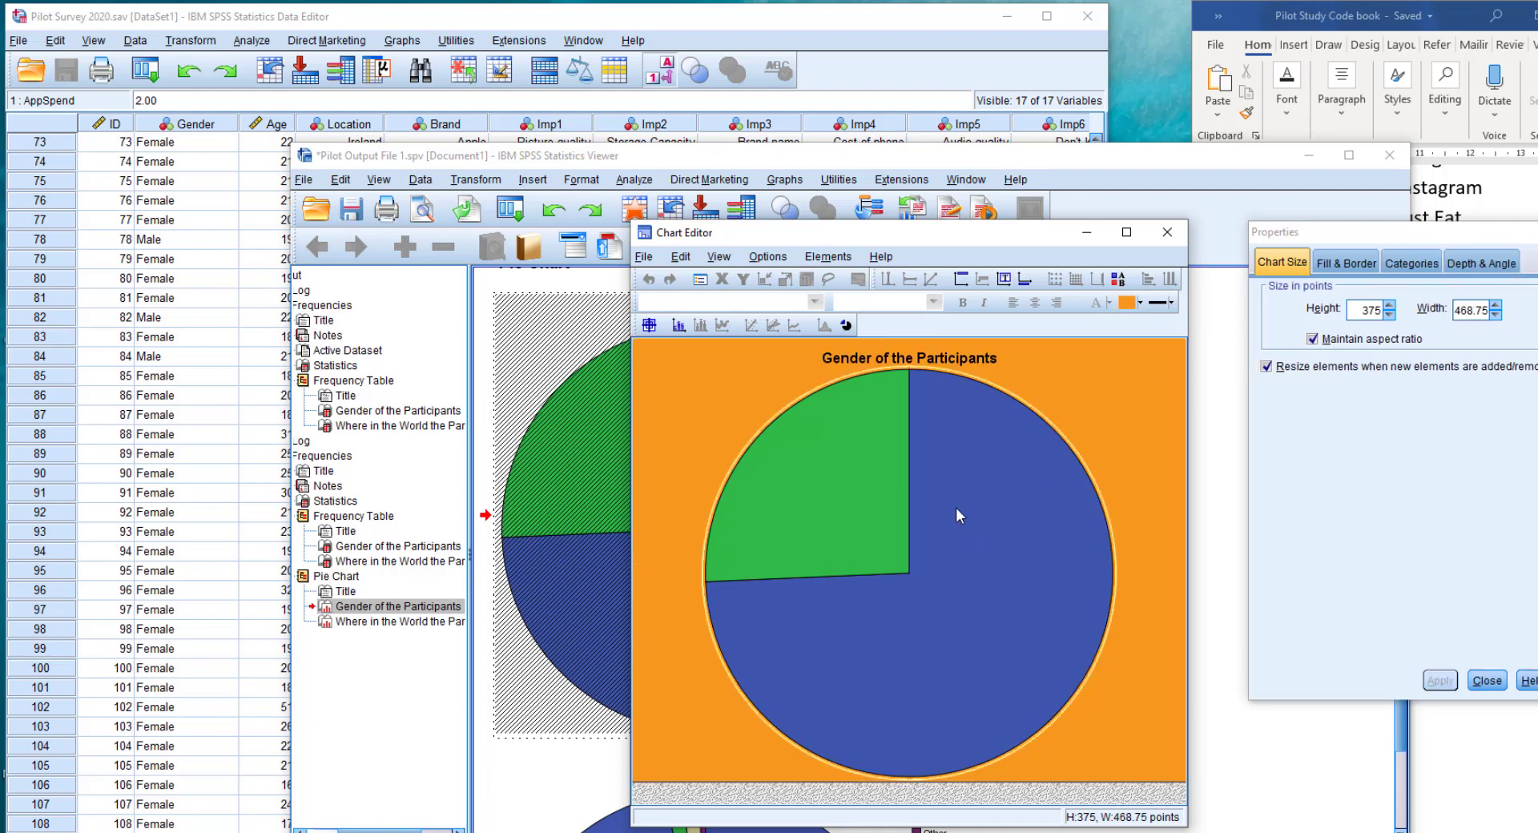
click(975, 528)
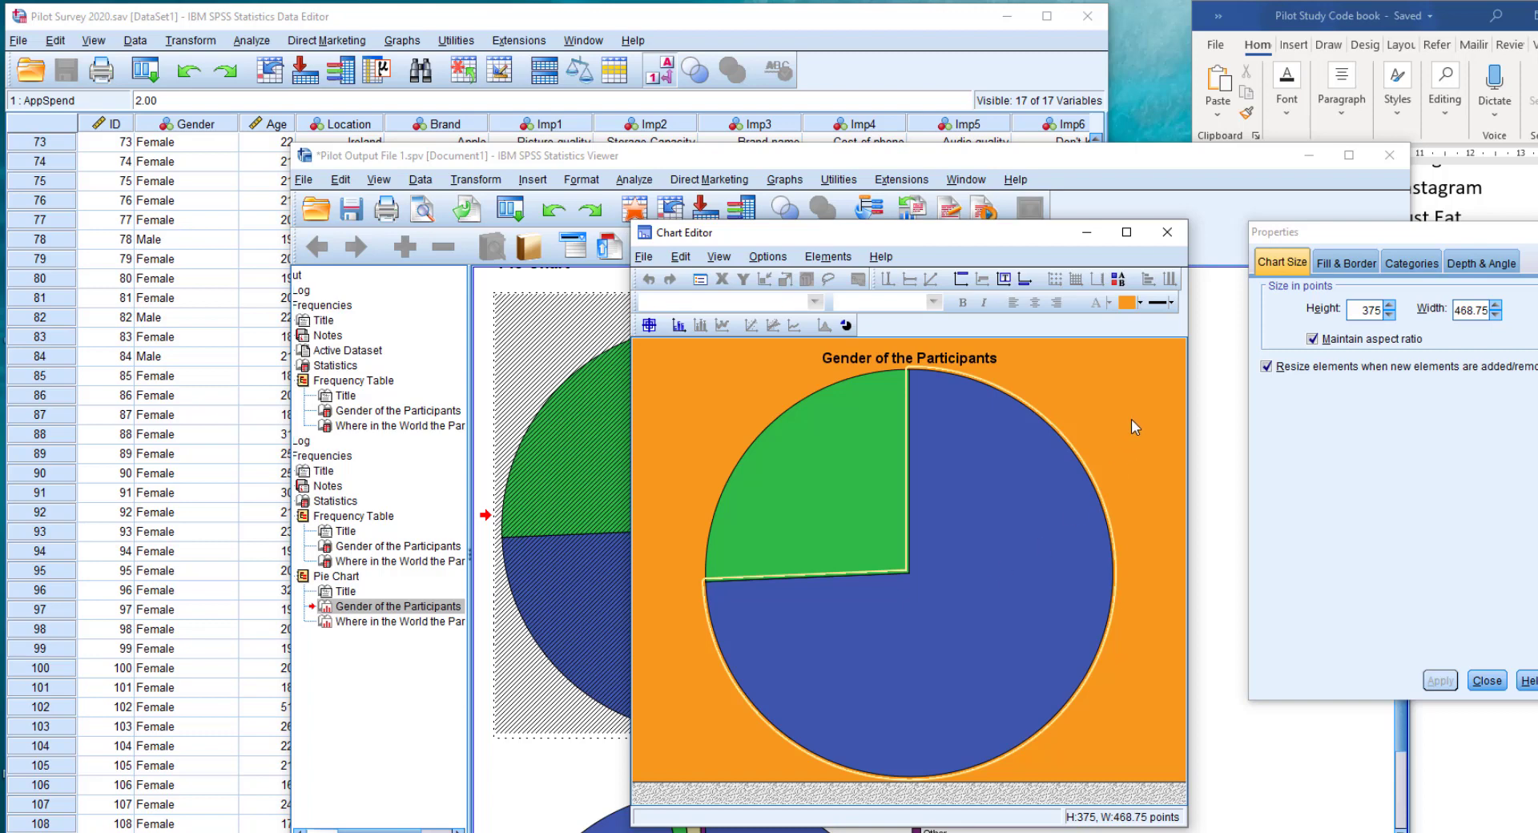
click(1140, 302)
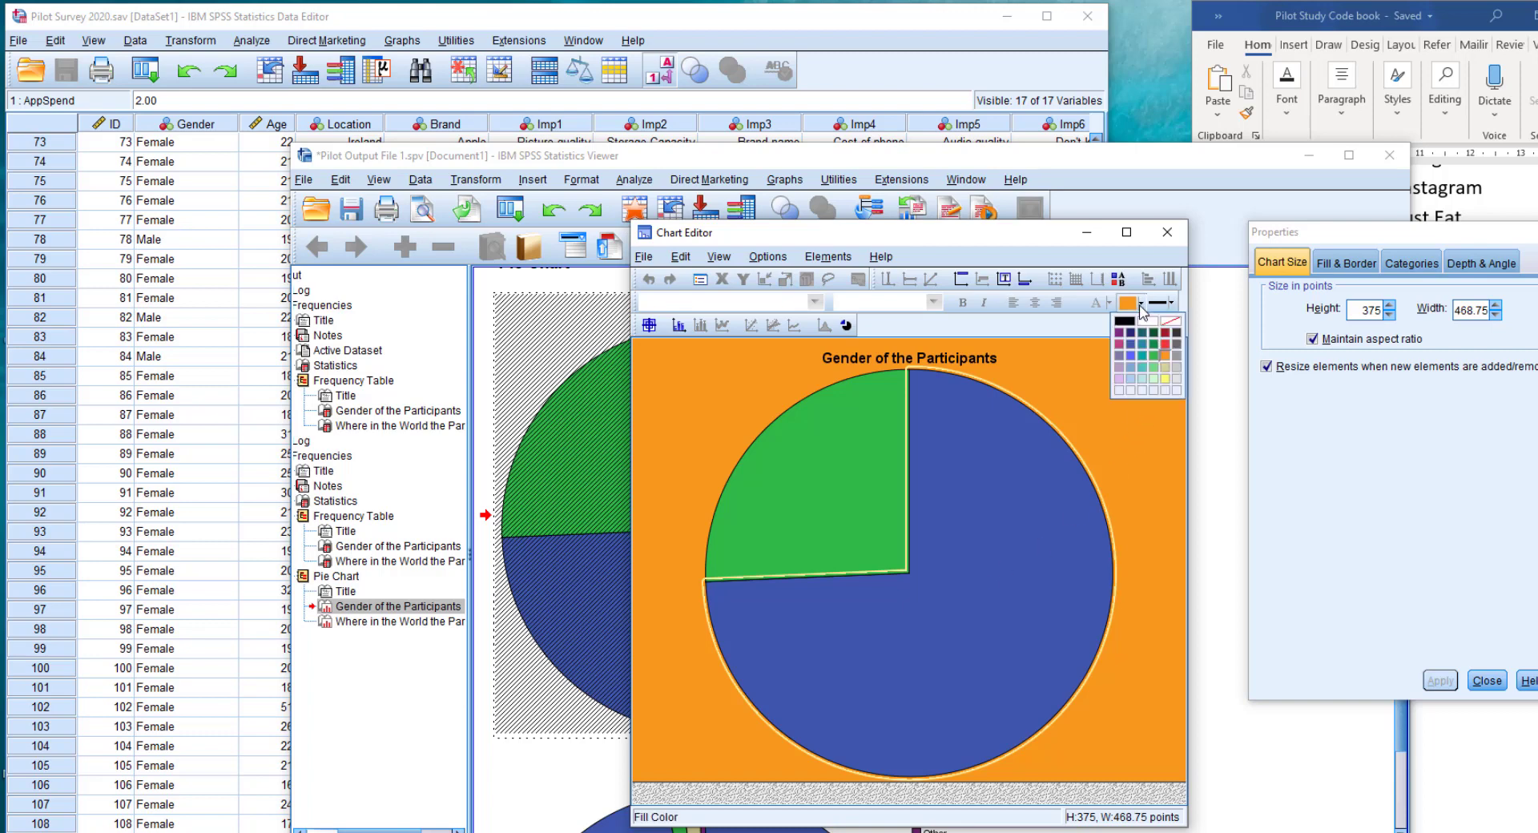
click(1119, 343)
click(1119, 381)
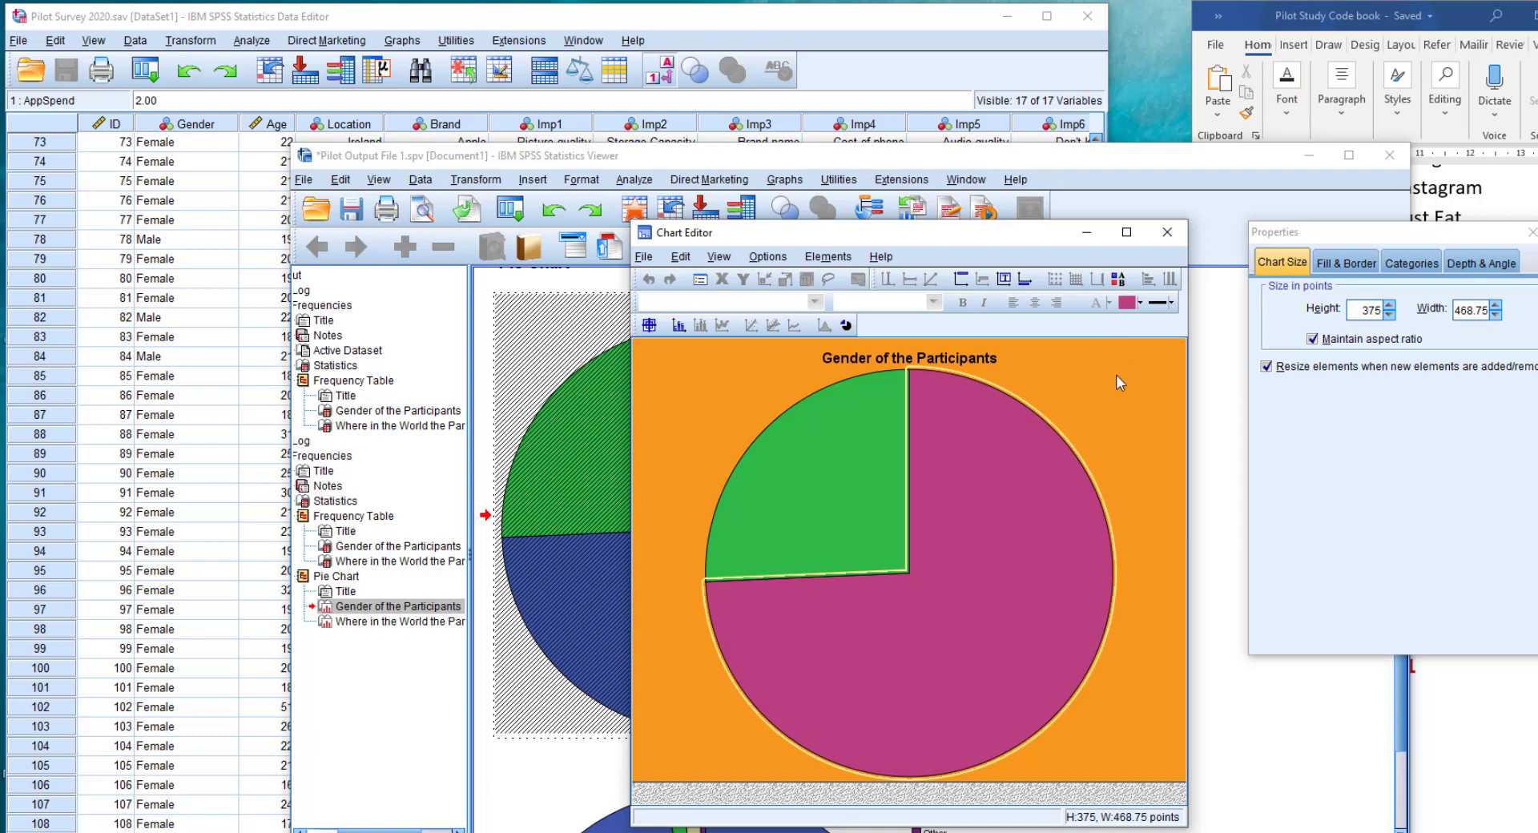
Fill the inner area around the pie with white and display its fill and border properties
click(1120, 348)
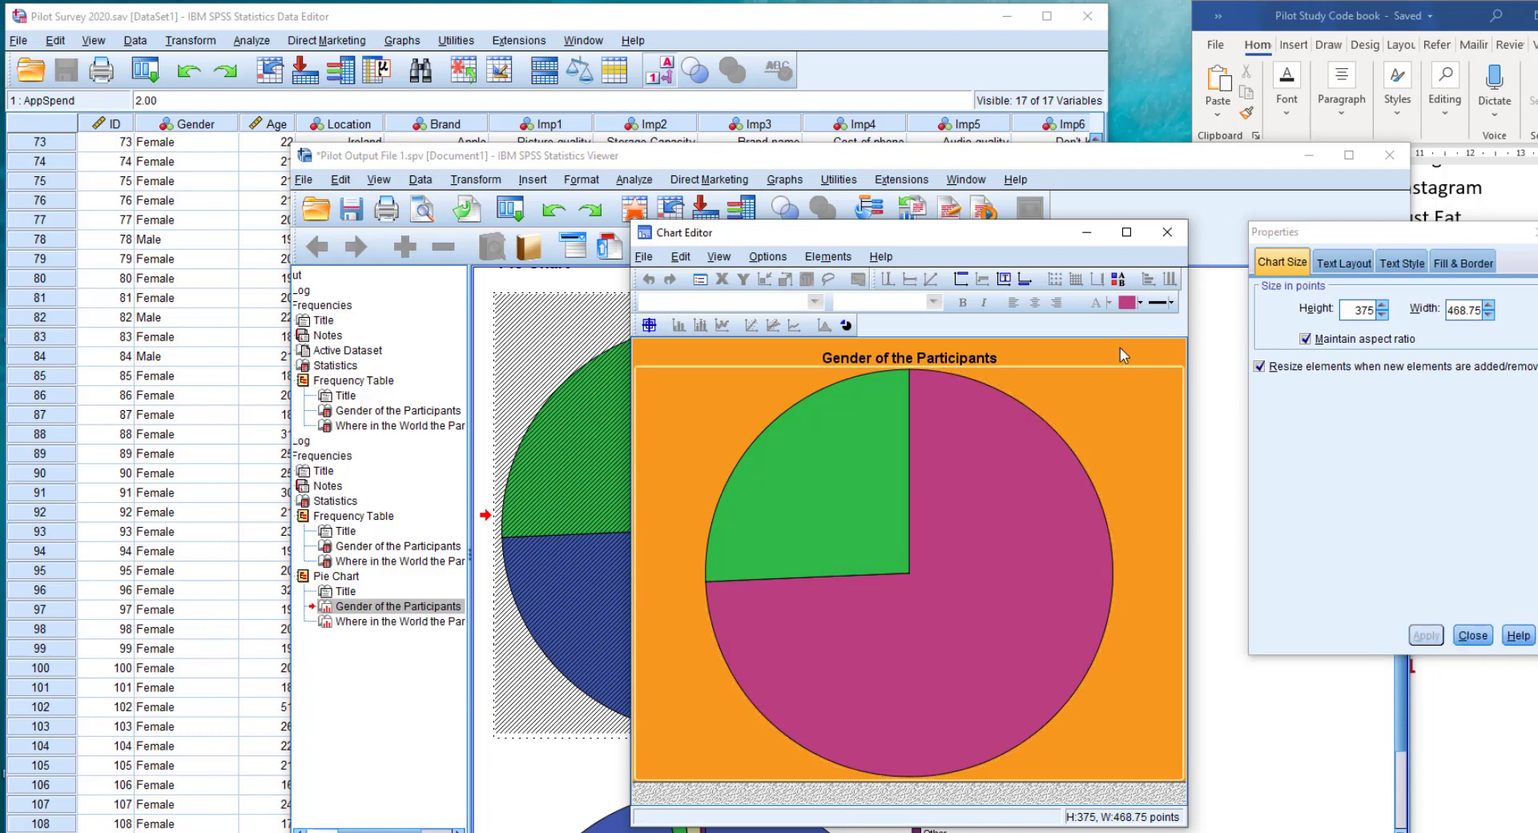
click(1133, 410)
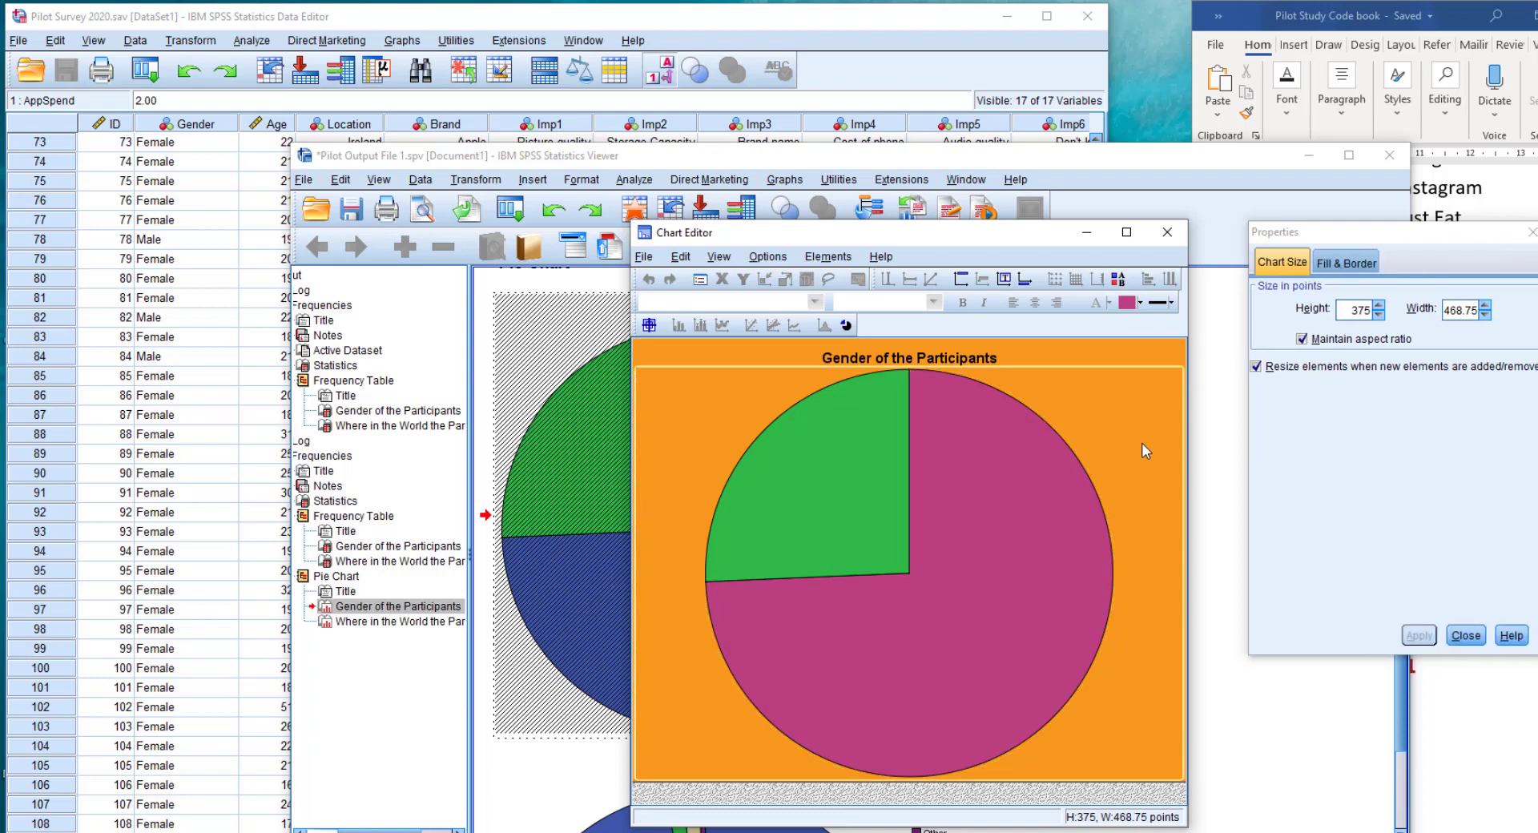
click(1140, 304)
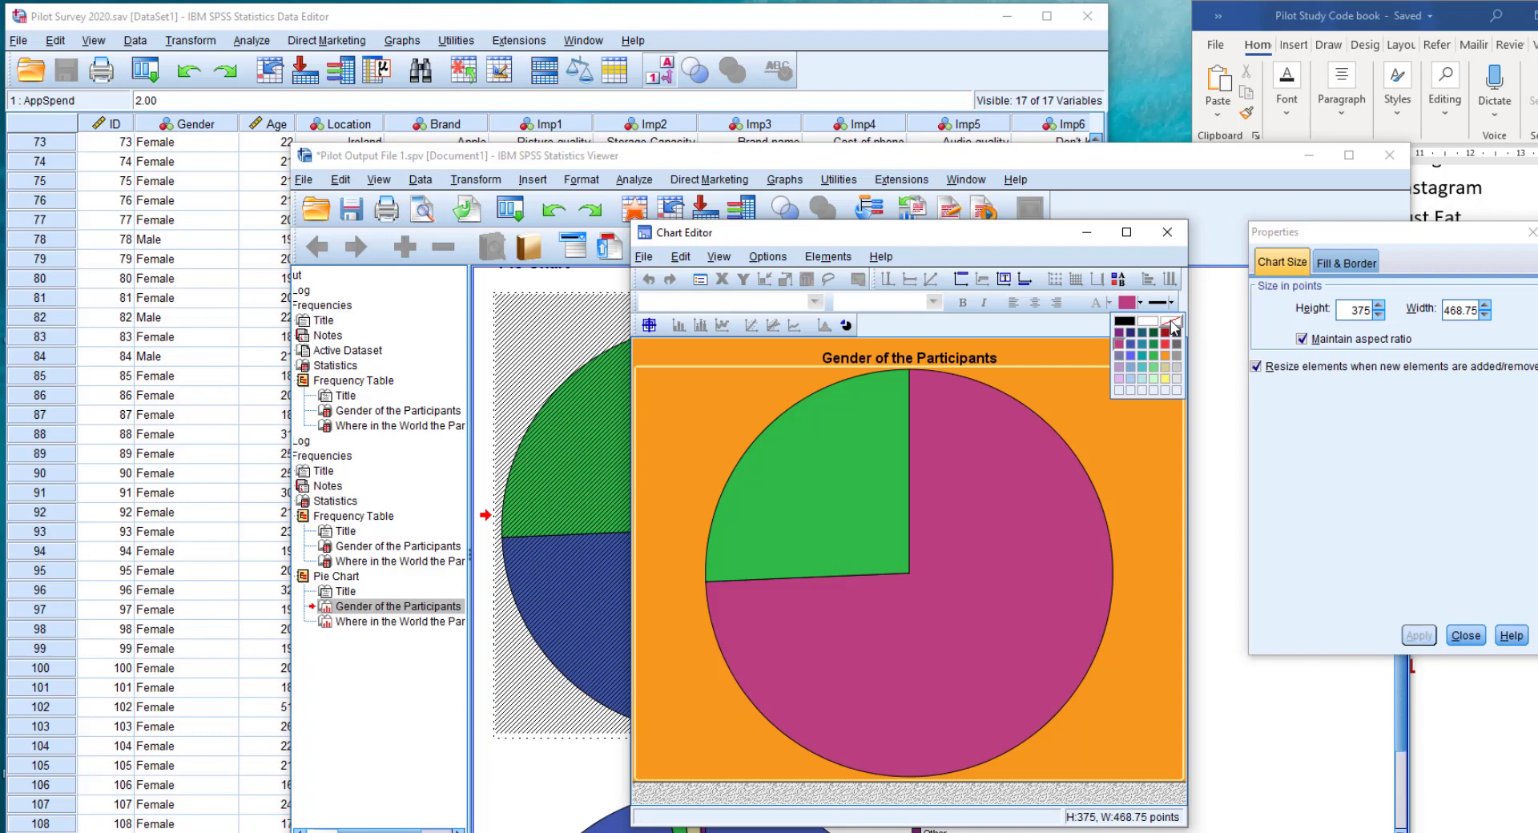
click(1172, 324)
click(1141, 302)
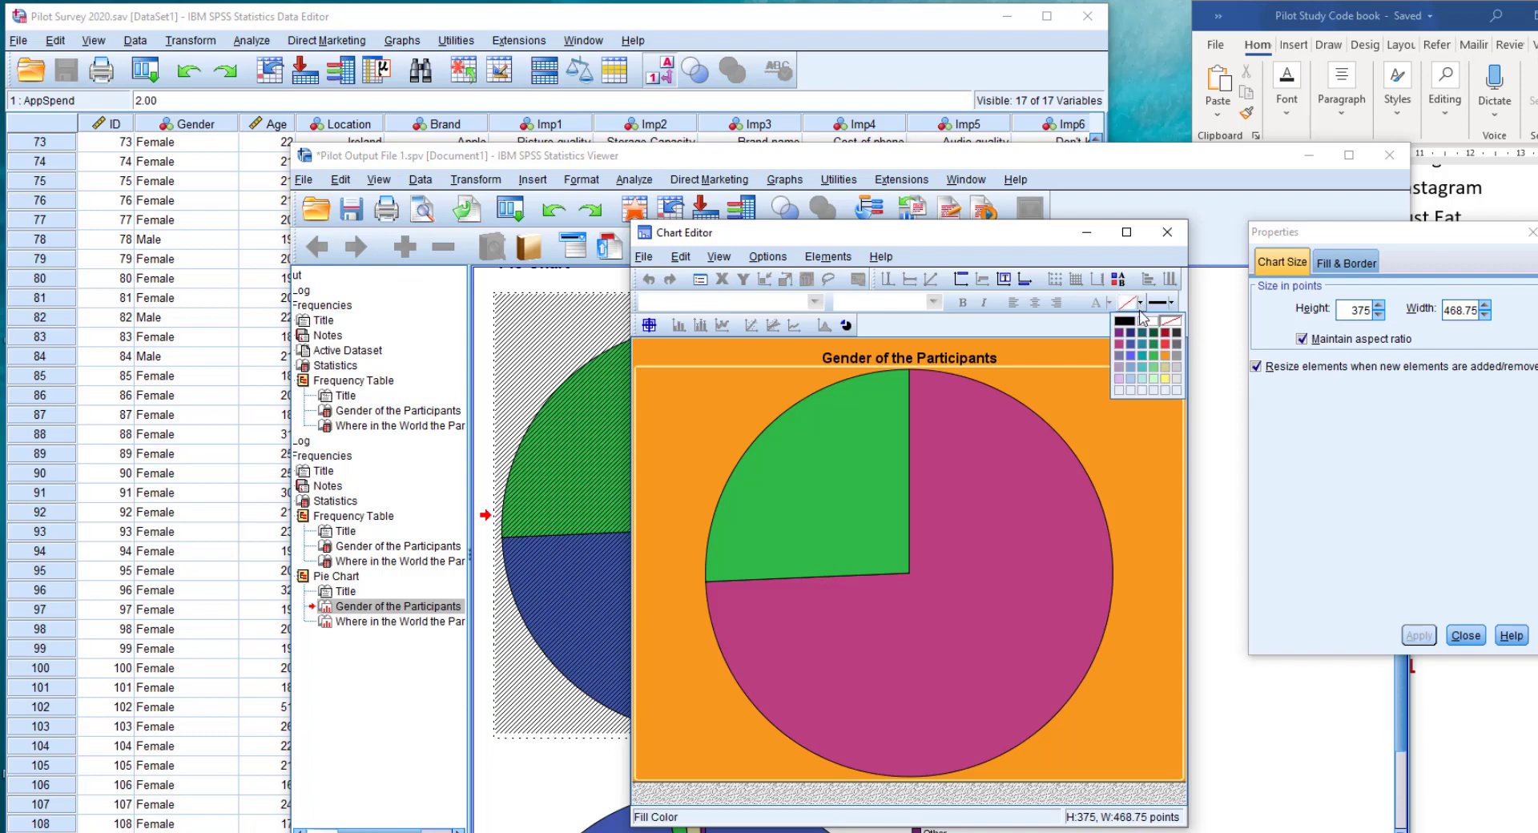
click(1147, 322)
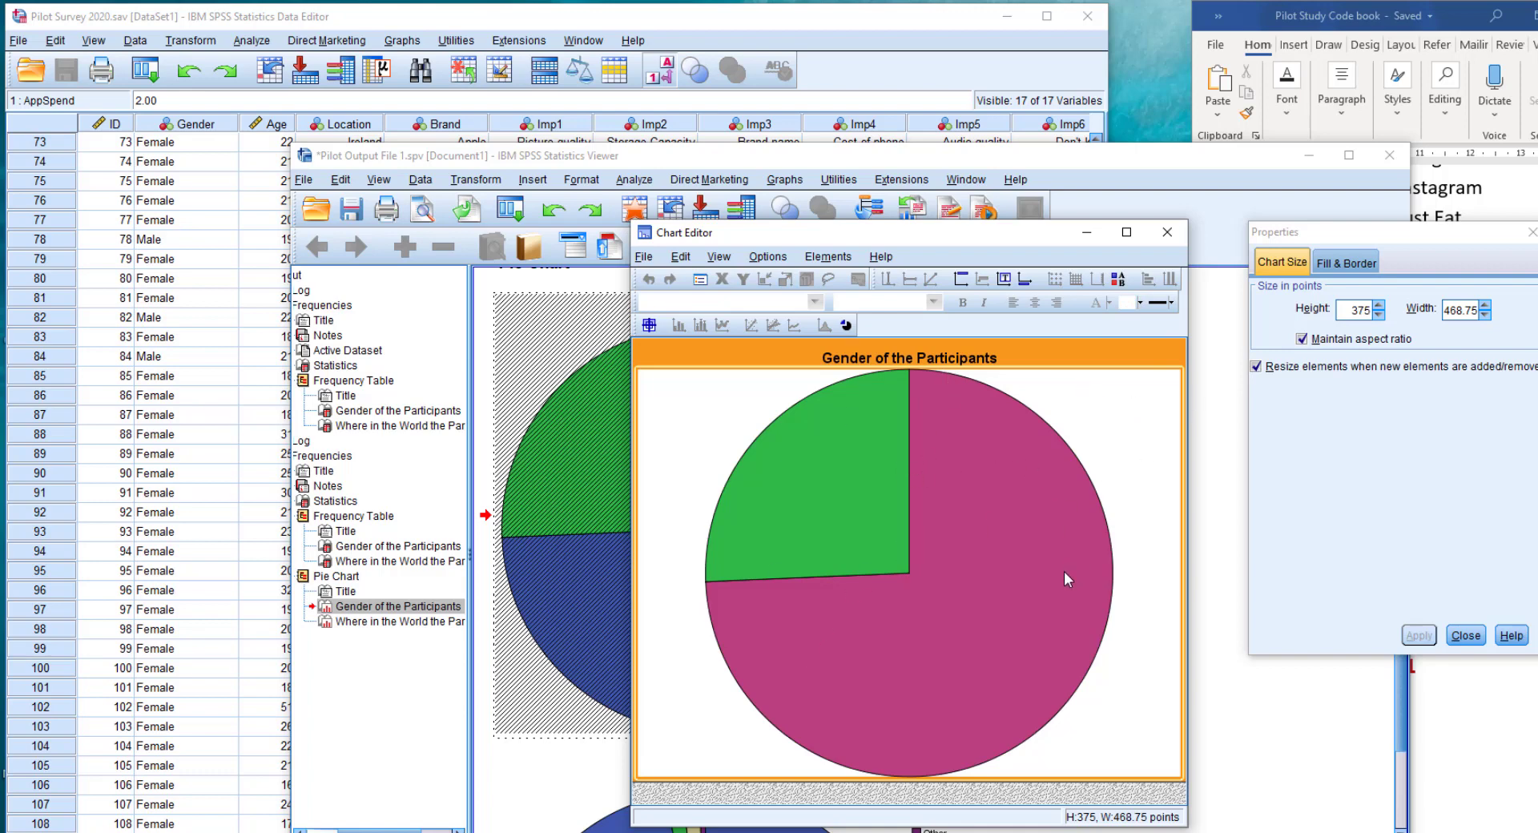
click(1357, 265)
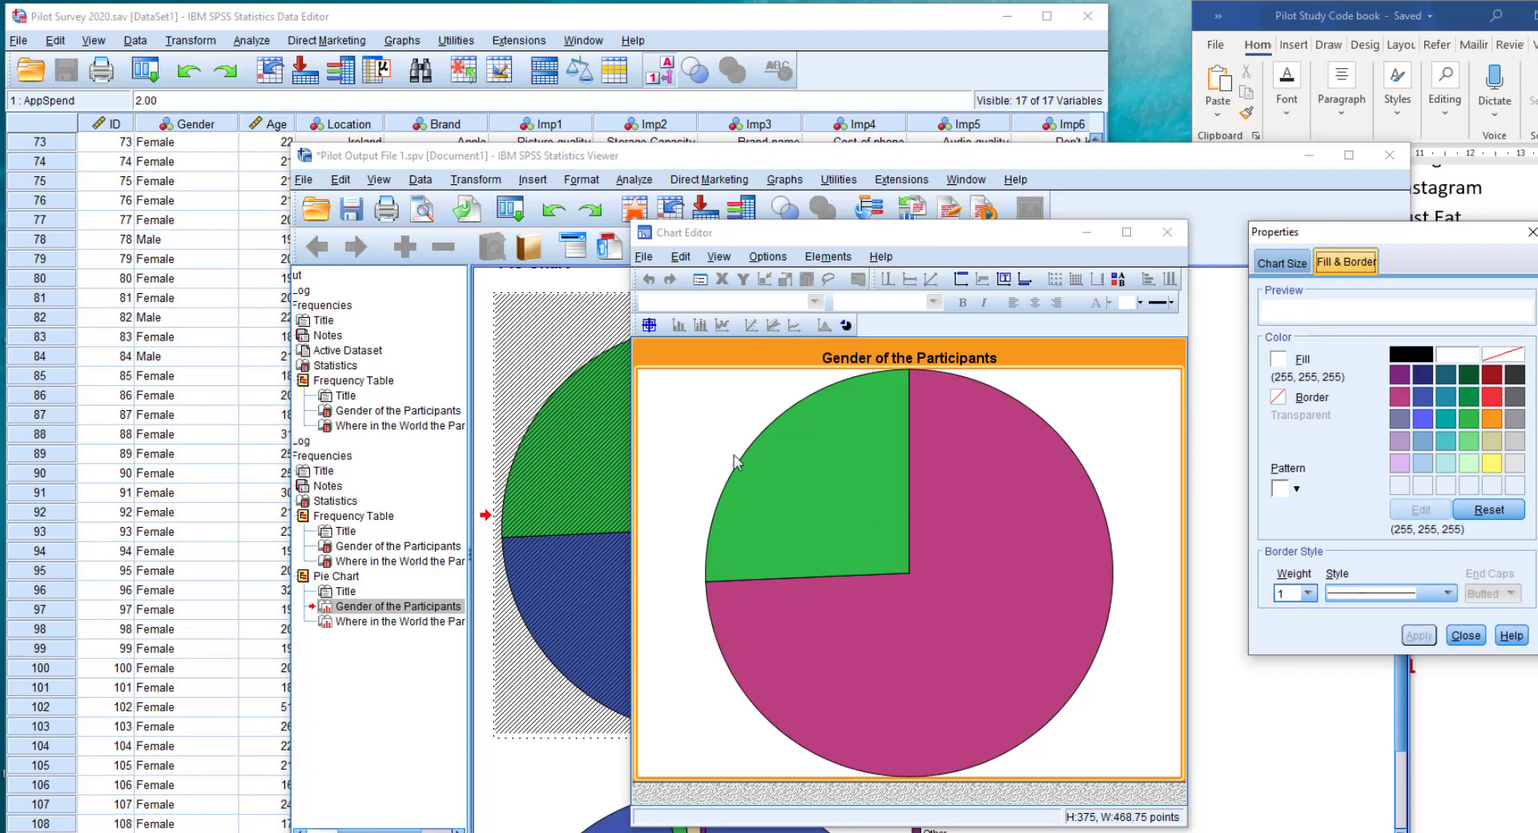
Show the legend for the Female and Male slices on the pie chart again
click(765, 257)
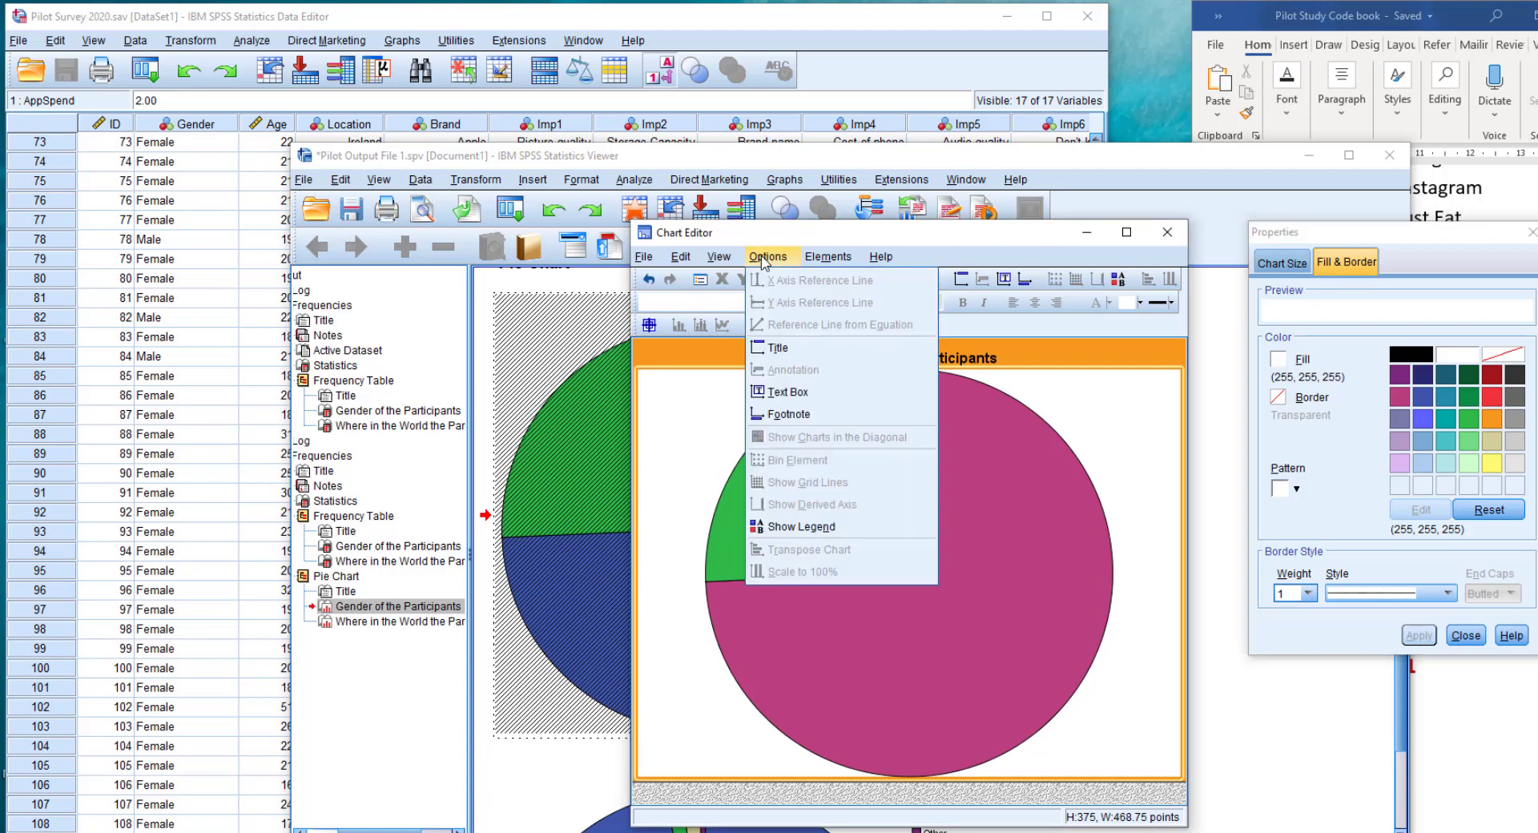
click(775, 527)
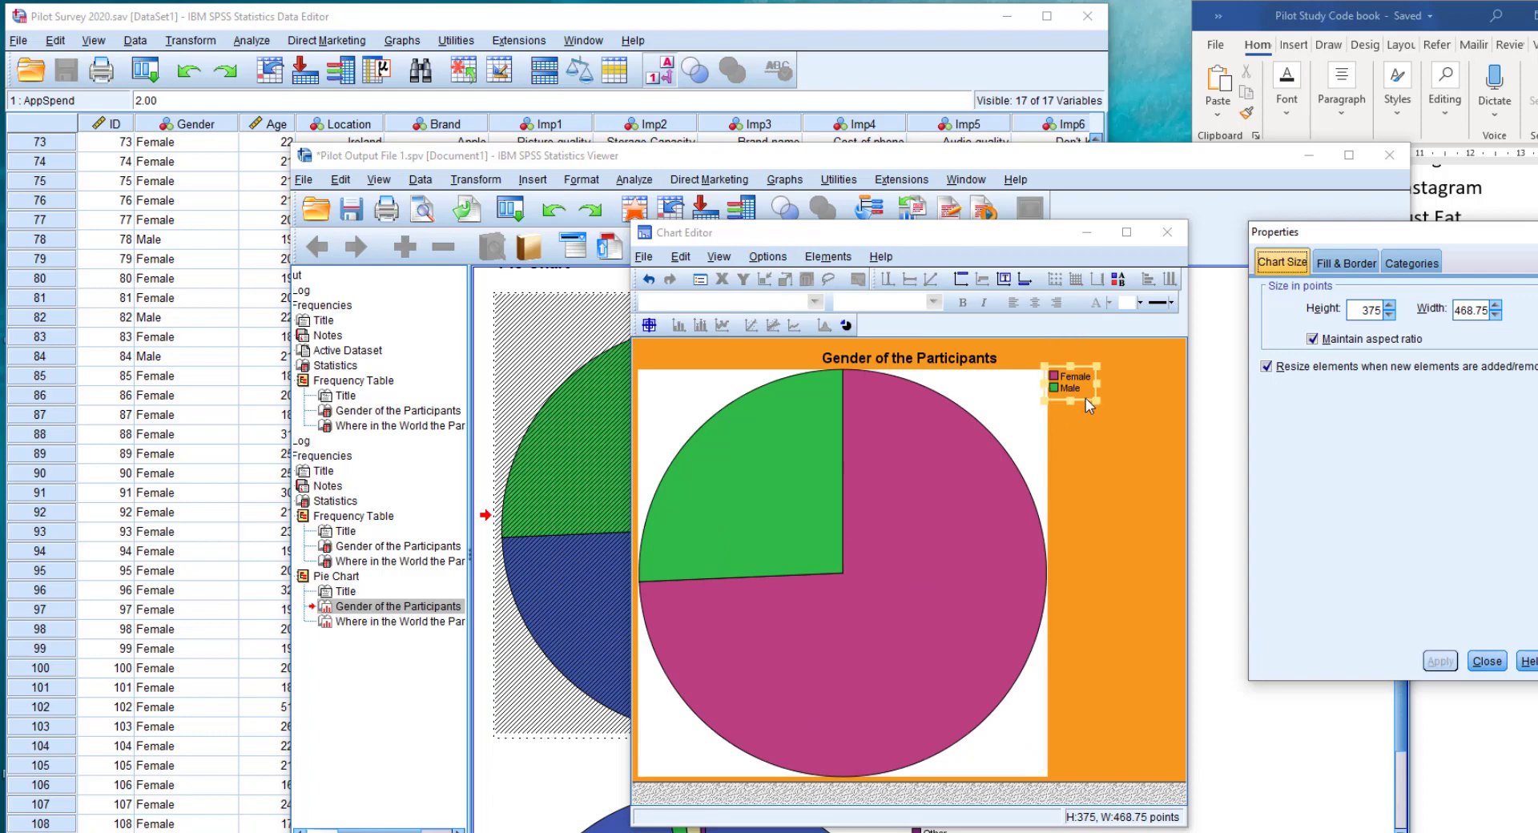
click(961, 449)
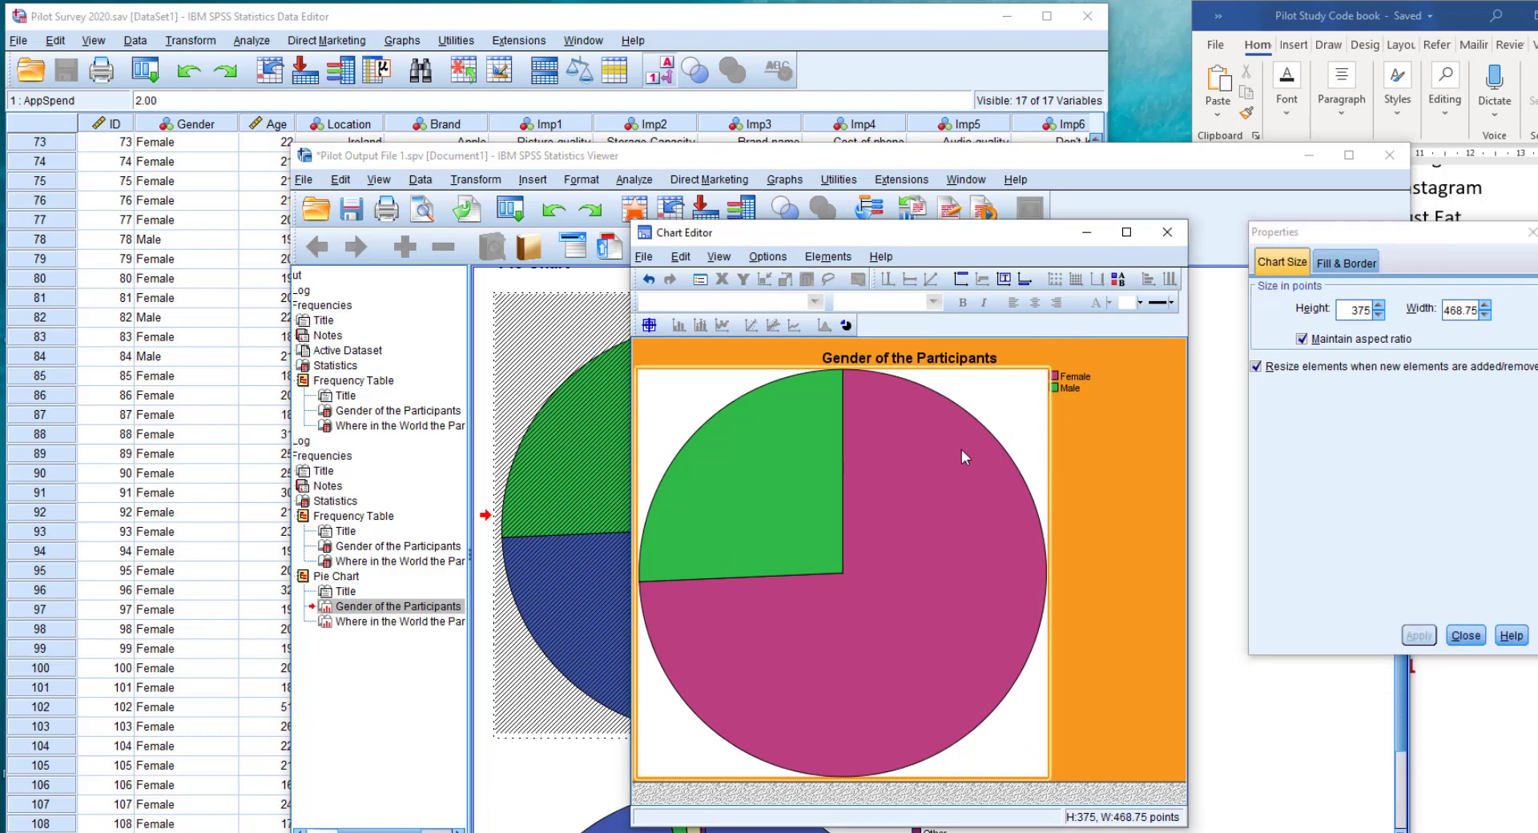
Turn on Data Label Mode and add a data label to the Female slice of the gender pie chart
click(644, 257)
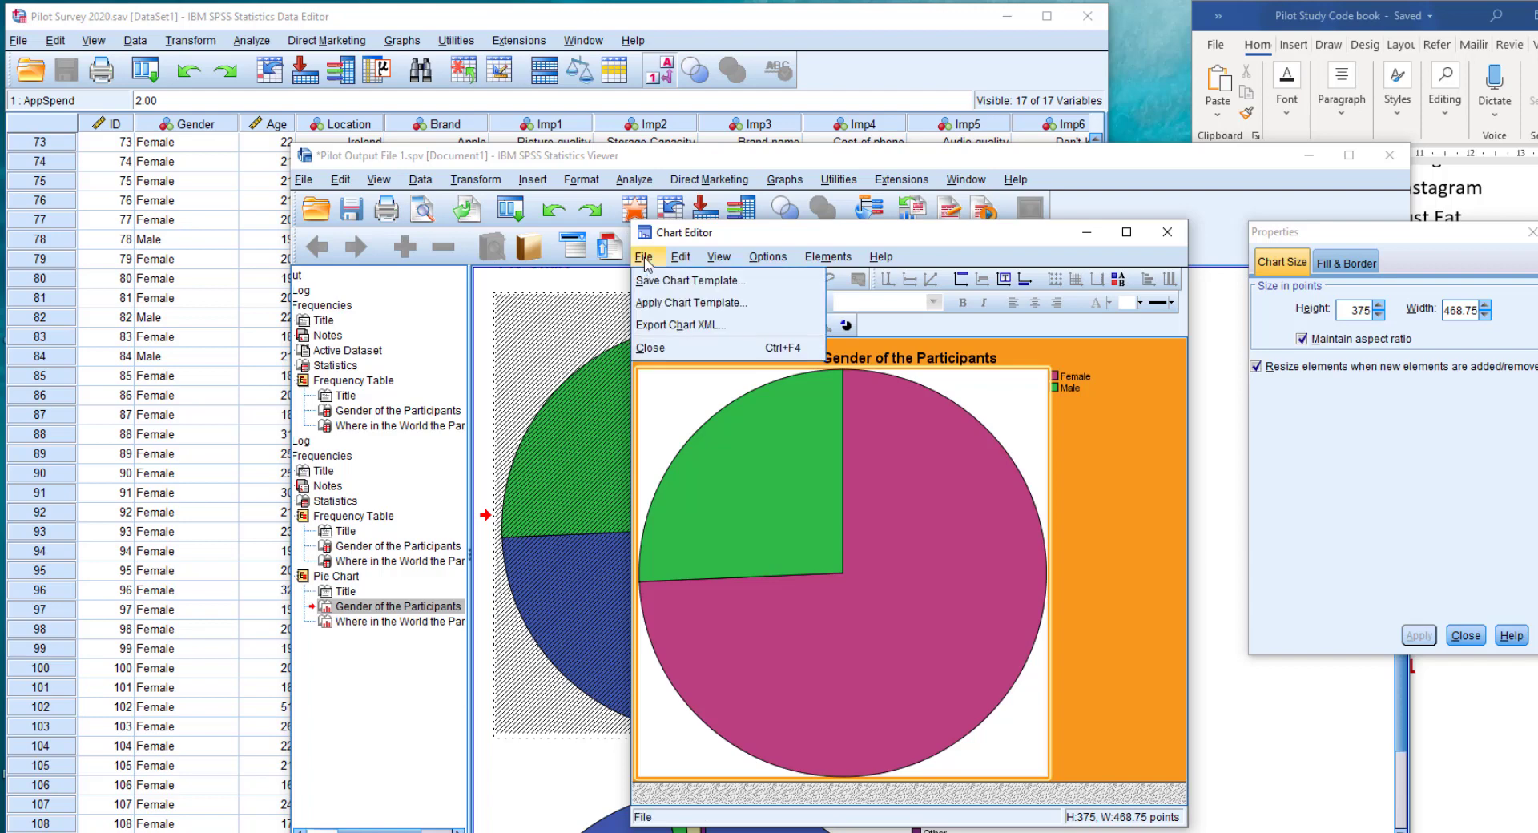
mouse_move(677, 265)
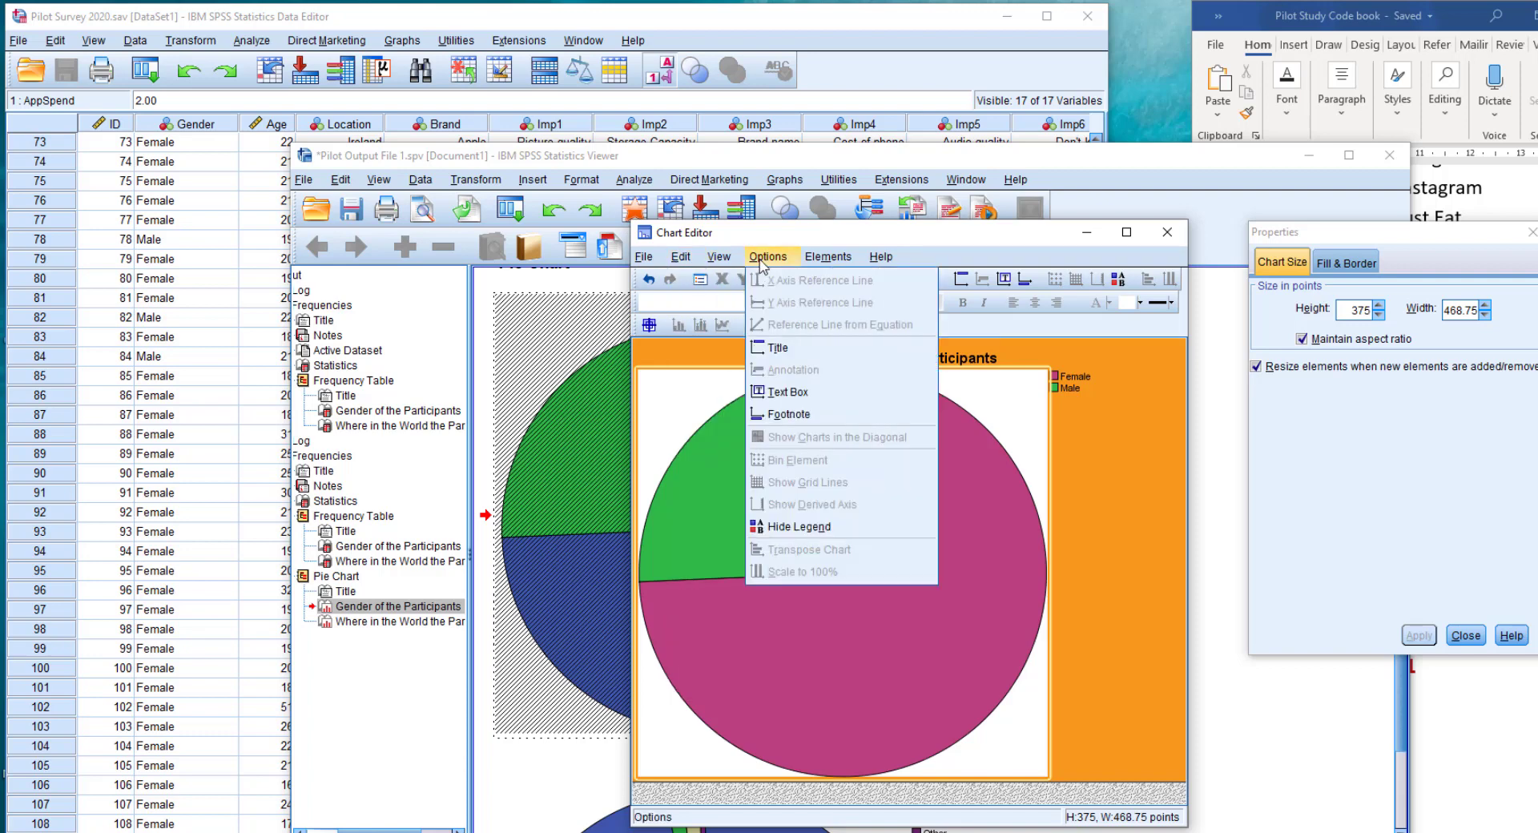
mouse_move(827, 260)
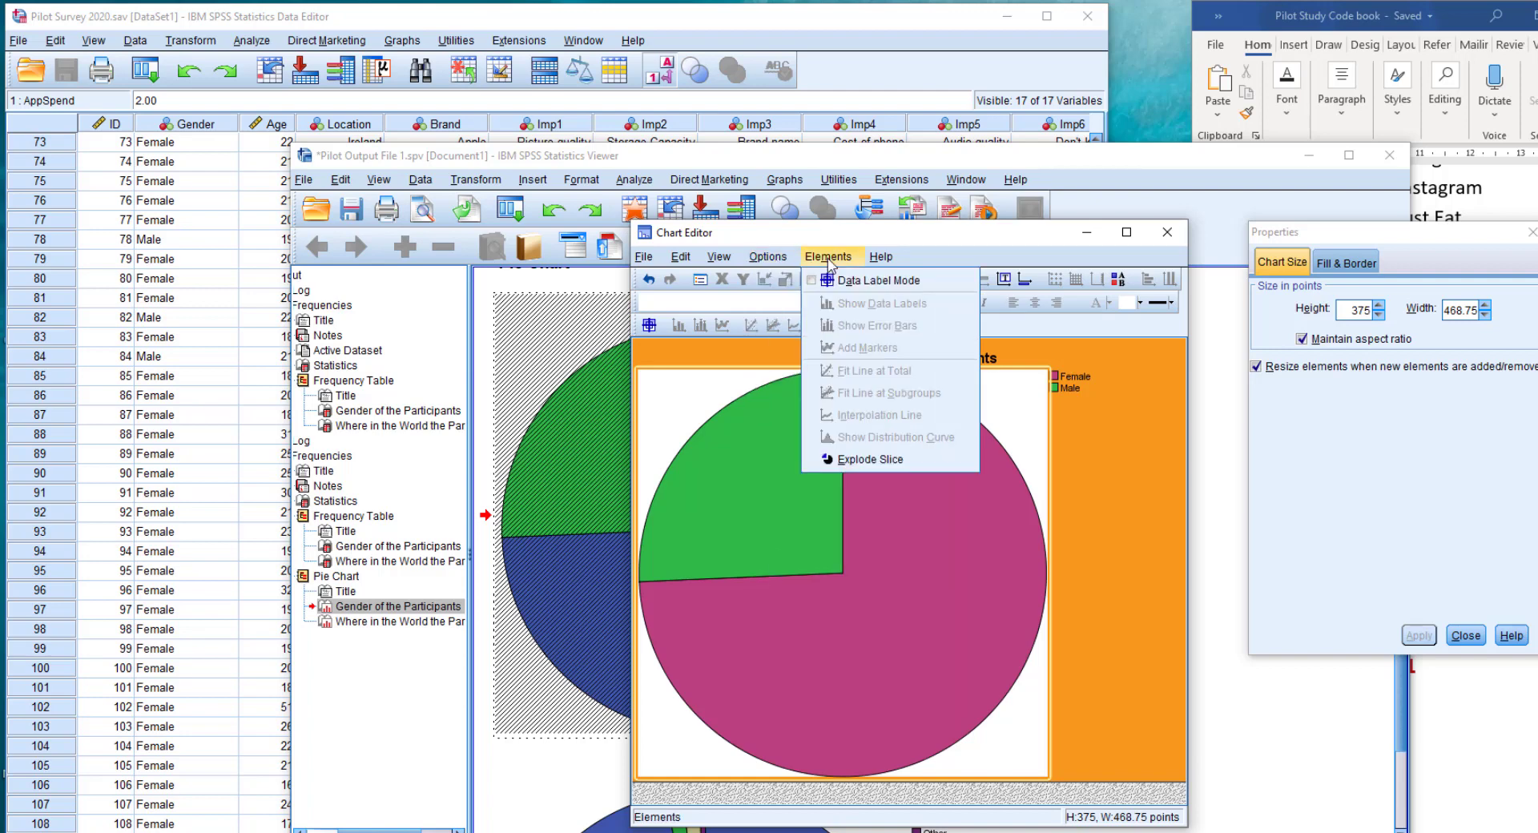
click(841, 281)
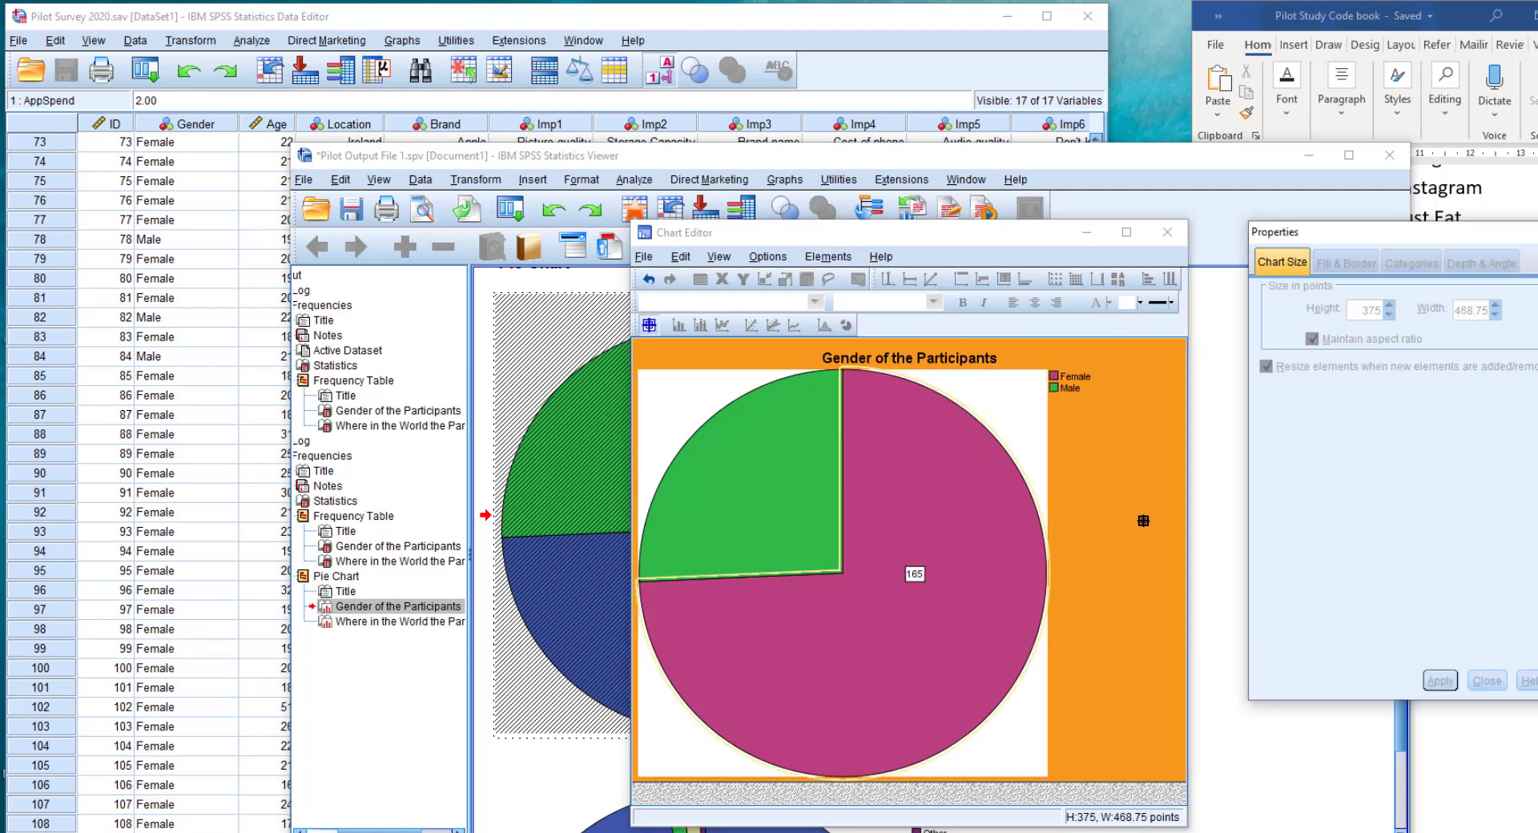
click(1143, 520)
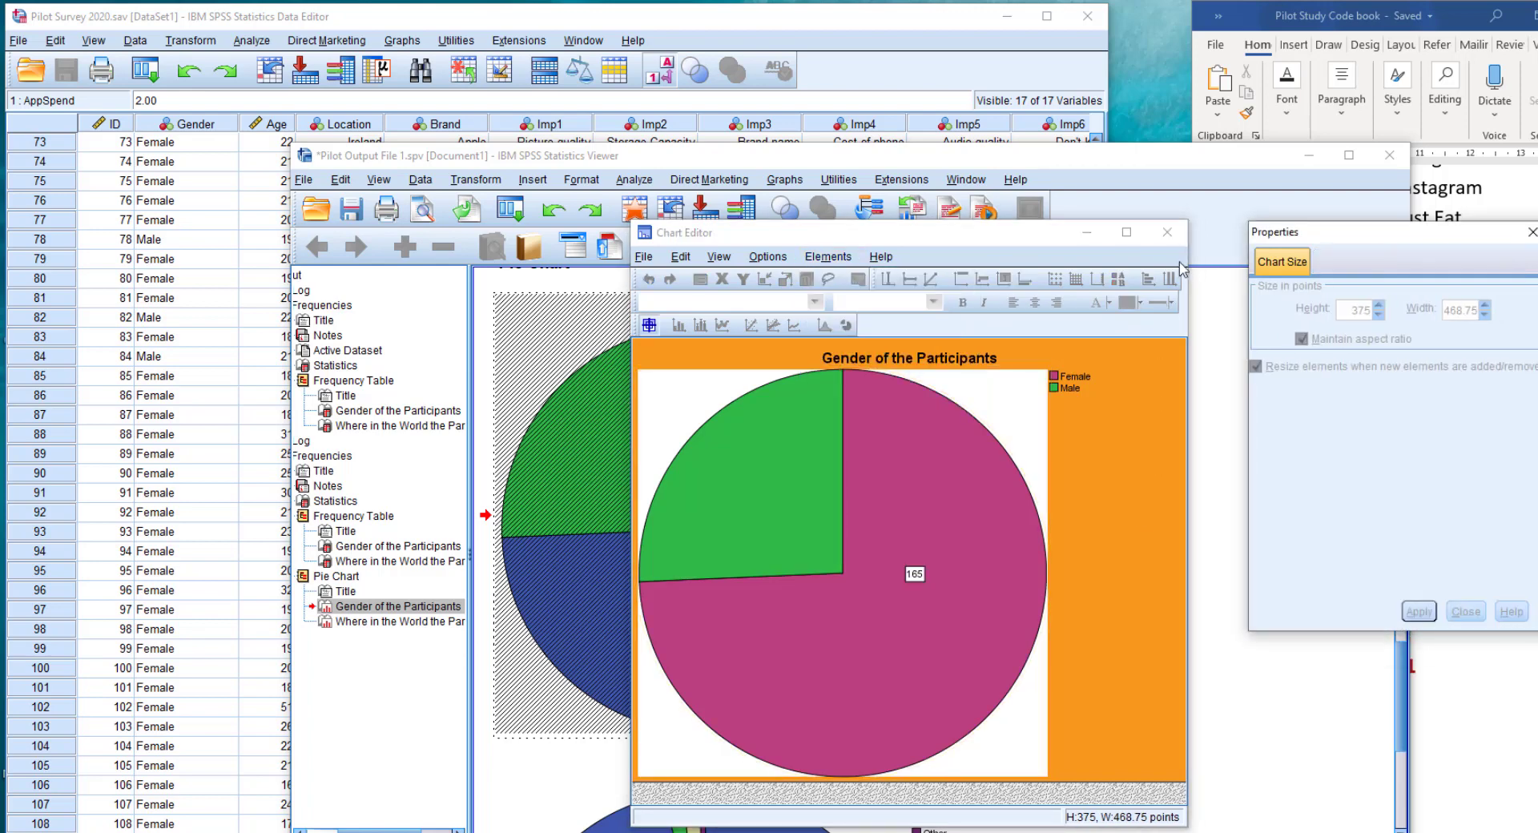
Close the chart editor and the output viewer, saving the output to Pilot Output File 1.spv
click(1167, 233)
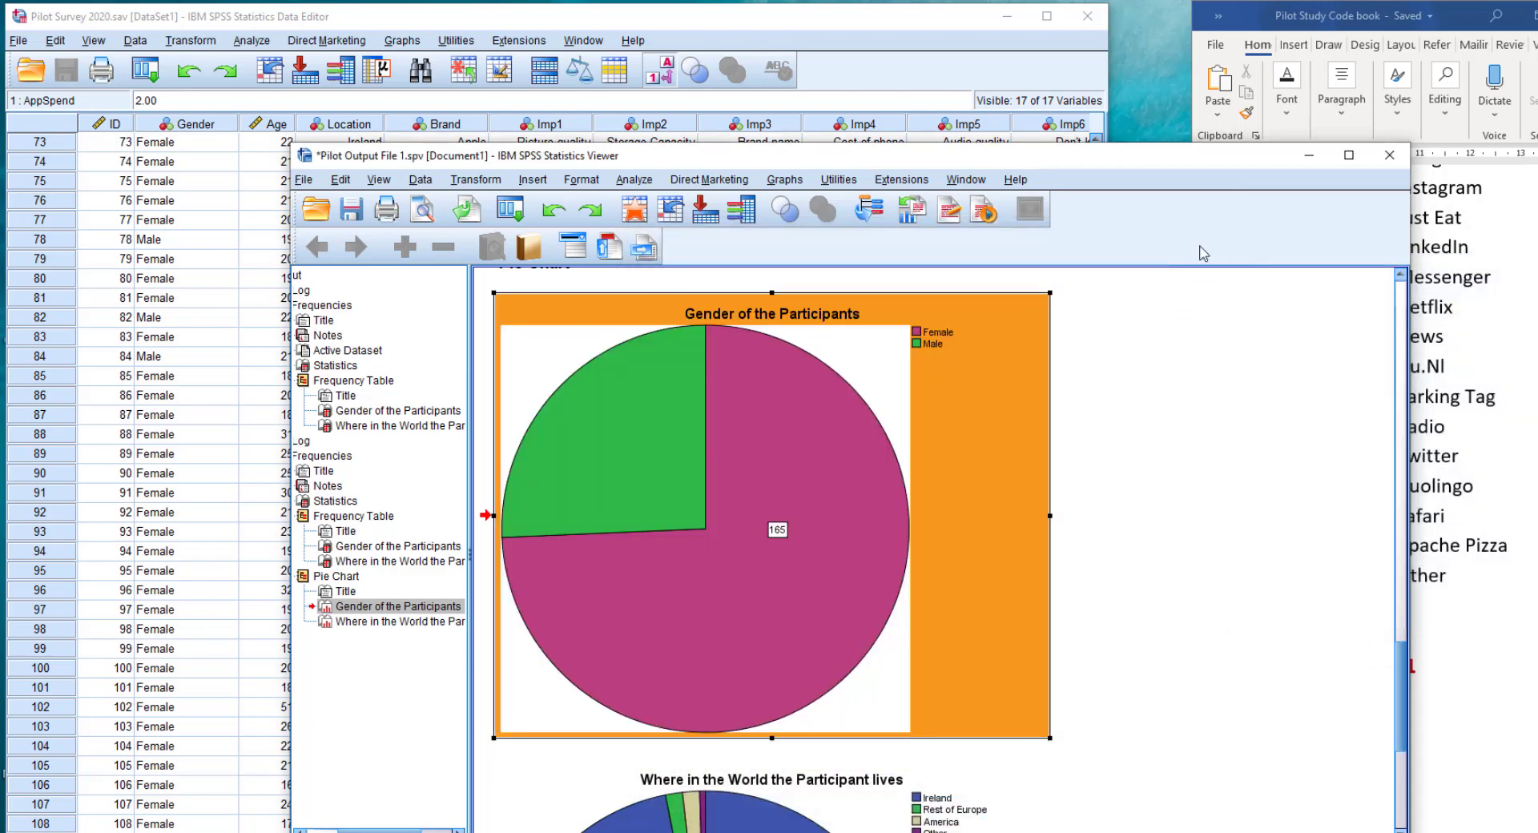
click(1389, 155)
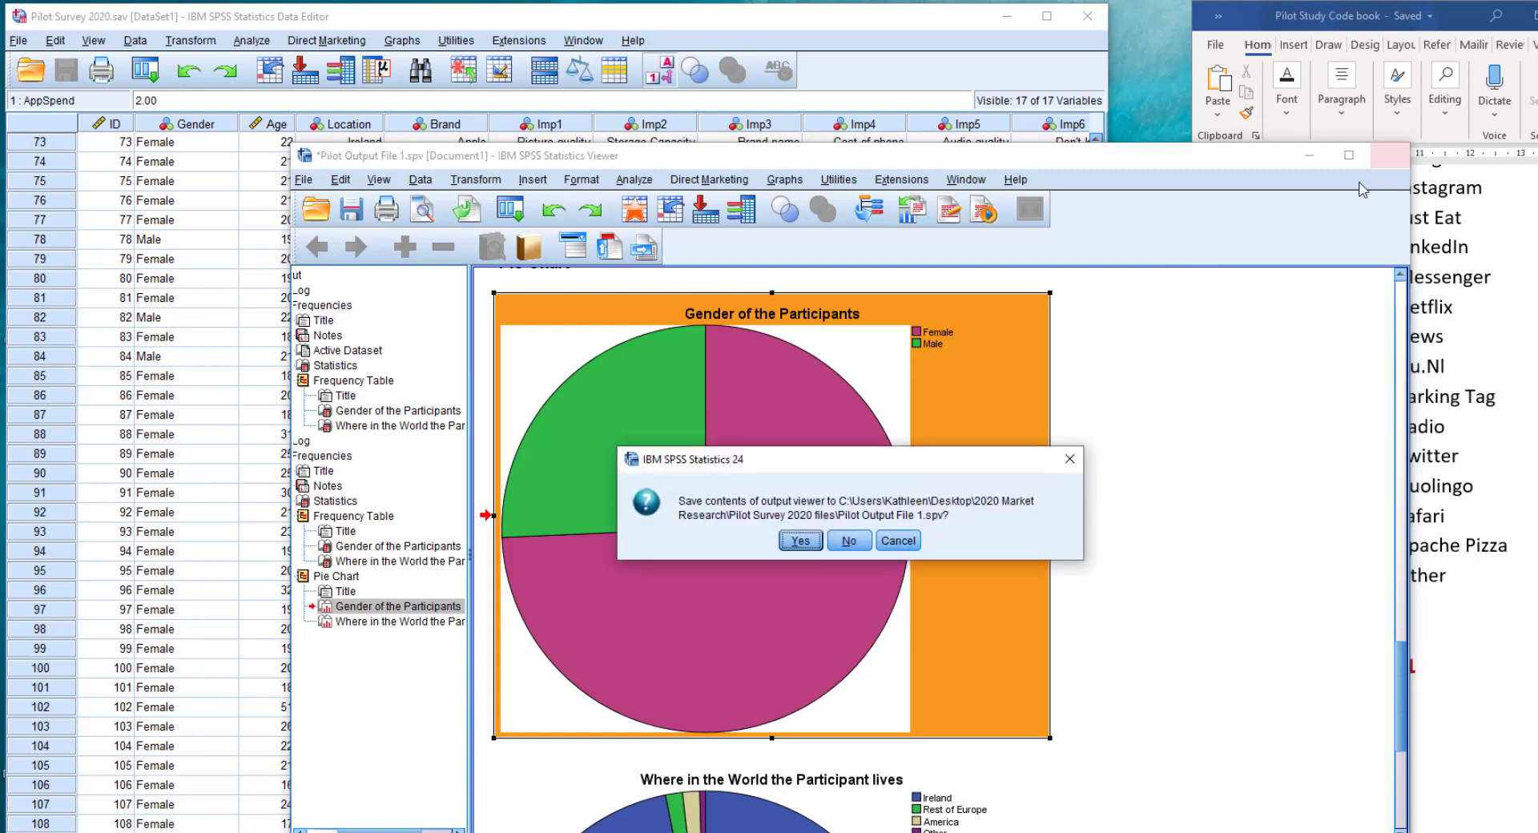
click(800, 541)
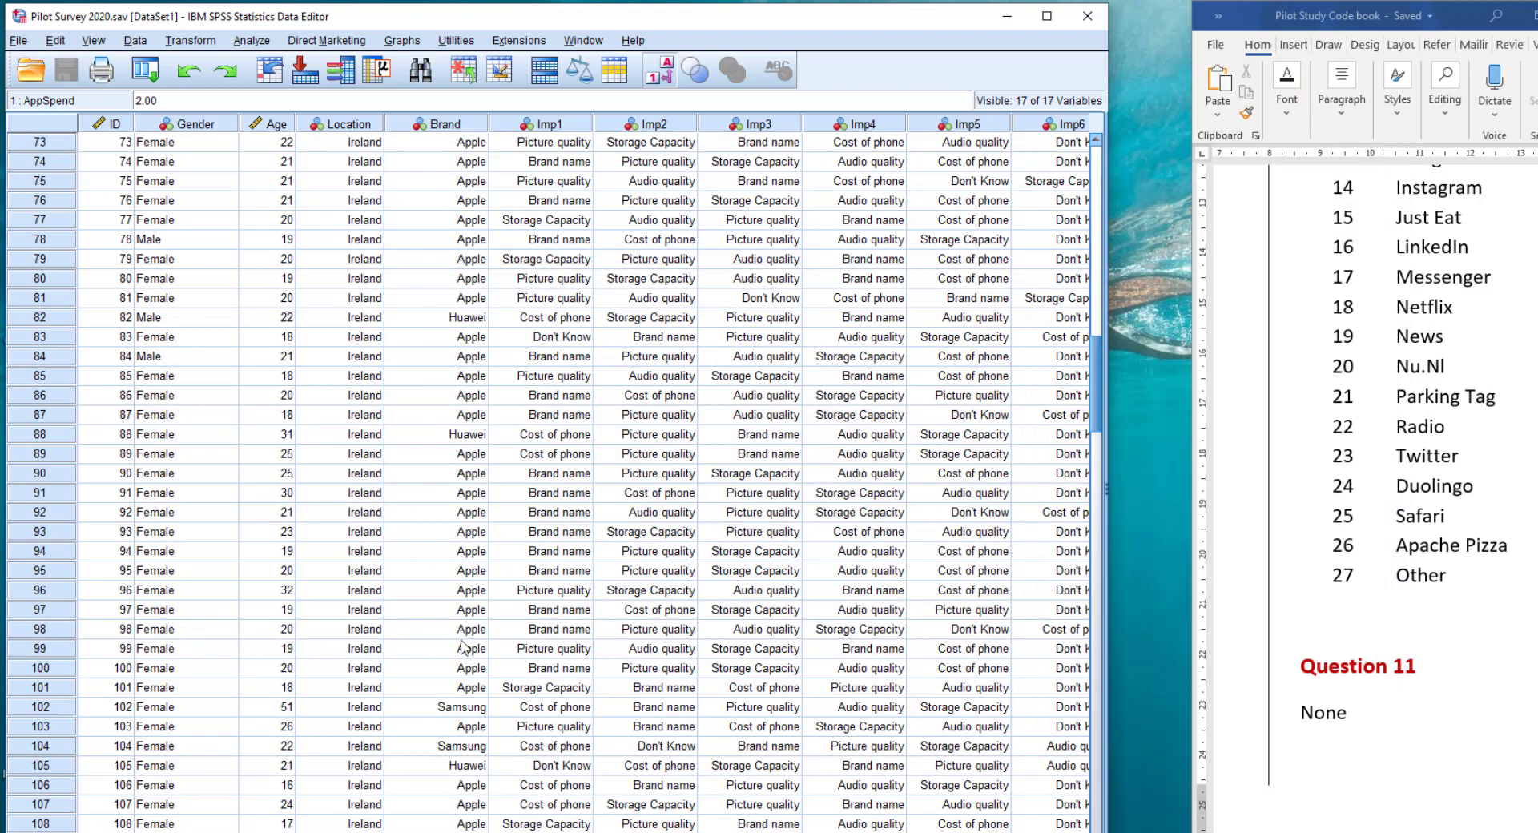
Display numeric codes instead of value labels in the data, and check the variable definitions before returning to the data
click(666, 79)
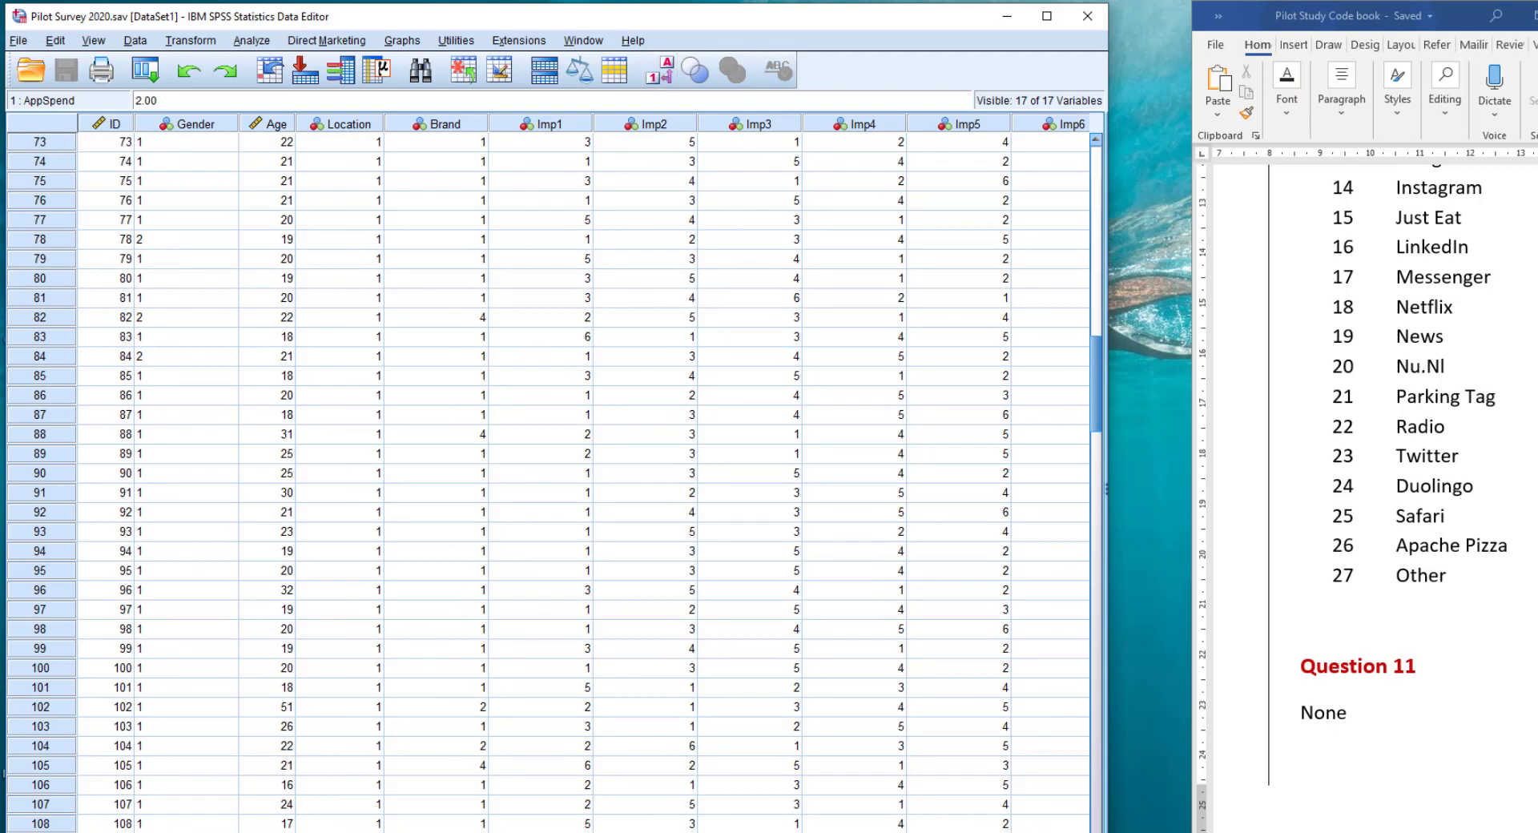
click(108, 832)
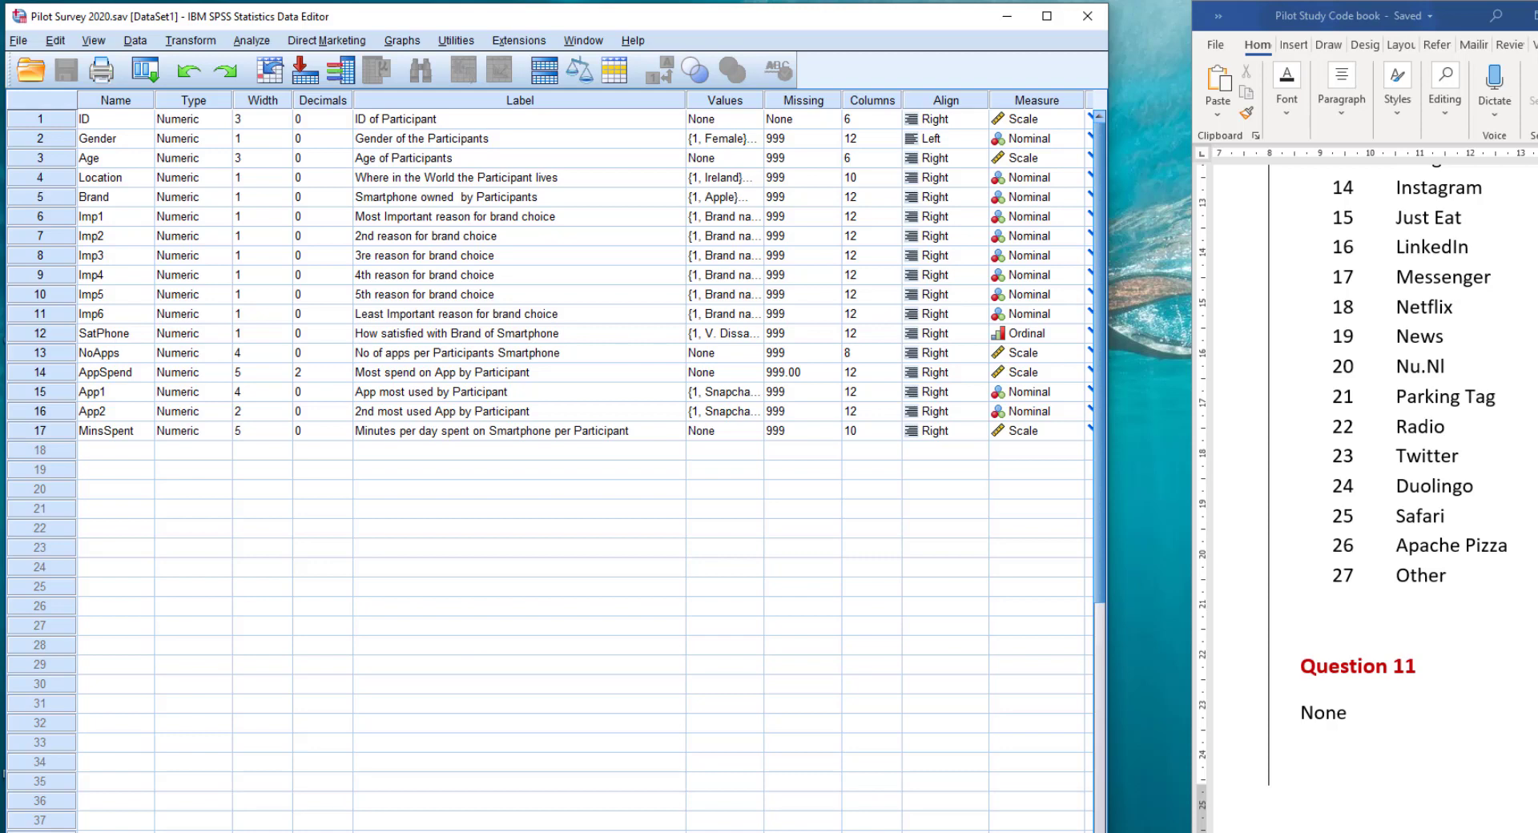
click(42, 832)
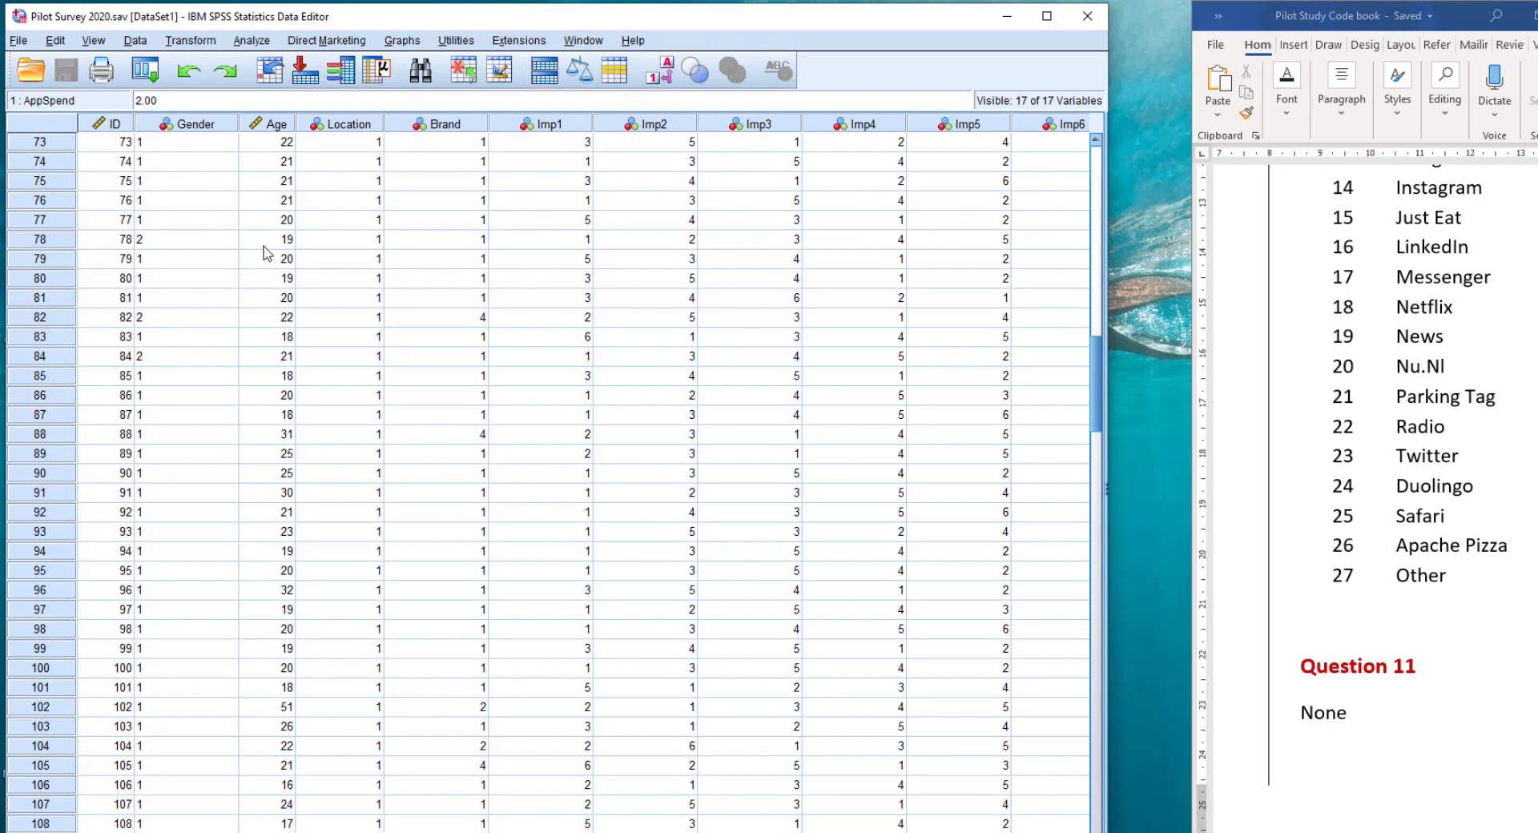
Open the Frequencies analysis and remove the location and gender variables from its variable list
click(251, 40)
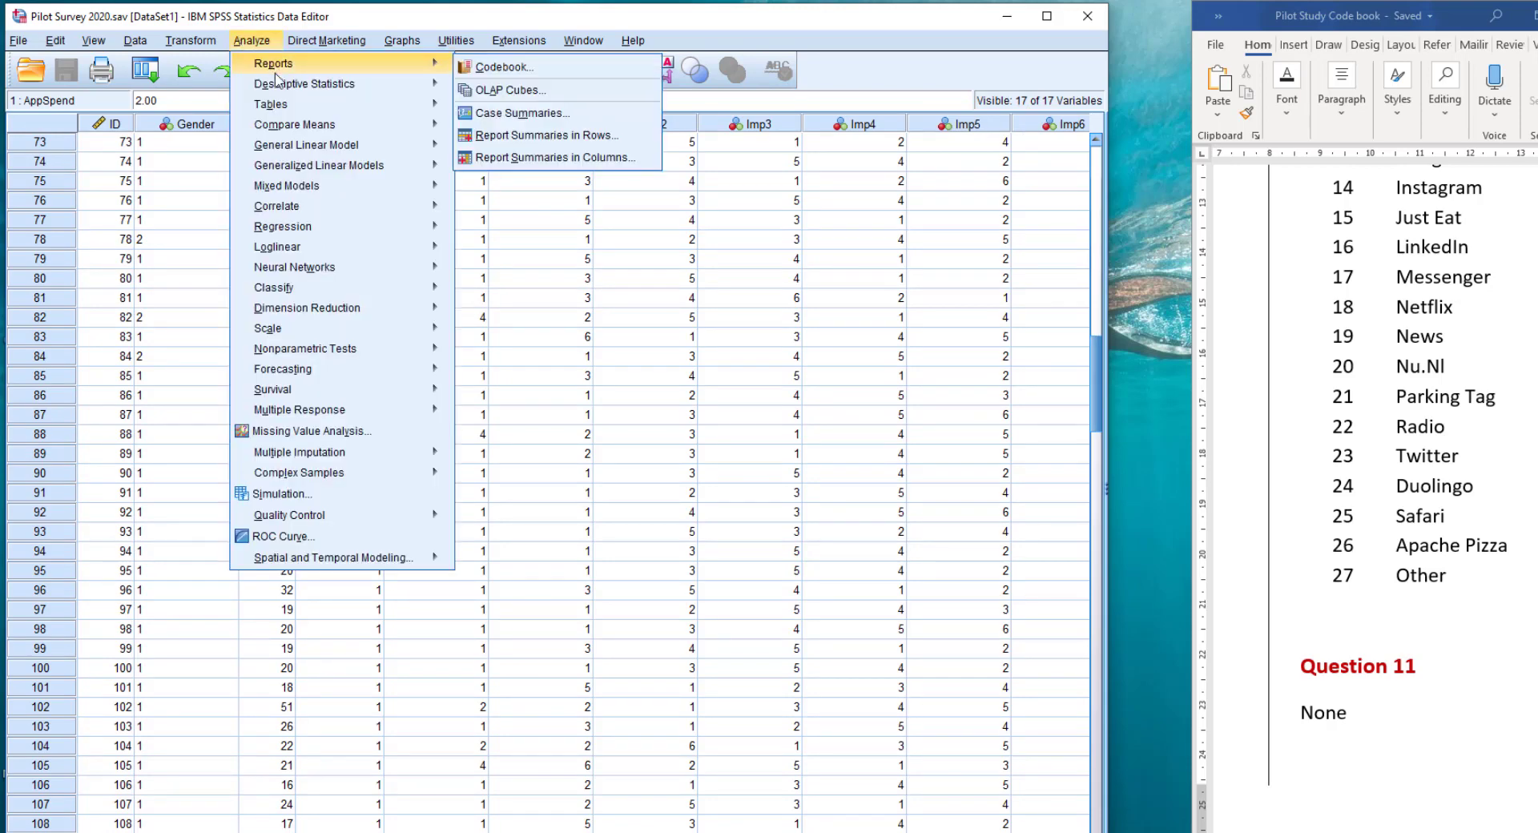
mouse_move(282, 90)
mouse_move(288, 64)
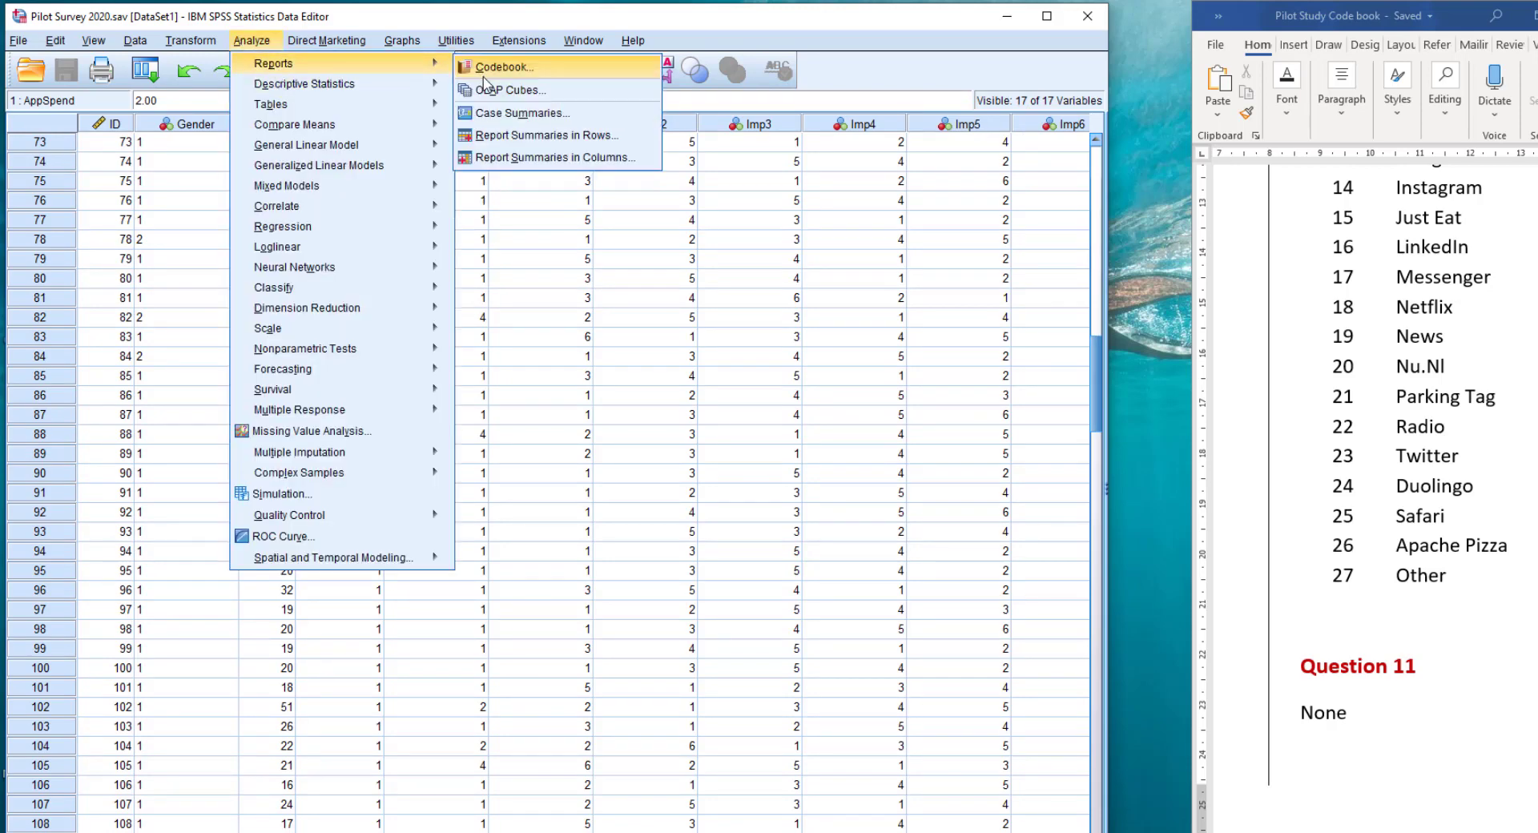
mouse_move(402, 87)
click(481, 90)
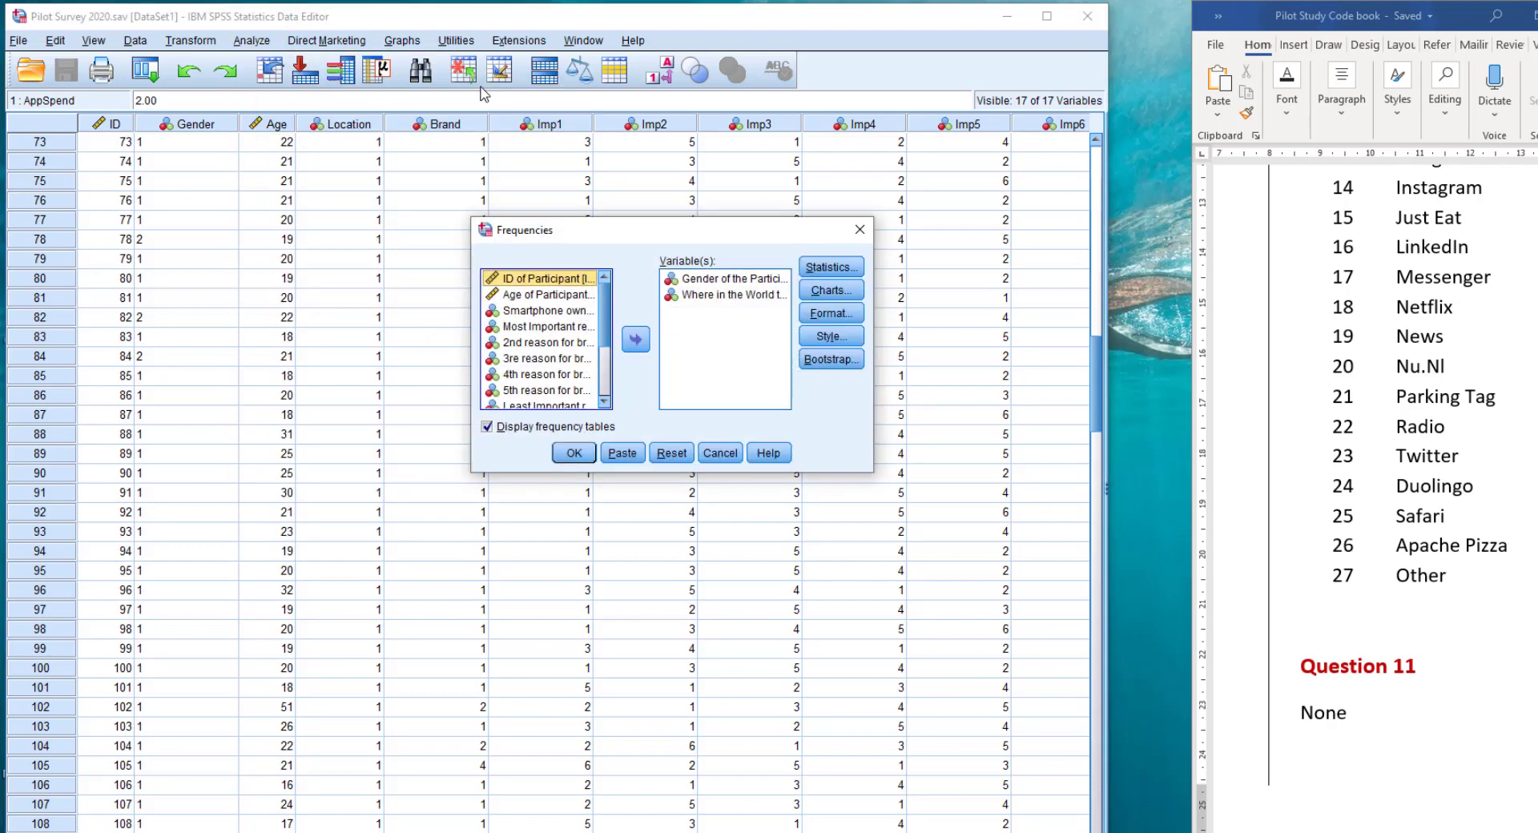
click(718, 295)
click(636, 339)
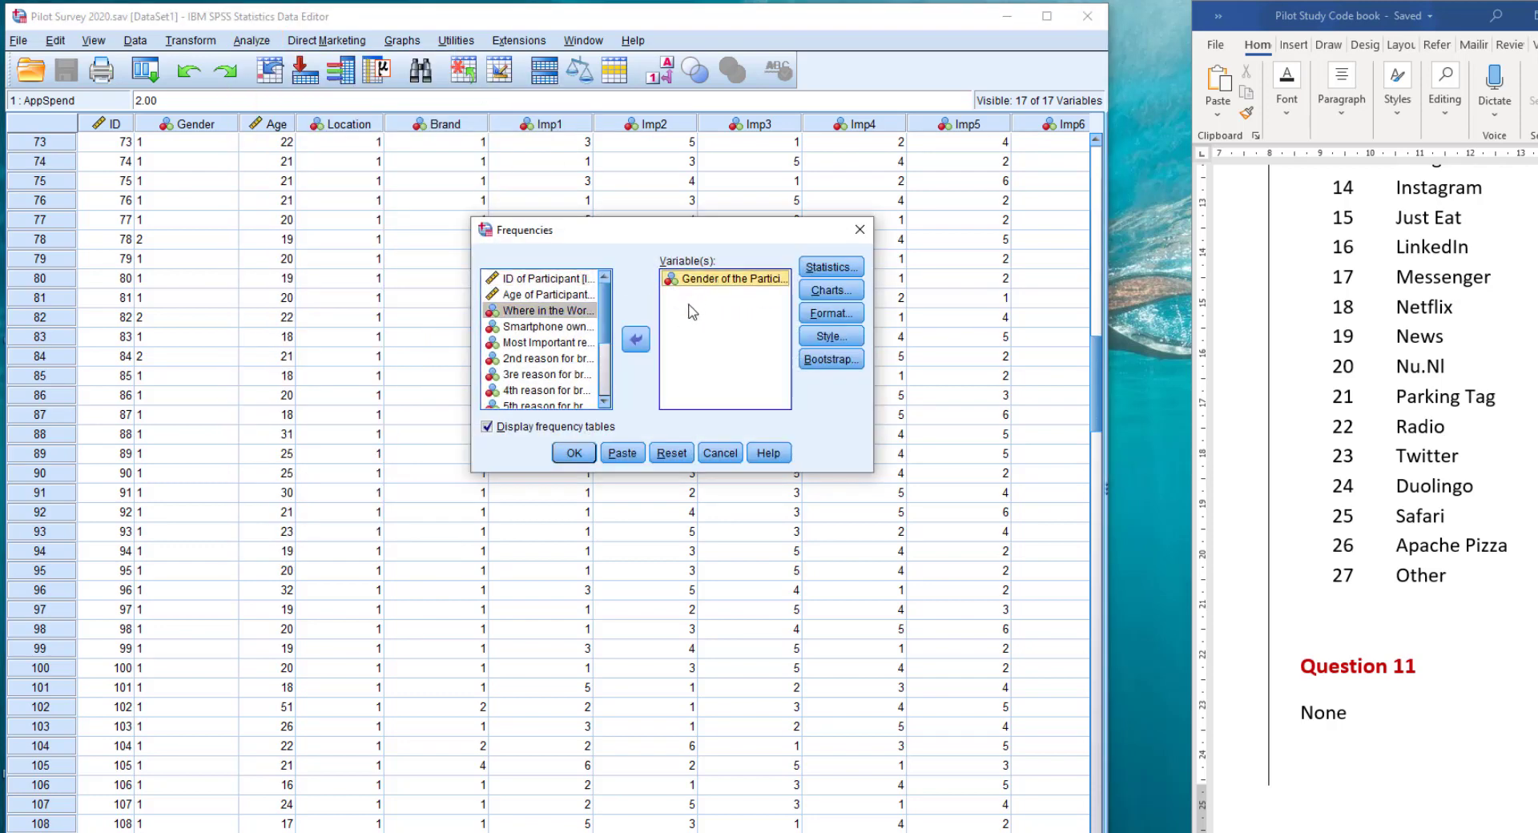
click(636, 339)
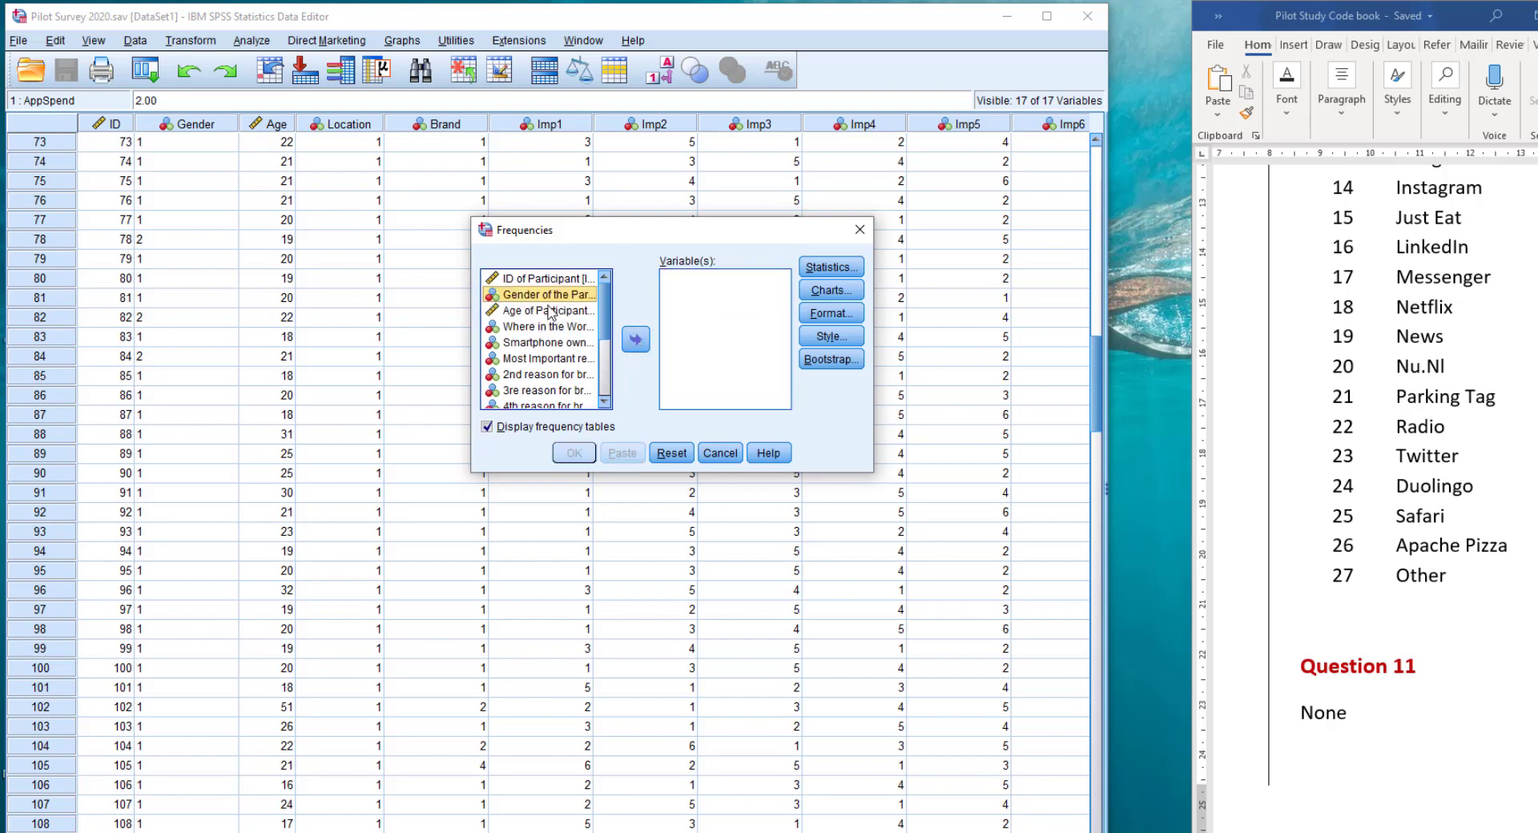
Run Frequencies for Age of Participants and review the resulting age table and pie chart
click(551, 310)
click(645, 348)
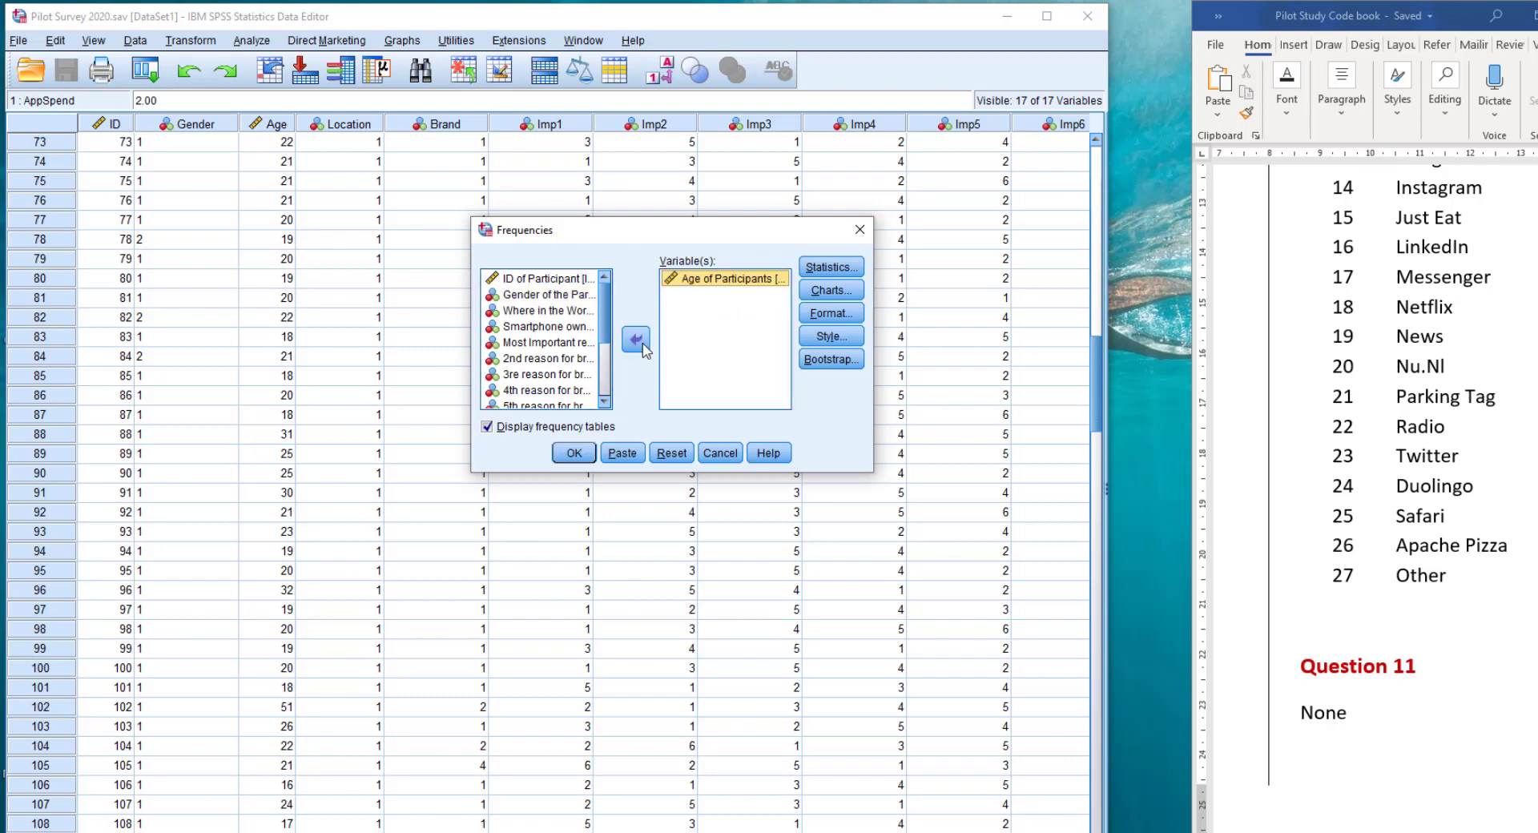
click(583, 456)
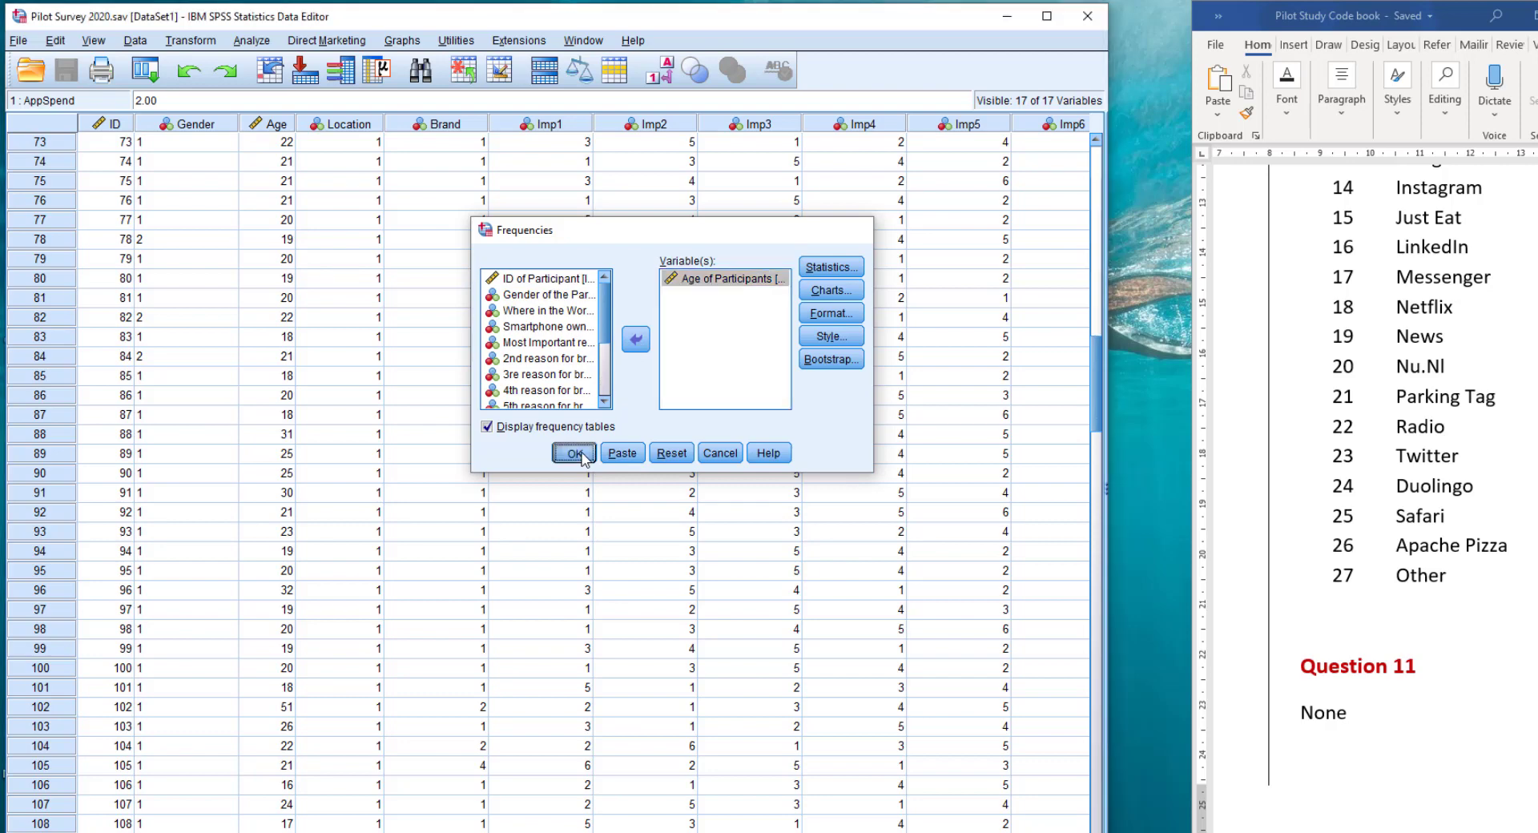
scroll(1070, 497, down, 2)
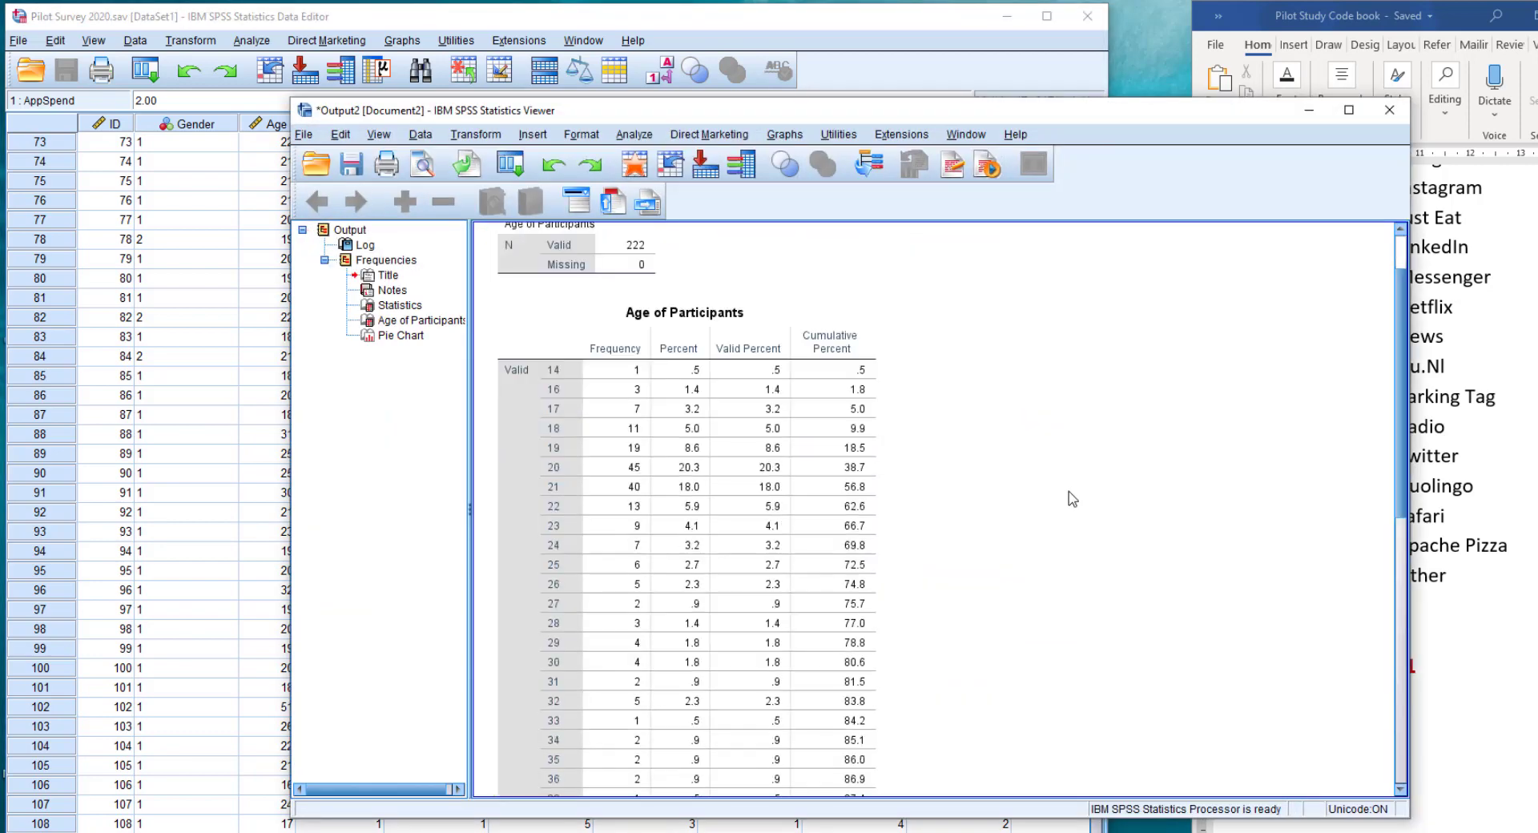
scroll(1073, 498, down, 9)
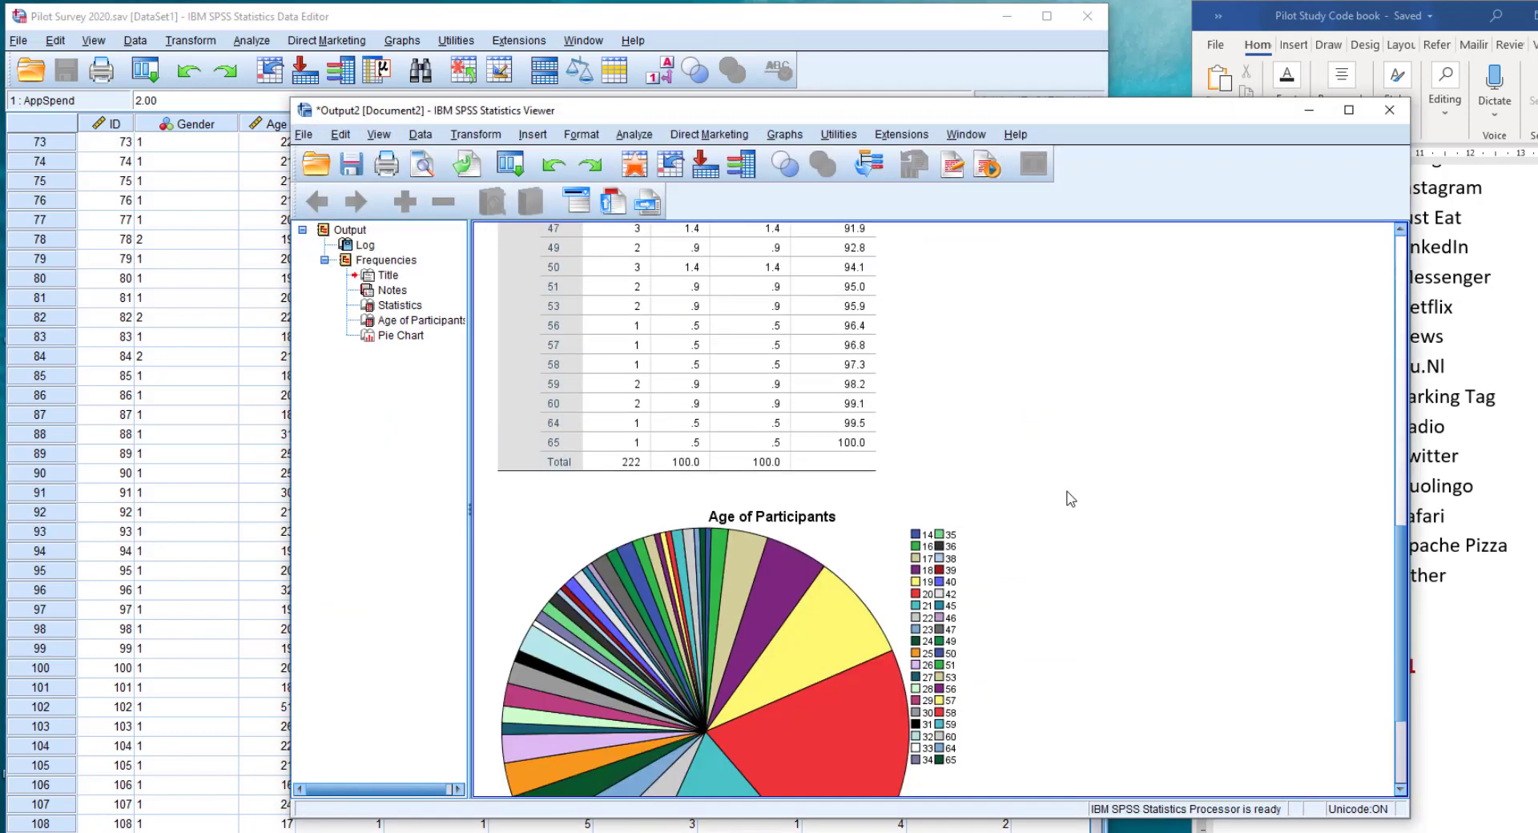
scroll(1067, 498, down, 2)
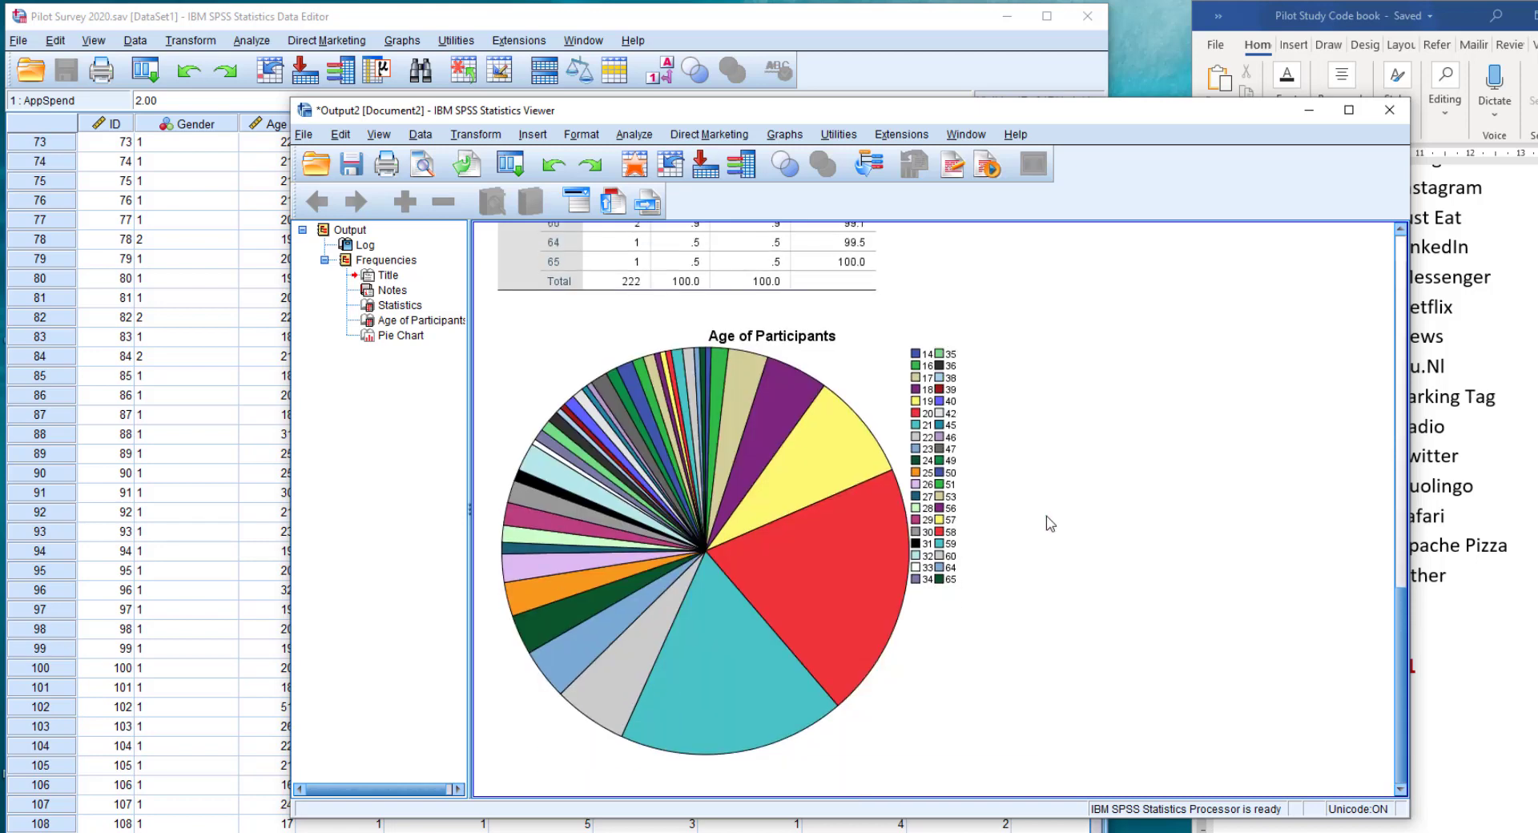
click(727, 670)
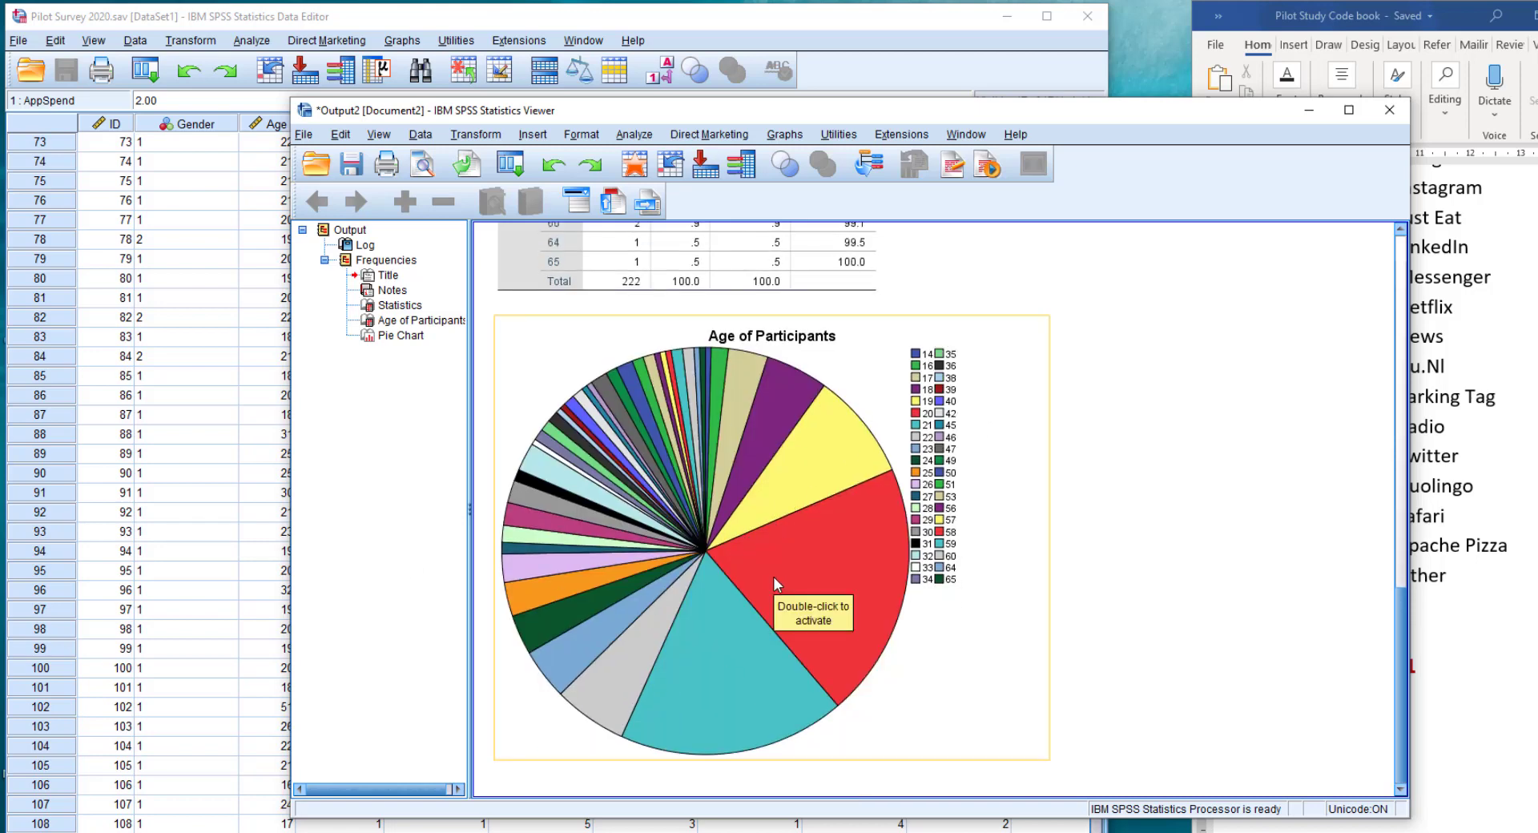
scroll(759, 522, up, 4)
scroll(759, 522, up, 8)
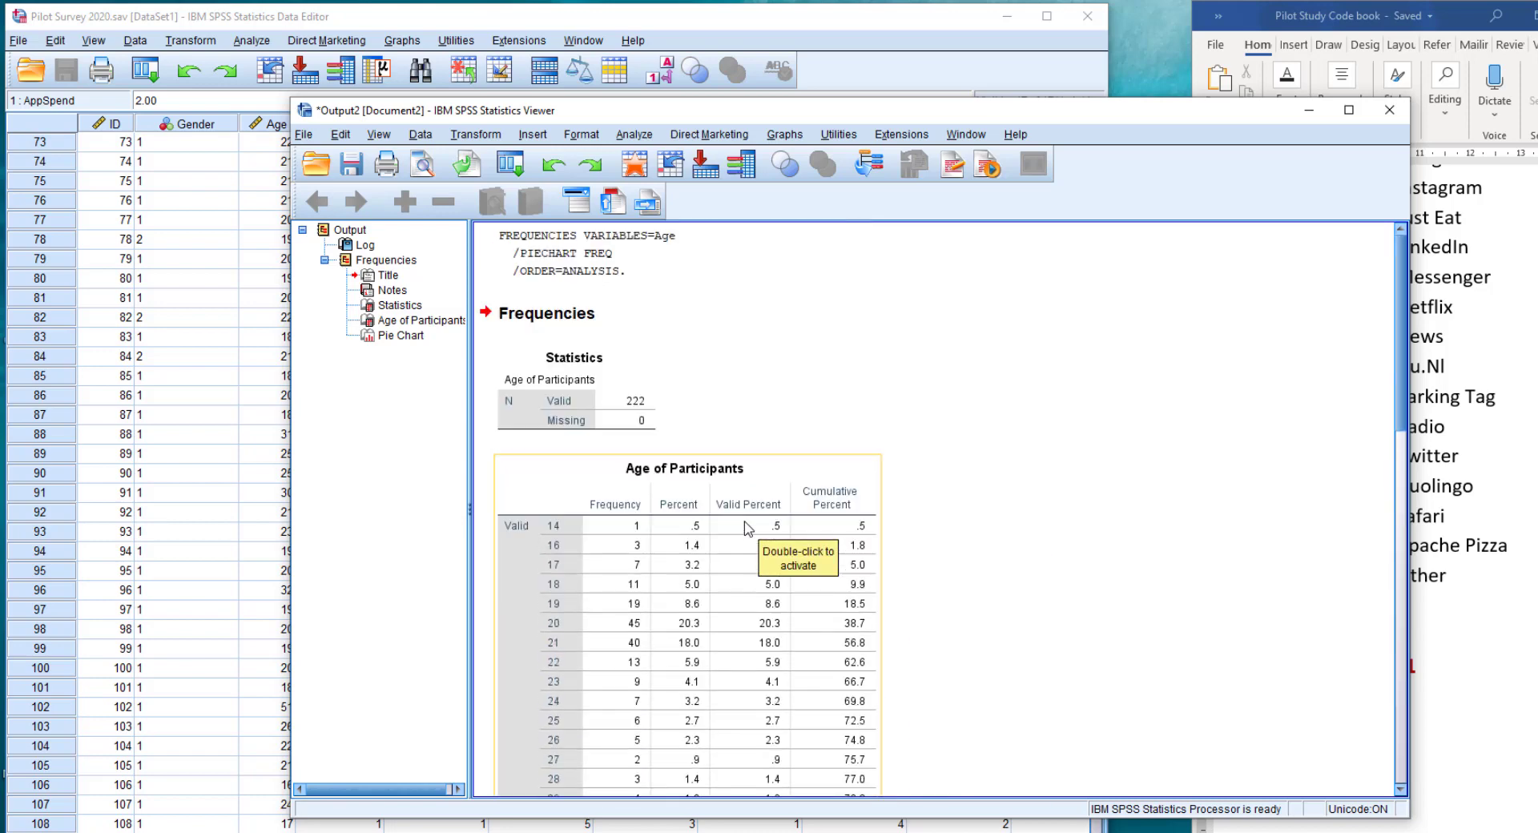
Return to the dataset, reopen Frequencies for Age of Participants and set the chart type to None
click(635, 166)
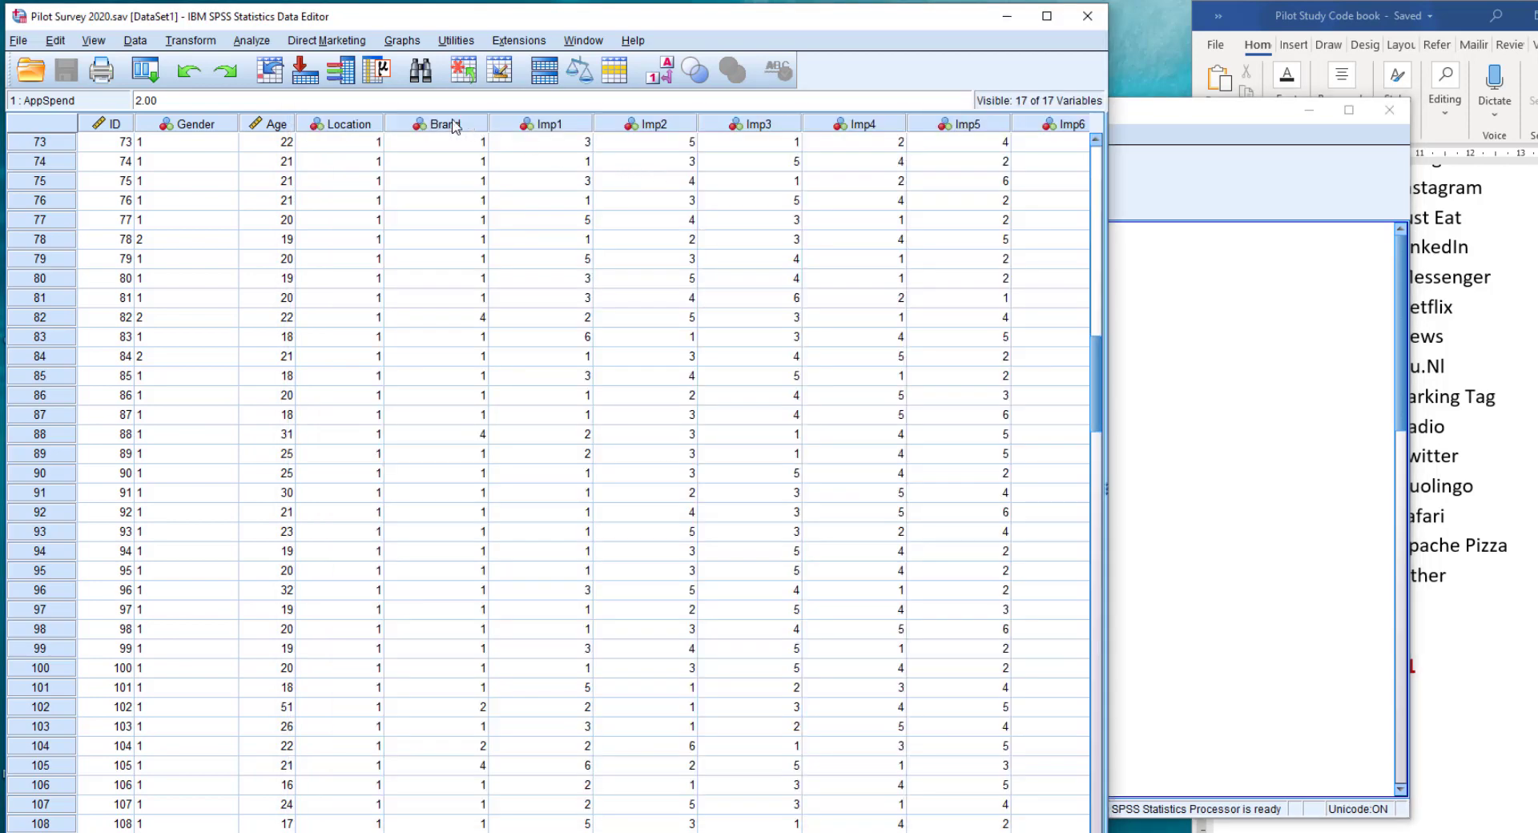
click(250, 40)
mouse_move(267, 86)
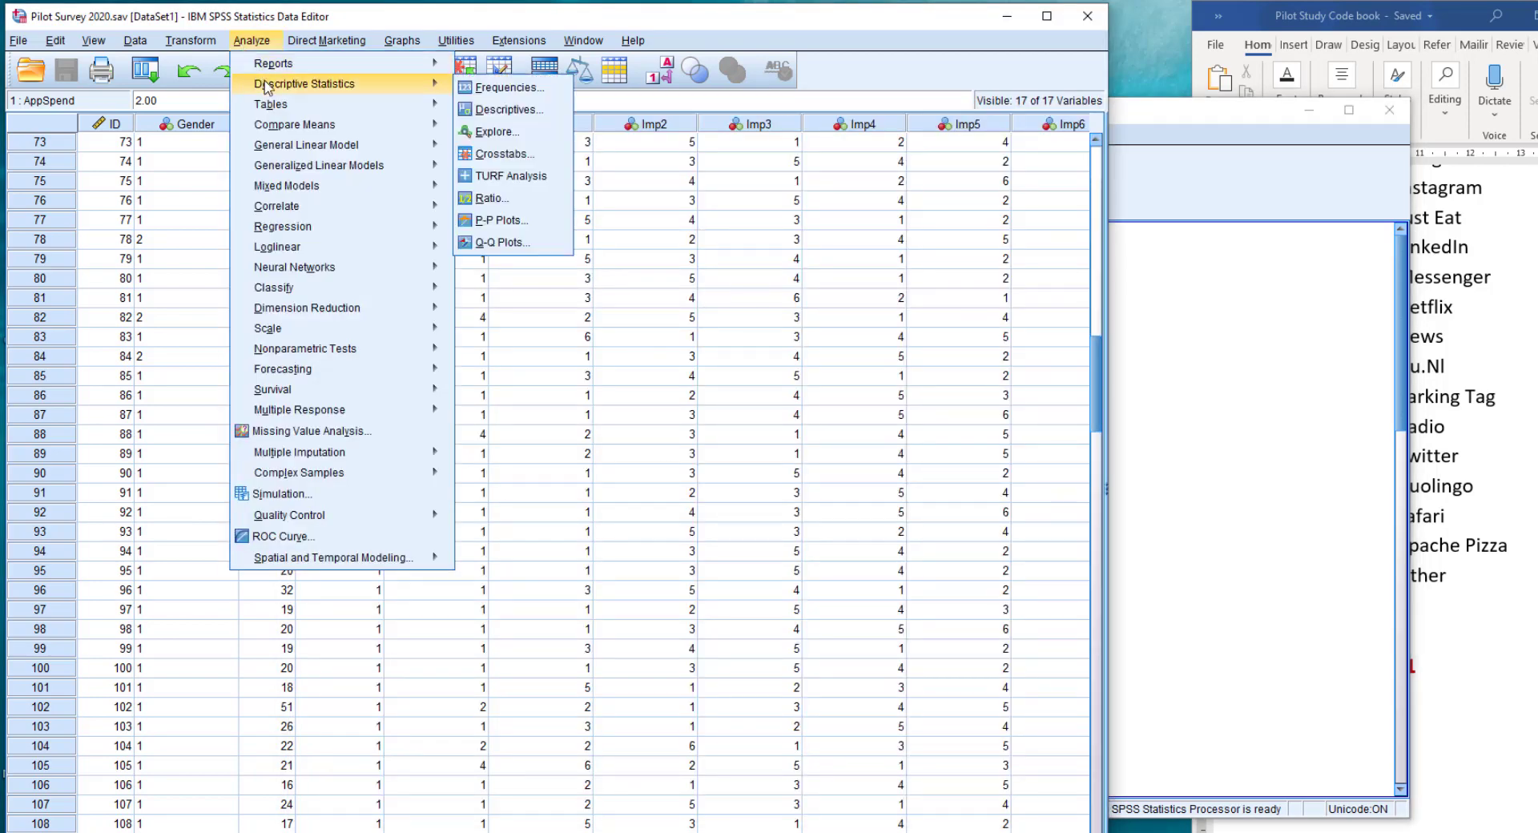
click(504, 88)
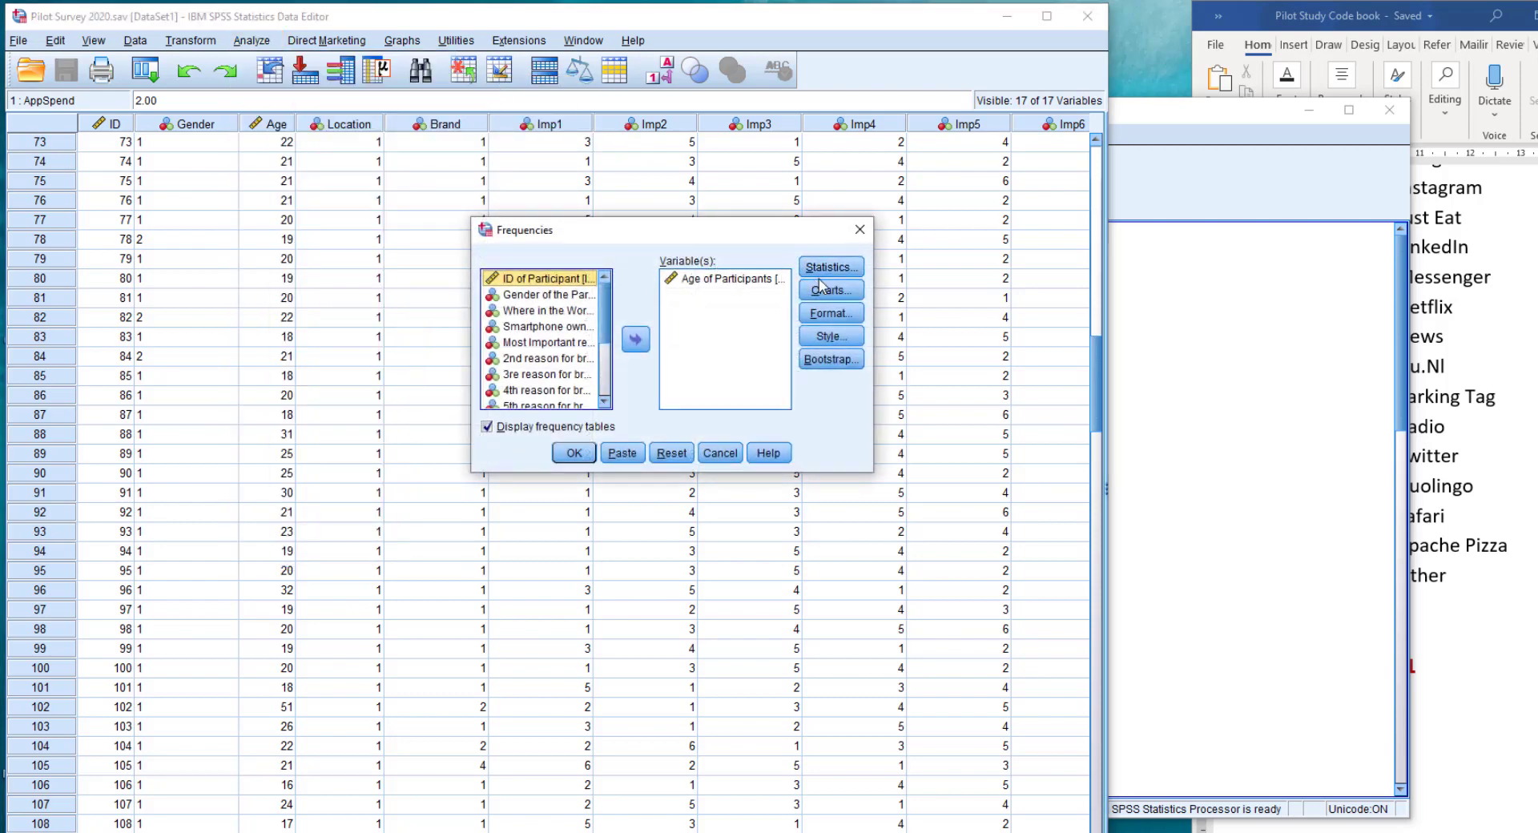
click(825, 289)
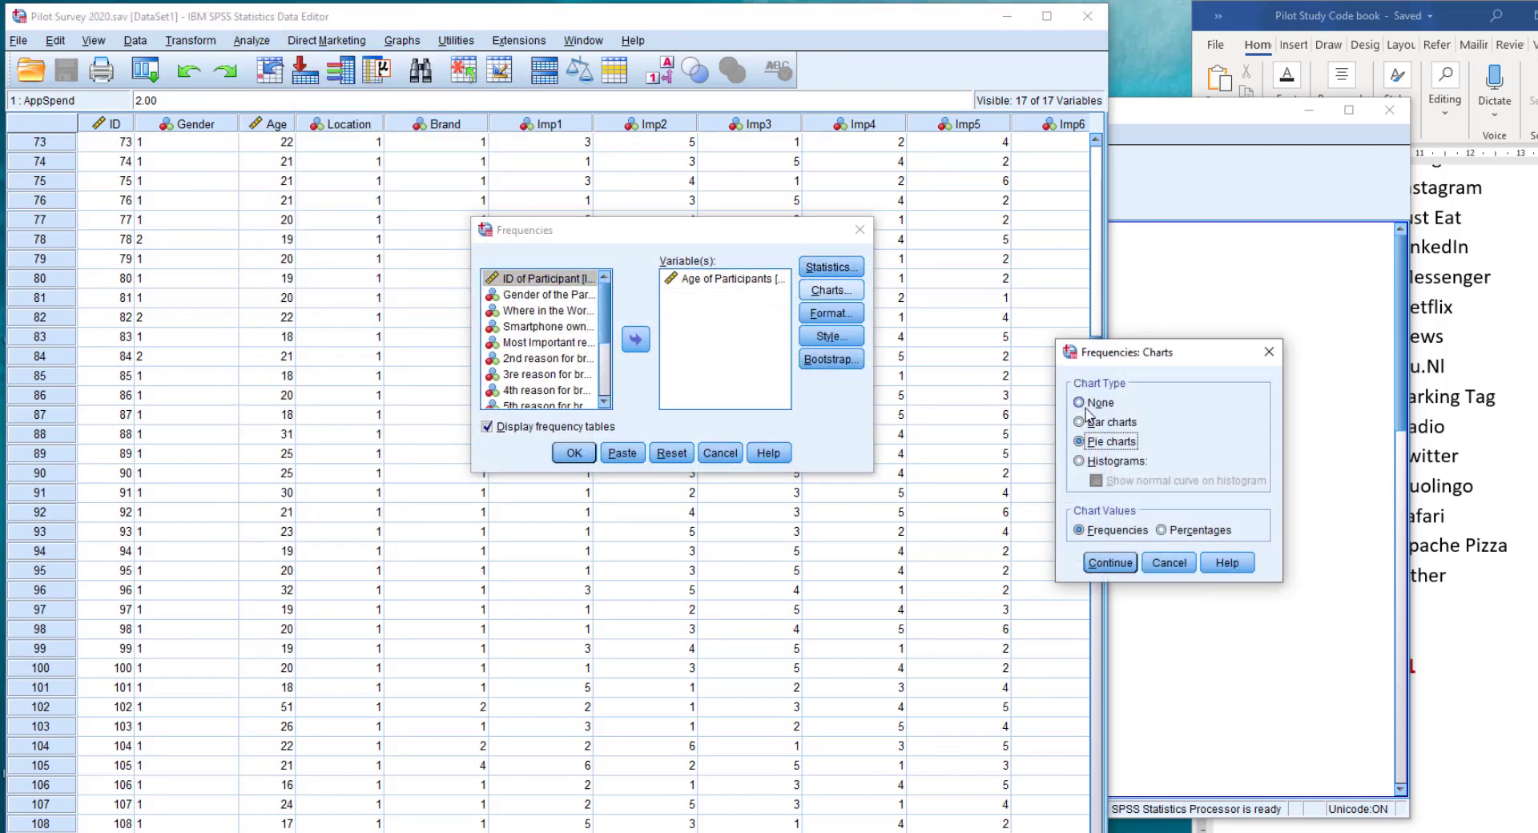
click(1090, 403)
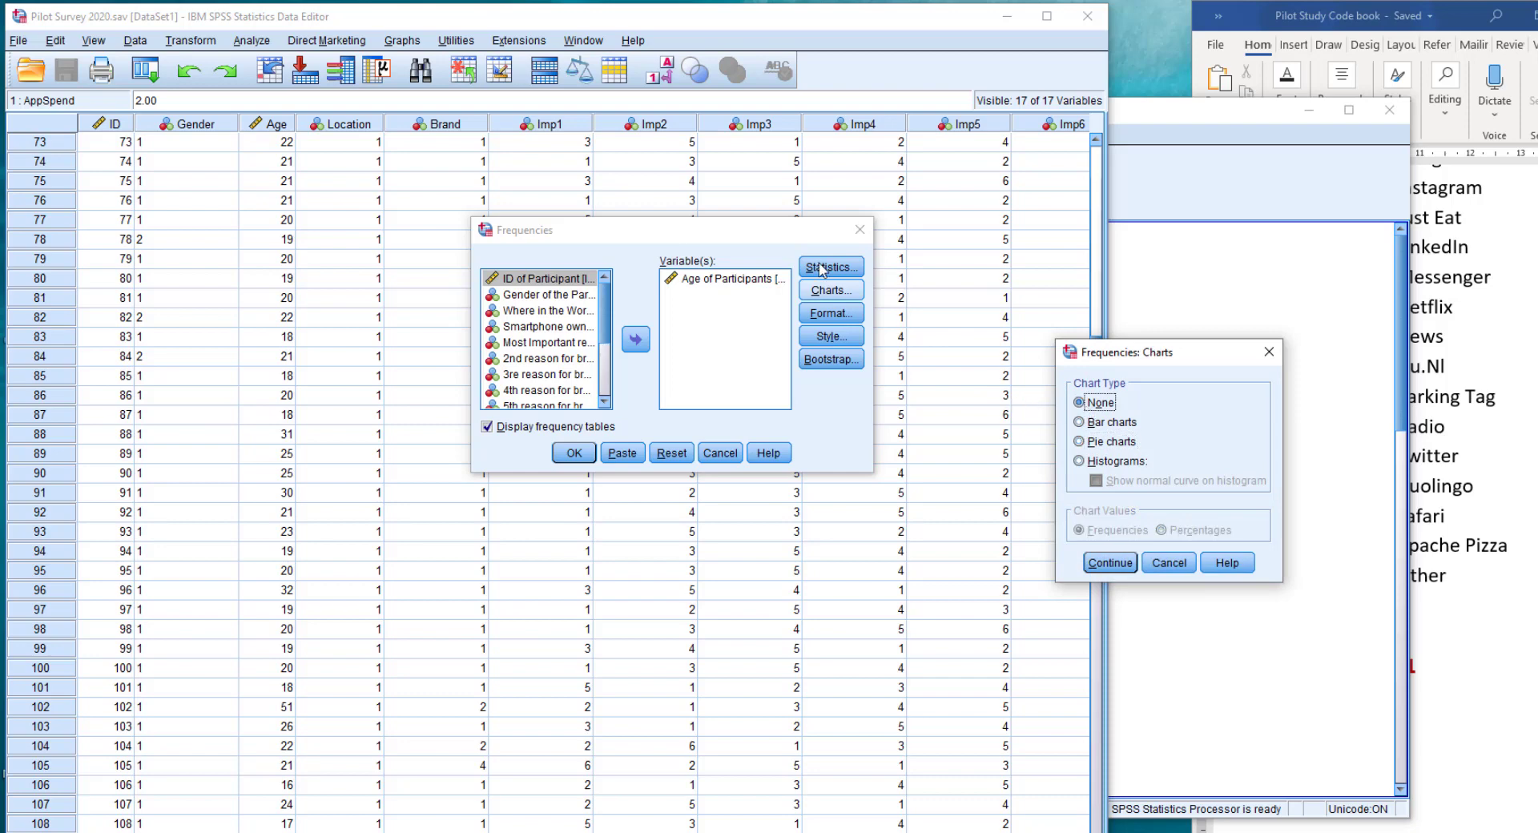
click(1110, 563)
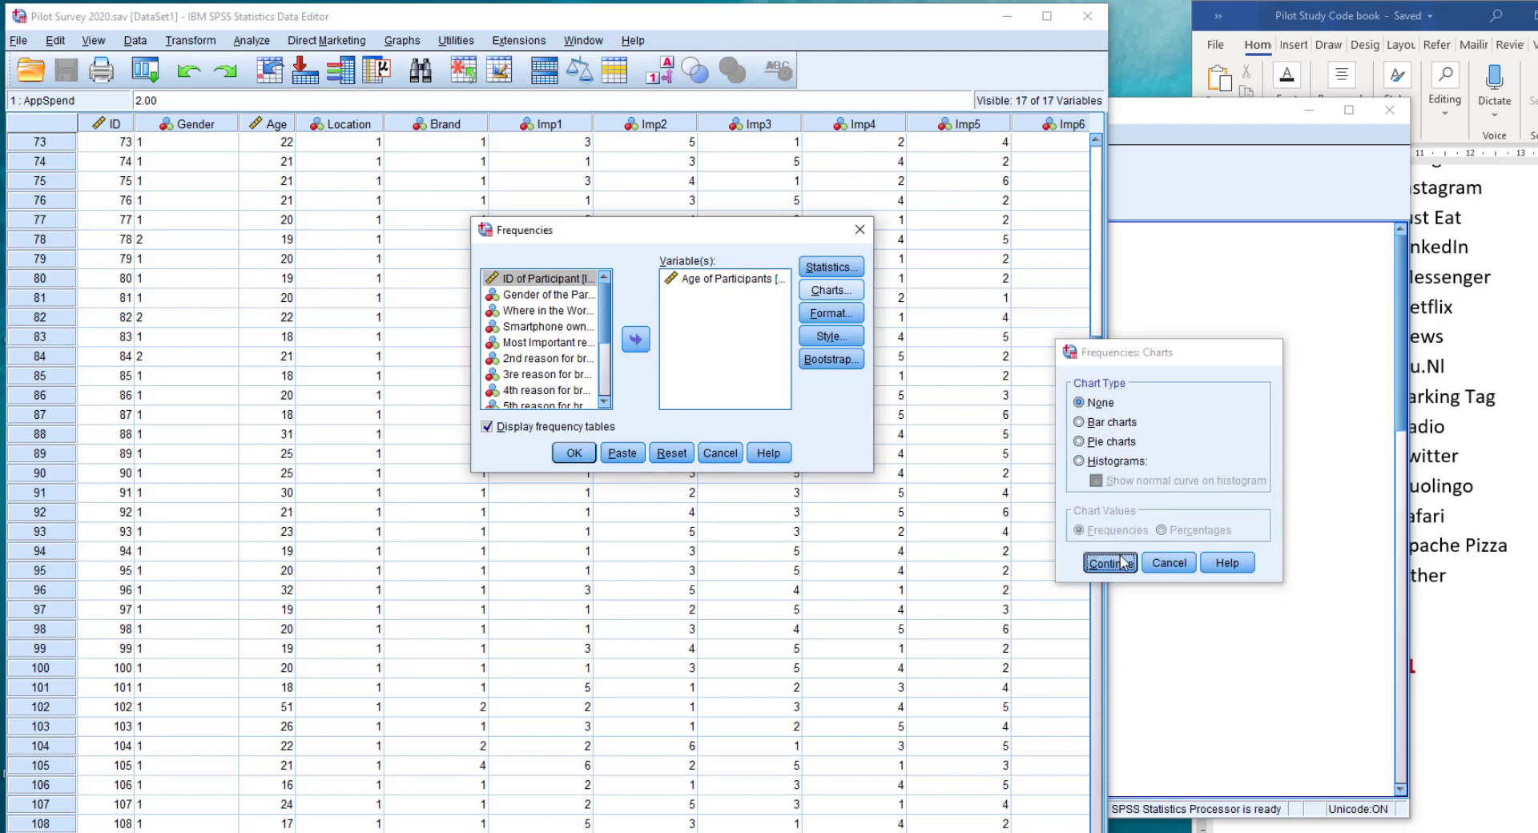
Run Frequencies for age with the mean, median and mode included, and select the new Statistics table in the output
click(829, 267)
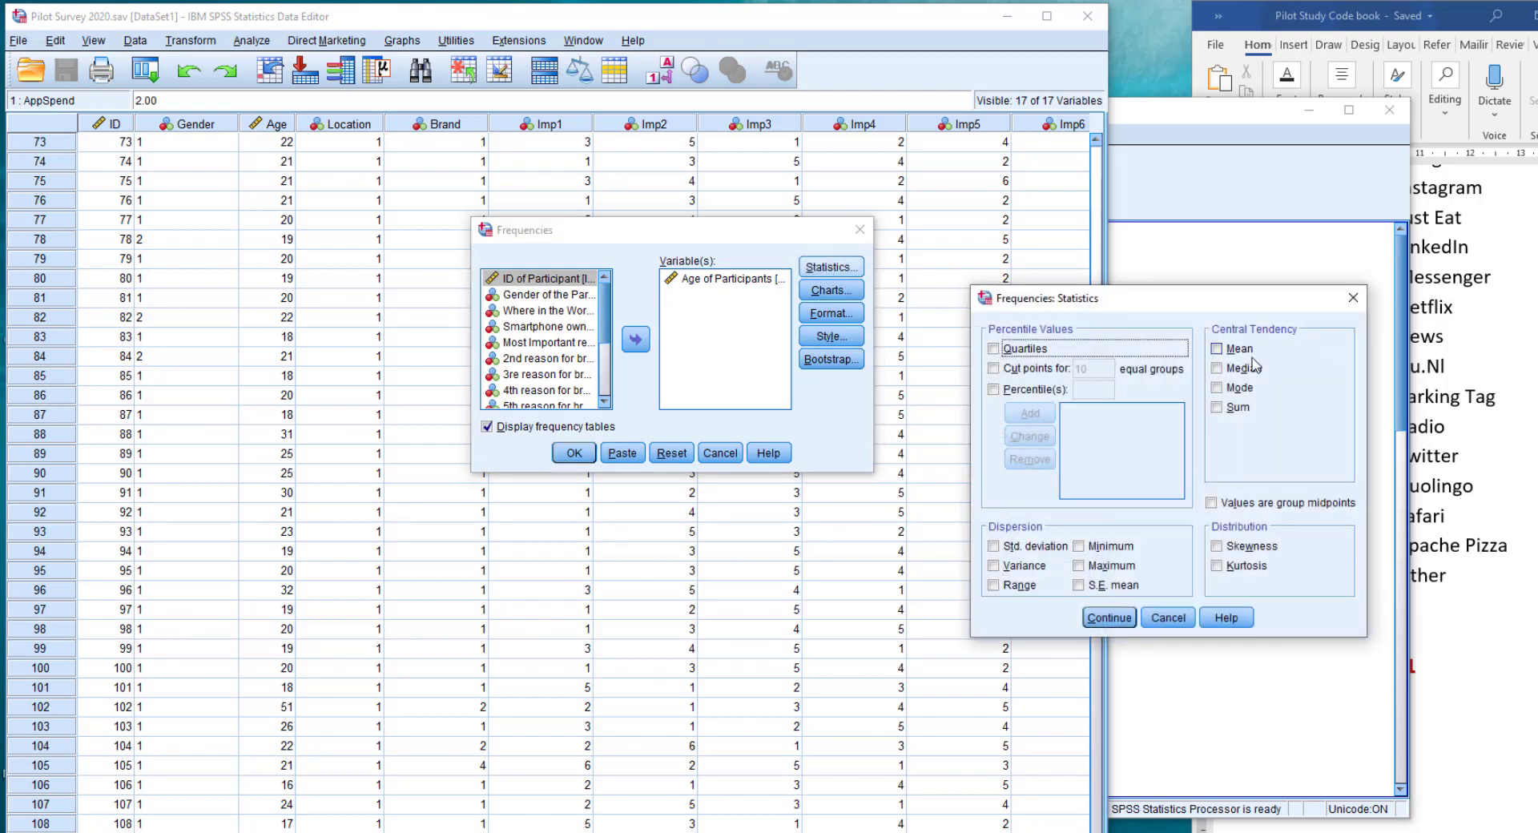
click(1218, 349)
click(1218, 369)
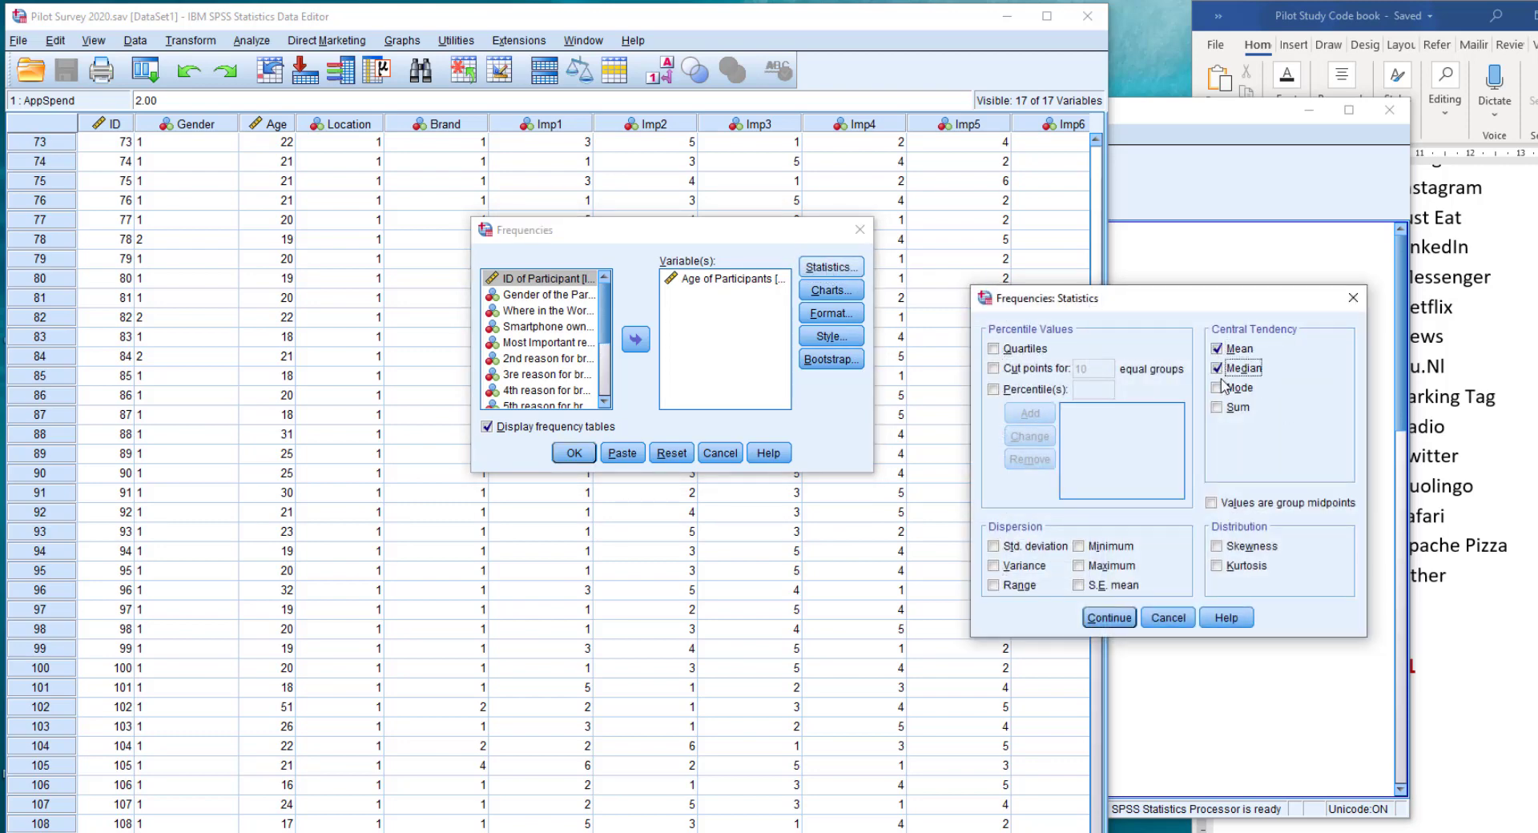
click(1218, 388)
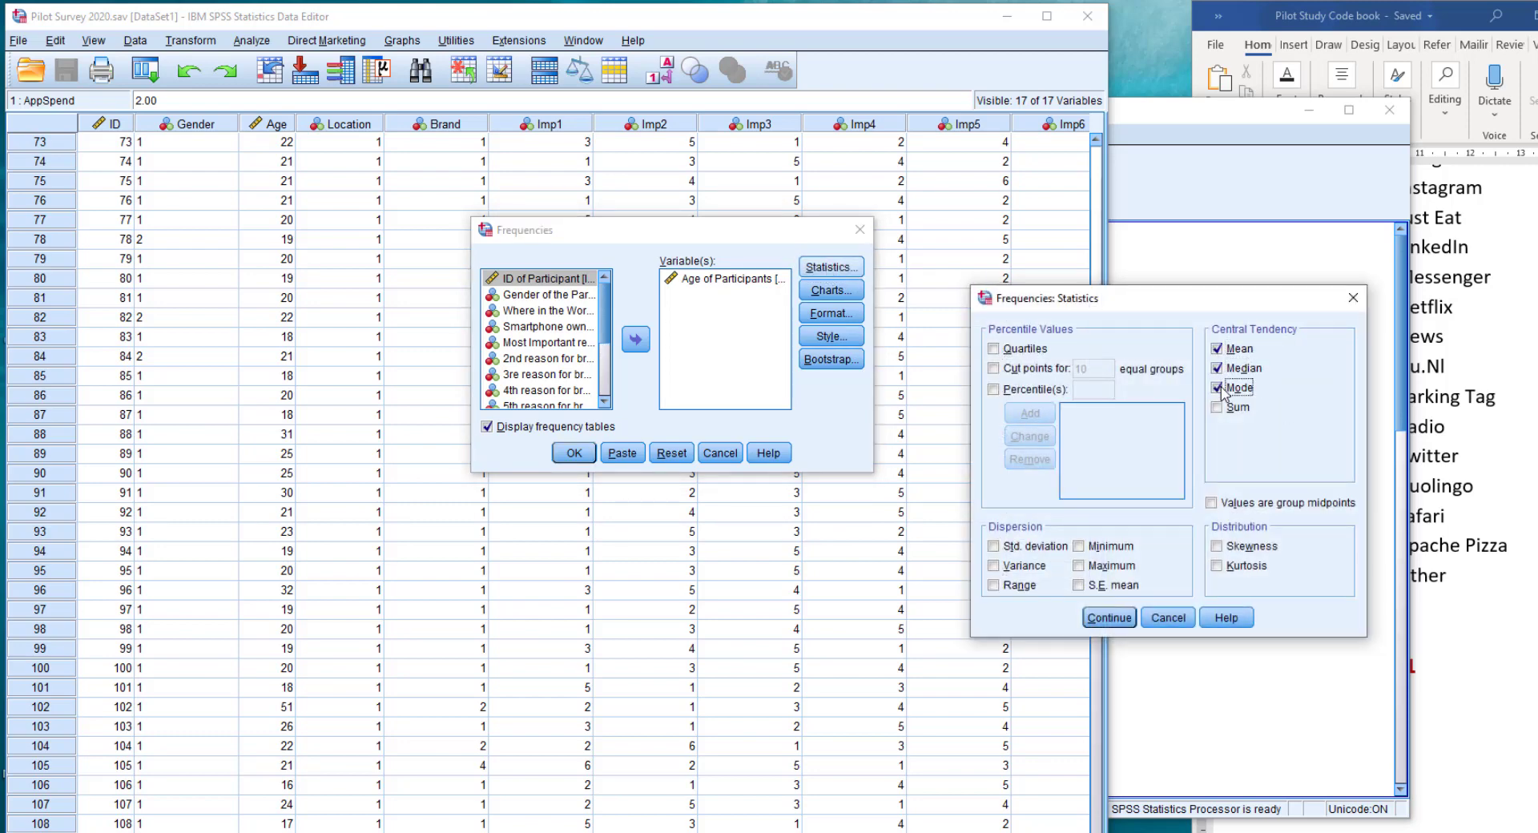
click(1109, 617)
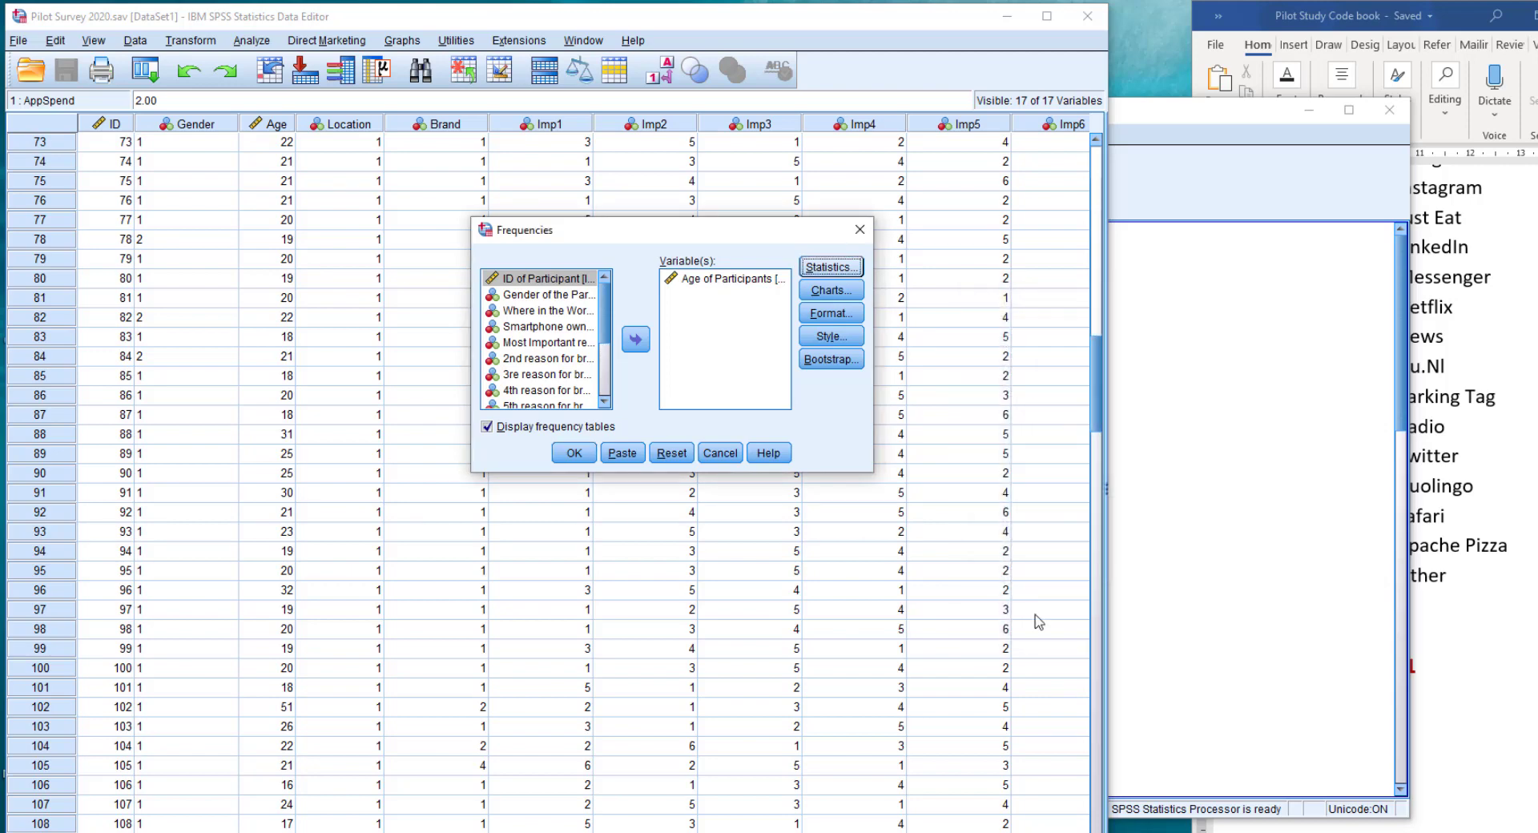
click(575, 453)
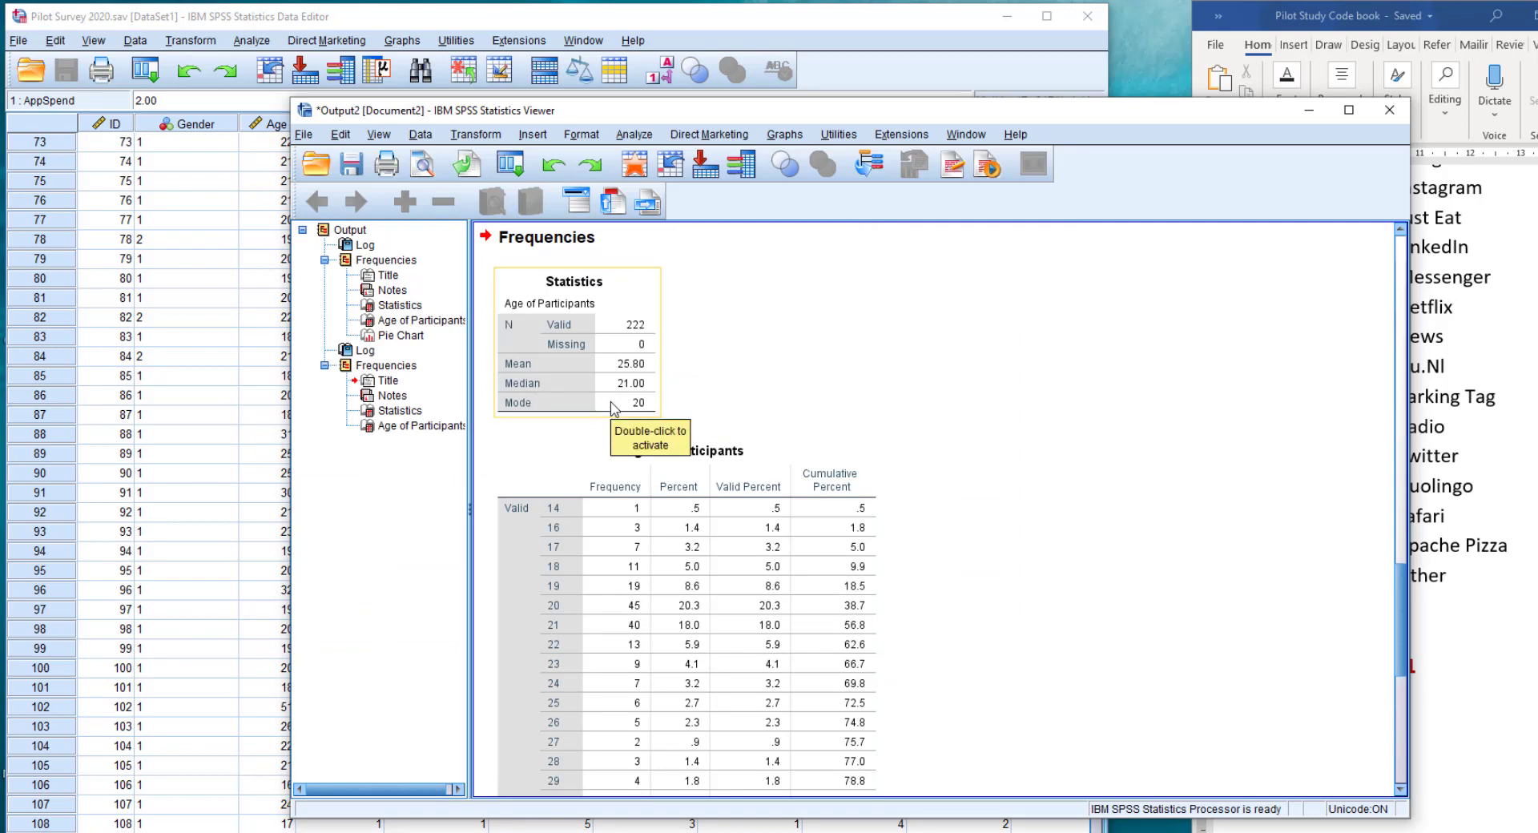
click(614, 409)
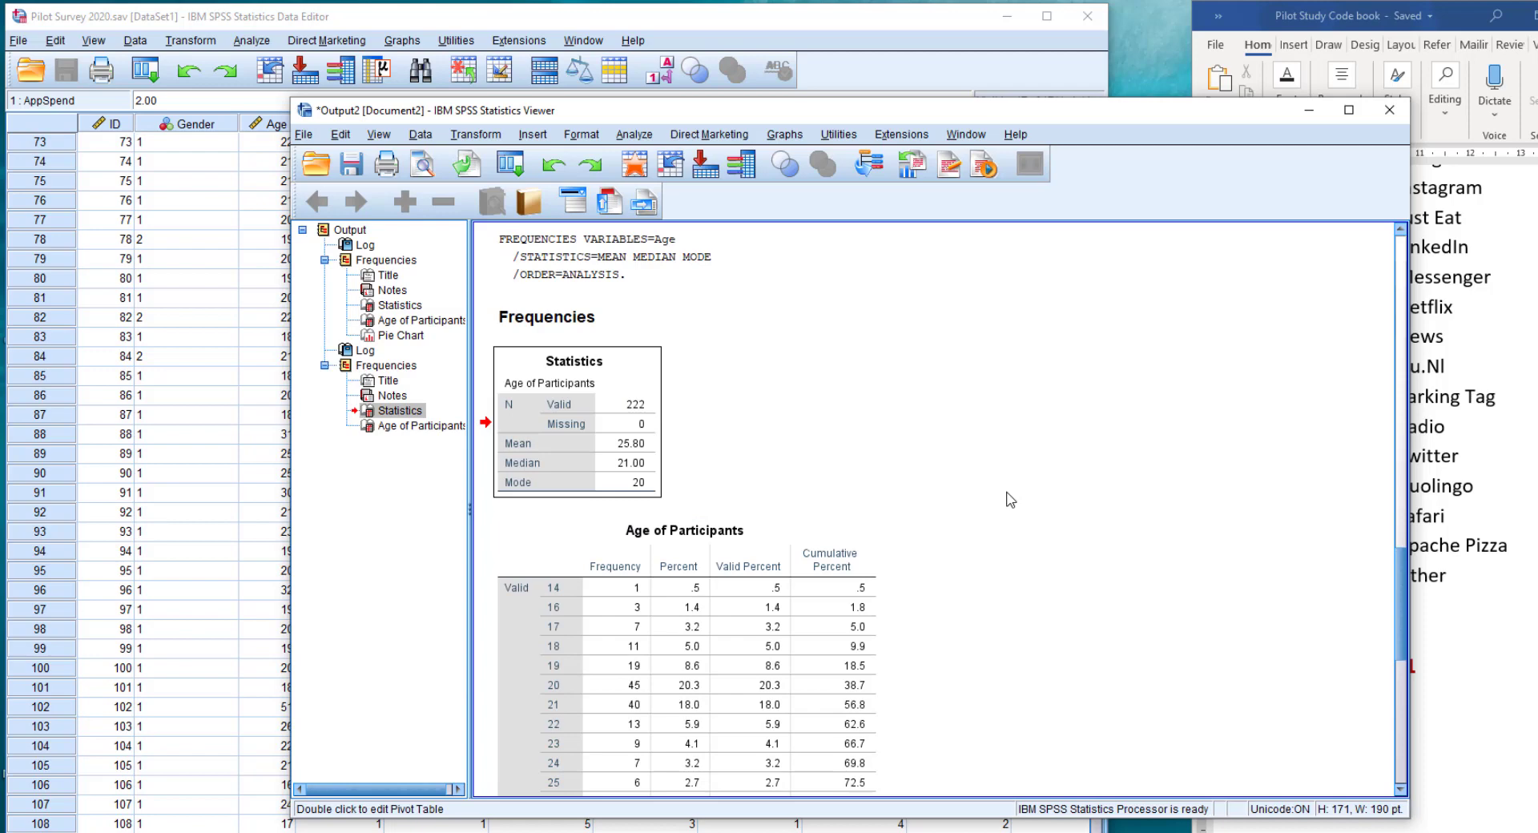